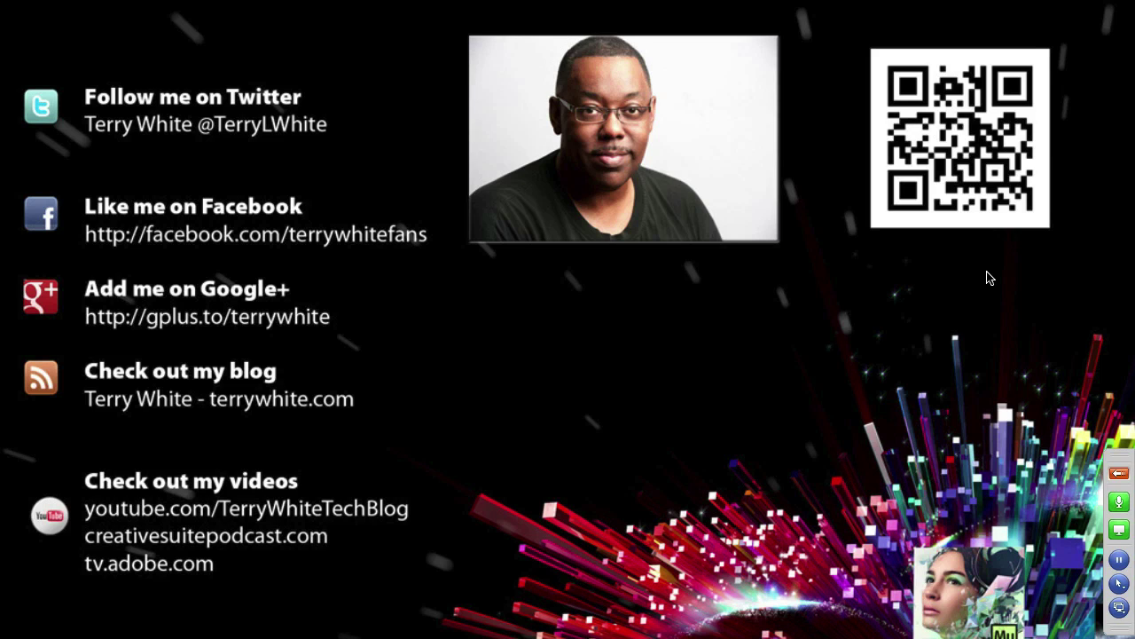
Exit the full-screen slide preview back to the CS6 Demo Files grid and bring up the app switcher.
{"action": "key", "text": "space"}
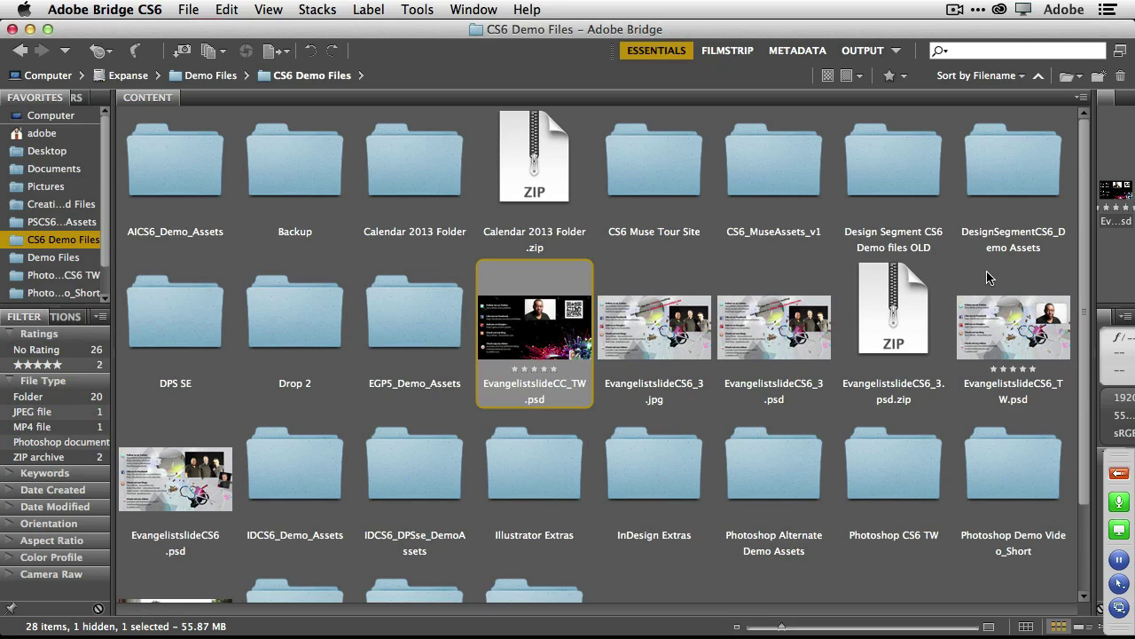
{"action": "key", "text": "super+Tab"}
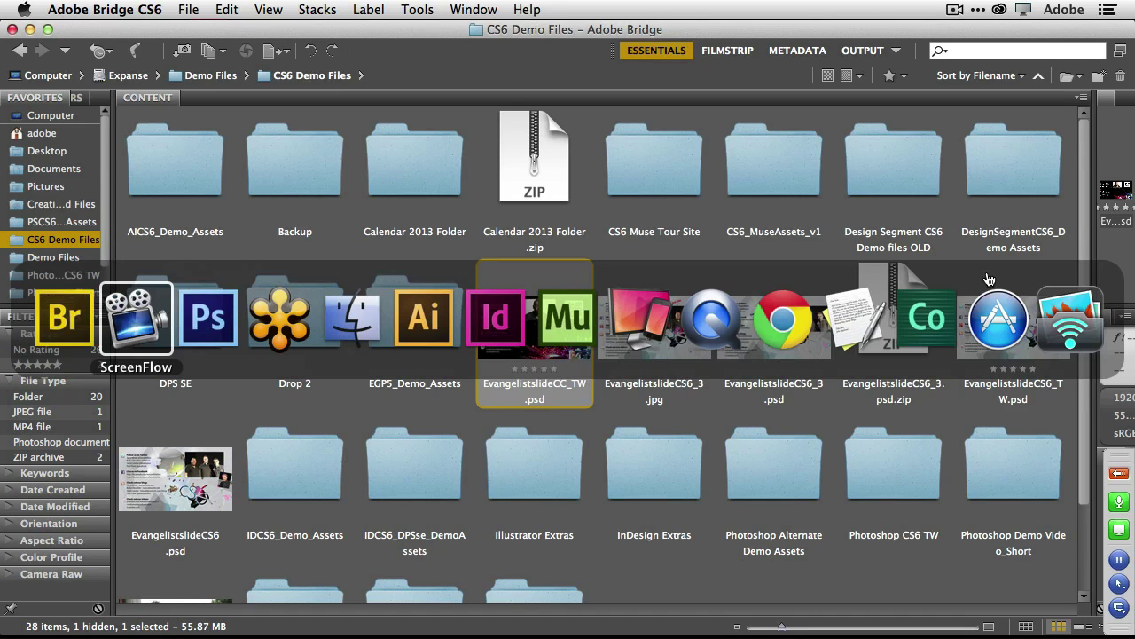
Switch to Chrome's Creative Cloud Files page and scroll through files like boardwalk.psd and AltLayouts_Complete.indd.
{"action": "key", "text": "super+Tab"}
{"action": "key", "text": "super+Tab"}
{"action": "key", "text": "super+Tab"}
{"action": "key", "text": "super+Tab"}
{"action": "key", "text": "super+Tab"}
{"action": "key", "text": "super+Tab"}
{"action": "key", "text": "super+Tab"}
{"action": "key", "text": "super+Tab"}
{"action": "key", "text": "super+Tab"}
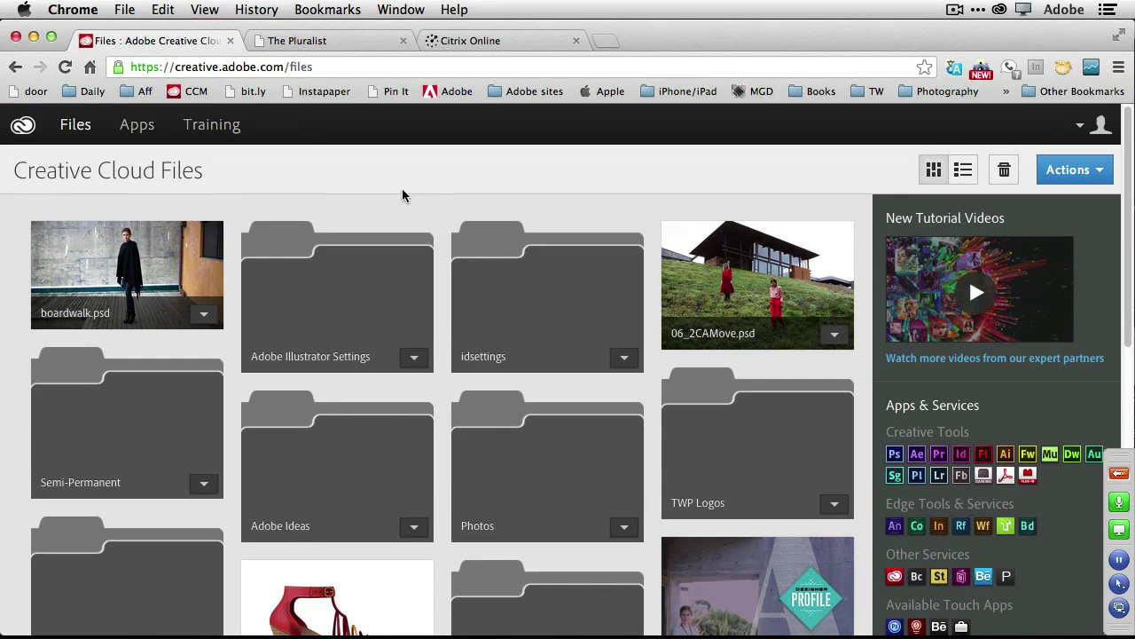
{"action": "scroll", "coordinate": [486, 208], "scroll_direction": "down", "scroll_amount": 3}
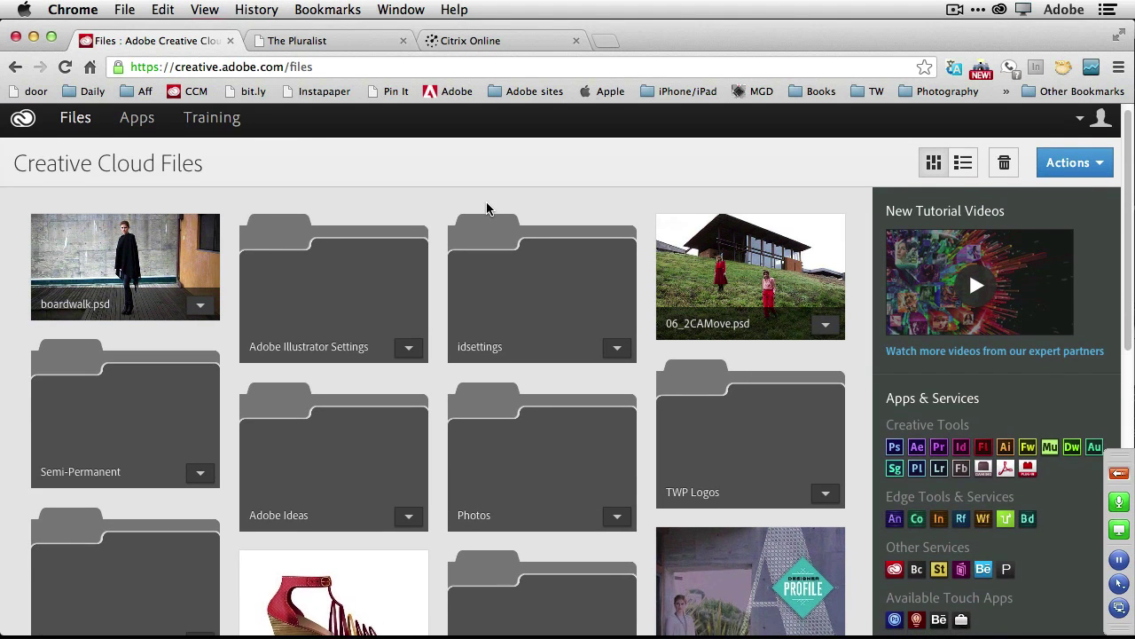
{"action": "scroll", "coordinate": [486, 210], "scroll_direction": "down", "scroll_amount": 3}
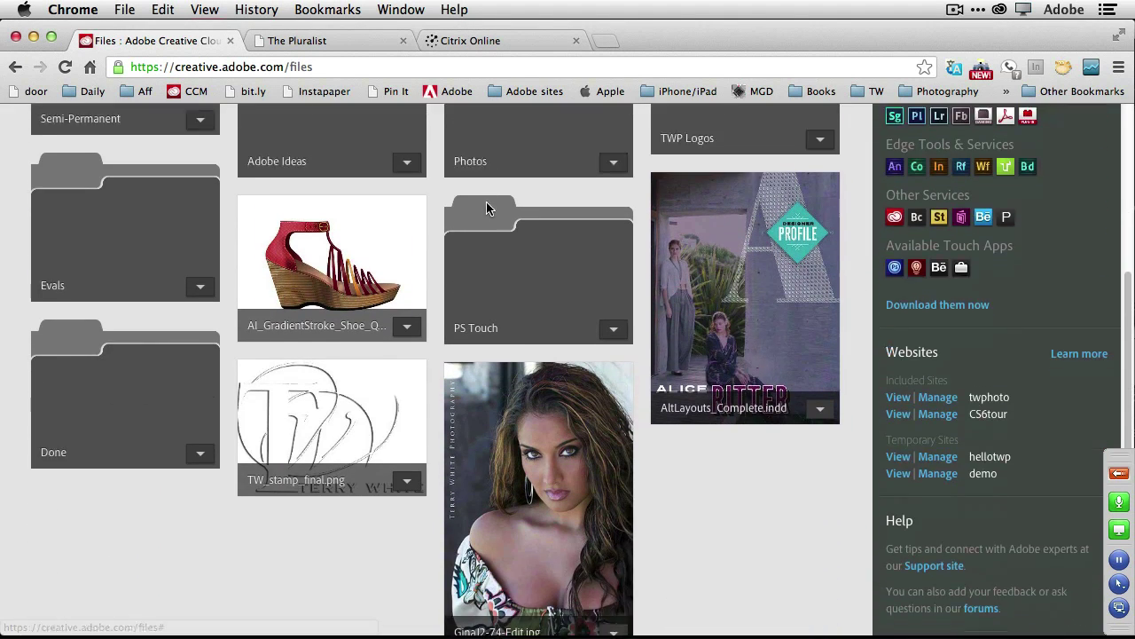
{"action": "scroll", "coordinate": [487, 210], "scroll_direction": "up", "scroll_amount": 5}
{"action": "scroll", "coordinate": [486, 210], "scroll_direction": "up", "scroll_amount": 2}
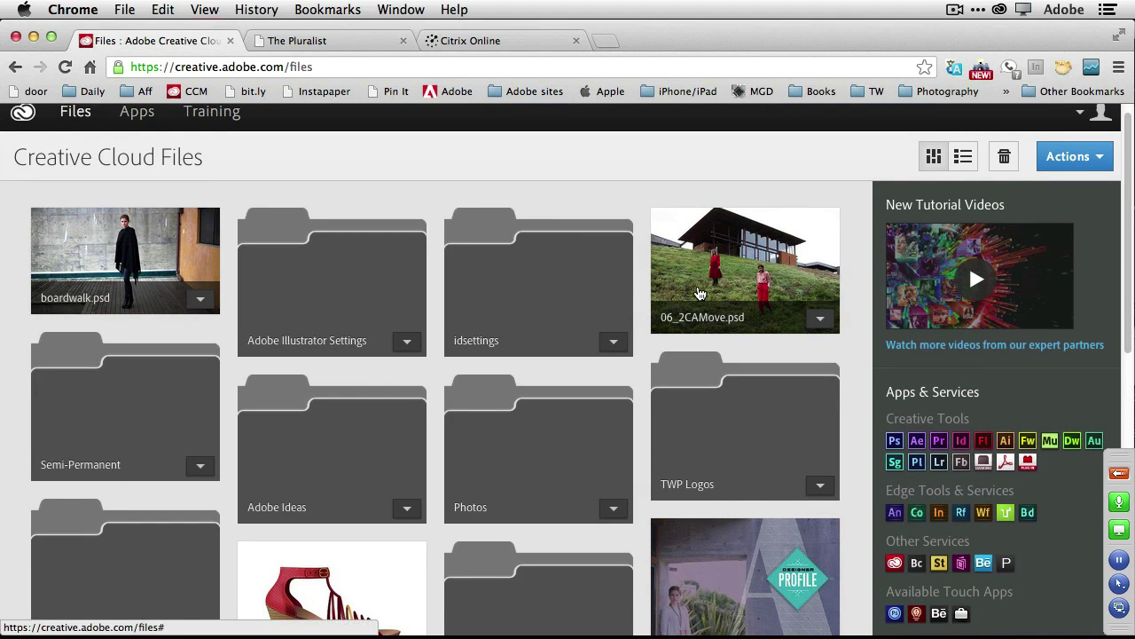
{"action": "scroll", "coordinate": [698, 293], "scroll_direction": "down", "scroll_amount": 5}
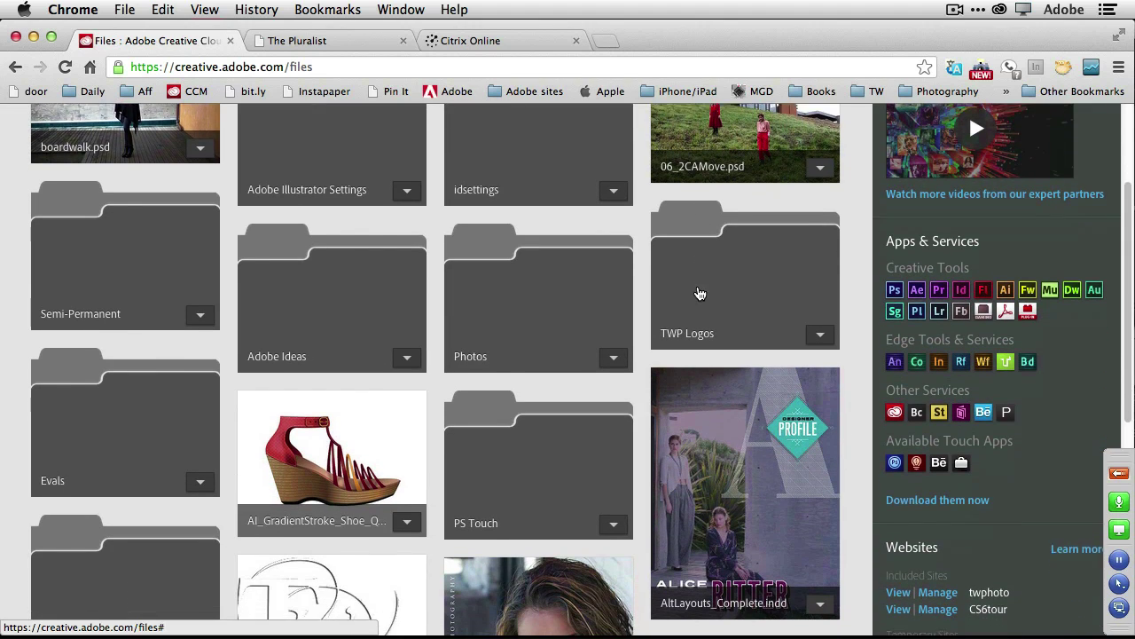
{"action": "scroll", "coordinate": [697, 287], "scroll_direction": "up", "scroll_amount": 4}
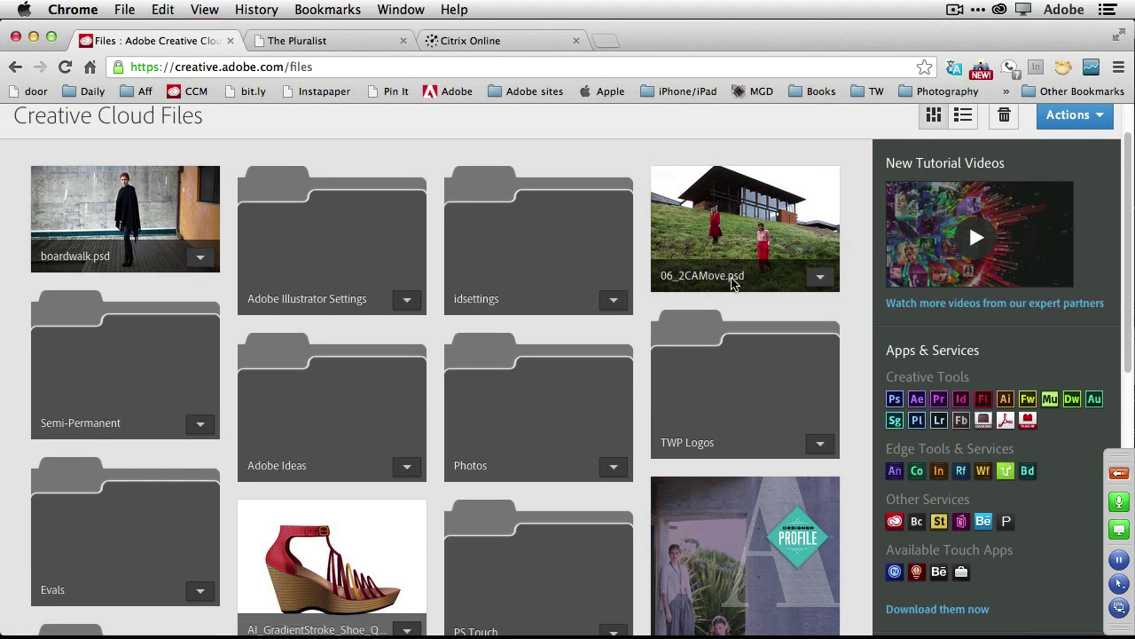
{"action": "scroll", "coordinate": [719, 282], "scroll_direction": "down", "scroll_amount": 3}
{"action": "scroll", "coordinate": [733, 285], "scroll_direction": "down", "scroll_amount": 2}
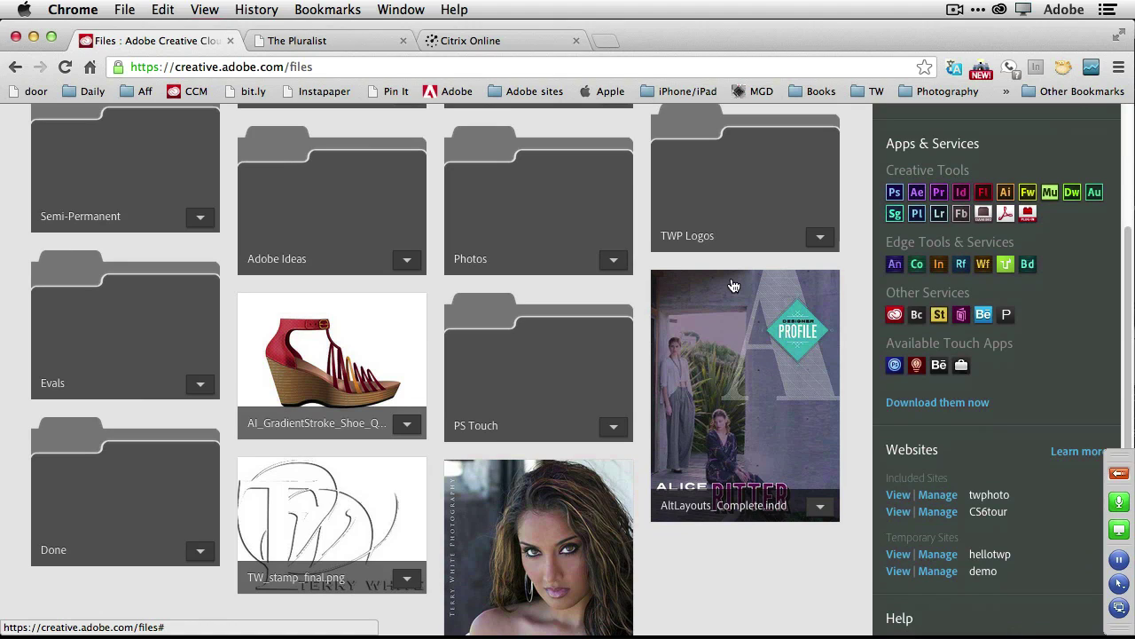
{"action": "left_click", "coordinate": [323, 359]}
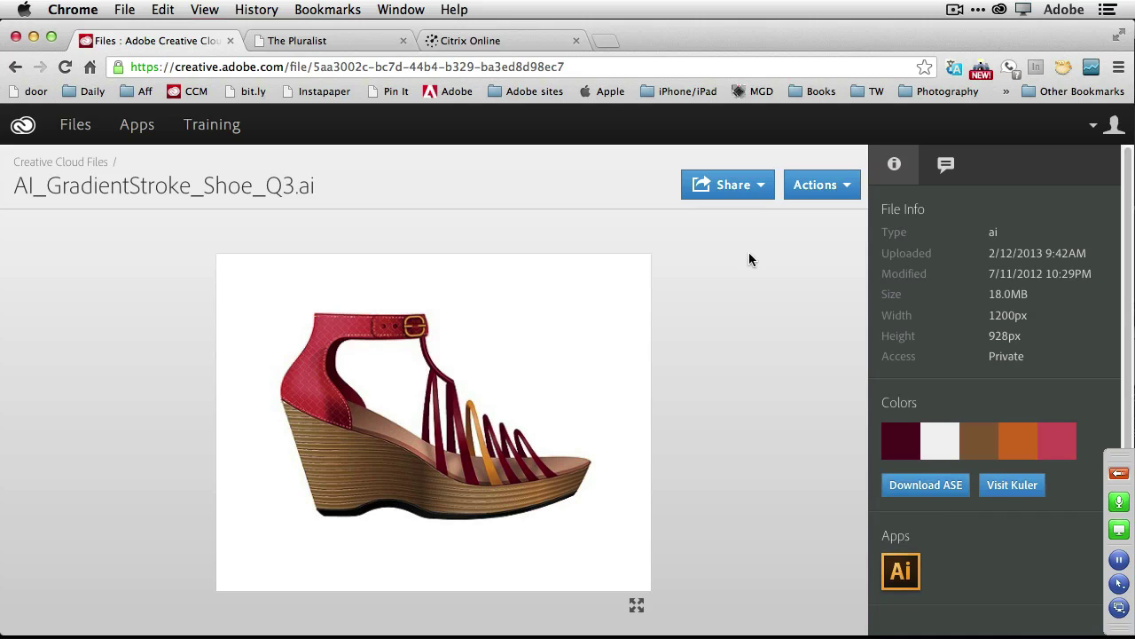
{"action": "left_click", "coordinate": [761, 188]}
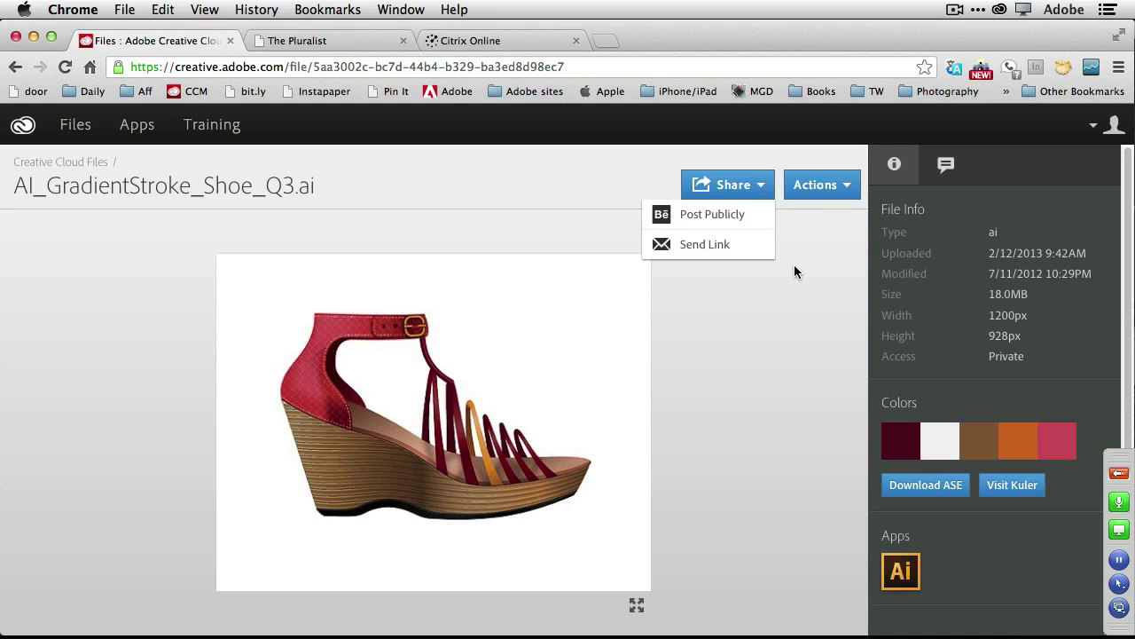
{"action": "left_click", "coordinate": [780, 295]}
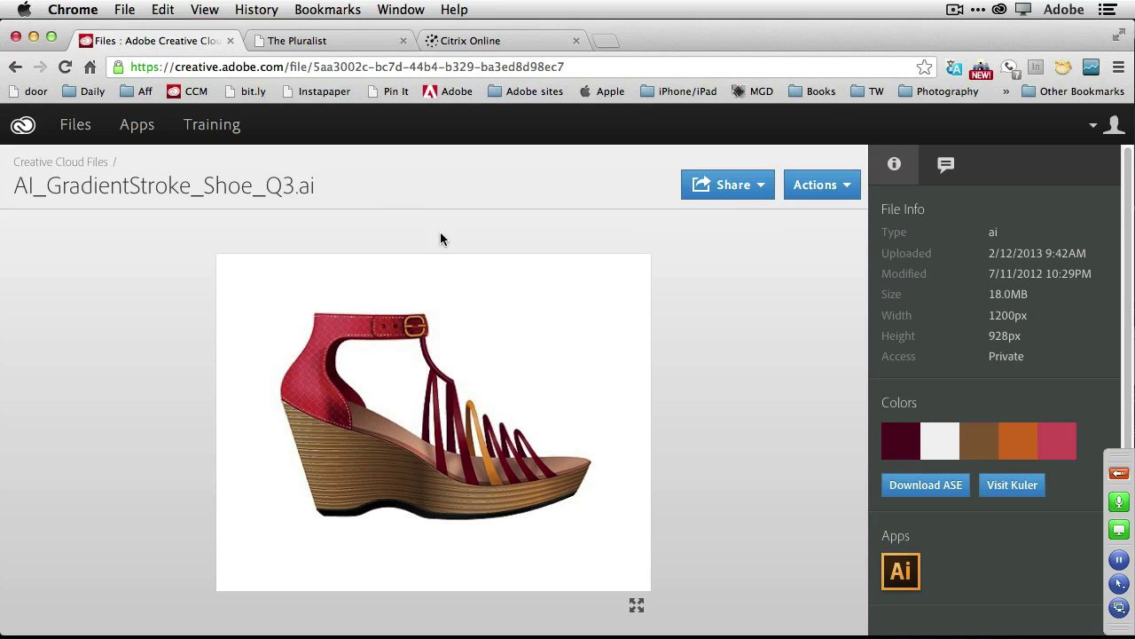
{"action": "left_click", "coordinate": [78, 127]}
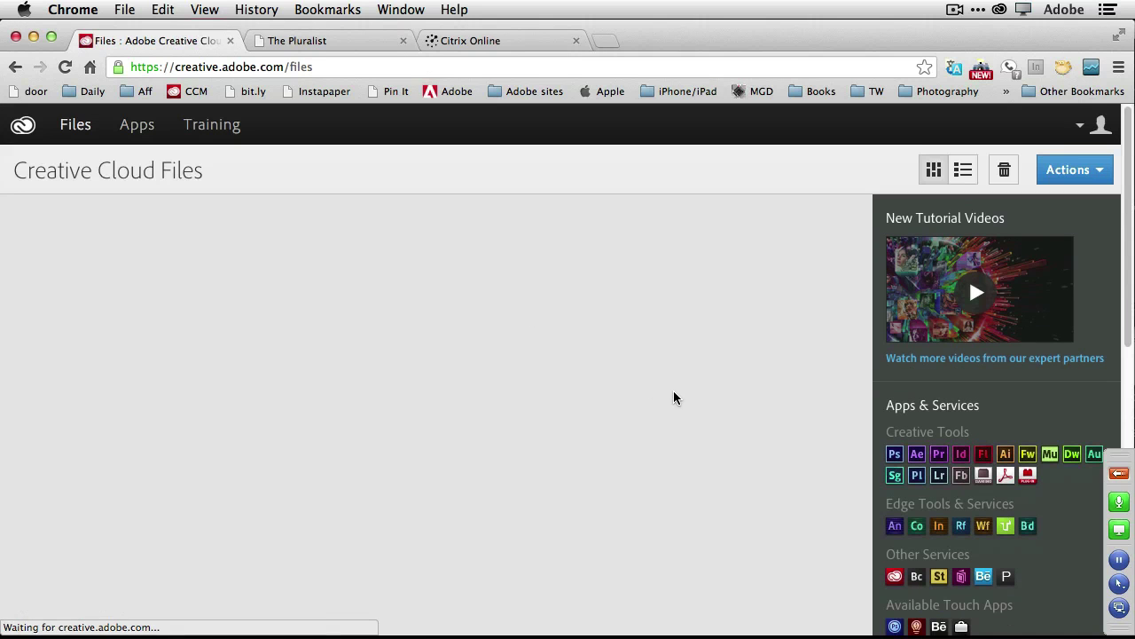
Open the AltLayouts_Complete.indd preview and page forward through the spreads to page 7.
{"action": "scroll", "coordinate": [718, 434], "scroll_direction": "down", "scroll_amount": 5}
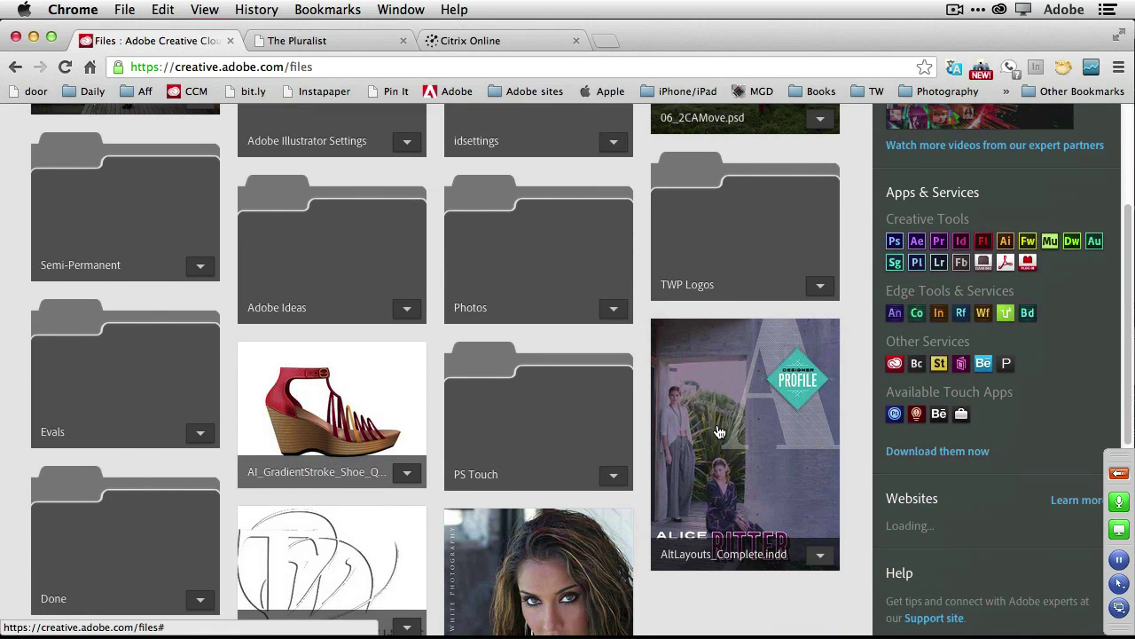
{"action": "left_click", "coordinate": [728, 441]}
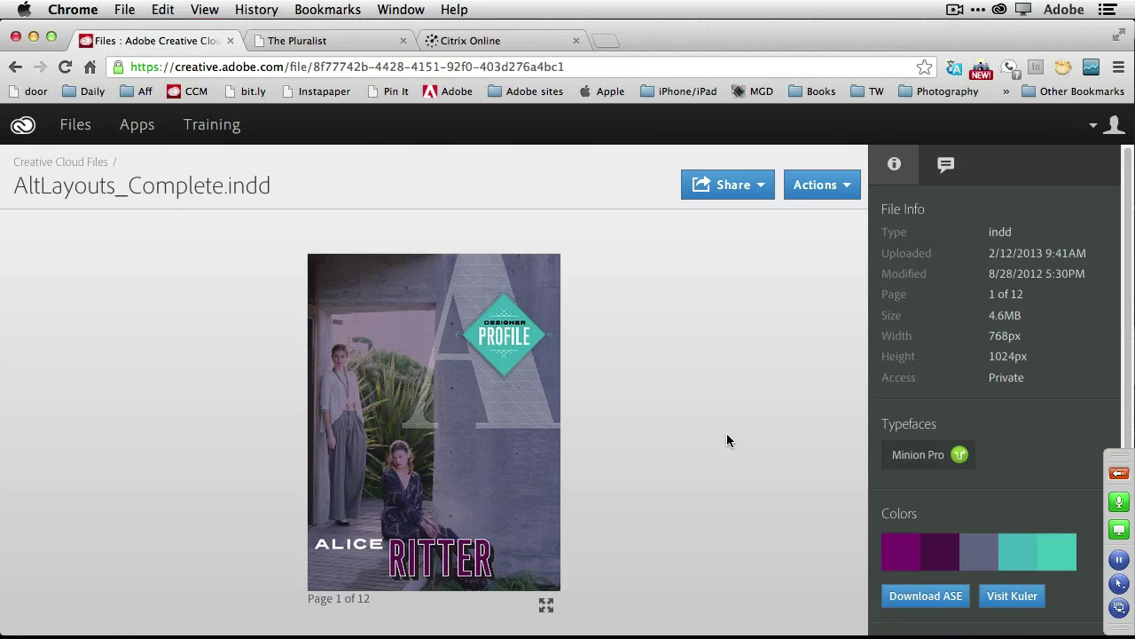
{"action": "mouse_move", "coordinate": [657, 446]}
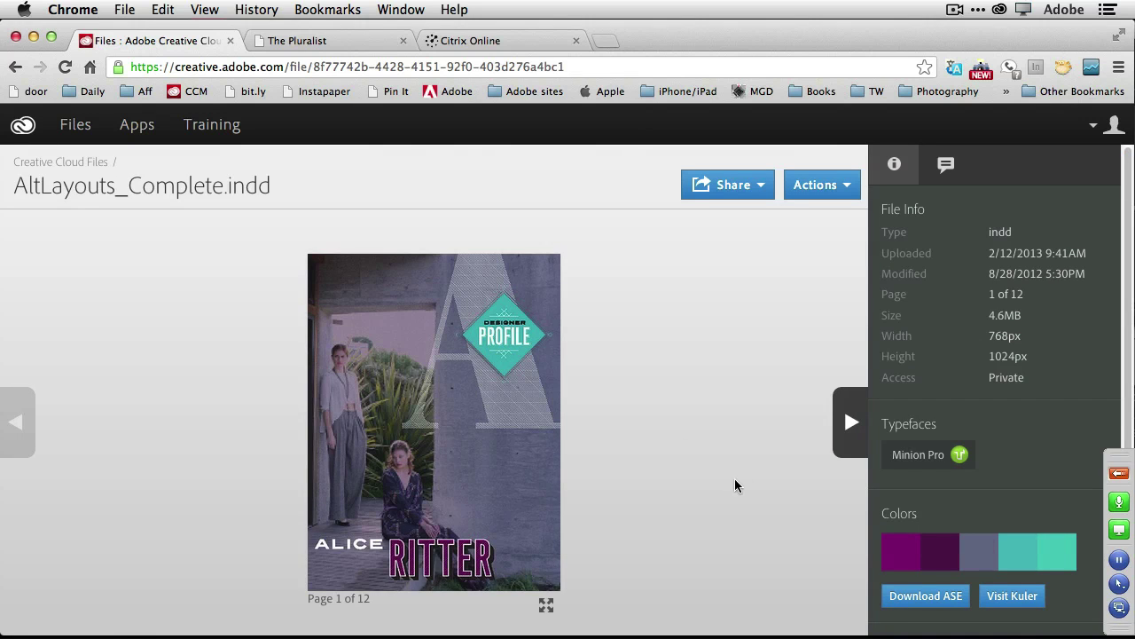
{"action": "left_click", "coordinate": [849, 430]}
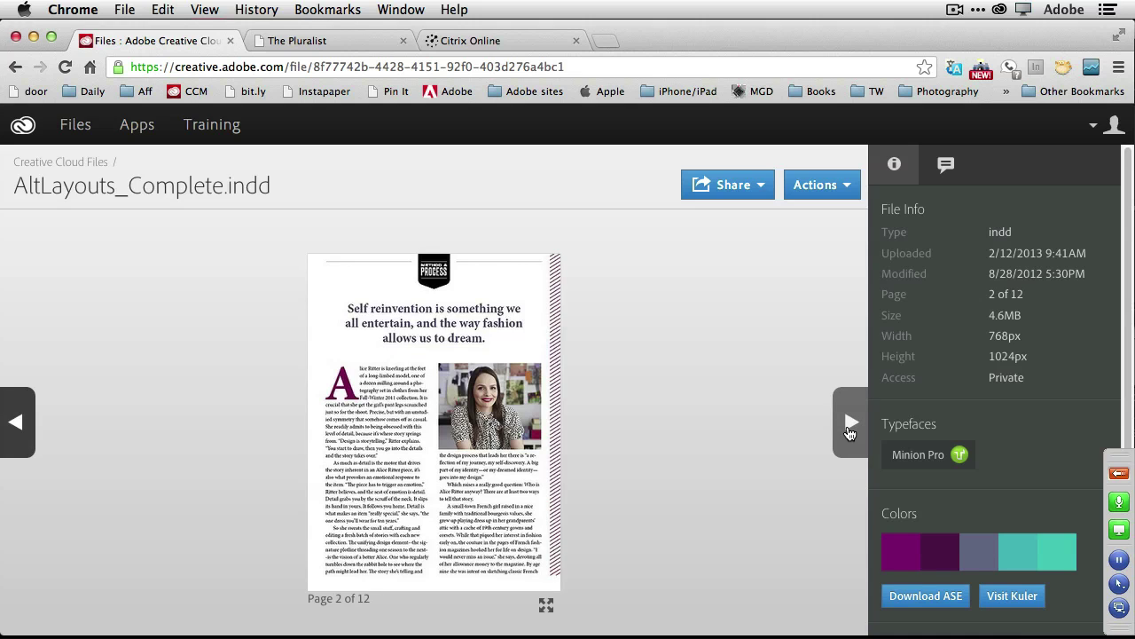
{"action": "left_click", "coordinate": [849, 430]}
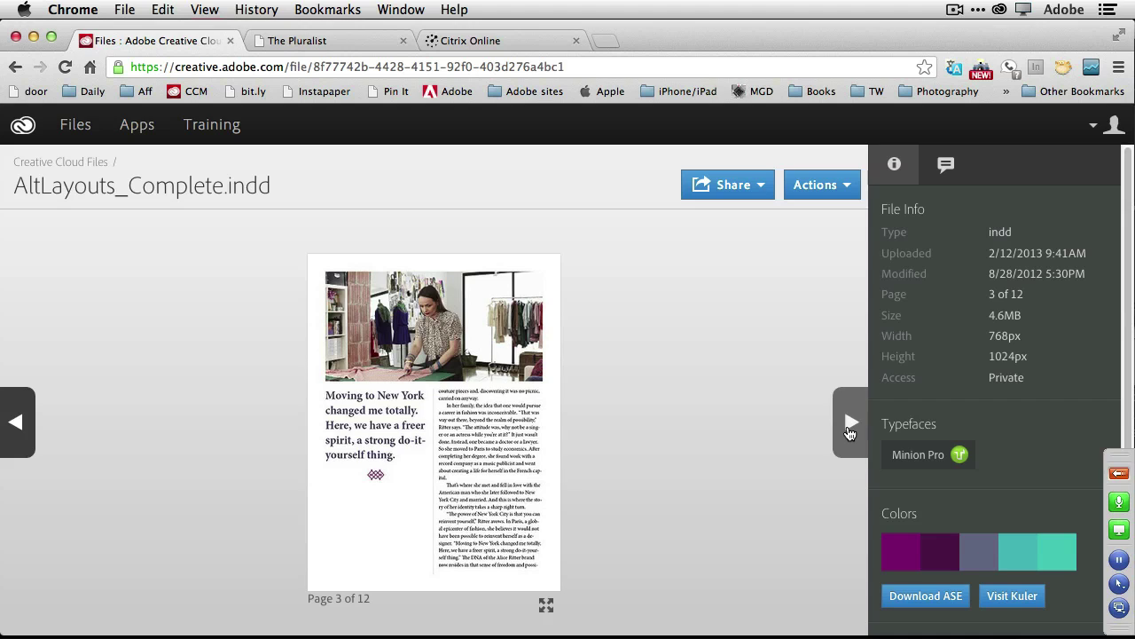
{"action": "left_click", "coordinate": [849, 430]}
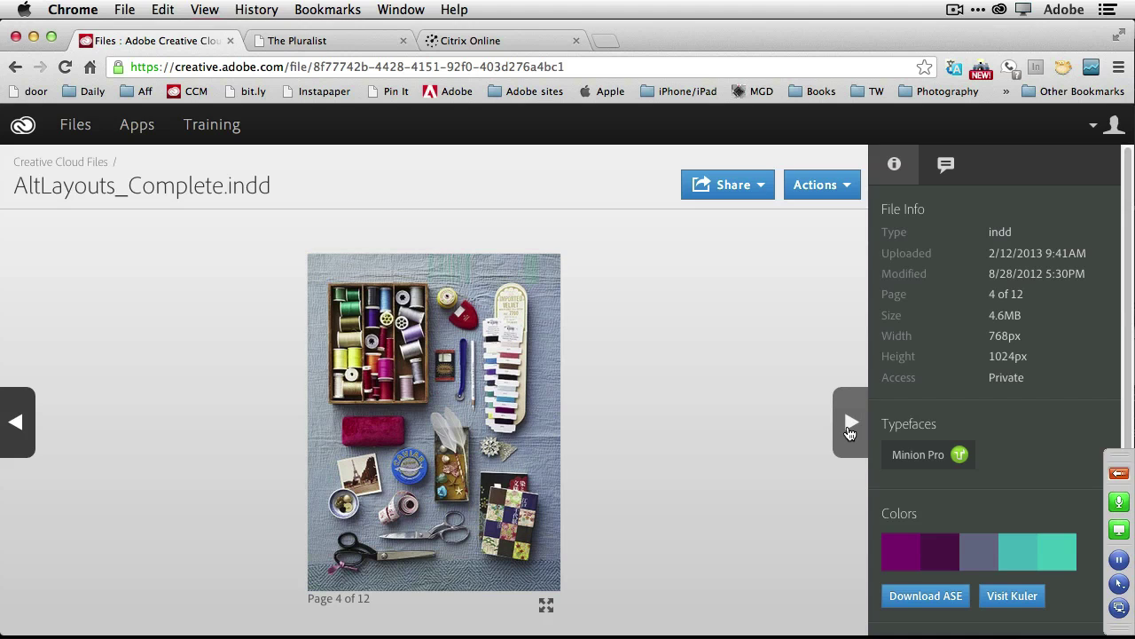
{"action": "left_click", "coordinate": [849, 430]}
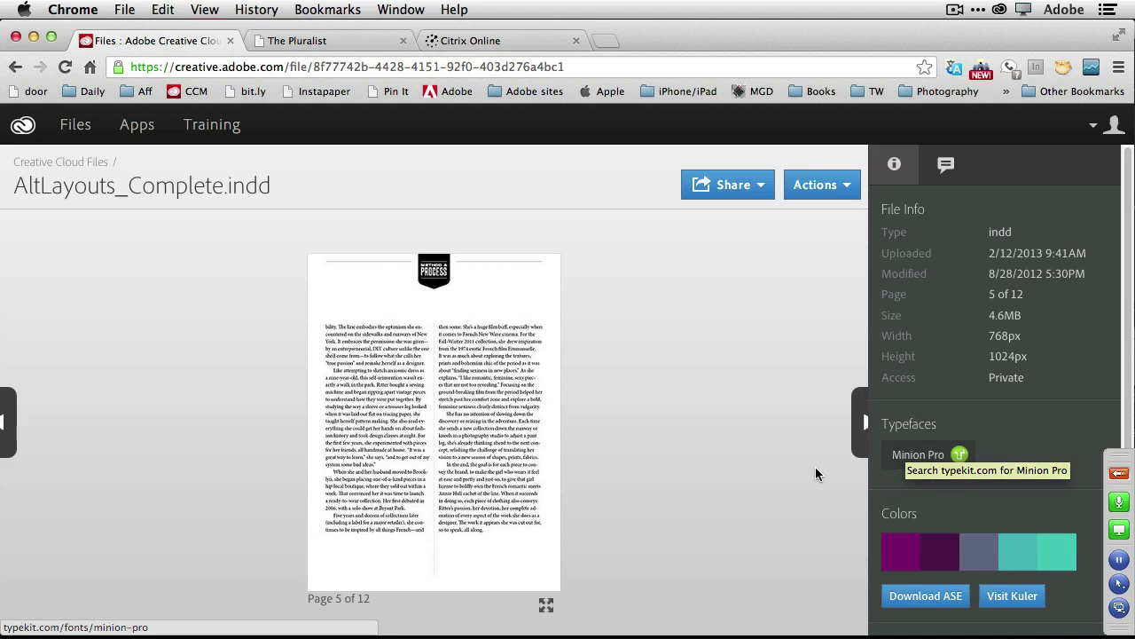
{"action": "left_click", "coordinate": [847, 423]}
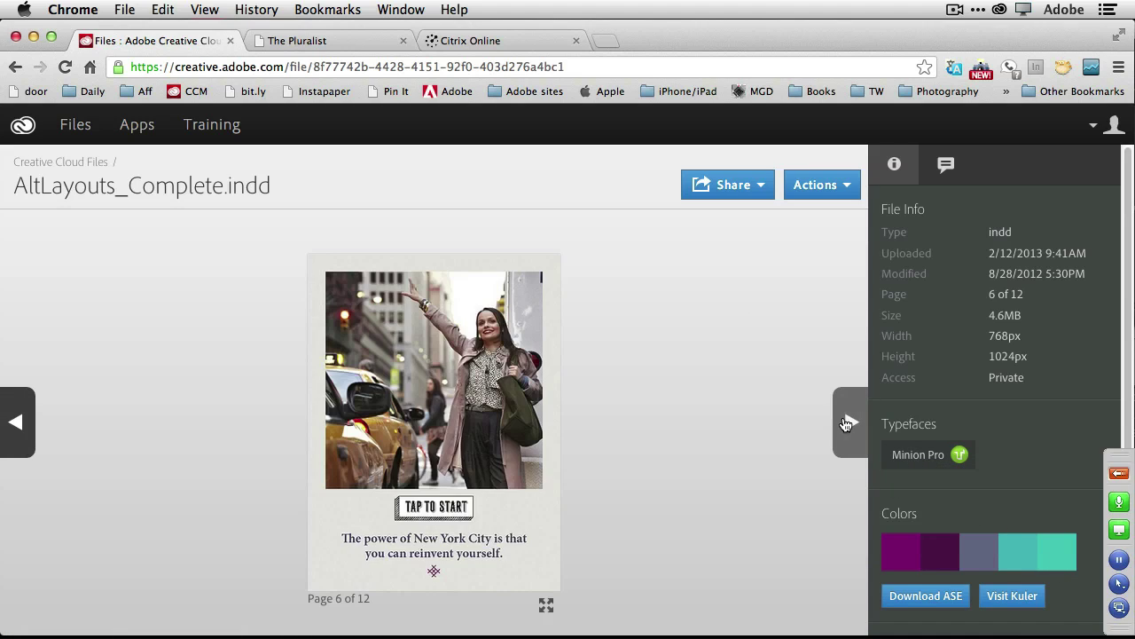
{"action": "left_click", "coordinate": [846, 423]}
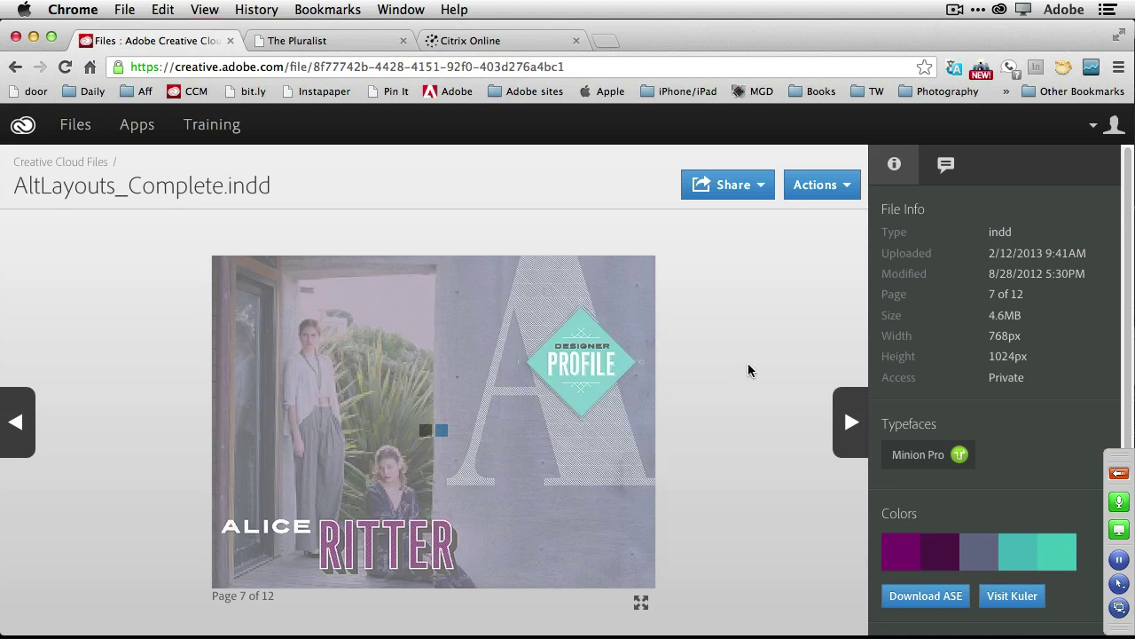
Page back to page 4 of 12, then go to the Creative Cloud Apps page.
{"action": "left_click", "coordinate": [21, 431]}
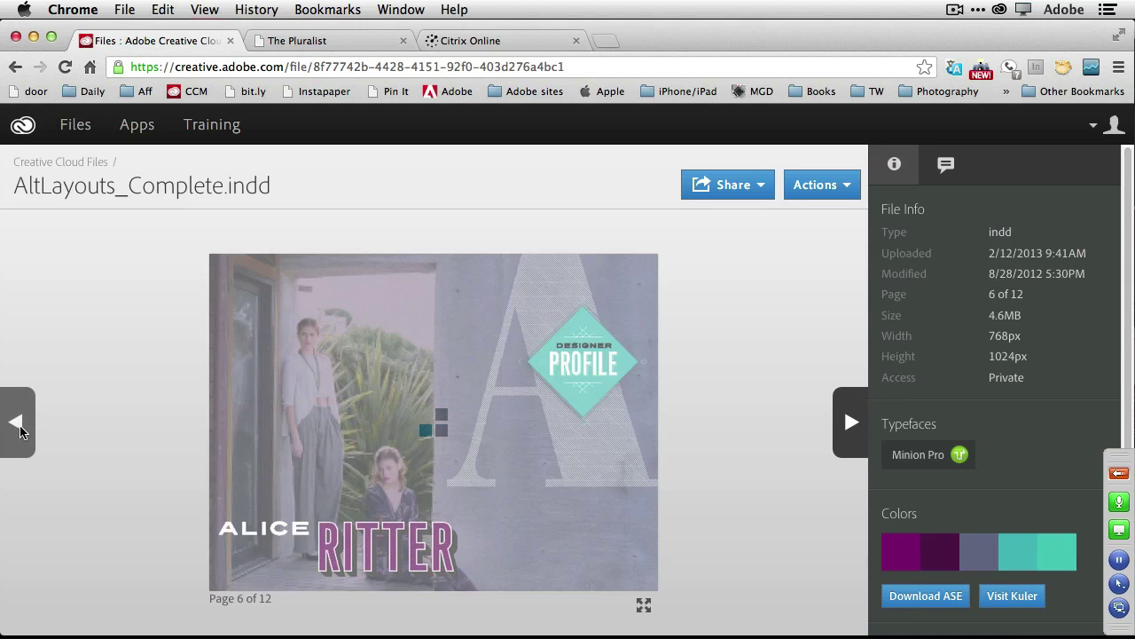
{"action": "left_click", "coordinate": [21, 430]}
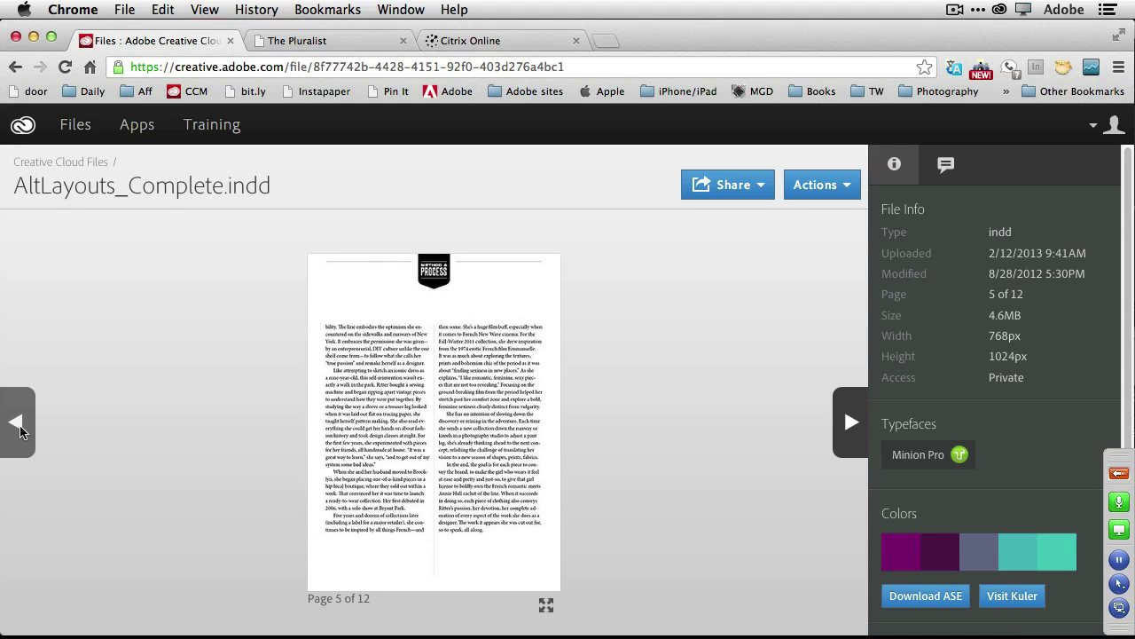
{"action": "left_click", "coordinate": [21, 430]}
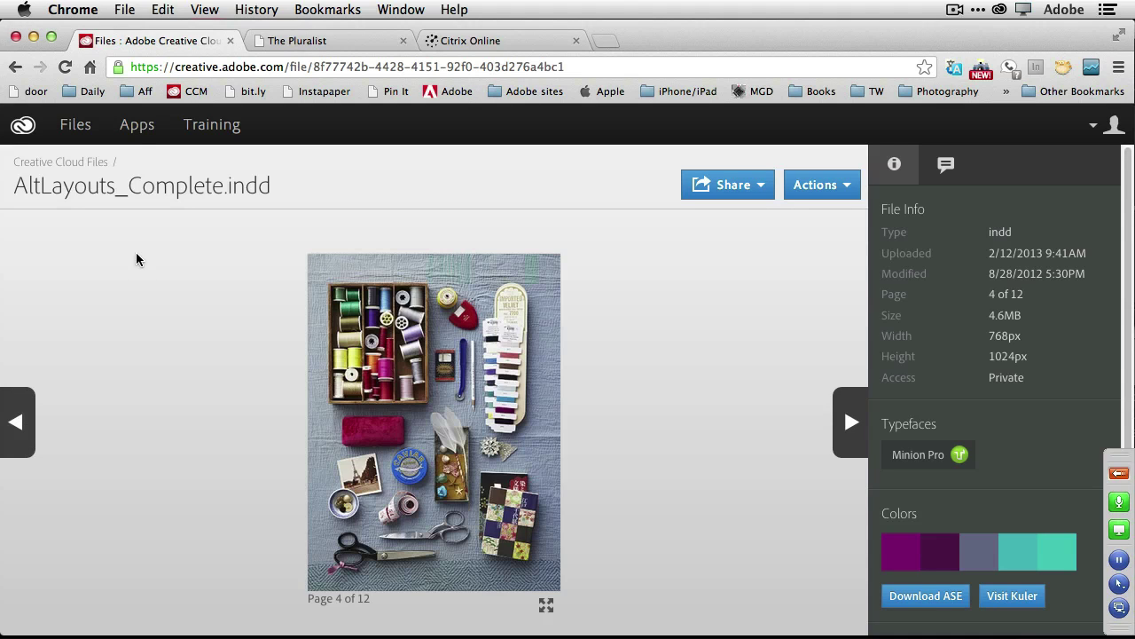
{"action": "left_click", "coordinate": [137, 129]}
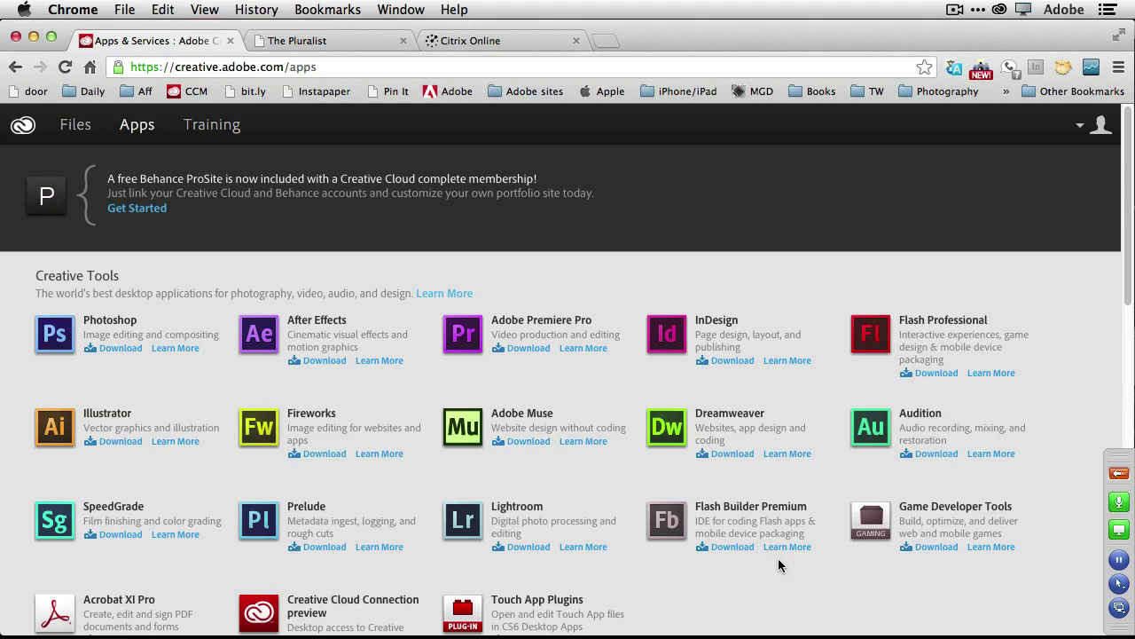
{"action": "scroll", "coordinate": [778, 560], "scroll_direction": "down", "scroll_amount": 2}
{"action": "scroll", "coordinate": [779, 564], "scroll_direction": "down", "scroll_amount": 2}
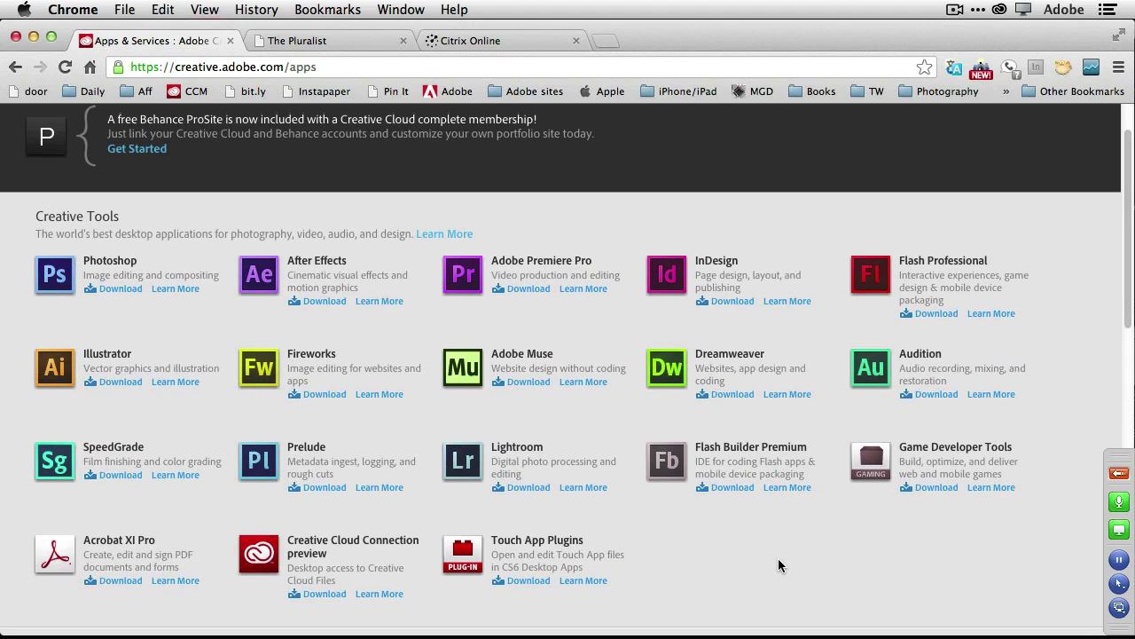
{"action": "scroll", "coordinate": [779, 563], "scroll_direction": "down", "scroll_amount": 3}
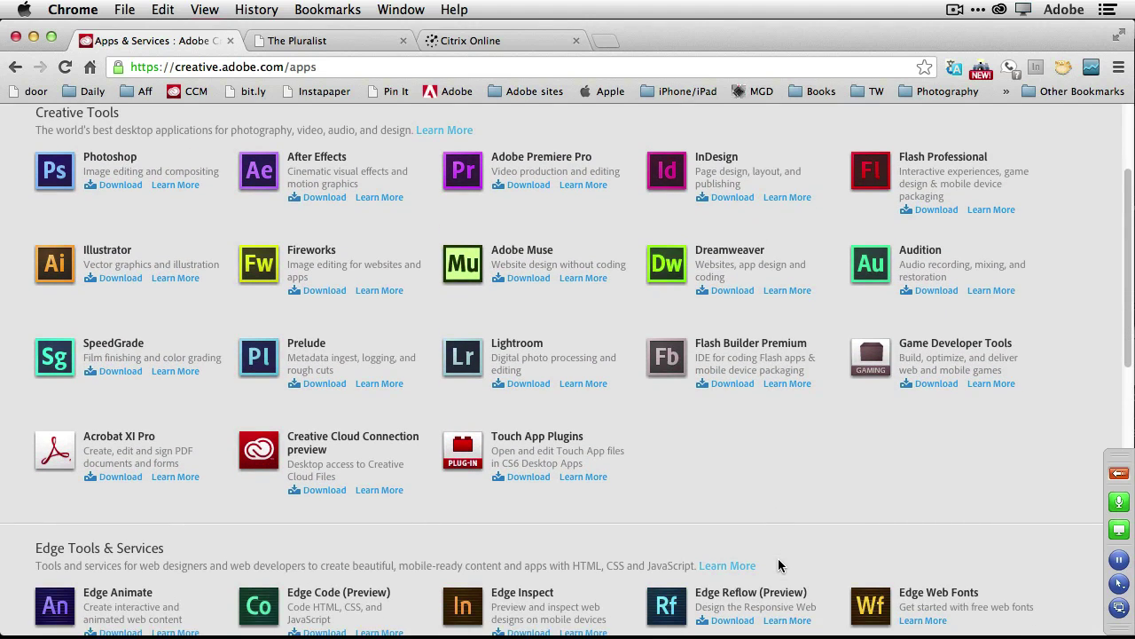
{"action": "scroll", "coordinate": [778, 563], "scroll_direction": "up", "scroll_amount": 4}
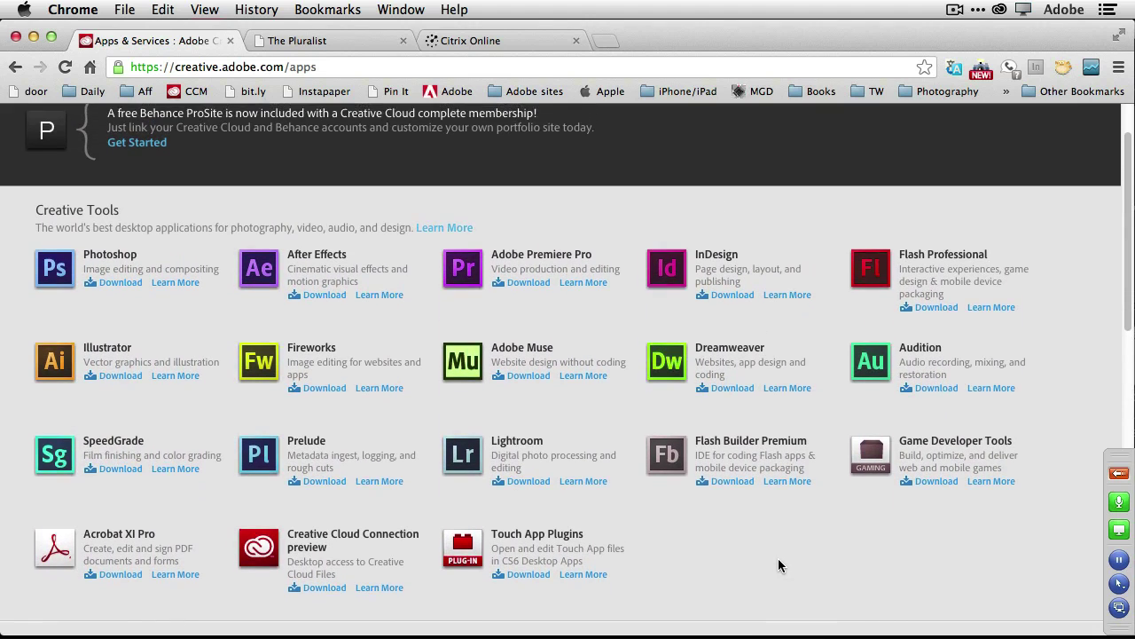
{"action": "scroll", "coordinate": [778, 560], "scroll_direction": "up", "scroll_amount": 3}
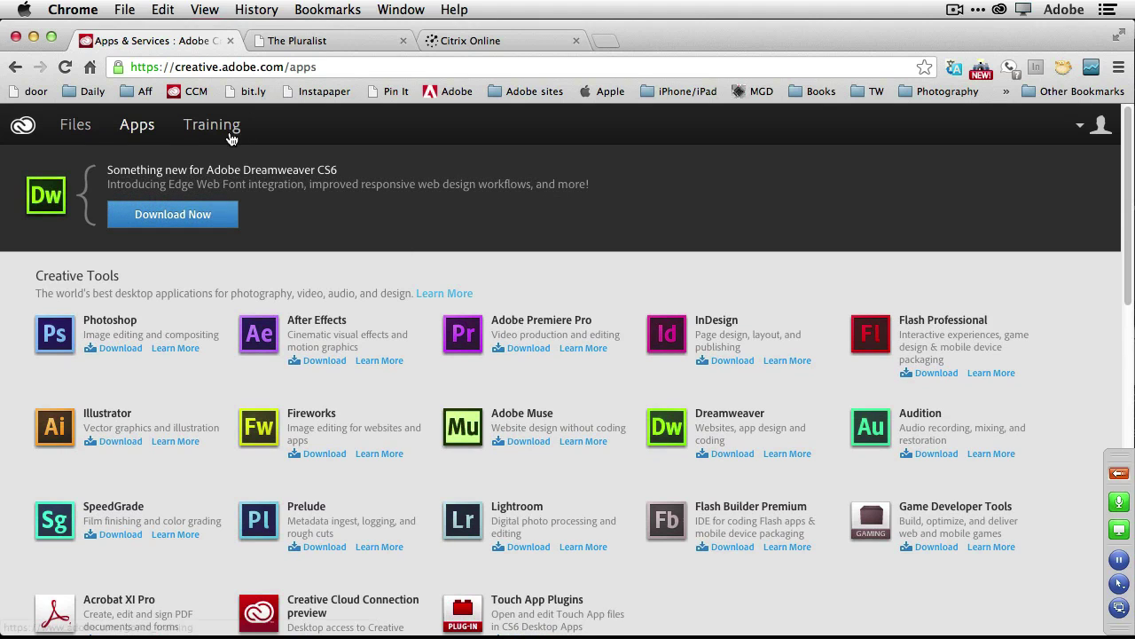
Open the Training page and scroll through tutorial topics like Editing & compositing photos, then return to the top.
{"action": "left_click", "coordinate": [212, 128]}
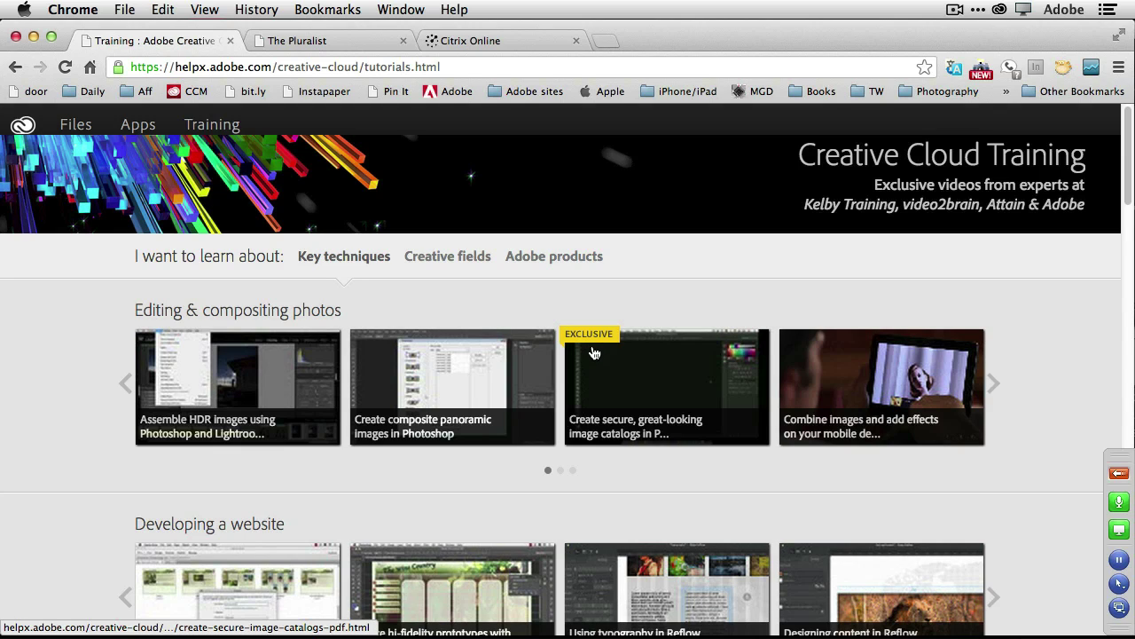
{"action": "mouse_move", "coordinate": [595, 353]}
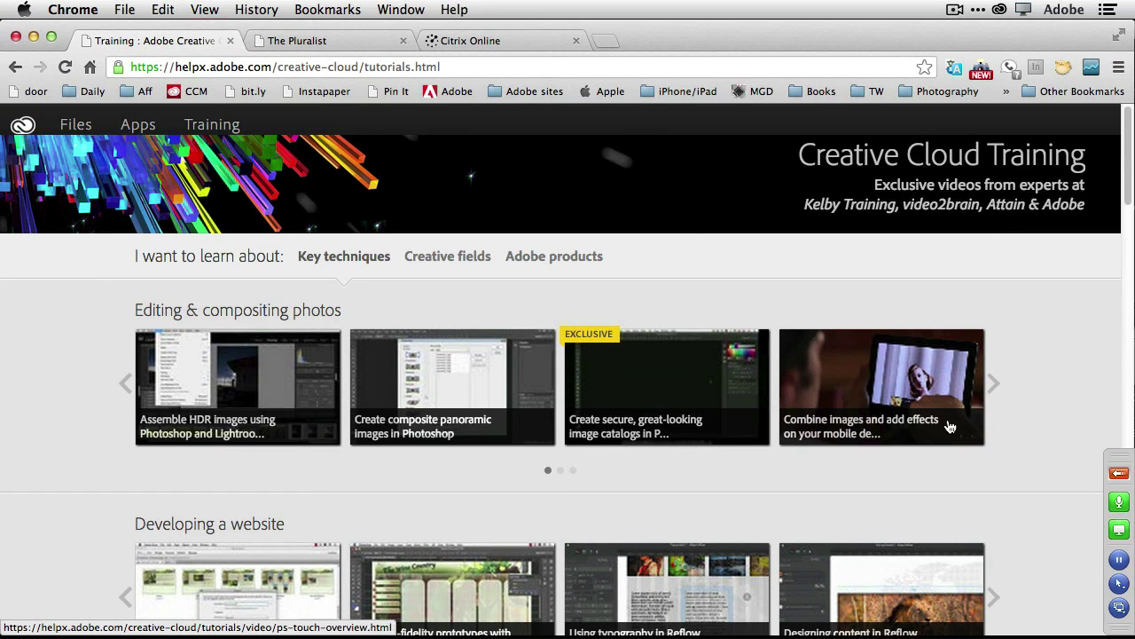
{"action": "scroll", "coordinate": [1043, 419], "scroll_direction": "down", "scroll_amount": 1}
{"action": "scroll", "coordinate": [1043, 419], "scroll_direction": "down", "scroll_amount": 3}
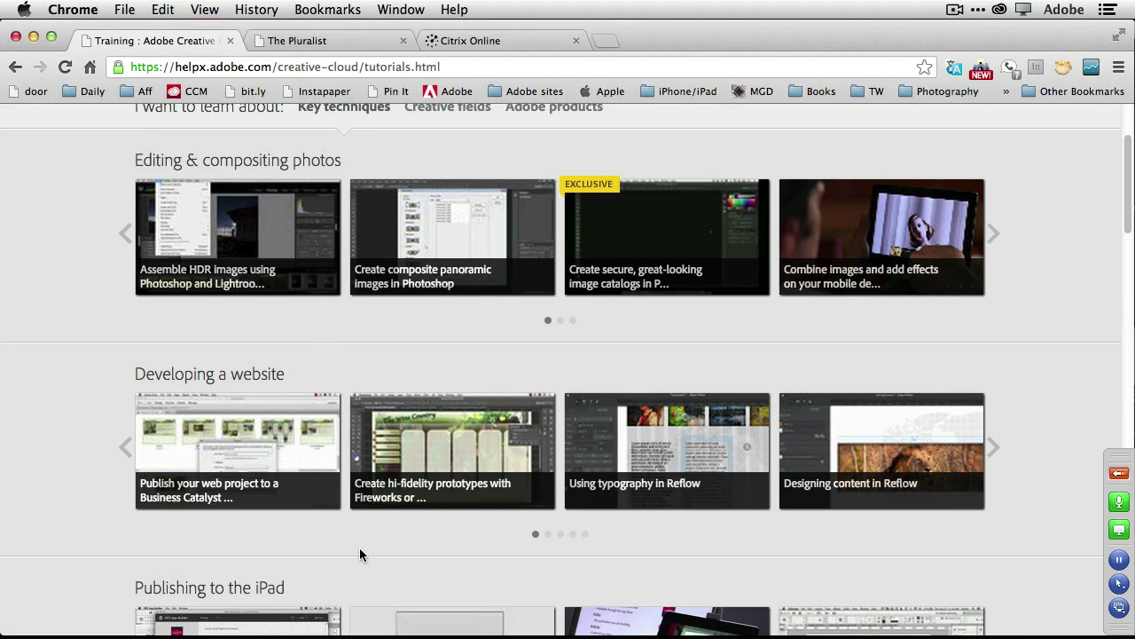
{"action": "scroll", "coordinate": [359, 549], "scroll_direction": "down", "scroll_amount": 2}
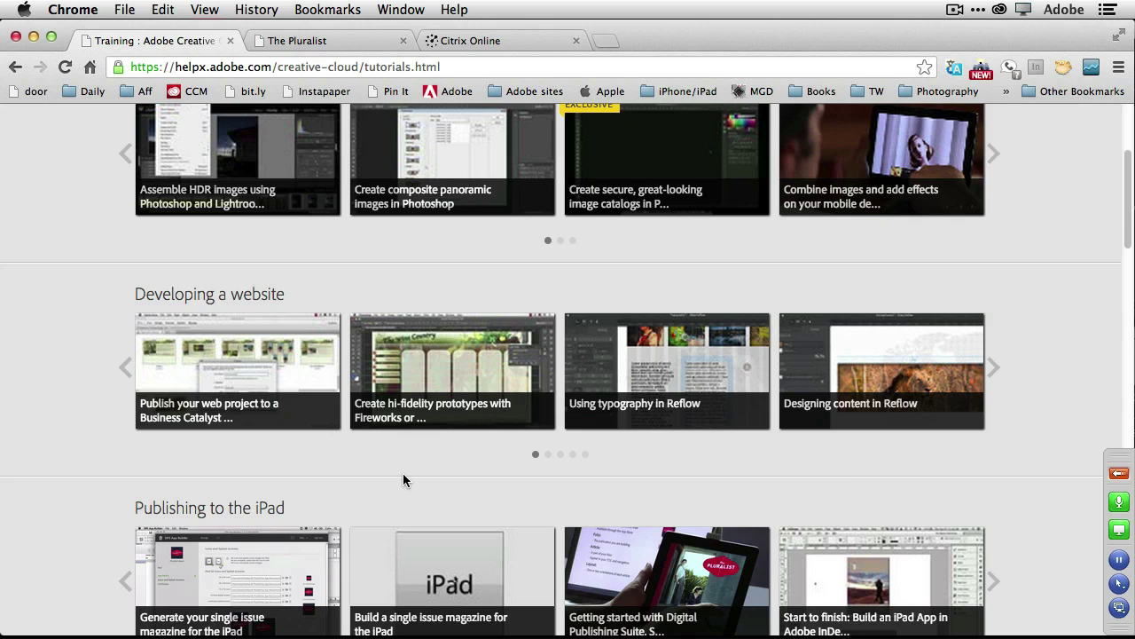
{"action": "scroll", "coordinate": [403, 480], "scroll_direction": "down", "scroll_amount": 4}
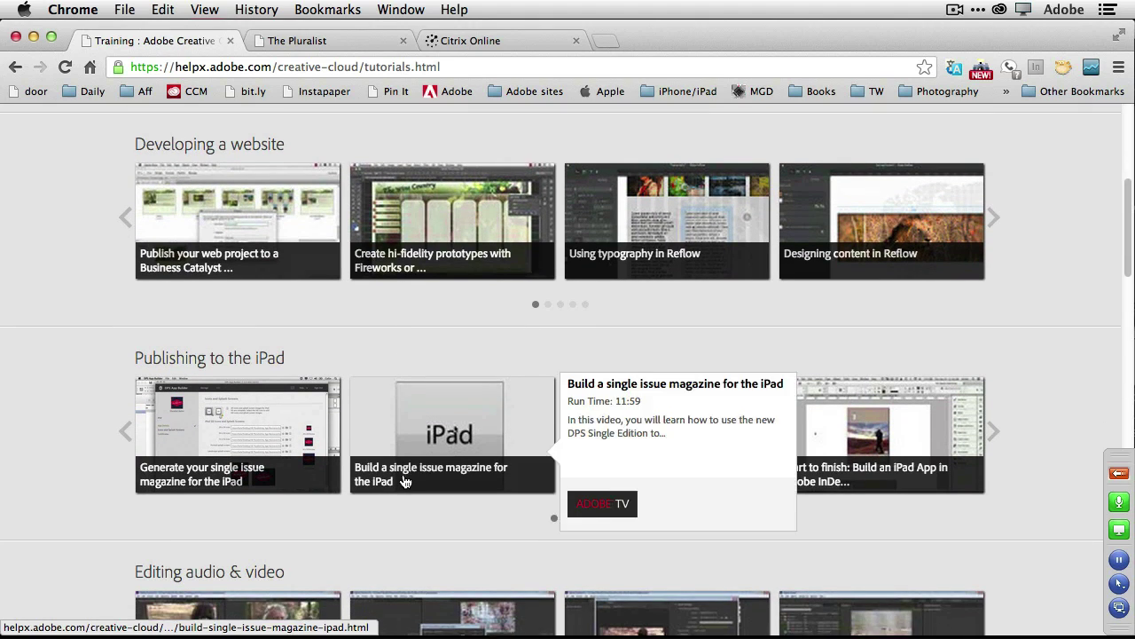
{"action": "scroll", "coordinate": [404, 480], "scroll_direction": "down", "scroll_amount": 8}
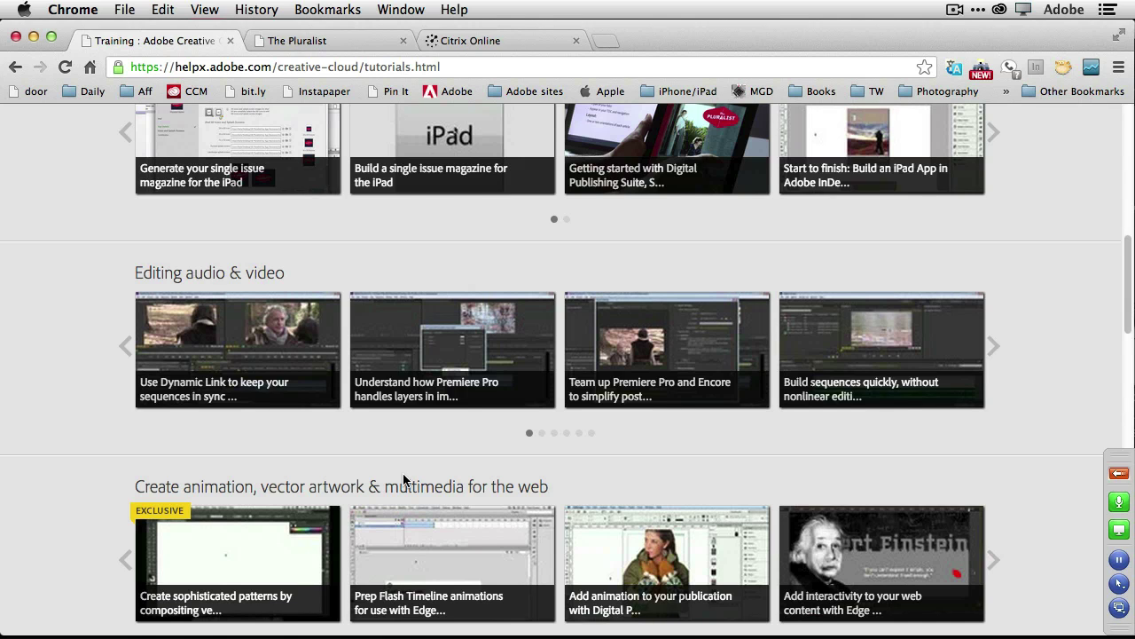
{"action": "scroll", "coordinate": [404, 480], "scroll_direction": "down", "scroll_amount": 6}
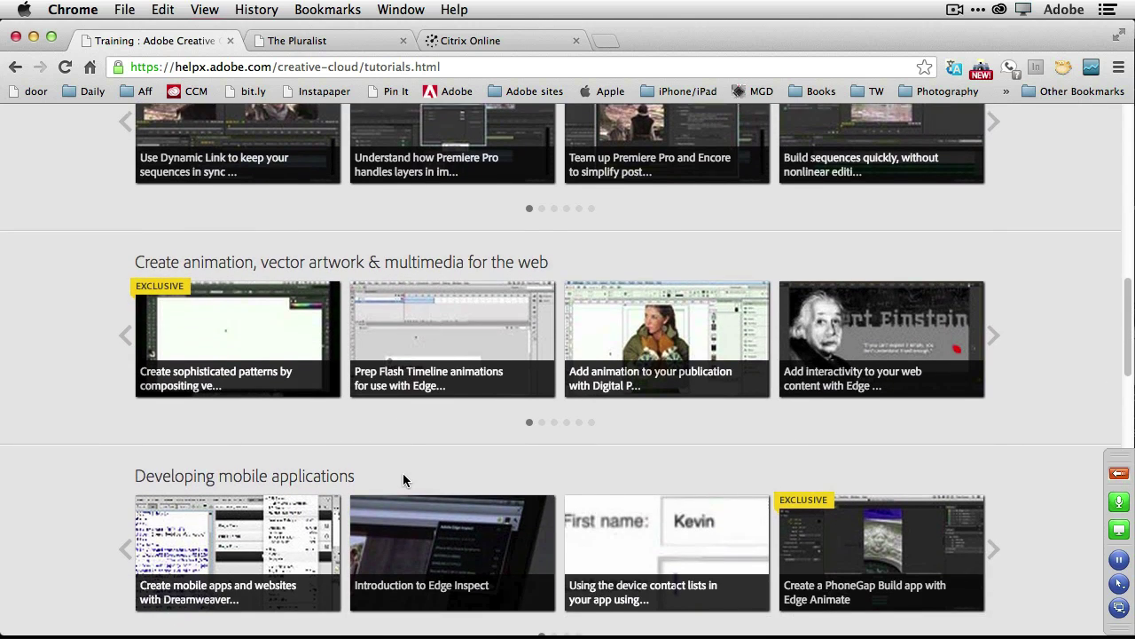
{"action": "scroll", "coordinate": [404, 479], "scroll_direction": "up", "scroll_amount": 10}
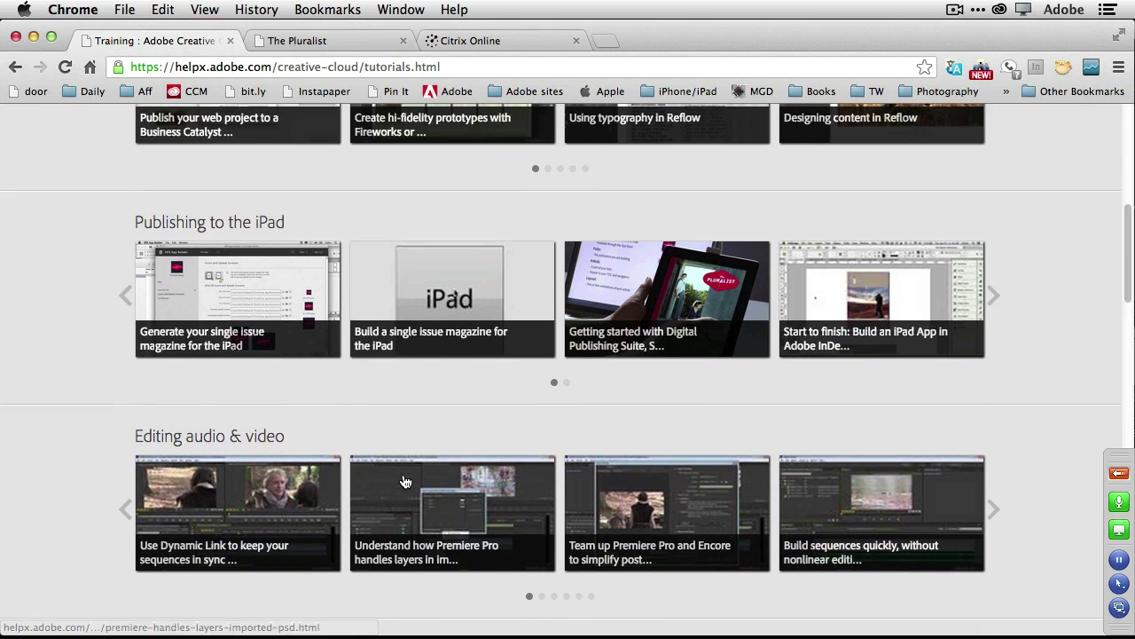
{"action": "scroll", "coordinate": [404, 480], "scroll_direction": "up", "scroll_amount": 13}
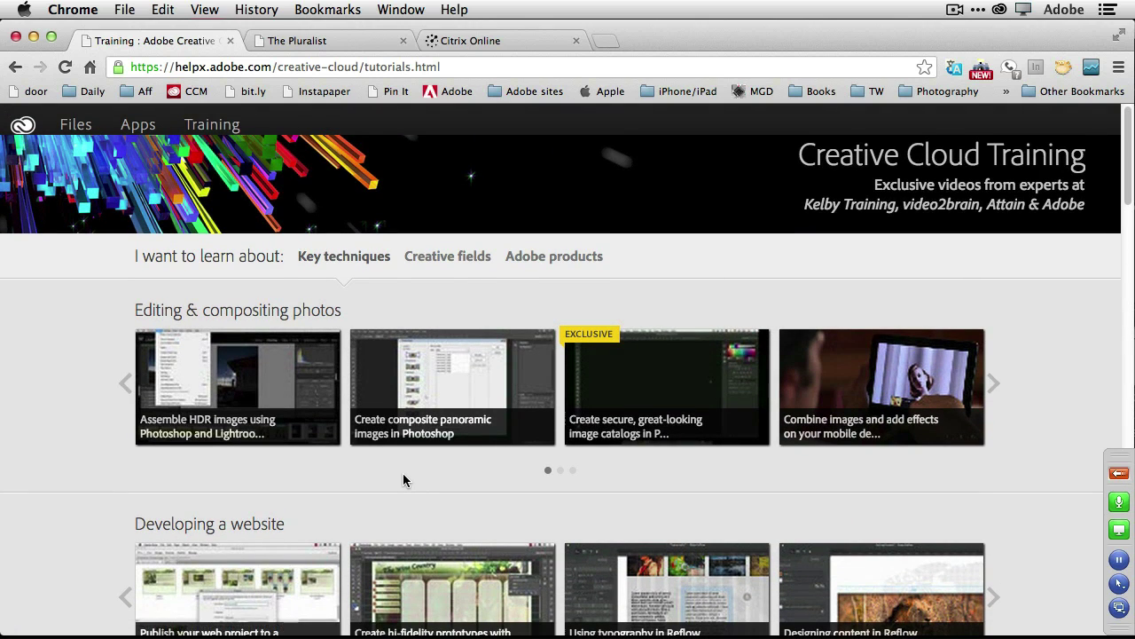
View the Creative Cloud Files page, then return to Apps and scroll down to the Creative Tools grid.
{"action": "left_click", "coordinate": [79, 125]}
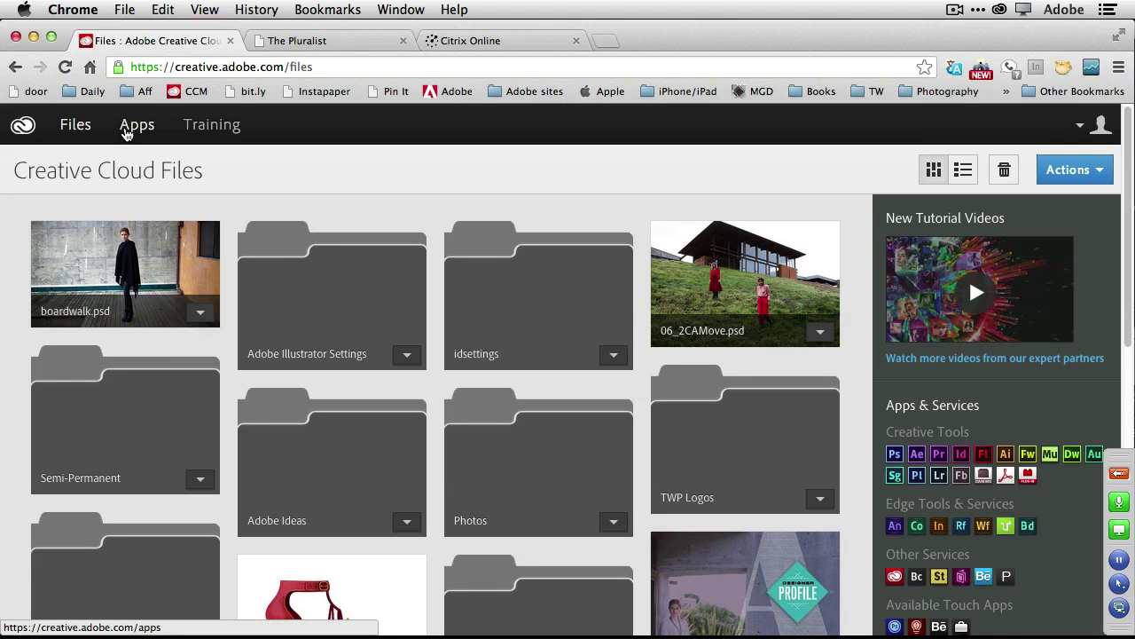
{"action": "left_click", "coordinate": [135, 125]}
{"action": "scroll", "coordinate": [758, 337], "scroll_direction": "down", "scroll_amount": 4}
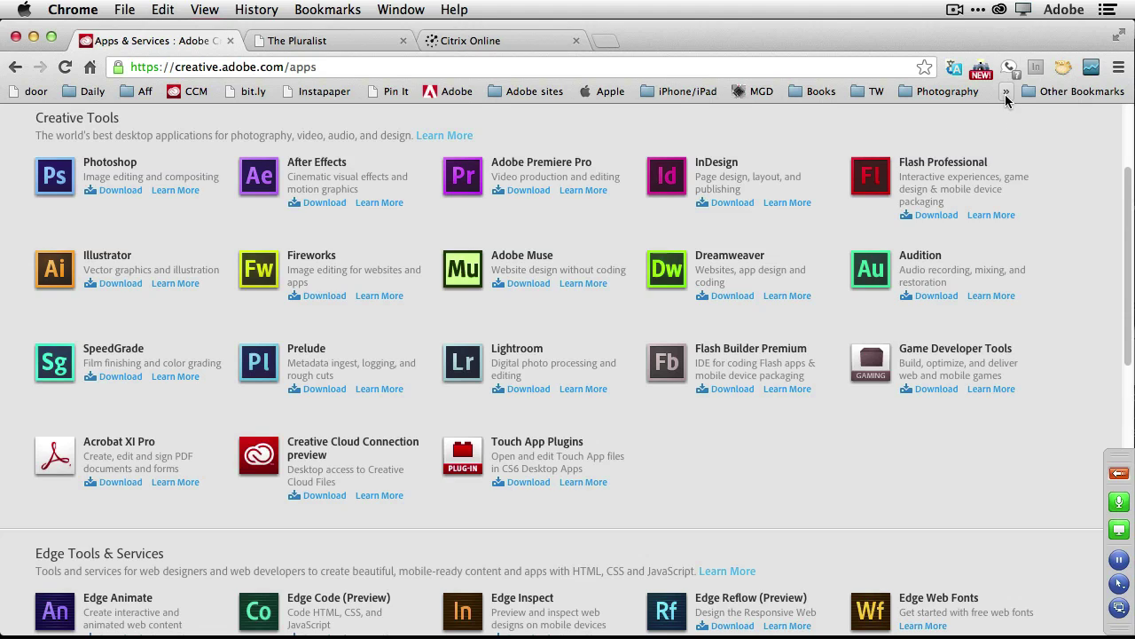
Open the synced Creative Cloud Files folder from the menu-bar icon and move the Finder window left.
{"action": "left_click", "coordinate": [998, 10]}
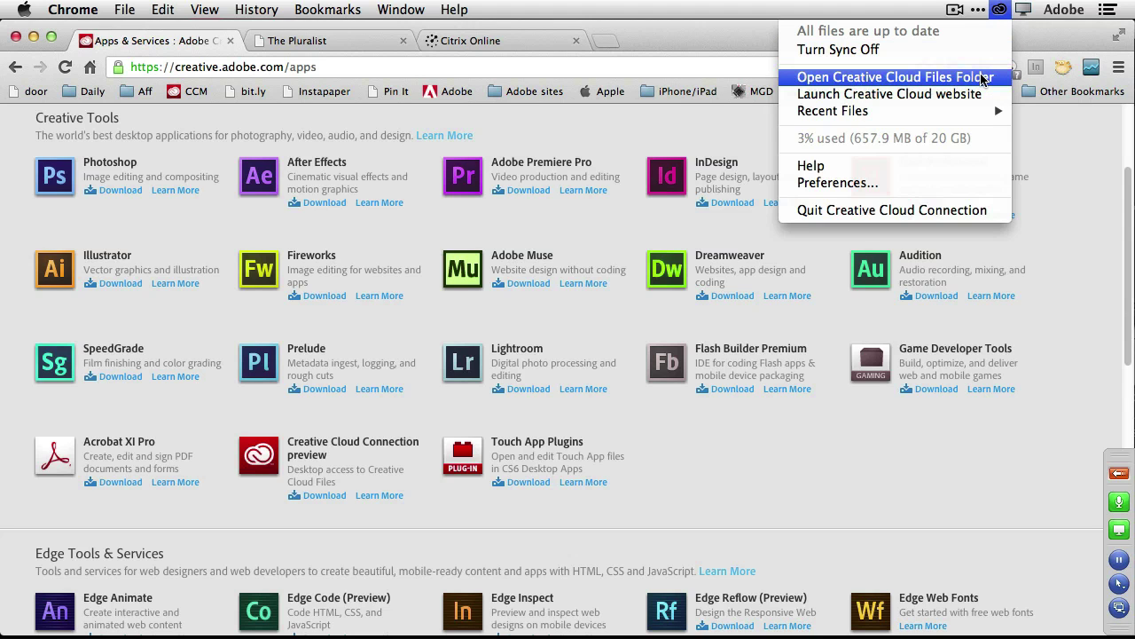
{"action": "left_click", "coordinate": [983, 80]}
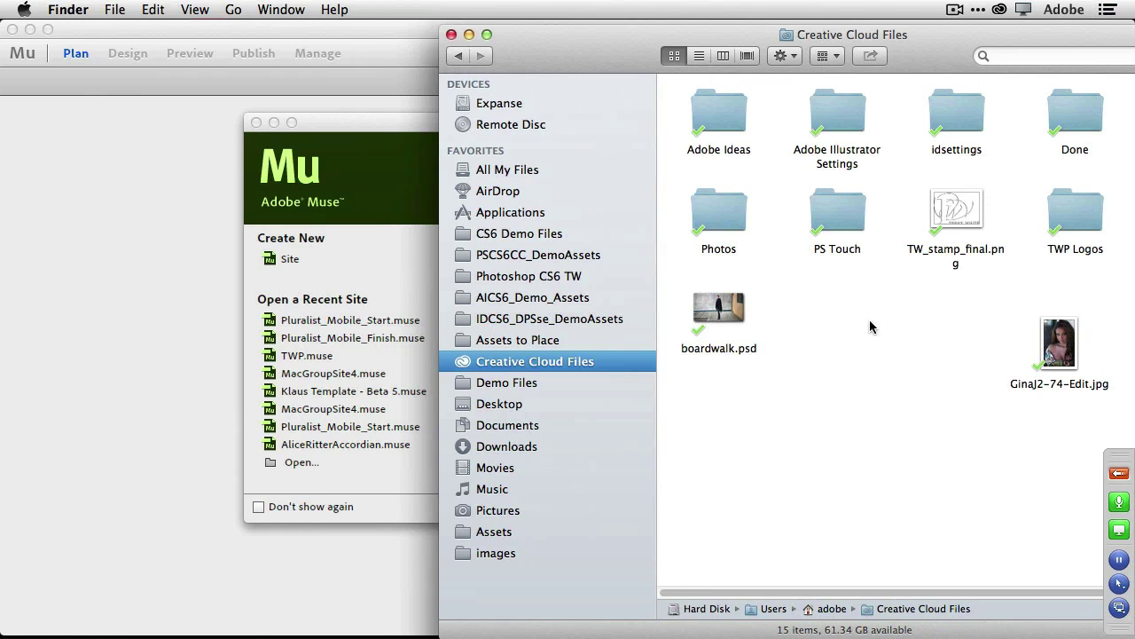
{"action": "left_click_drag", "start_coordinate": [936, 60], "coordinate": [689, 58]}
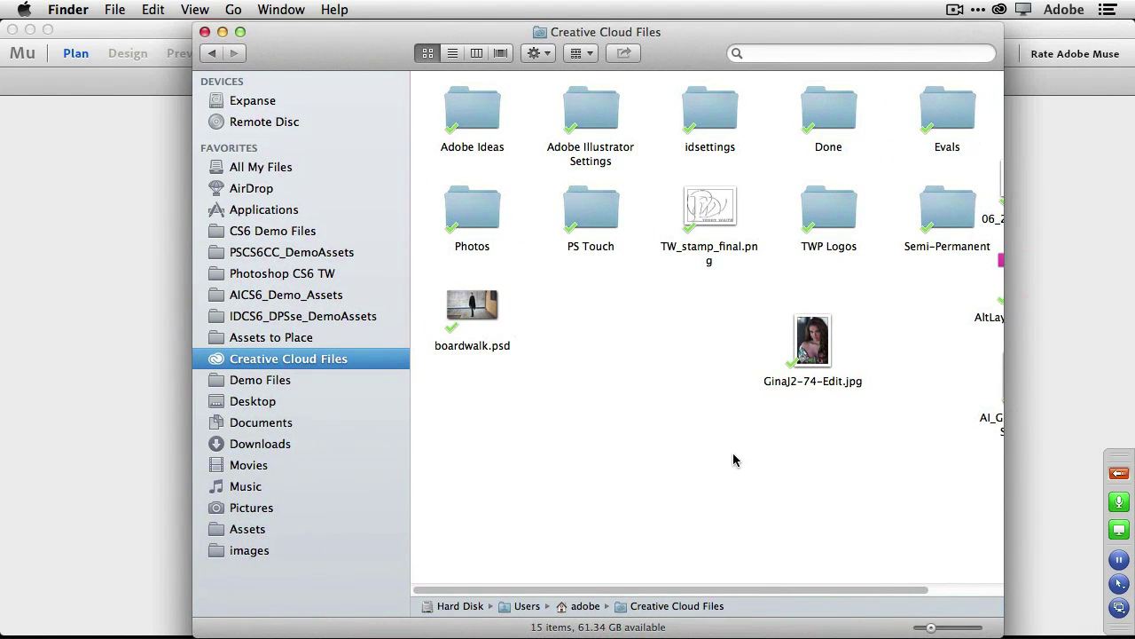
{"action": "scroll", "coordinate": [732, 459], "scroll_direction": "right", "scroll_amount": 3}
{"action": "scroll", "coordinate": [733, 460], "scroll_direction": "right", "scroll_amount": 1}
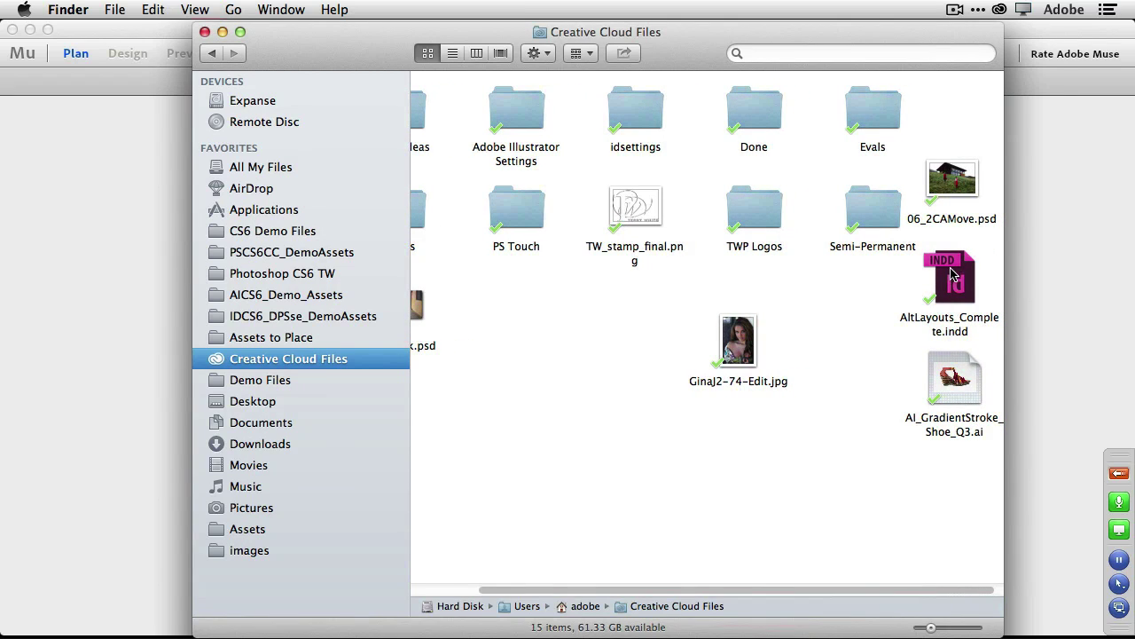
{"action": "scroll", "coordinate": [770, 419], "scroll_direction": "left", "scroll_amount": 3}
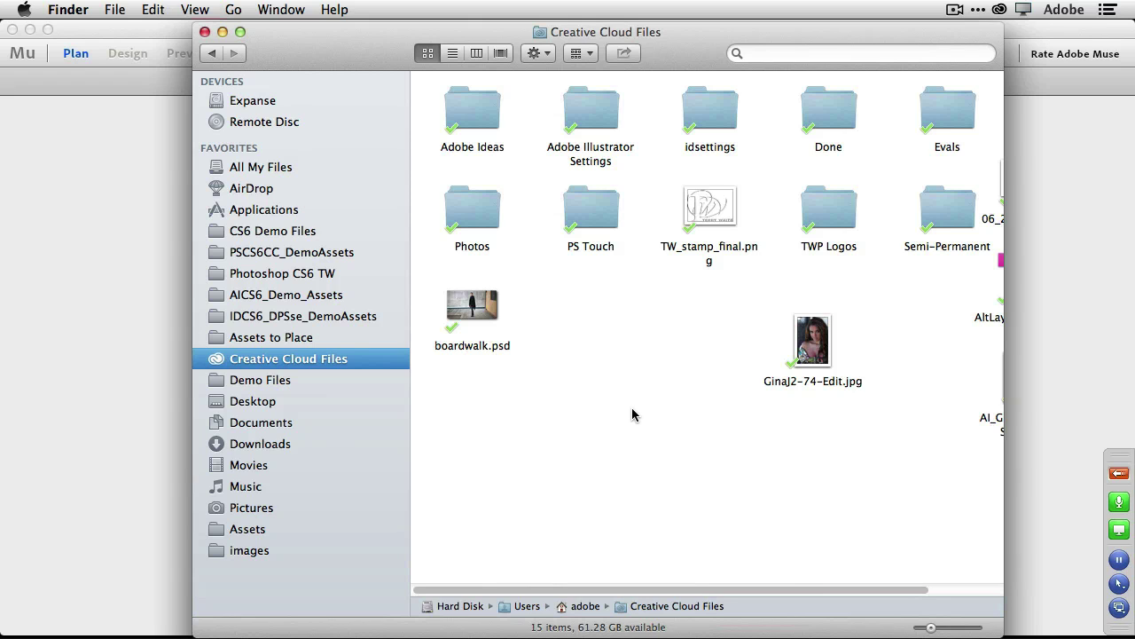
Switch Spaces to the Dashboard and back, then bring Photoshop CS6 forward from the Dock.
{"action": "key", "text": "ctrl+Left"}
{"action": "key", "text": "ctrl+Left"}
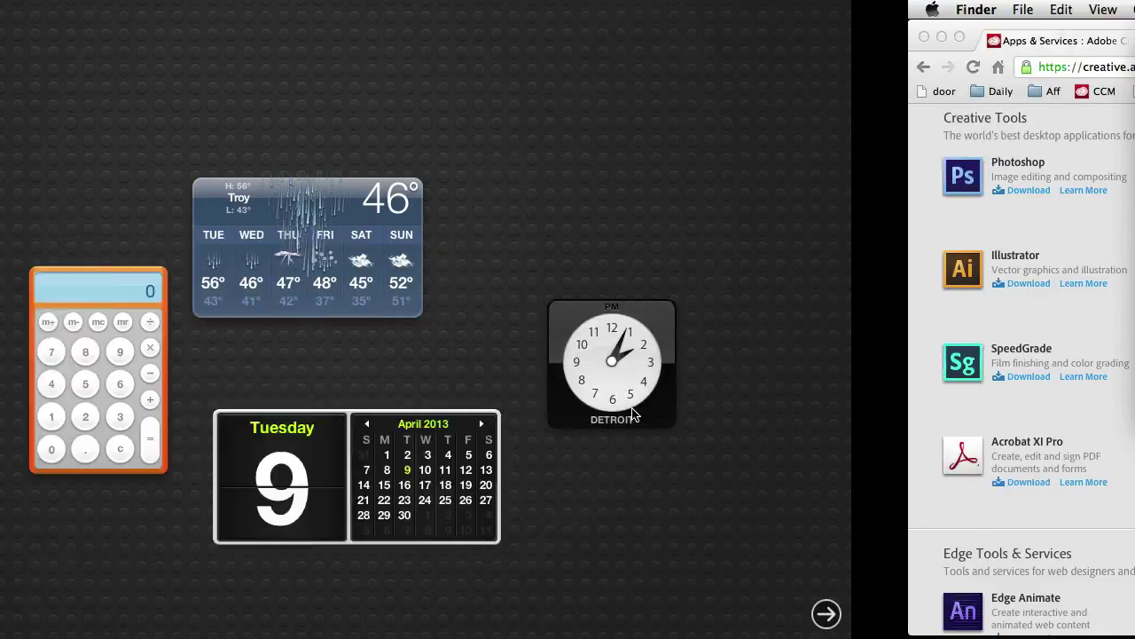
{"action": "key", "text": "ctrl+Right"}
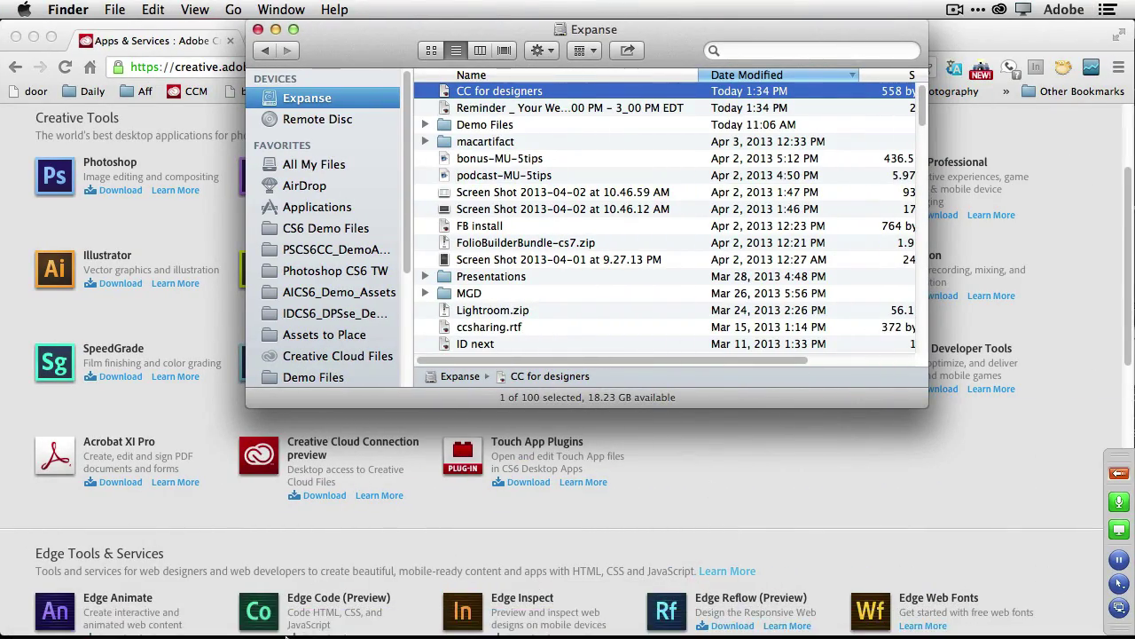
{"action": "left_click", "coordinate": [254, 627]}
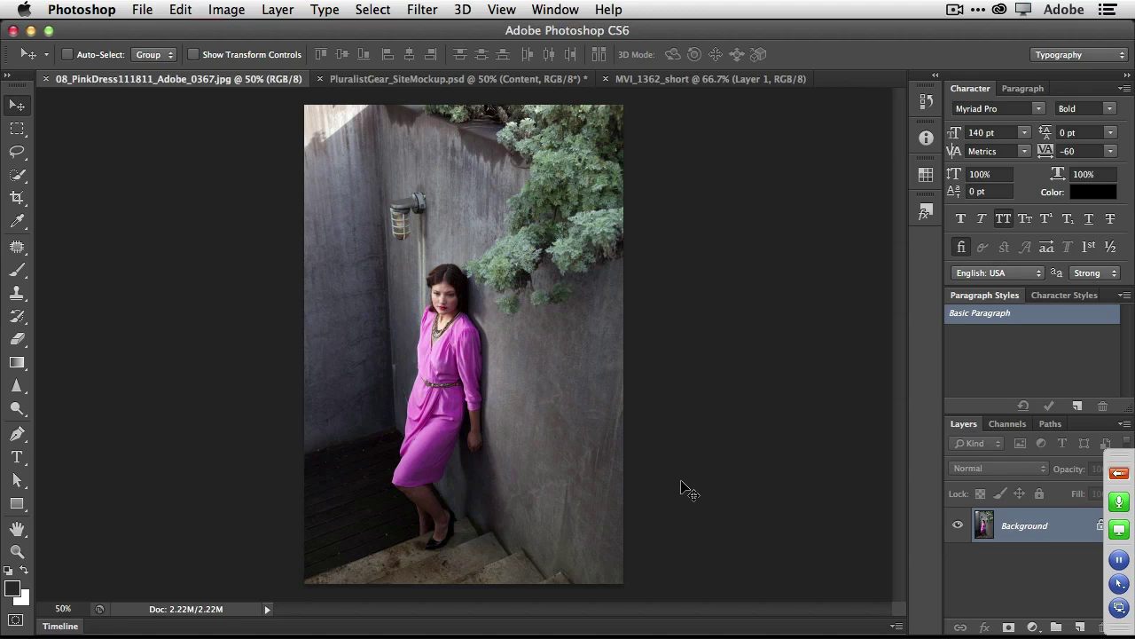
Look through the Filter > Blur list and close it without applying anything.
{"action": "left_click", "coordinate": [415, 12]}
{"action": "mouse_move", "coordinate": [510, 217]}
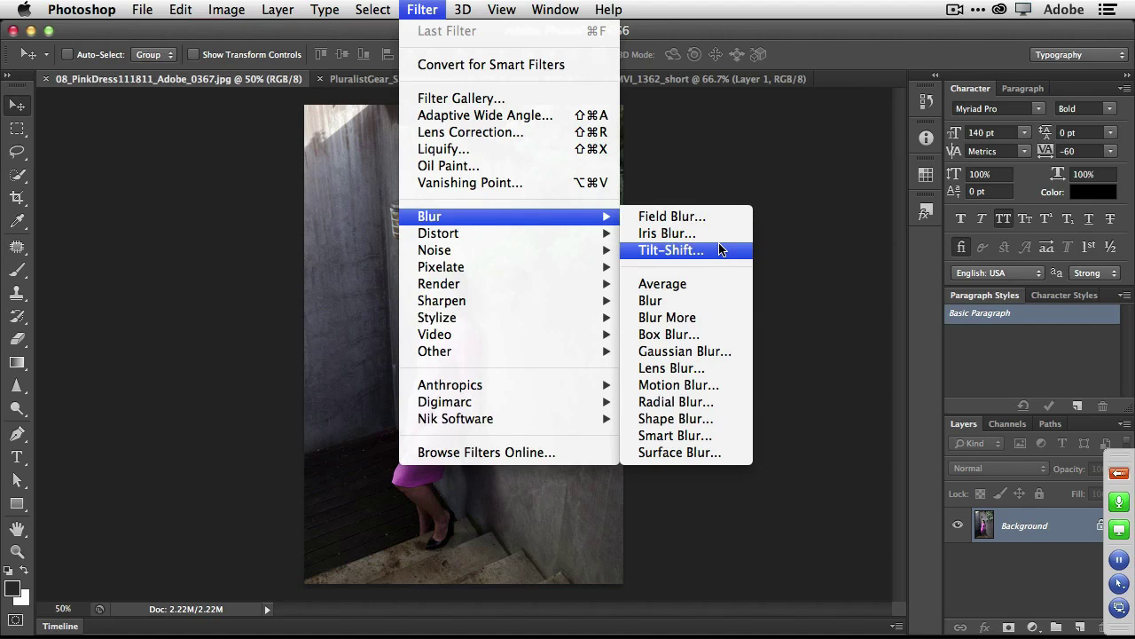
{"action": "left_click", "coordinate": [772, 250]}
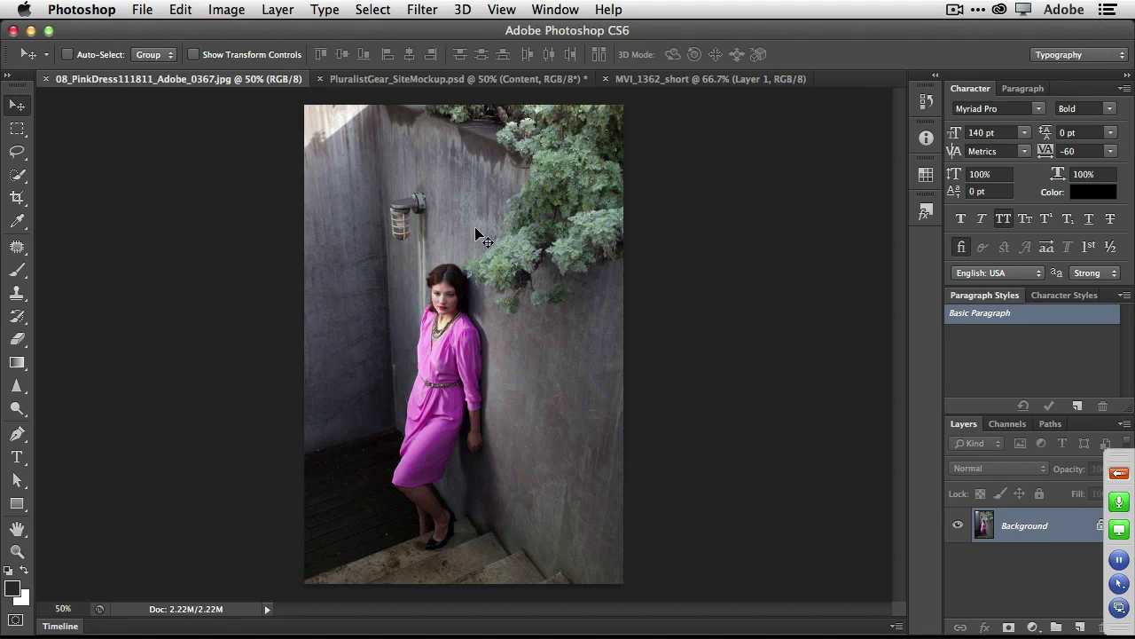
Convert the pink dress photo's Background layer to a smart object via Layer > Smart Objects.
{"action": "left_click", "coordinate": [284, 10]}
{"action": "mouse_move", "coordinate": [387, 321]}
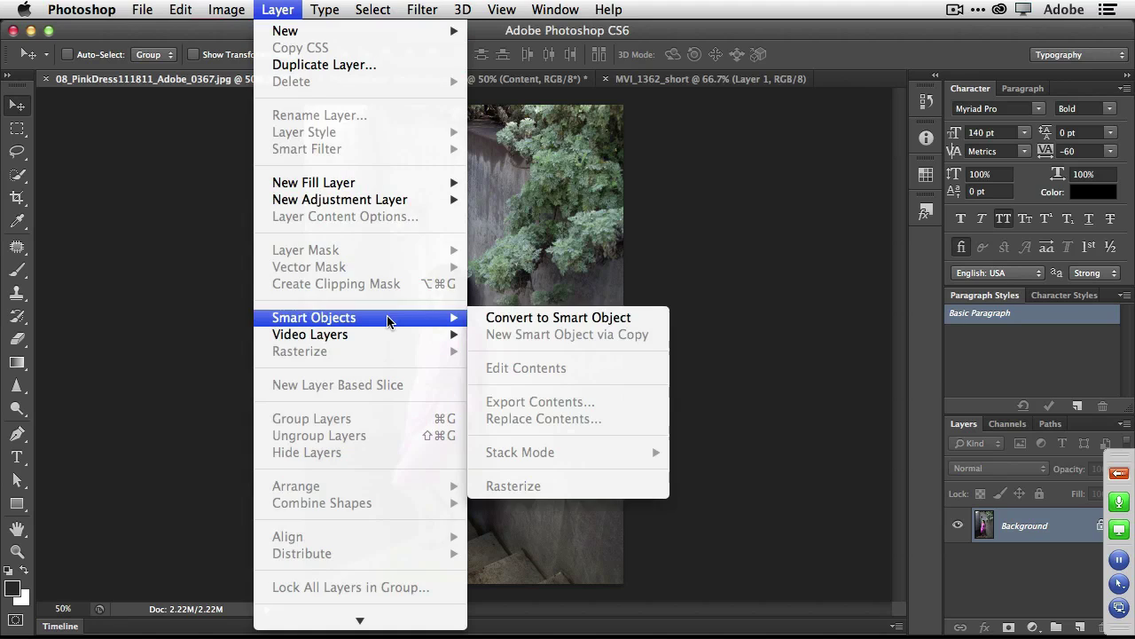
{"action": "left_click", "coordinate": [520, 325]}
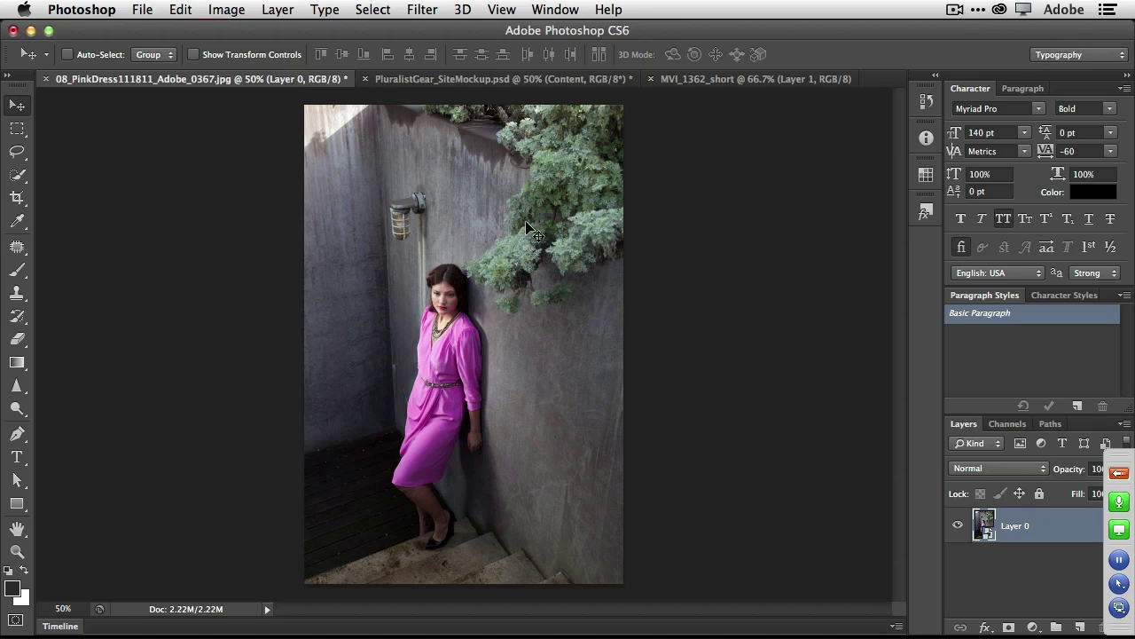
{"action": "left_click", "coordinate": [422, 10]}
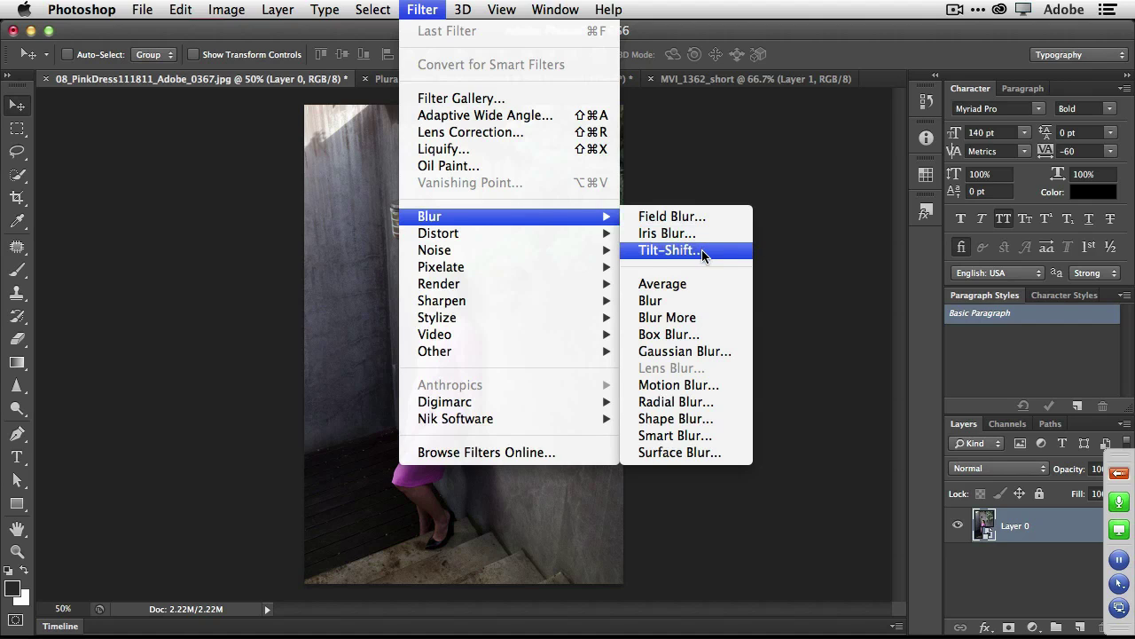
Apply an Iris Blur, move and rotate the focus ellipse onto the woman, and set Blur to 11 px.
{"action": "left_click", "coordinate": [697, 234]}
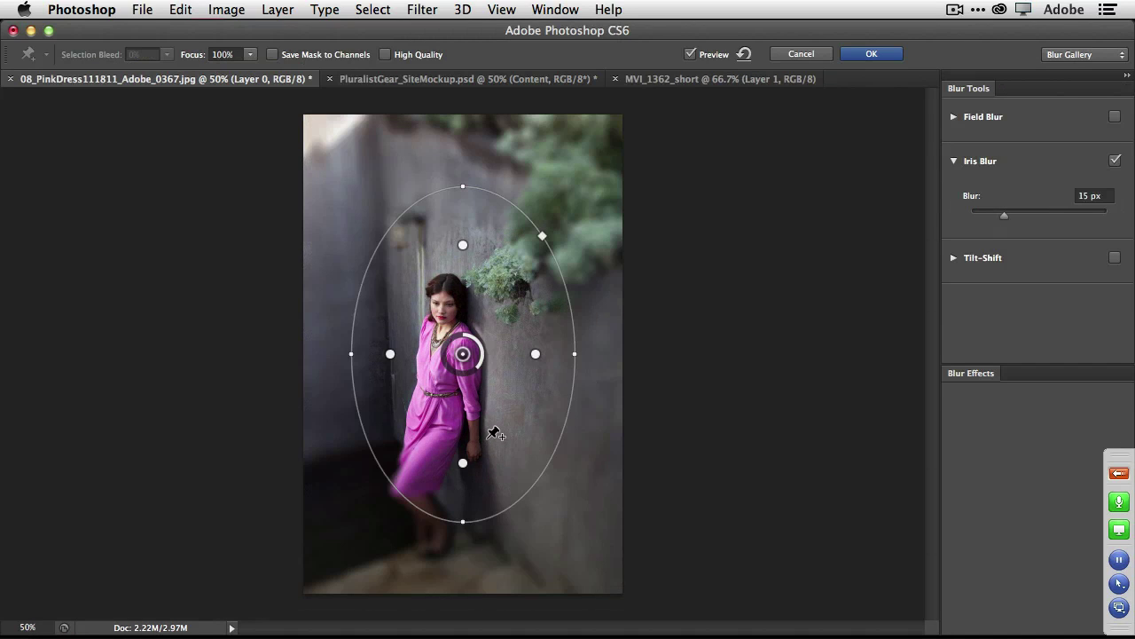
{"action": "left_click_drag", "start_coordinate": [494, 431], "coordinate": [486, 502]}
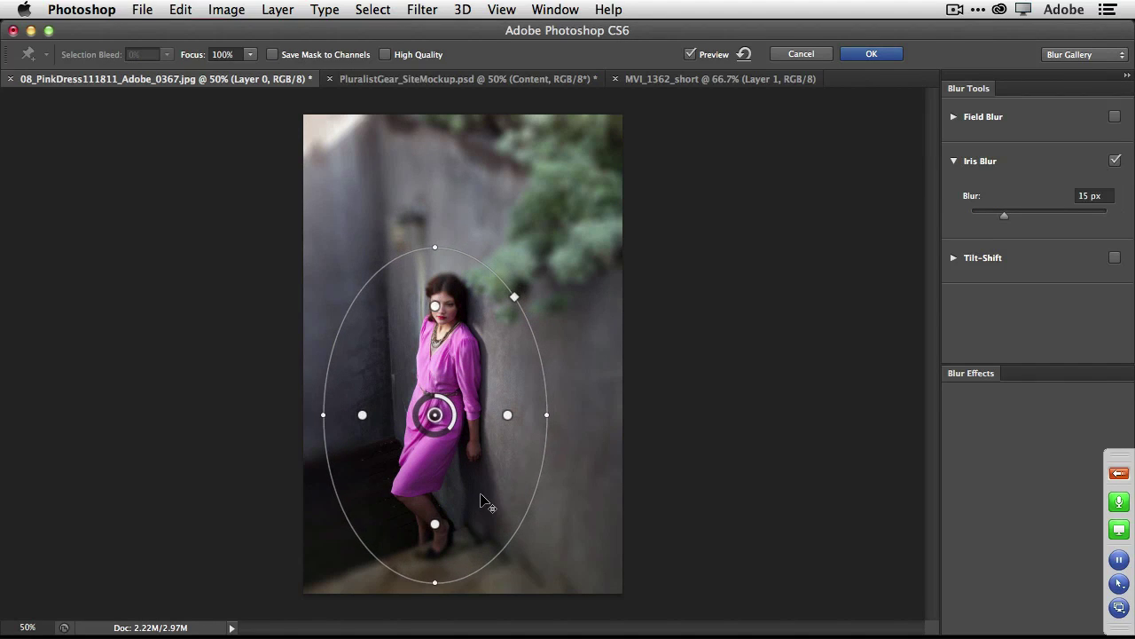
{"action": "left_click_drag", "start_coordinate": [573, 420], "coordinate": [562, 443]}
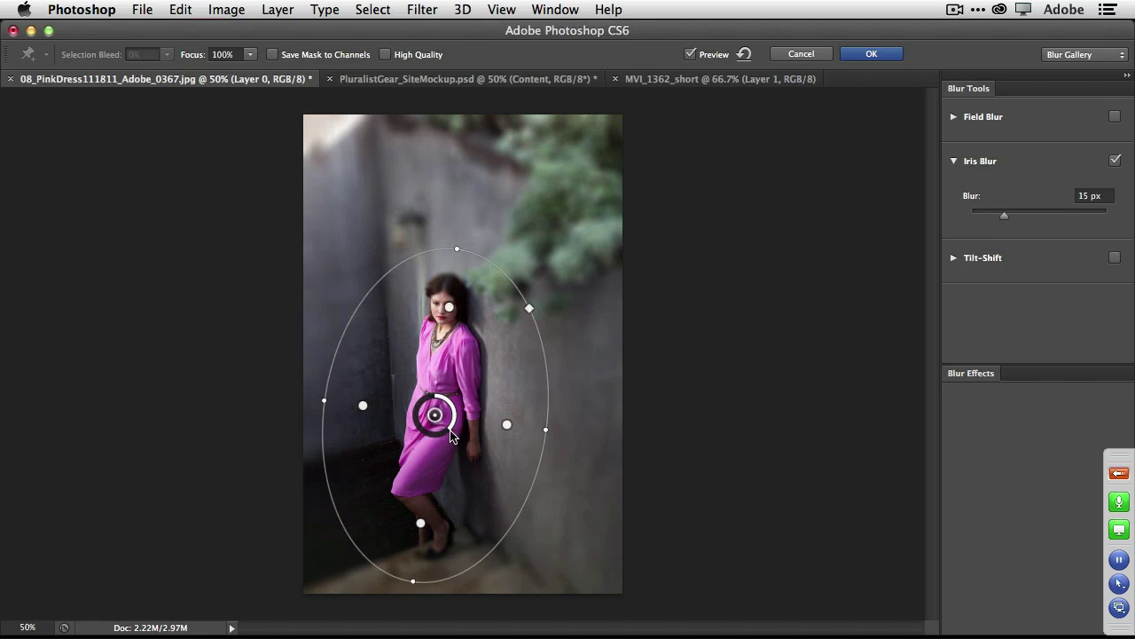
{"action": "mouse_move", "coordinate": [448, 433]}
{"action": "left_mouse_down"}
{"action": "mouse_move", "coordinate": [417, 431]}
{"action": "mouse_move", "coordinate": [435, 437]}
{"action": "mouse_move", "coordinate": [449, 419]}
{"action": "left_mouse_up"}
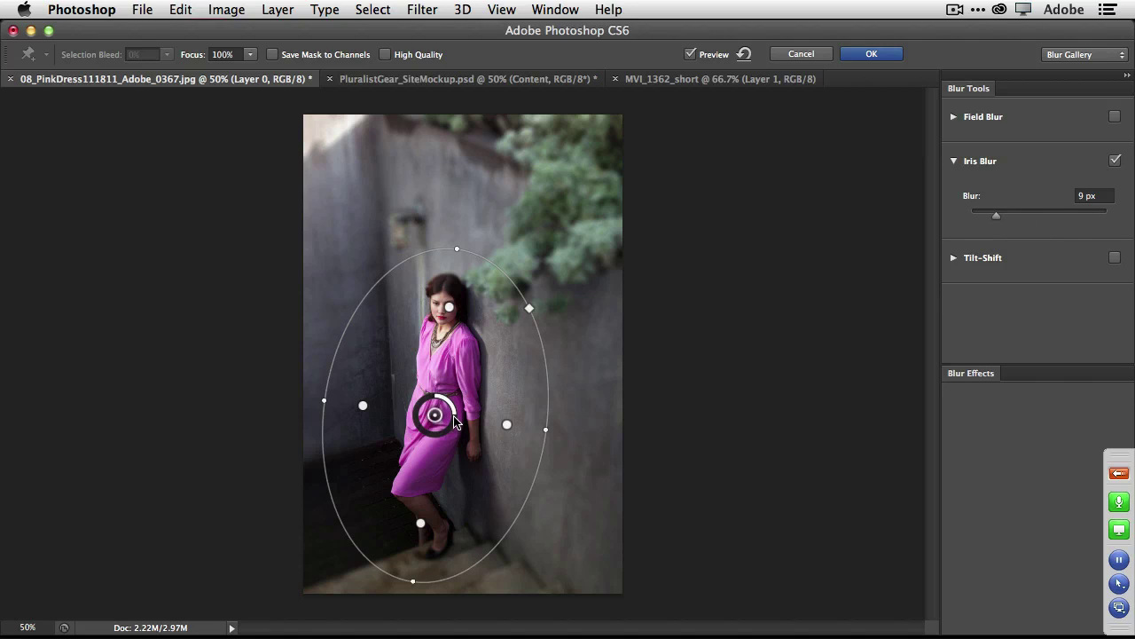
{"action": "left_click_drag", "start_coordinate": [454, 423], "coordinate": [455, 426]}
Commit the iris blur and toggle the Blur Gallery smart filter on and off to compare.
{"action": "left_click", "coordinate": [885, 54]}
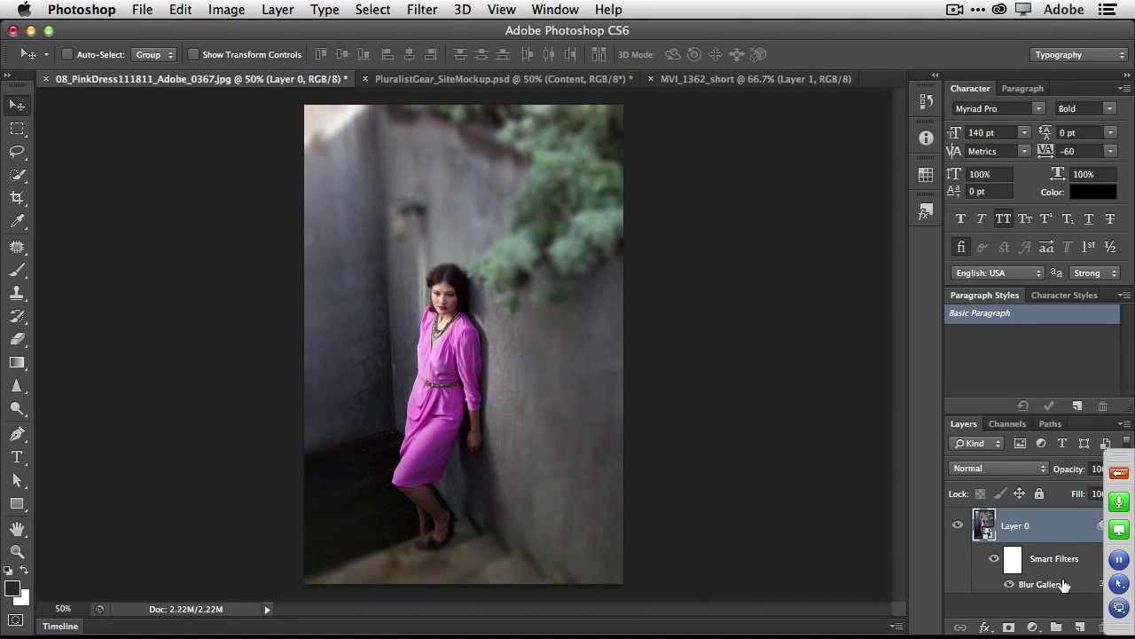
{"action": "left_click", "coordinate": [1009, 585]}
{"action": "left_click", "coordinate": [1010, 587]}
{"action": "left_click", "coordinate": [1011, 585]}
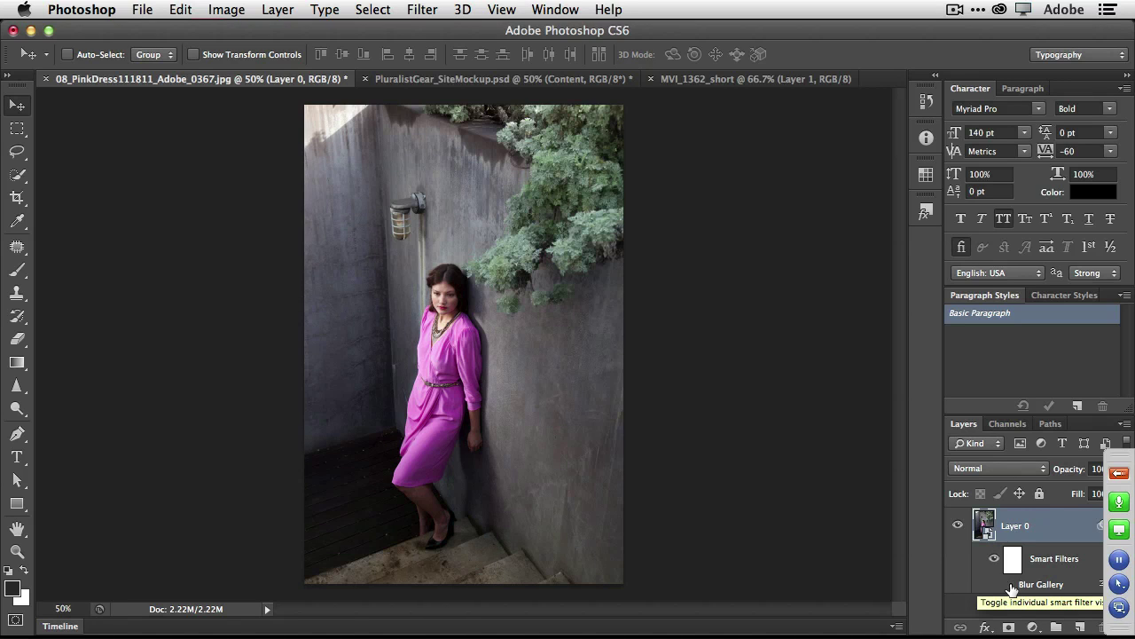
{"action": "left_click", "coordinate": [1010, 585]}
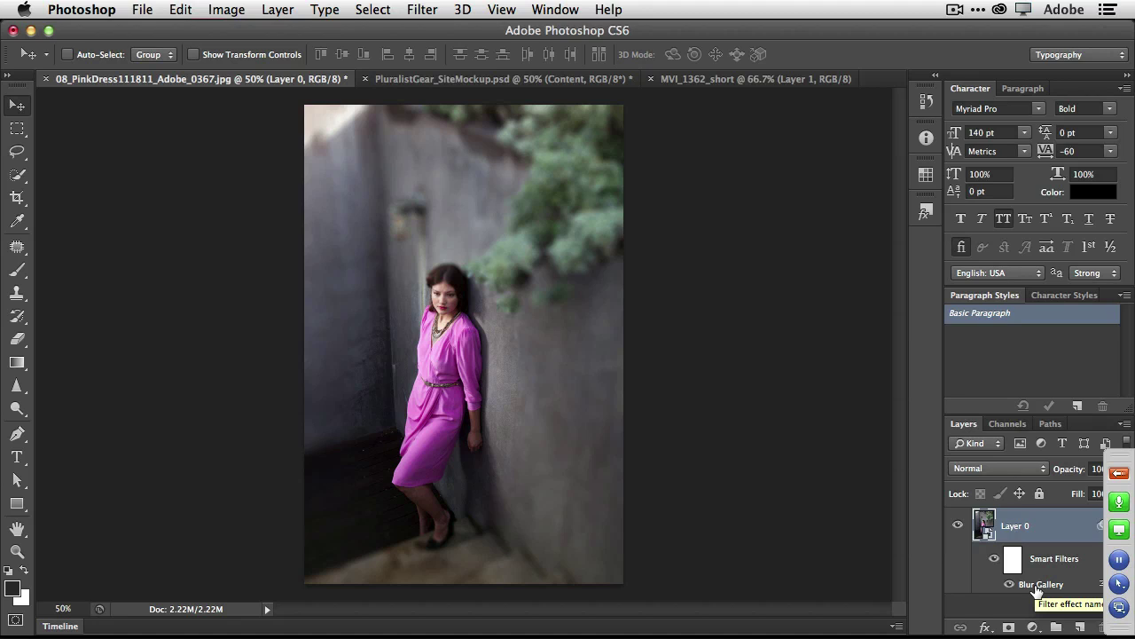
Reopen the Blur Gallery smart filter and raise the Iris Blur to 13 px.
{"action": "double_click", "coordinate": [1036, 586]}
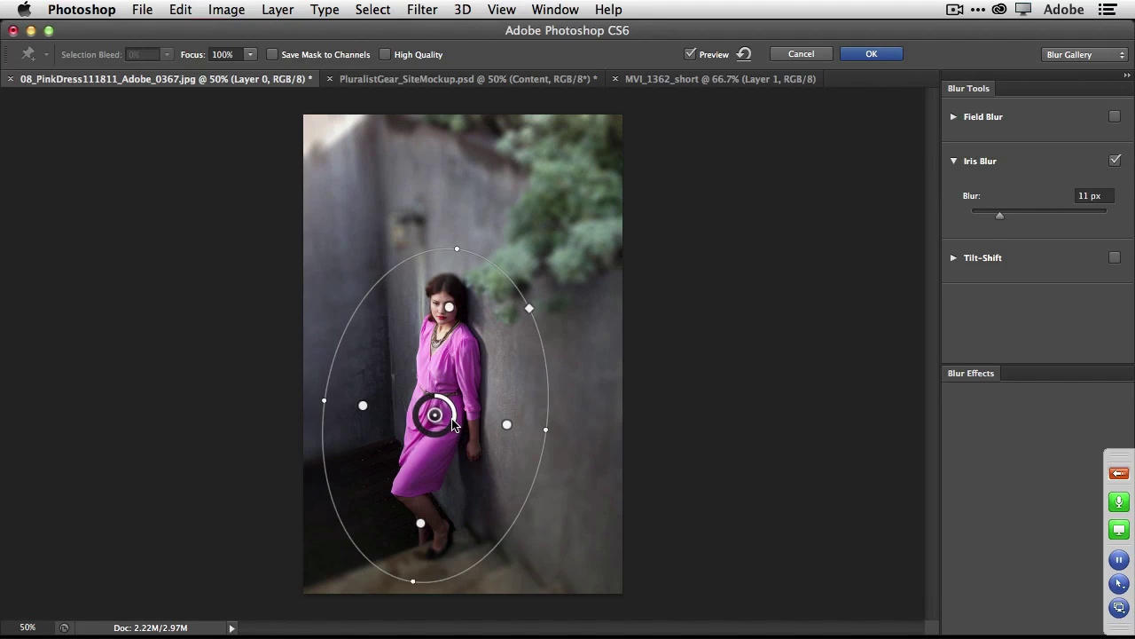
{"action": "left_click_drag", "start_coordinate": [454, 426], "coordinate": [453, 431]}
{"action": "left_click", "coordinate": [871, 55]}
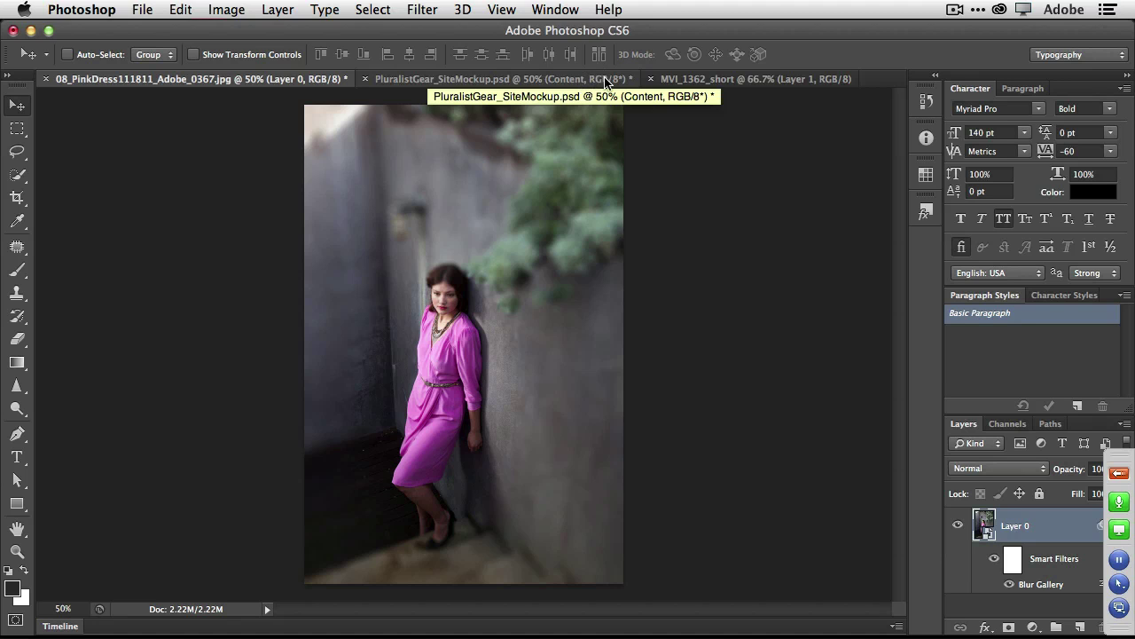
Show the MVI_1362_short video with its timeline, then launch QuickTime Player.
{"action": "left_click", "coordinate": [689, 81]}
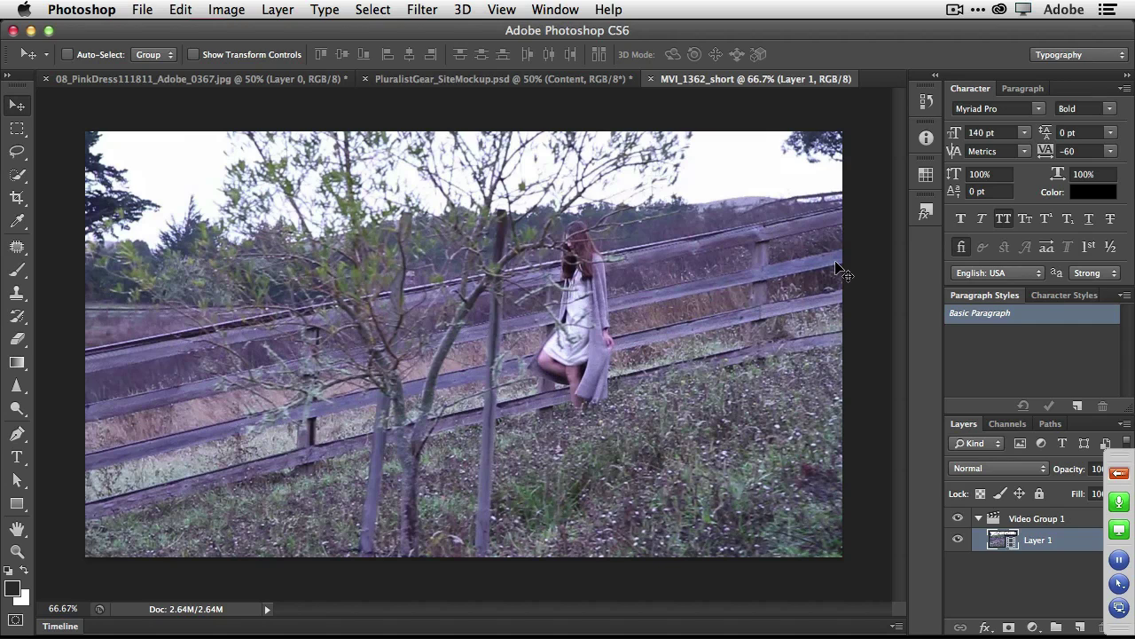
{"action": "left_click", "coordinate": [56, 626]}
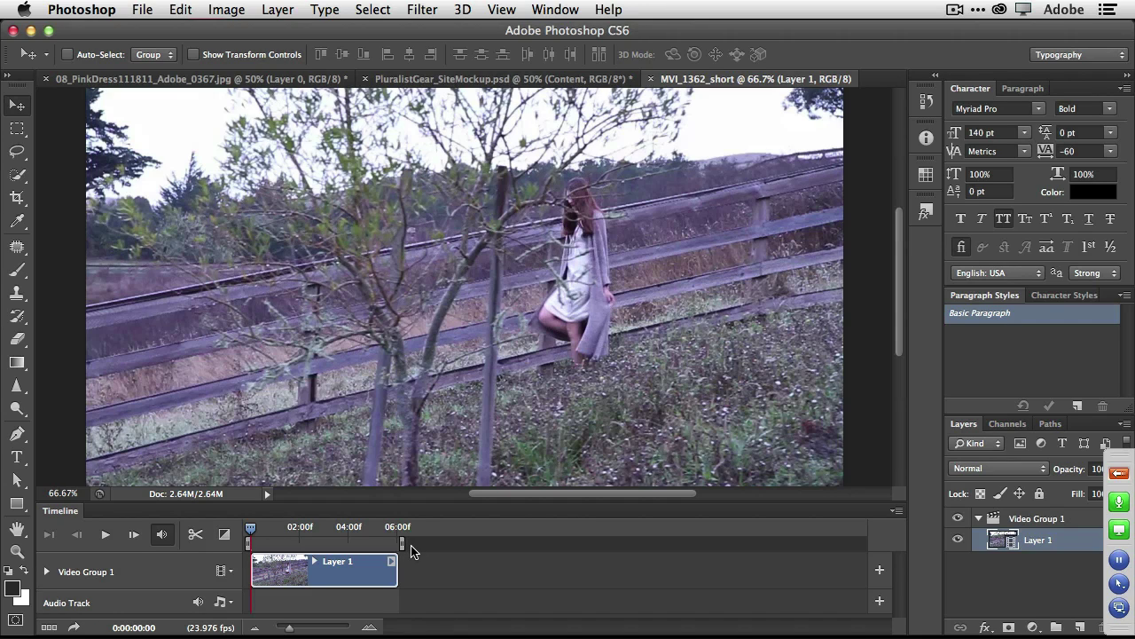
{"action": "mouse_move", "coordinate": [431, 626]}
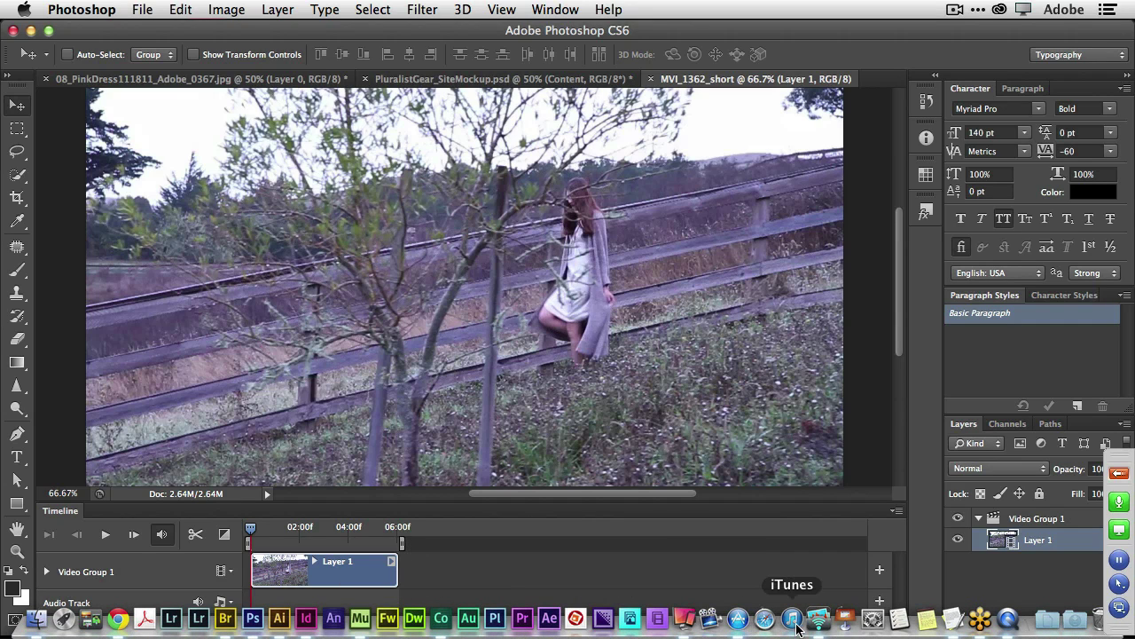
{"action": "left_click", "coordinate": [1000, 629]}
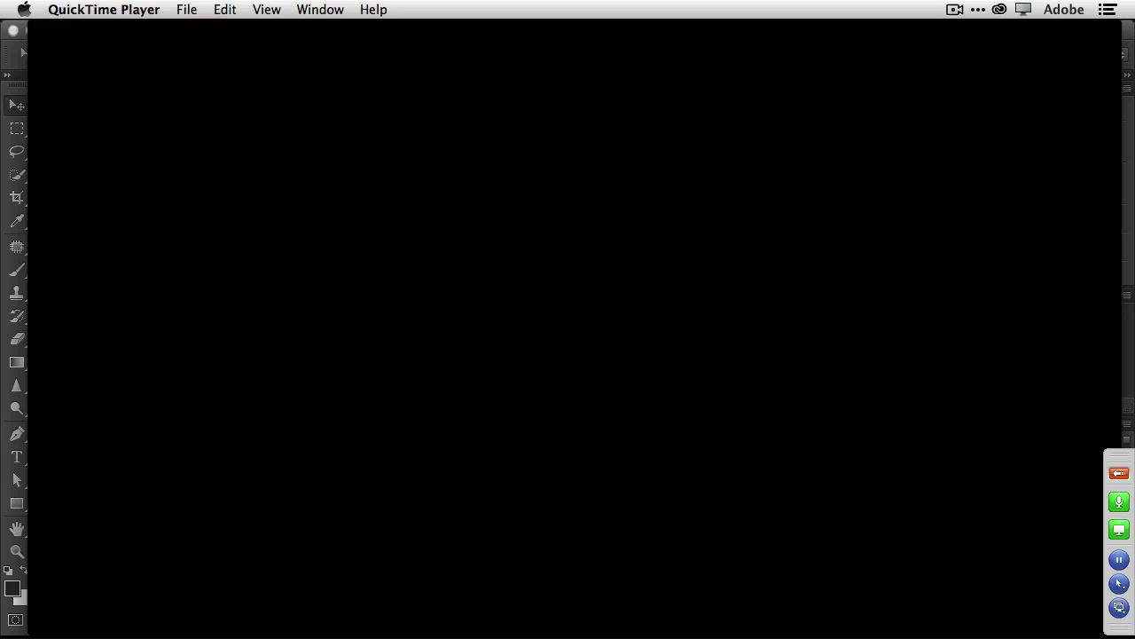
Return from QuickTime Player to Photoshop CS6 with Cmd+Tab.
{"action": "key", "text": "super+Tab"}
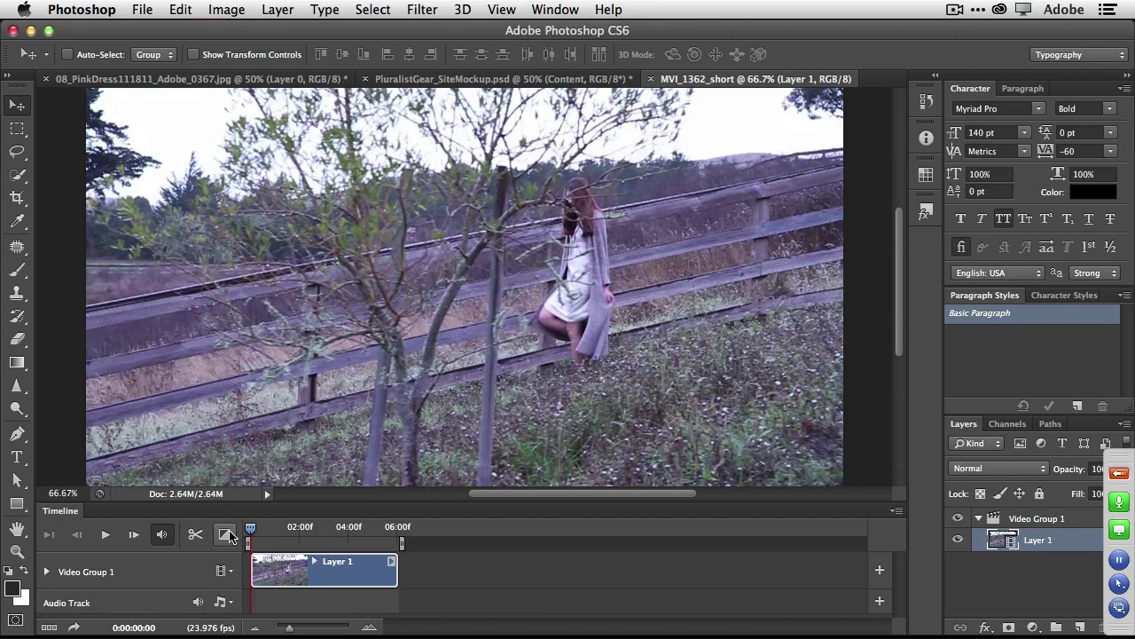
Play and scrub the clip, trimming its start so it runs about four seconds.
{"action": "left_click", "coordinate": [105, 536]}
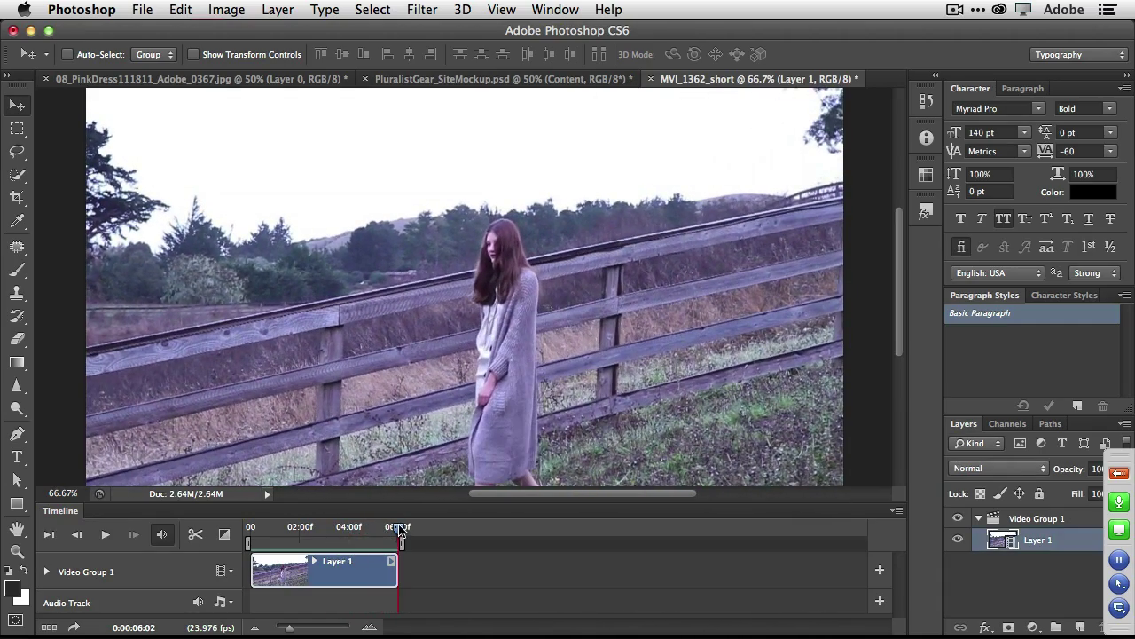
{"action": "left_click_drag", "start_coordinate": [399, 528], "coordinate": [315, 530]}
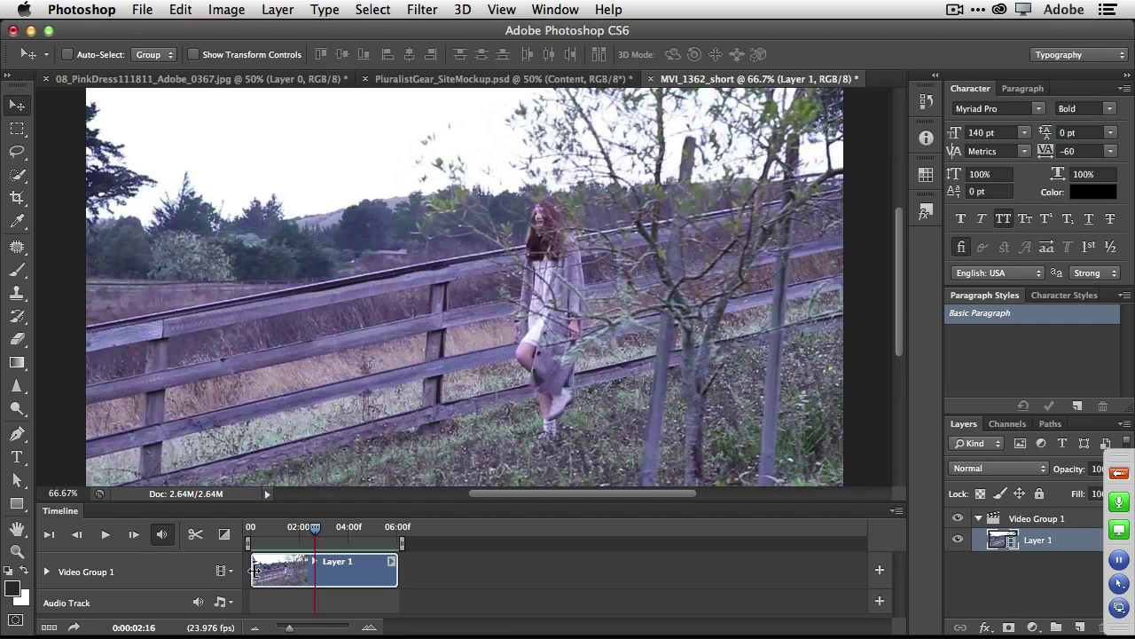
{"action": "left_click_drag", "start_coordinate": [256, 570], "coordinate": [304, 572]}
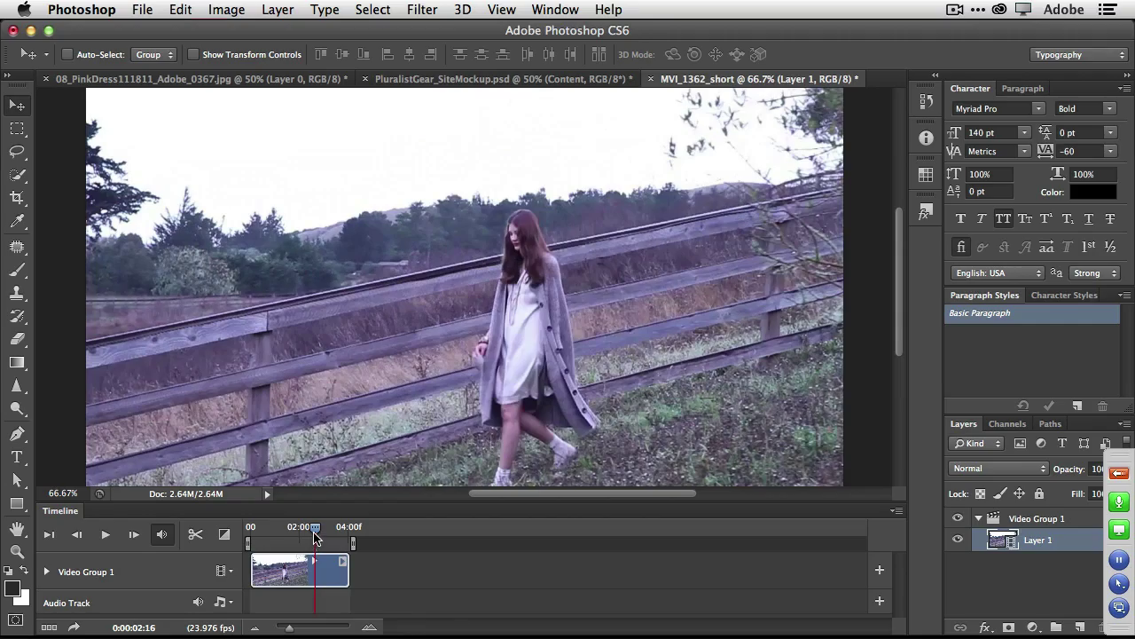
{"action": "left_click_drag", "start_coordinate": [315, 530], "coordinate": [287, 543]}
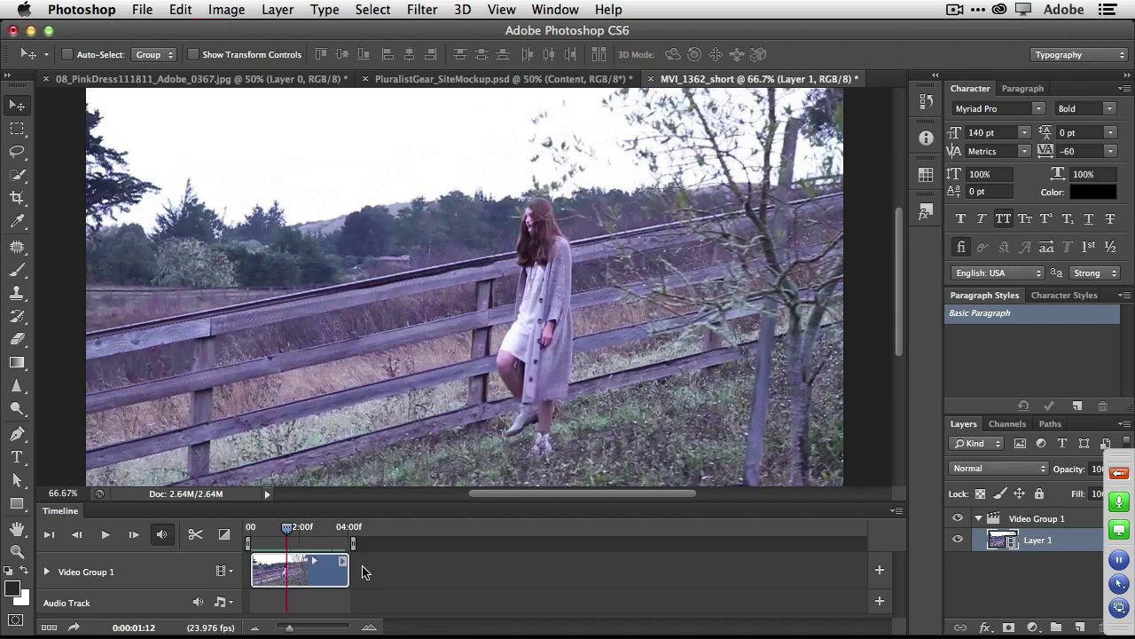
Convert the video's Layer 1 to a smart object, then scrub forward to the girl walking.
{"action": "left_click", "coordinate": [274, 11]}
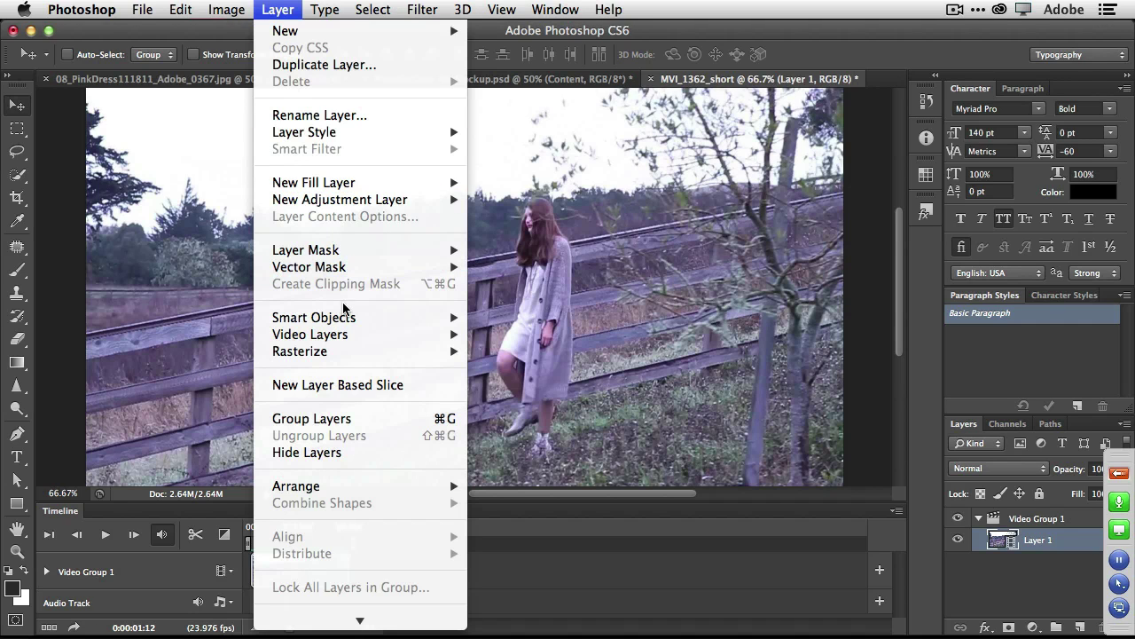
{"action": "mouse_move", "coordinate": [348, 319]}
{"action": "left_click", "coordinate": [544, 317]}
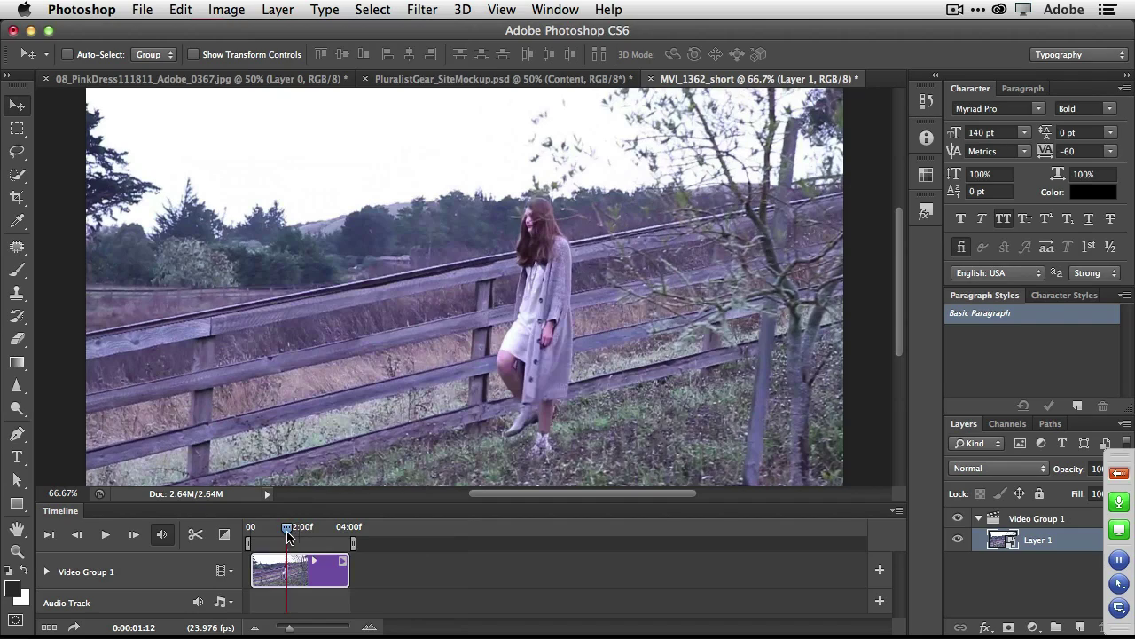
{"action": "left_click_drag", "start_coordinate": [287, 535], "coordinate": [297, 529]}
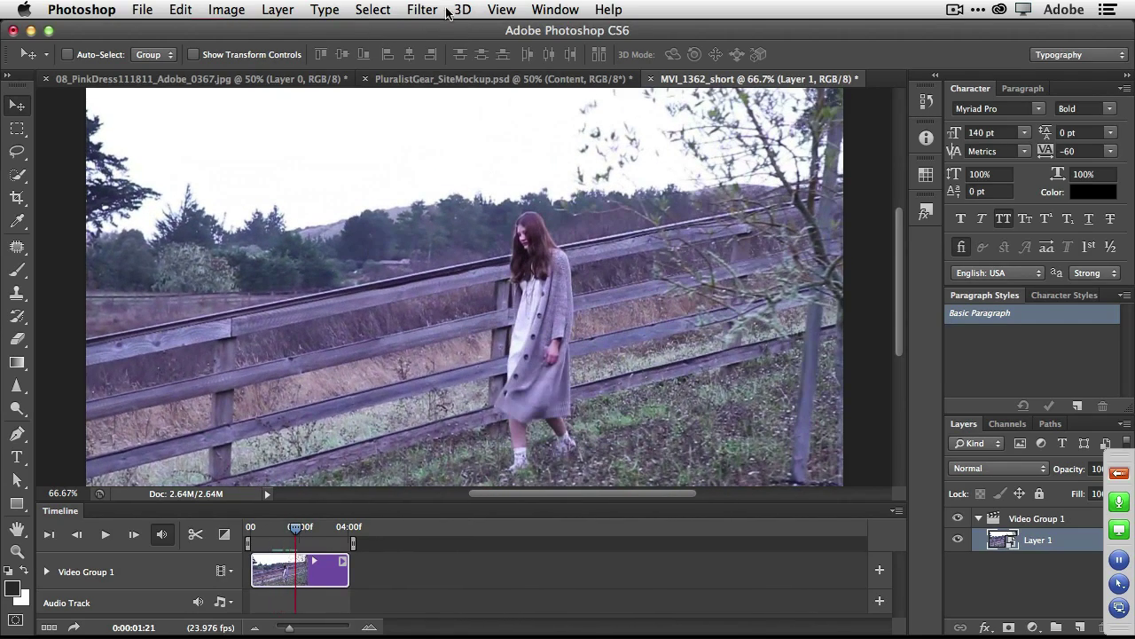
Apply a 15 px Iris Blur with its focus ellipse stretched, tilted along the fence, and shifted down-left.
{"action": "left_click", "coordinate": [418, 10]}
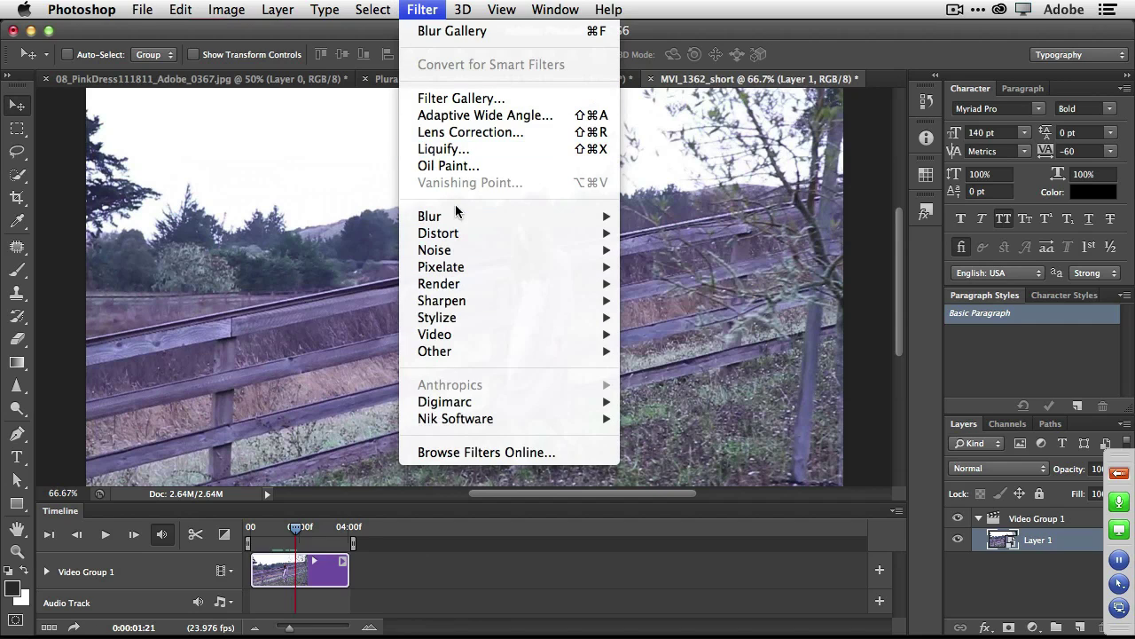
{"action": "mouse_move", "coordinate": [457, 216]}
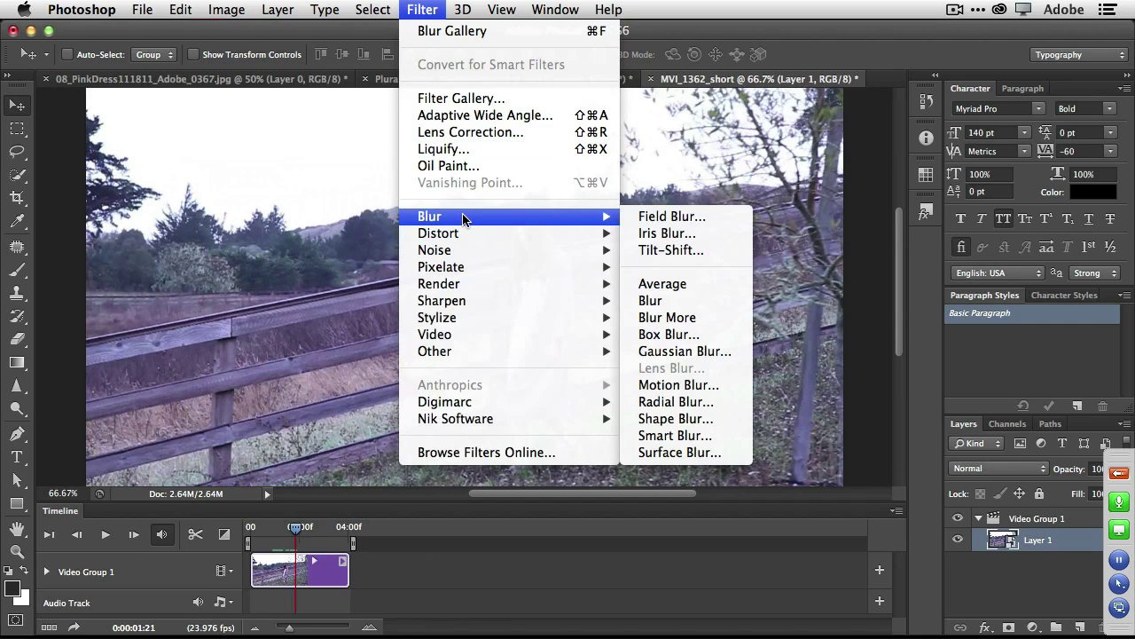
{"action": "left_click", "coordinate": [704, 234]}
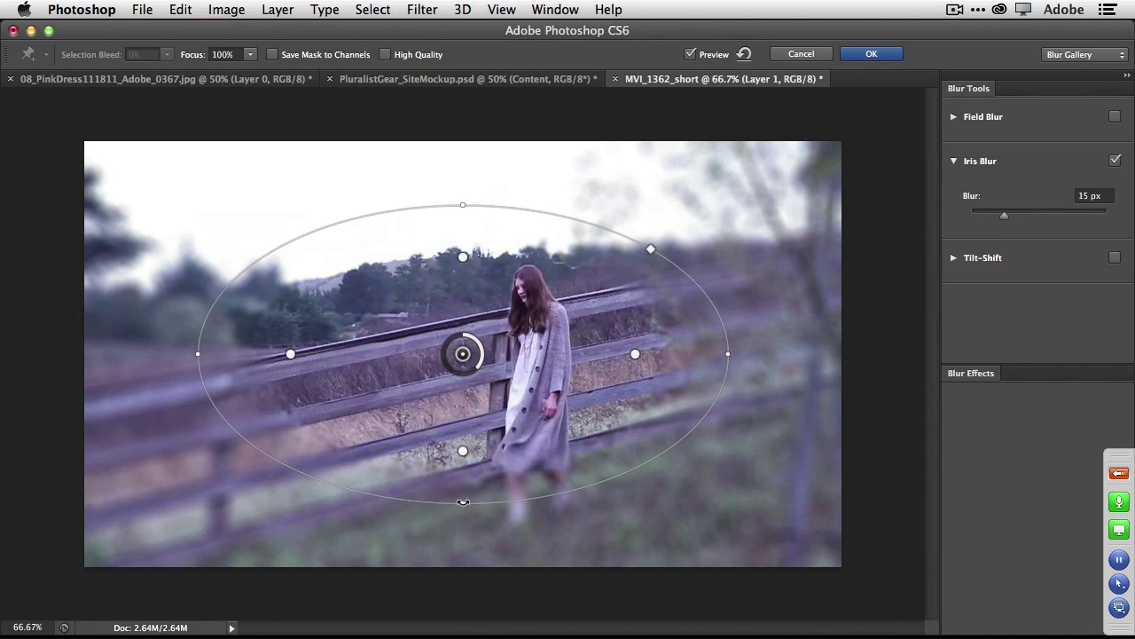
{"action": "left_click_drag", "start_coordinate": [463, 502], "coordinate": [507, 520]}
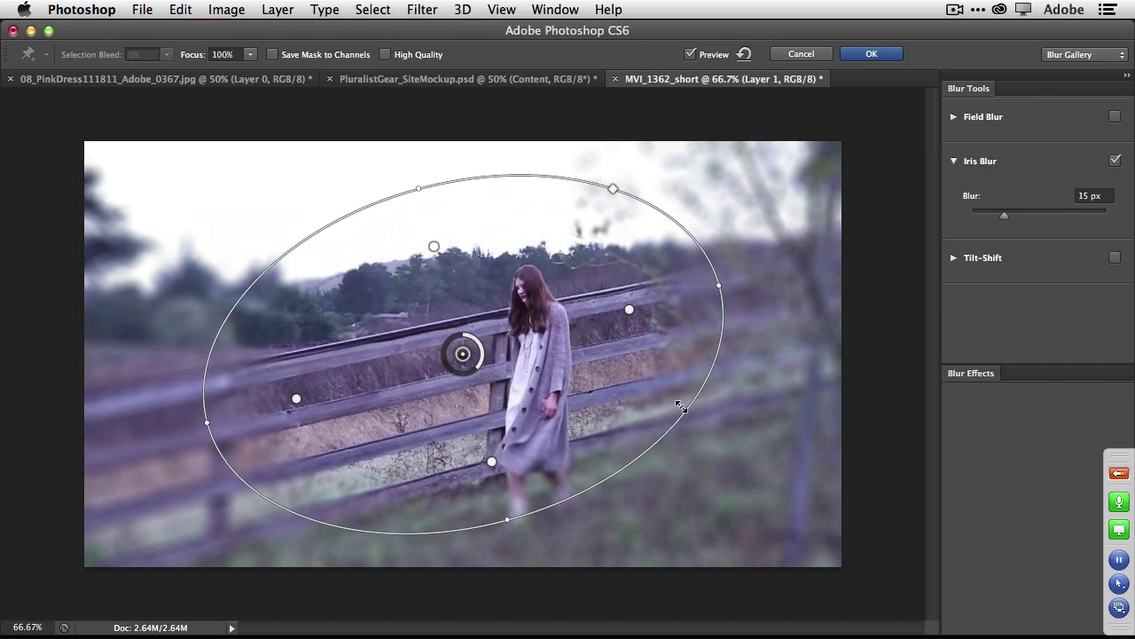
{"action": "left_click_drag", "start_coordinate": [621, 361], "coordinate": [591, 386]}
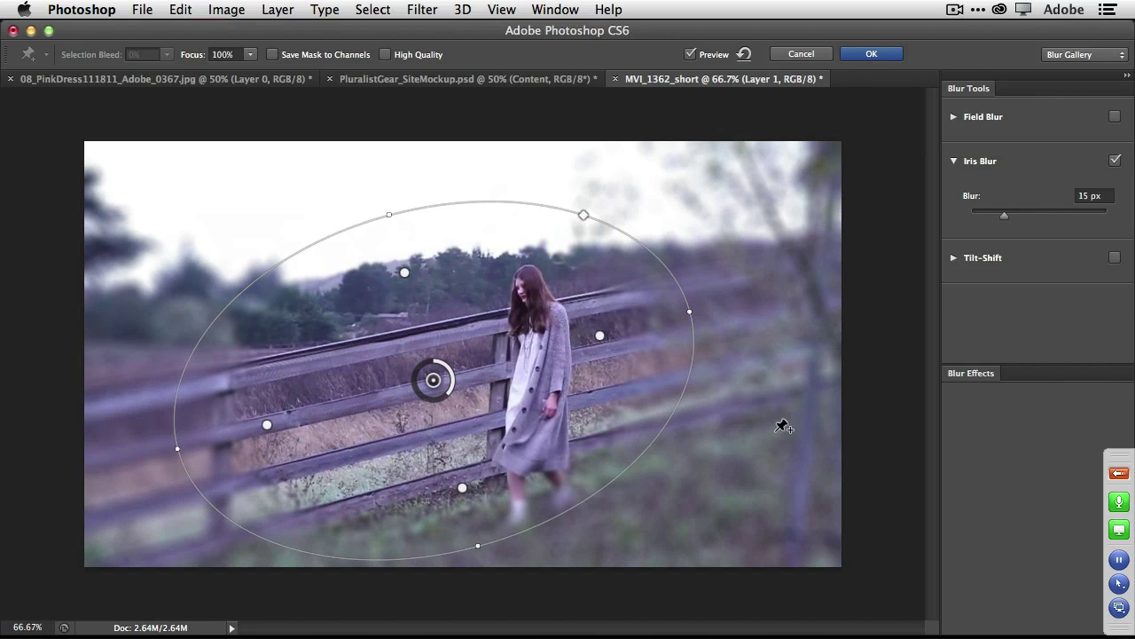
{"action": "left_click", "coordinate": [872, 55]}
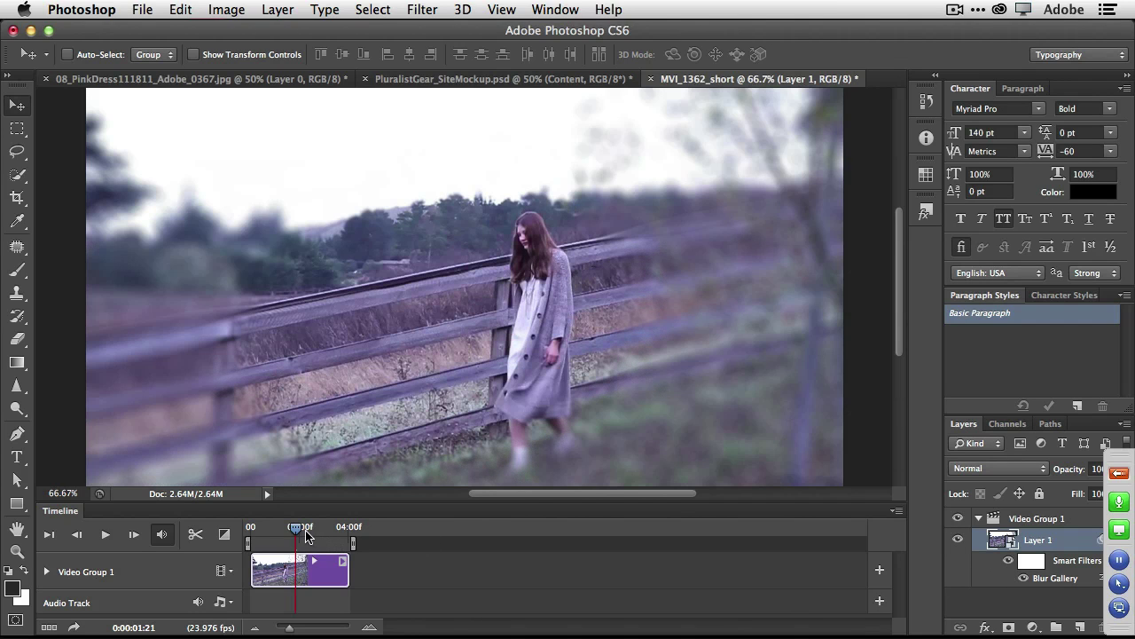
{"action": "mouse_move", "coordinate": [296, 533]}
{"action": "left_mouse_down"}
{"action": "mouse_move", "coordinate": [254, 529]}
{"action": "mouse_move", "coordinate": [376, 530]}
{"action": "mouse_move", "coordinate": [300, 531]}
{"action": "left_mouse_up"}
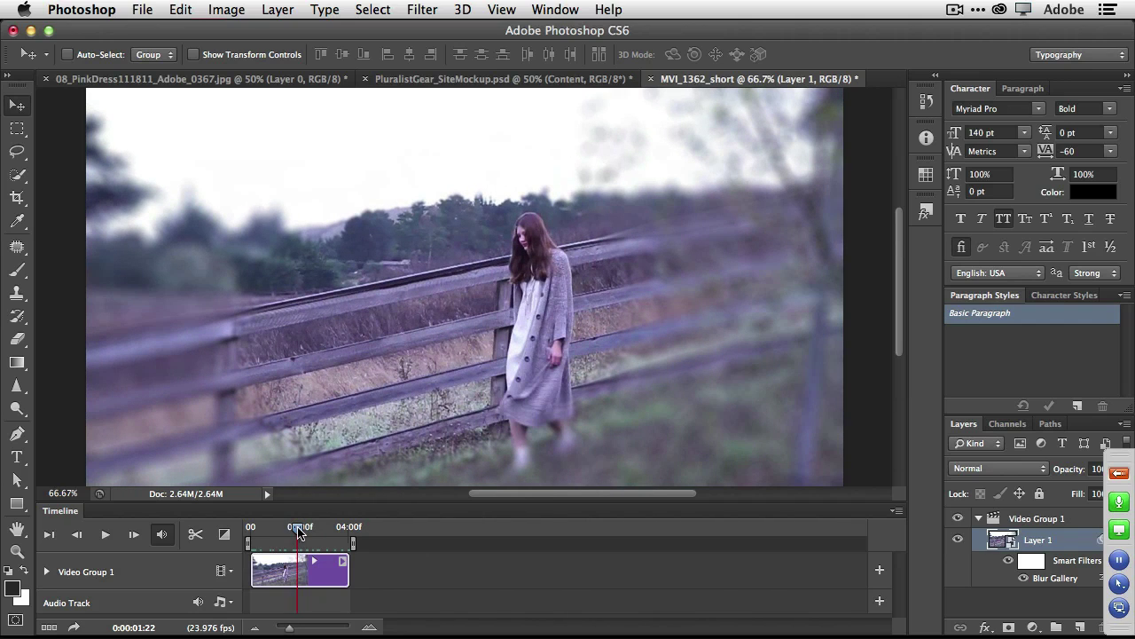
Add Fade transitions at the clip's start and end, and shorten the fade-in.
{"action": "left_click", "coordinate": [224, 535]}
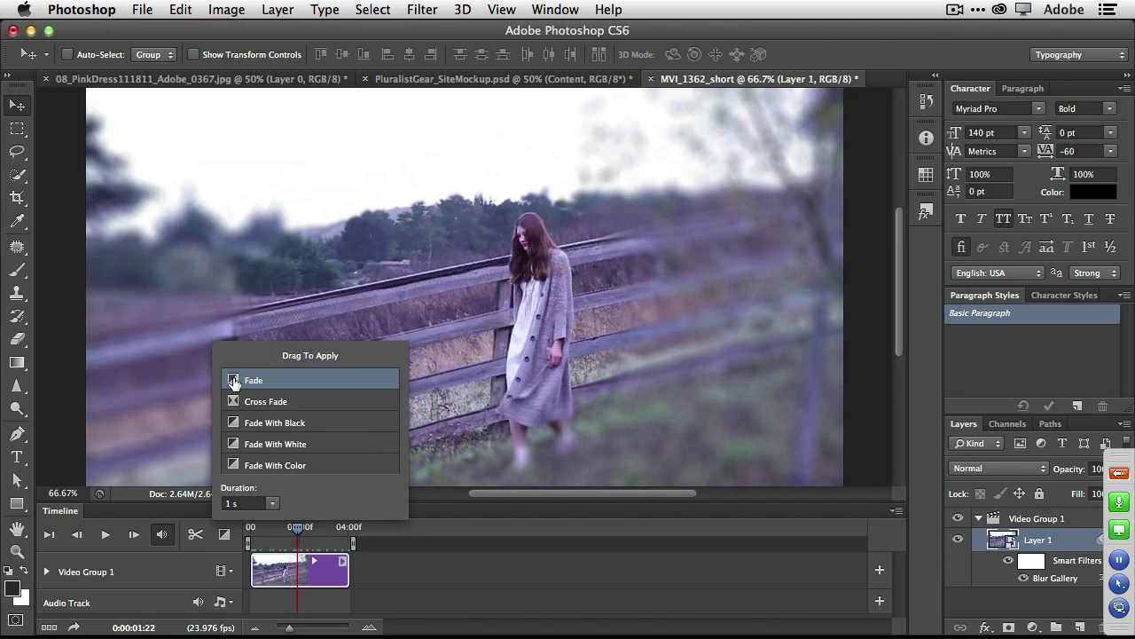
{"action": "left_click_drag", "start_coordinate": [233, 381], "coordinate": [258, 569]}
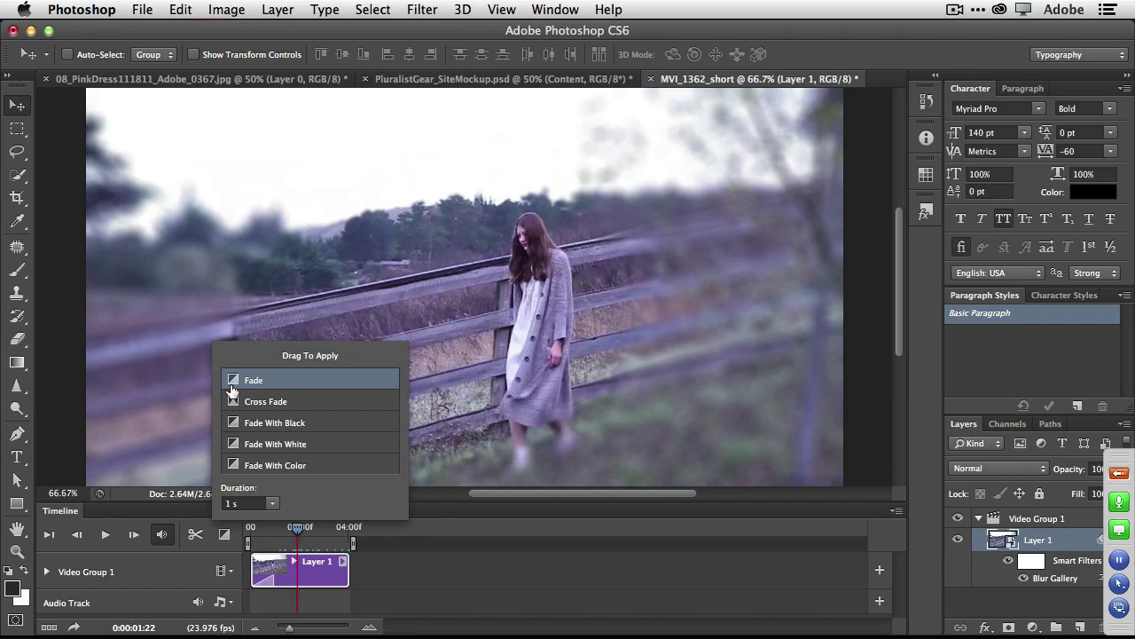
{"action": "left_click_drag", "start_coordinate": [233, 384], "coordinate": [270, 582]}
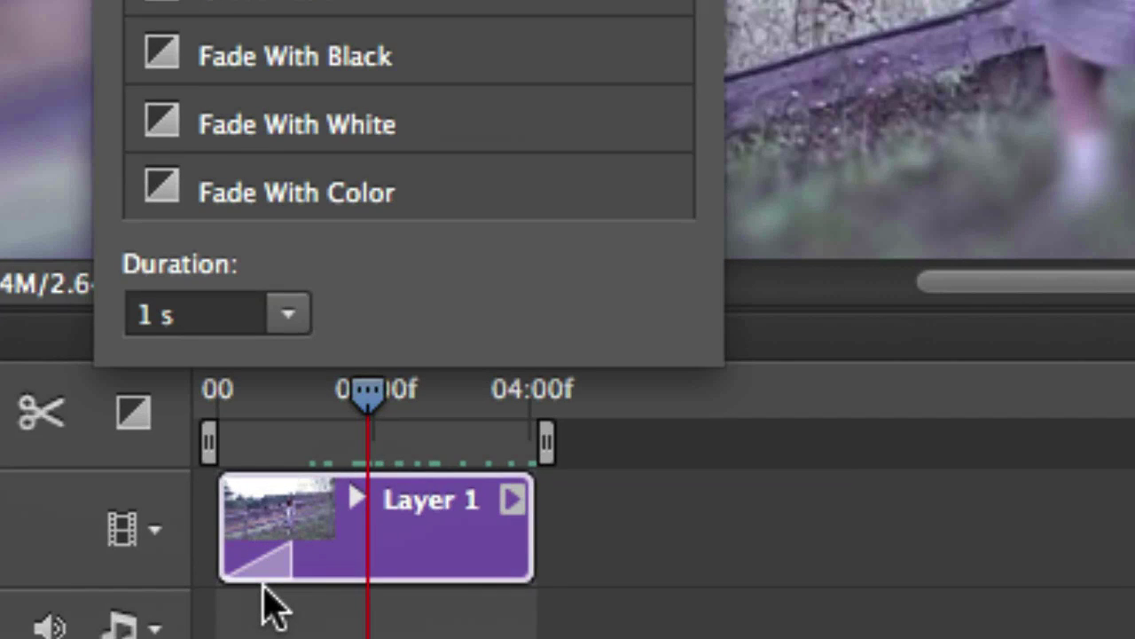
{"action": "left_click", "coordinate": [289, 560]}
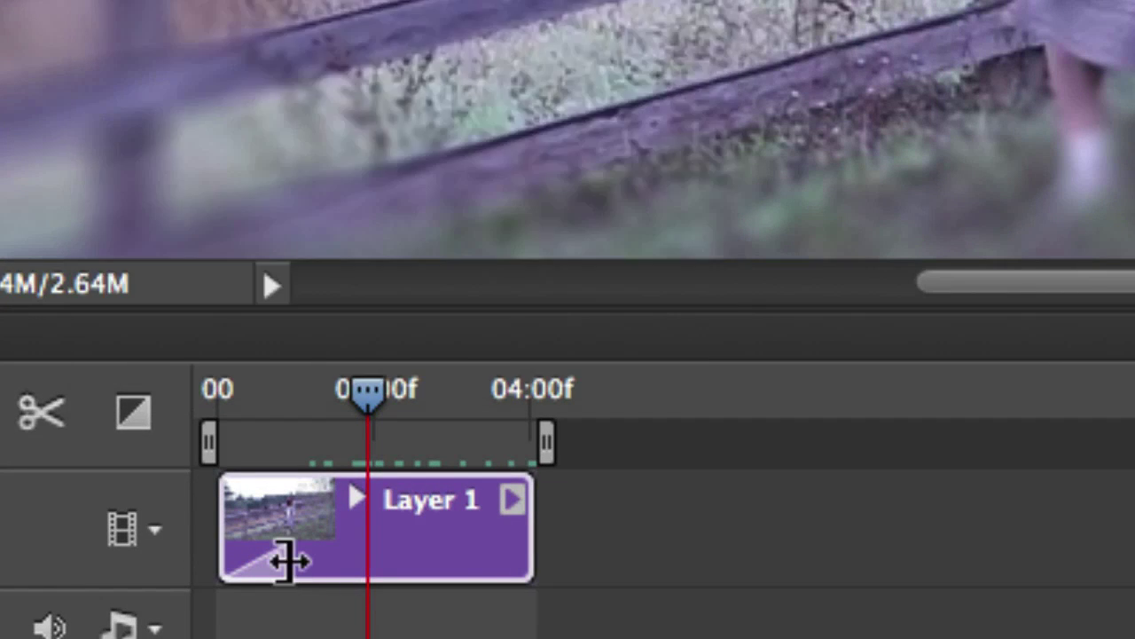
{"action": "left_click_drag", "start_coordinate": [288, 561], "coordinate": [246, 562]}
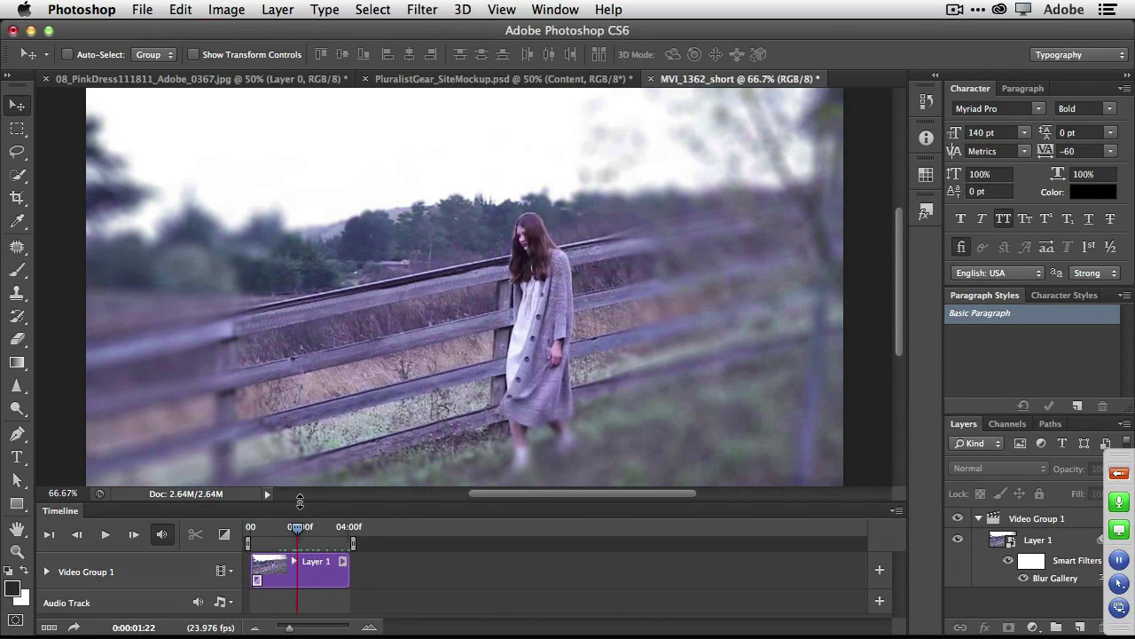
Rewind and play the clip to preview the fade-in, scrubbing back through the early frames.
{"action": "left_click_drag", "start_coordinate": [300, 531], "coordinate": [249, 527]}
{"action": "key", "text": "space"}
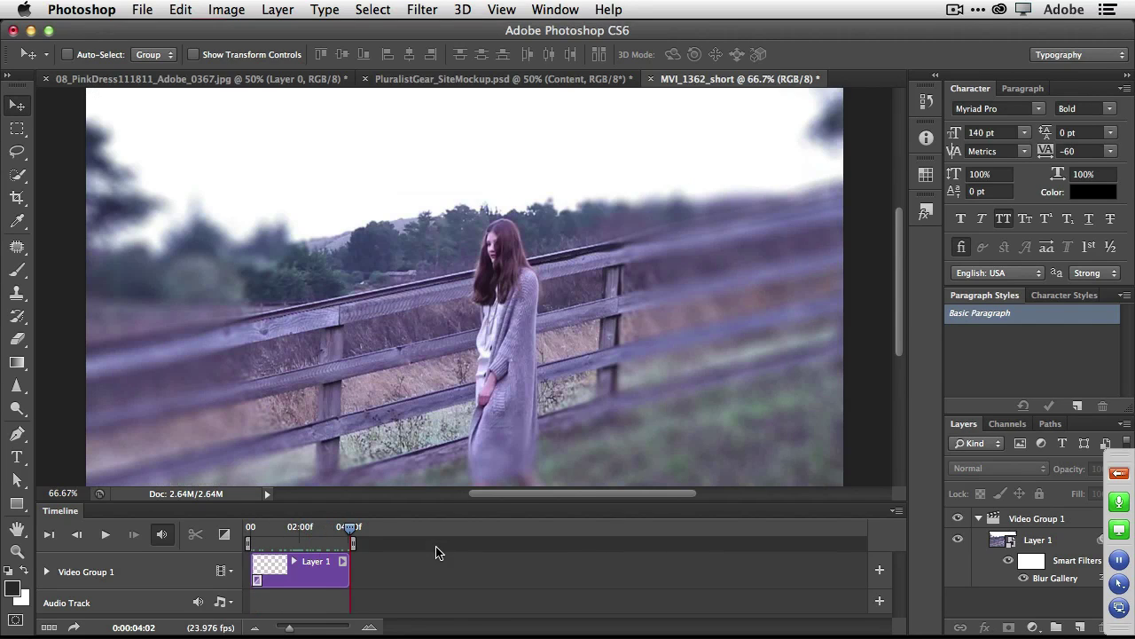
{"action": "left_click_drag", "start_coordinate": [351, 527], "coordinate": [308, 528]}
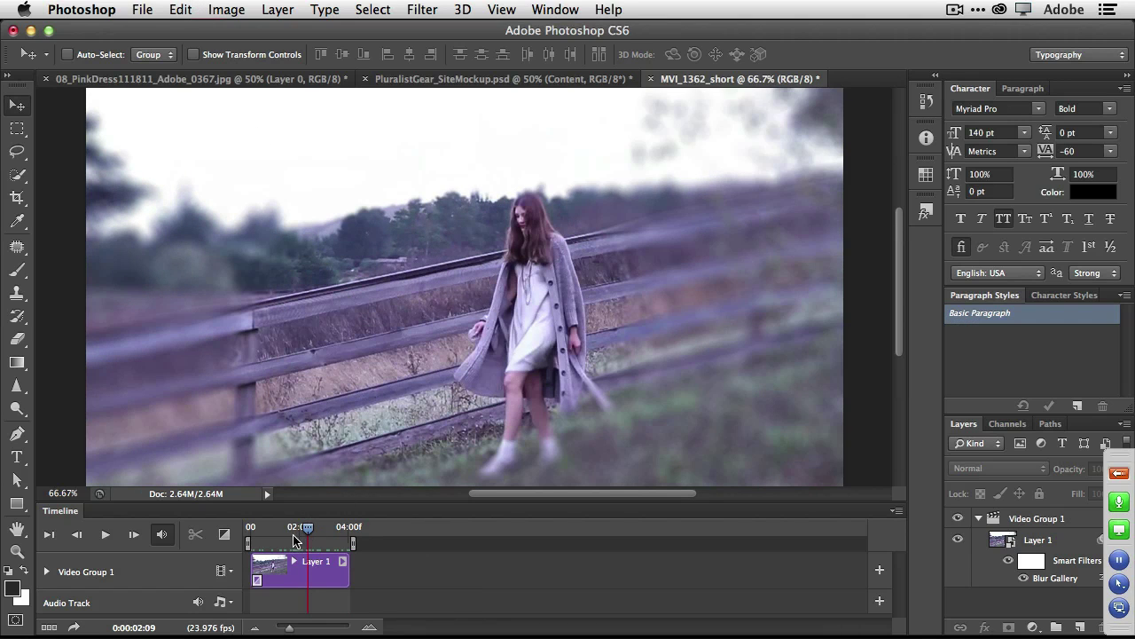
{"action": "left_click_drag", "start_coordinate": [307, 531], "coordinate": [260, 533]}
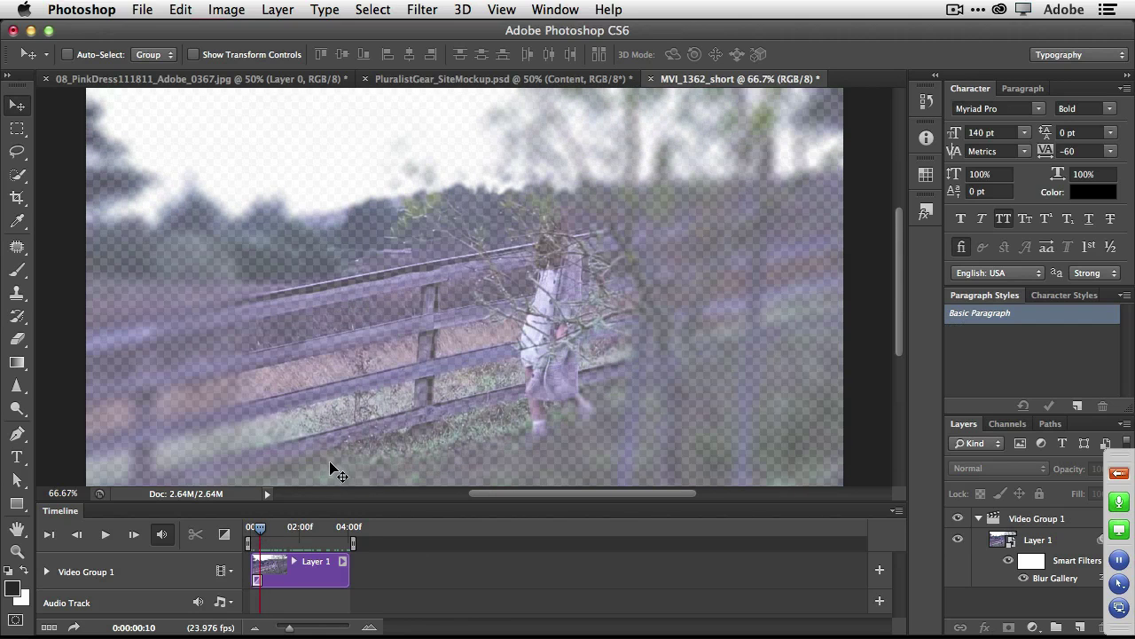
Place logo-pluralist.png from Assets to Place and move it to the lower-left of the frame.
{"action": "left_click", "coordinate": [147, 10]}
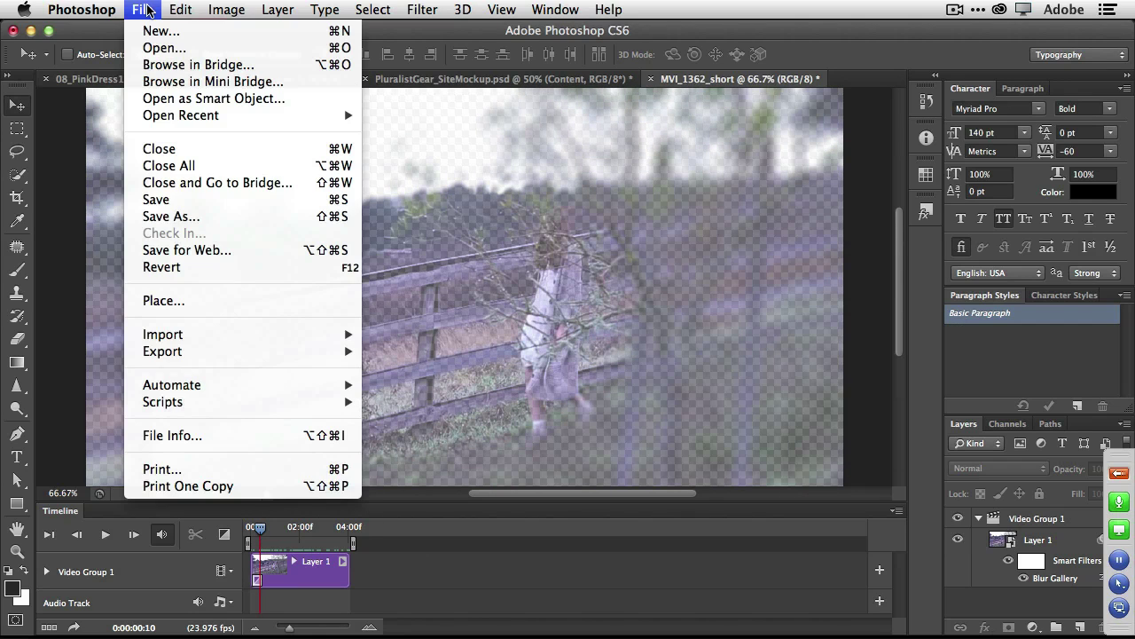
{"action": "left_click", "coordinate": [218, 308]}
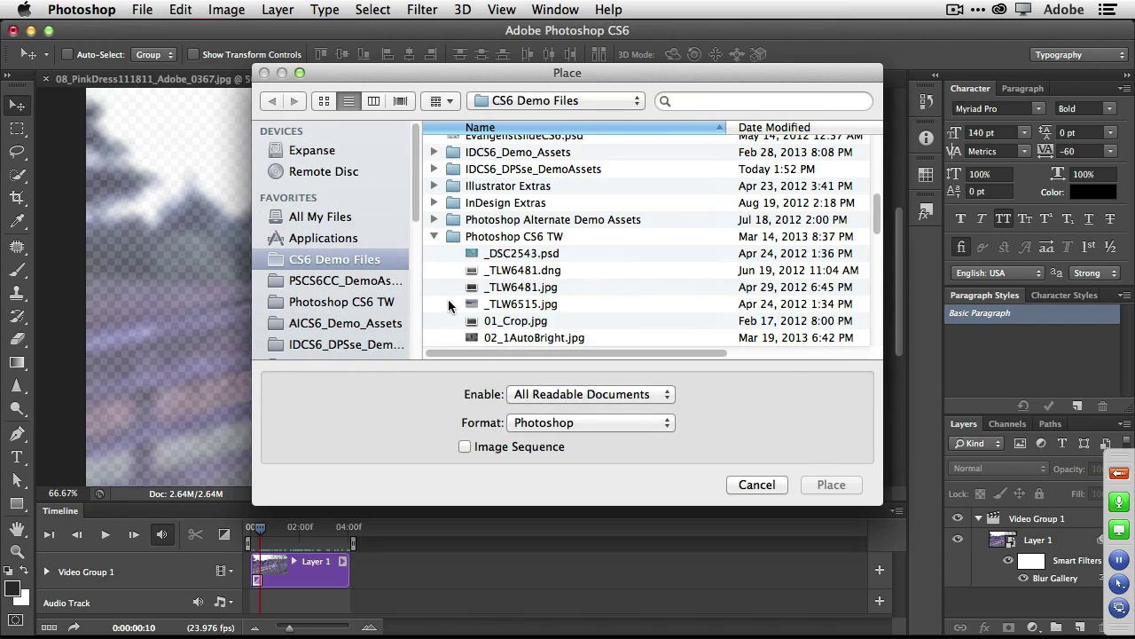
{"action": "scroll", "coordinate": [389, 271], "scroll_direction": "down", "scroll_amount": 5}
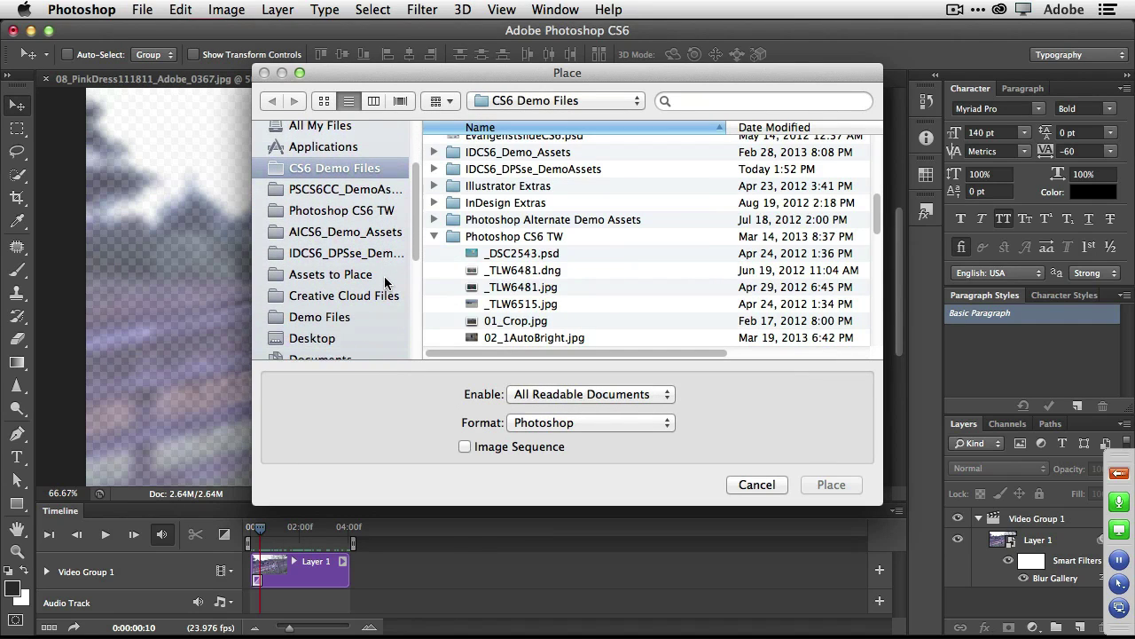
{"action": "left_click", "coordinate": [365, 274]}
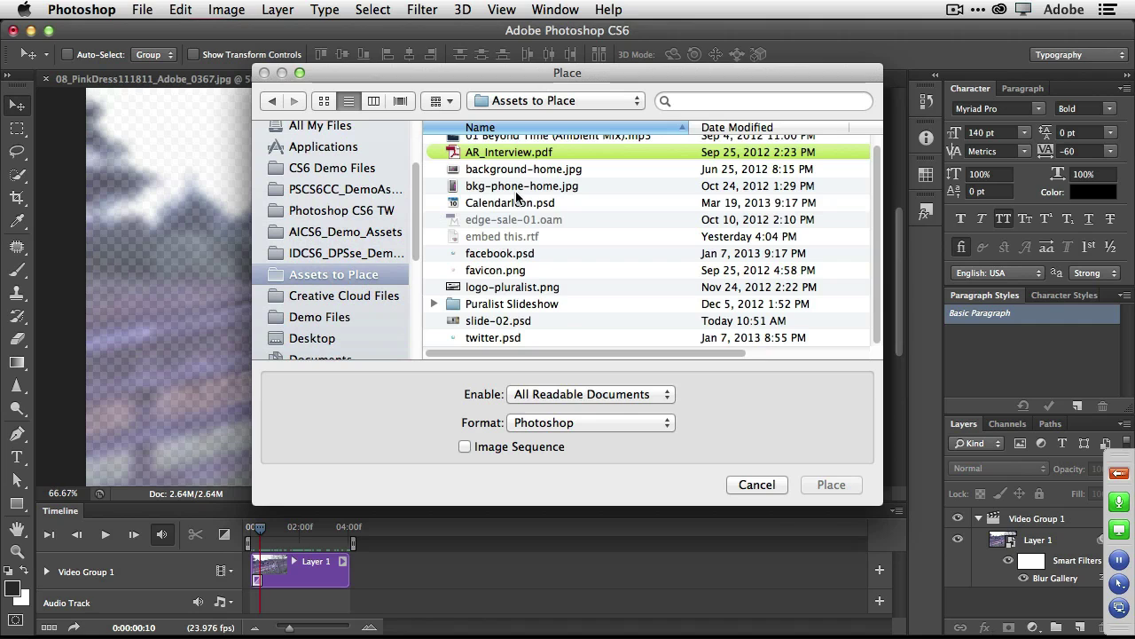
{"action": "left_click", "coordinate": [547, 287]}
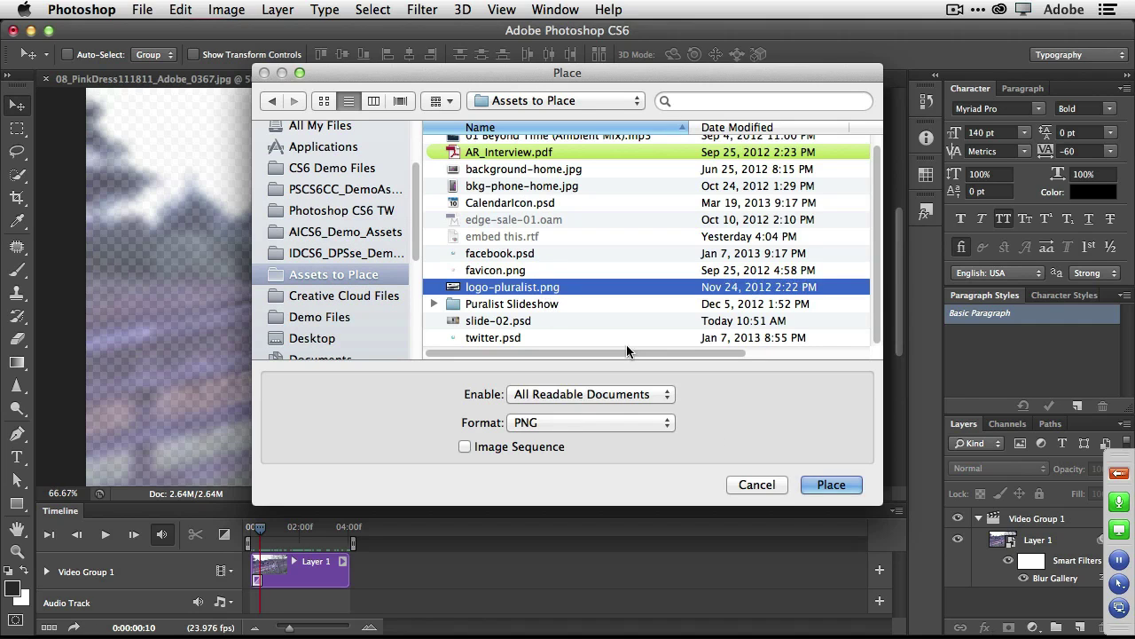
{"action": "left_click", "coordinate": [821, 486]}
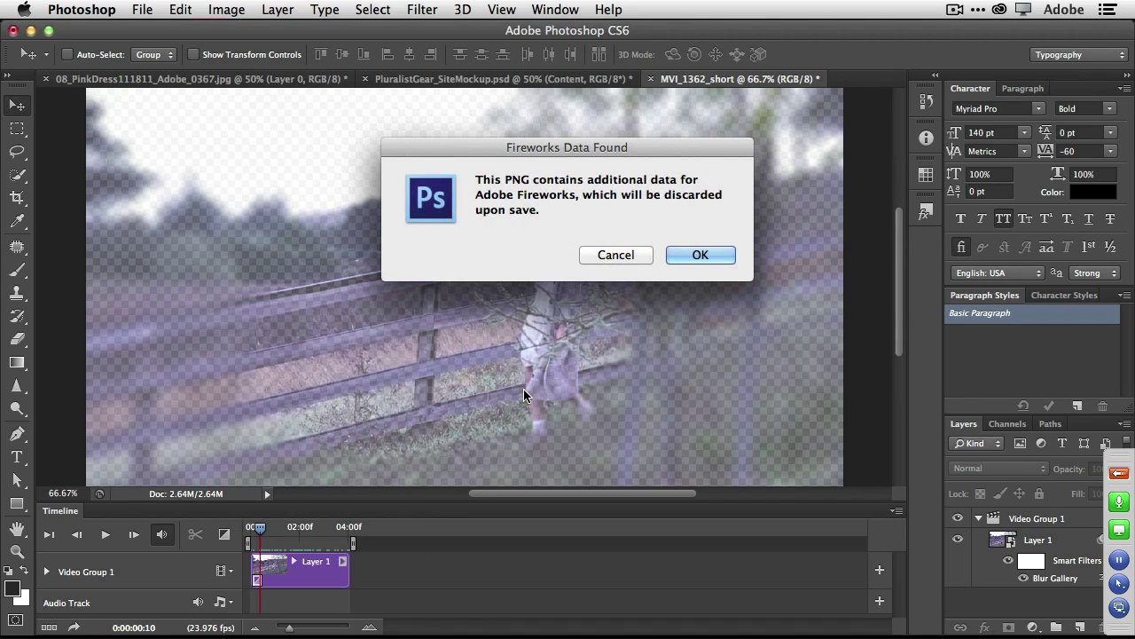
{"action": "left_click", "coordinate": [703, 260]}
{"action": "left_click_drag", "start_coordinate": [436, 300], "coordinate": [186, 434]}
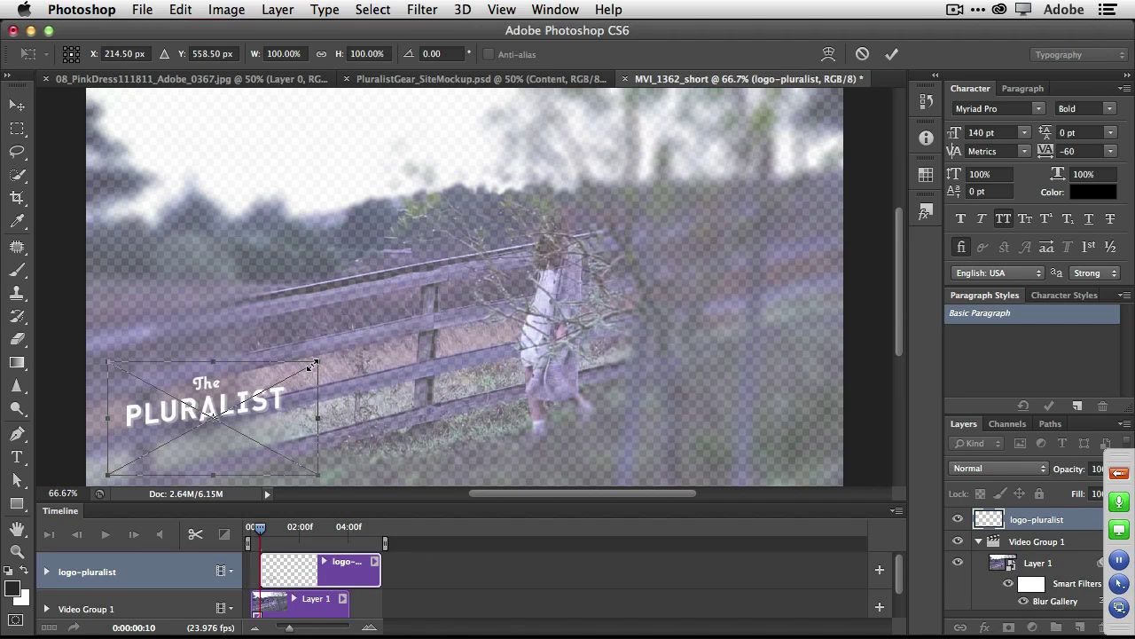
Scale the Pluralist logo down and trim its timeline clip to end with the footage.
{"action": "left_click_drag", "start_coordinate": [314, 365], "coordinate": [258, 395]}
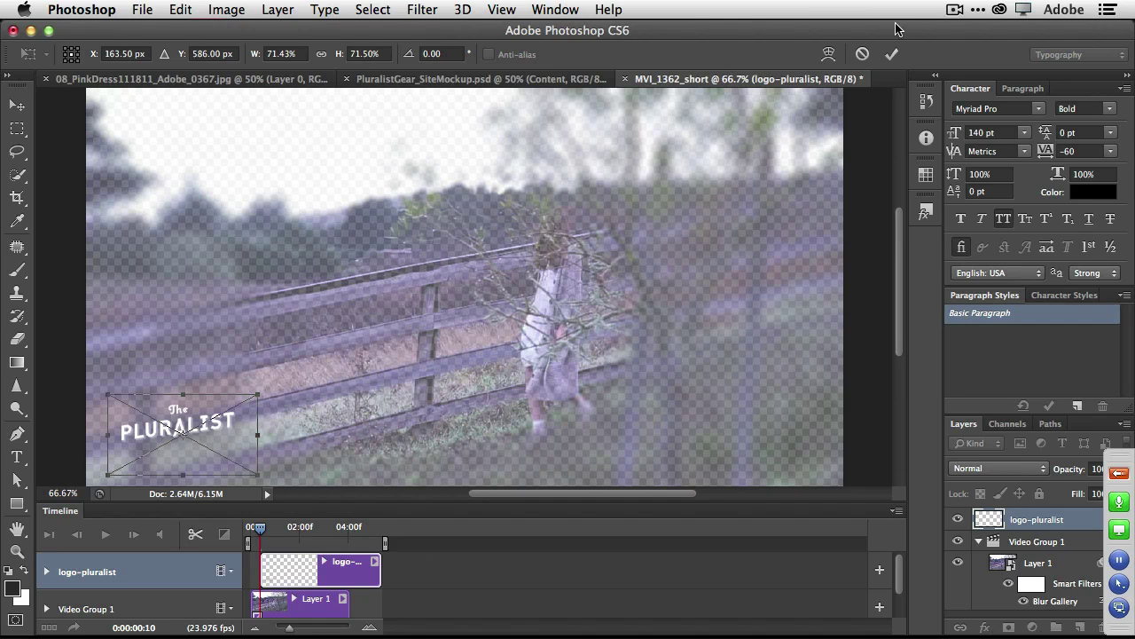
{"action": "left_click", "coordinate": [892, 55]}
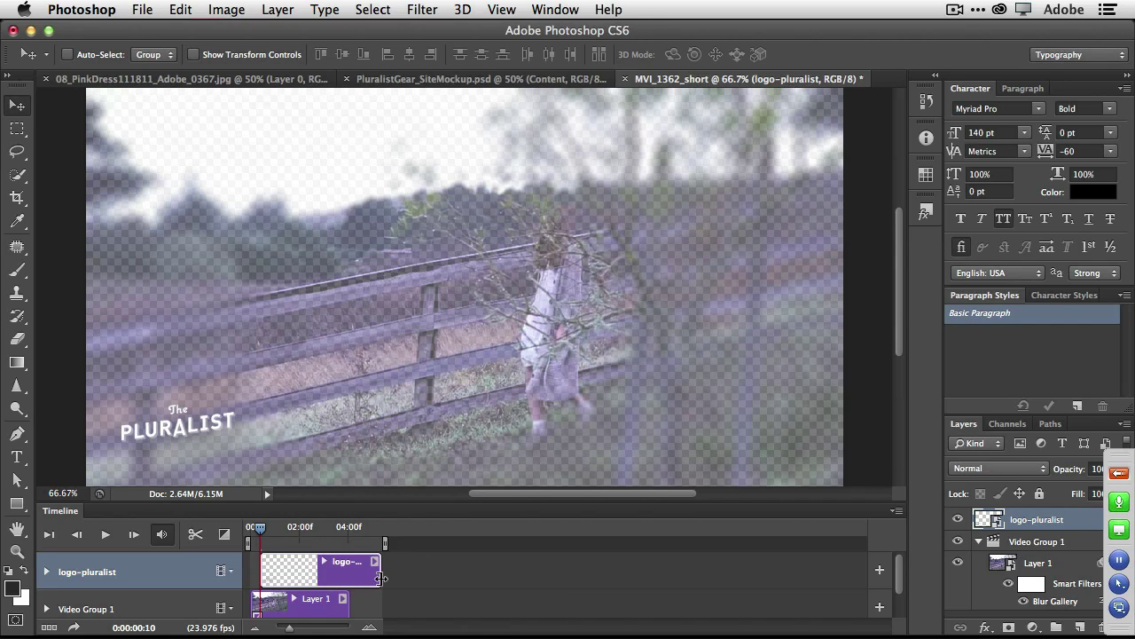
{"action": "left_click_drag", "start_coordinate": [379, 577], "coordinate": [349, 578]}
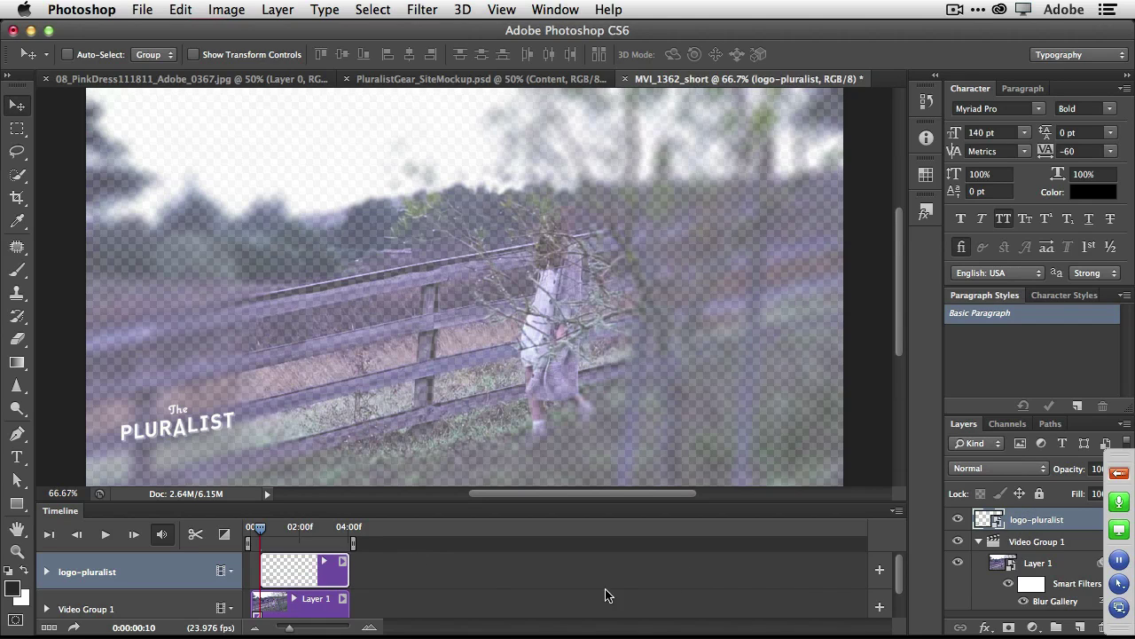
Add a short Fade at the logo clip's start, then play from the first frame to preview.
{"action": "left_click", "coordinate": [224, 533]}
{"action": "left_click_drag", "start_coordinate": [233, 382], "coordinate": [268, 579]}
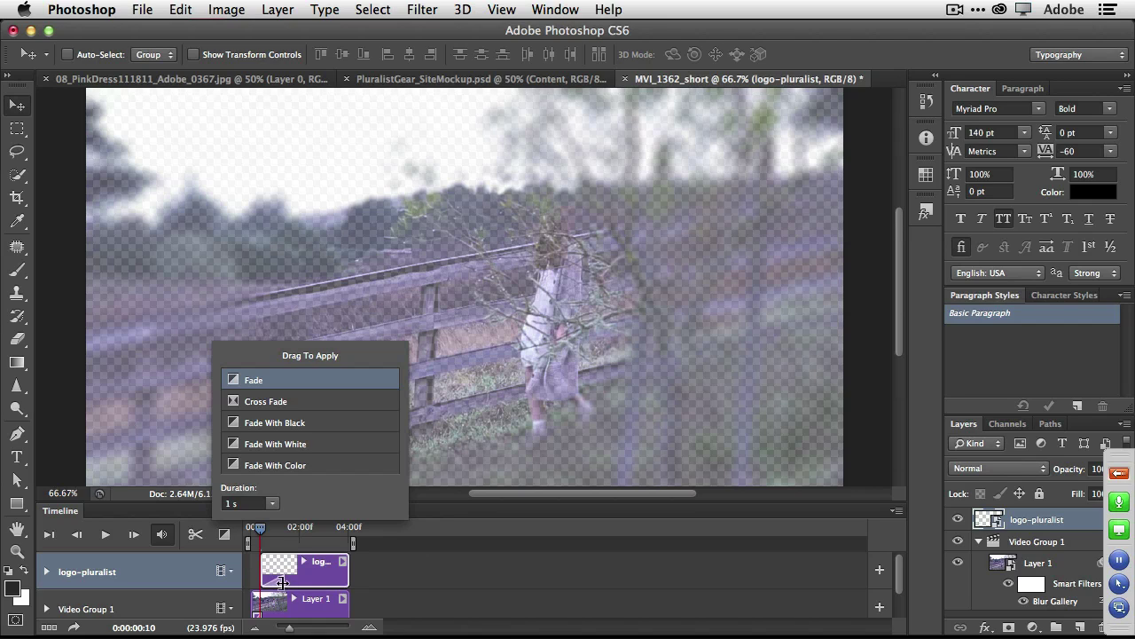
{"action": "left_click", "coordinate": [279, 582]}
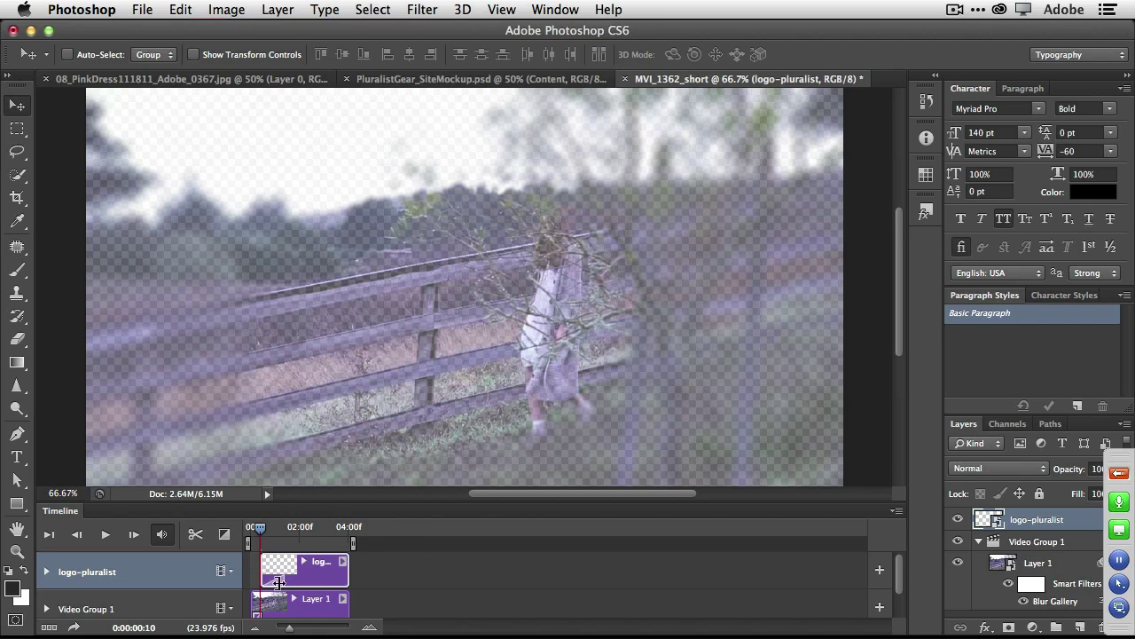
{"action": "left_click", "coordinate": [278, 581]}
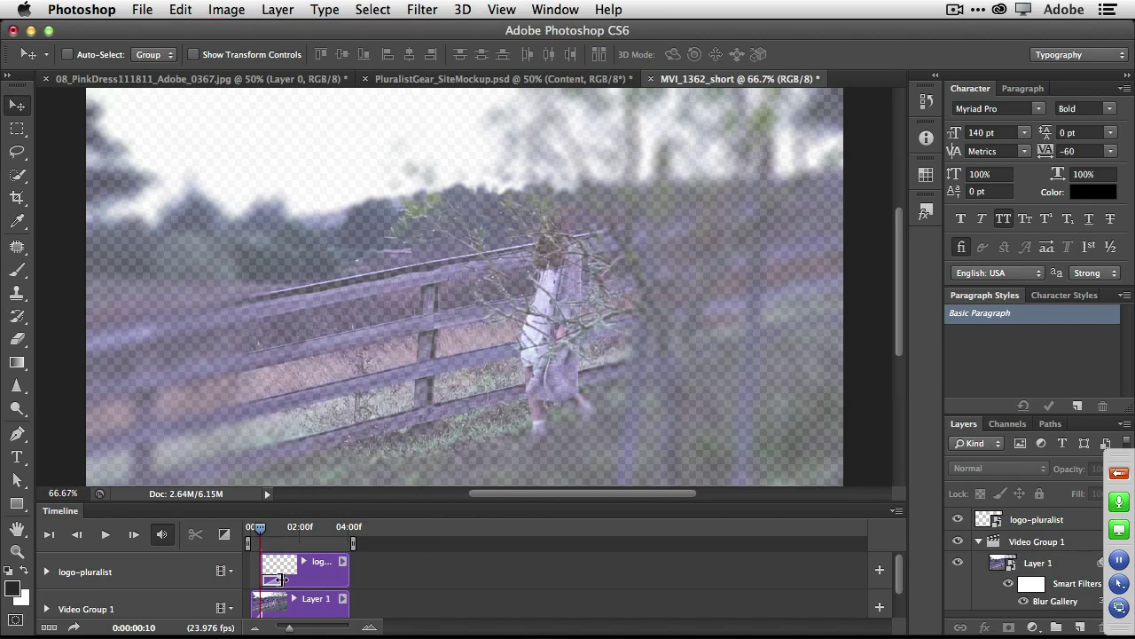
{"action": "left_click_drag", "start_coordinate": [281, 579], "coordinate": [272, 578]}
{"action": "left_click_drag", "start_coordinate": [260, 532], "coordinate": [236, 533]}
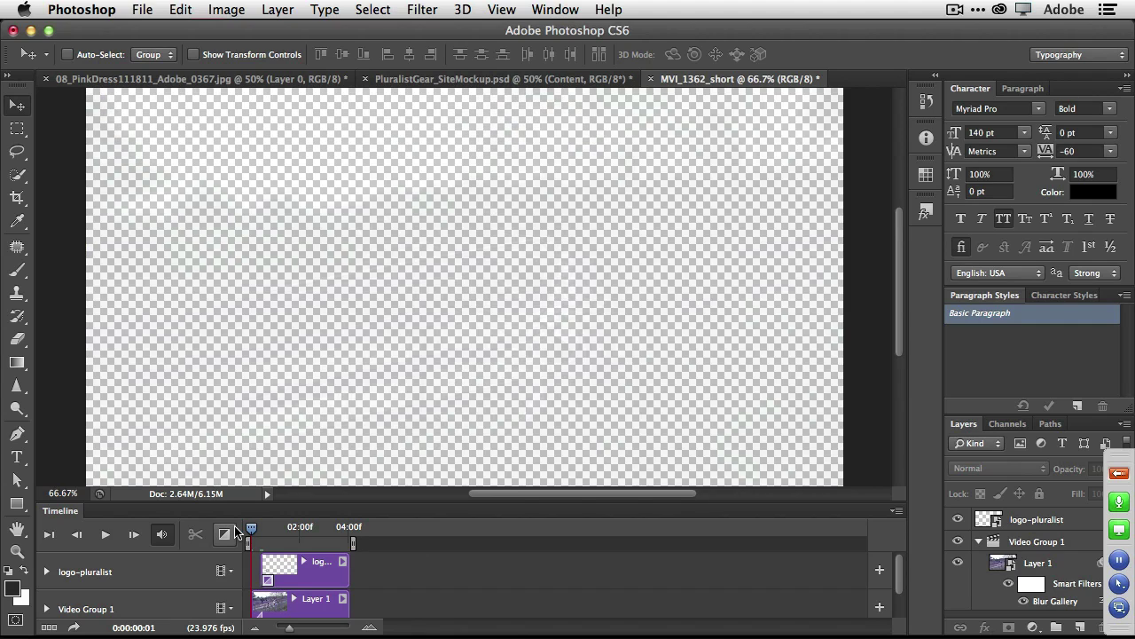
{"action": "key", "text": "space"}
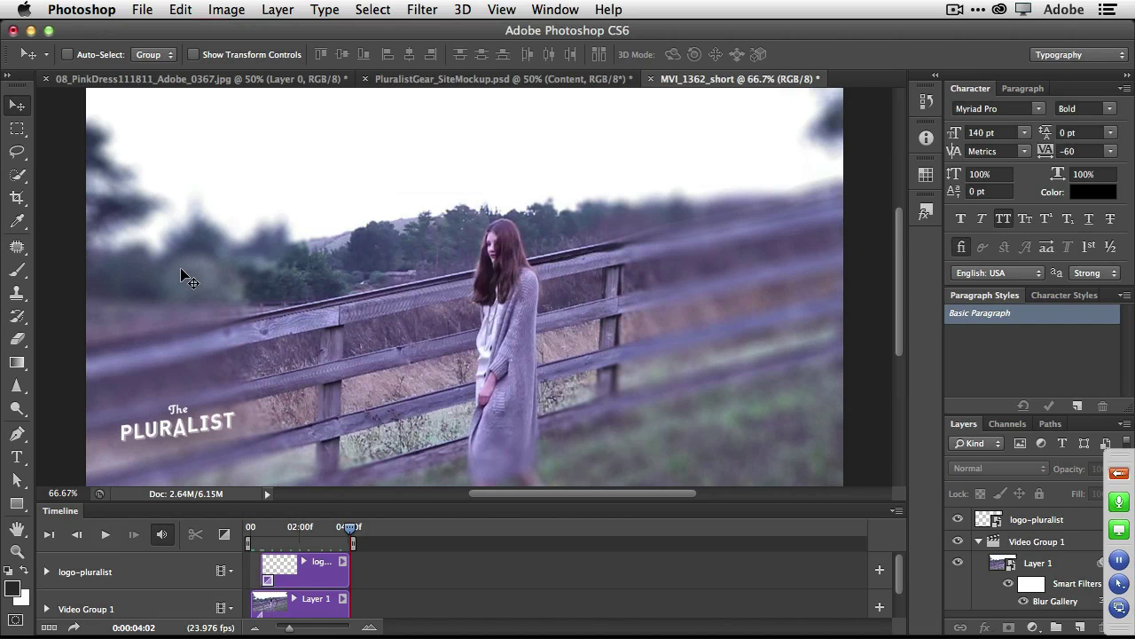
In Bridge, open PSCS6CC_DemoAssets > SO_BlurLiquify and select the models walkway photo.
{"action": "key", "text": "super+Tab"}
{"action": "key", "text": "super+Tab"}
{"action": "key", "text": "super+Tab"}
{"action": "key", "text": "super+Tab"}
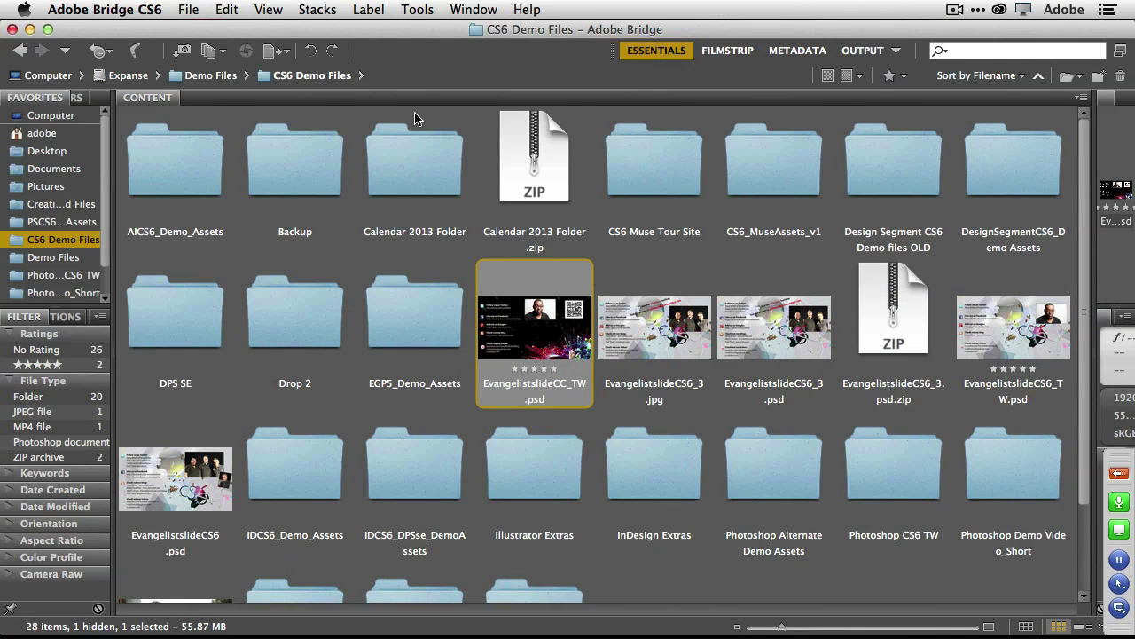
{"action": "left_click", "coordinate": [361, 75]}
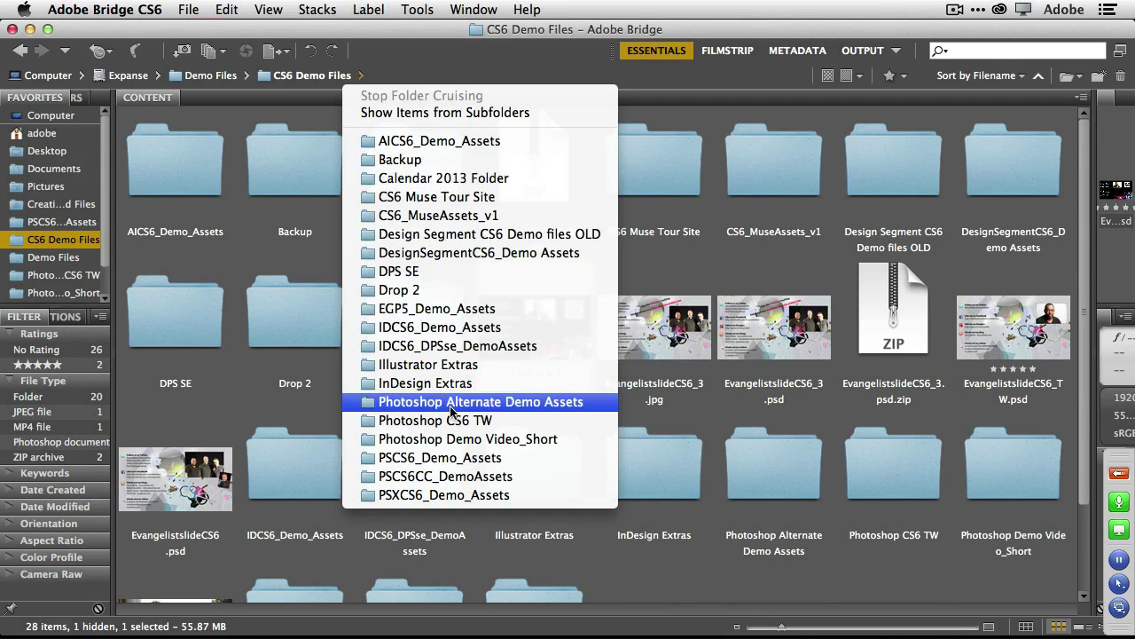
{"action": "left_click", "coordinate": [479, 476]}
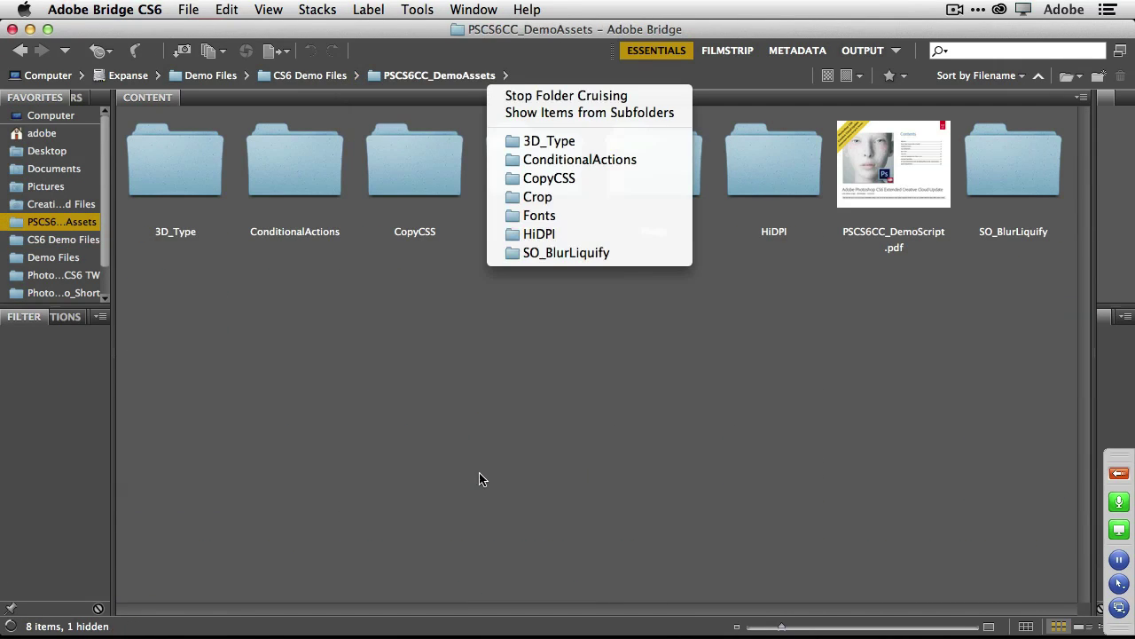
{"action": "left_click", "coordinate": [763, 264]}
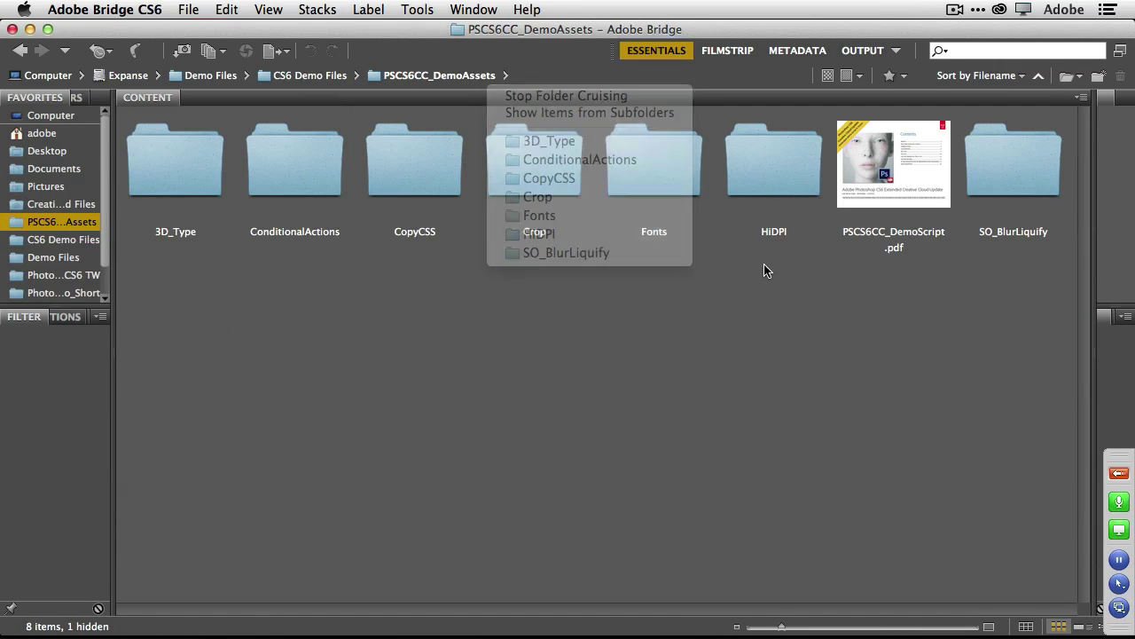
{"action": "double_click", "coordinate": [1012, 173]}
{"action": "left_click", "coordinate": [800, 181]}
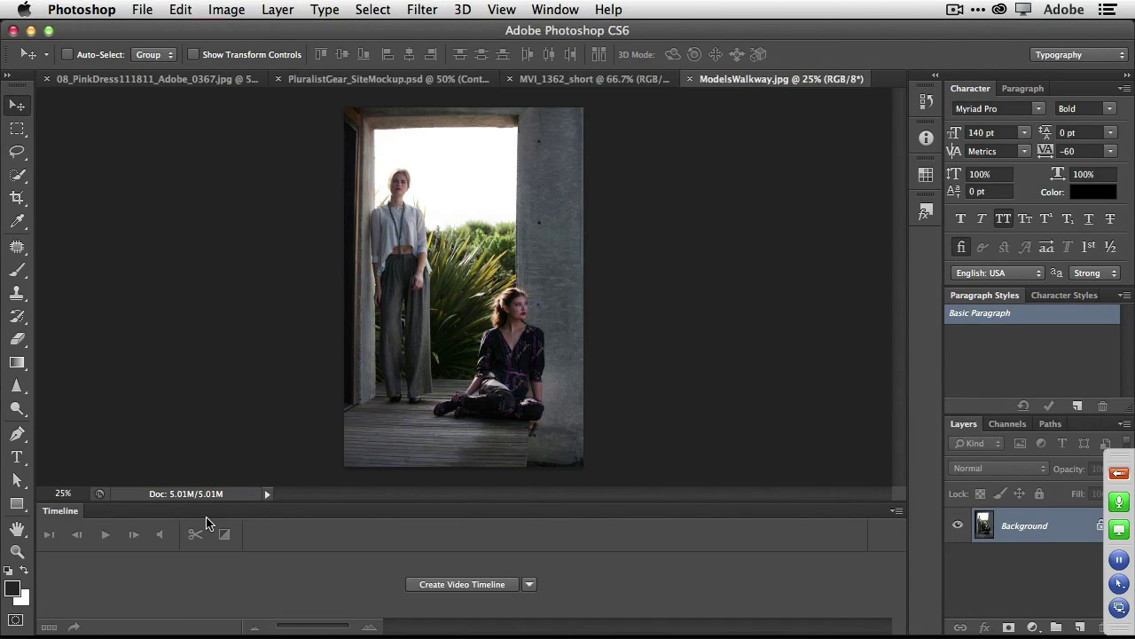
Collapse the Timeline and convert the Background layer into a smart object named Layer 0.
{"action": "double_click", "coordinate": [68, 515]}
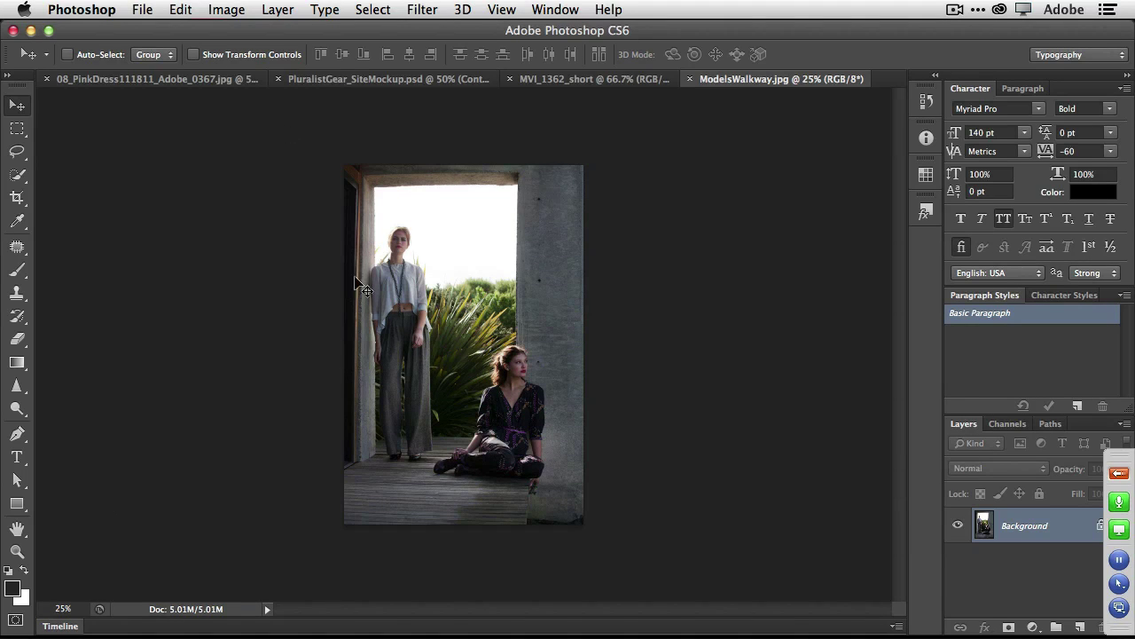
{"action": "left_click", "coordinate": [287, 9]}
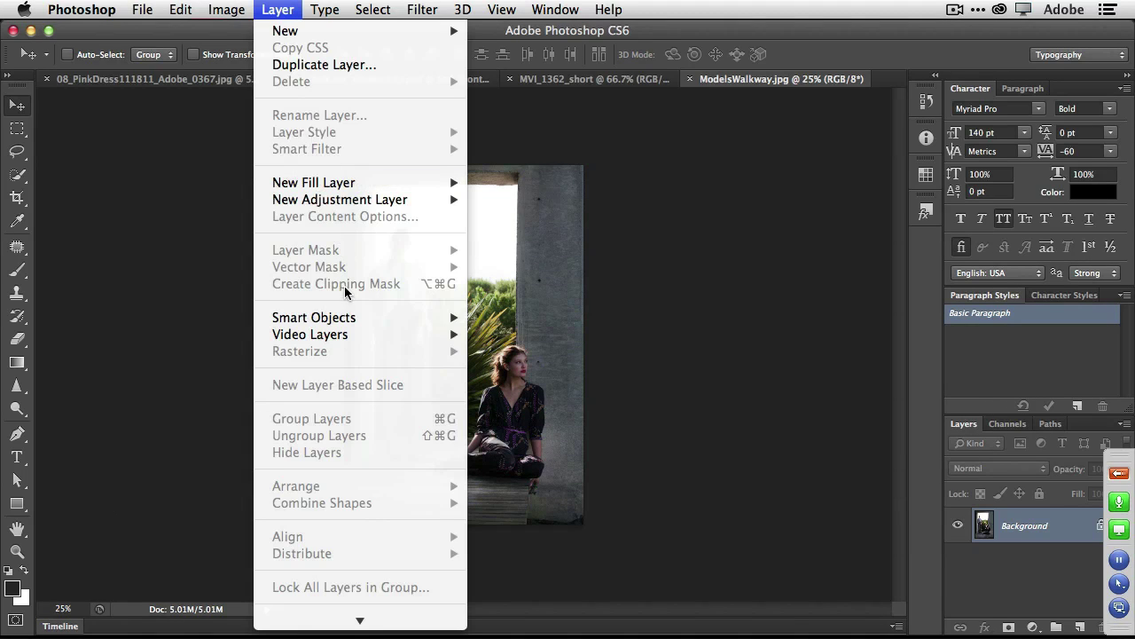
{"action": "mouse_move", "coordinate": [355, 318]}
{"action": "left_click", "coordinate": [533, 317]}
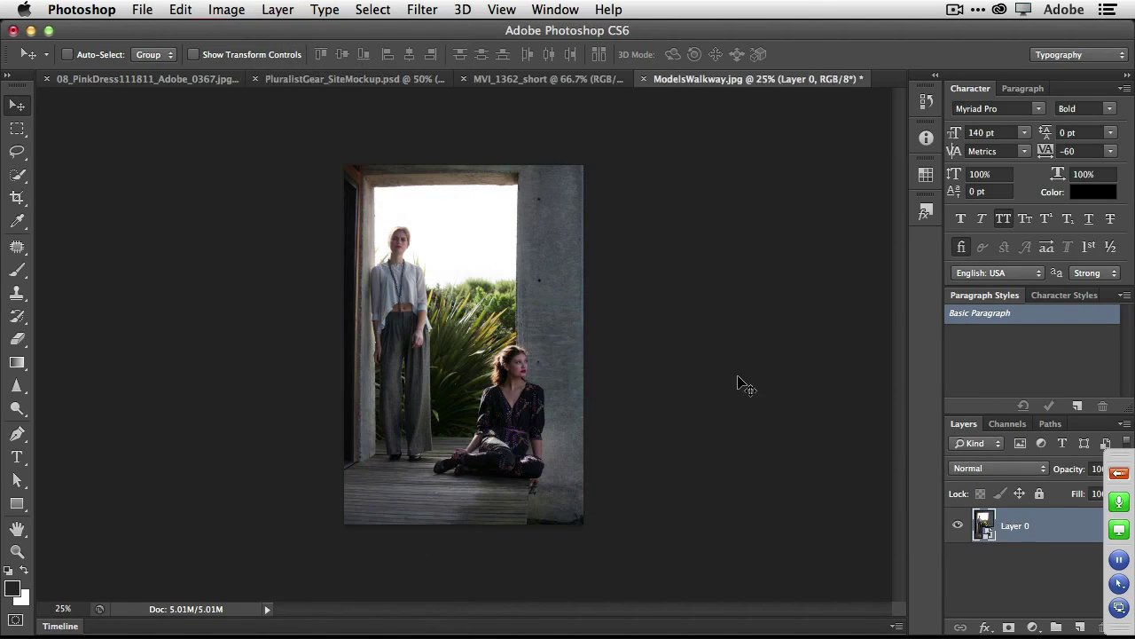
{"action": "key", "text": "super+equal"}
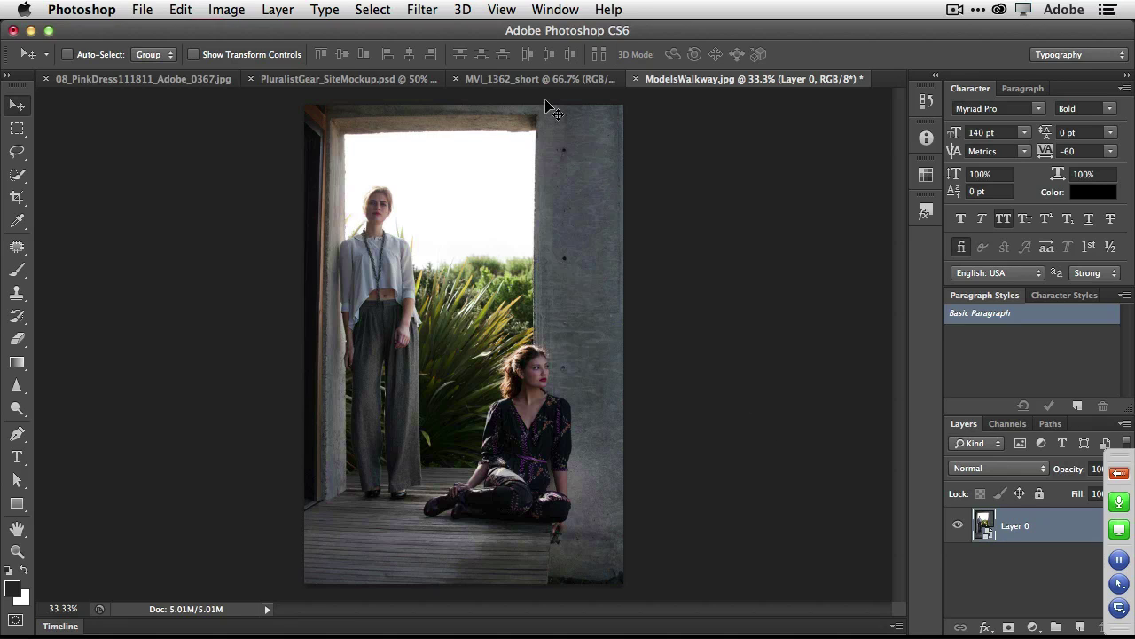
{"action": "left_click", "coordinate": [424, 10]}
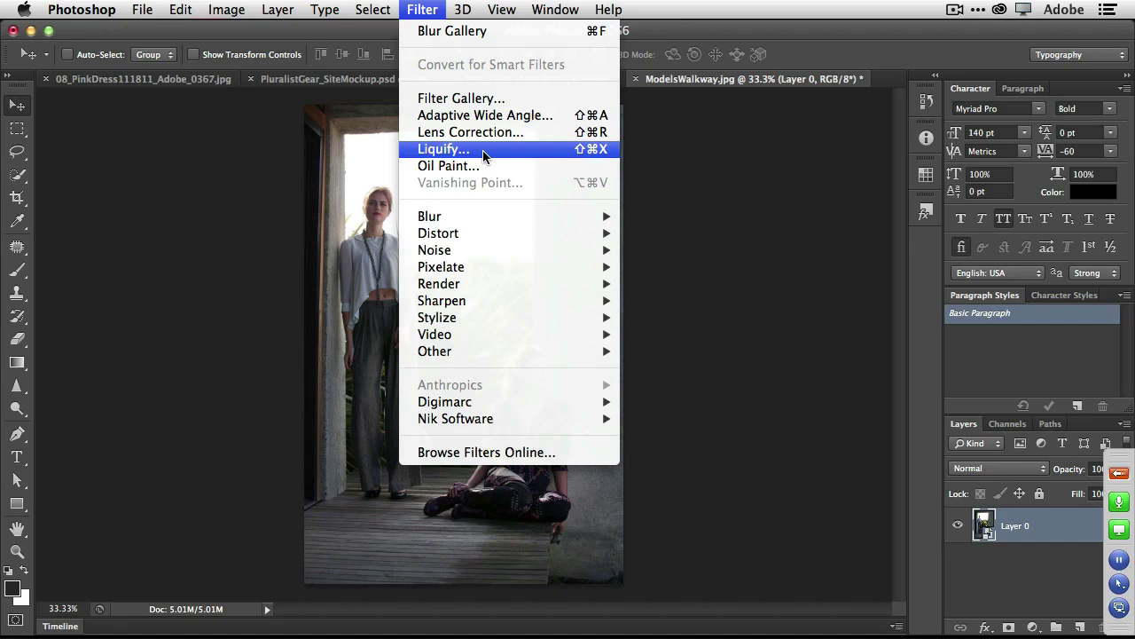
Start Liquify and zoom the preview to 200% on the seated model's sleeve.
{"action": "left_click", "coordinate": [483, 150]}
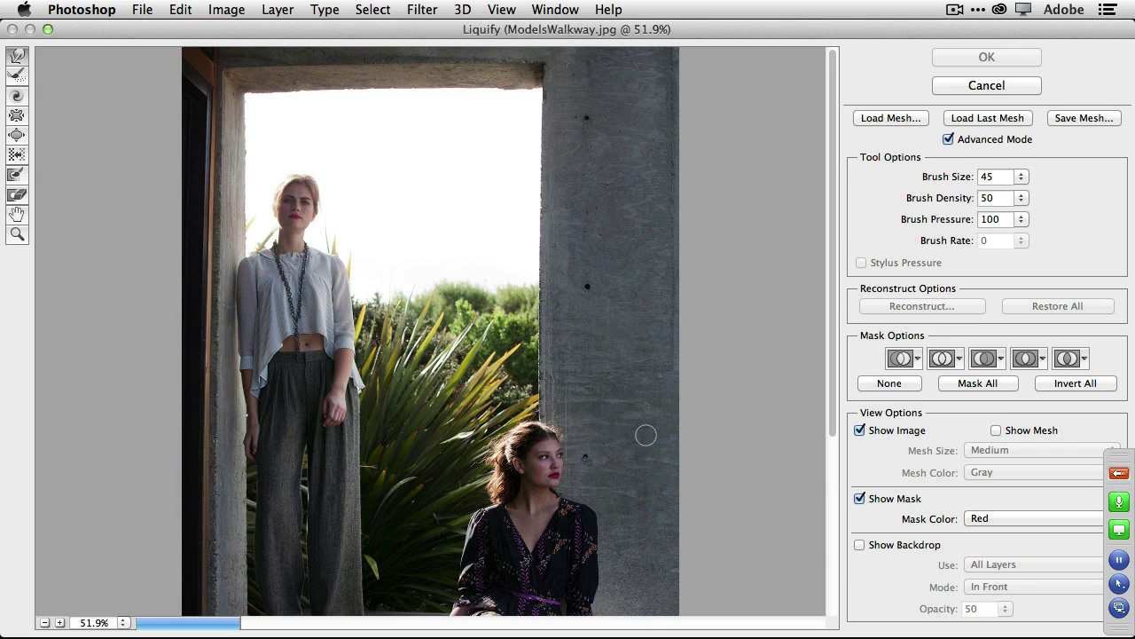
{"action": "key", "text": "z"}
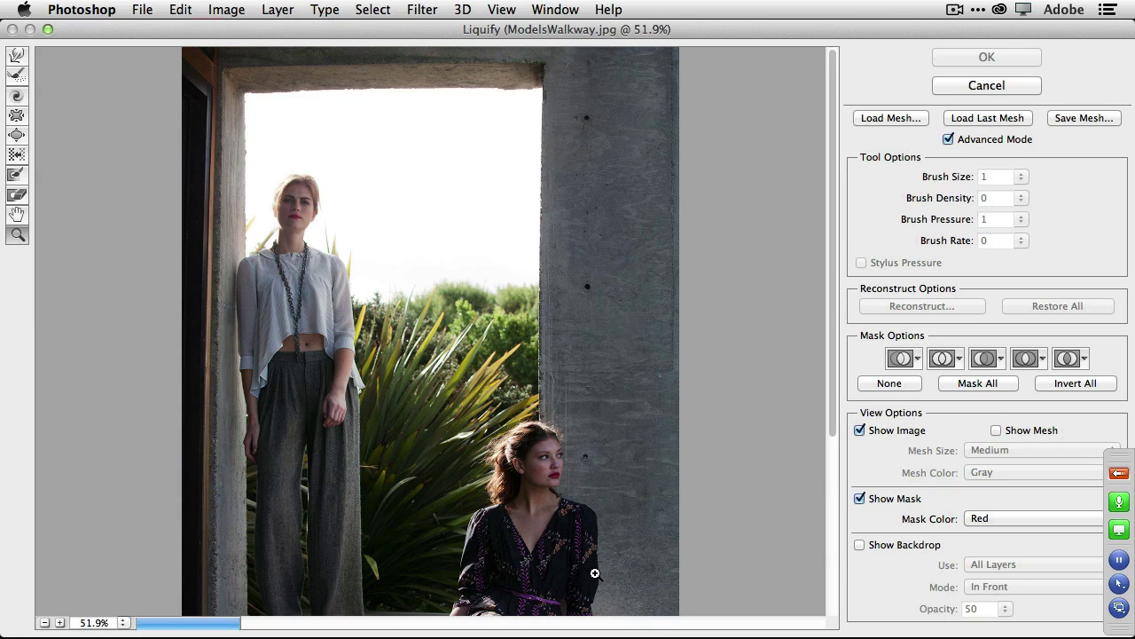
{"action": "left_click", "coordinate": [595, 573]}
{"action": "left_click", "coordinate": [647, 344]}
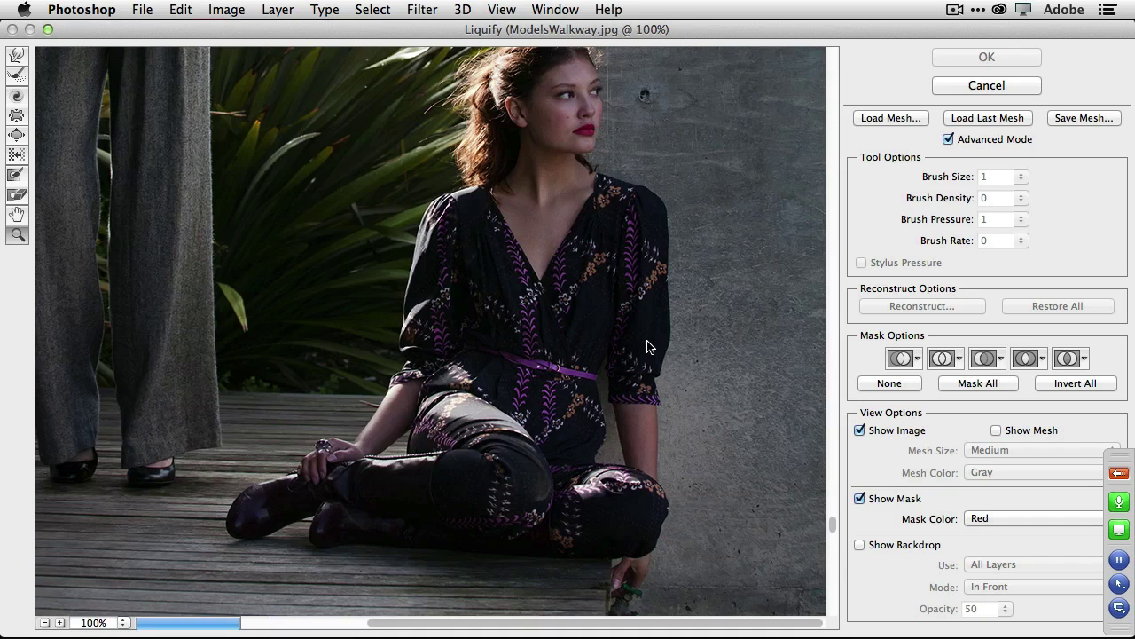
{"action": "left_click", "coordinate": [668, 330]}
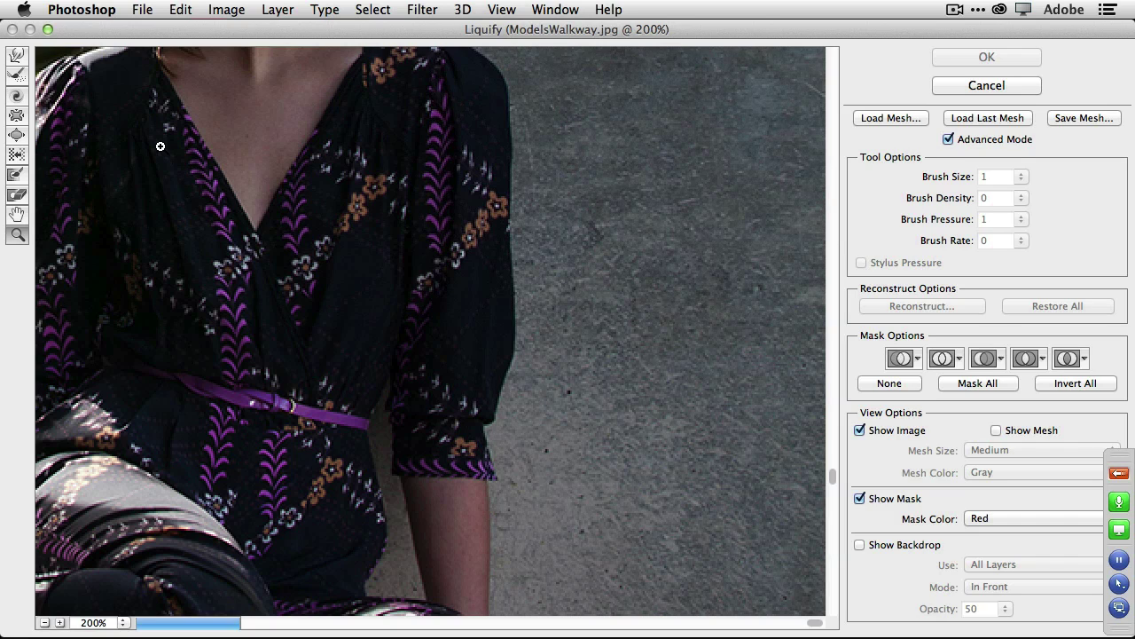
Push in the sleeve edge with Forward Warp and apply the Liquify filter.
{"action": "left_click", "coordinate": [17, 56]}
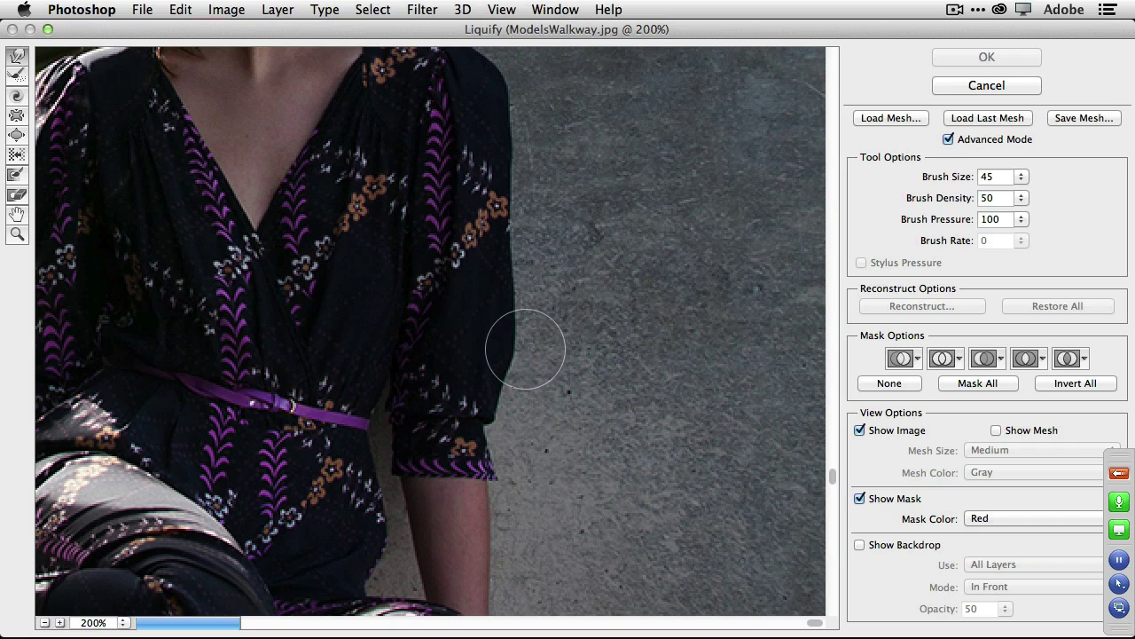
{"action": "mouse_move", "coordinate": [521, 349]}
{"action": "left_mouse_down"}
{"action": "mouse_move", "coordinate": [511, 269]}
{"action": "mouse_move", "coordinate": [512, 370]}
{"action": "mouse_move", "coordinate": [518, 249]}
{"action": "mouse_move", "coordinate": [542, 145]}
{"action": "mouse_move", "coordinate": [520, 149]}
{"action": "mouse_move", "coordinate": [520, 223]}
{"action": "left_mouse_up"}
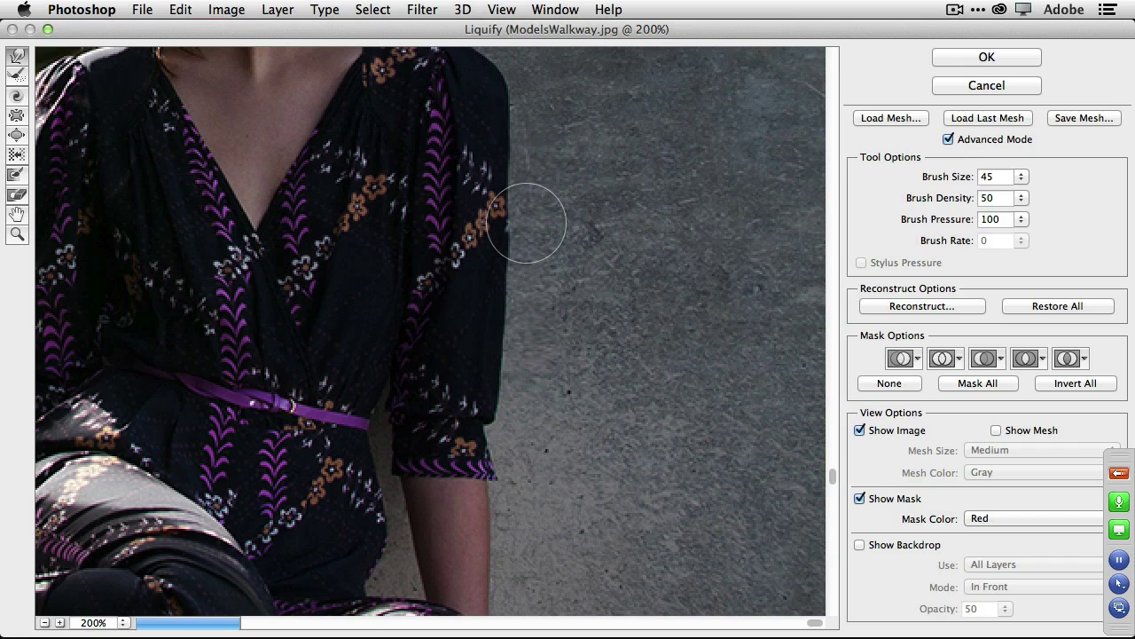
{"action": "left_click", "coordinate": [981, 58]}
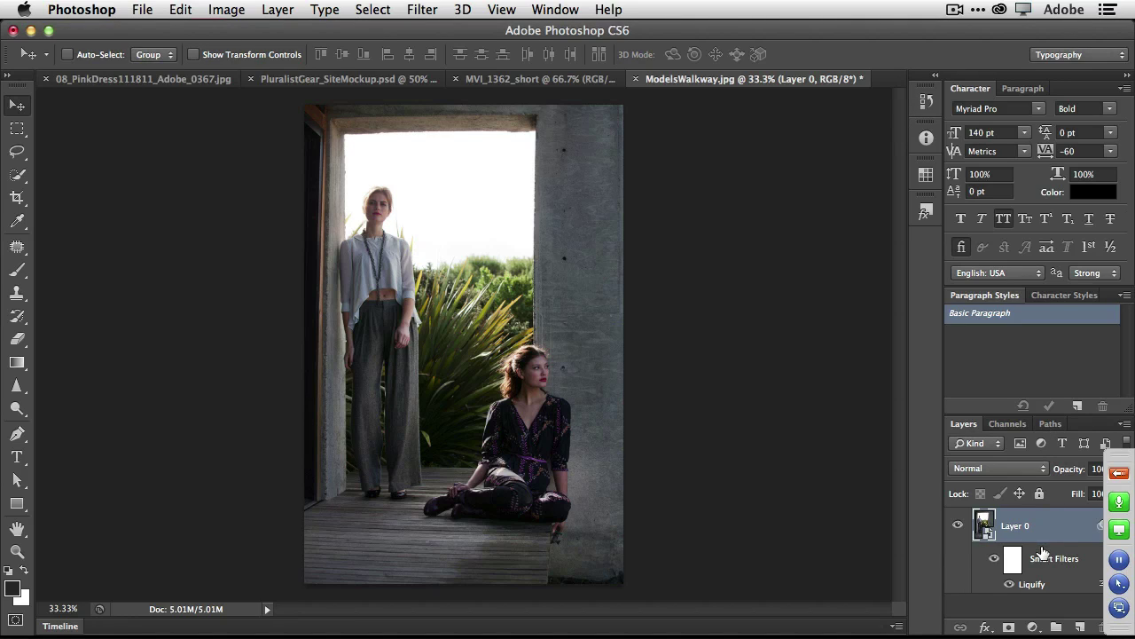
{"action": "left_click", "coordinate": [1009, 585]}
{"action": "left_click", "coordinate": [1009, 584]}
{"action": "double_click", "coordinate": [1031, 584]}
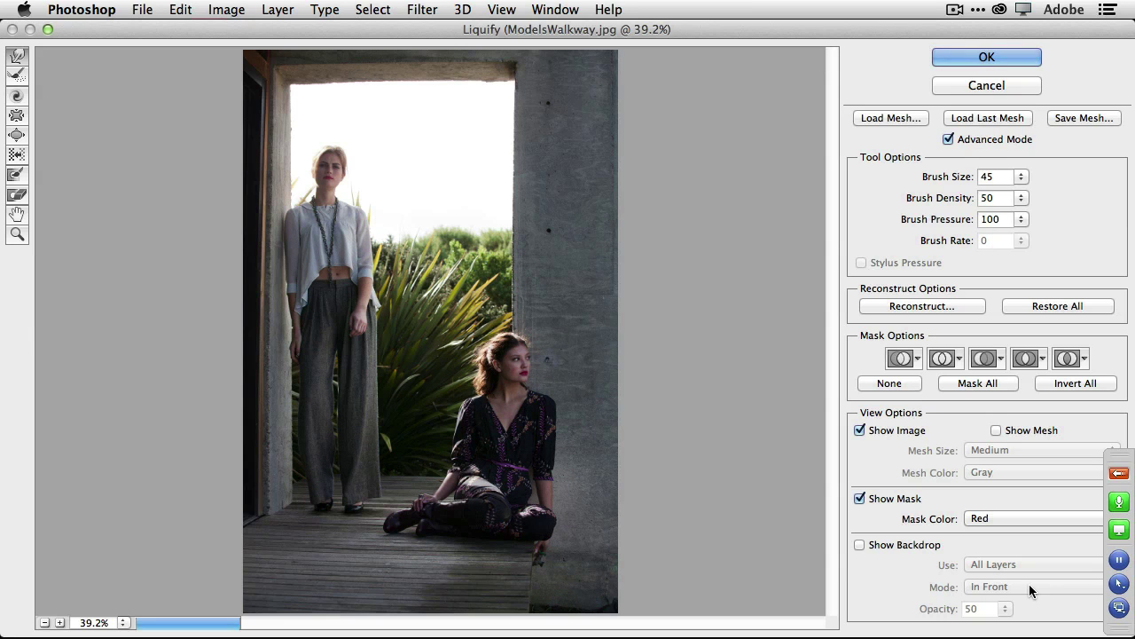
{"action": "left_click", "coordinate": [974, 86]}
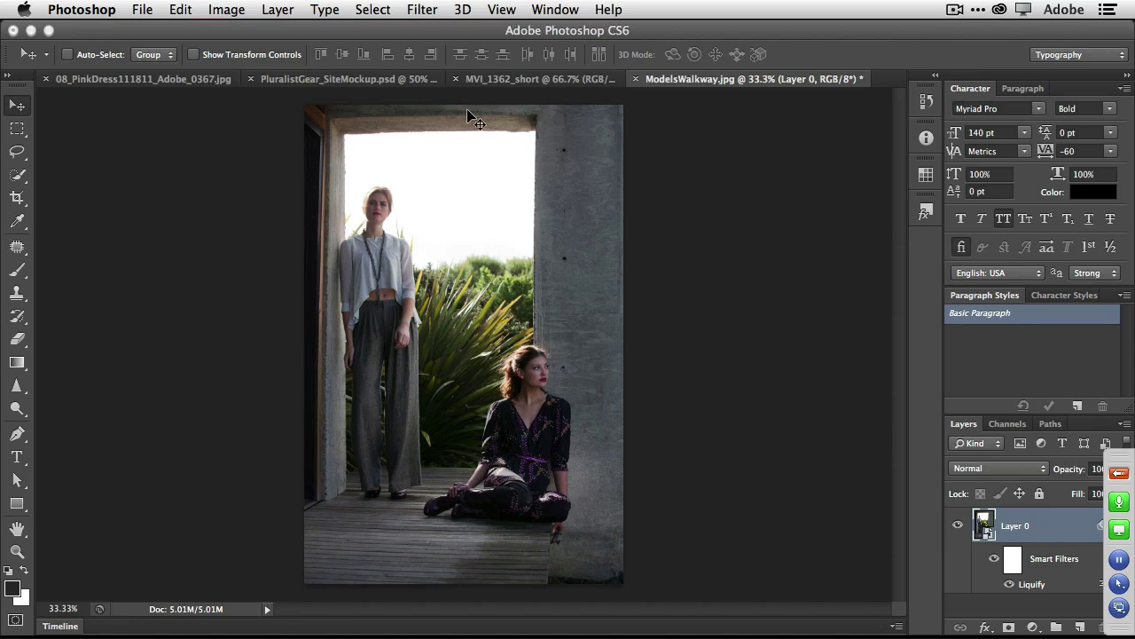
Switch to the PluralistGear_SiteMockup.psd document showing the Adventure Gear hero at 50%.
{"action": "left_click", "coordinate": [374, 80]}
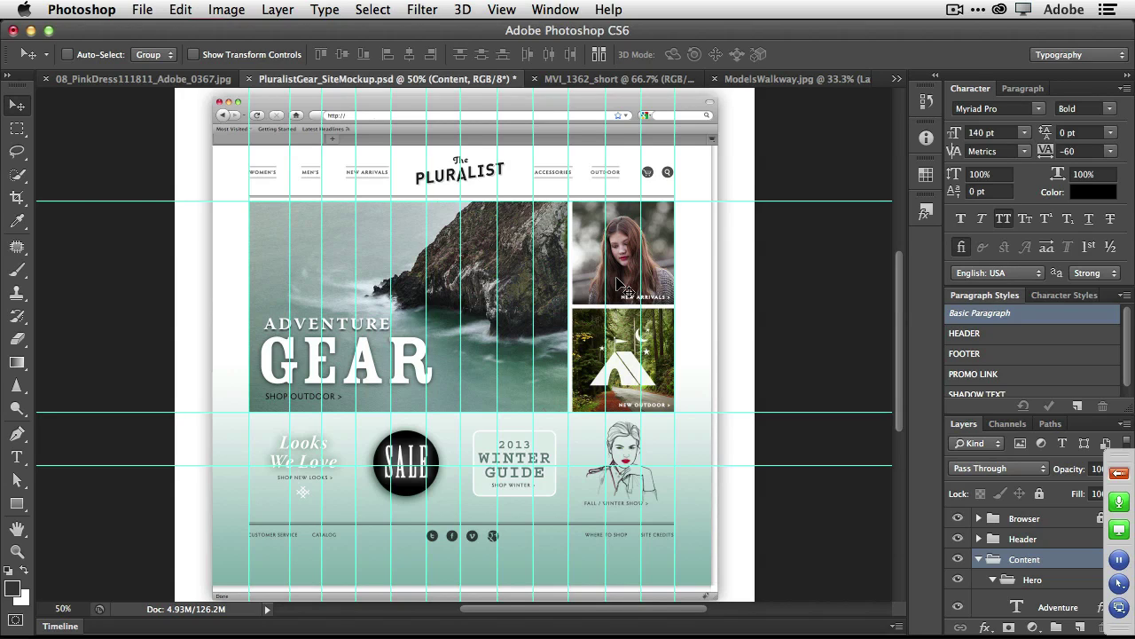
{"action": "mouse_move", "coordinate": [604, 619]}
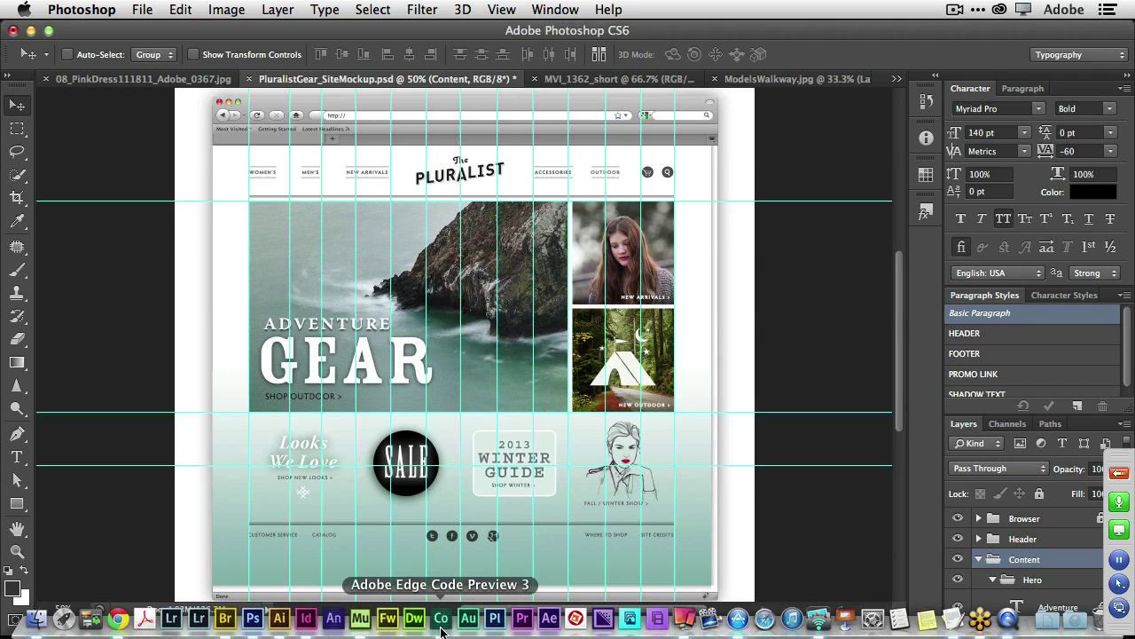
Open index.html in Edge Code, confirm style.css is empty, and start Live Preview.
{"action": "left_click", "coordinate": [440, 627]}
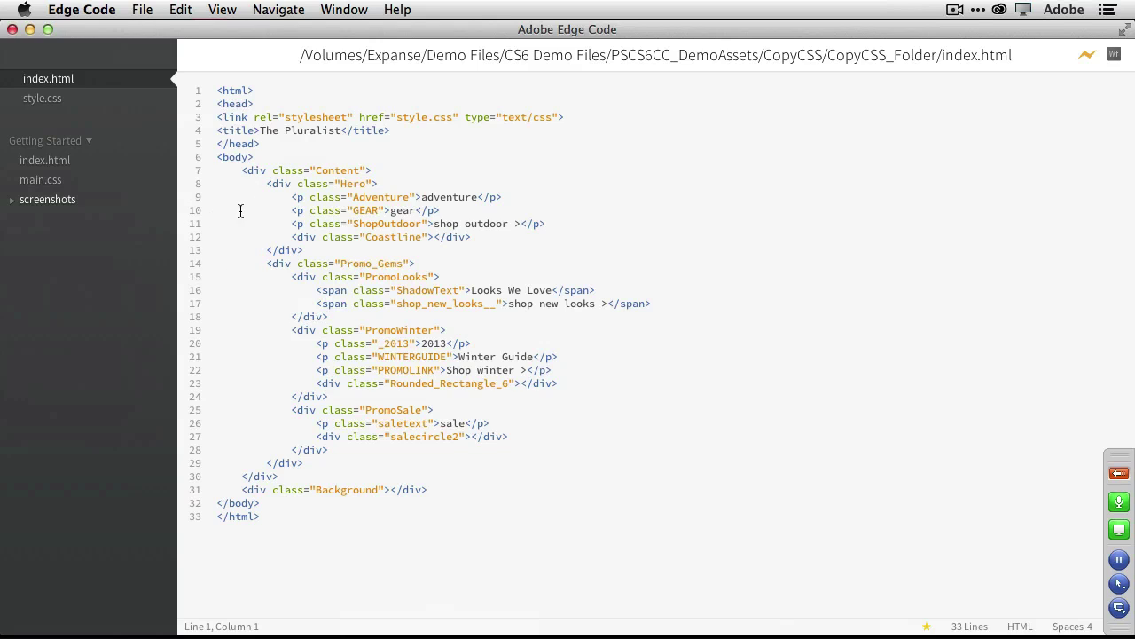
{"action": "left_click", "coordinate": [44, 98]}
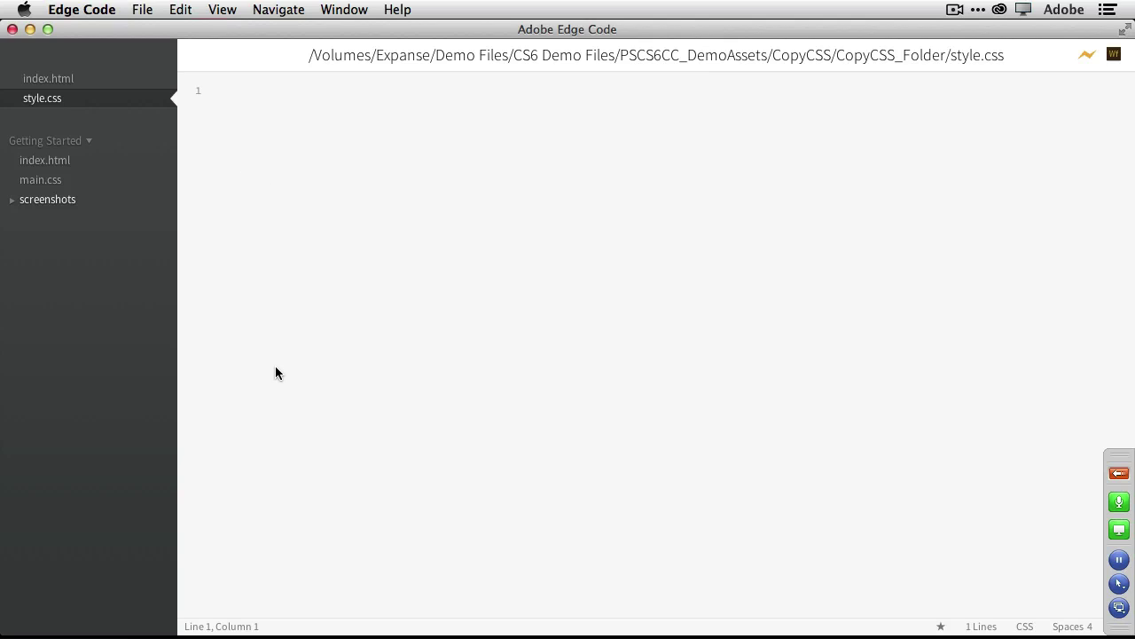
{"action": "left_click", "coordinate": [48, 82]}
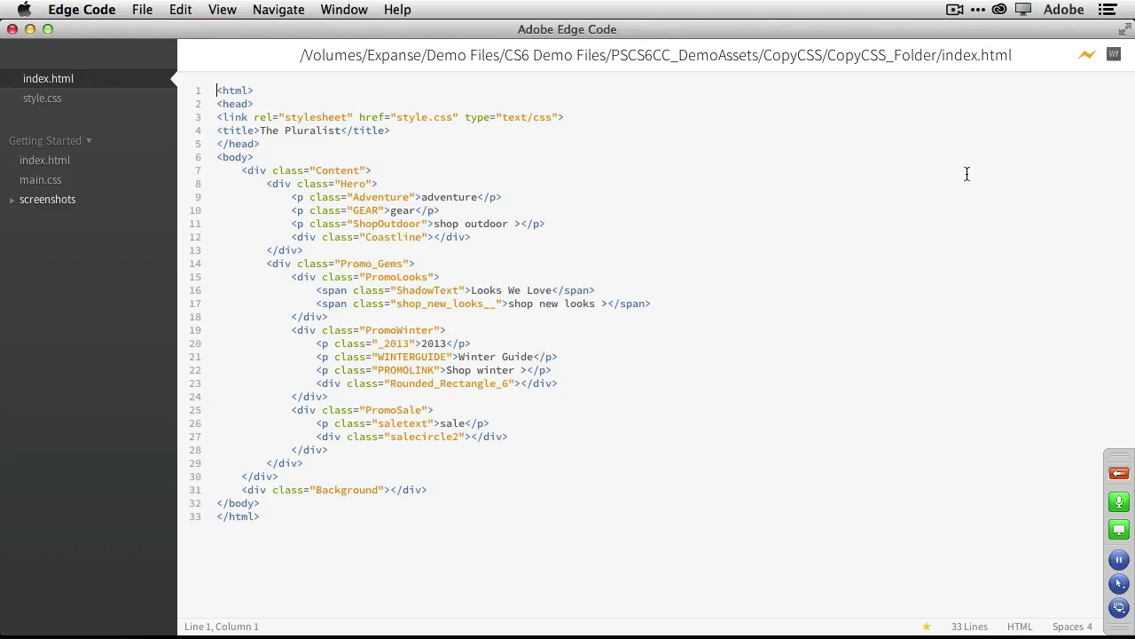
{"action": "left_click", "coordinate": [1085, 57]}
{"action": "key", "text": "super+Tab"}
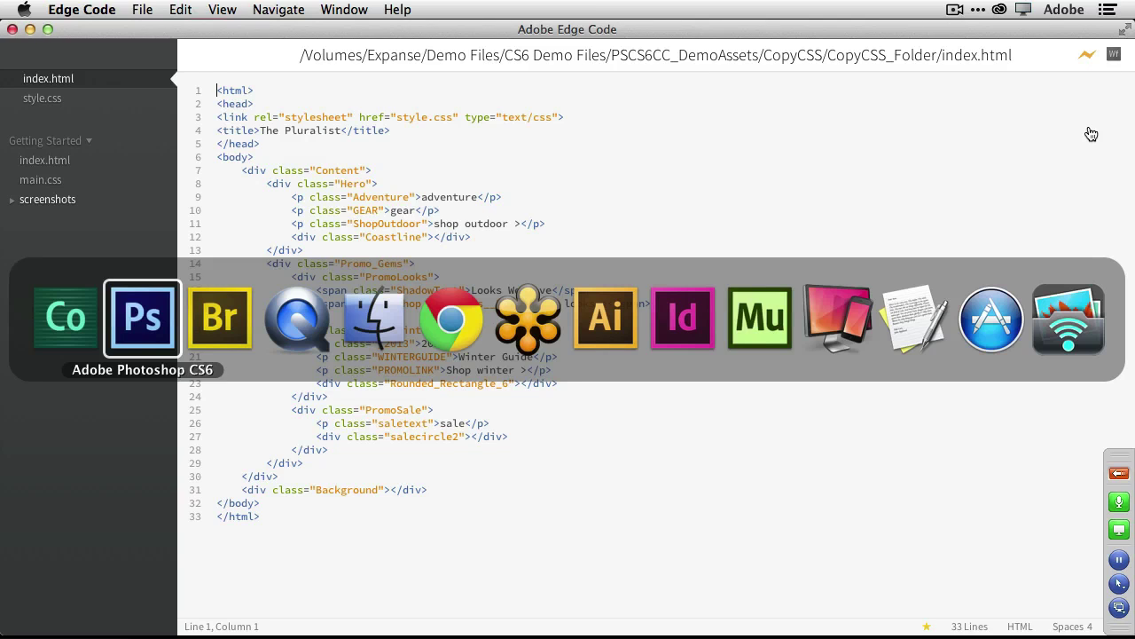
View The Pluralist page in Chrome's live preview as plain unstyled text.
{"action": "key", "text": "super+Tab"}
{"action": "key", "text": "super+Tab"}
{"action": "key", "text": "super+Tab"}
{"action": "key", "text": "super+Tab"}
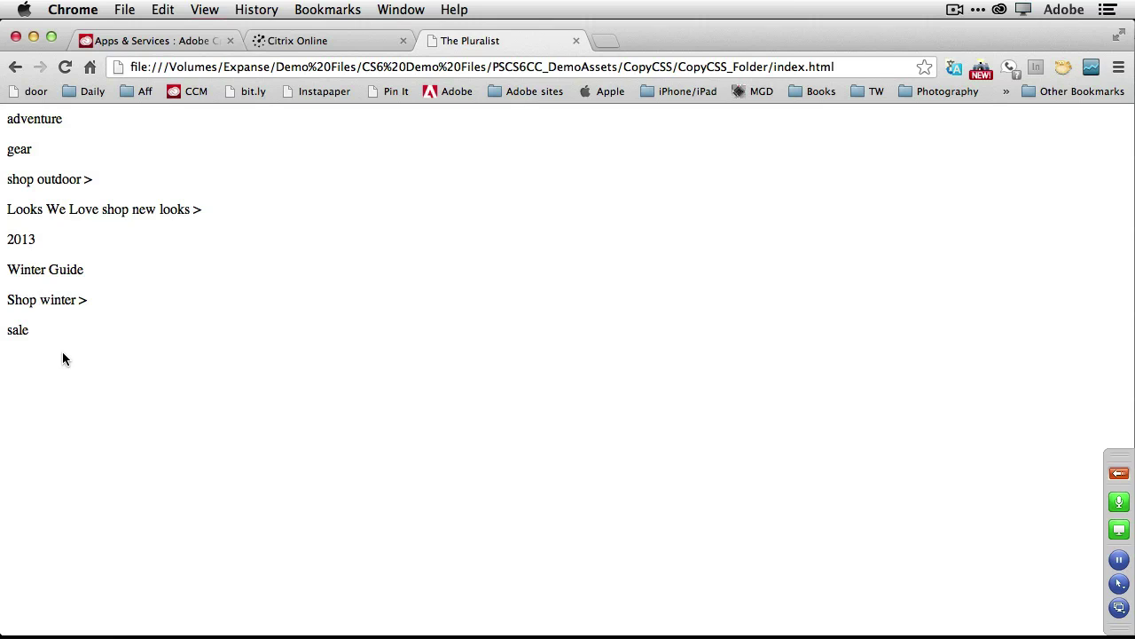
{"action": "scroll", "coordinate": [171, 379], "scroll_direction": "down", "scroll_amount": 1}
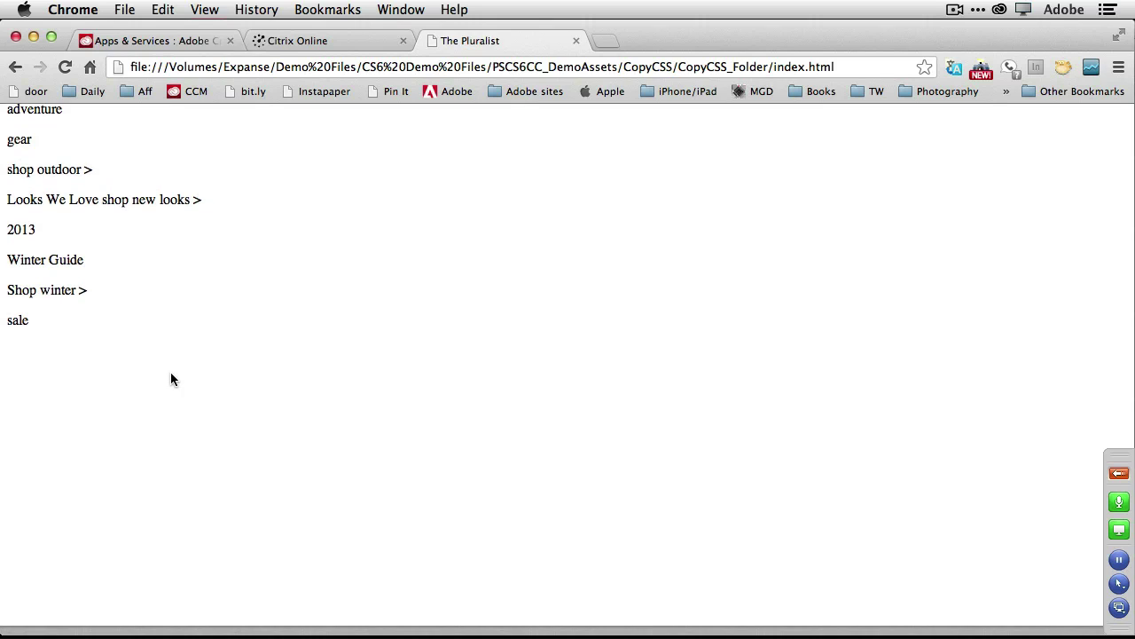
{"action": "scroll", "coordinate": [171, 380], "scroll_direction": "up", "scroll_amount": 1}
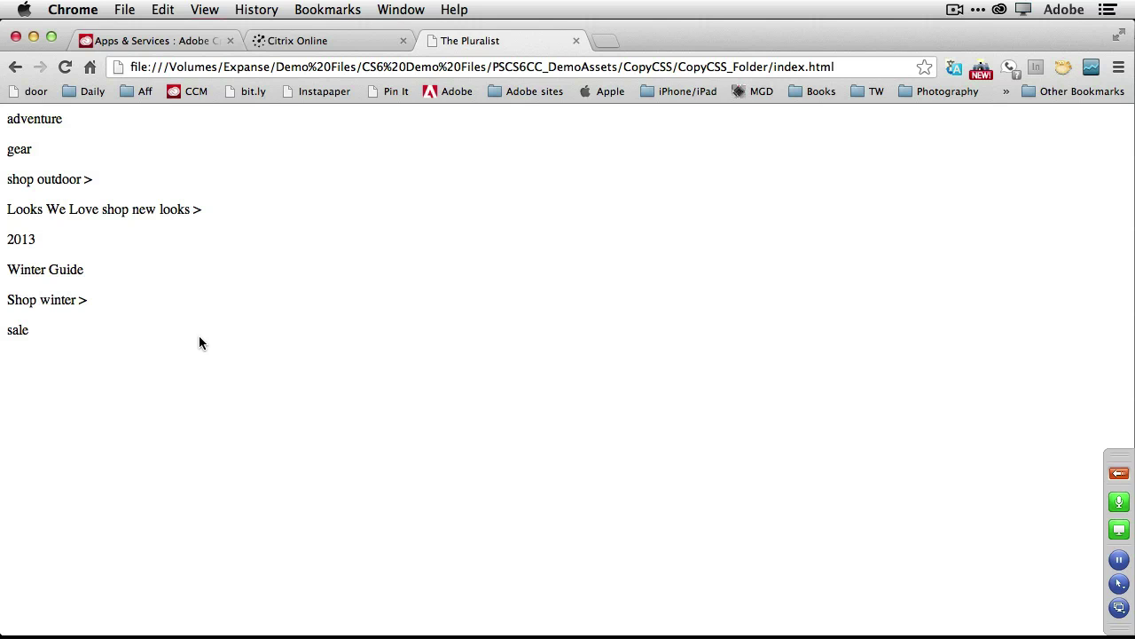
{"action": "key", "text": "super+Tab"}
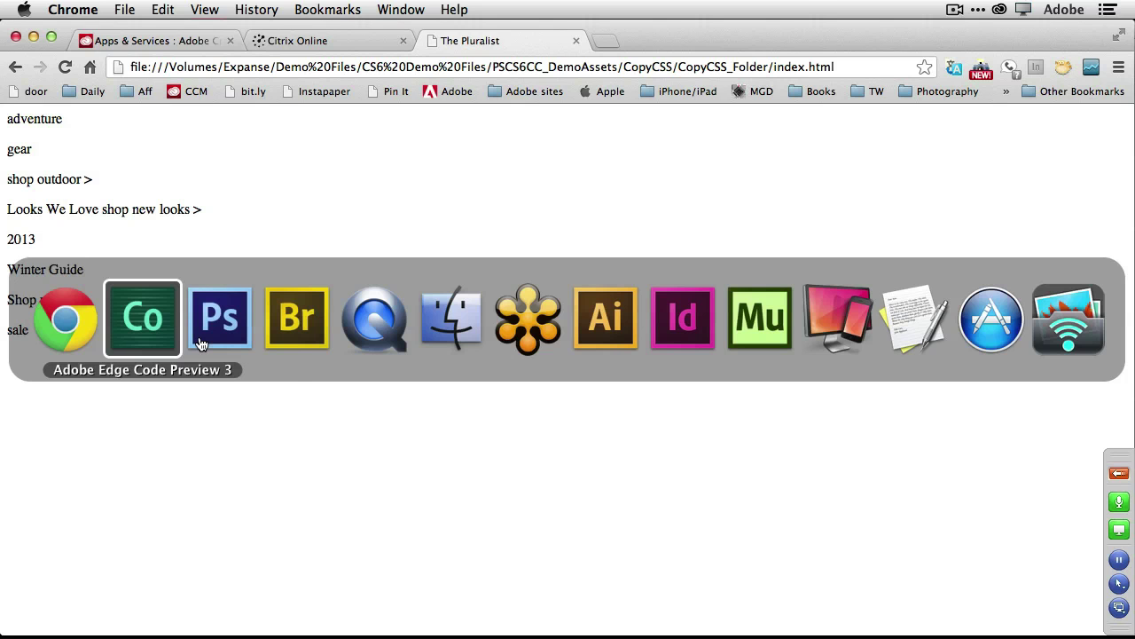
Scroll the mockup's Layers panel to Background and toggle its visibility off and on.
{"action": "left_click", "coordinate": [200, 341]}
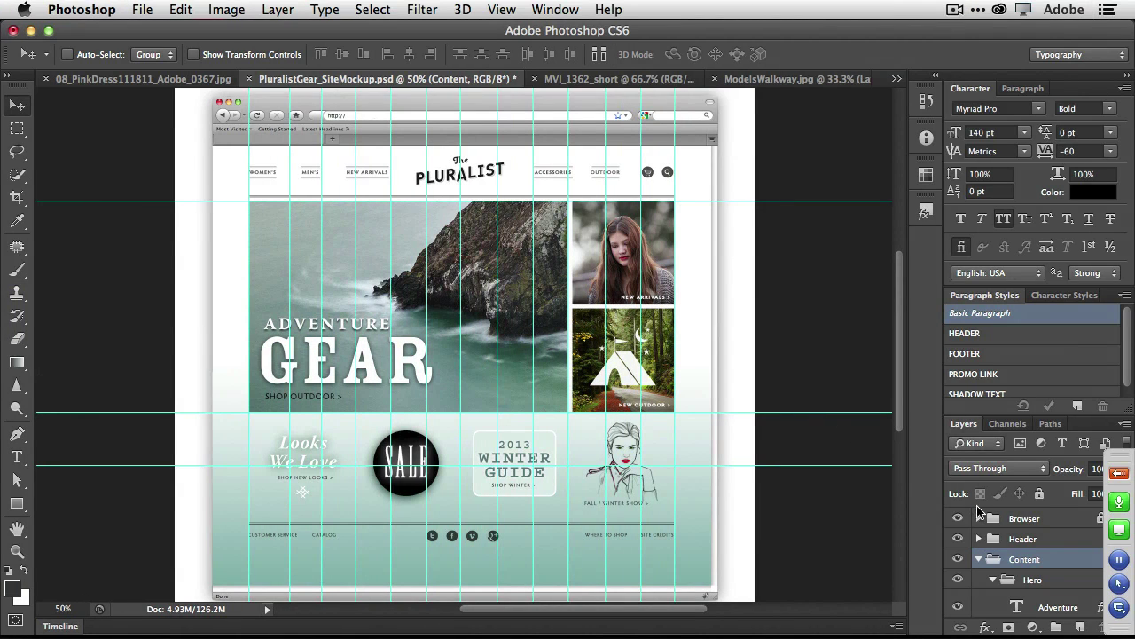
{"action": "scroll", "coordinate": [1009, 547], "scroll_direction": "down", "scroll_amount": 10}
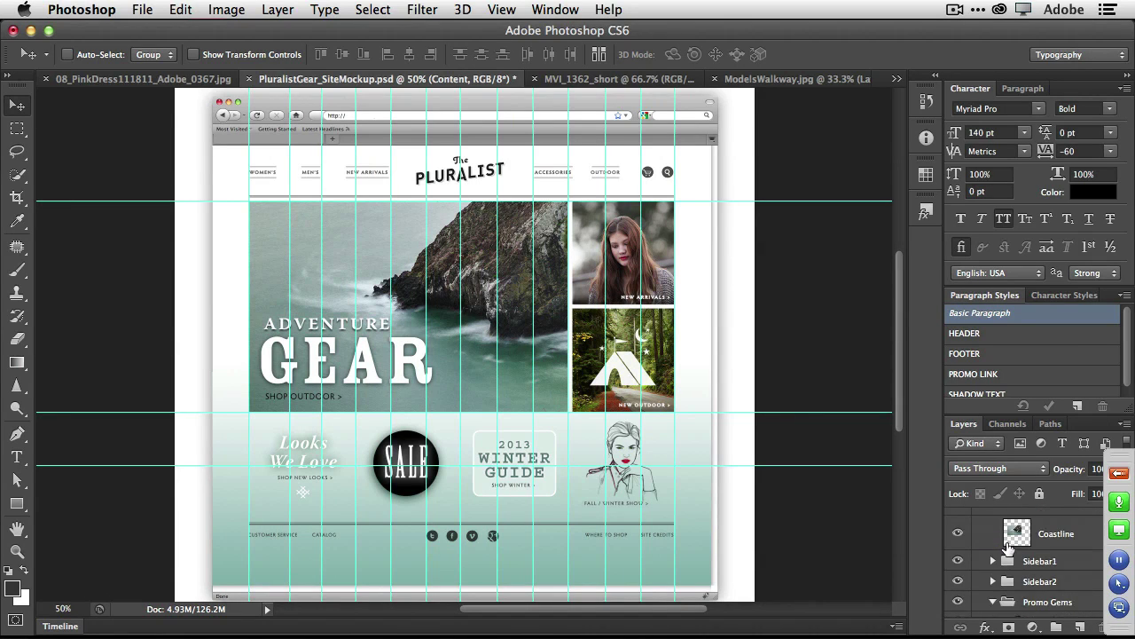
{"action": "scroll", "coordinate": [1009, 548], "scroll_direction": "down", "scroll_amount": 8}
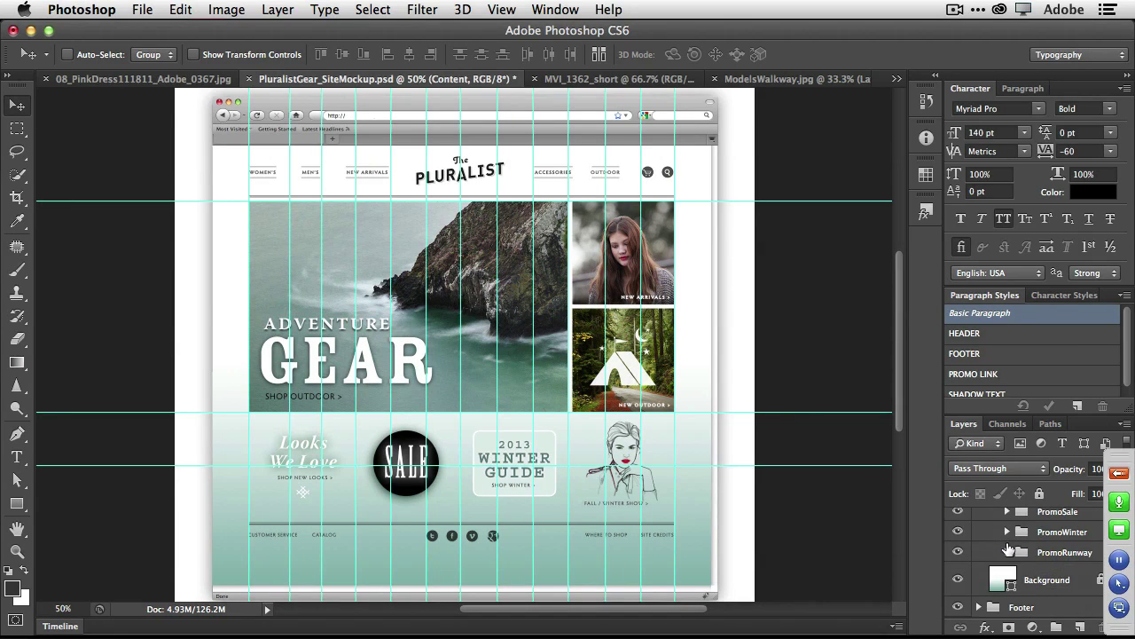
{"action": "left_click", "coordinate": [958, 580]}
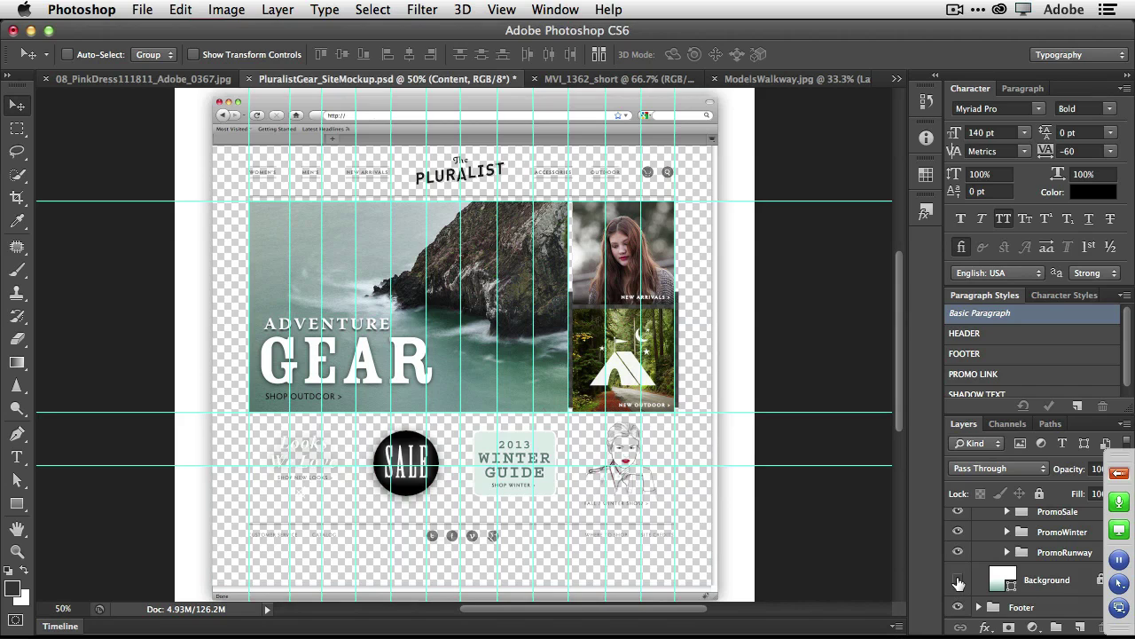
{"action": "left_click", "coordinate": [958, 580]}
{"action": "left_click", "coordinate": [958, 580]}
{"action": "left_click", "coordinate": [958, 580]}
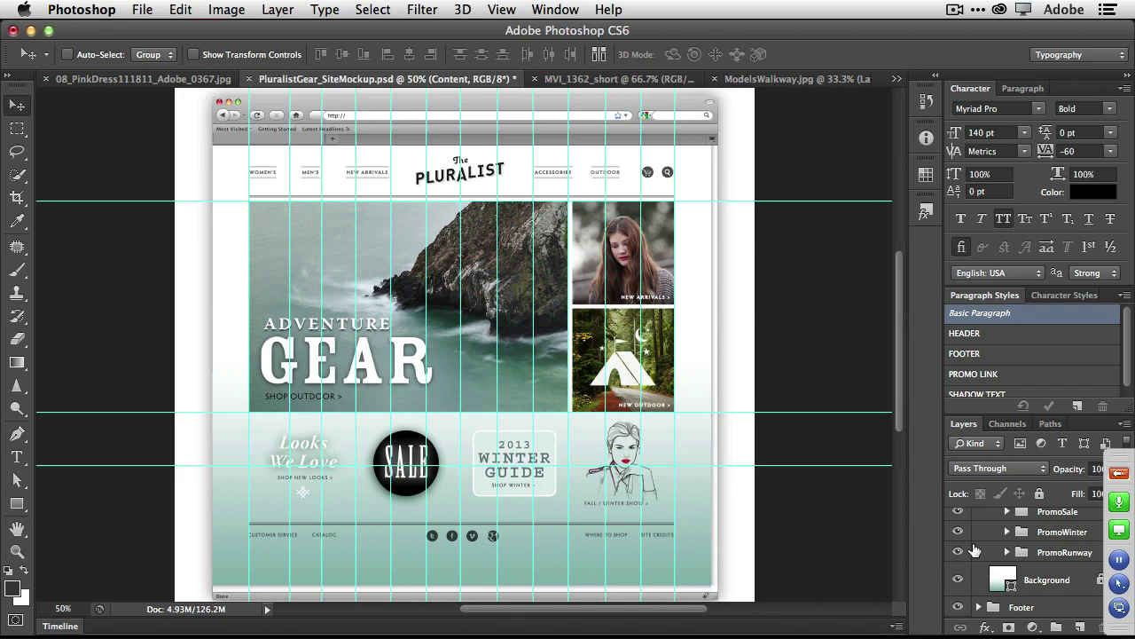
Copy the Background layer's CSS and switch back to Edge Code.
{"action": "right_click", "coordinate": [1053, 584]}
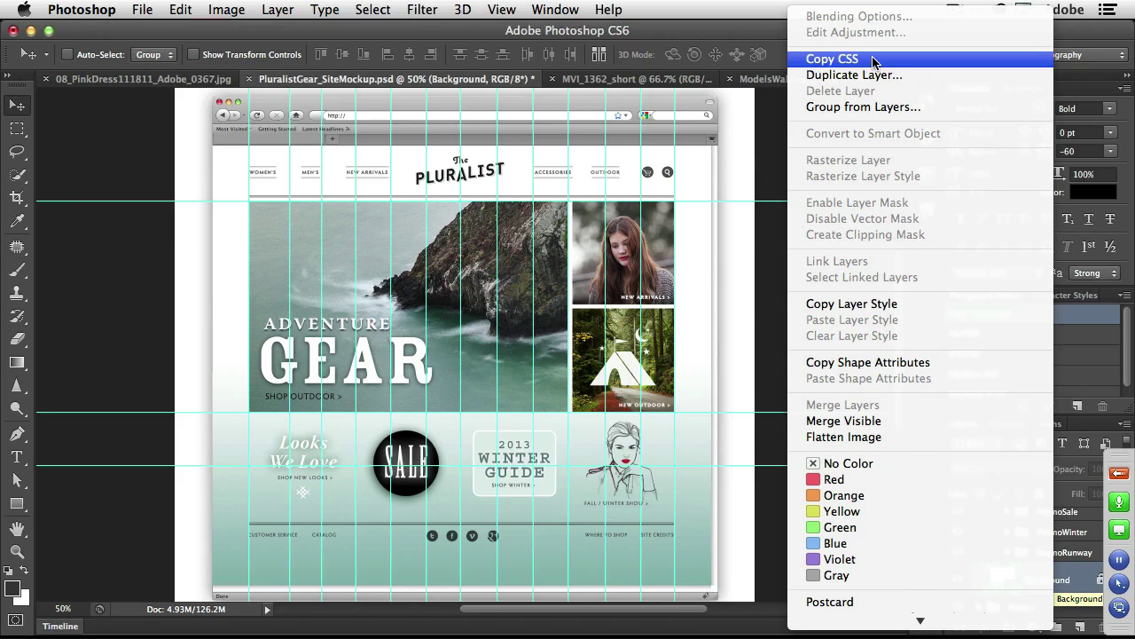
{"action": "left_click", "coordinate": [874, 60]}
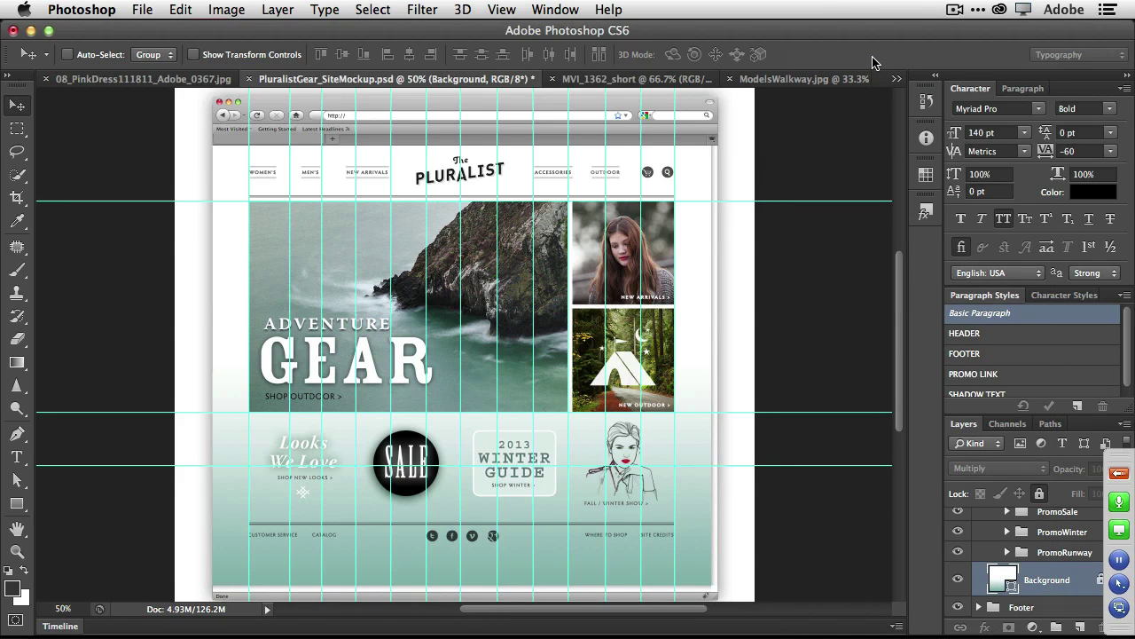
{"action": "key", "text": "super+Tab"}
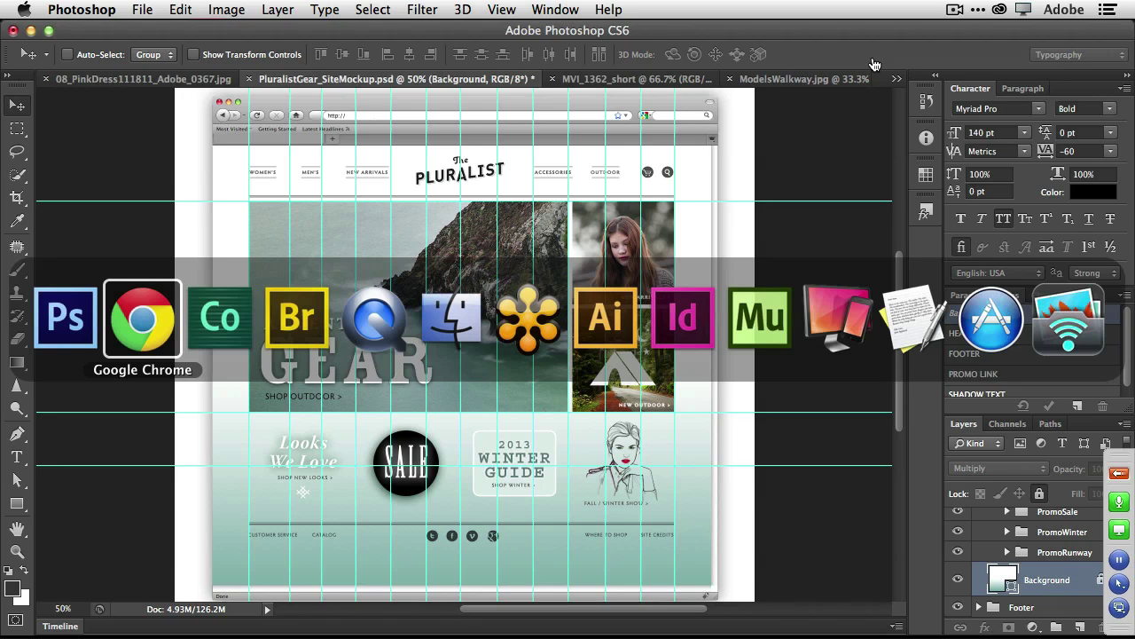
{"action": "key", "text": "super+Tab"}
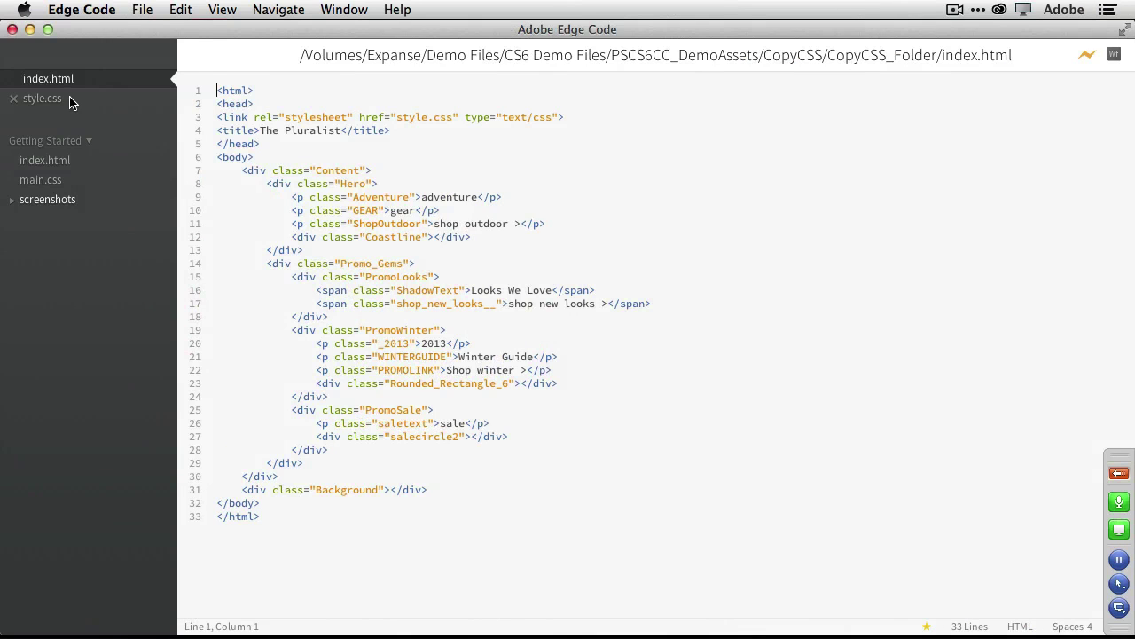
Paste the copied .Background gradient rule into the empty style.css.
{"action": "left_click", "coordinate": [70, 102]}
{"action": "key", "text": "super+v"}
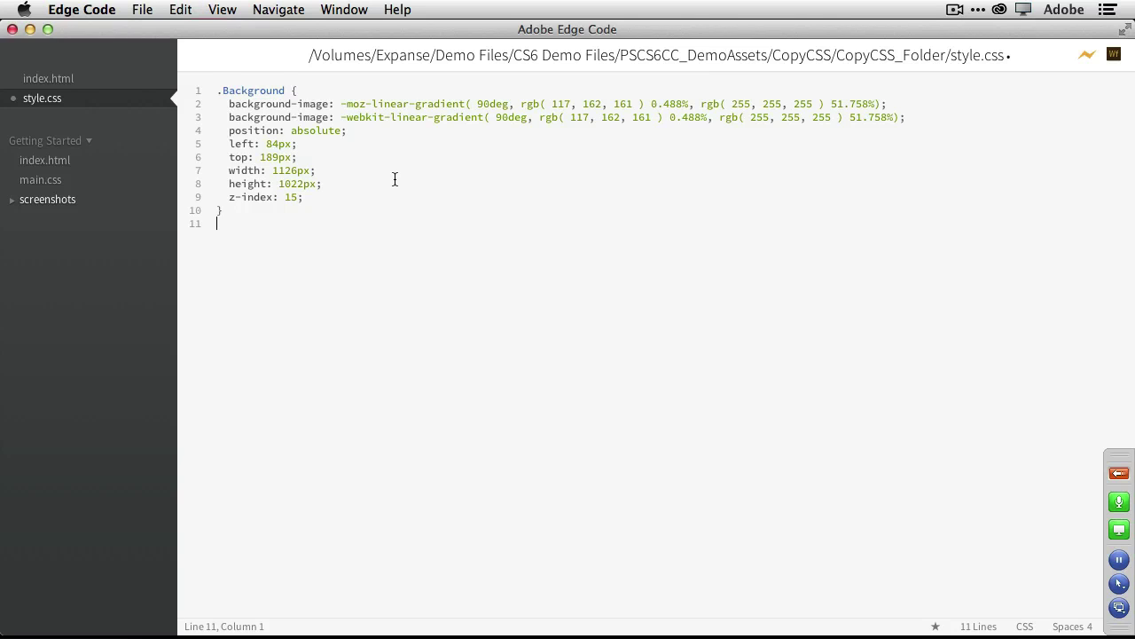
{"action": "key", "text": "super+Tab"}
{"action": "key", "text": "super+Tab"}
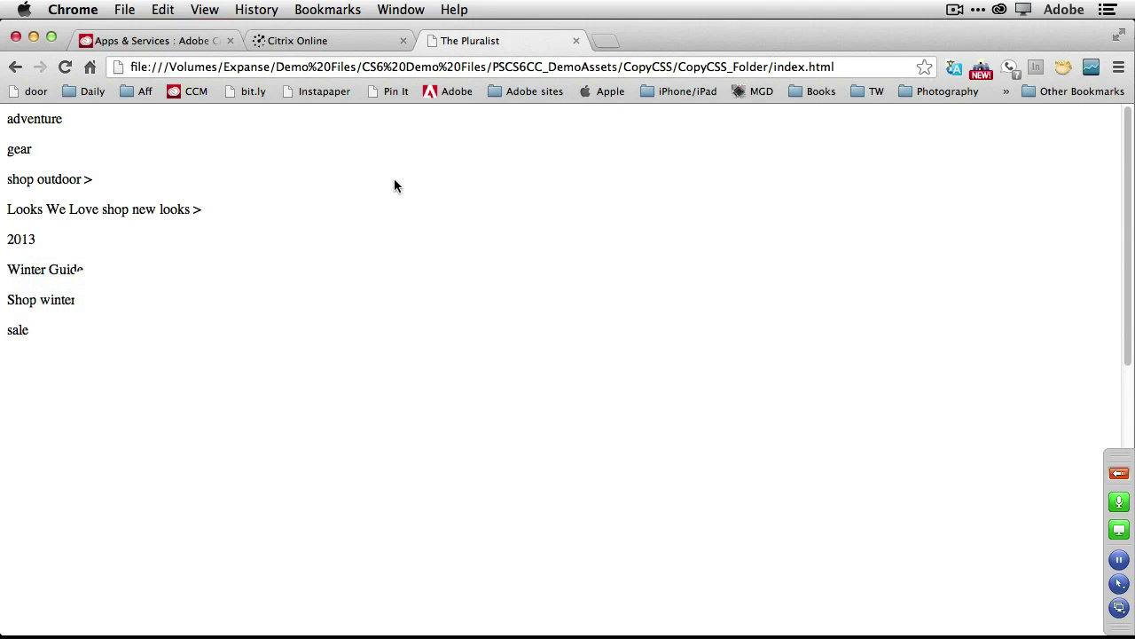
Scroll through The Pluralist page's text and gradient background, then return to Photoshop.
{"action": "scroll", "coordinate": [406, 303], "scroll_direction": "down", "scroll_amount": 2}
{"action": "scroll", "coordinate": [407, 302], "scroll_direction": "down", "scroll_amount": 5}
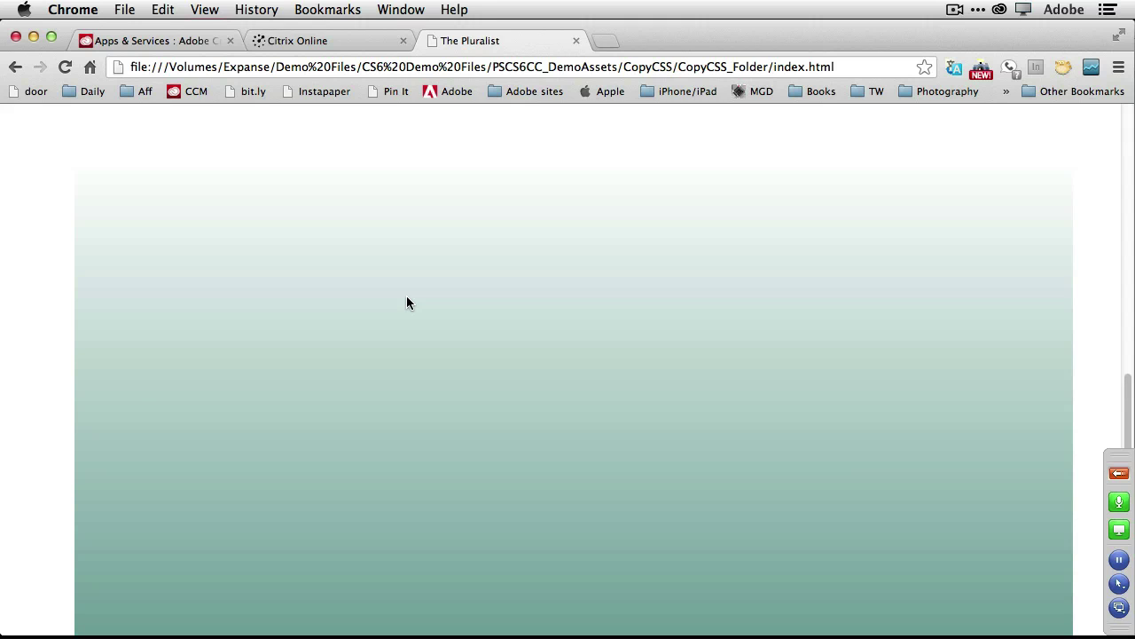
{"action": "scroll", "coordinate": [406, 302], "scroll_direction": "up", "scroll_amount": 3}
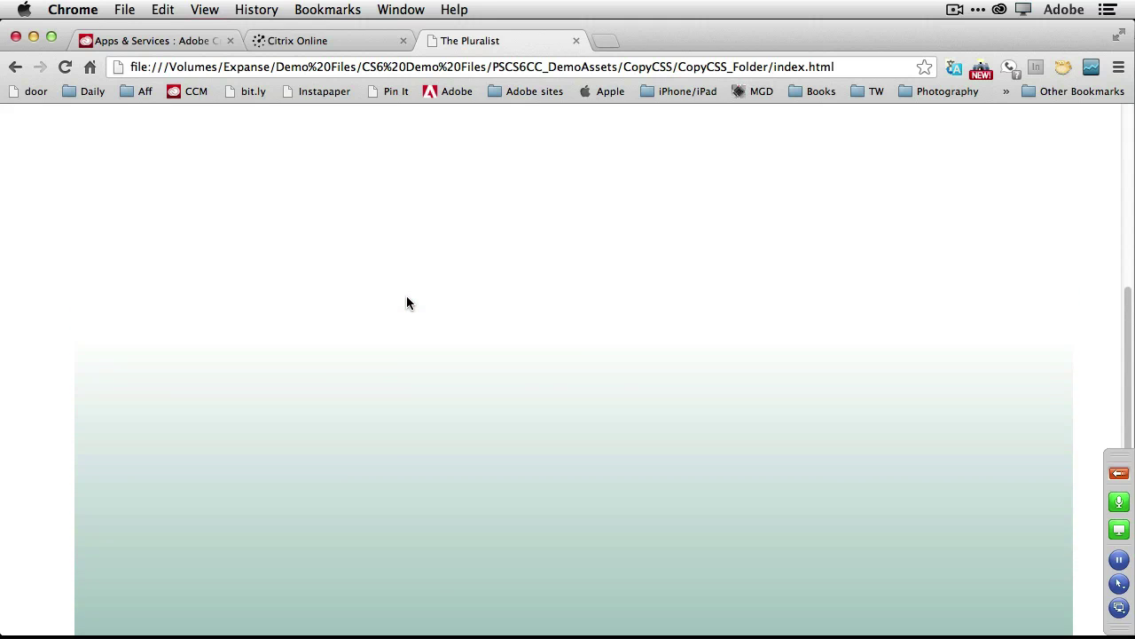
{"action": "scroll", "coordinate": [406, 303], "scroll_direction": "up", "scroll_amount": 8}
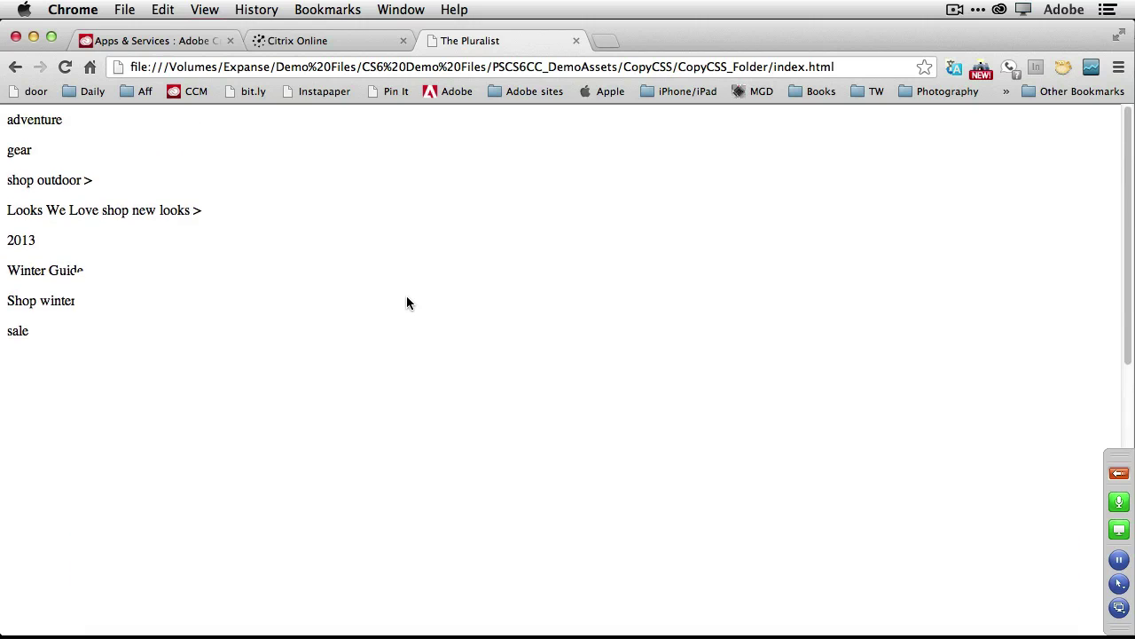
{"action": "key", "text": "super+Tab"}
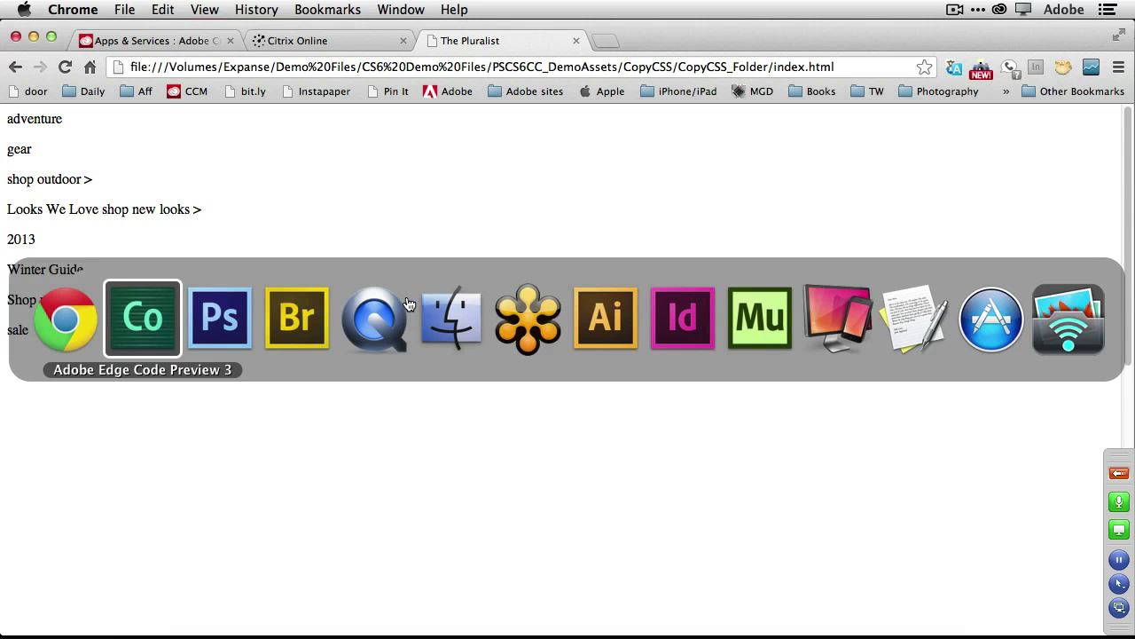
{"action": "key", "text": "super+Tab"}
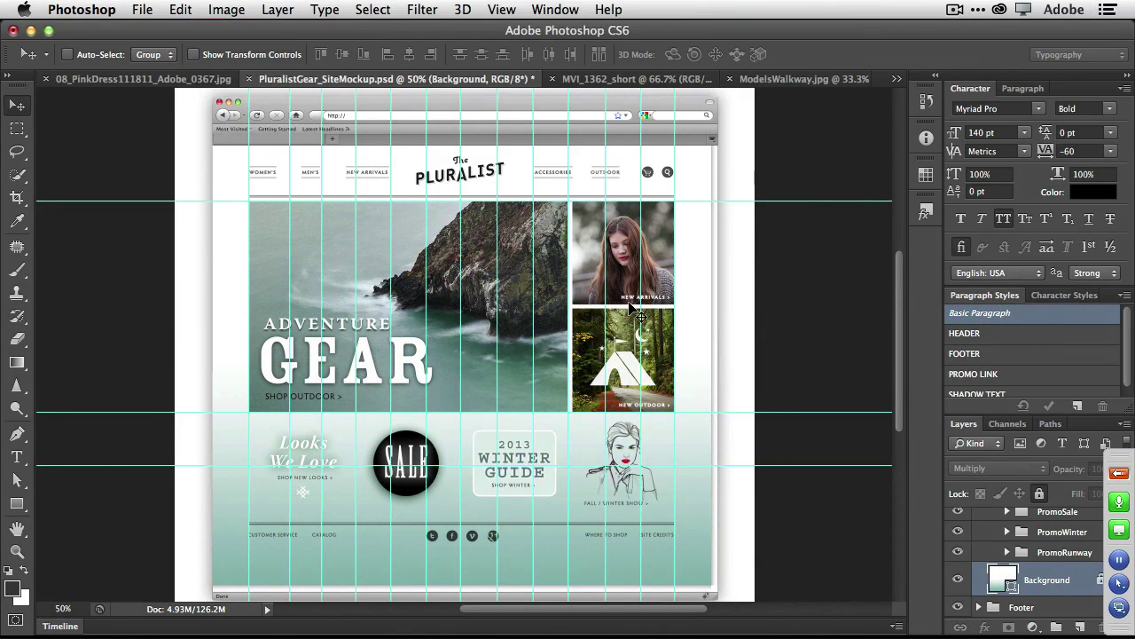
Copy the GEAR text layer's CSS and paste it into style.css as a .GEAR rule.
{"action": "scroll", "coordinate": [1024, 545], "scroll_direction": "up", "scroll_amount": 5}
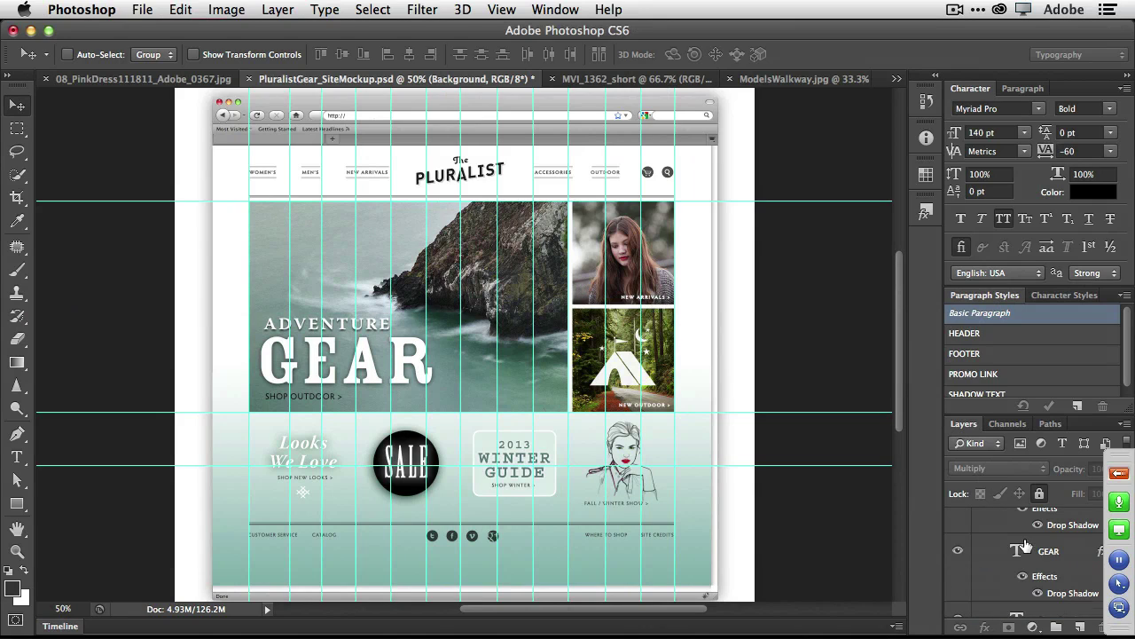
{"action": "left_click", "coordinate": [1048, 551]}
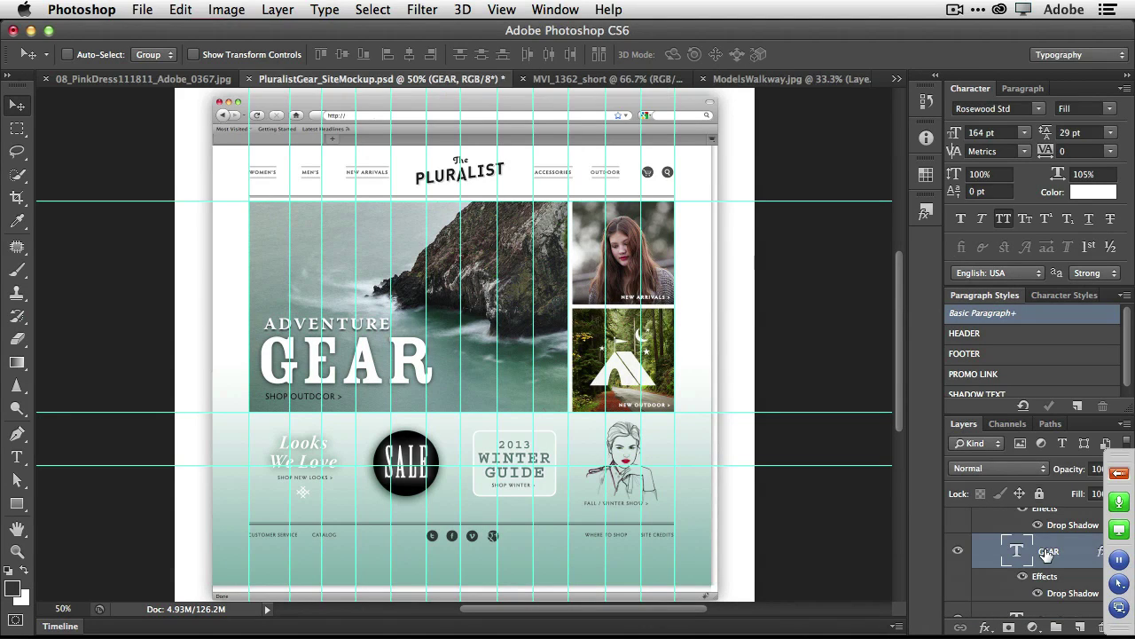
{"action": "right_click", "coordinate": [1048, 552]}
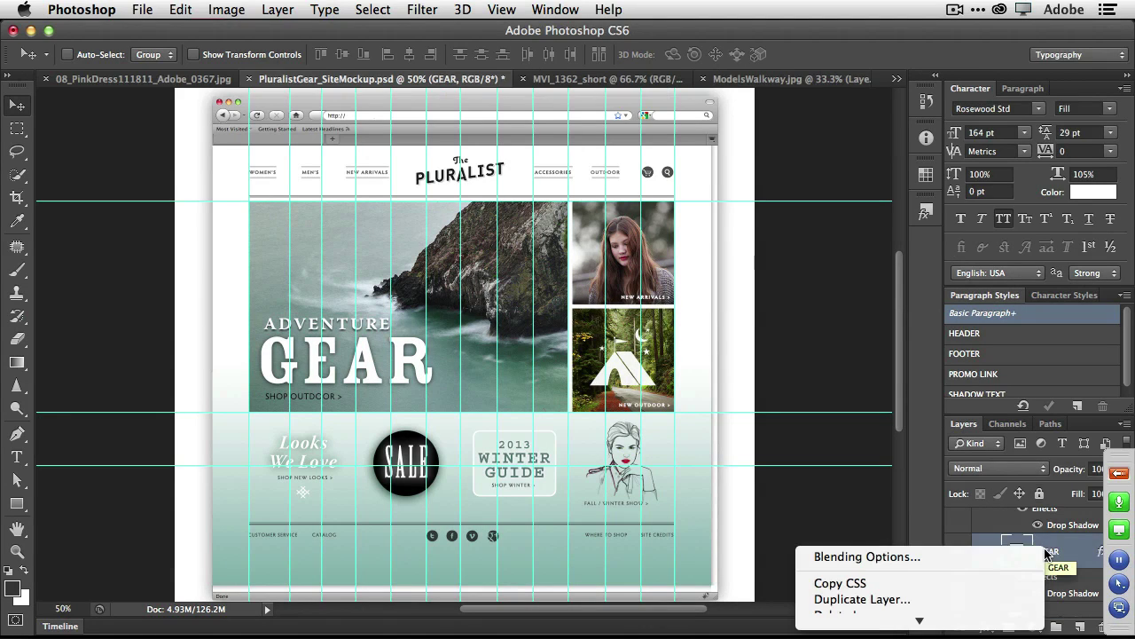
{"action": "left_click", "coordinate": [1008, 584]}
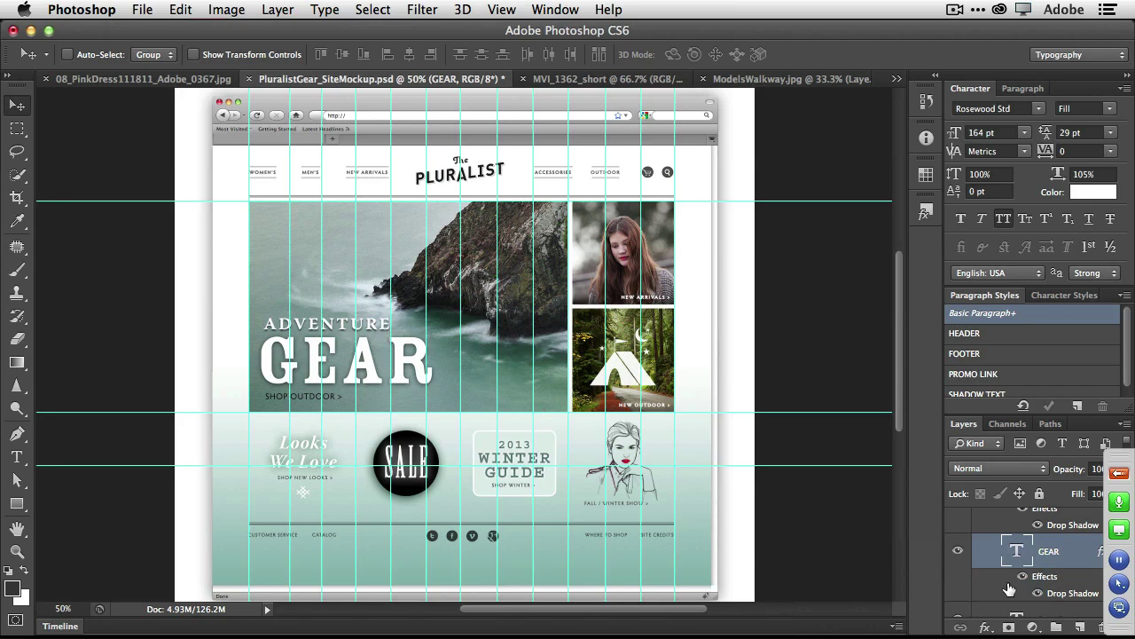
{"action": "key", "text": "super+Tab"}
{"action": "key", "text": "super+Tab"}
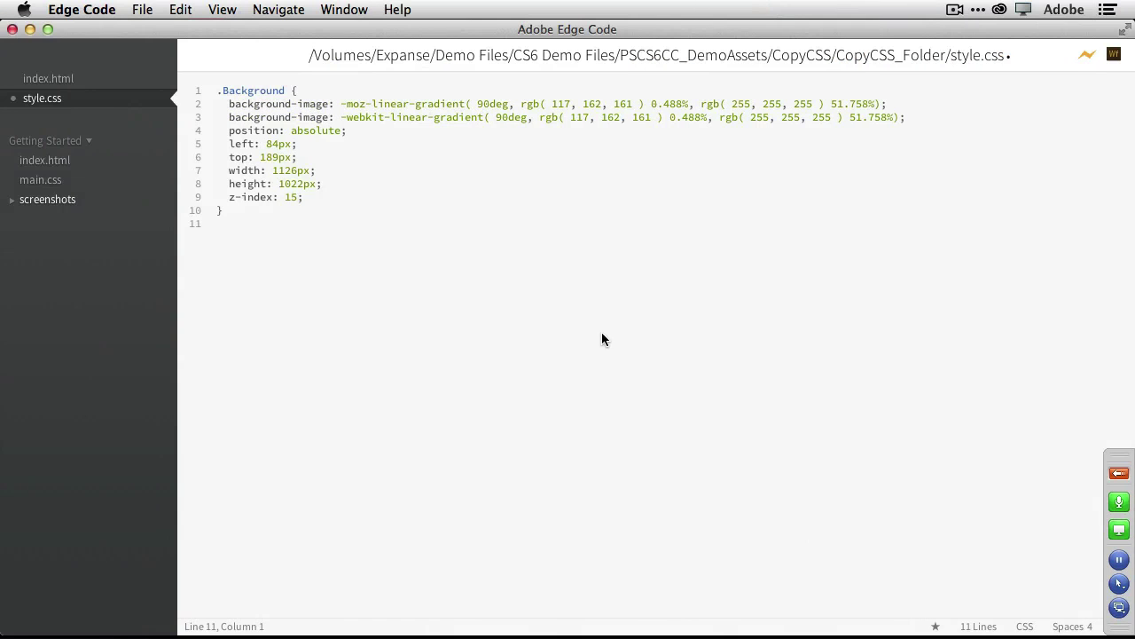
{"action": "key", "text": "super+v"}
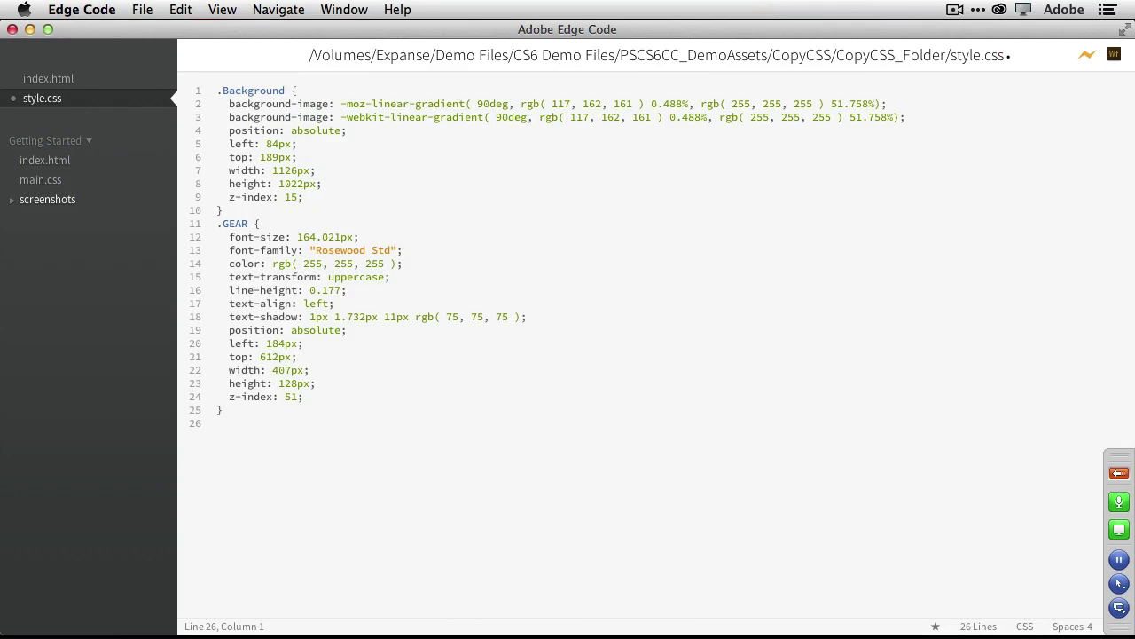
{"action": "key", "text": "super+Tab"}
{"action": "key", "text": "super+Tab"}
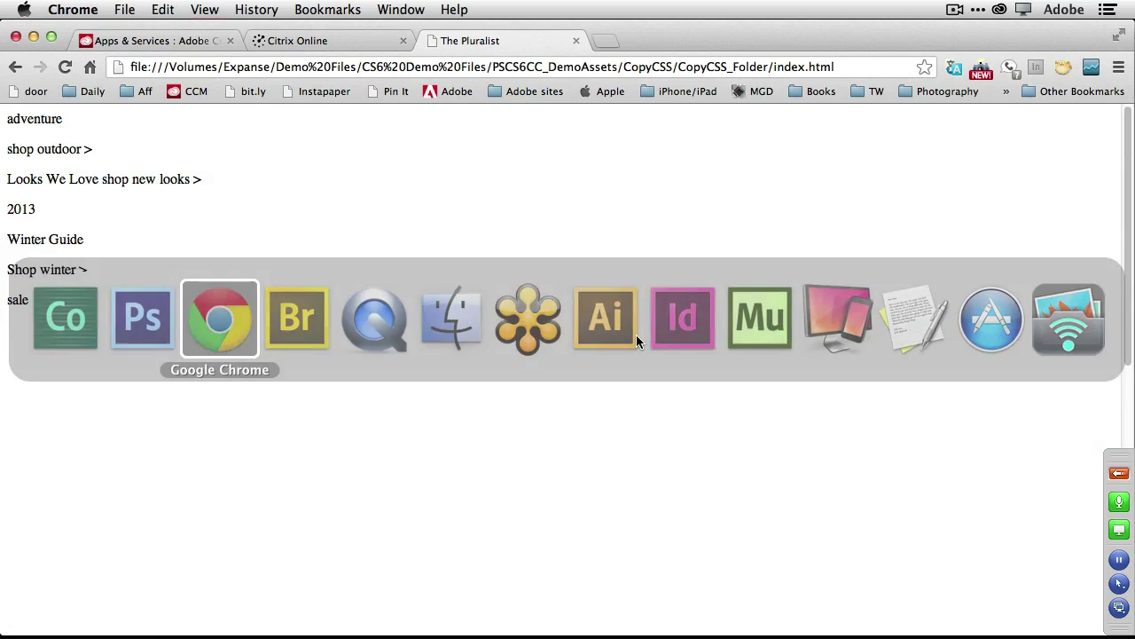
Check the white GEAR headline over the green gradient, then return to Photoshop.
{"action": "scroll", "coordinate": [547, 339], "scroll_direction": "down", "scroll_amount": 10}
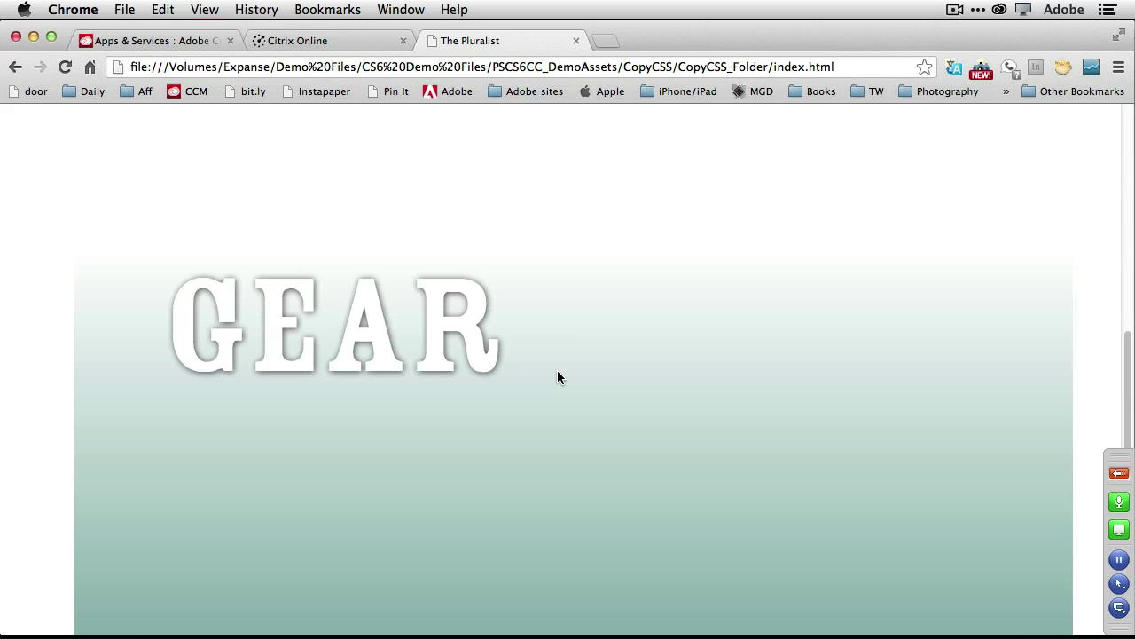
{"action": "key", "text": "super+Tab"}
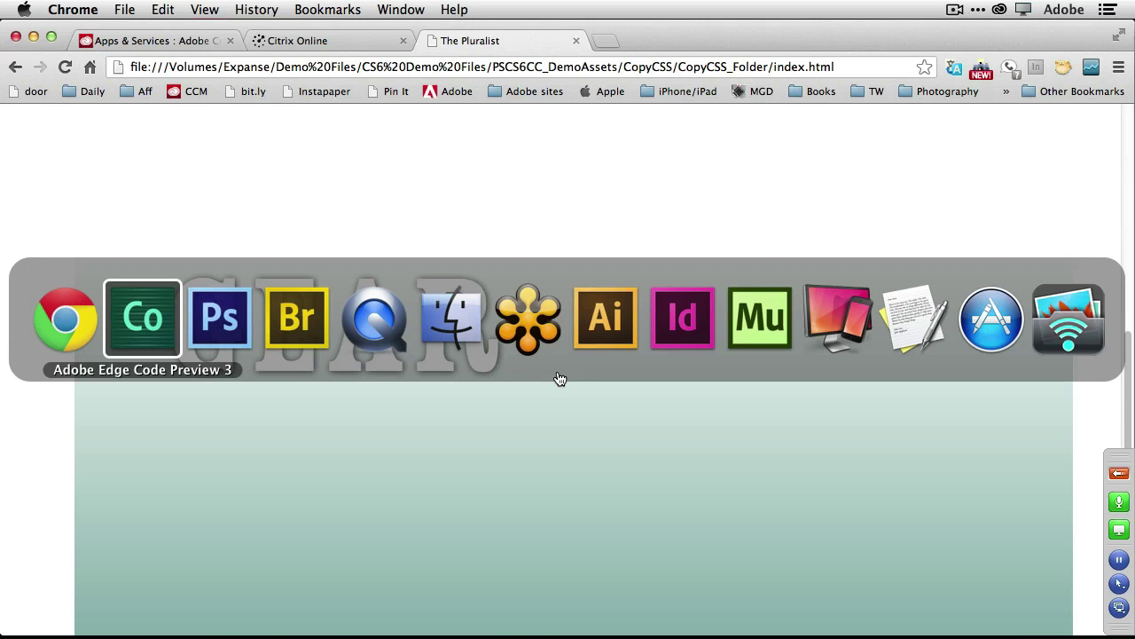
{"action": "key", "text": "super+Tab"}
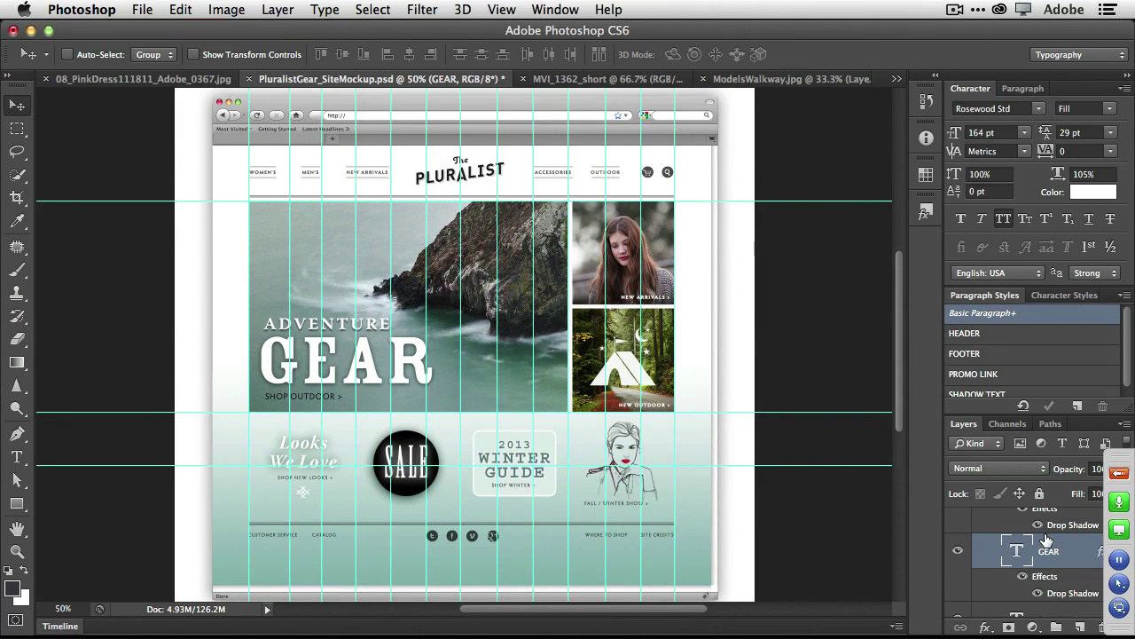
Copy CSS for the PromoWinter layer group and return to style.css in Edge Code.
{"action": "scroll", "coordinate": [1047, 539], "scroll_direction": "down", "scroll_amount": 5}
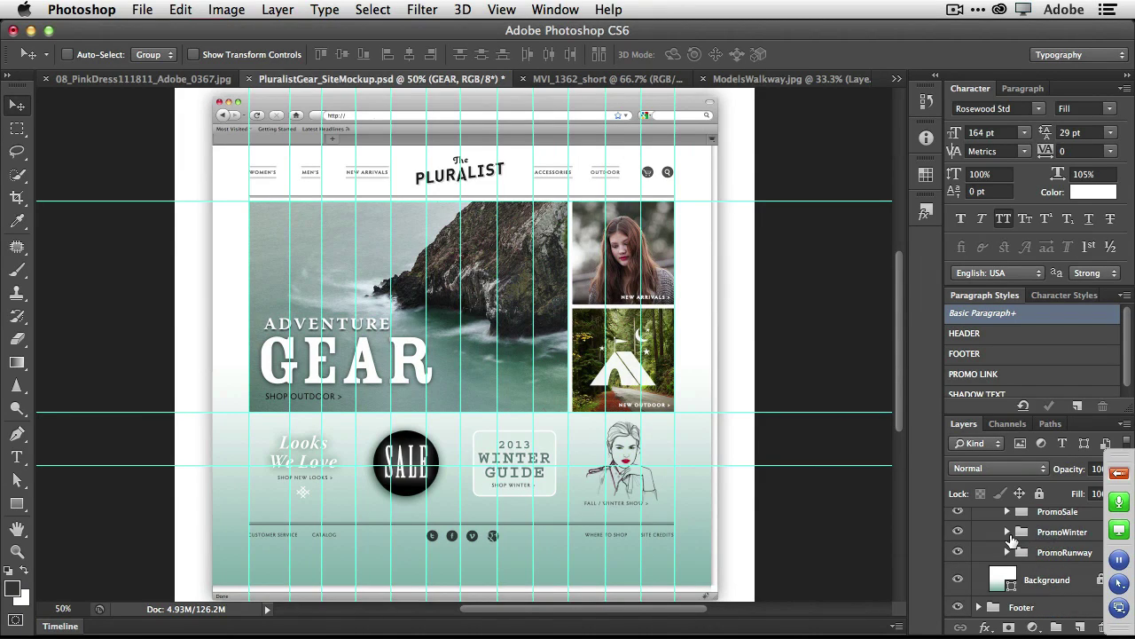
{"action": "left_click", "coordinate": [1005, 532]}
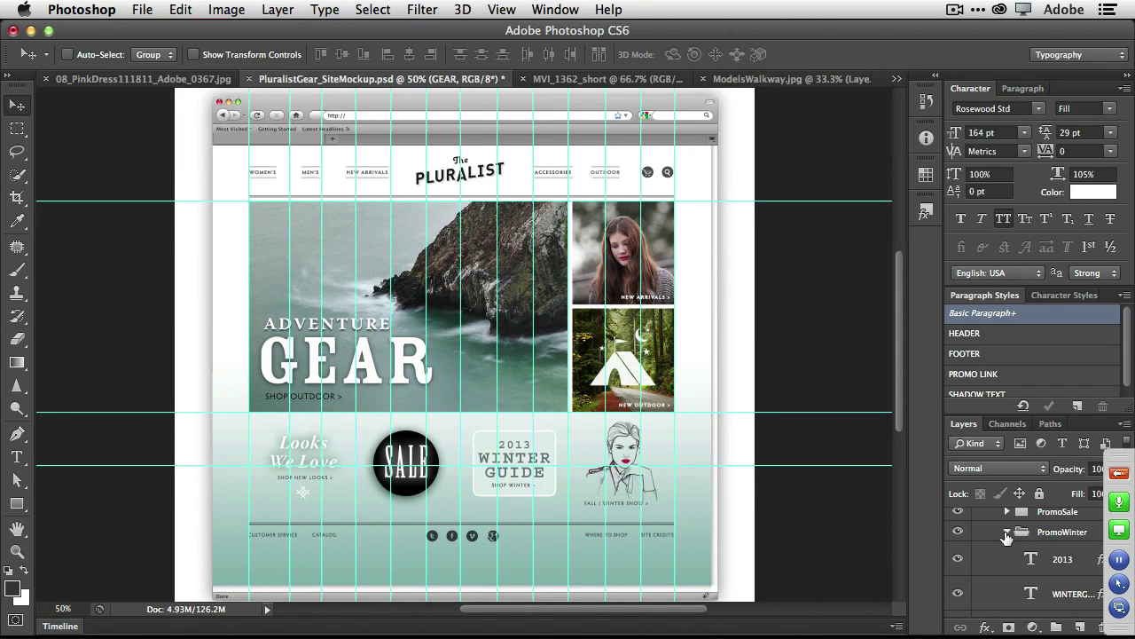
{"action": "left_click", "coordinate": [1006, 532]}
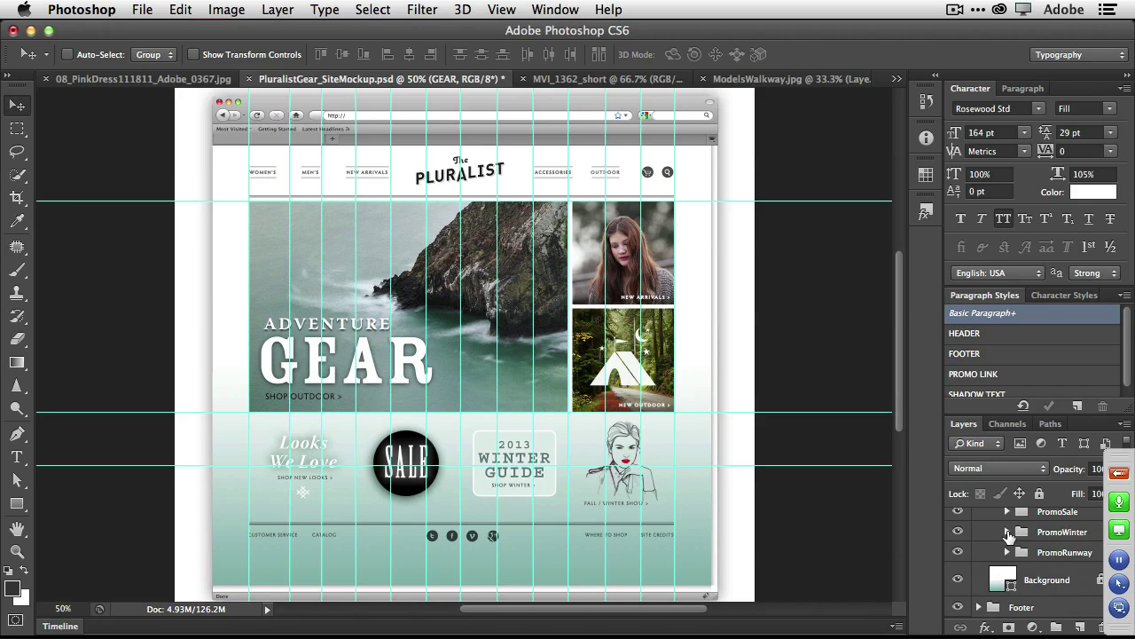
{"action": "right_click", "coordinate": [1052, 534]}
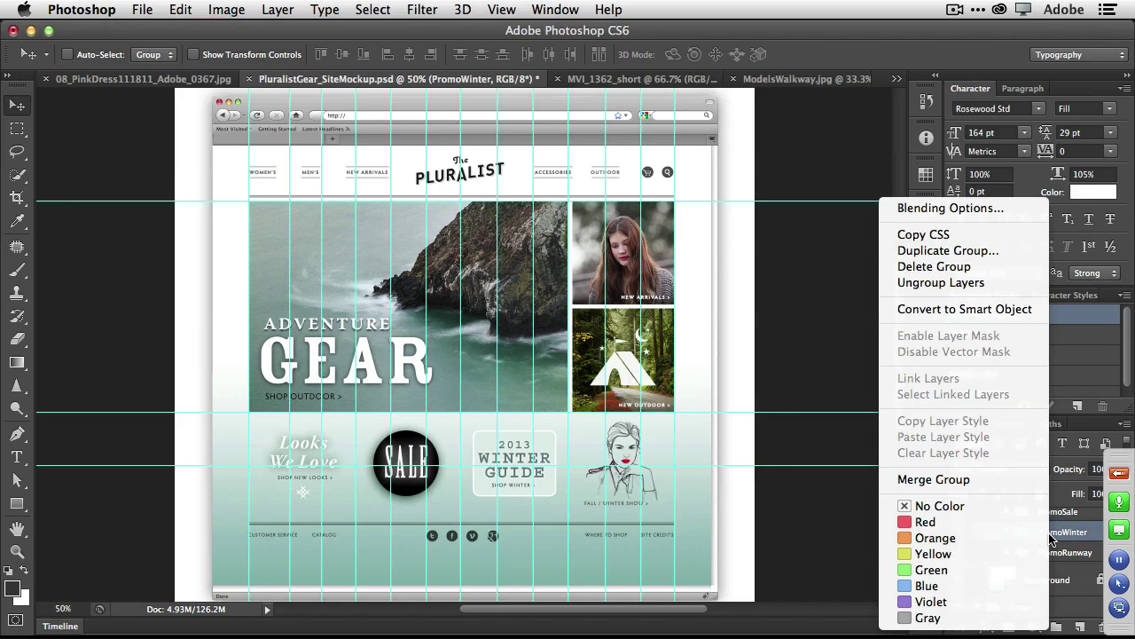
{"action": "left_click", "coordinate": [982, 235]}
{"action": "key", "text": "super+Tab"}
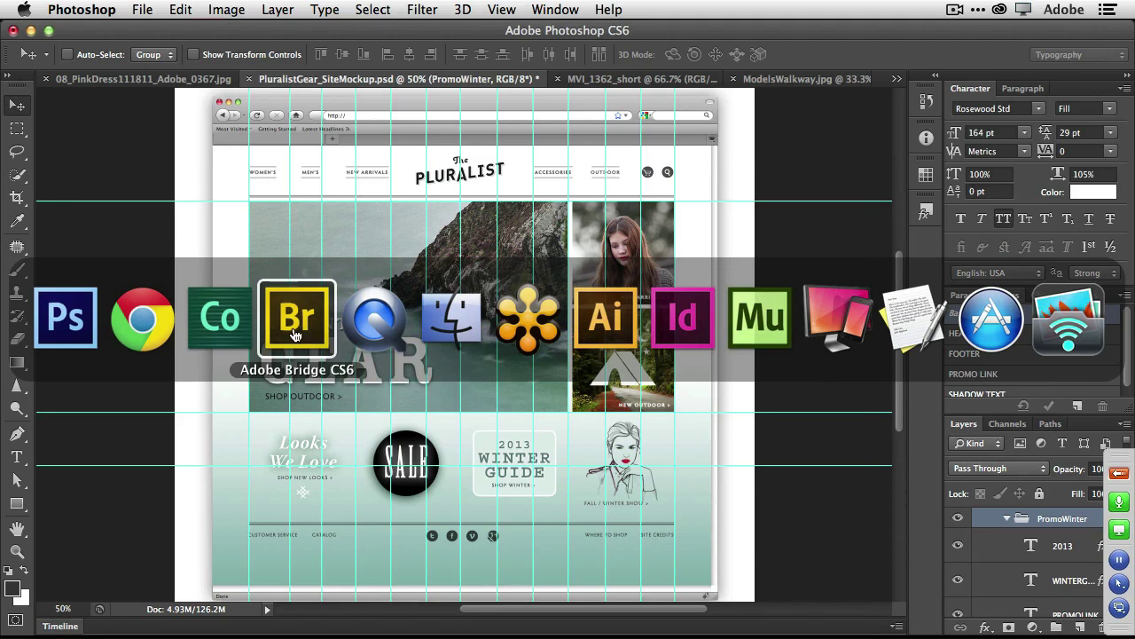
{"action": "left_click", "coordinate": [222, 319]}
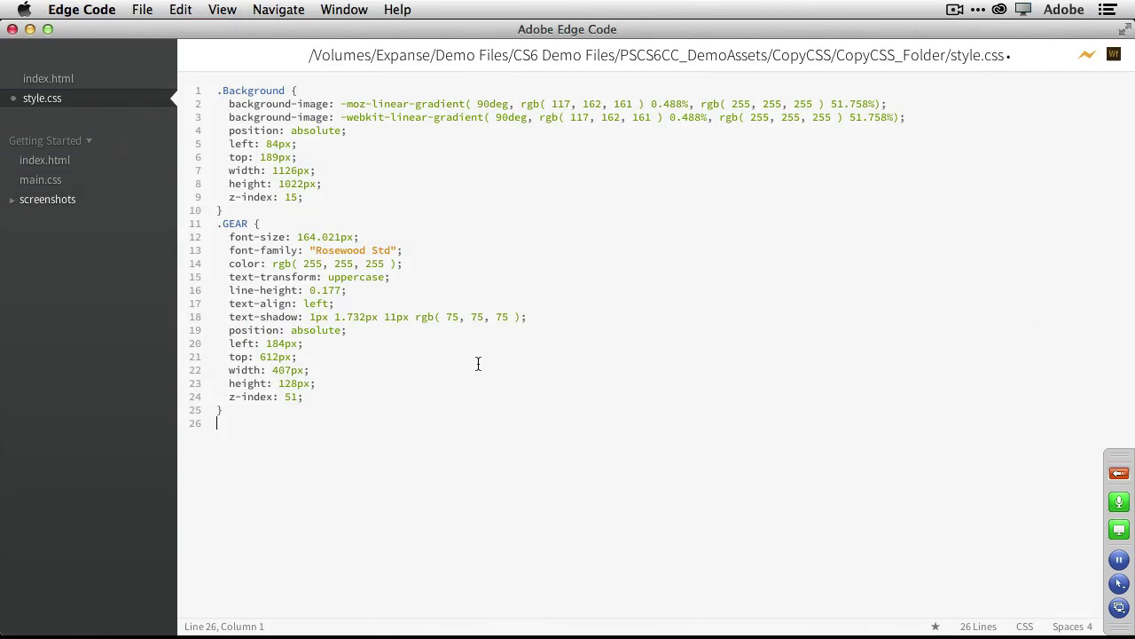
Paste the PromoWinter rules at the end of style.css and switch to Chrome.
{"action": "key", "text": "super+v"}
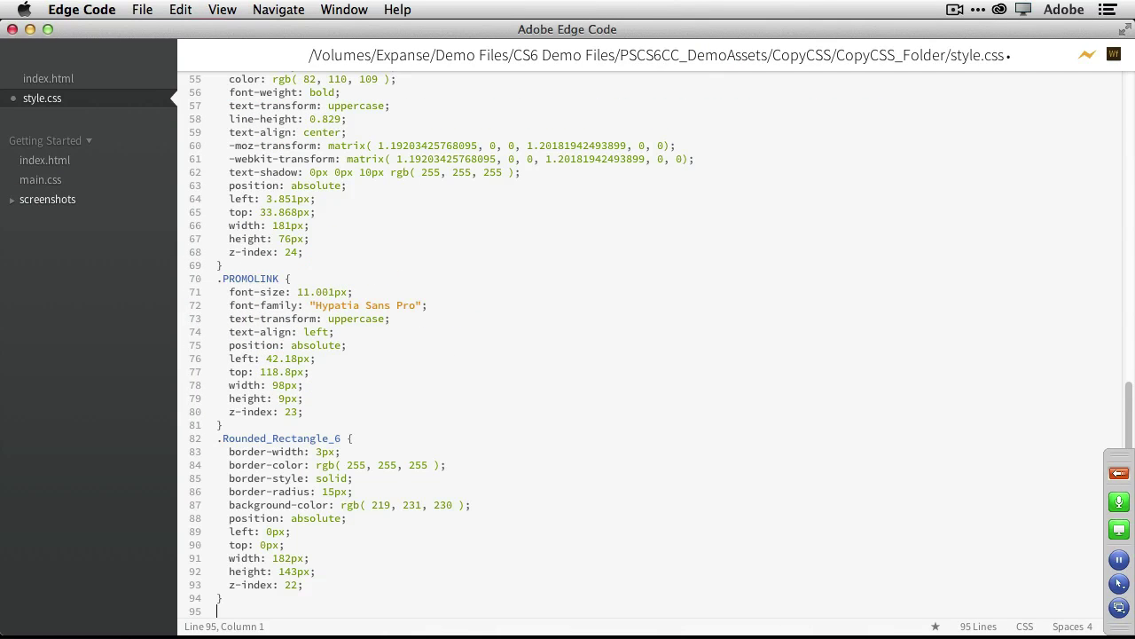
{"action": "key", "text": "super+Tab"}
{"action": "key", "text": "super+Tab"}
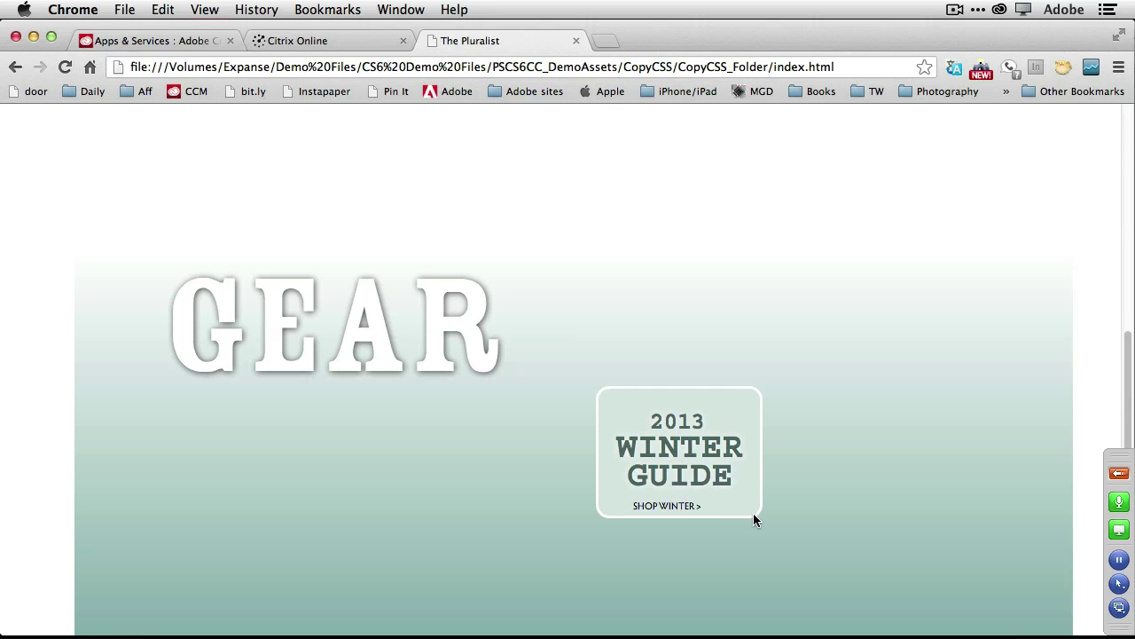
Switch from Chrome to the PluralistHOW.ai brand book in Illustrator.
{"action": "key", "text": "super+Tab"}
{"action": "key", "text": "super+Tab"}
{"action": "key", "text": "super+Tab"}
{"action": "key", "text": "super+Tab"}
{"action": "key", "text": "super+Tab"}
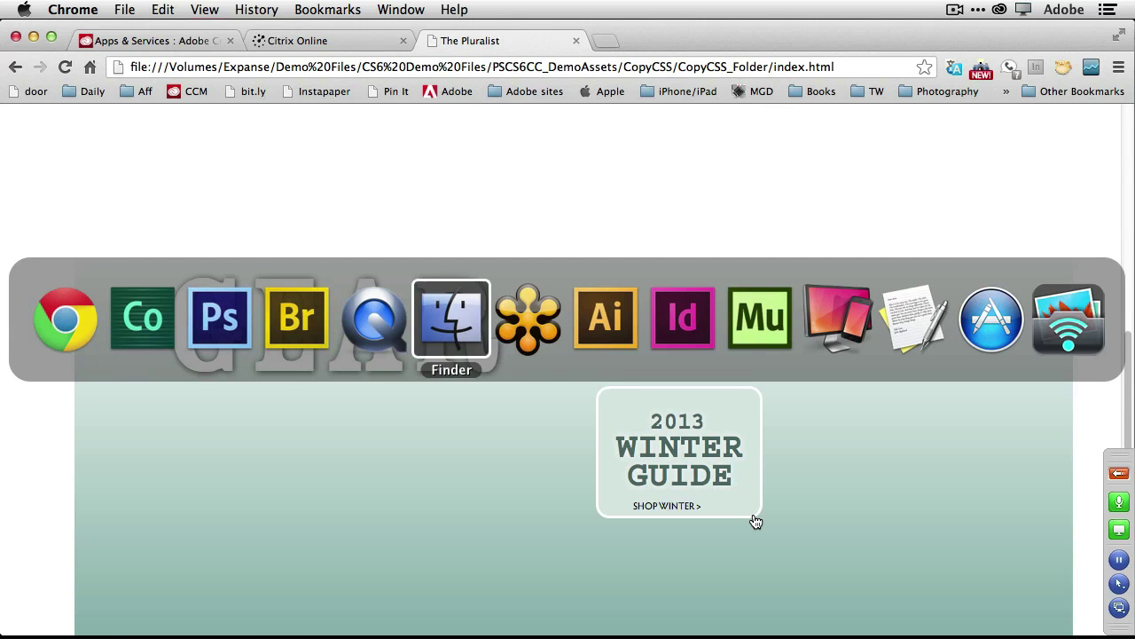
{"action": "key", "text": "super+Tab"}
{"action": "key", "text": "super+Tab"}
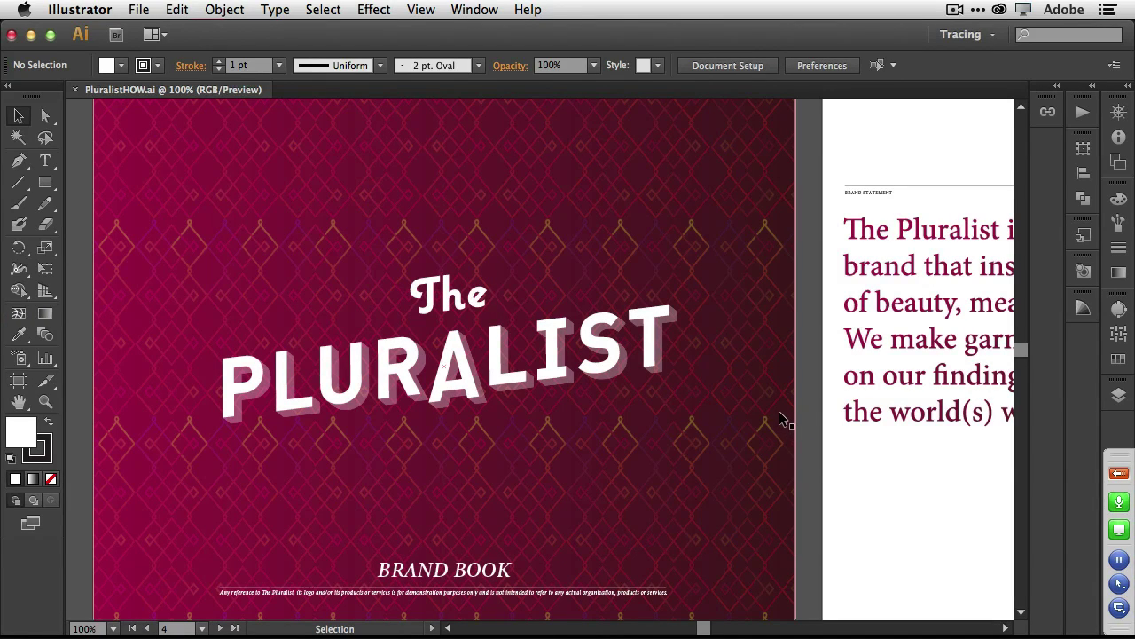
Place greenleaf_med.jpg from the Links folder onto artboard 4.
{"action": "key", "text": "super+minus"}
{"action": "key", "text": "super+minus"}
{"action": "key", "text": "super+minus"}
{"action": "key", "text": "super+minus"}
{"action": "key", "text": "super+minus"}
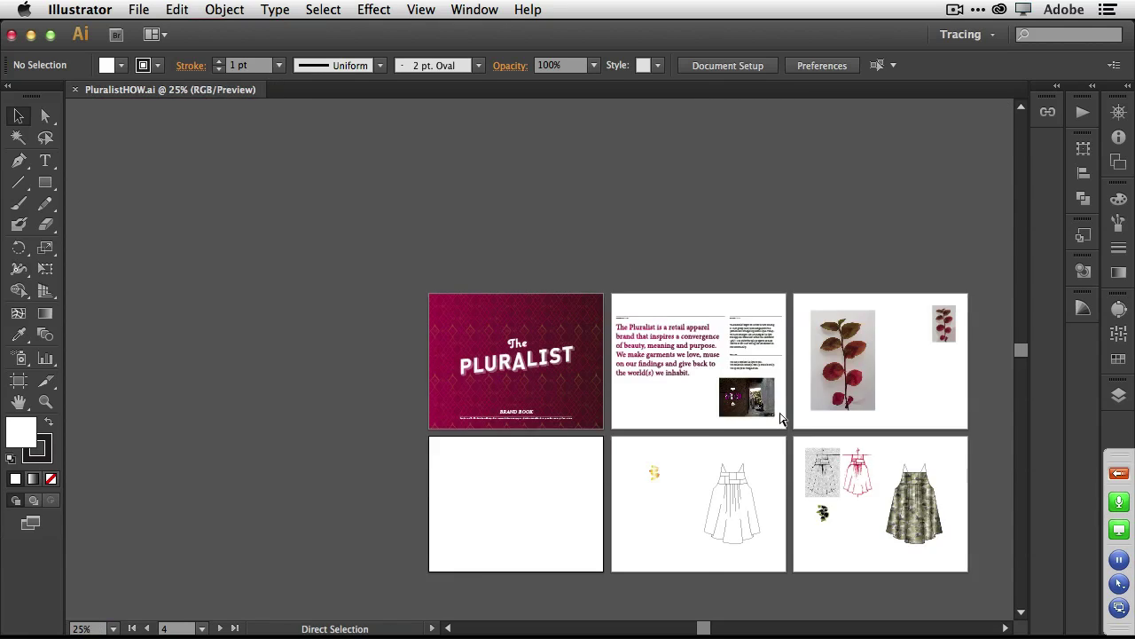
{"action": "key", "text": "super+plus"}
{"action": "key", "text": "super+plus"}
{"action": "key", "text": "super+plus"}
{"action": "key", "text": "super+plus"}
{"action": "key", "text": "super+plus"}
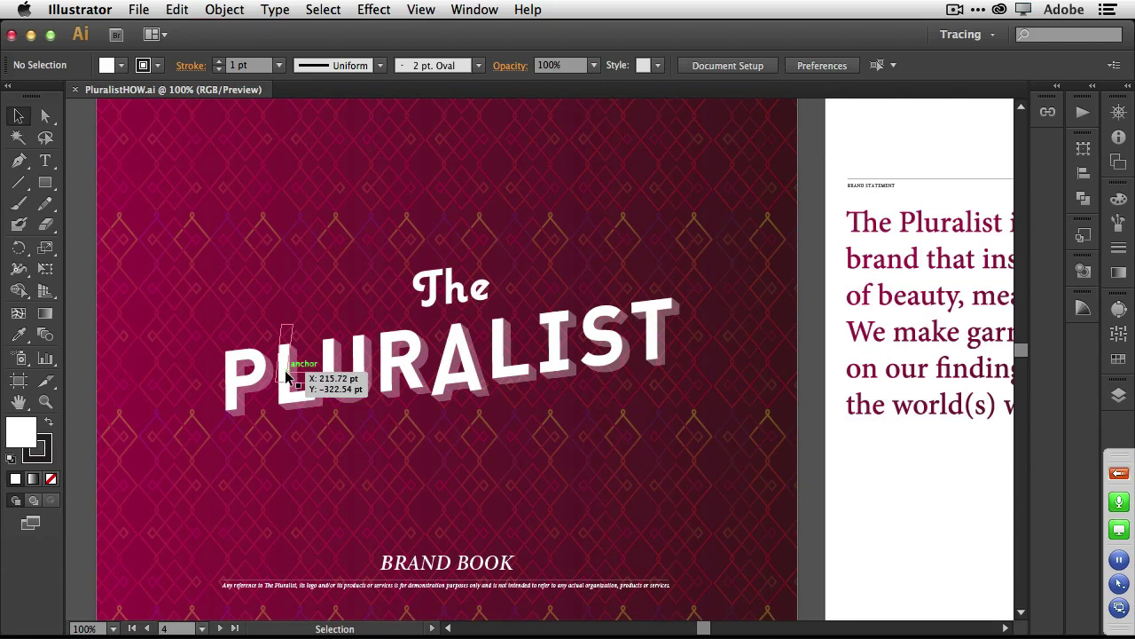
{"action": "scroll", "coordinate": [284, 370], "scroll_direction": "down", "scroll_amount": 10}
{"action": "scroll", "coordinate": [284, 370], "scroll_direction": "down", "scroll_amount": 5}
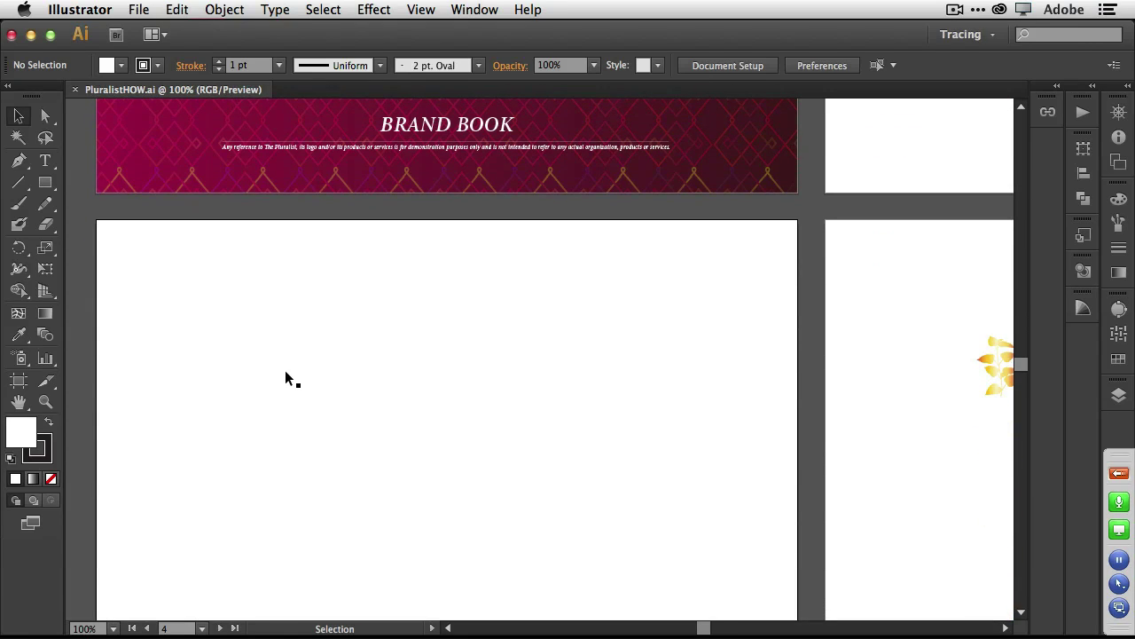
{"action": "scroll", "coordinate": [285, 373], "scroll_direction": "up", "scroll_amount": 3}
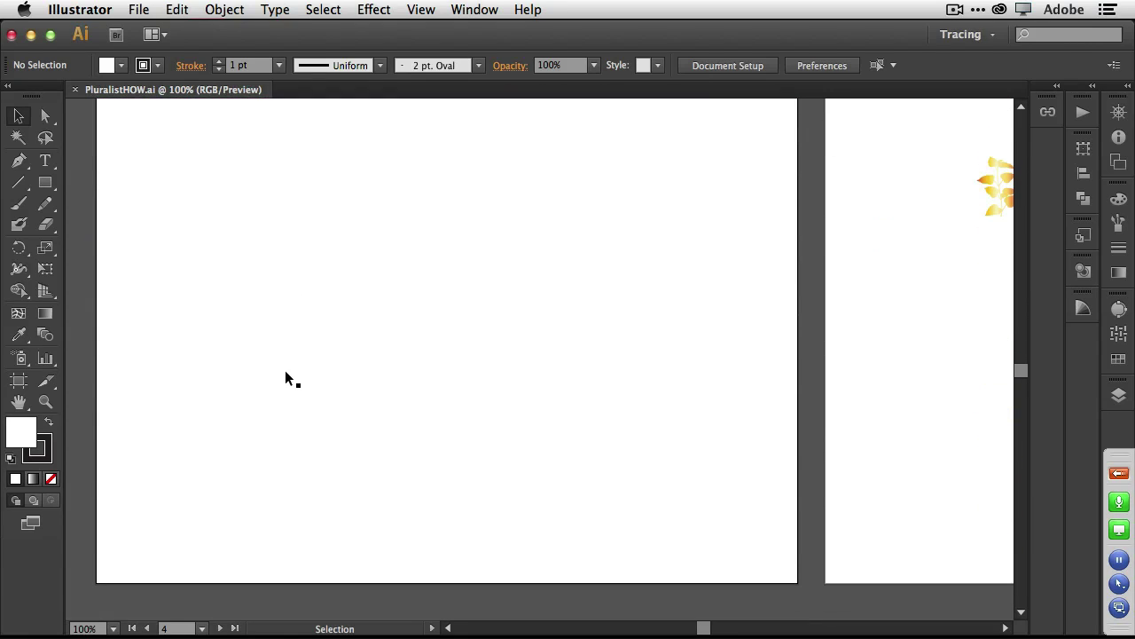
{"action": "left_click", "coordinate": [141, 9]}
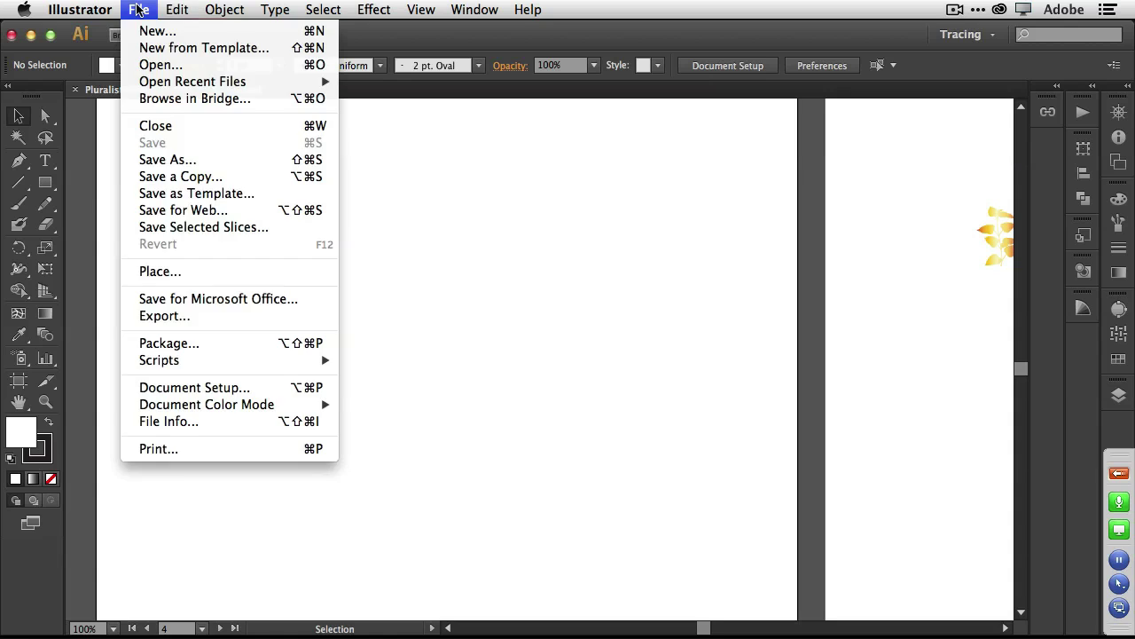
{"action": "left_click", "coordinate": [211, 270]}
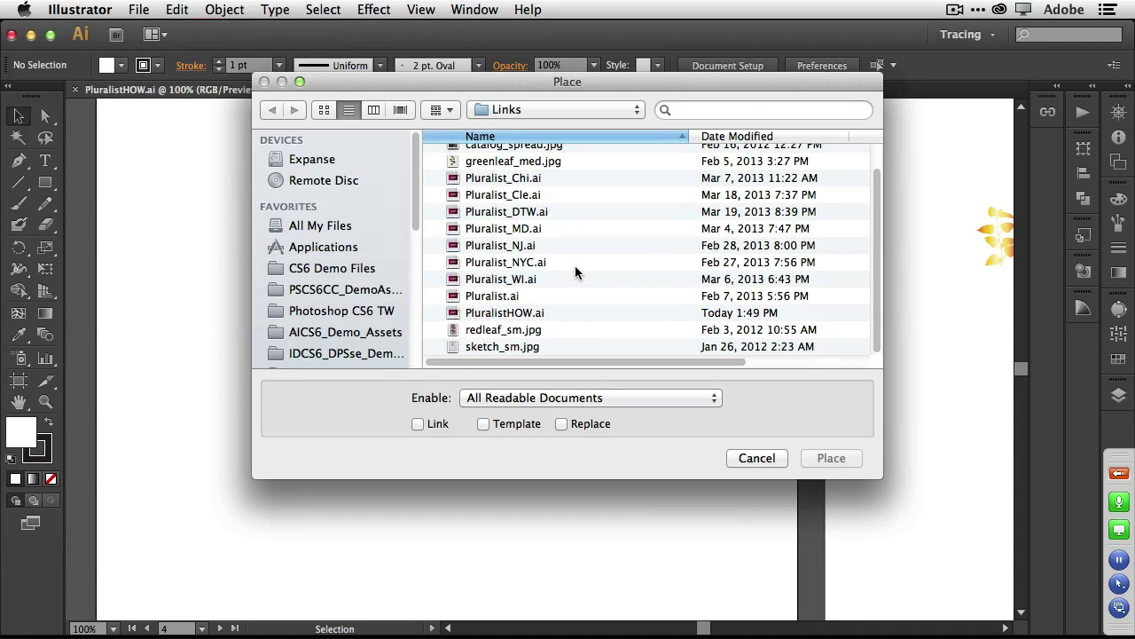
{"action": "scroll", "coordinate": [575, 266], "scroll_direction": "up", "scroll_amount": 2}
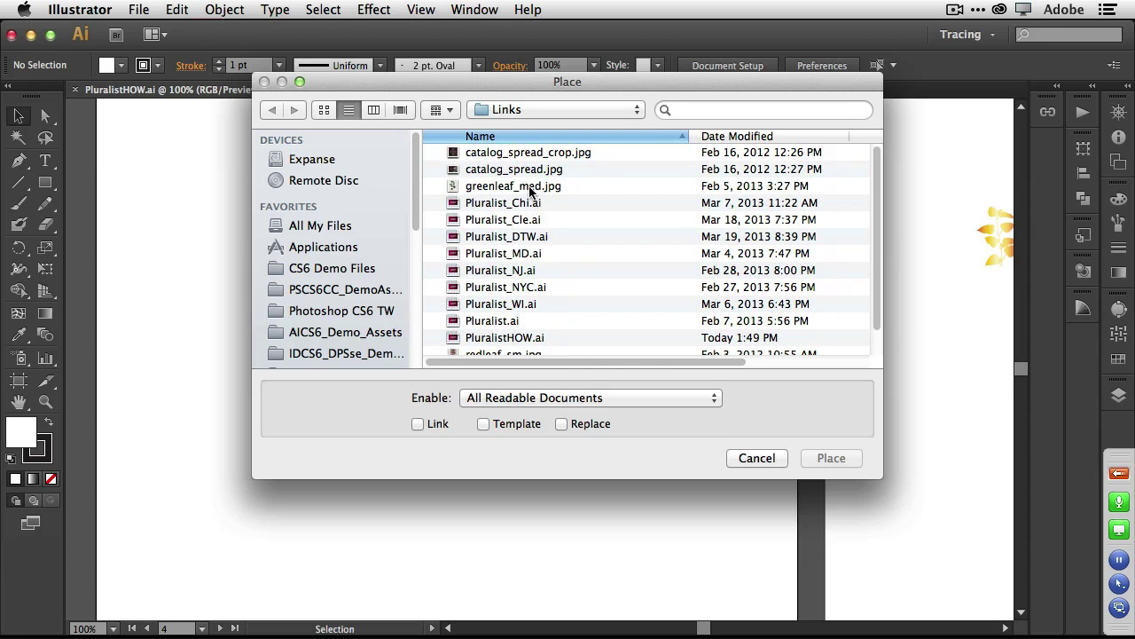
{"action": "left_click", "coordinate": [531, 188]}
{"action": "left_click", "coordinate": [843, 458]}
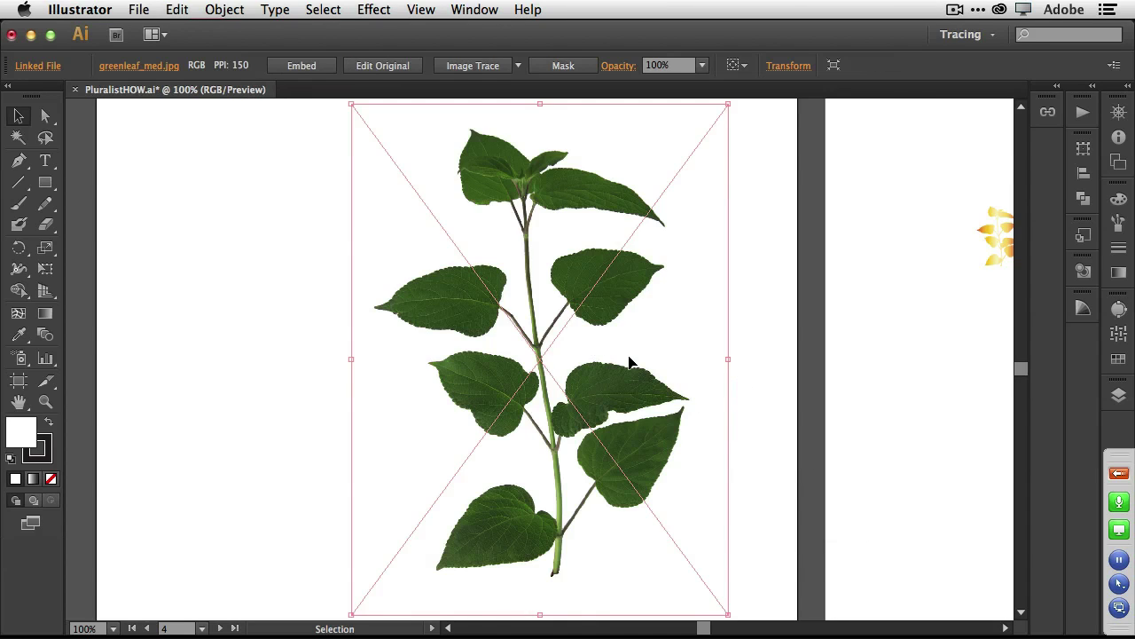
Zoom in to inspect the leaf photo's pixels, then zoom back out.
{"action": "scroll", "coordinate": [629, 362], "scroll_direction": "up", "scroll_amount": 5}
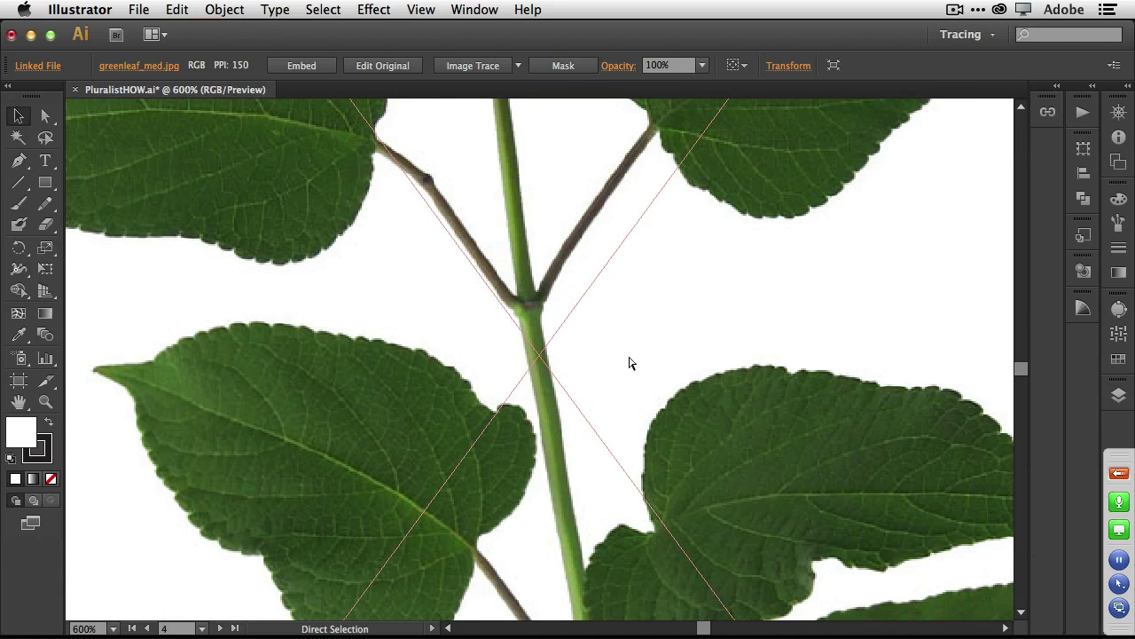
{"action": "scroll", "coordinate": [629, 362], "scroll_direction": "up", "scroll_amount": 6}
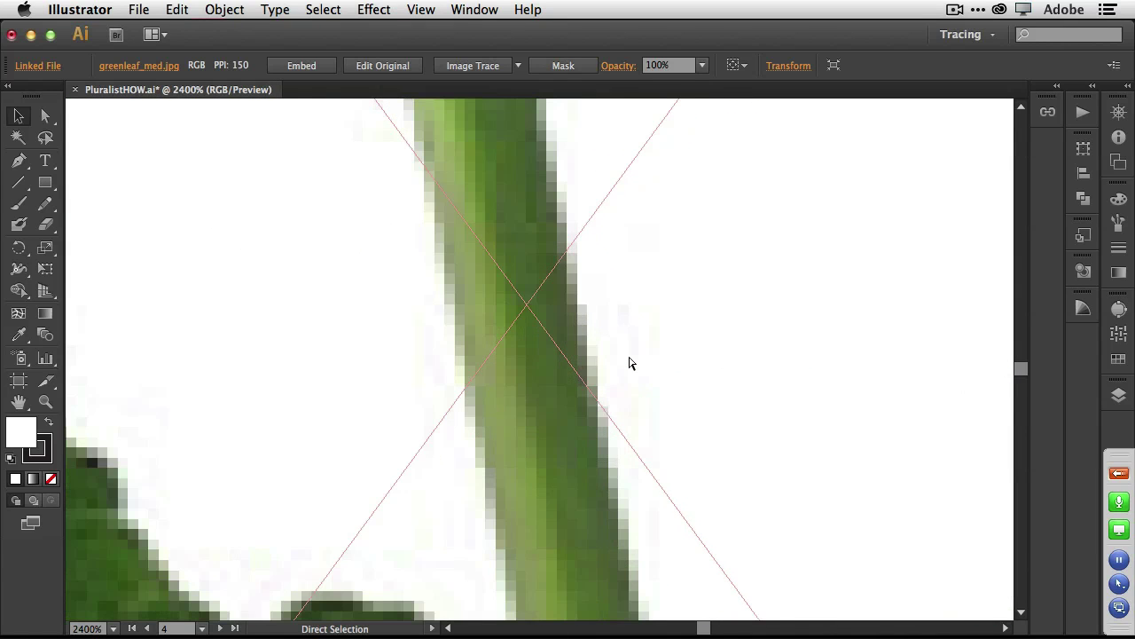
{"action": "scroll", "coordinate": [629, 361], "scroll_direction": "up", "scroll_amount": 1}
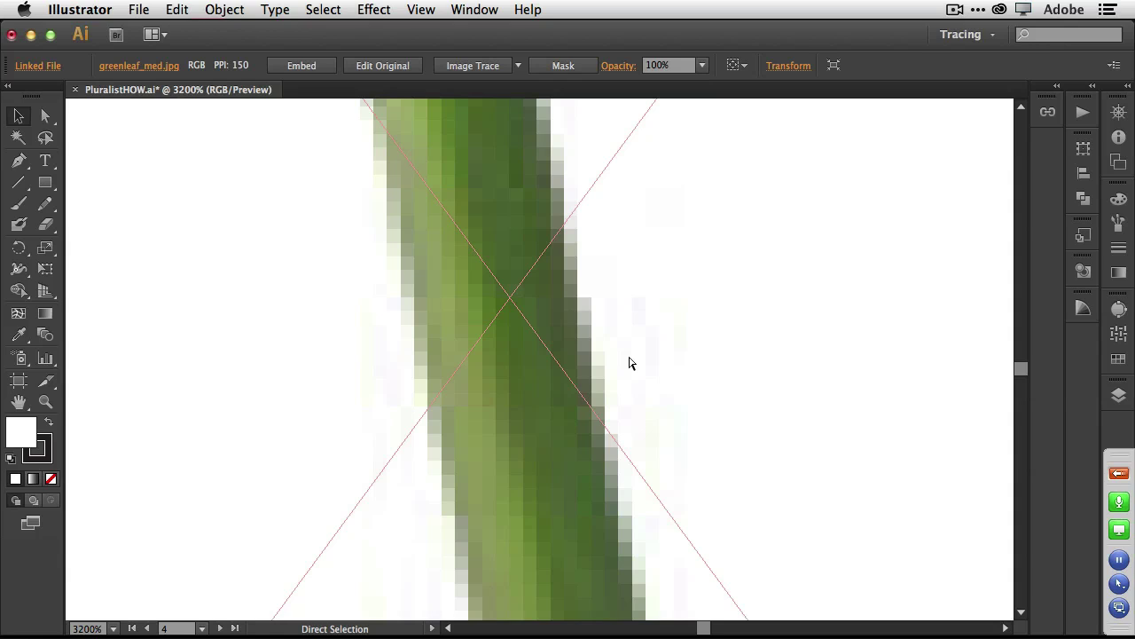
{"action": "scroll", "coordinate": [629, 362], "scroll_direction": "up", "scroll_amount": 2}
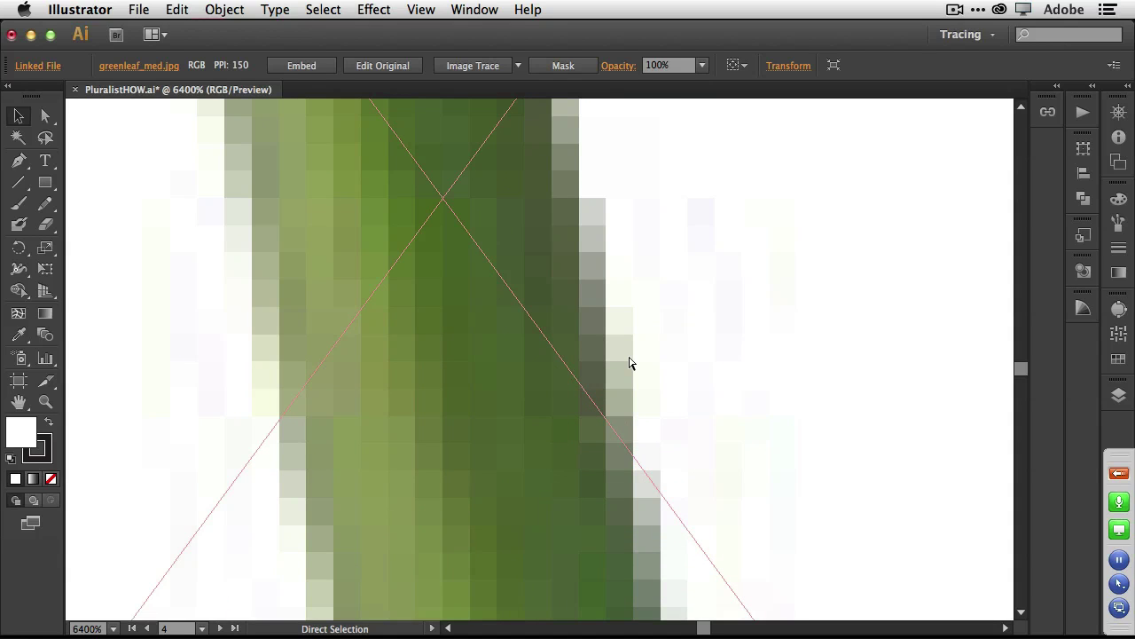
{"action": "scroll", "coordinate": [629, 362], "scroll_direction": "down", "scroll_amount": 6}
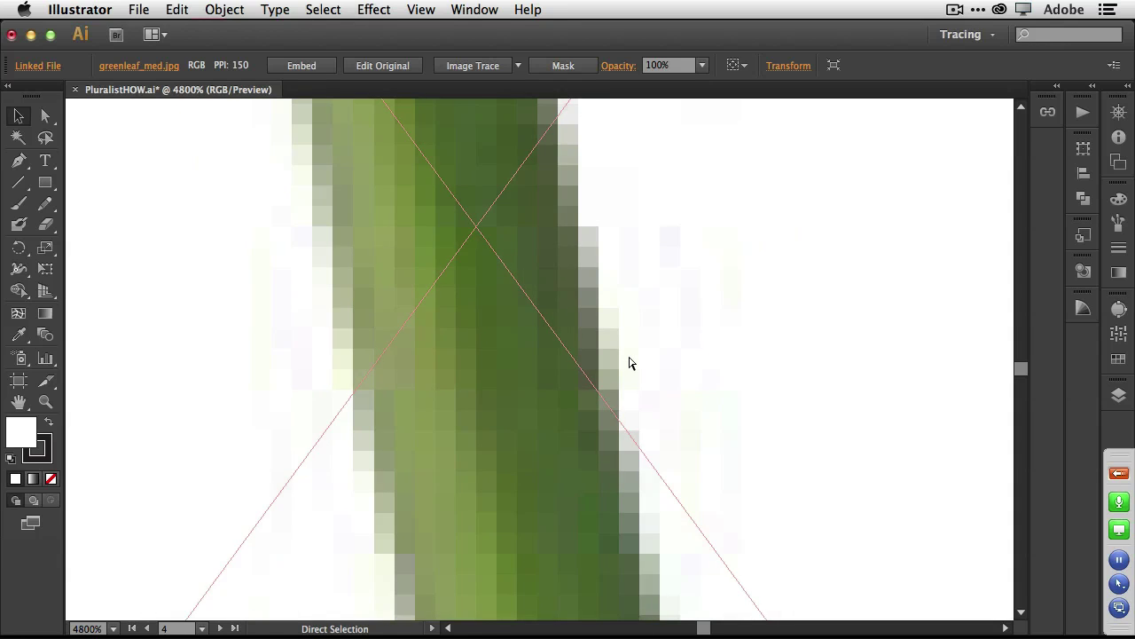
{"action": "scroll", "coordinate": [629, 361], "scroll_direction": "down", "scroll_amount": 5}
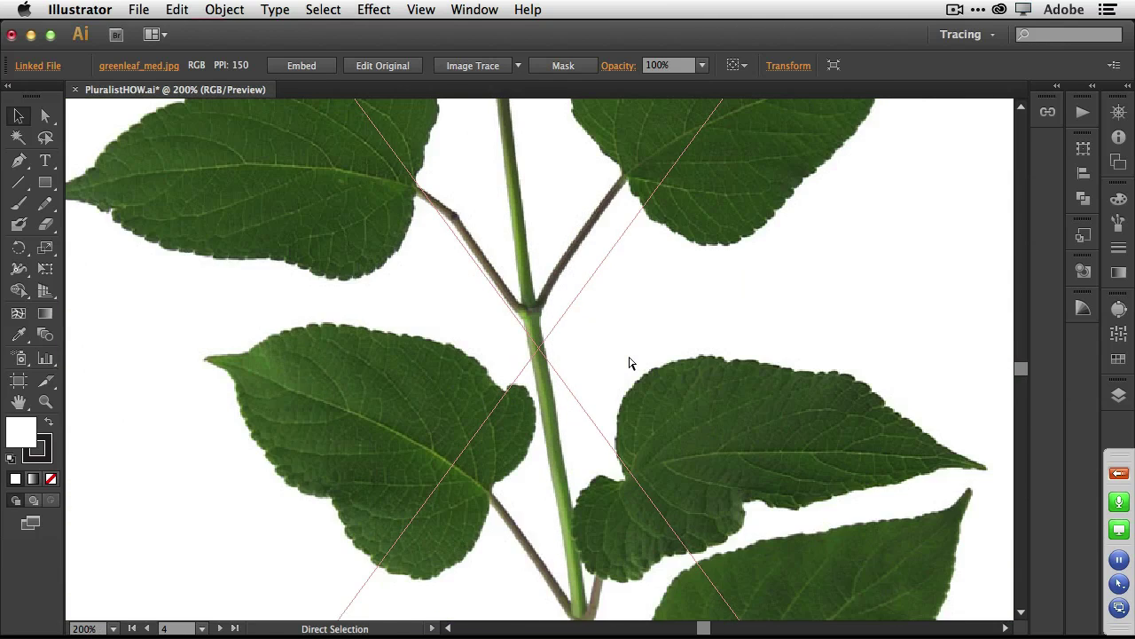
{"action": "key", "text": "v"}
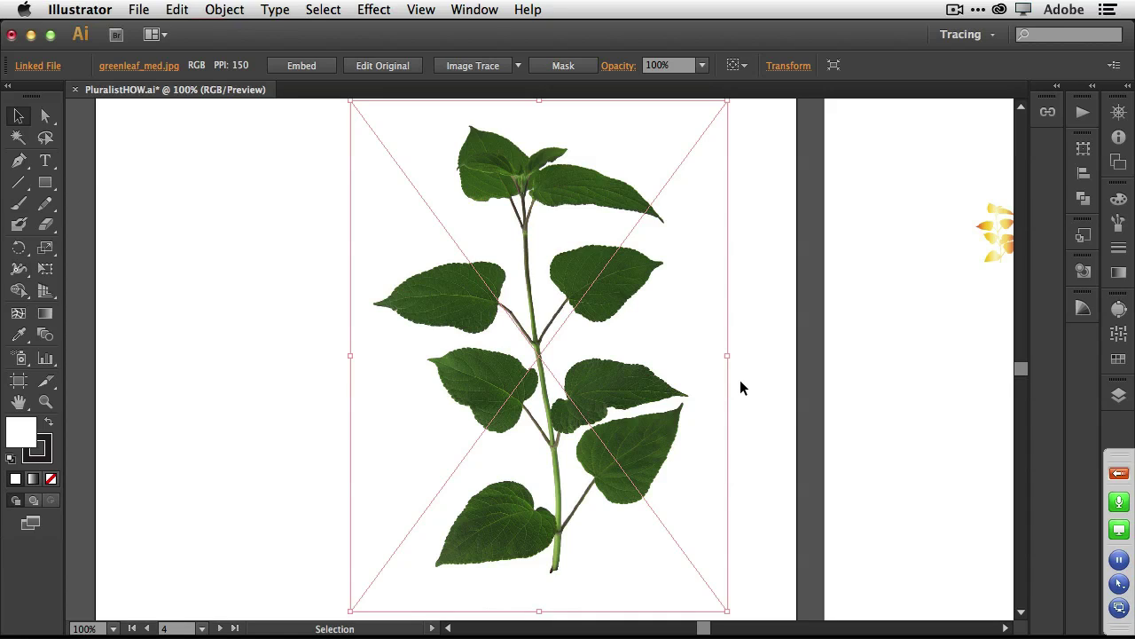
Trace the leaf photo with the Low Fidelity Photo preset and inspect the stem edges.
{"action": "left_click", "coordinate": [1119, 309]}
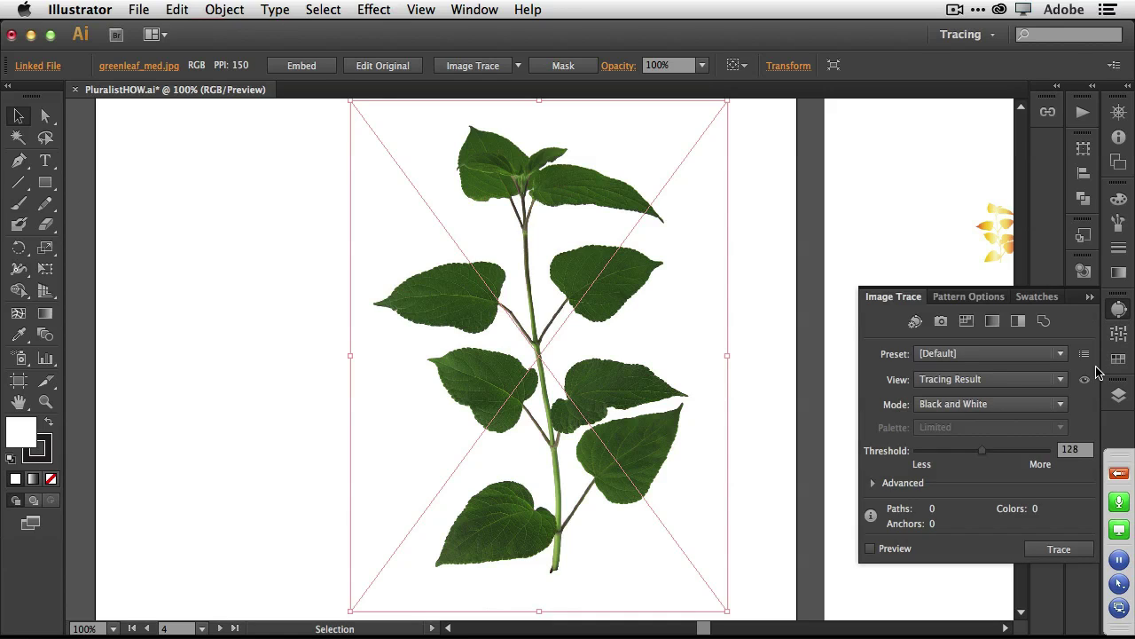
{"action": "left_click", "coordinate": [1012, 355]}
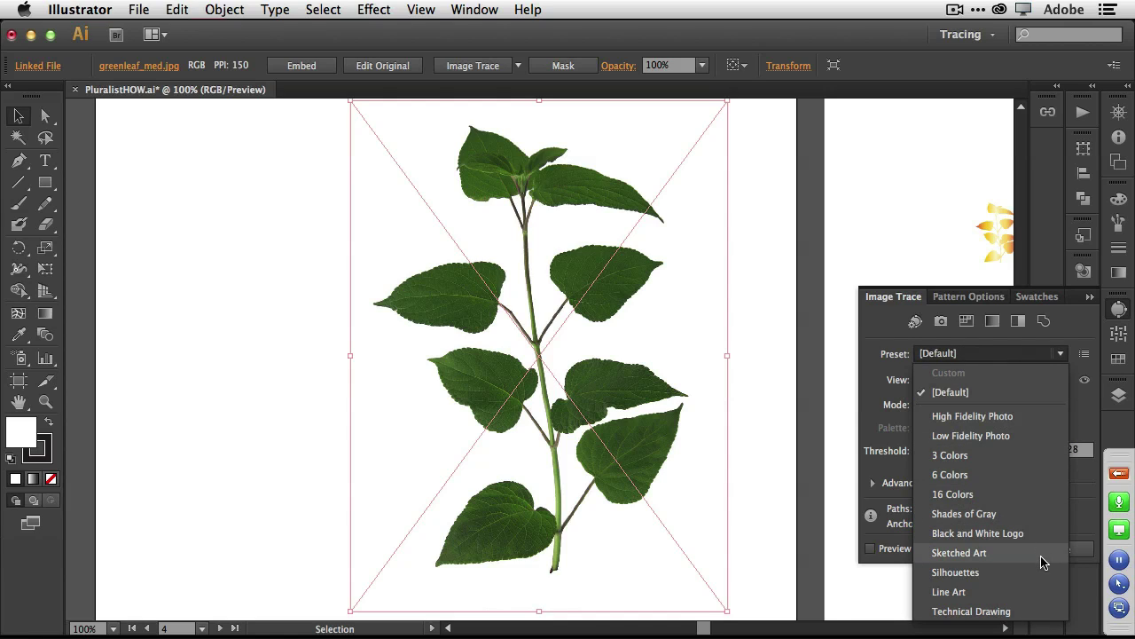
{"action": "left_click", "coordinate": [1020, 437]}
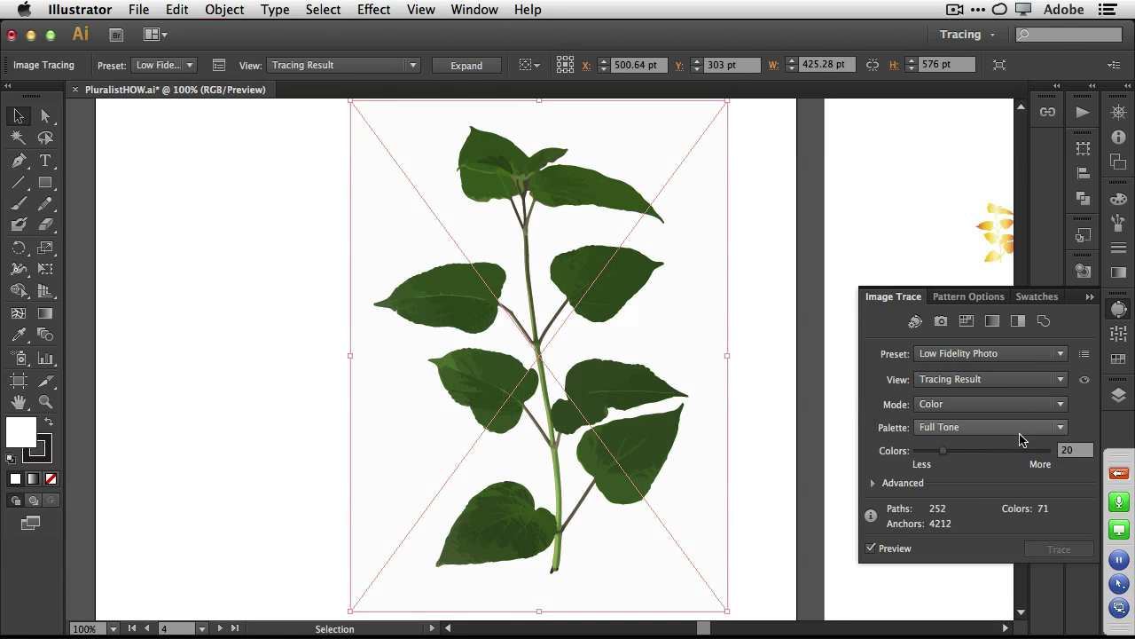
{"action": "key", "text": "a"}
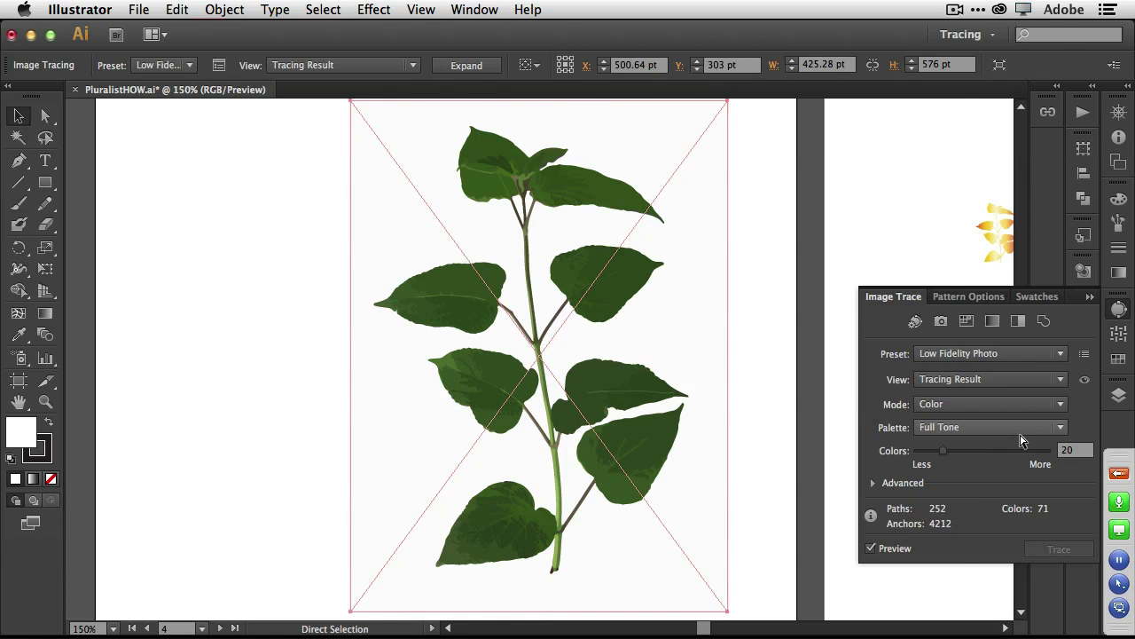
{"action": "key", "text": "super+equal"}
{"action": "key", "text": "super+equal"}
{"action": "key", "text": "super+equal"}
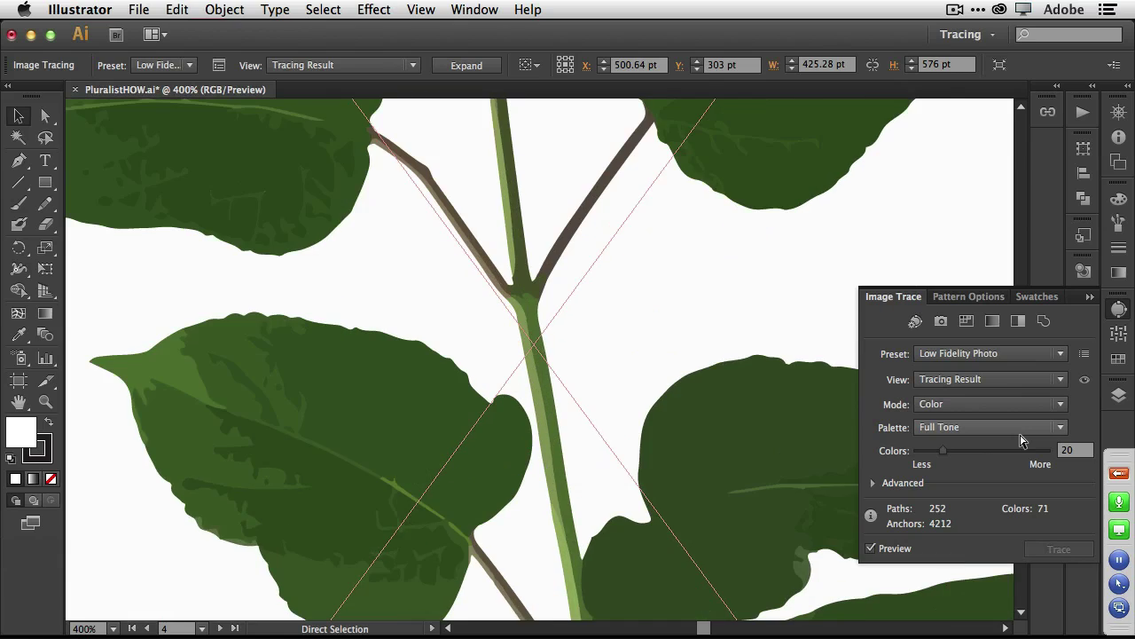
{"action": "key", "text": "super+equal"}
{"action": "key", "text": "super+equal"}
{"action": "key", "text": "super+equal"}
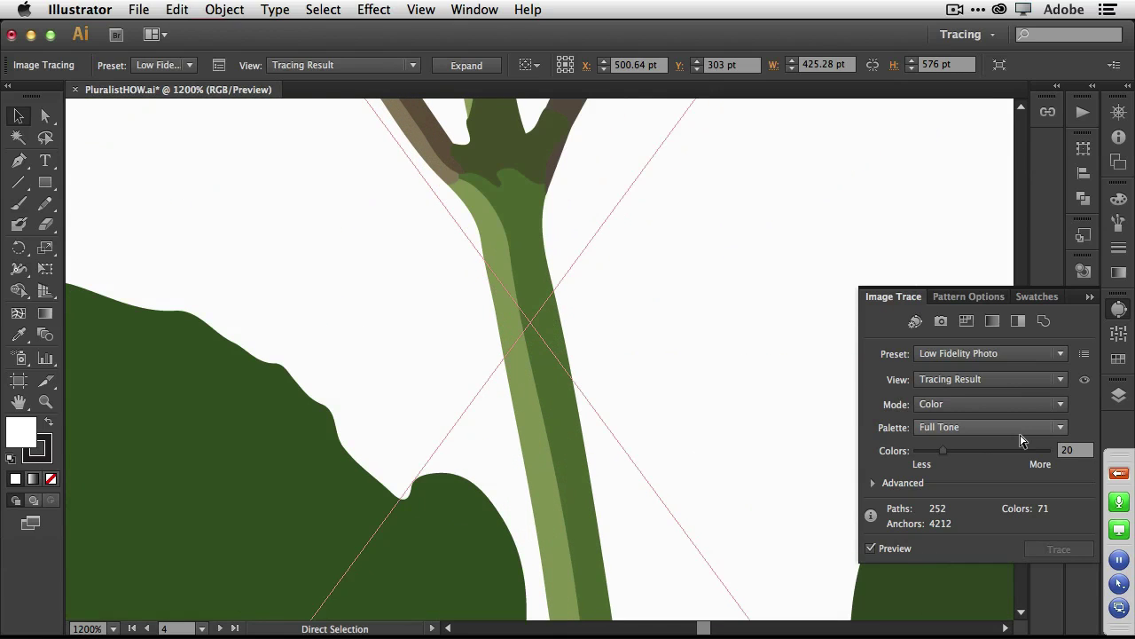
{"action": "key", "text": "v"}
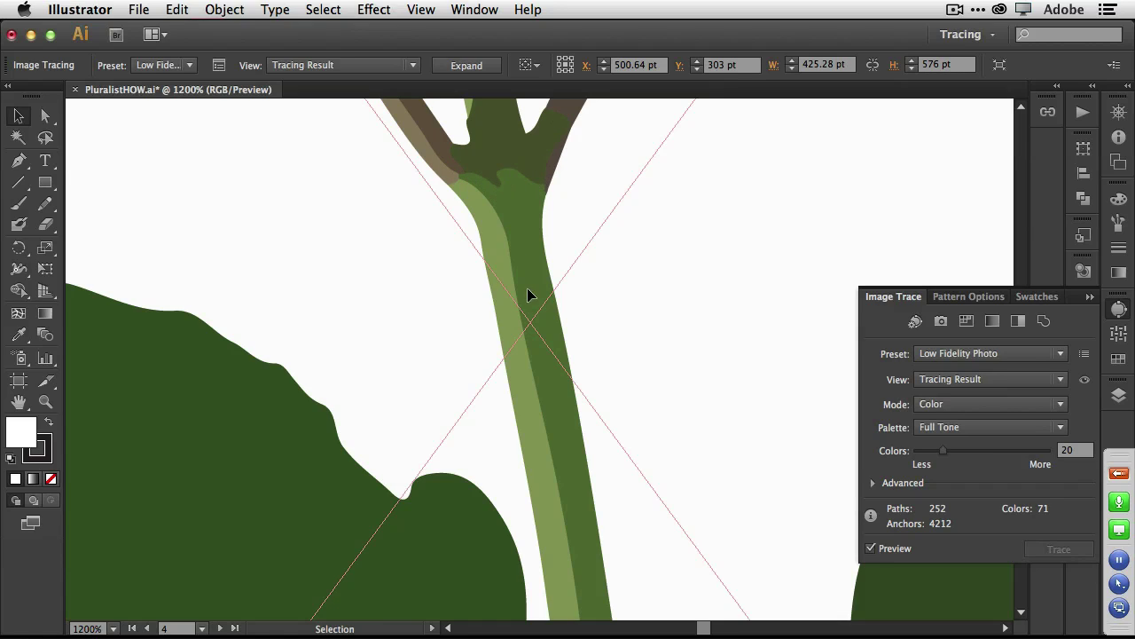
Retrace the leaf with the Silhouettes preset and expand it into vector paths.
{"action": "key", "text": "super"}
{"action": "scroll", "coordinate": [534, 458], "scroll_direction": "down", "scroll_amount": 4}
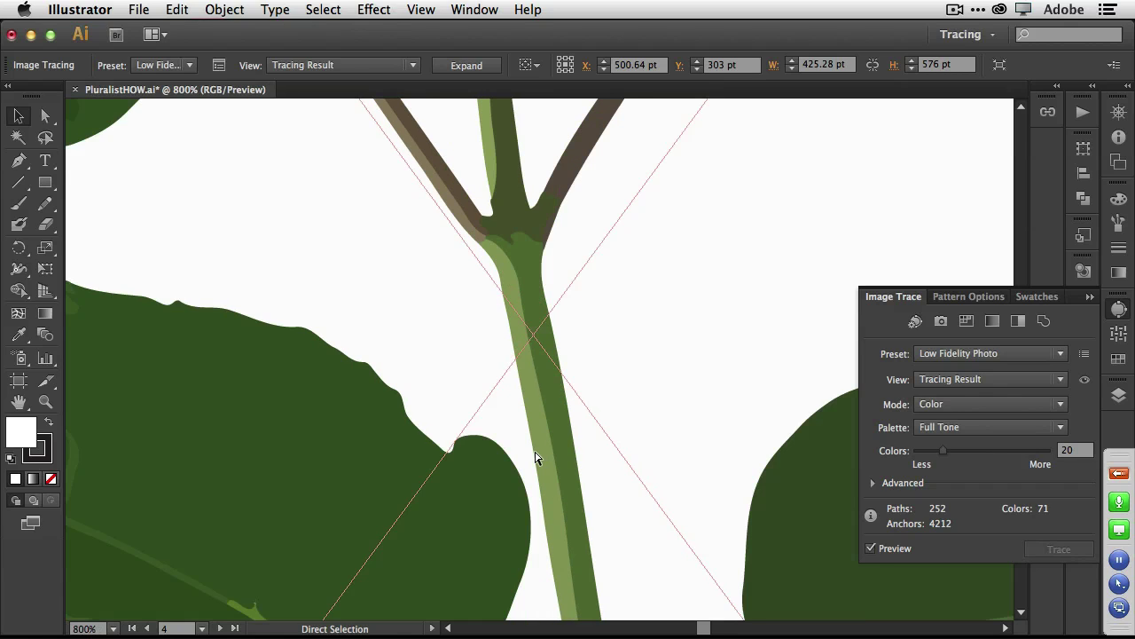
{"action": "scroll", "coordinate": [535, 458], "scroll_direction": "down", "scroll_amount": 2}
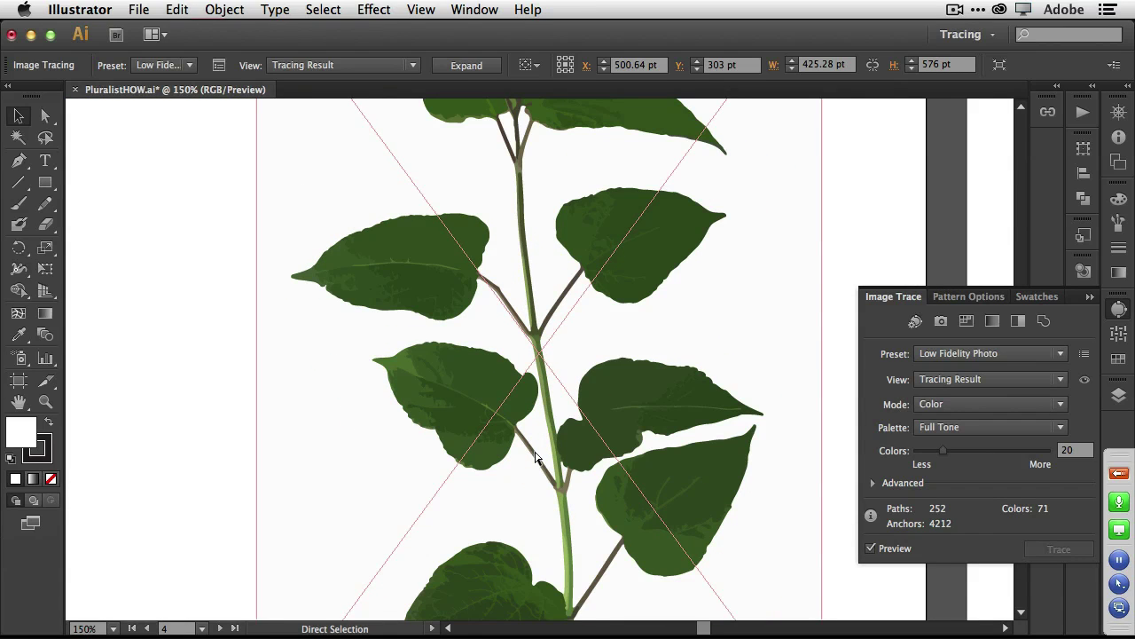
{"action": "scroll", "coordinate": [535, 458], "scroll_direction": "down", "scroll_amount": 1}
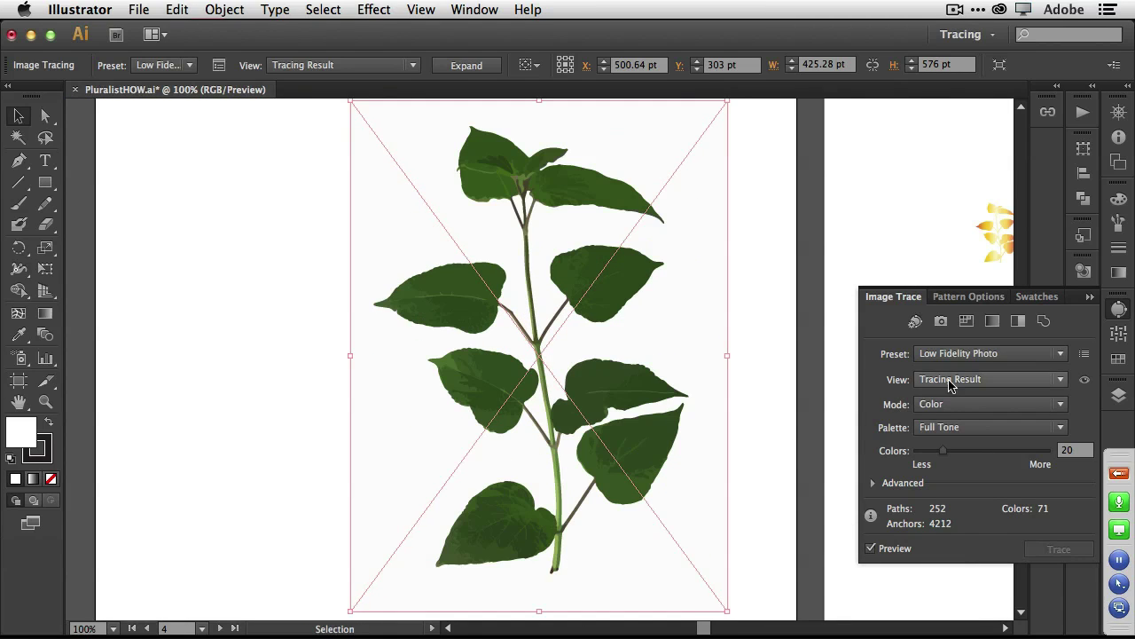
{"action": "left_click", "coordinate": [992, 356]}
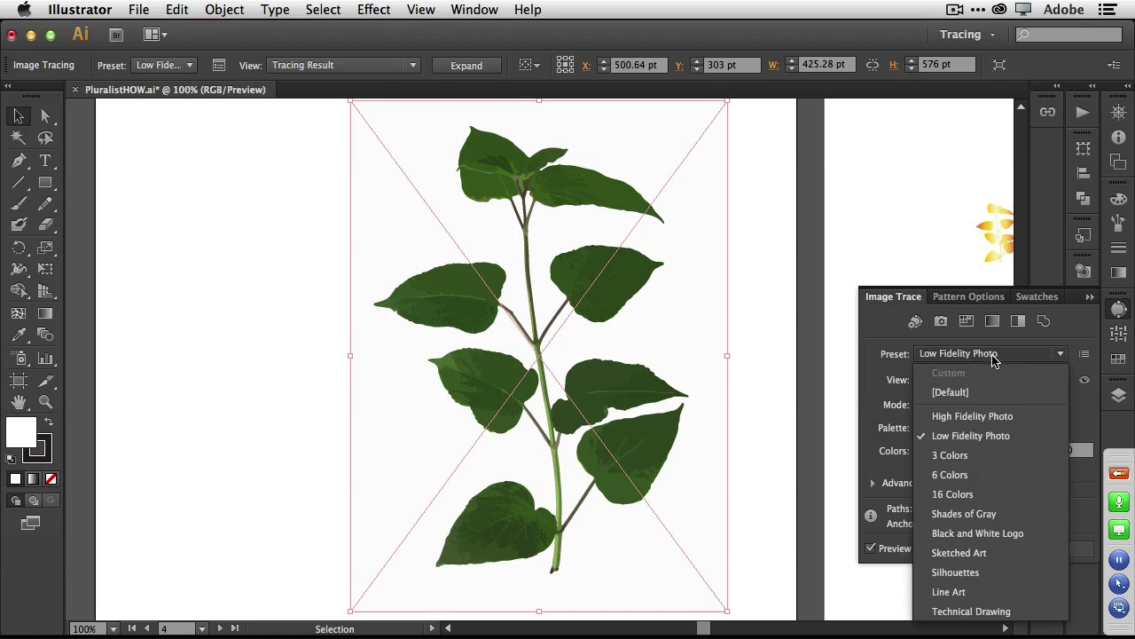
{"action": "left_click", "coordinate": [1017, 574]}
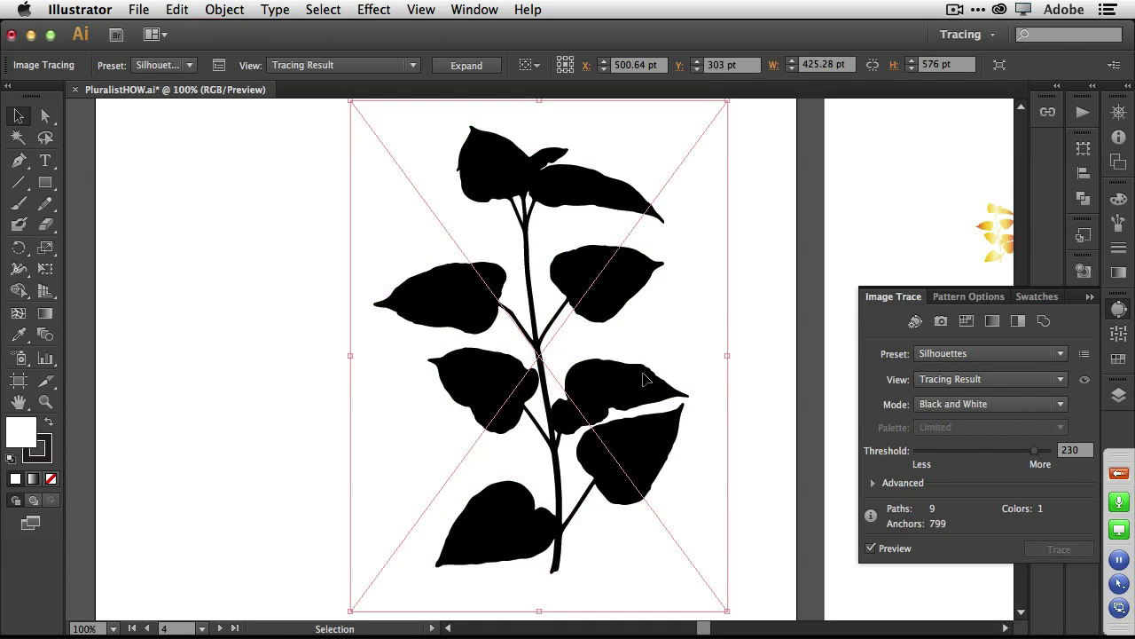
{"action": "left_click", "coordinate": [466, 65]}
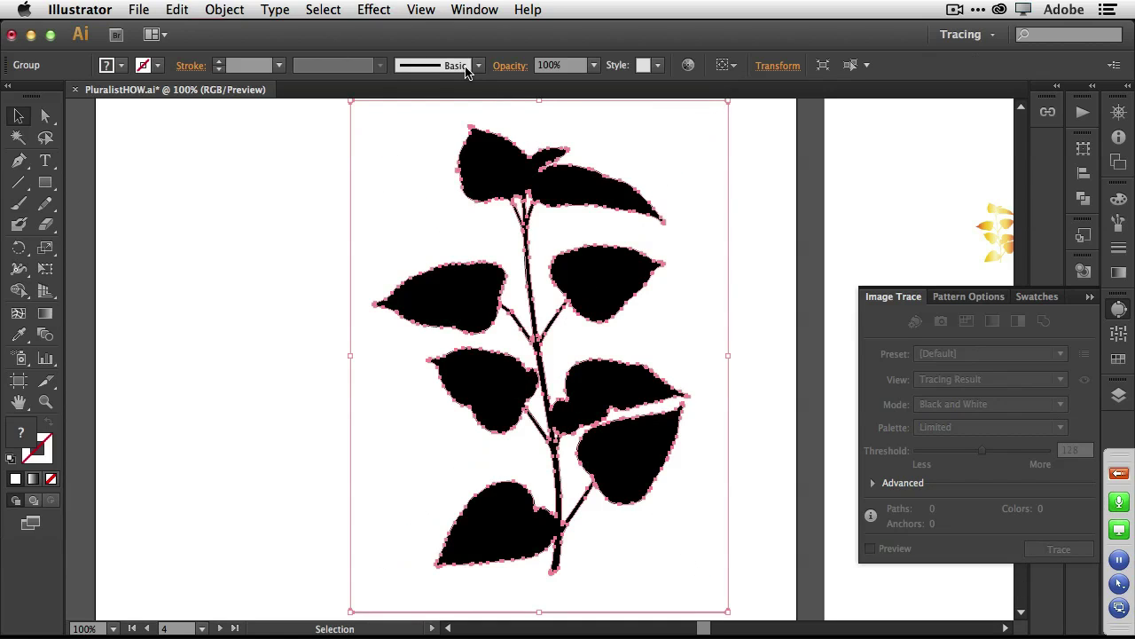
Fill the traced leaf silhouette with dark crimson from the swatches.
{"action": "double_click", "coordinate": [598, 269]}
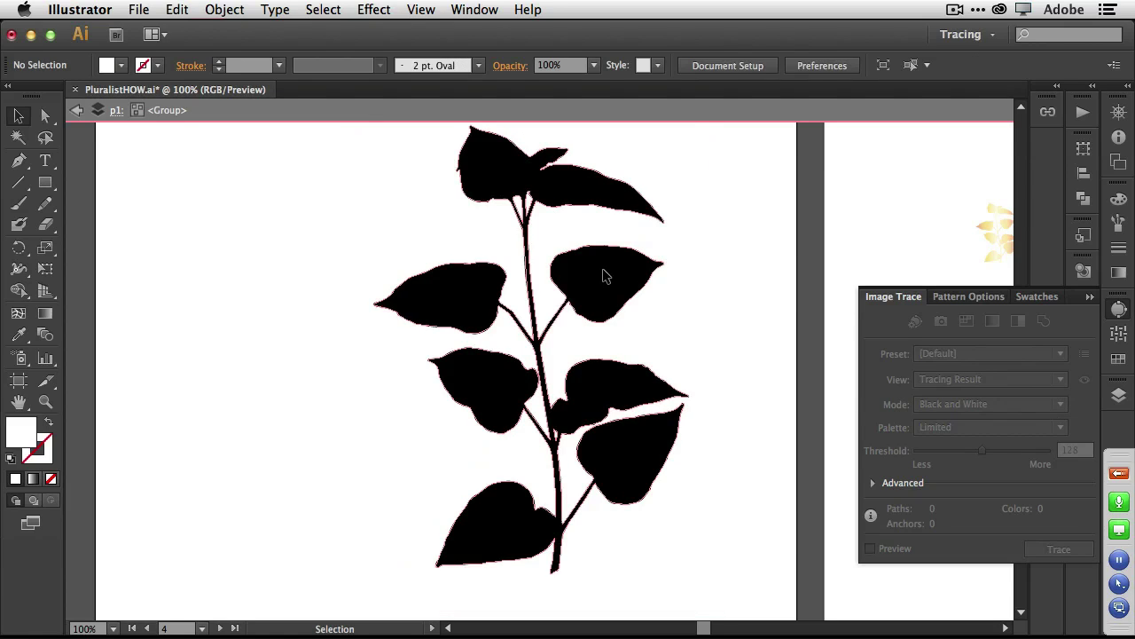
{"action": "left_click", "coordinate": [602, 271]}
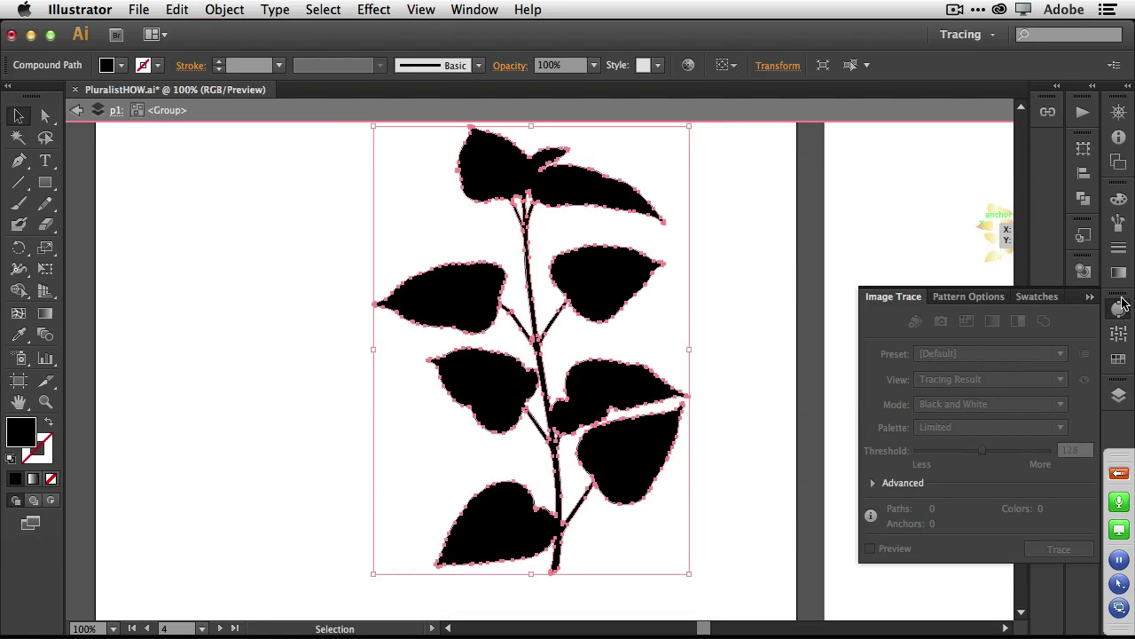
{"action": "left_click", "coordinate": [1121, 305]}
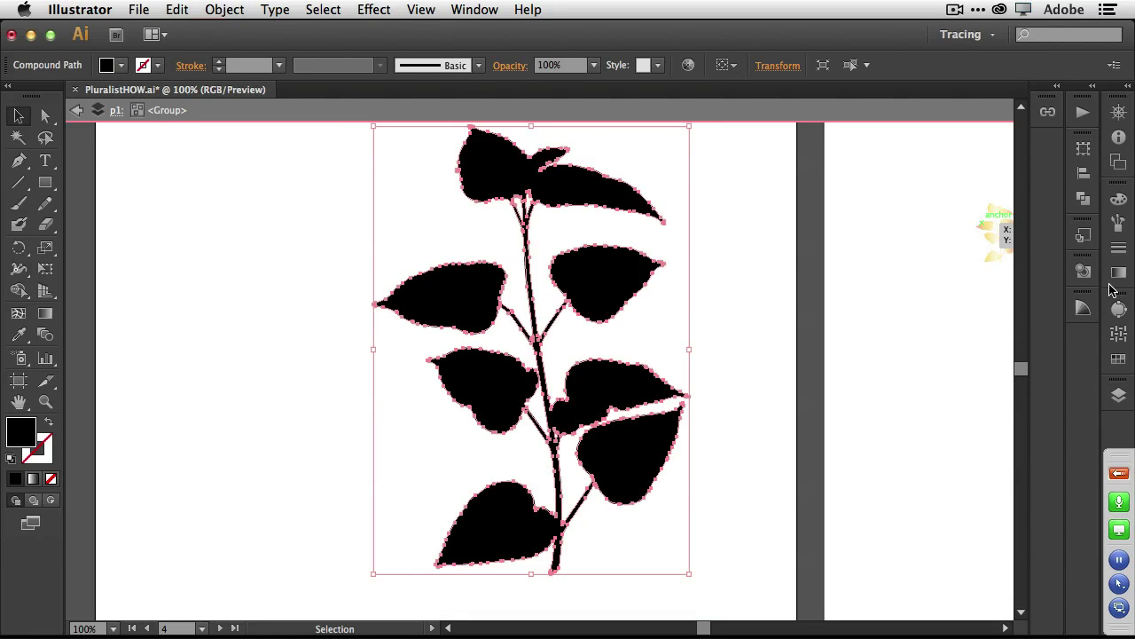
{"action": "left_click", "coordinate": [1118, 360]}
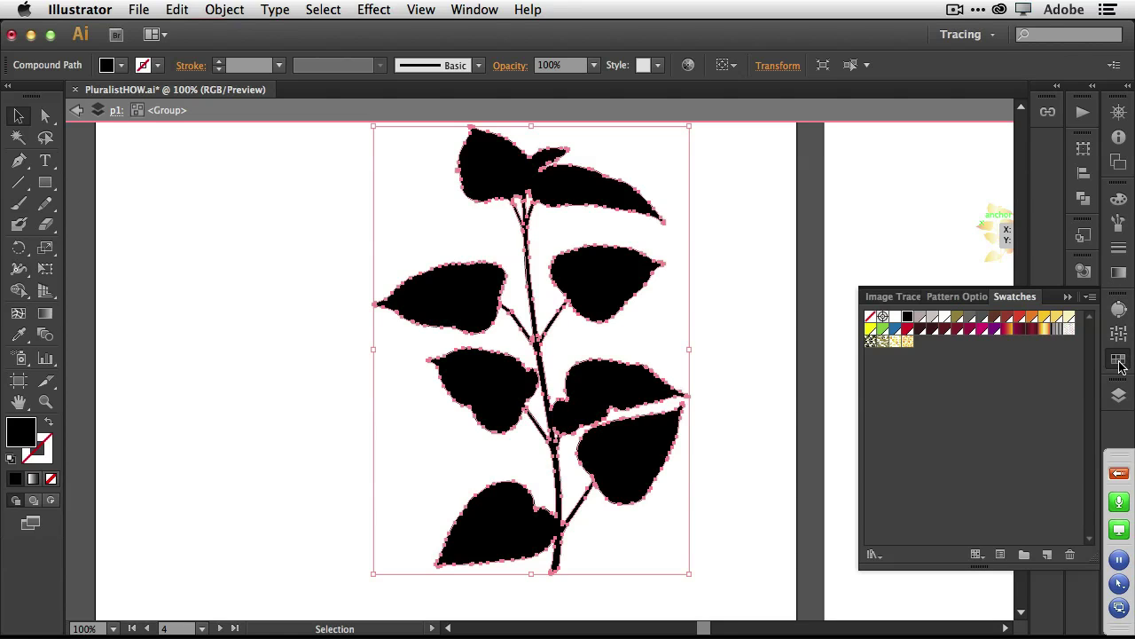
{"action": "left_click", "coordinate": [956, 330]}
{"action": "left_click", "coordinate": [970, 330]}
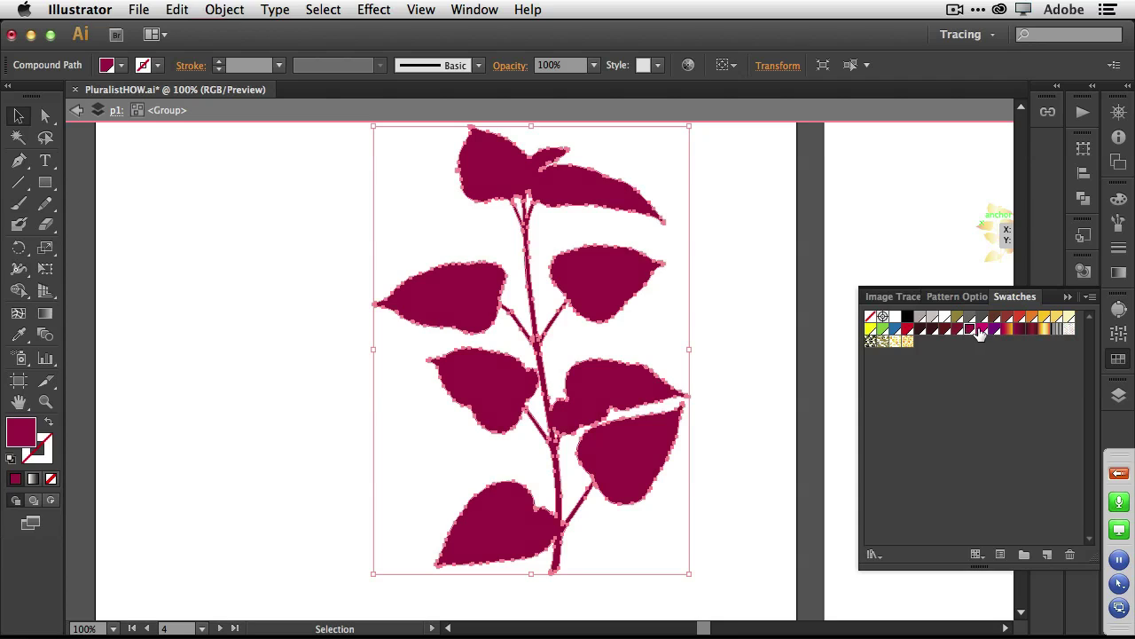
{"action": "left_click", "coordinate": [980, 330]}
{"action": "left_click", "coordinate": [968, 330]}
Scale the leaf sprig down to about half size.
{"action": "left_click_drag", "start_coordinate": [691, 127], "coordinate": [535, 351]}
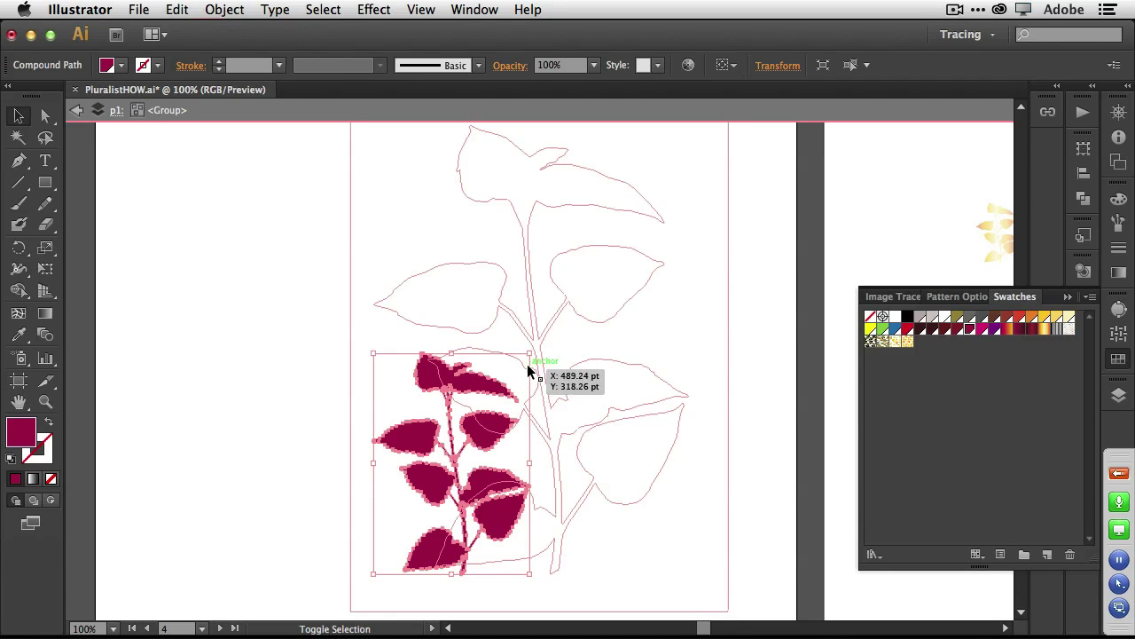
{"action": "left_click_drag", "start_coordinate": [530, 354], "coordinate": [498, 398]}
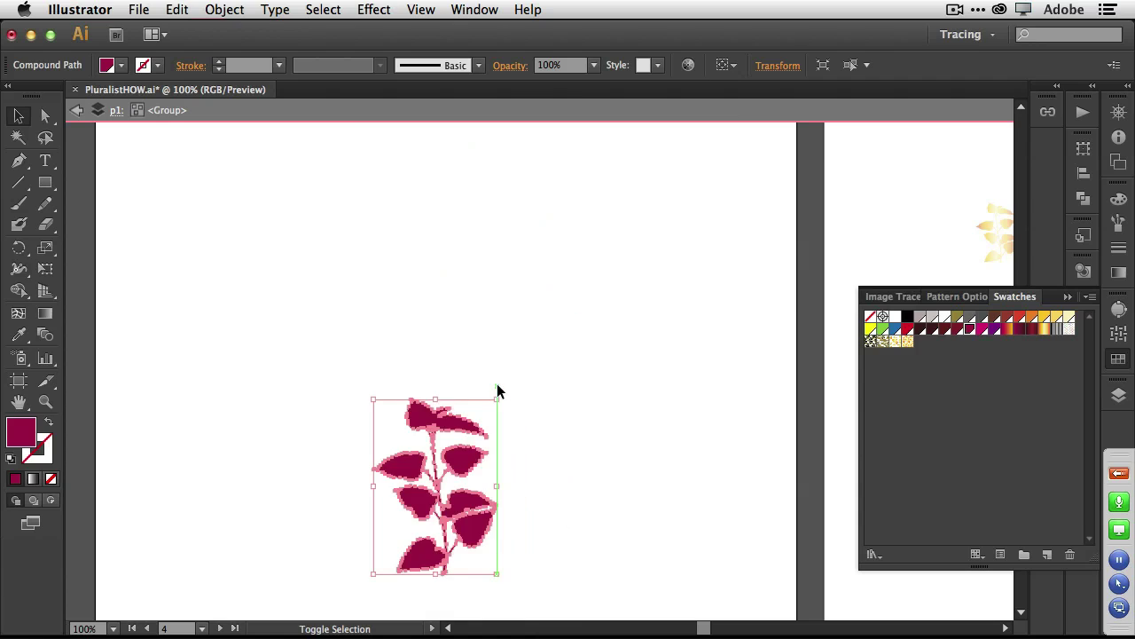
{"action": "left_click", "coordinate": [174, 11]}
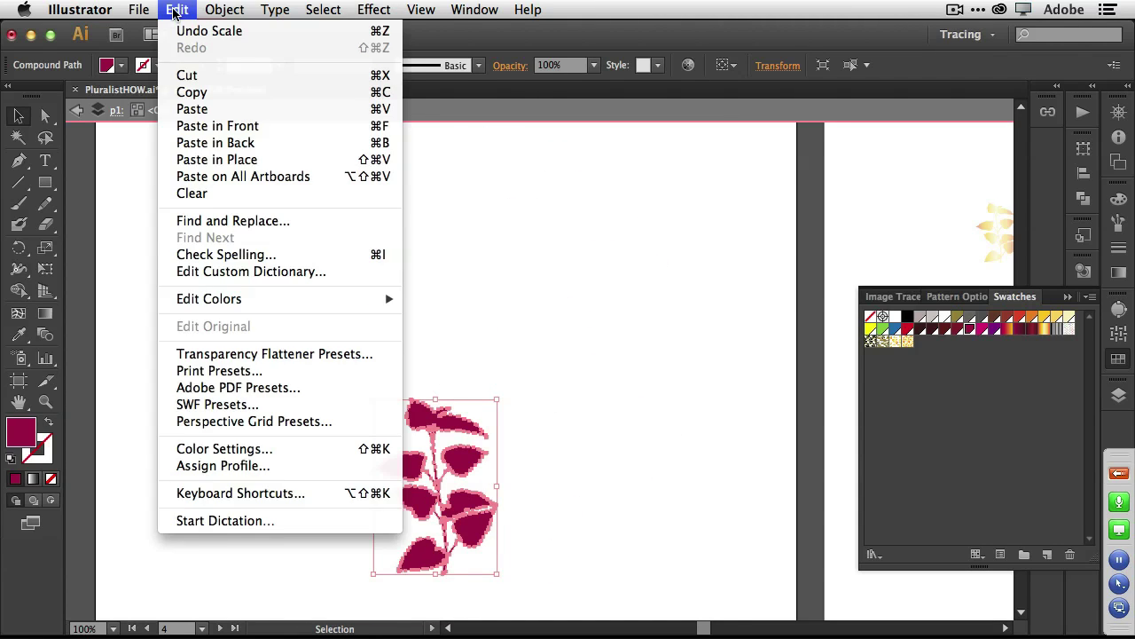
{"action": "mouse_move", "coordinate": [225, 10]}
{"action": "mouse_move", "coordinate": [290, 363]}
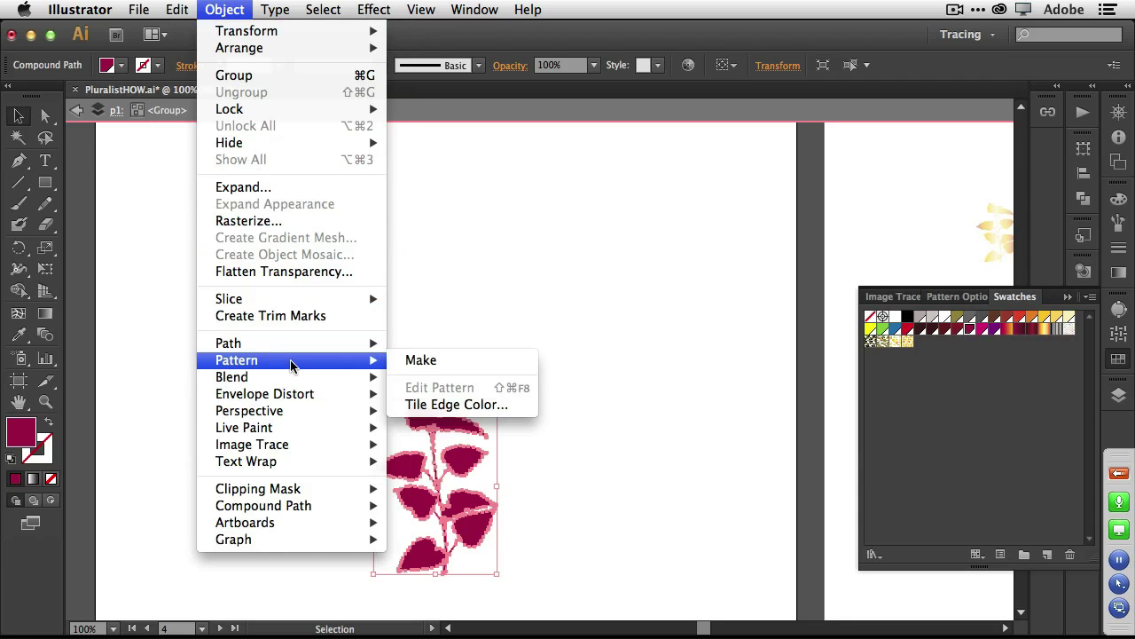
Make a pattern from the sprig and add a copy rotated 45° at 30% opacity.
{"action": "left_click", "coordinate": [421, 361]}
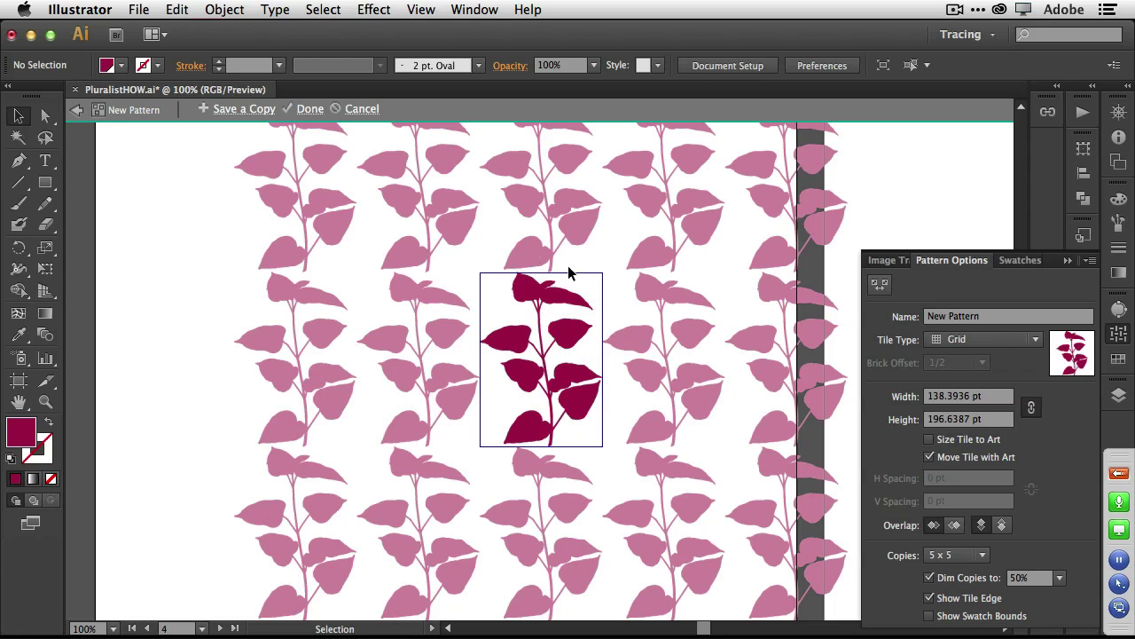
{"action": "left_click", "coordinate": [566, 338]}
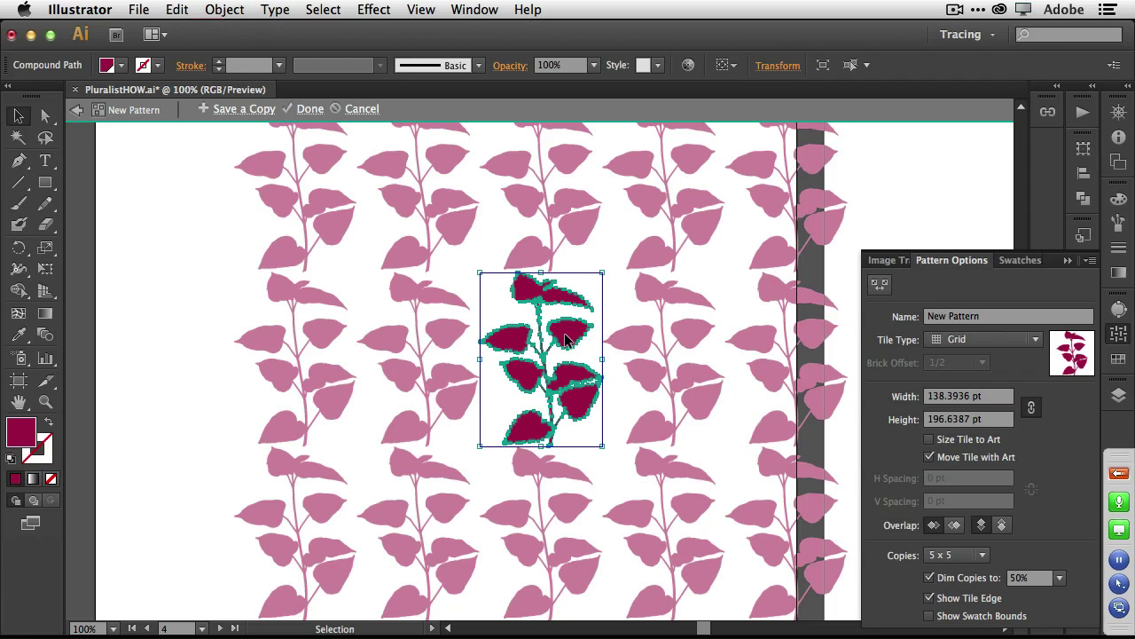
{"action": "left_click_drag", "start_coordinate": [568, 339], "coordinate": [592, 408]}
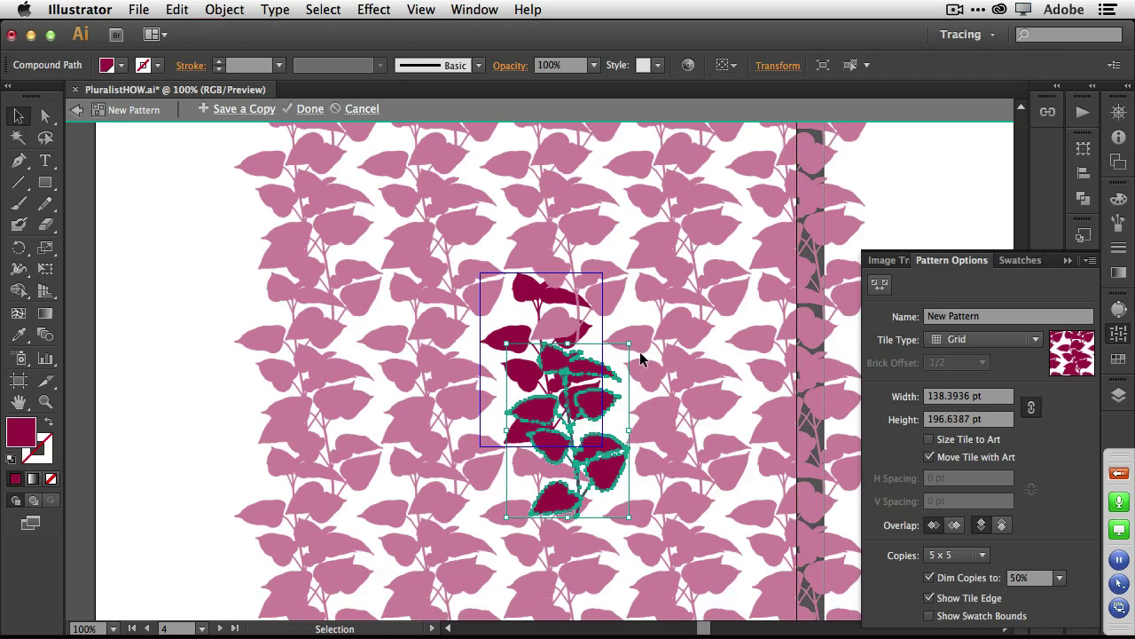
{"action": "left_click_drag", "start_coordinate": [637, 341], "coordinate": [557, 297]}
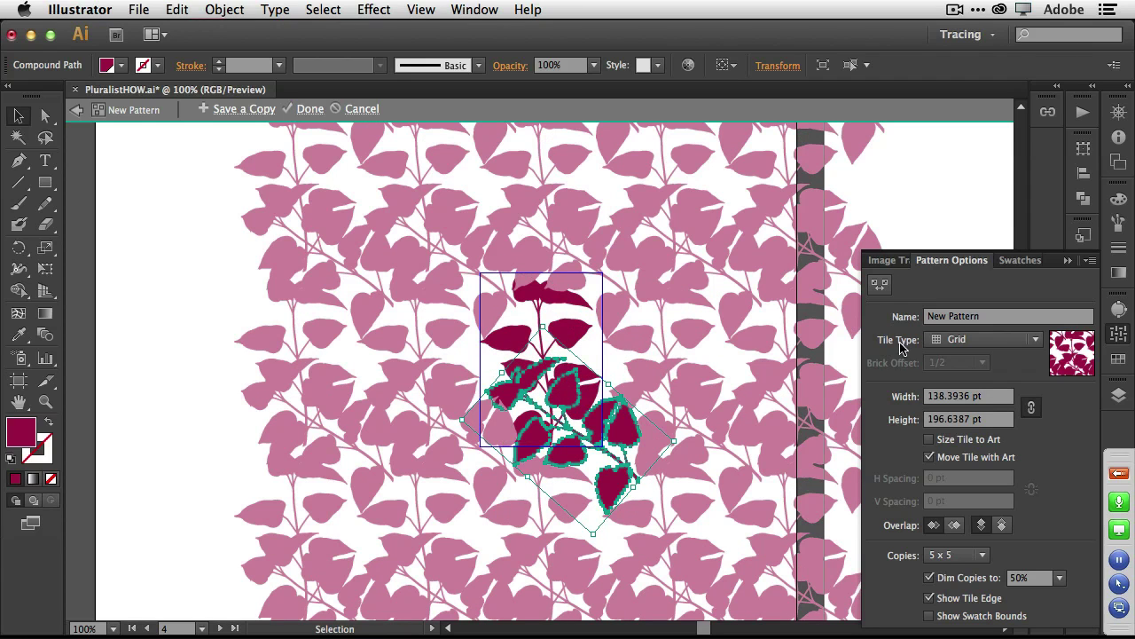
{"action": "left_click", "coordinate": [1118, 358]}
{"action": "left_click", "coordinate": [994, 317]}
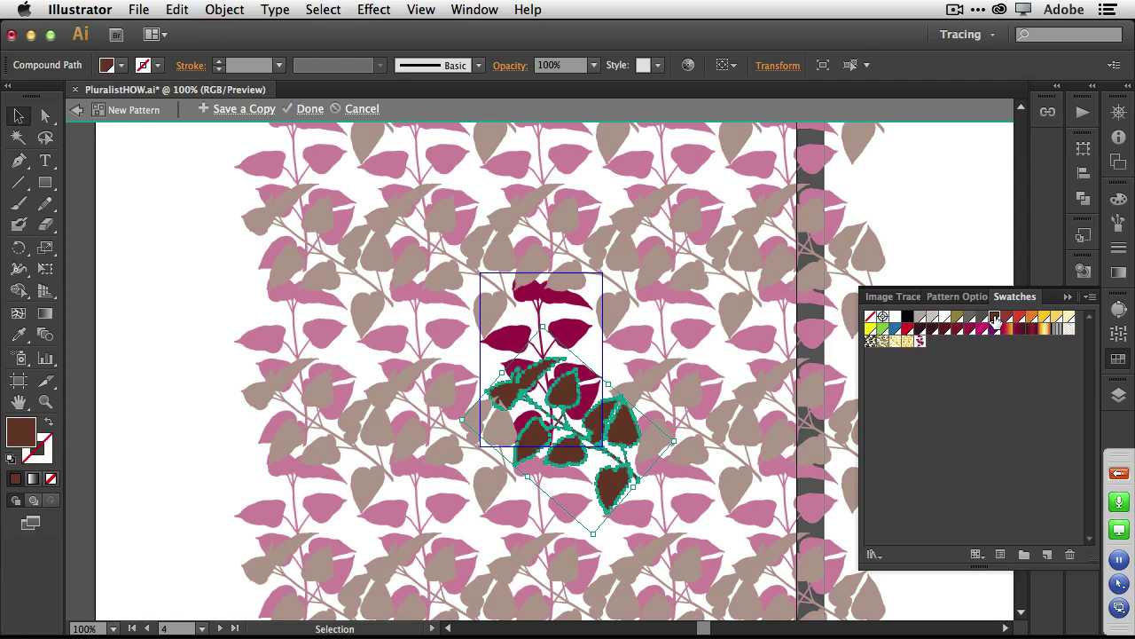
{"action": "left_click", "coordinate": [1007, 330]}
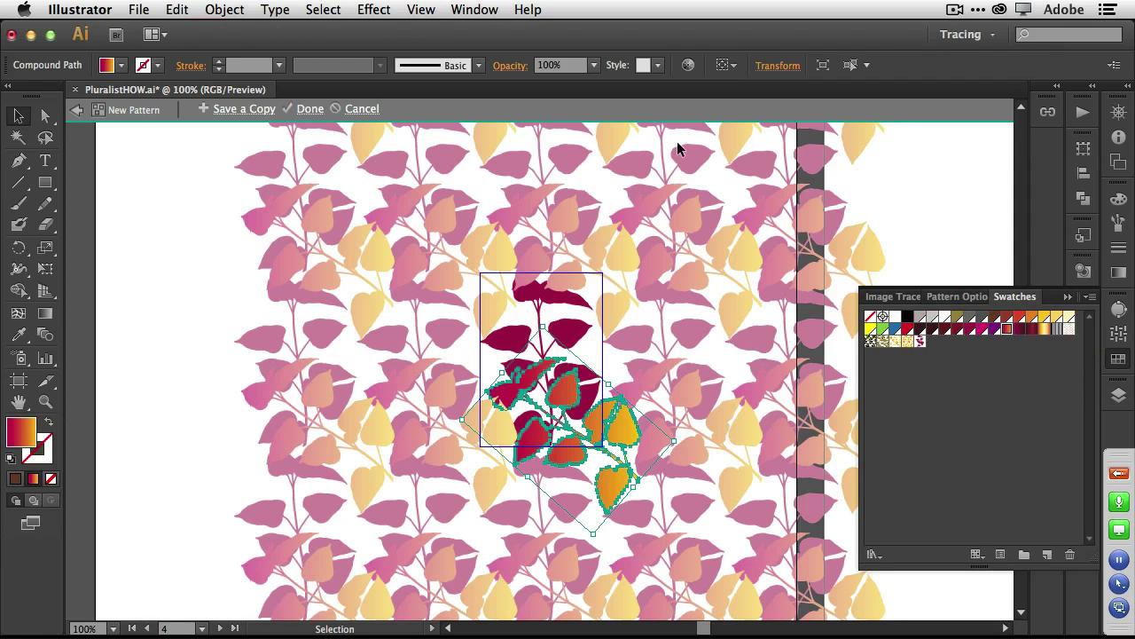
{"action": "left_click", "coordinate": [512, 65]}
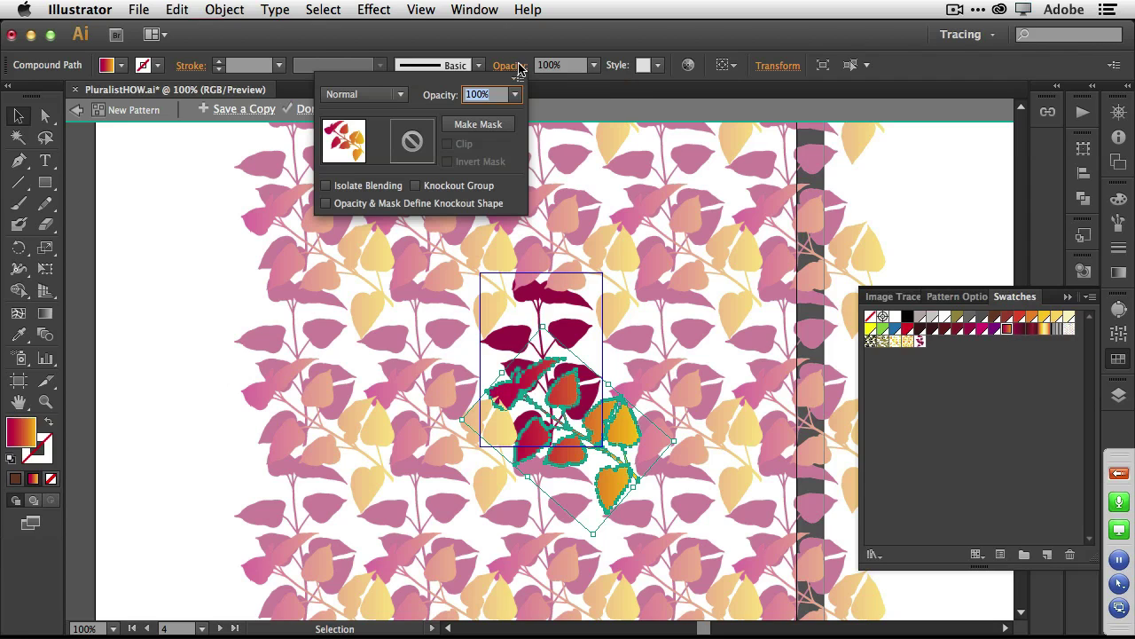
{"action": "left_click", "coordinate": [515, 94]}
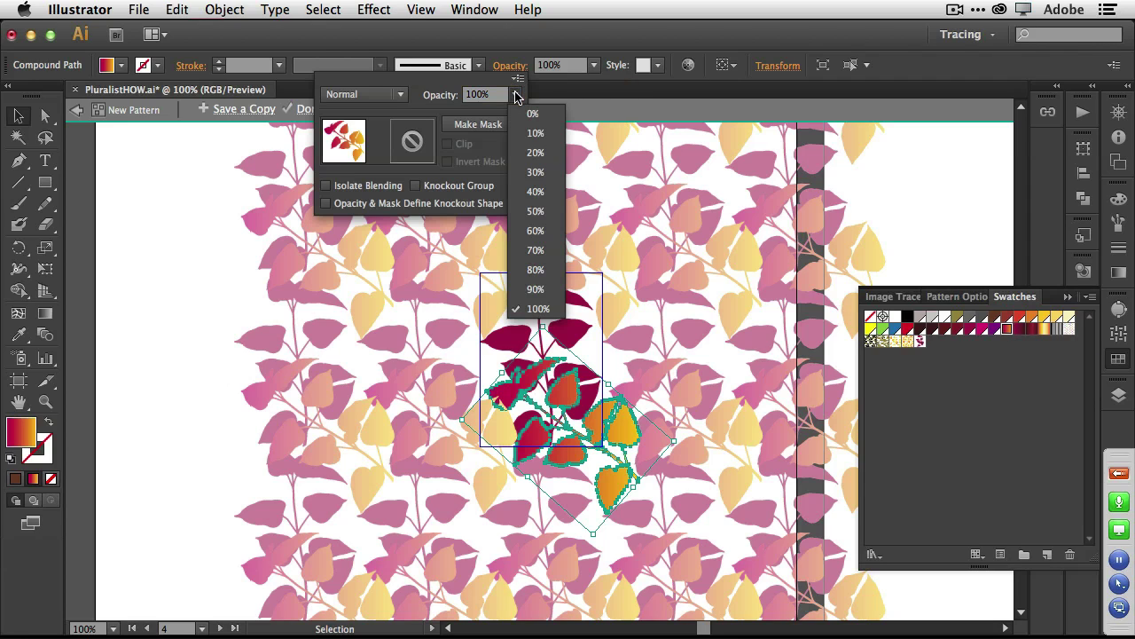
{"action": "left_click", "coordinate": [535, 170]}
{"action": "left_click", "coordinate": [607, 40]}
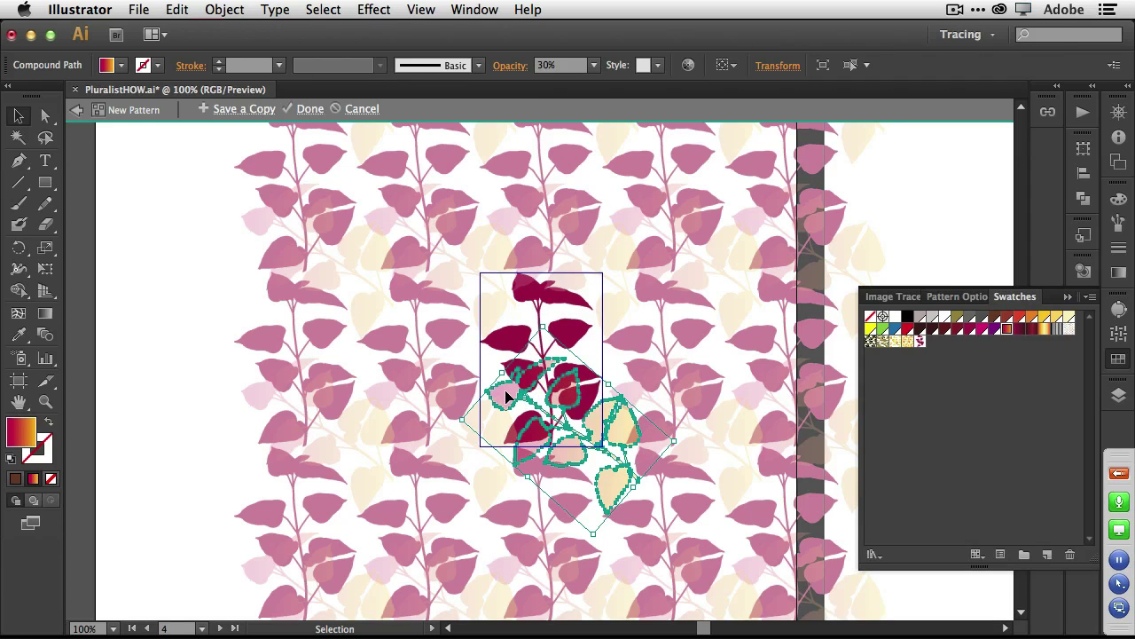
Add a second copy rotated about -96°, shrunk, coloured purple, at 50% opacity.
{"action": "left_click_drag", "start_coordinate": [508, 397], "coordinate": [424, 257]}
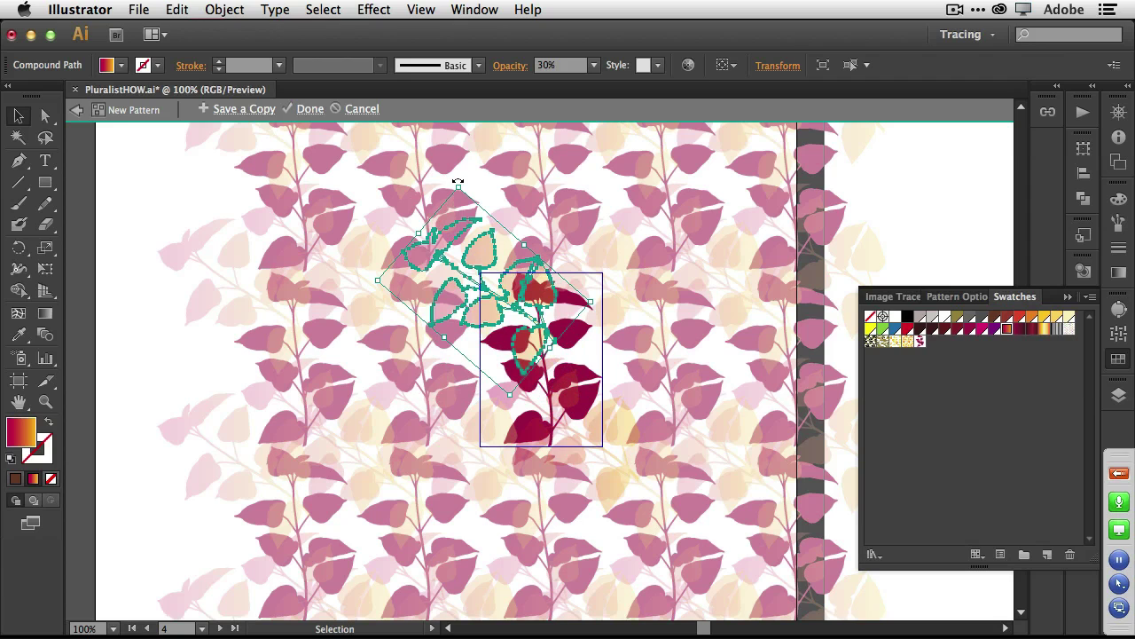
{"action": "left_click_drag", "start_coordinate": [459, 183], "coordinate": [559, 371]}
{"action": "left_click_drag", "start_coordinate": [560, 374], "coordinate": [530, 352]}
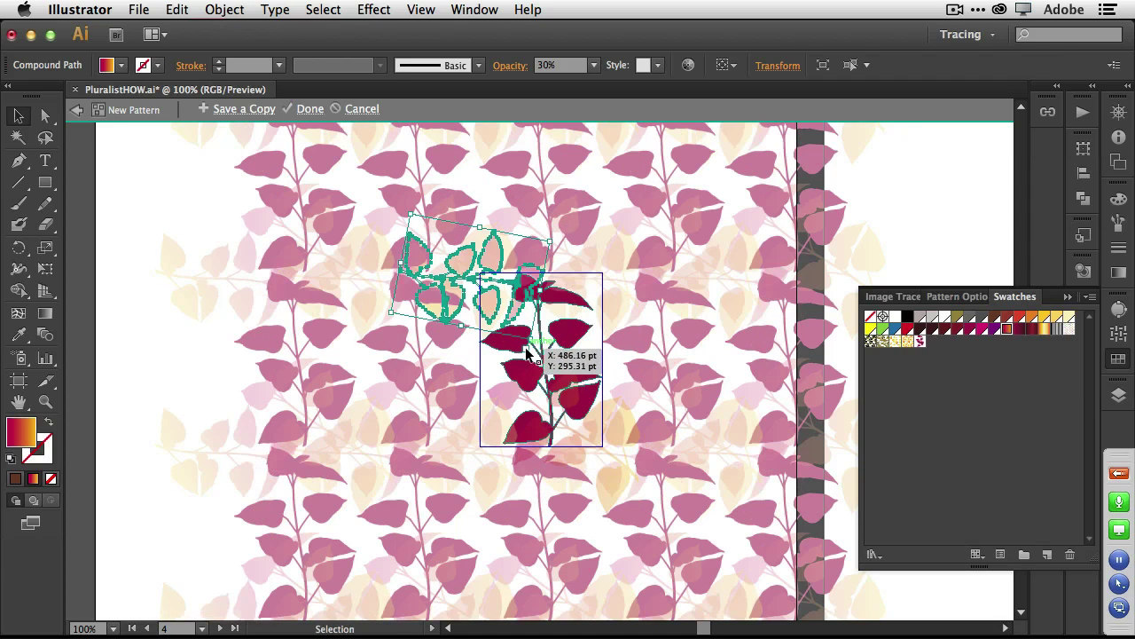
{"action": "left_click", "coordinate": [958, 316]}
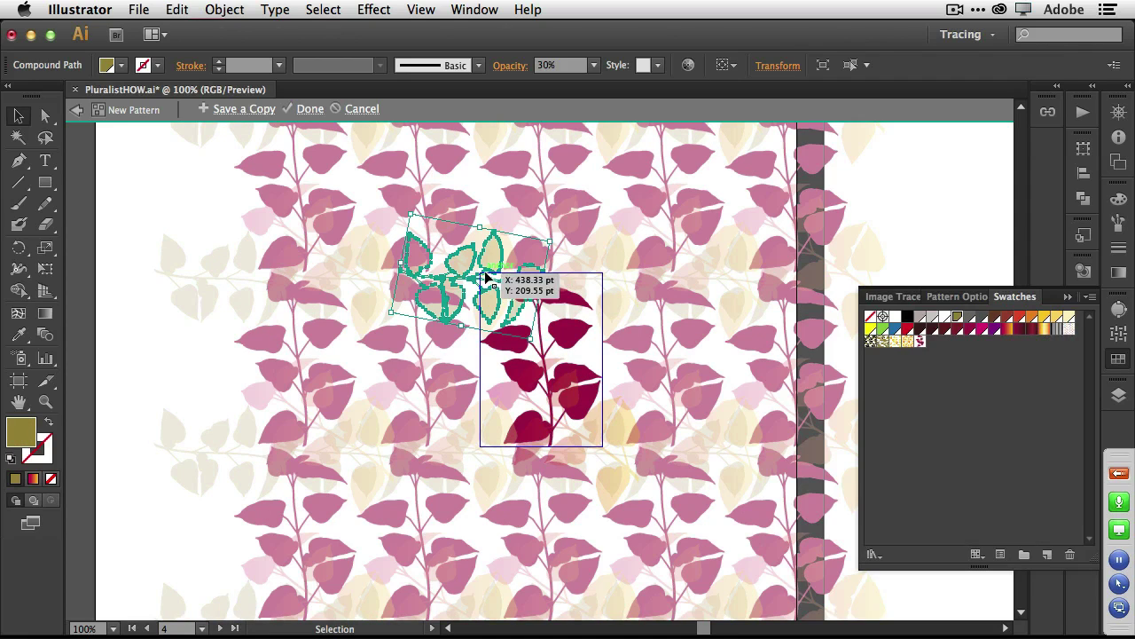
{"action": "left_click", "coordinate": [1008, 319]}
{"action": "left_click", "coordinate": [995, 329]}
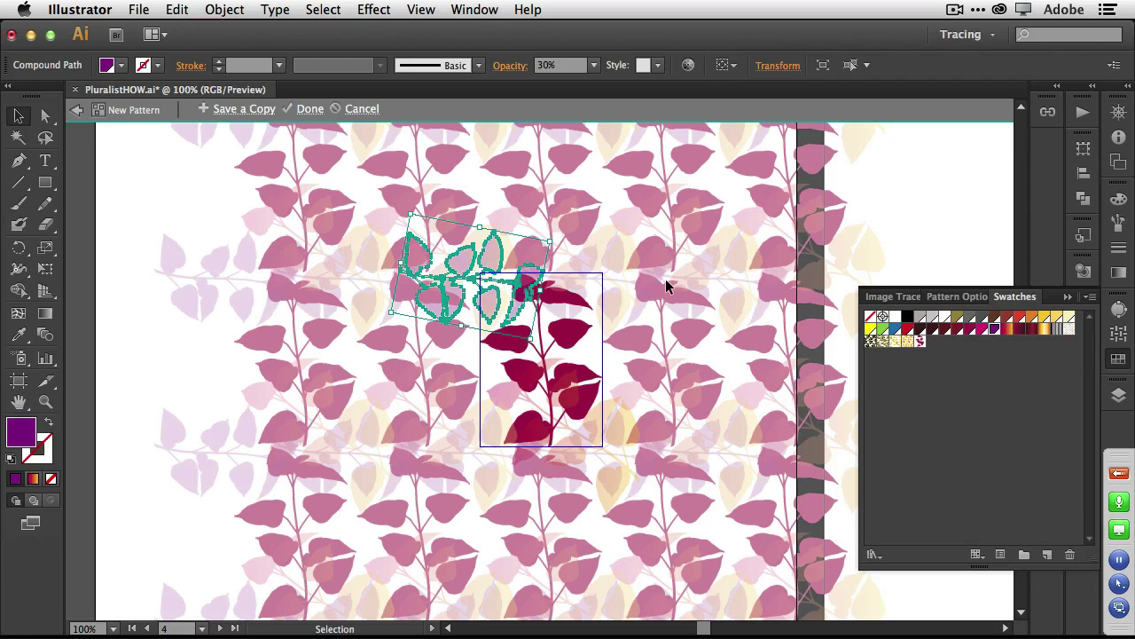
{"action": "left_click", "coordinate": [593, 64]}
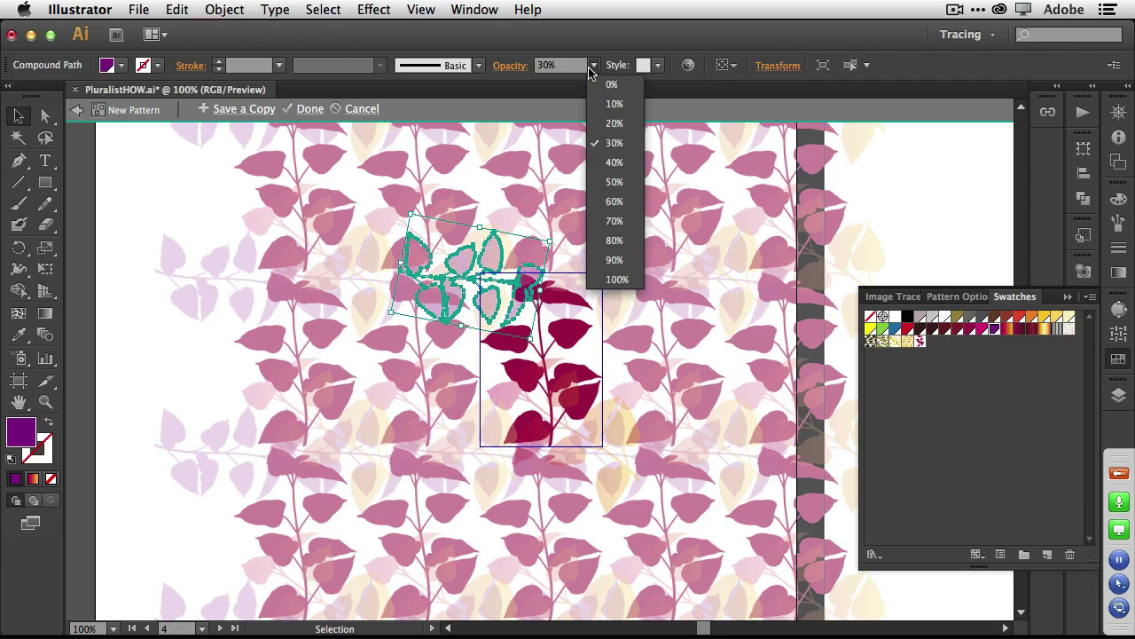
{"action": "left_click", "coordinate": [613, 182]}
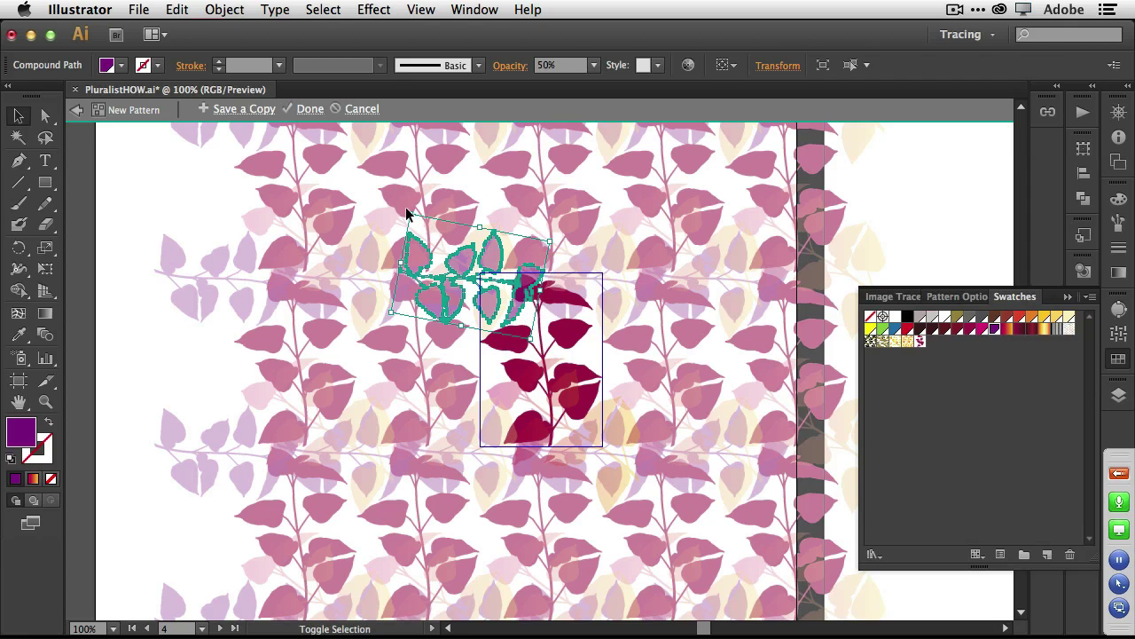
Shrink that copy, recolour it yellow, rotate it 45° and move it down about 51 pt.
{"action": "left_click_drag", "start_coordinate": [409, 214], "coordinate": [433, 240]}
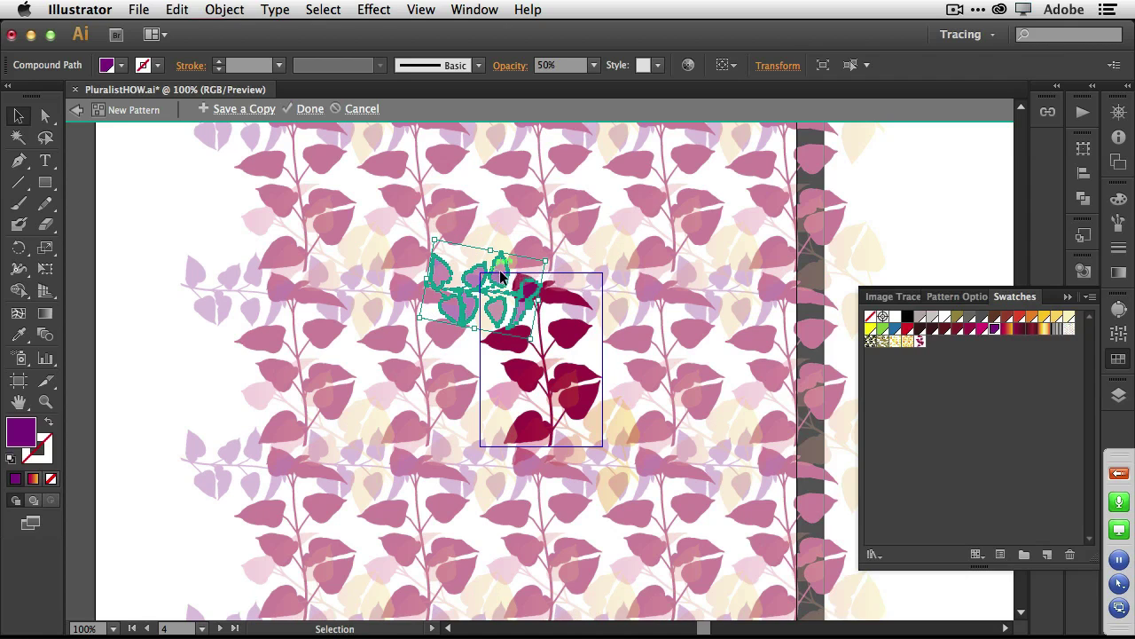
{"action": "left_click_drag", "start_coordinate": [498, 277], "coordinate": [506, 371]}
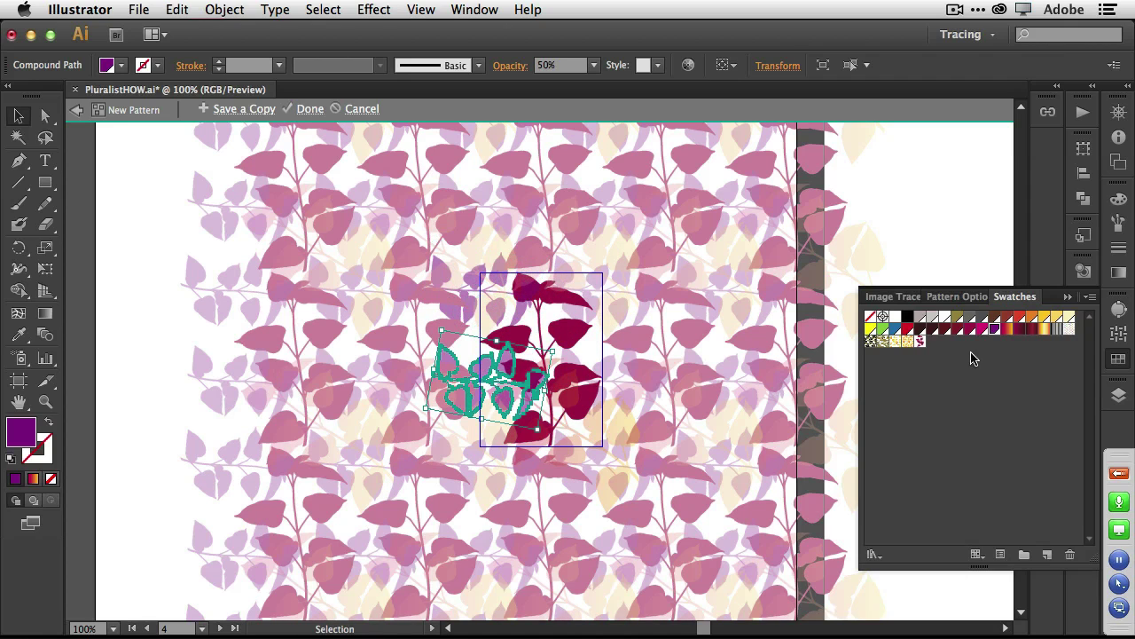
{"action": "left_click", "coordinate": [980, 329]}
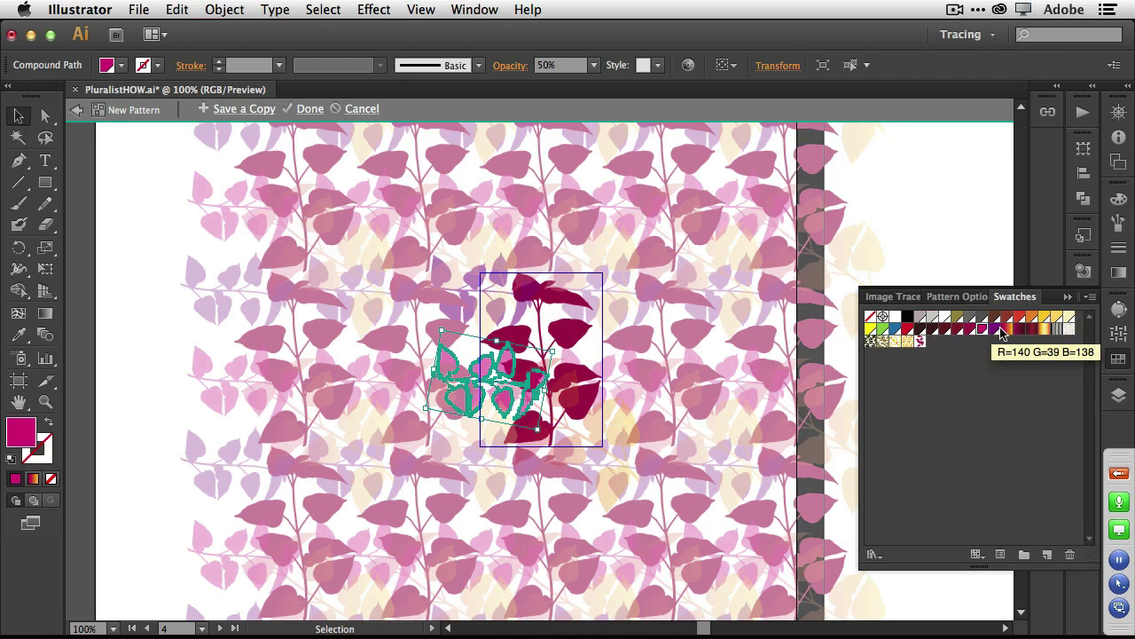
{"action": "left_click", "coordinate": [1043, 320]}
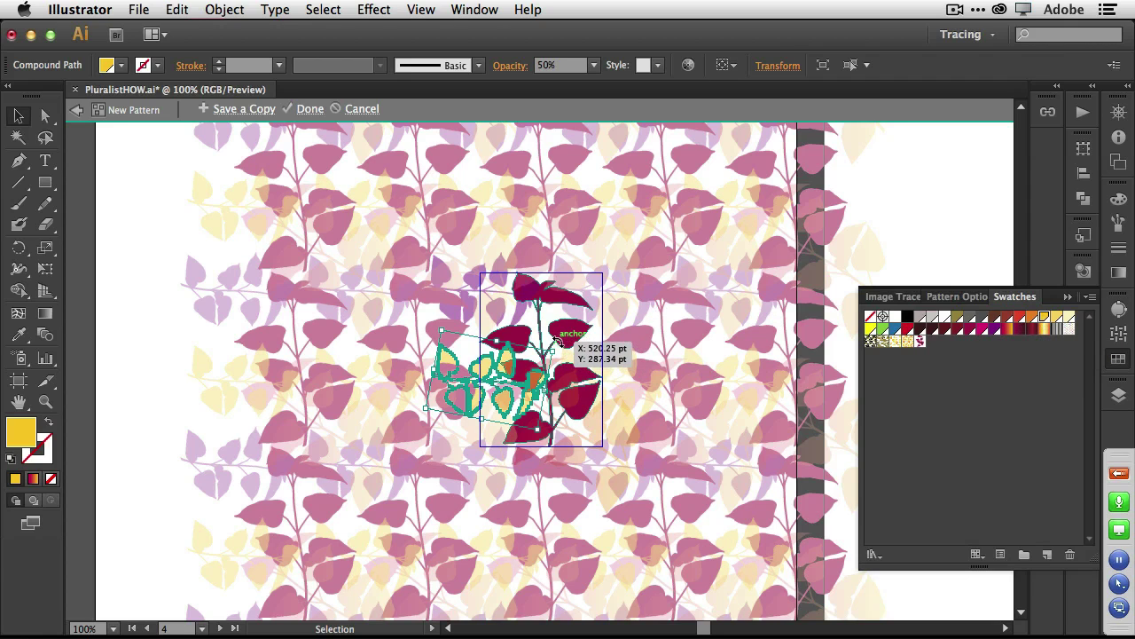
{"action": "left_click_drag", "start_coordinate": [564, 351], "coordinate": [516, 311]}
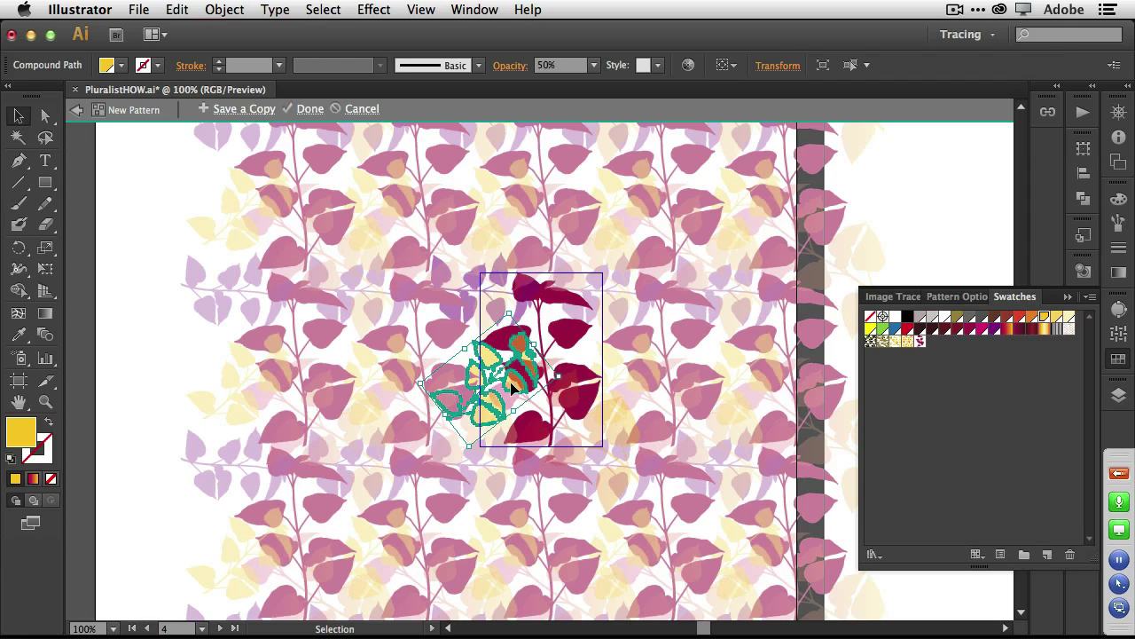
{"action": "left_click_drag", "start_coordinate": [514, 388], "coordinate": [513, 434]}
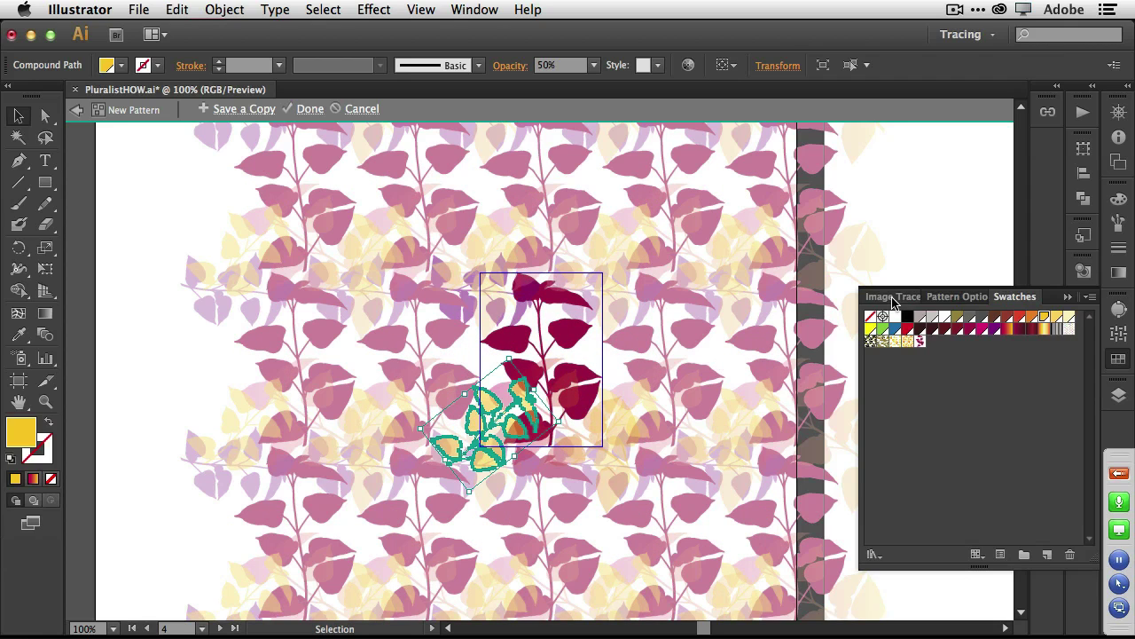
Finish the pattern and fill the dress outline with the New Pattern swatch.
{"action": "left_click", "coordinate": [310, 108]}
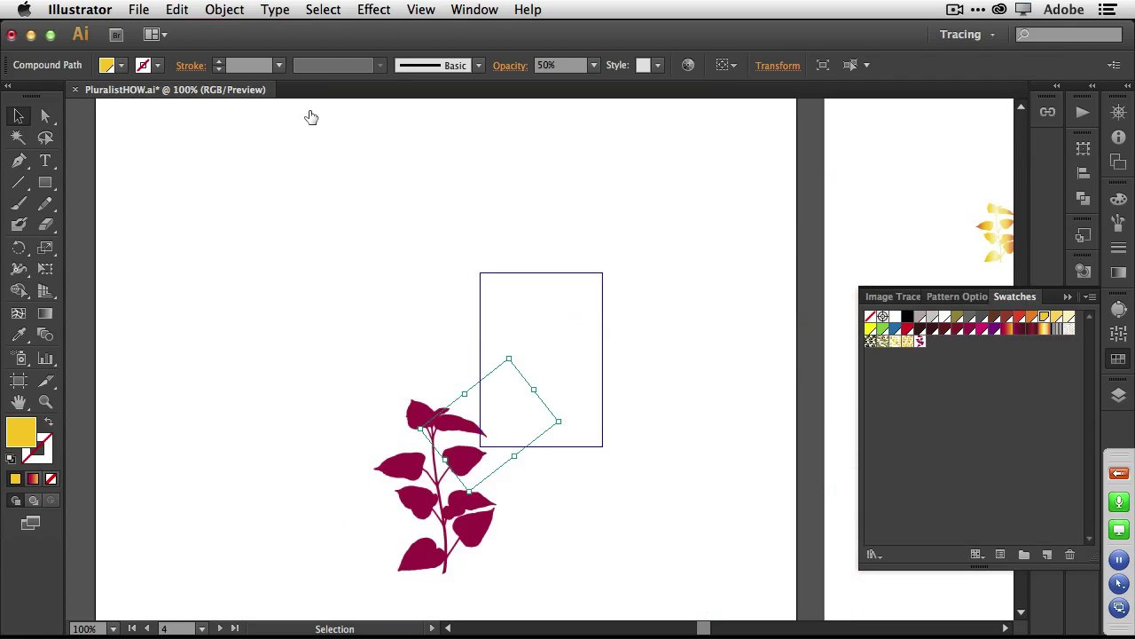
{"action": "scroll", "coordinate": [496, 321], "scroll_direction": "right", "scroll_amount": 2}
{"action": "scroll", "coordinate": [495, 321], "scroll_direction": "right", "scroll_amount": 15}
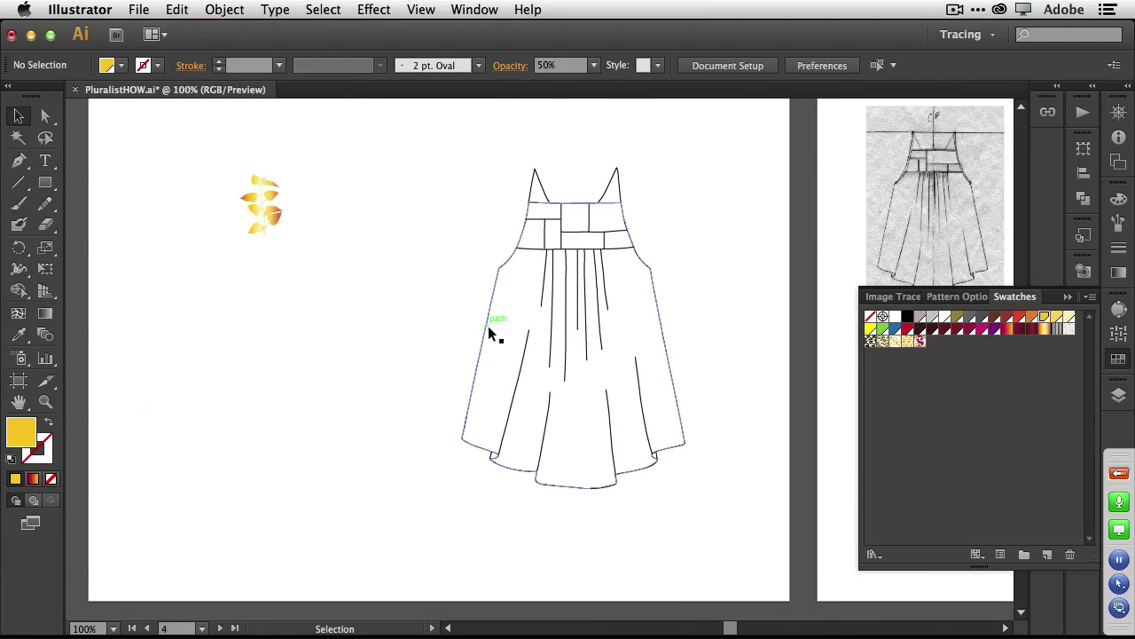
{"action": "left_click", "coordinate": [488, 325]}
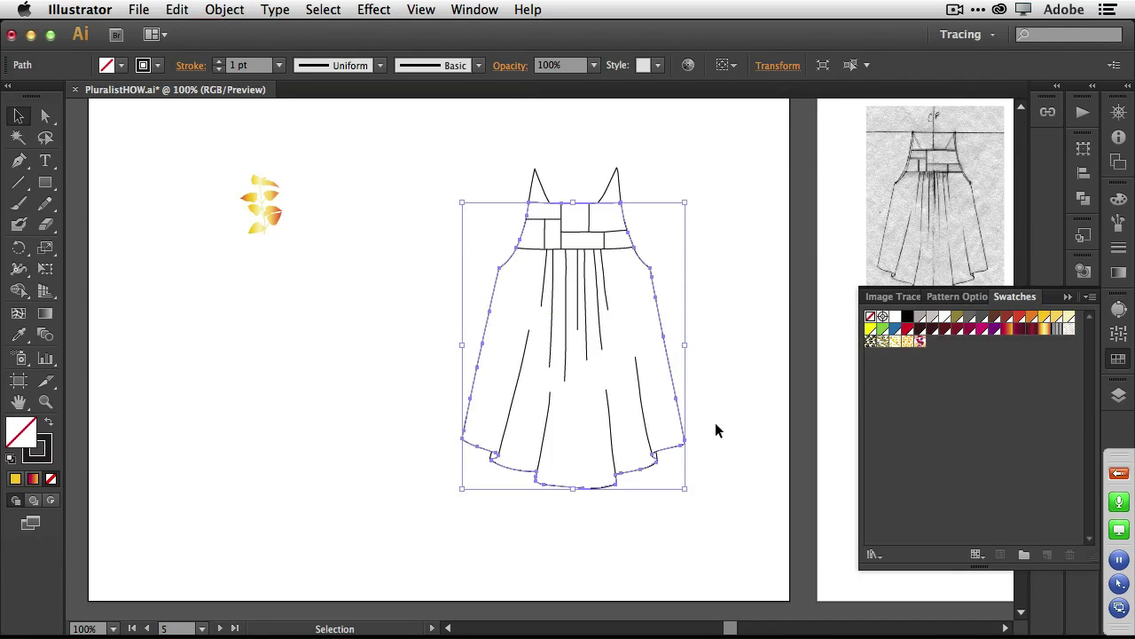
{"action": "left_click", "coordinate": [922, 344]}
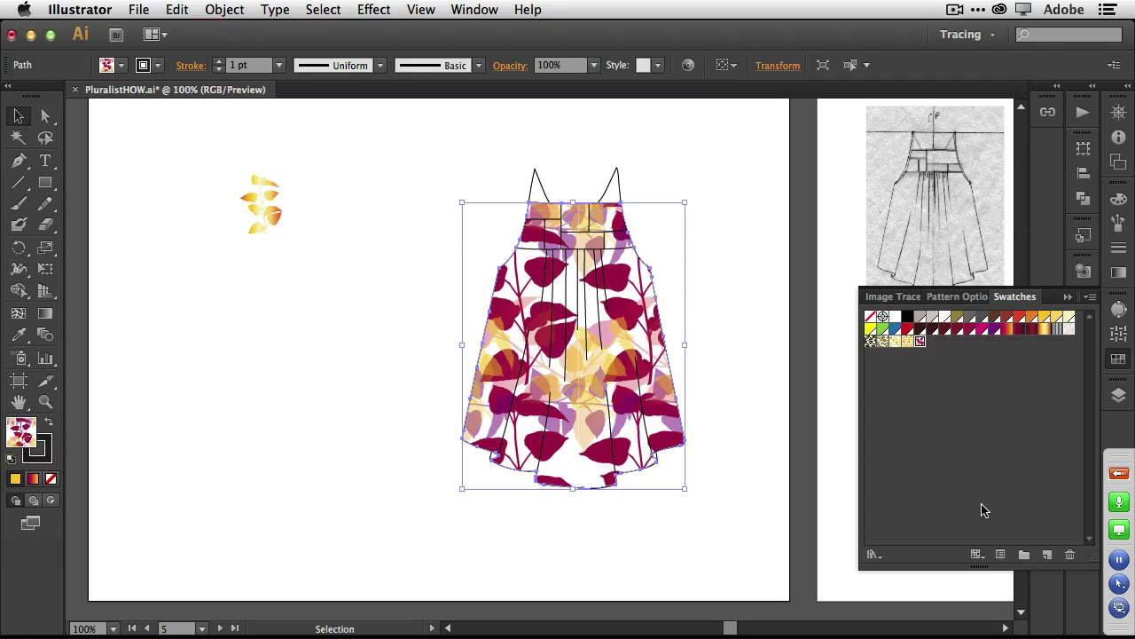
Save PluralistHOW.ai.
{"action": "key", "text": "a"}
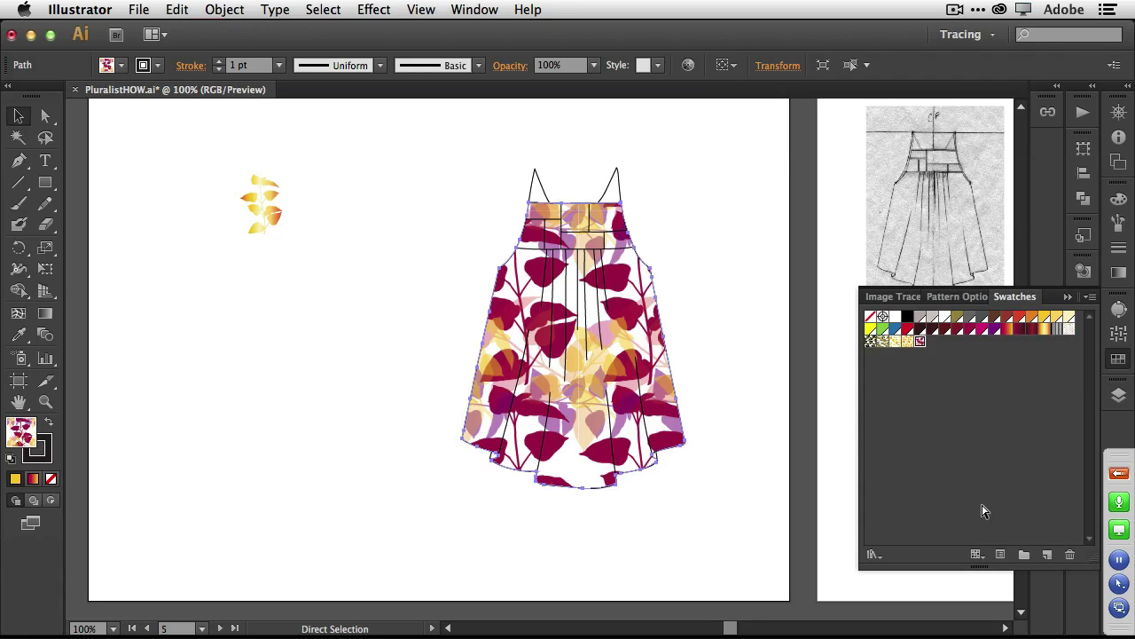
{"action": "key", "text": "v"}
{"action": "key", "text": "super+s"}
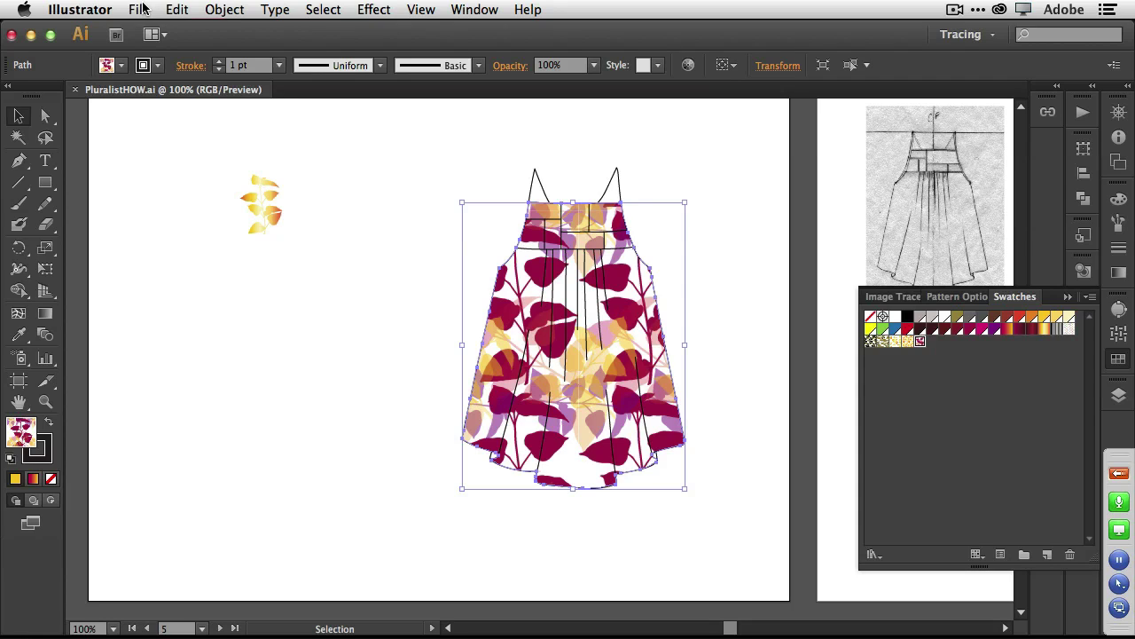
Package PluralistHOW.ai into PluralistHOW_Folder on the Desktop and show it in Finder.
{"action": "left_click", "coordinate": [140, 8]}
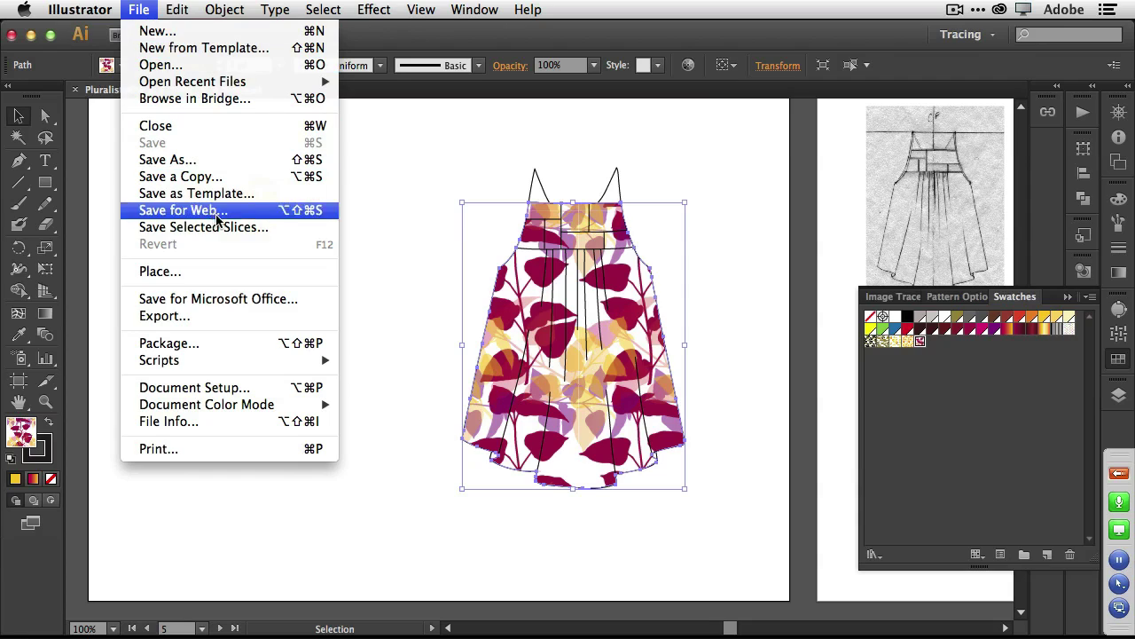
{"action": "left_click", "coordinate": [258, 352]}
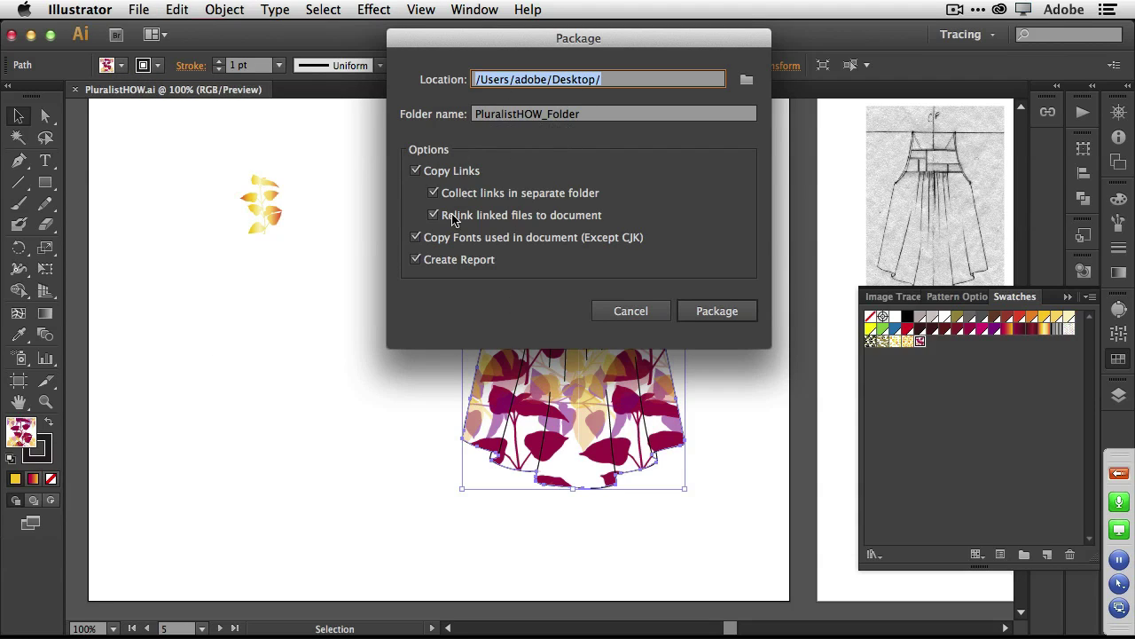
{"action": "left_click", "coordinate": [712, 321]}
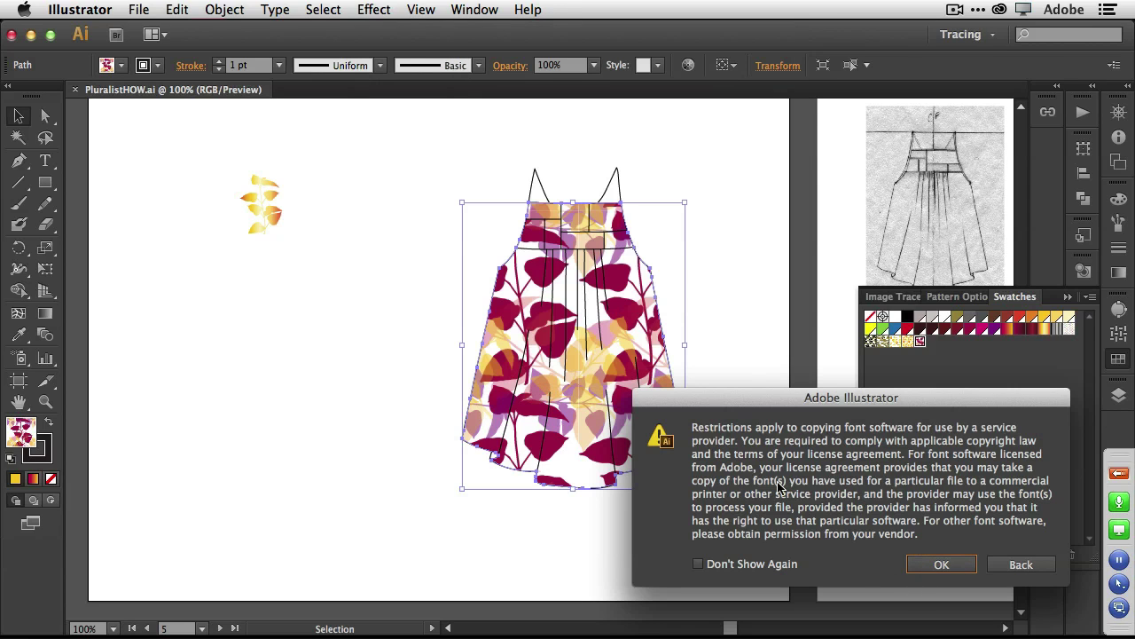
{"action": "left_click", "coordinate": [929, 568]}
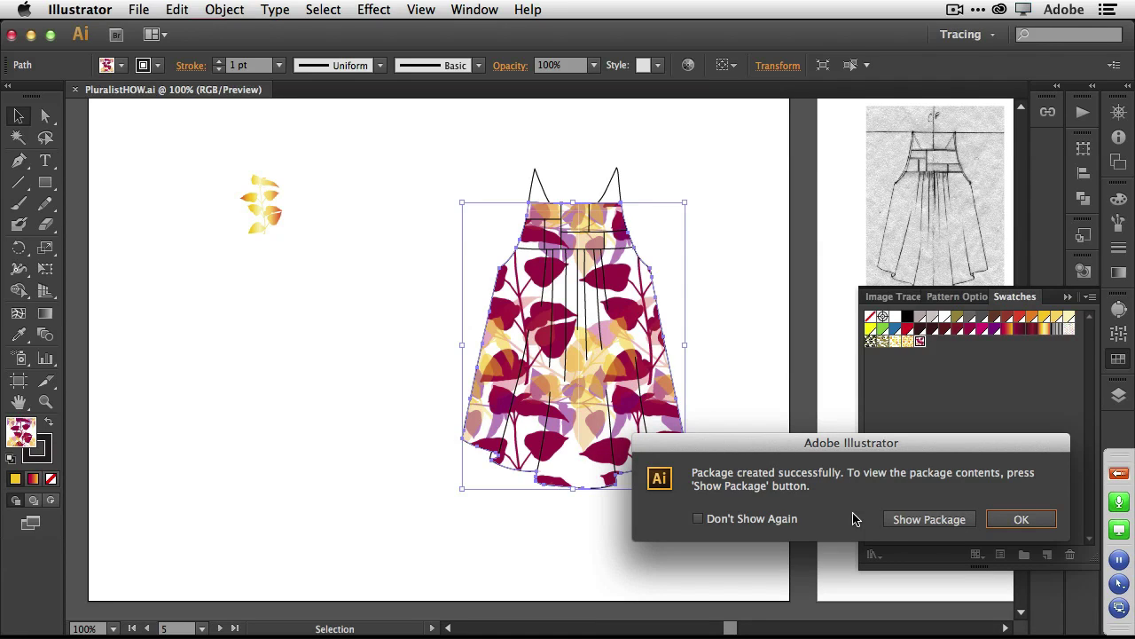
{"action": "left_click", "coordinate": [928, 524]}
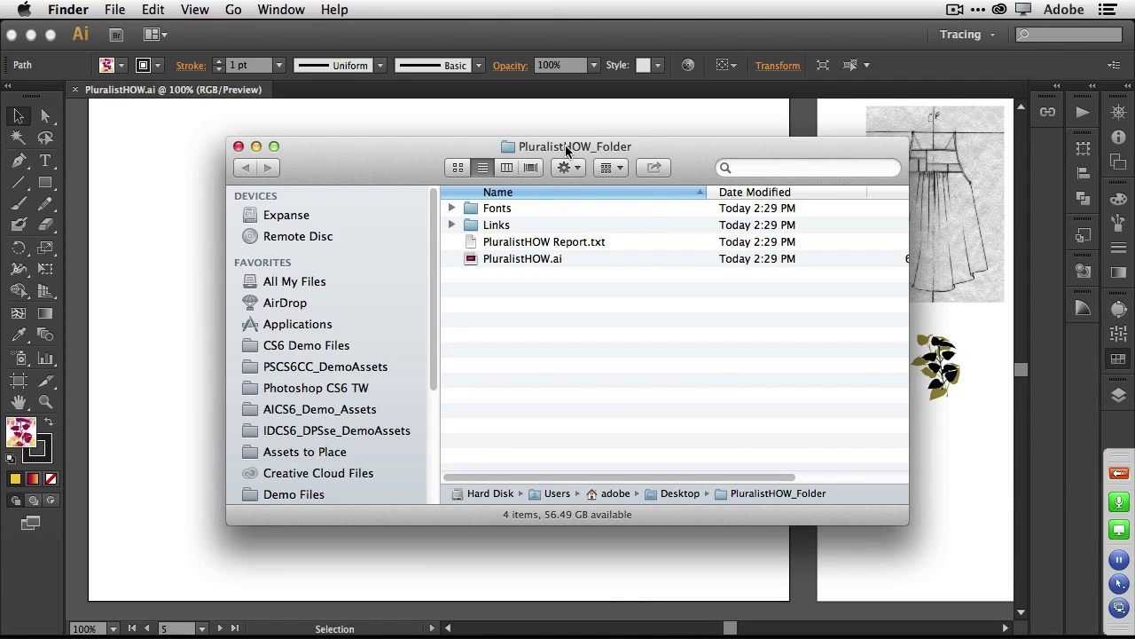
{"action": "left_click", "coordinate": [478, 259]}
{"action": "left_click", "coordinate": [519, 248]}
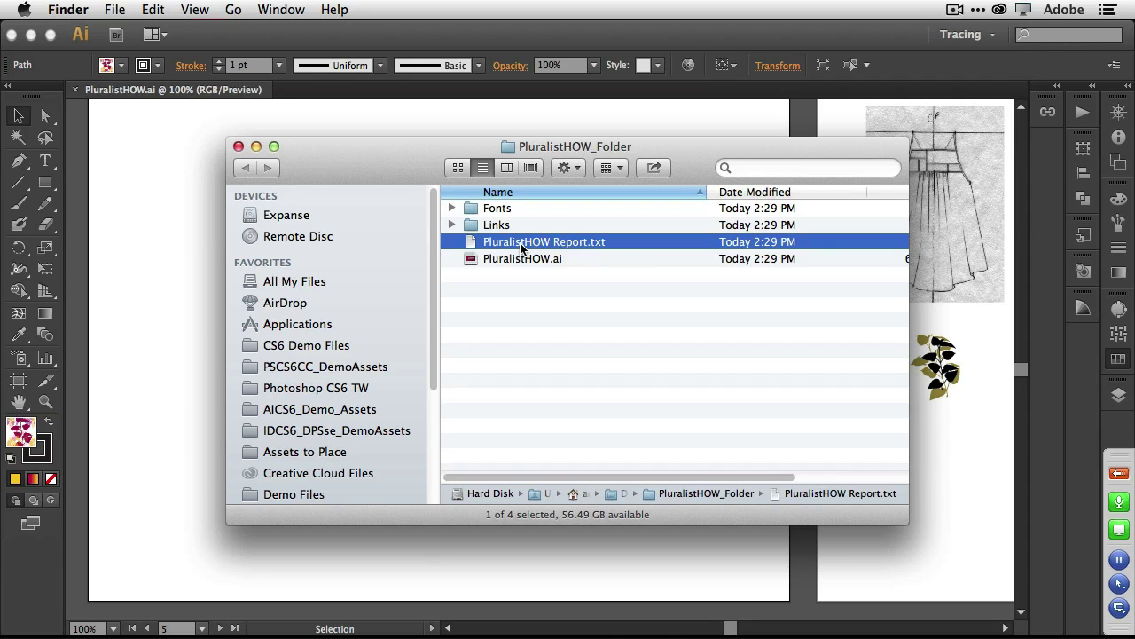
{"action": "left_click", "coordinate": [451, 224]}
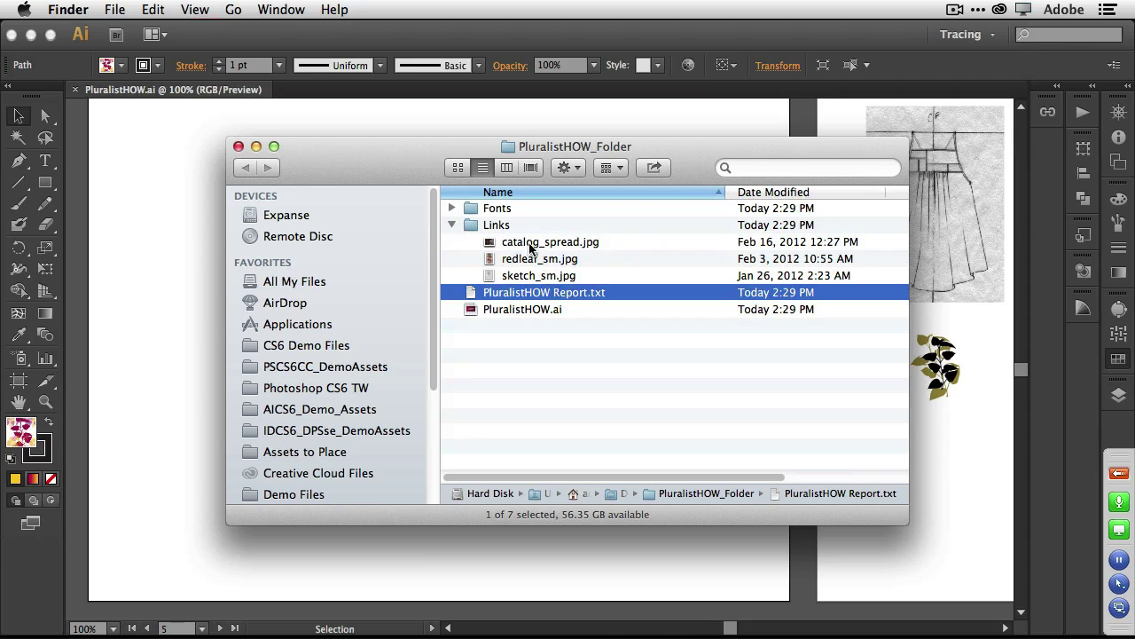
{"action": "left_click", "coordinate": [452, 225]}
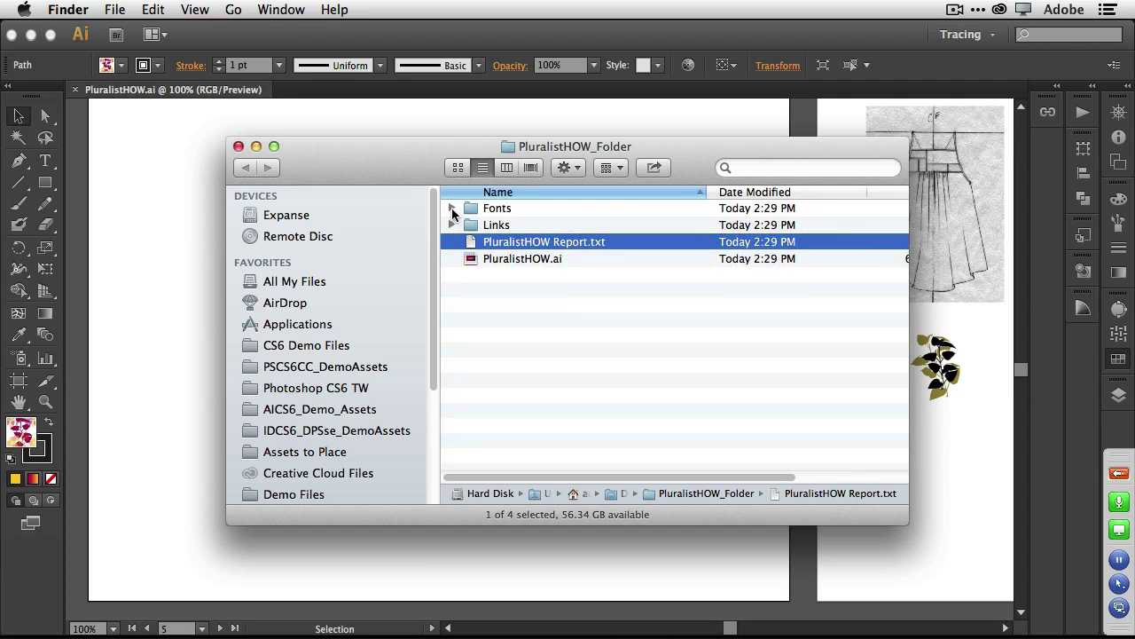
{"action": "left_click", "coordinate": [451, 207]}
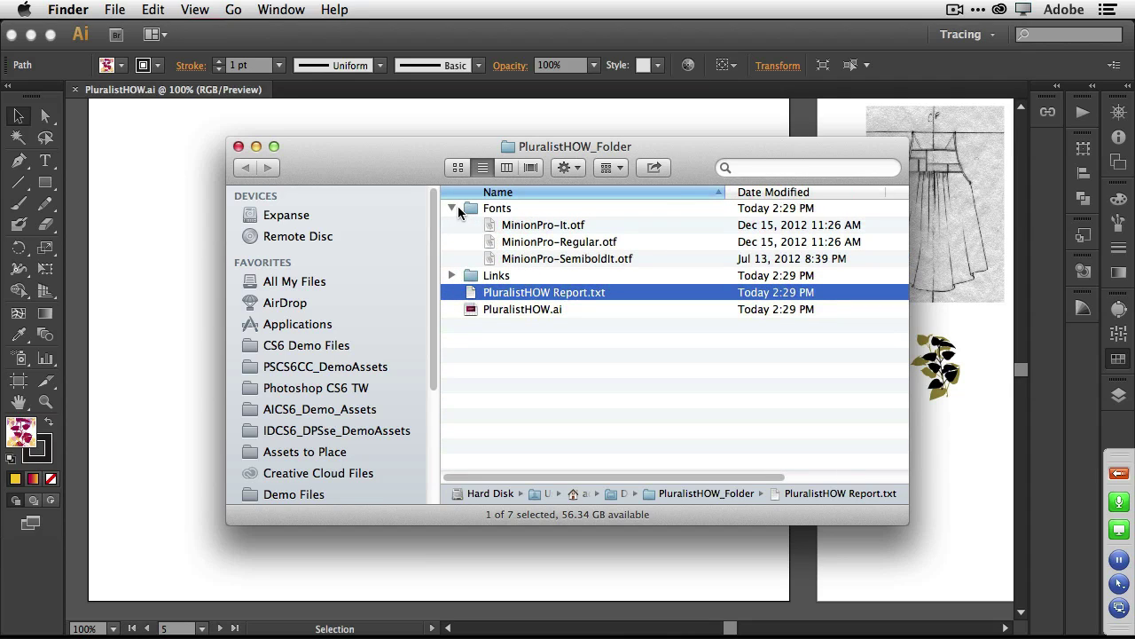
{"action": "left_click", "coordinate": [453, 207]}
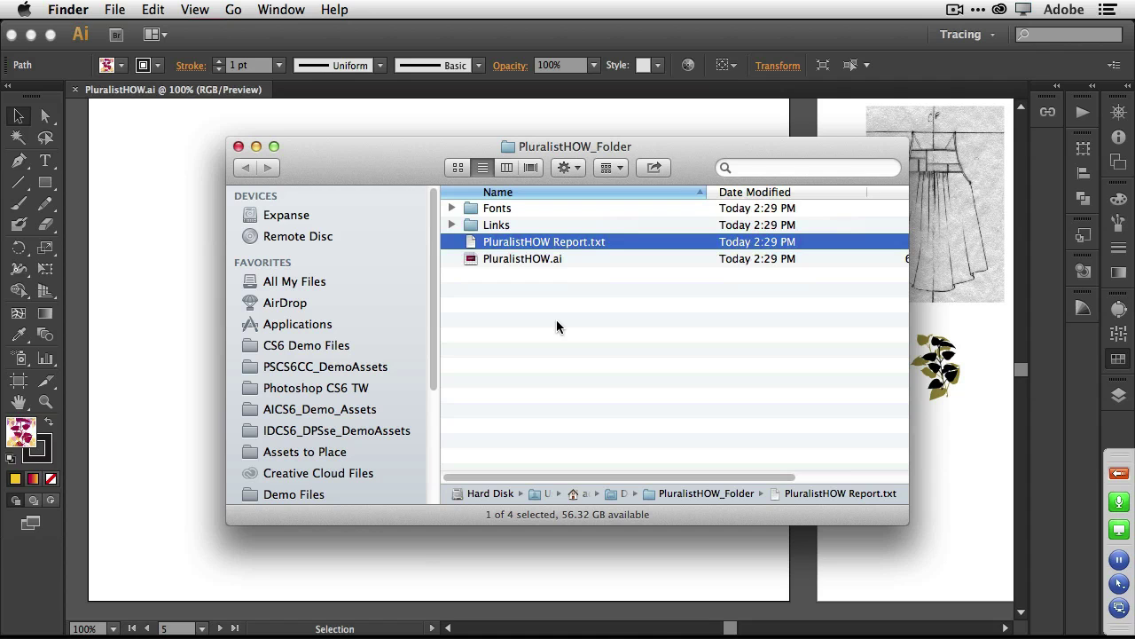
{"action": "key", "text": "super+Tab"}
Switch to Reflector and launch the Pluralist magazine app on the mirrored iPad.
{"action": "key", "text": "super+Tab"}
{"action": "key", "text": "super+Tab"}
{"action": "key", "text": "super+Tab"}
{"action": "key", "text": "super+Tab"}
{"action": "key", "text": "super+Tab"}
{"action": "key", "text": "super+Tab"}
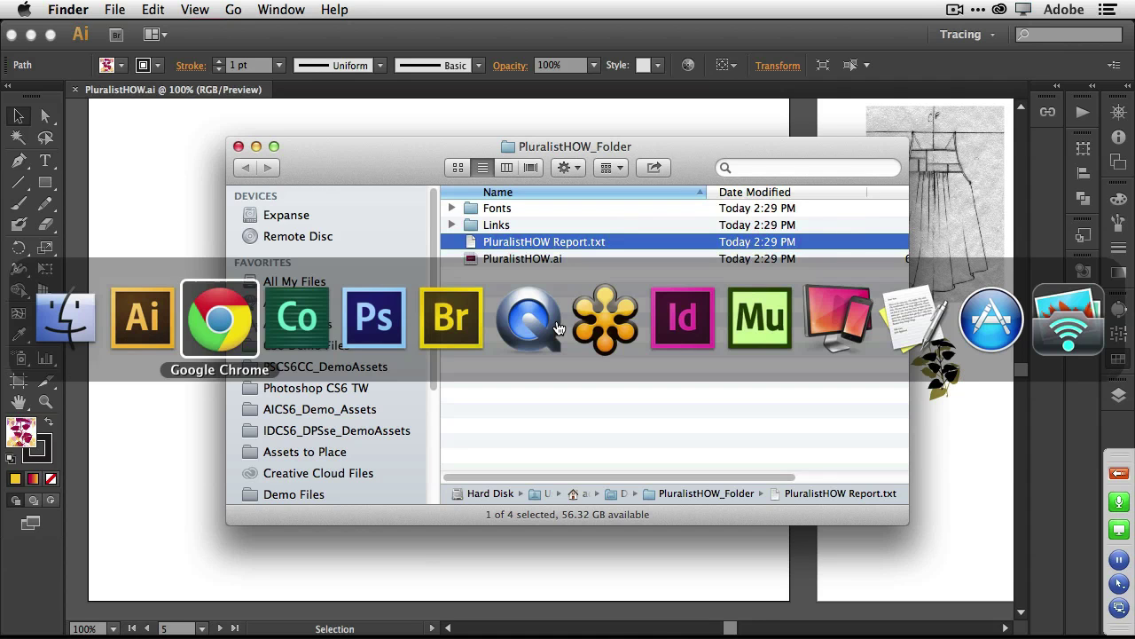
{"action": "key", "text": "super+Tab"}
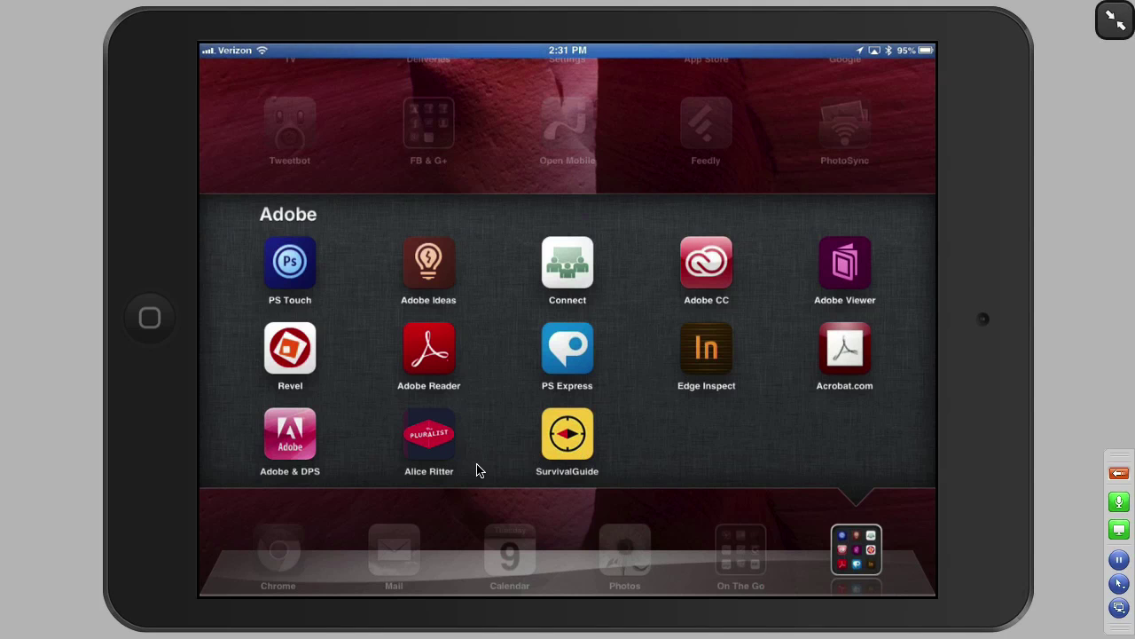
{"action": "left_click", "coordinate": [430, 435]}
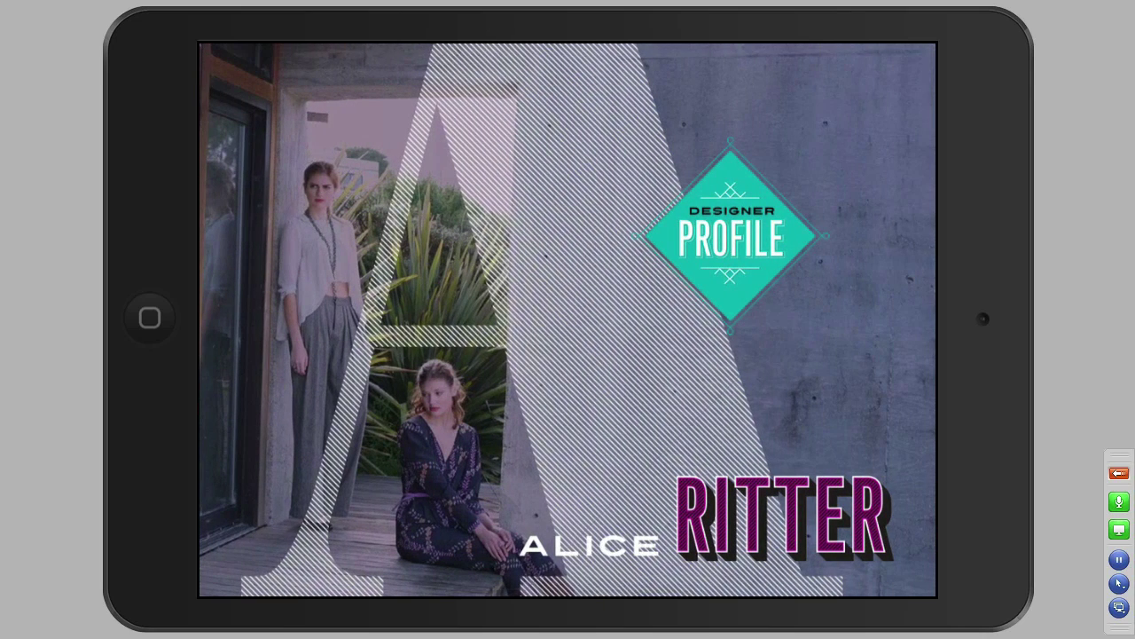
Page back and forth through the designer profile article in the mirrored iPad view.
{"action": "scroll", "coordinate": [567, 319], "scroll_direction": "down", "scroll_amount": 10}
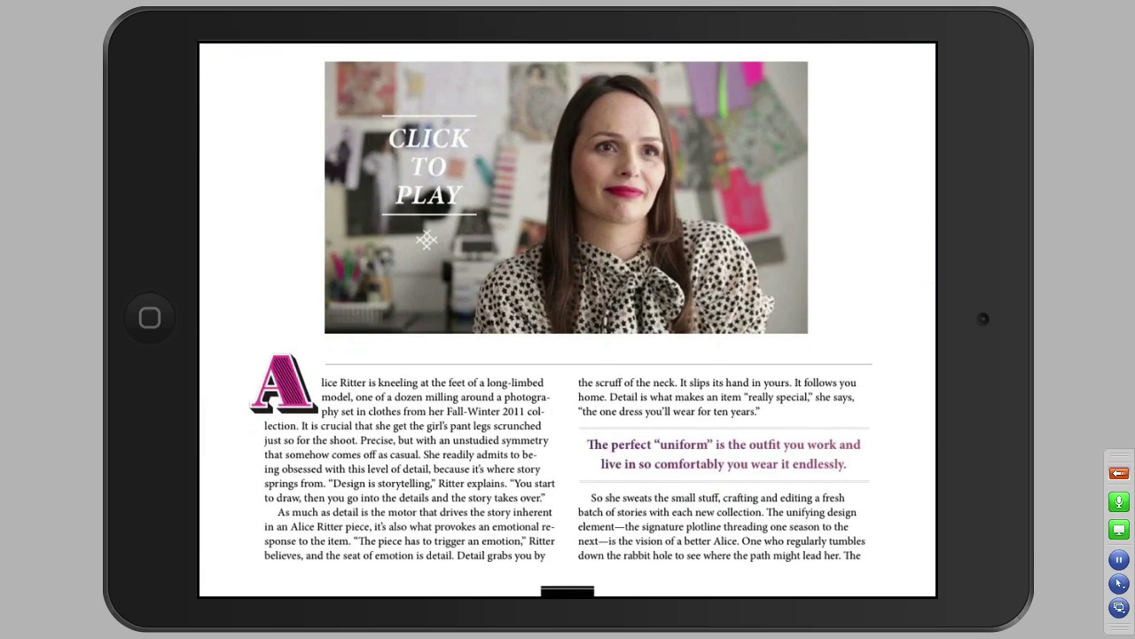
{"action": "scroll", "coordinate": [568, 319], "scroll_direction": "down", "scroll_amount": 10}
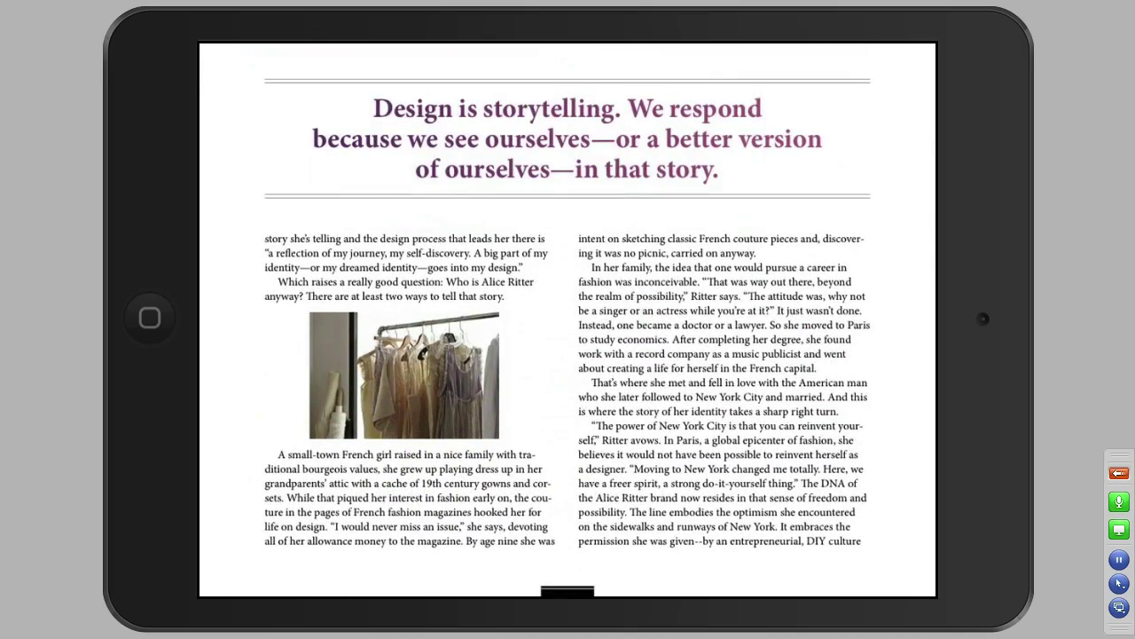
{"action": "scroll", "coordinate": [568, 319], "scroll_direction": "down", "scroll_amount": 10}
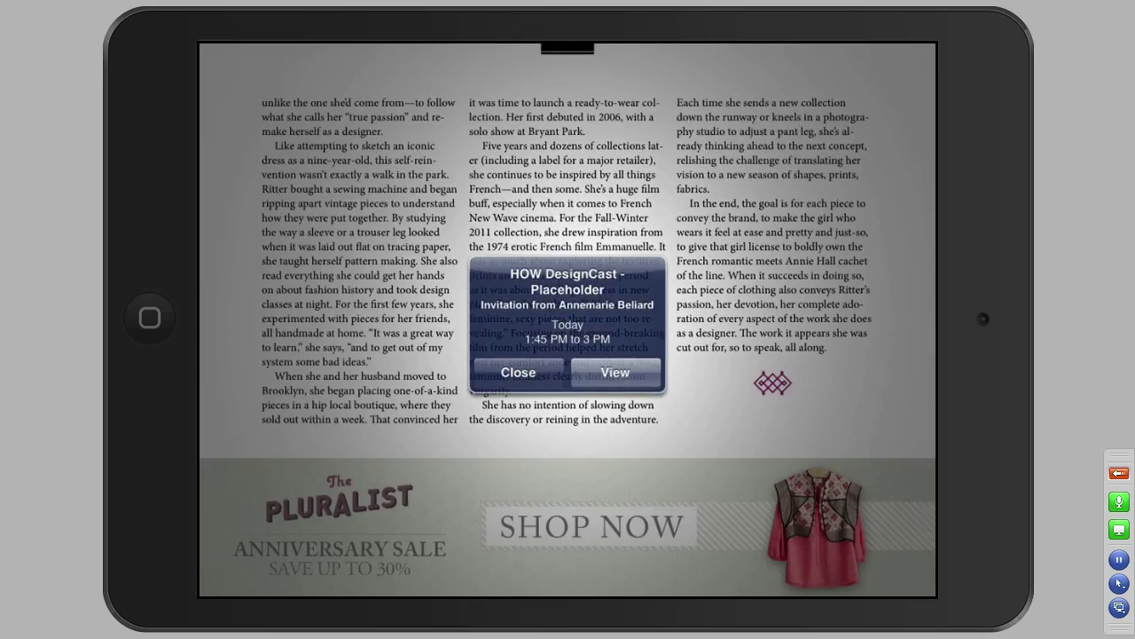
{"action": "scroll", "coordinate": [568, 319], "scroll_direction": "up", "scroll_amount": 15}
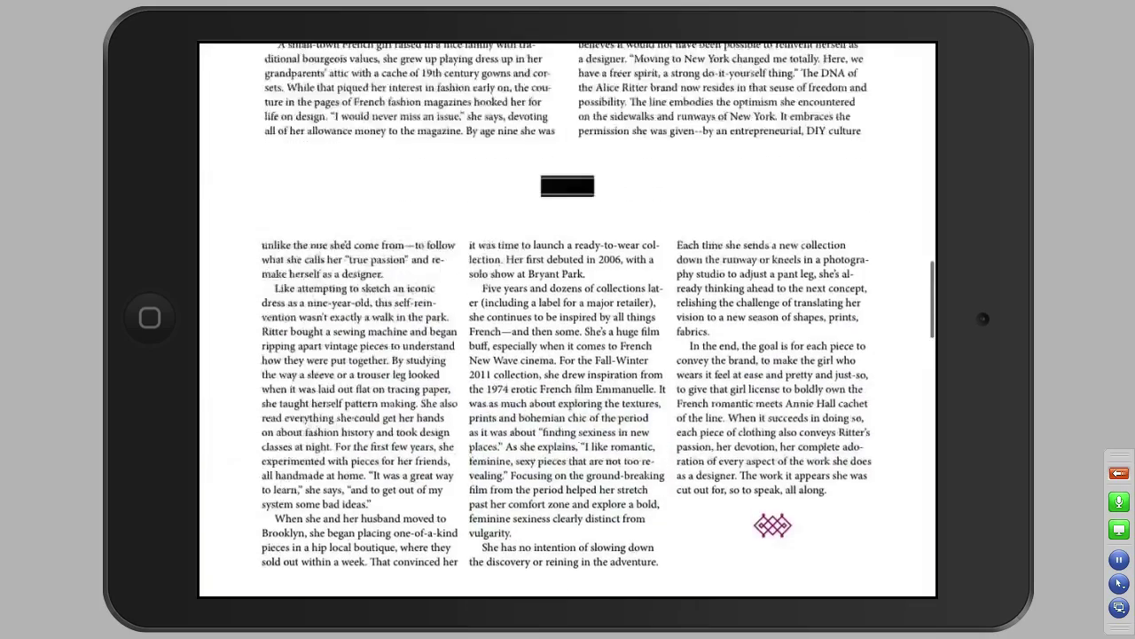
{"action": "scroll", "coordinate": [568, 320], "scroll_direction": "up", "scroll_amount": 10}
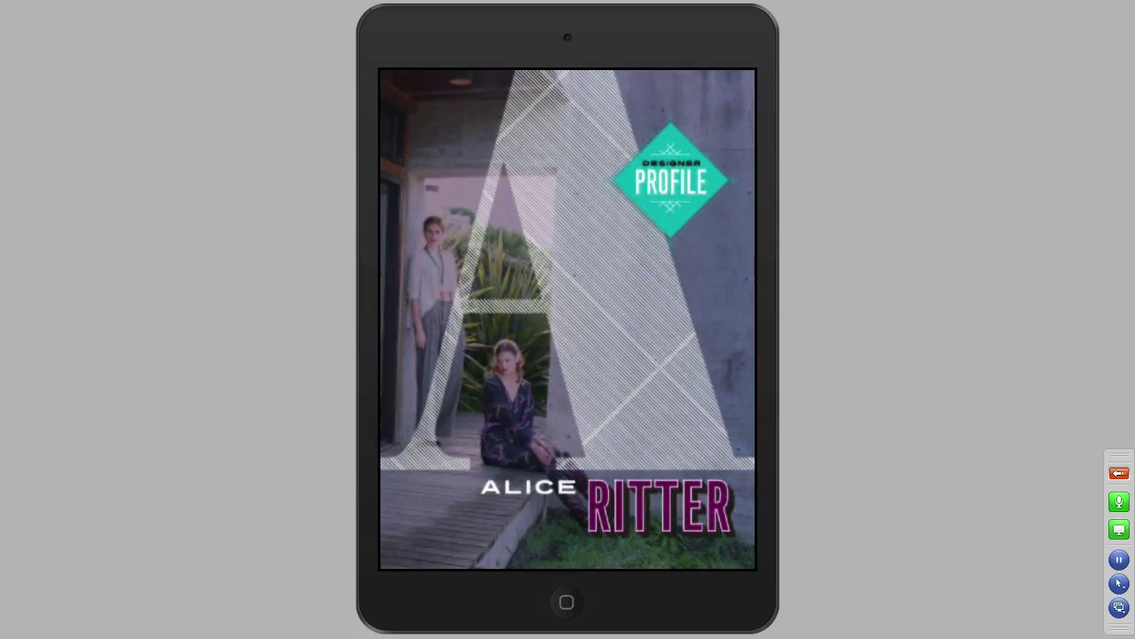
{"action": "scroll", "coordinate": [568, 319], "scroll_direction": "down", "scroll_amount": 3}
{"action": "scroll", "coordinate": [568, 319], "scroll_direction": "down", "scroll_amount": 5}
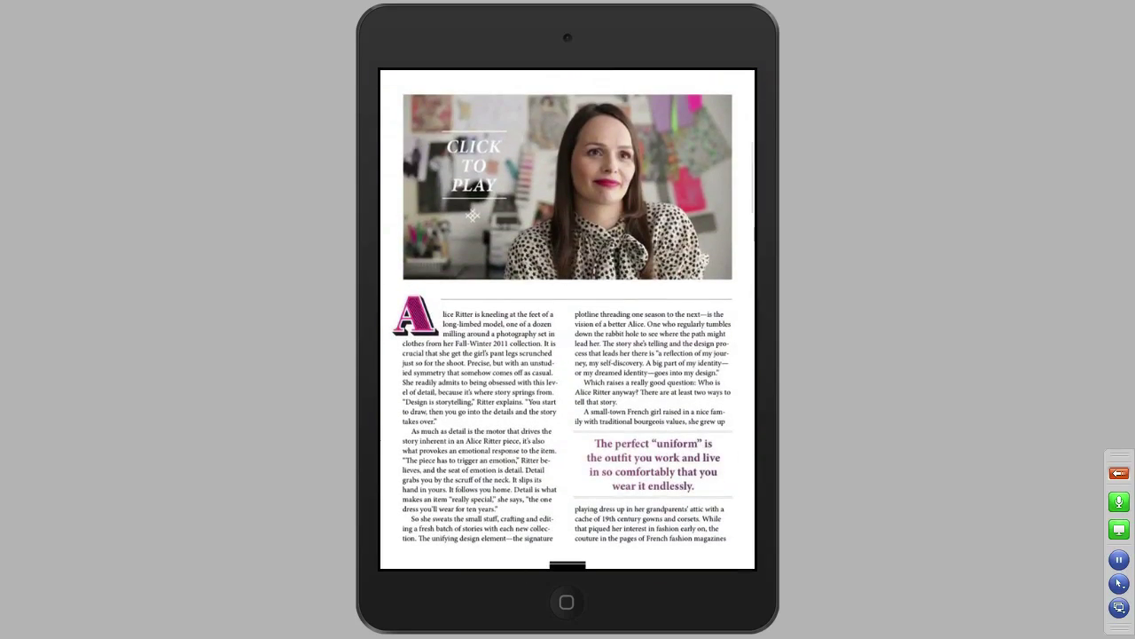
{"action": "scroll", "coordinate": [568, 319], "scroll_direction": "down", "scroll_amount": 5}
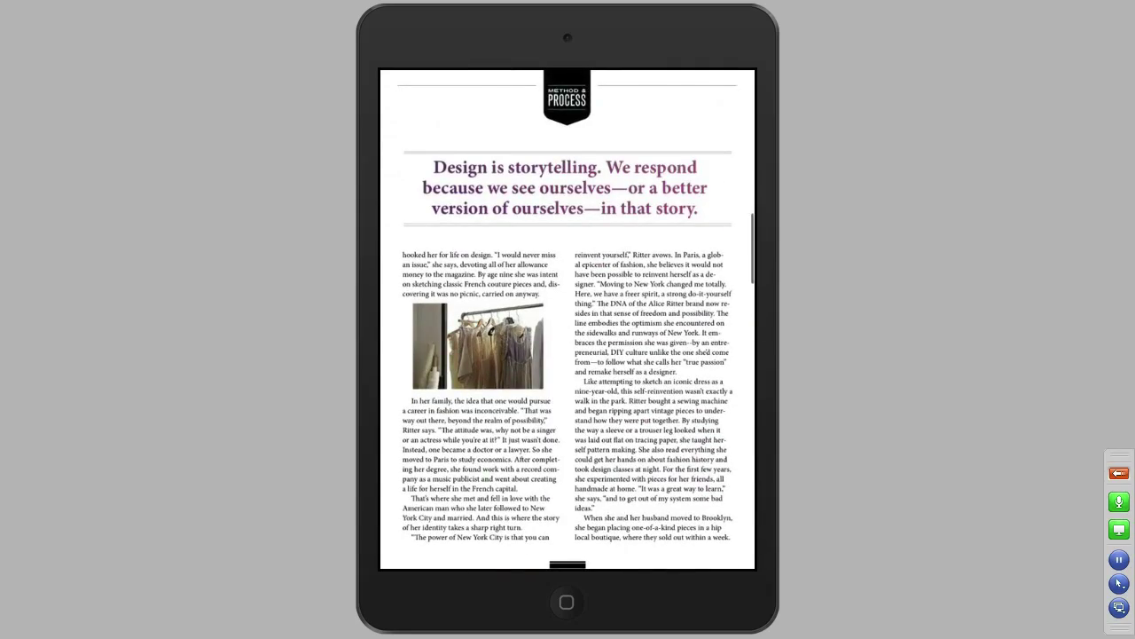
{"action": "scroll", "coordinate": [568, 320], "scroll_direction": "down", "scroll_amount": 5}
{"action": "scroll", "coordinate": [568, 319], "scroll_direction": "up", "scroll_amount": 5}
{"action": "scroll", "coordinate": [568, 319], "scroll_direction": "up", "scroll_amount": 10}
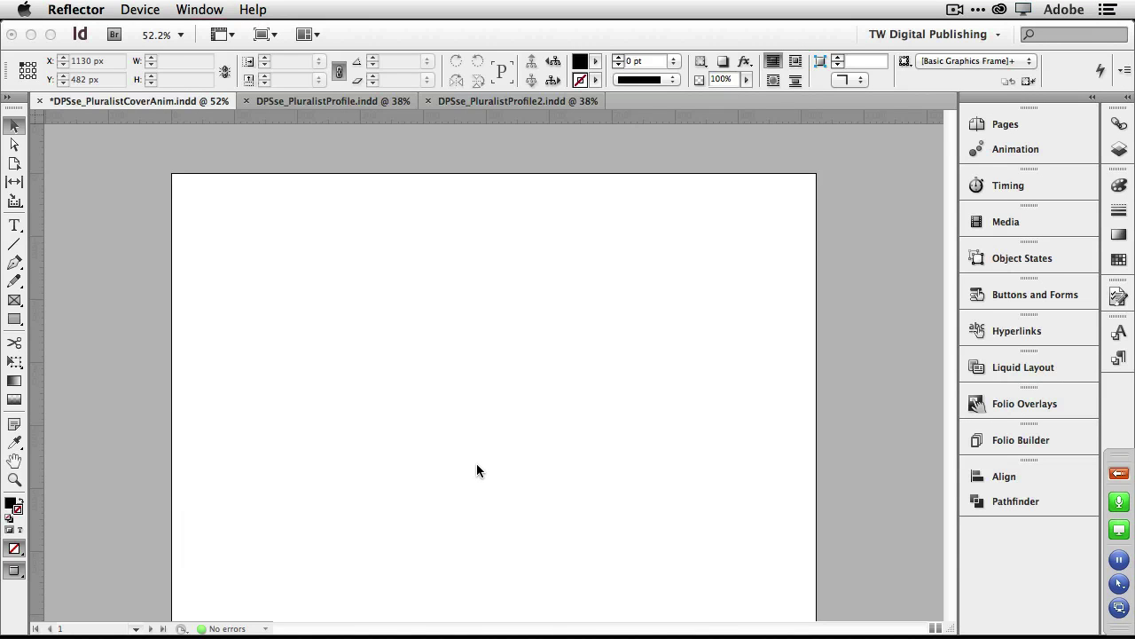
Scroll DPSse_PluralistCoverAnim.indd to the full-page photo of the two models.
{"action": "scroll", "coordinate": [792, 415], "scroll_direction": "up", "scroll_amount": 10}
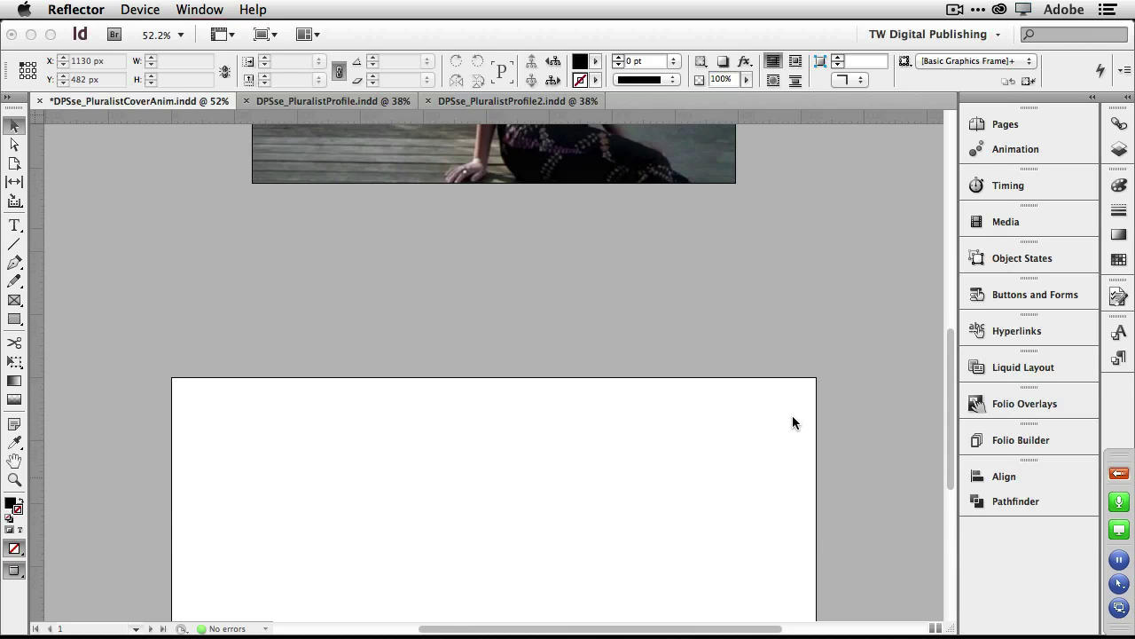
{"action": "scroll", "coordinate": [792, 416], "scroll_direction": "down", "scroll_amount": 8}
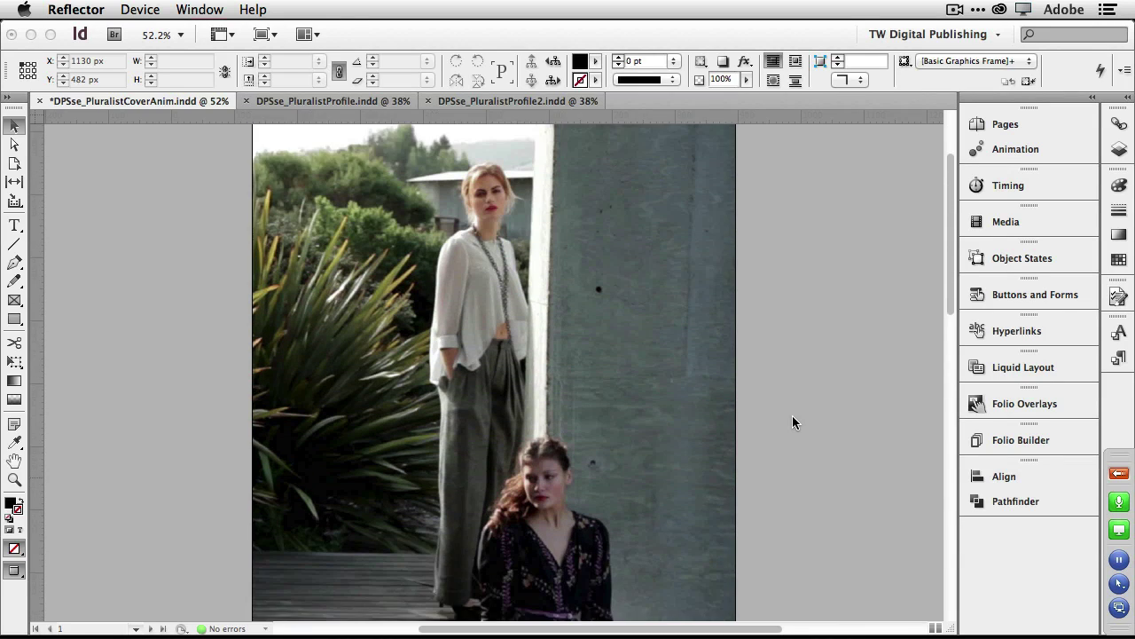
{"action": "scroll", "coordinate": [792, 415], "scroll_direction": "down", "scroll_amount": 6}
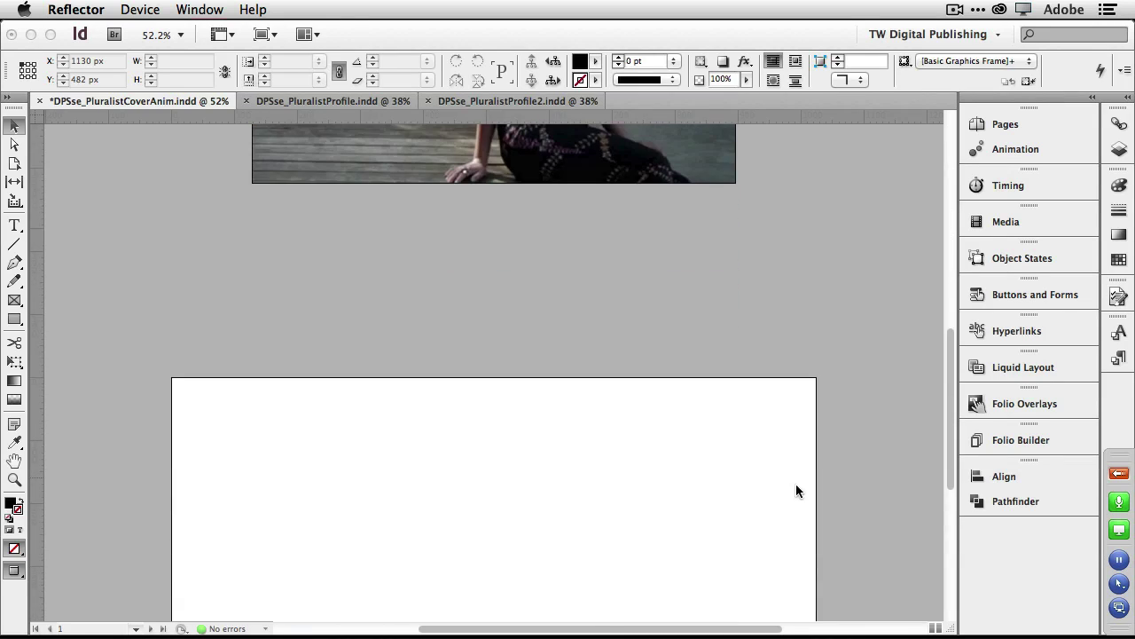
{"action": "scroll", "coordinate": [796, 484], "scroll_direction": "down", "scroll_amount": 4}
{"action": "scroll", "coordinate": [795, 484], "scroll_direction": "up", "scroll_amount": 8}
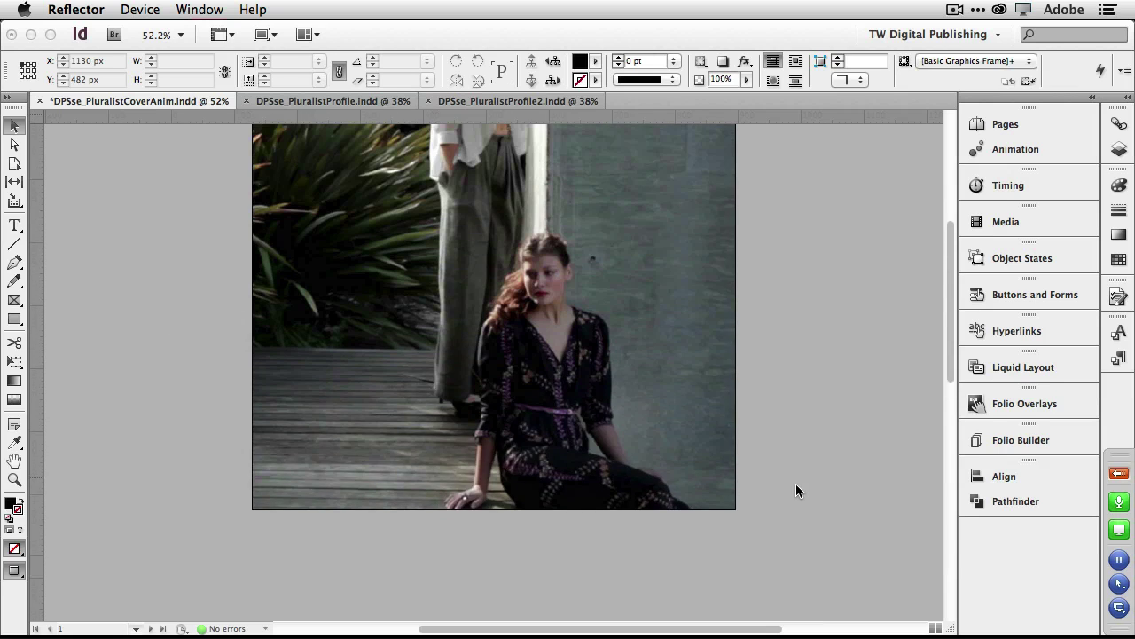
{"action": "scroll", "coordinate": [796, 483], "scroll_direction": "up", "scroll_amount": 4}
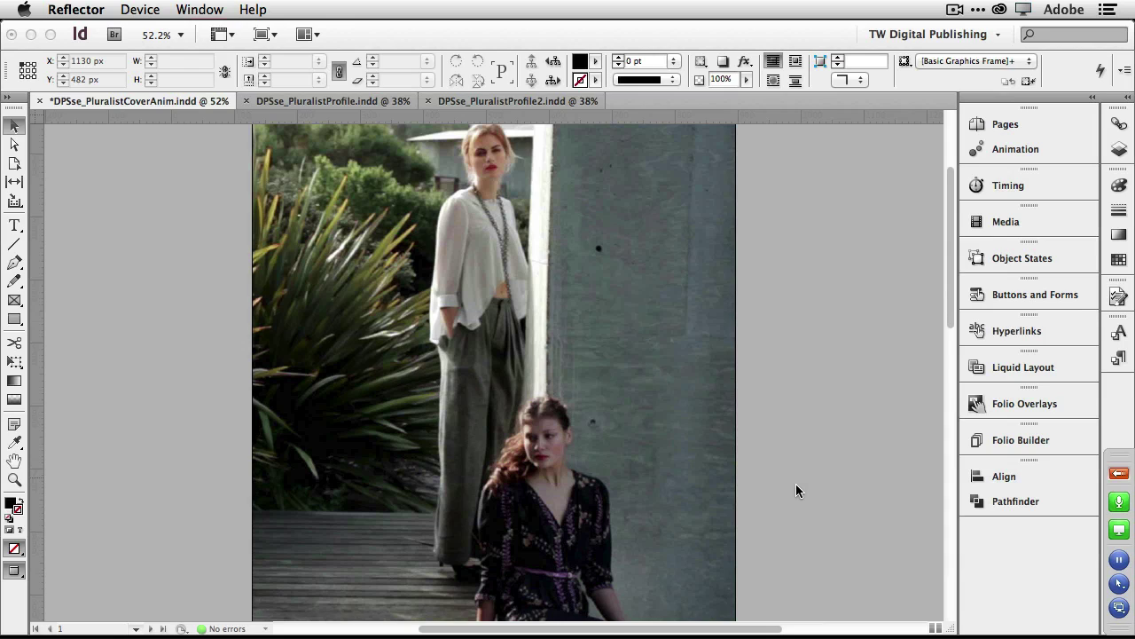
In InDesign, draw an empty 544 × 442 px rectangle frame from the blank page's top-left corner.
{"action": "scroll", "coordinate": [796, 490], "scroll_direction": "down", "scroll_amount": 10}
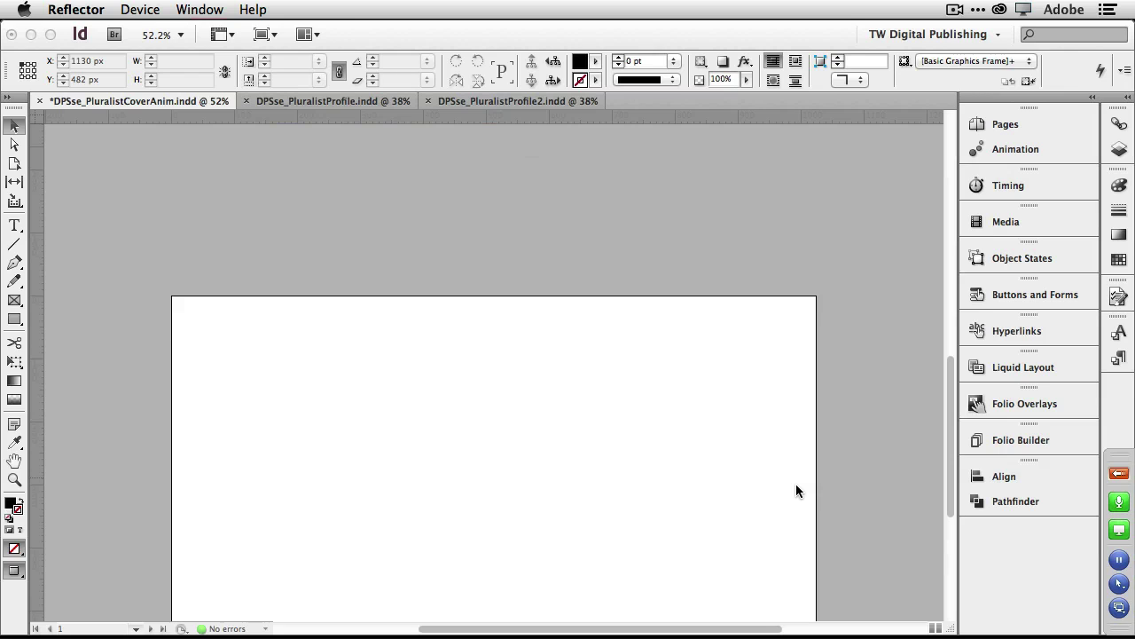
{"action": "scroll", "coordinate": [795, 483], "scroll_direction": "up", "scroll_amount": 10}
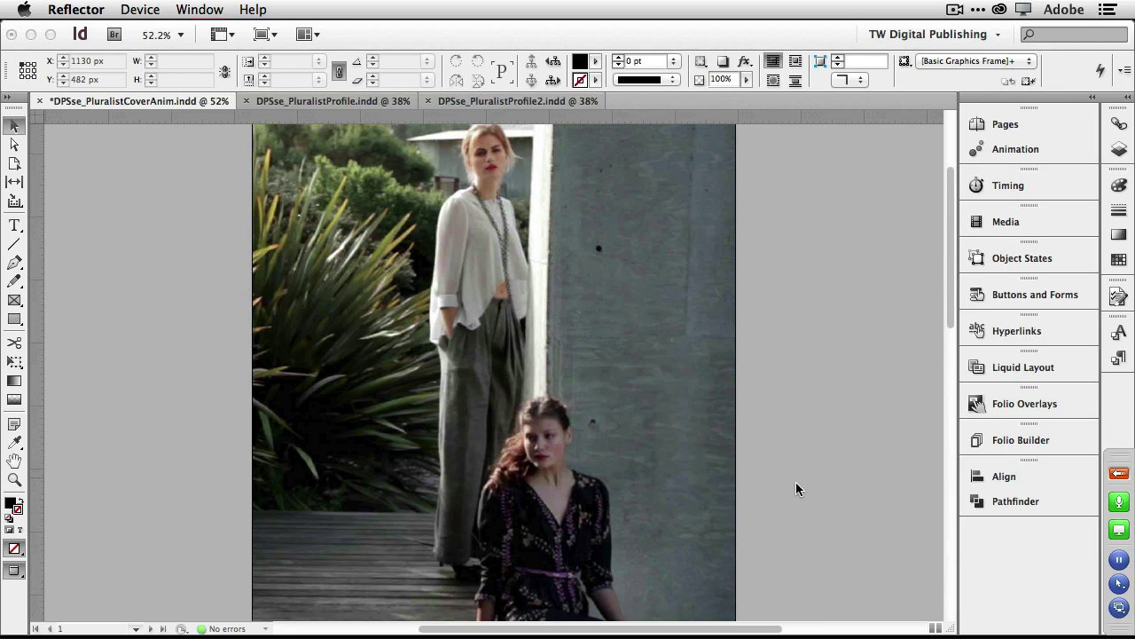
{"action": "scroll", "coordinate": [795, 488], "scroll_direction": "up", "scroll_amount": 3}
{"action": "scroll", "coordinate": [796, 489], "scroll_direction": "down", "scroll_amount": 1}
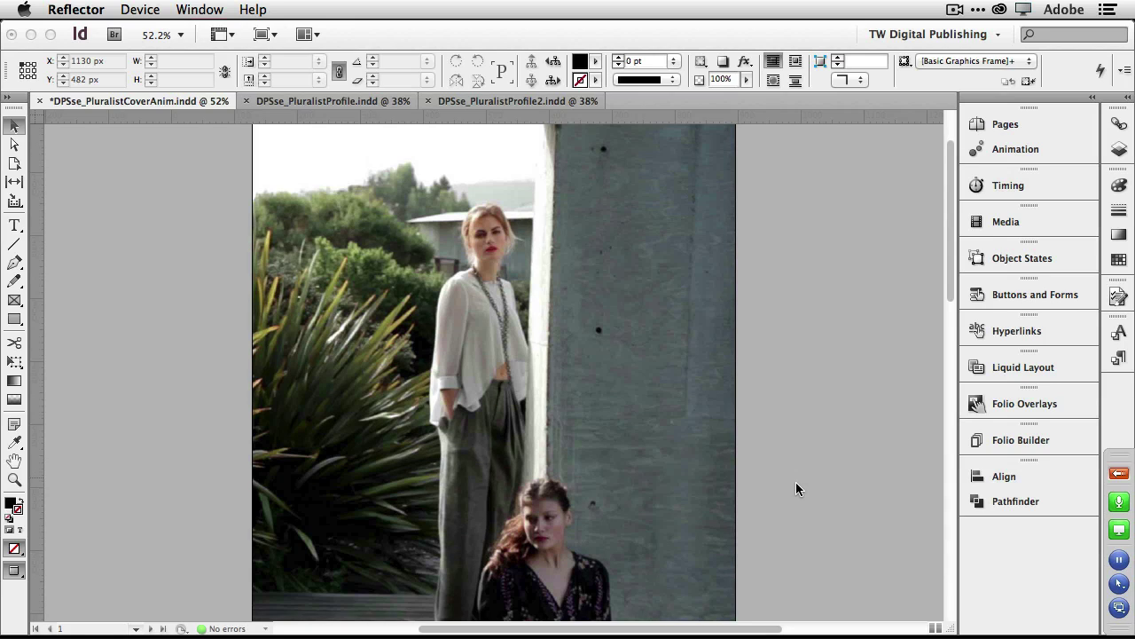
{"action": "scroll", "coordinate": [796, 484], "scroll_direction": "down", "scroll_amount": 8}
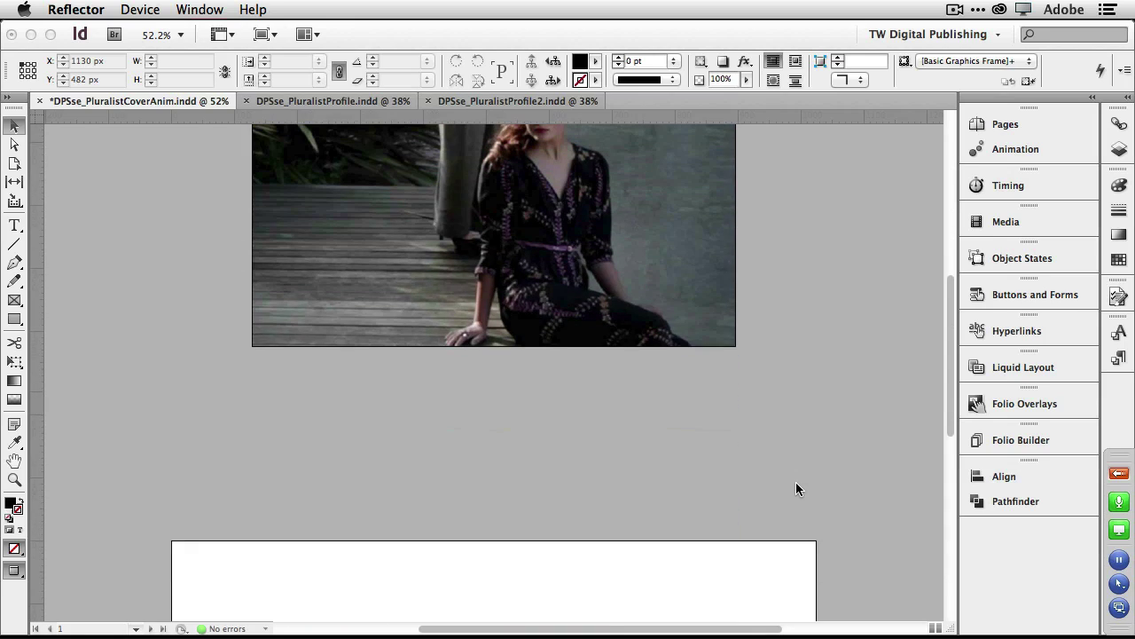
{"action": "scroll", "coordinate": [795, 488], "scroll_direction": "down", "scroll_amount": 6}
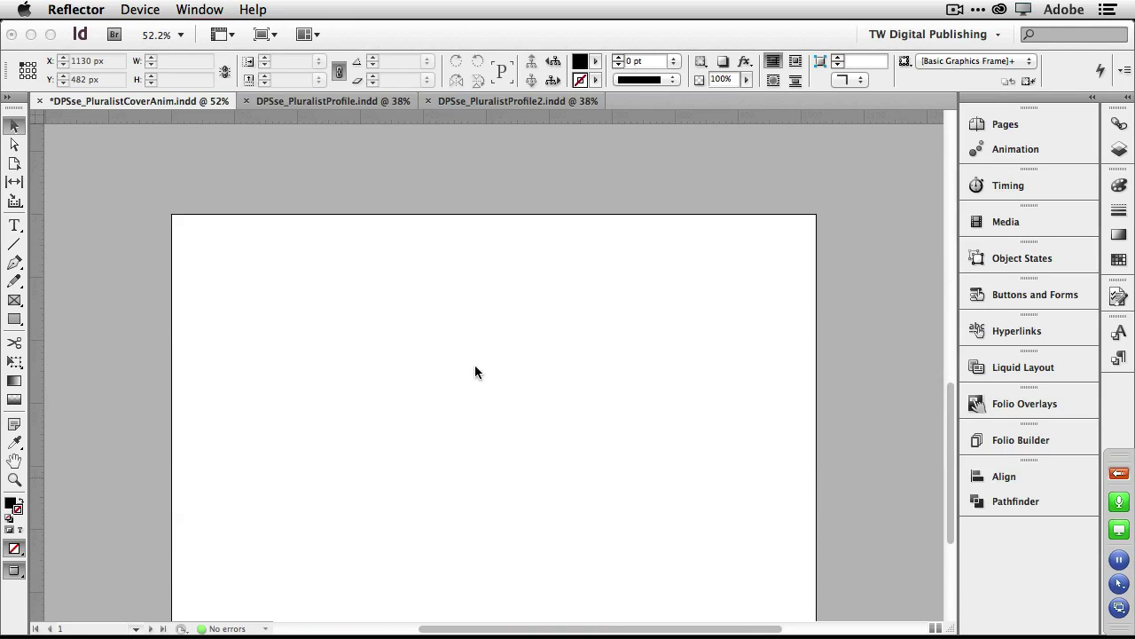
{"action": "left_click", "coordinate": [21, 321]}
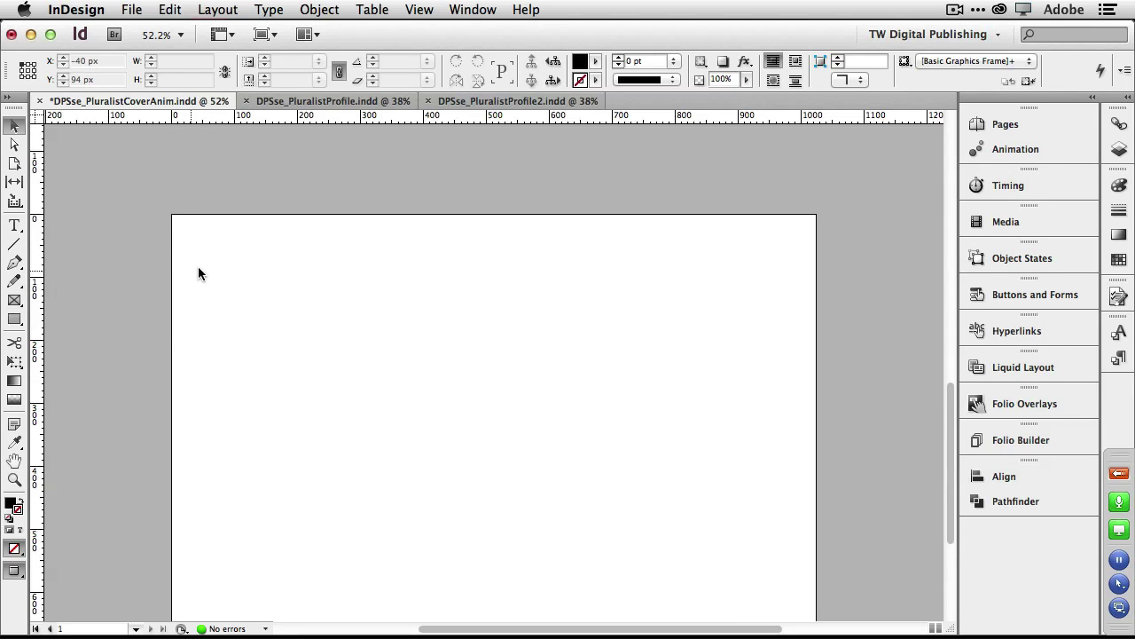
{"action": "left_click", "coordinate": [16, 302]}
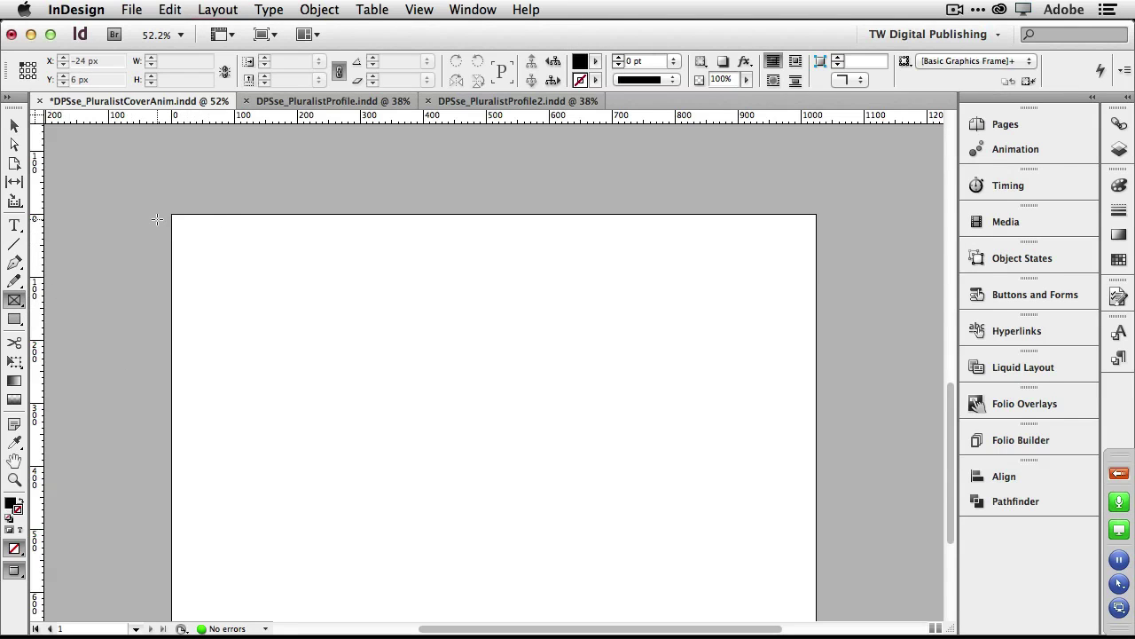
{"action": "left_click_drag", "start_coordinate": [171, 215], "coordinate": [513, 493]}
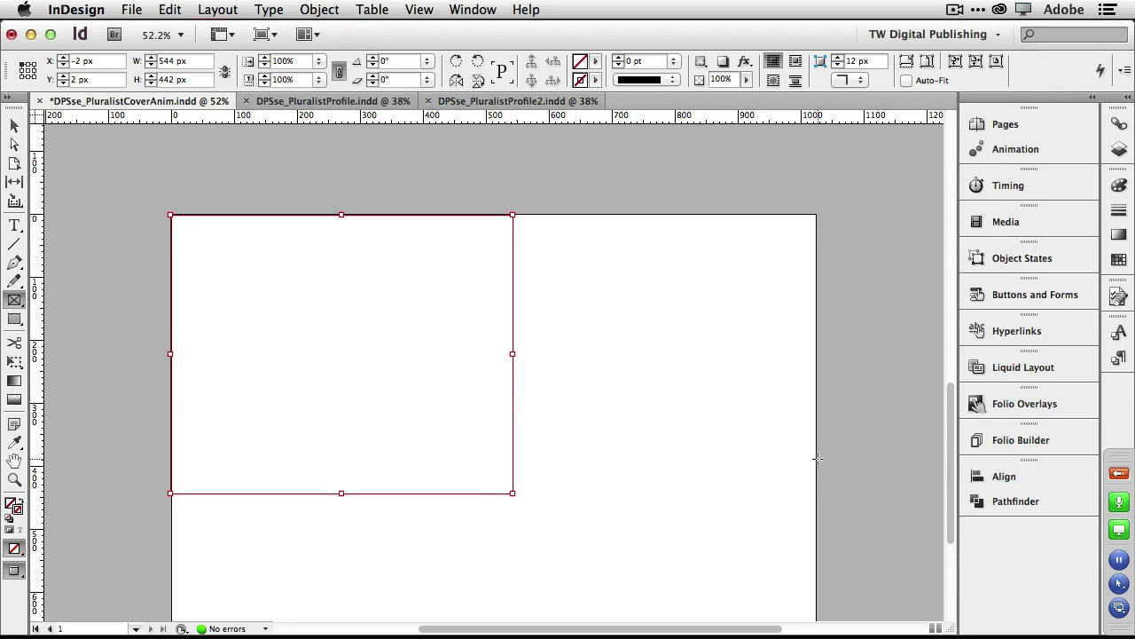
{"action": "key", "text": "super+Tab"}
{"action": "key", "text": "super+Tab"}
{"action": "key", "text": "super+Tab"}
{"action": "key", "text": "super+Tab"}
{"action": "key", "text": "super+Tab"}
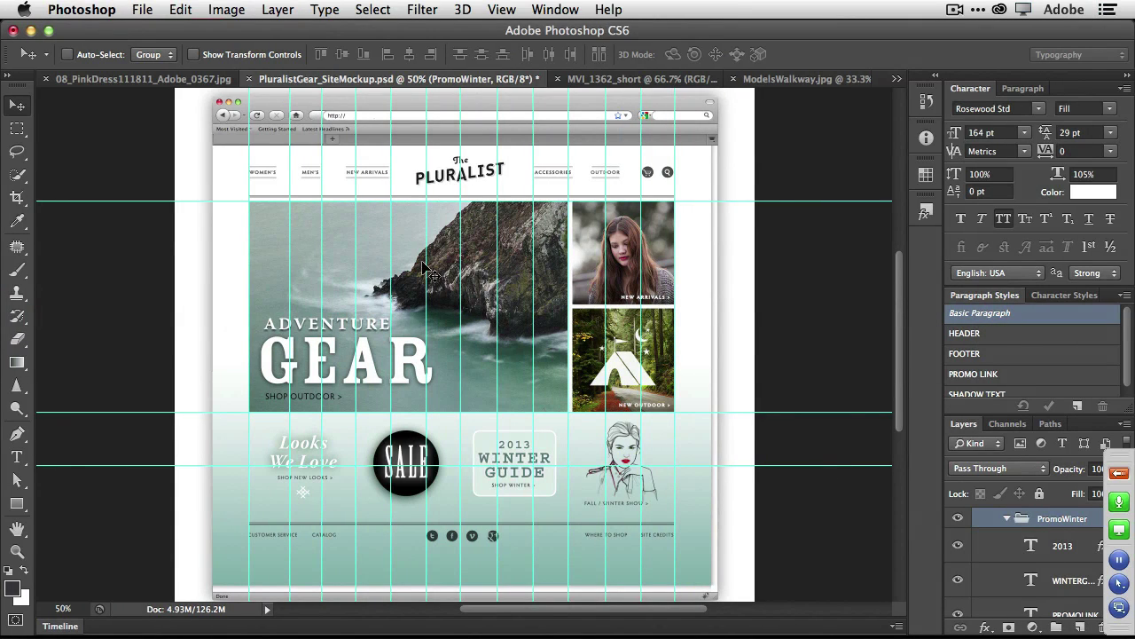
Open the Render Video settings for the MVI_1362_short video in Photoshop.
{"action": "left_click", "coordinate": [629, 81]}
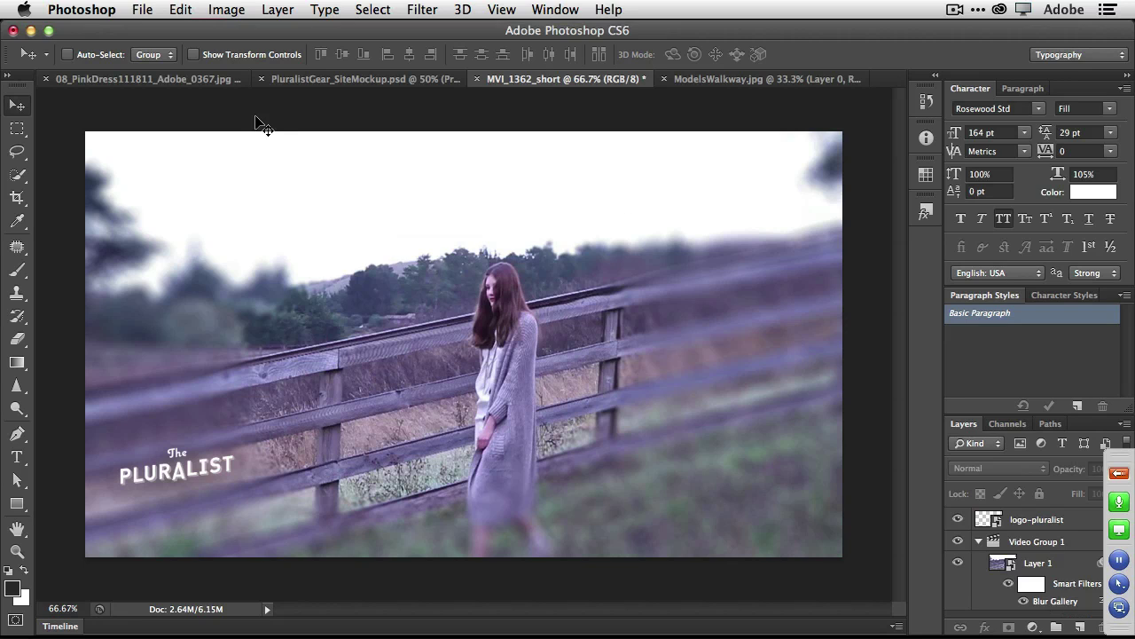
{"action": "left_click", "coordinate": [151, 9]}
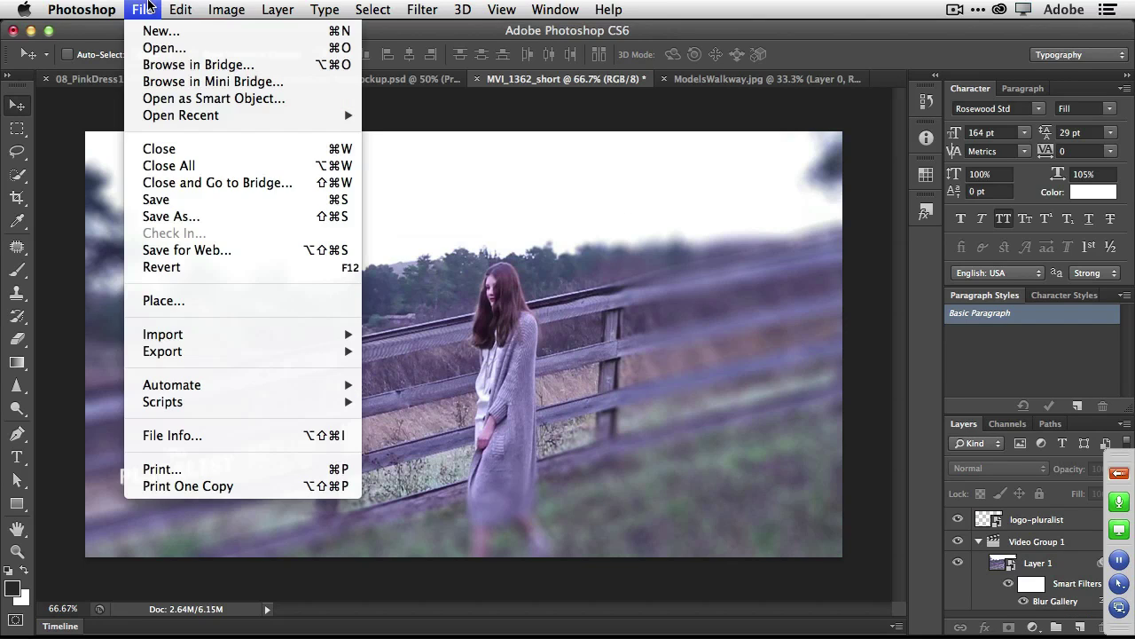
{"action": "mouse_move", "coordinate": [204, 352]}
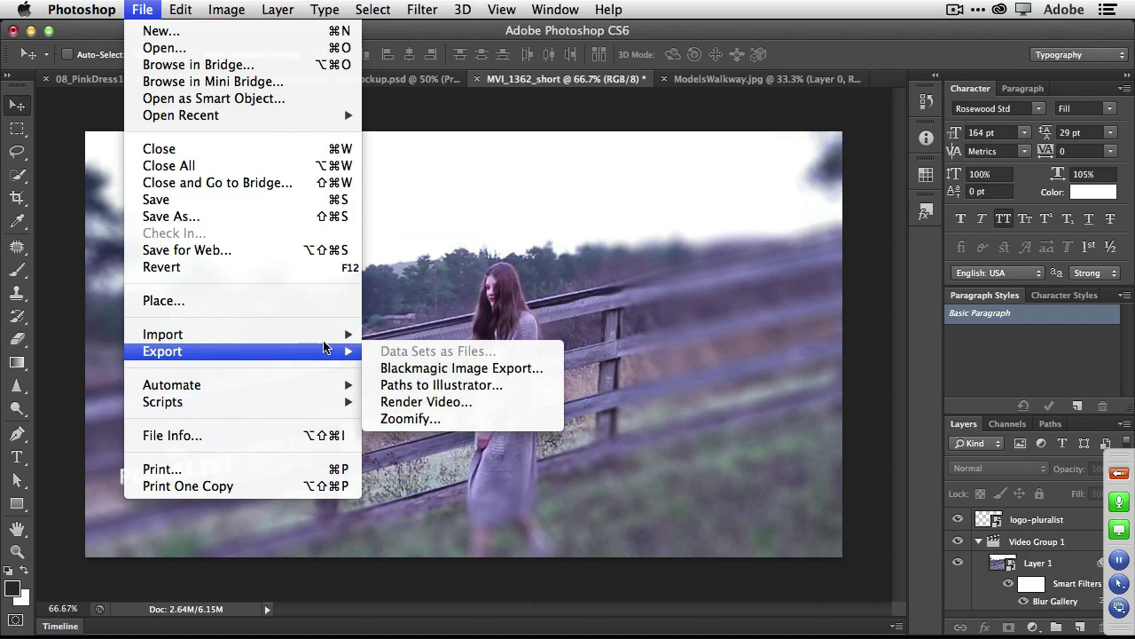
{"action": "left_click", "coordinate": [435, 403]}
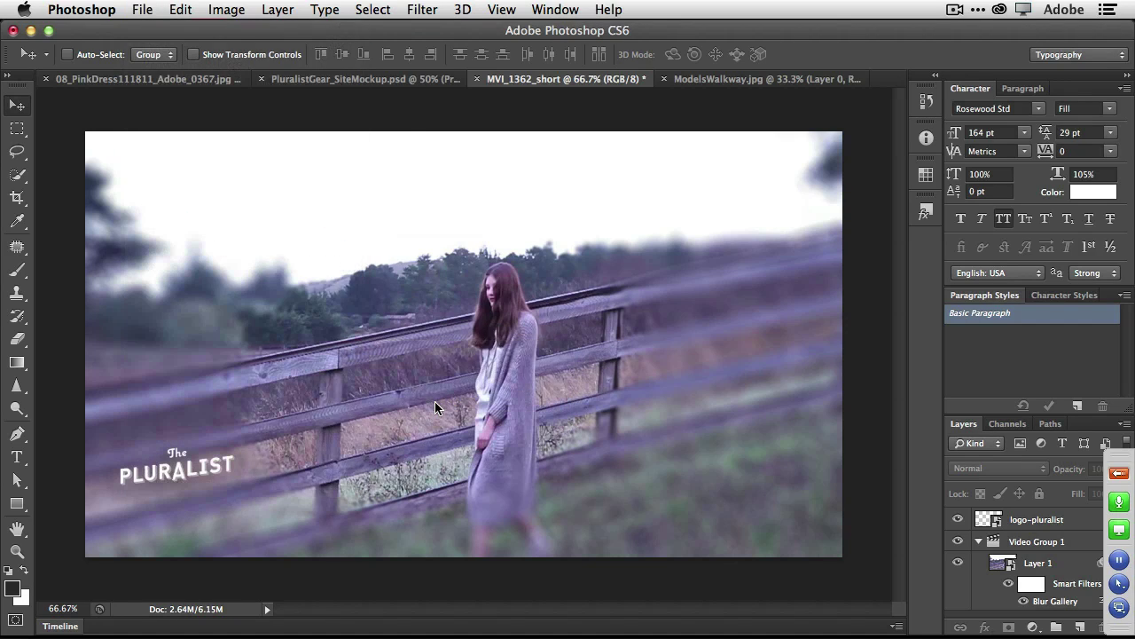
Try Adobe Media Encoder, then Photoshop Image Sequence with JPEG, and cancel without rendering.
{"action": "left_click", "coordinate": [424, 191]}
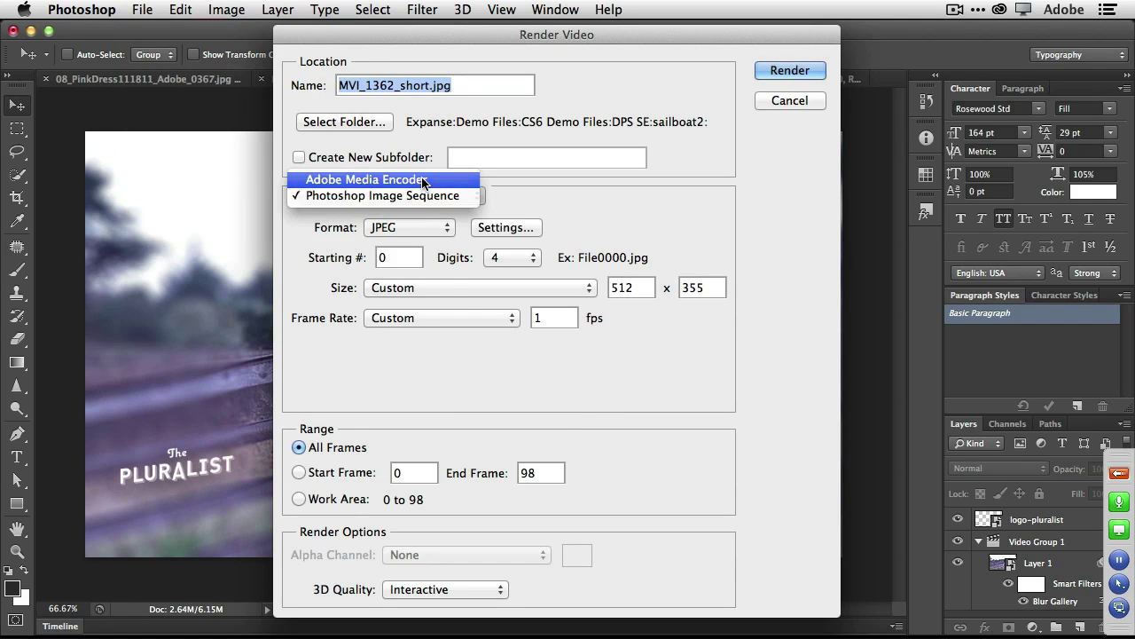
{"action": "left_click", "coordinate": [426, 180]}
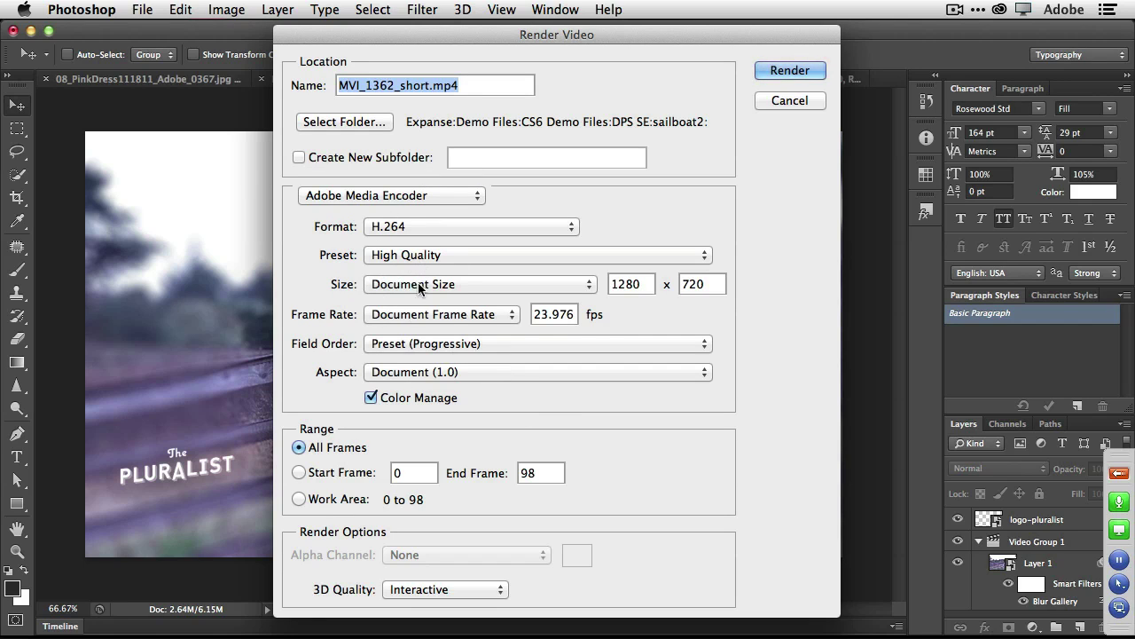
{"action": "left_click", "coordinate": [433, 195]}
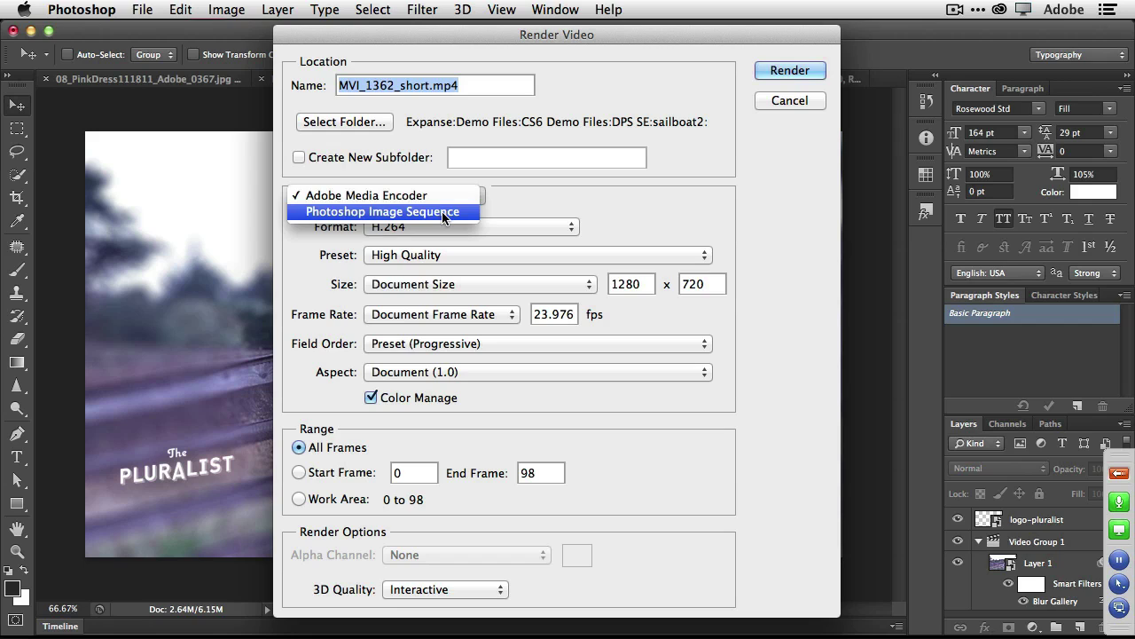
{"action": "left_click", "coordinate": [436, 211]}
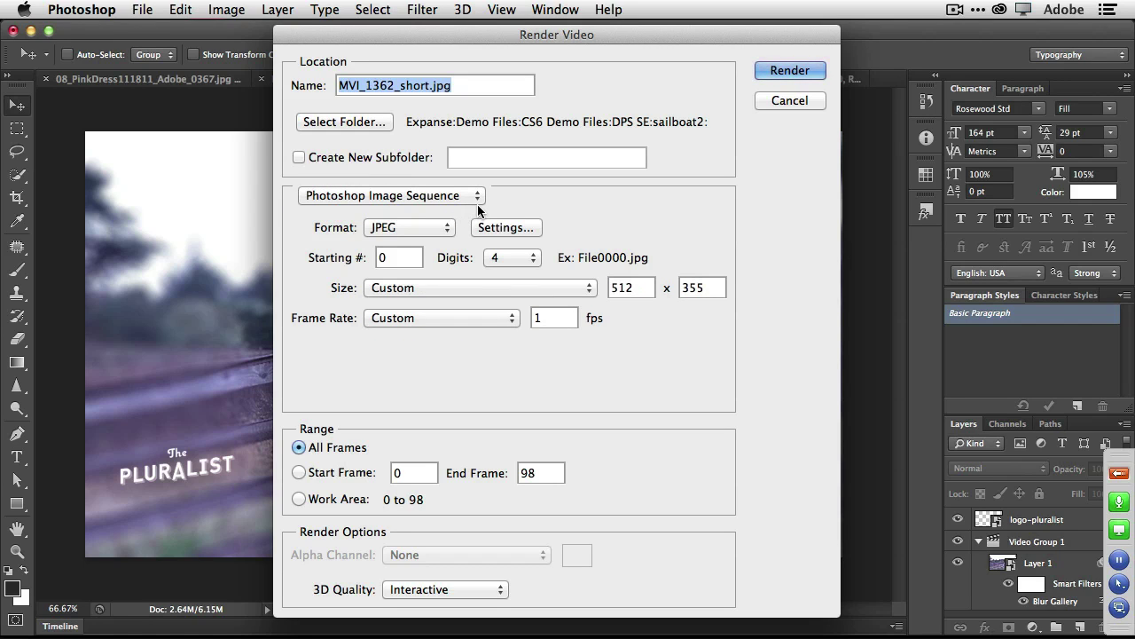
{"action": "left_click", "coordinate": [443, 234]}
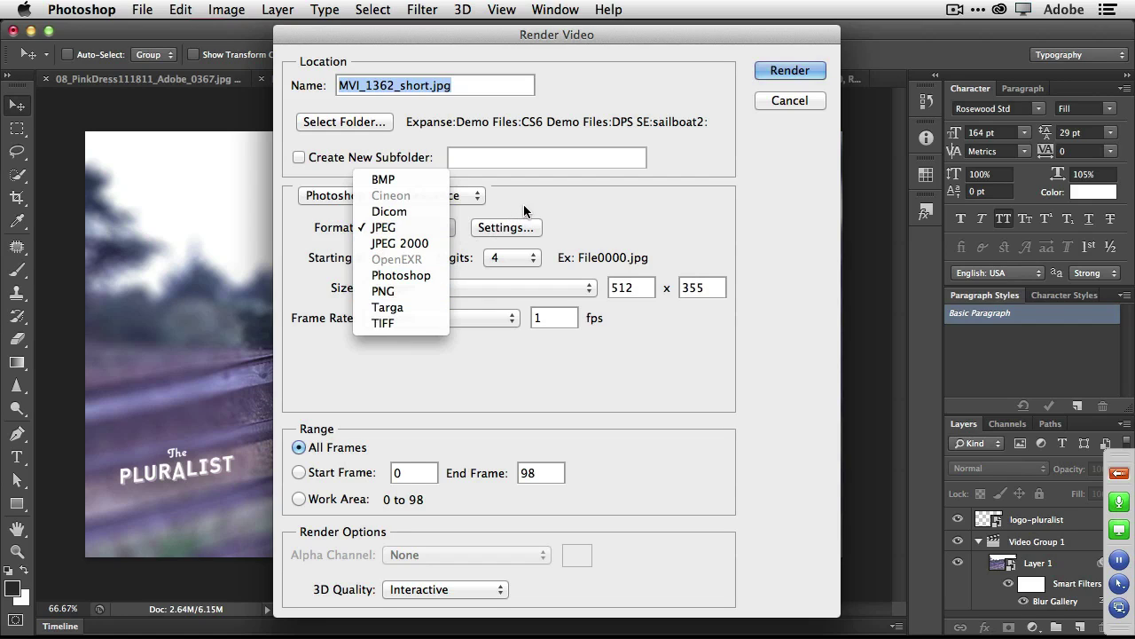
{"action": "left_click", "coordinate": [548, 203]}
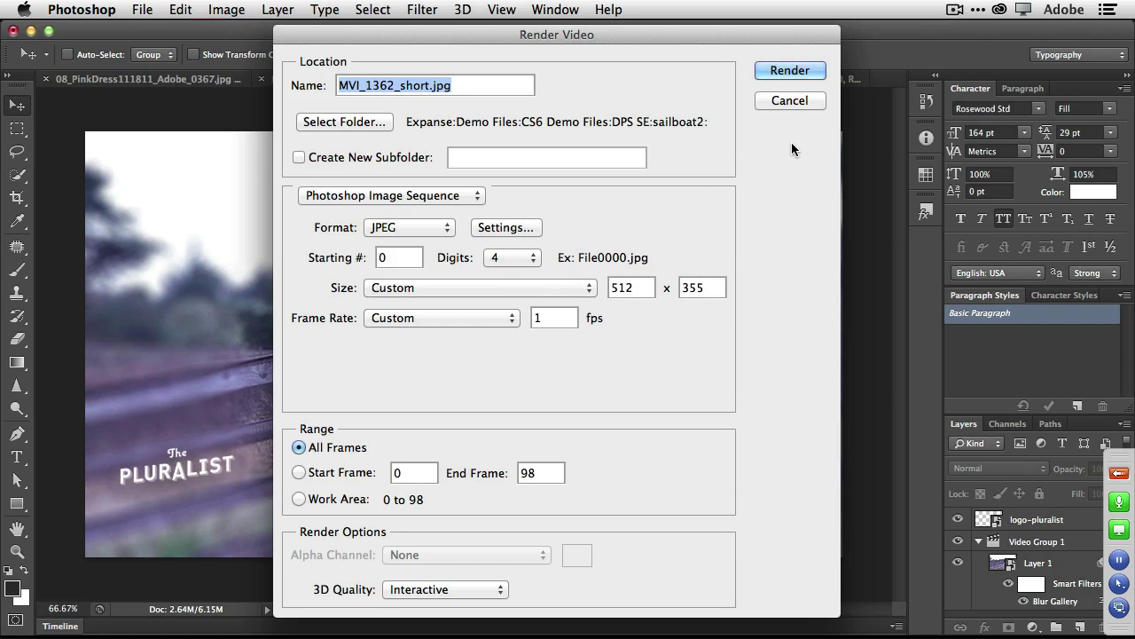
{"action": "left_click", "coordinate": [789, 101]}
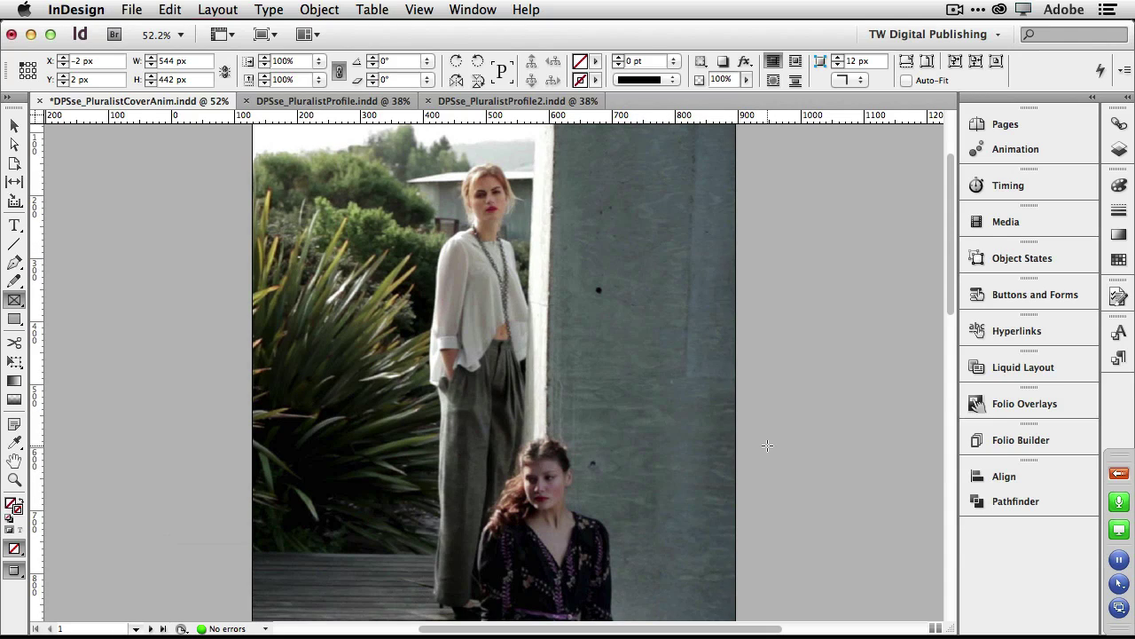
{"action": "scroll", "coordinate": [767, 444], "scroll_direction": "down", "scroll_amount": 10}
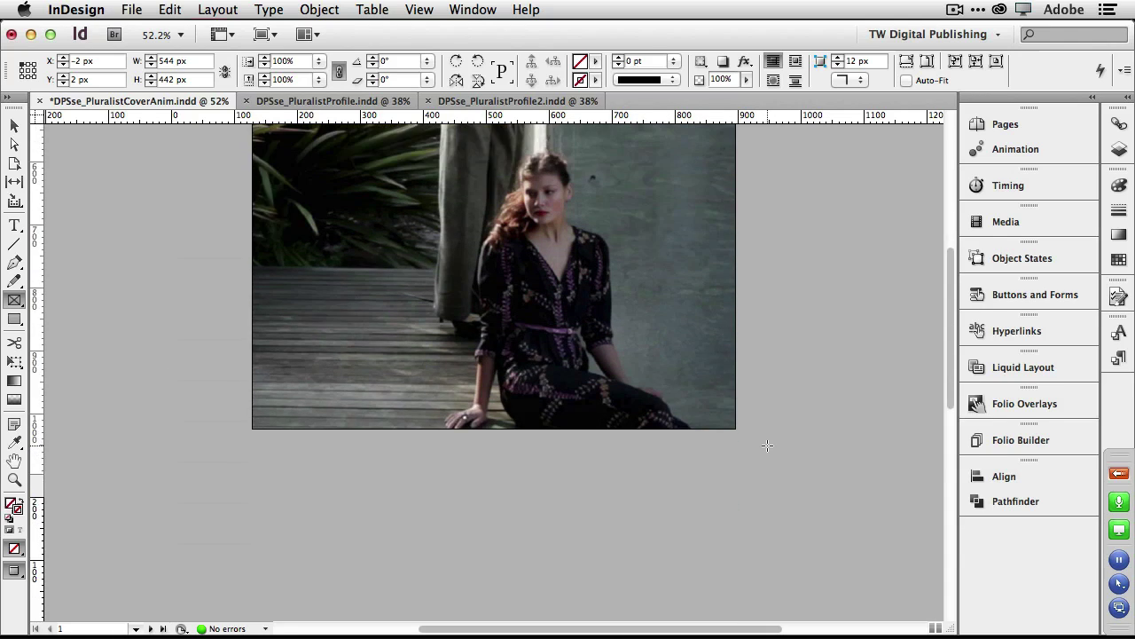
{"action": "scroll", "coordinate": [768, 445], "scroll_direction": "down", "scroll_amount": 8}
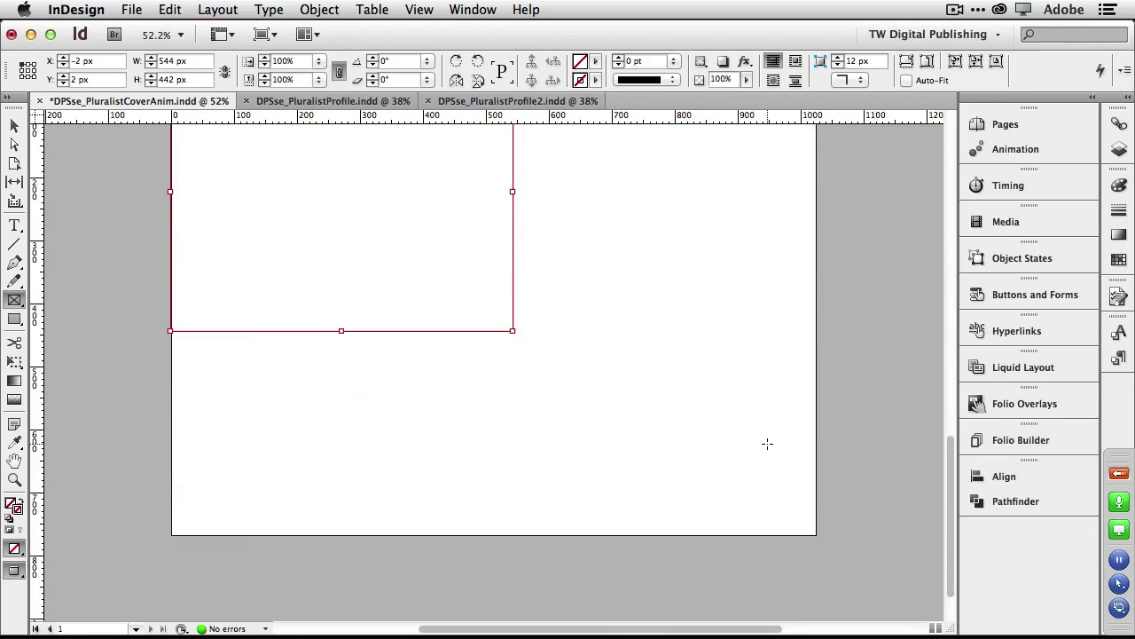
{"action": "scroll", "coordinate": [767, 444], "scroll_direction": "up", "scroll_amount": 10}
{"action": "scroll", "coordinate": [767, 443], "scroll_direction": "up", "scroll_amount": 5}
{"action": "scroll", "coordinate": [768, 443], "scroll_direction": "down", "scroll_amount": 10}
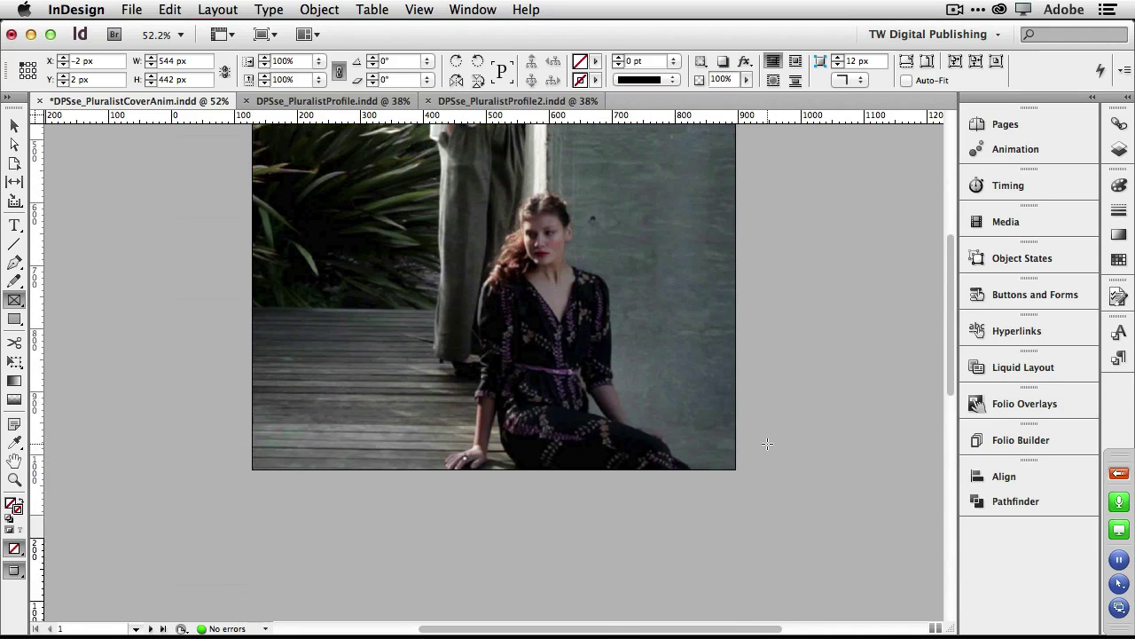
{"action": "scroll", "coordinate": [767, 443], "scroll_direction": "down", "scroll_amount": 1}
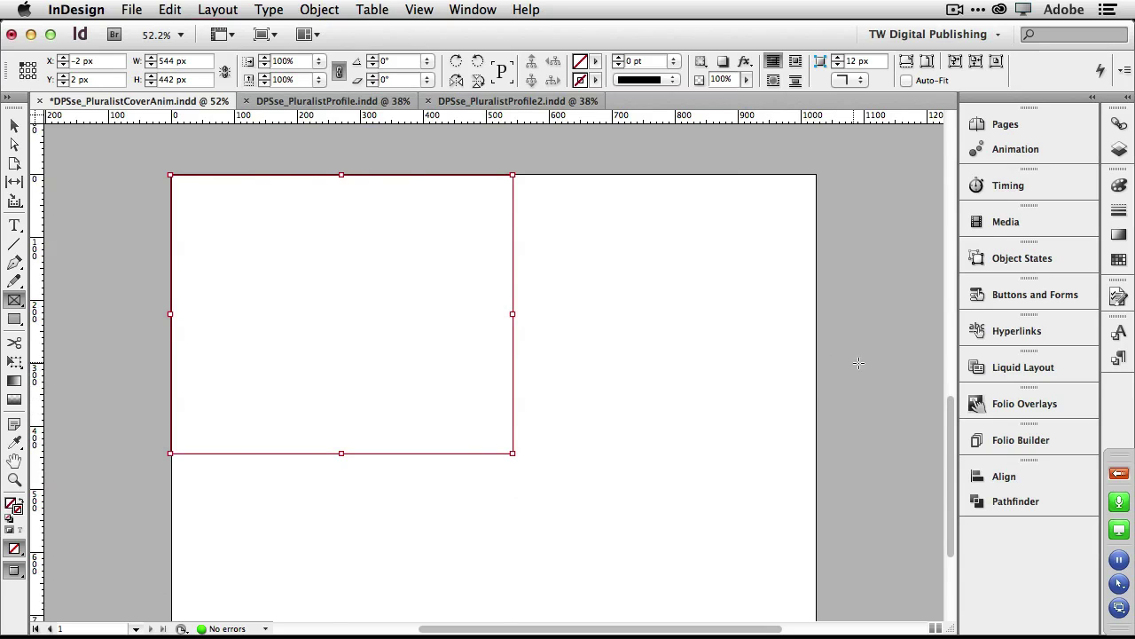
Set up an Image Sequence overlay for the frame in Folio Overlays.
{"action": "left_click", "coordinate": [999, 405]}
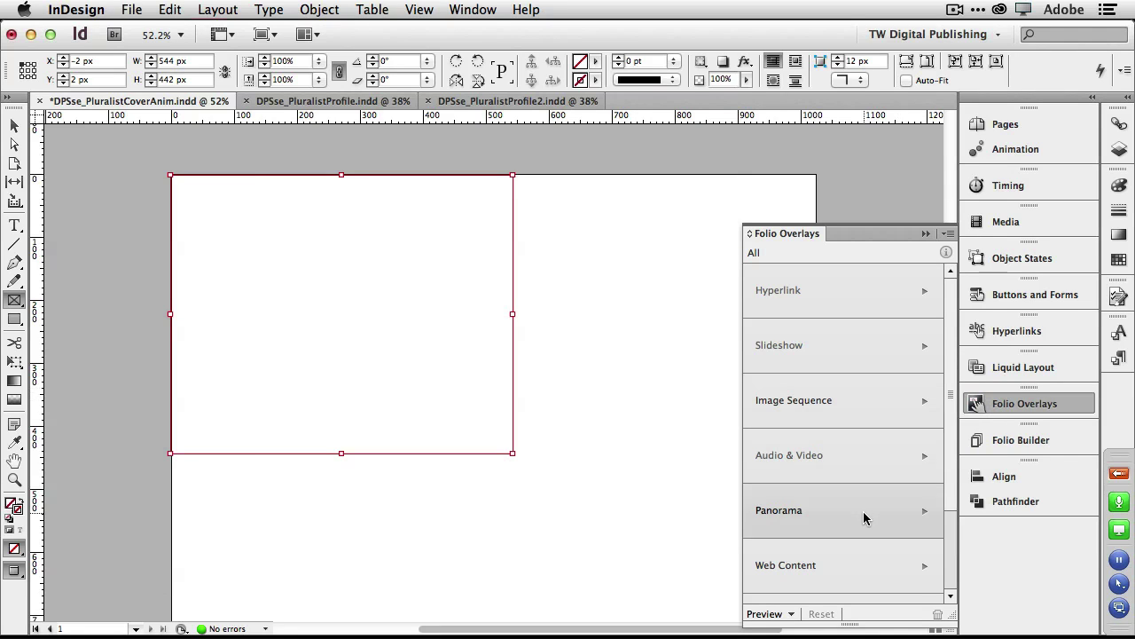
{"action": "left_click", "coordinate": [844, 417]}
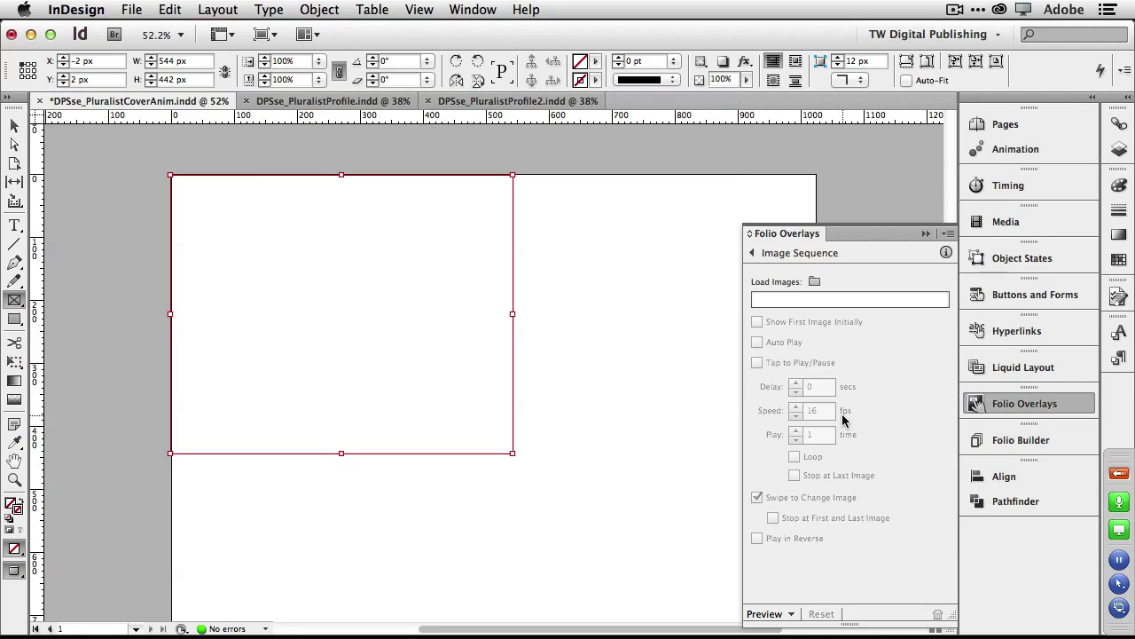
{"action": "left_click", "coordinate": [813, 282]}
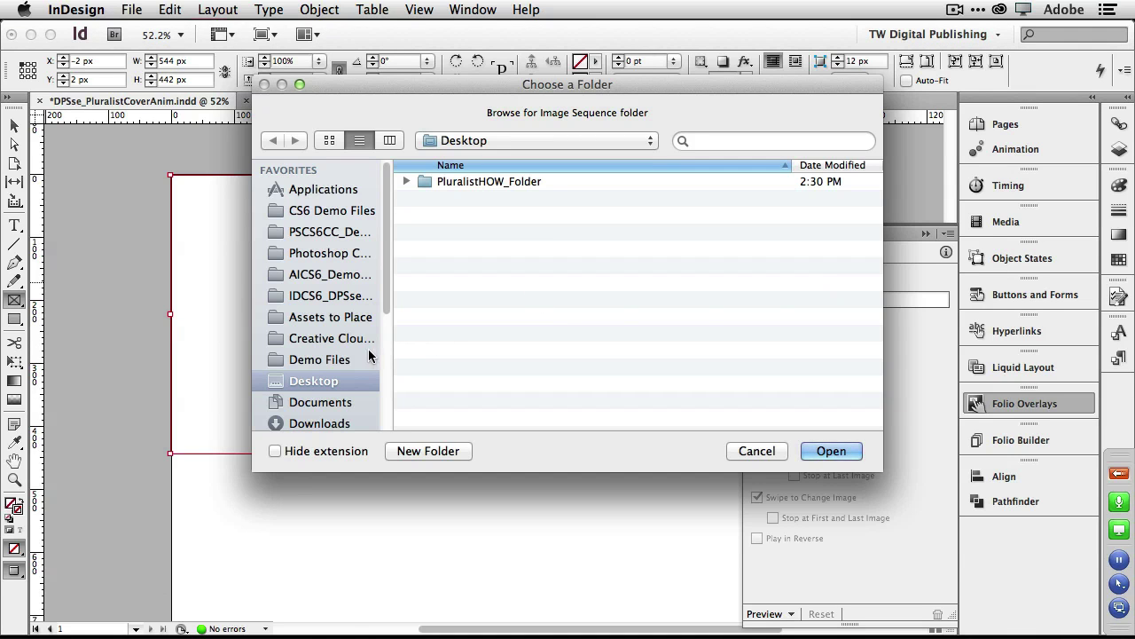
Browse to DPS Overlay Assets > Image Sequence > _JPGseq_Final_H and load that folder.
{"action": "left_click", "coordinate": [345, 298]}
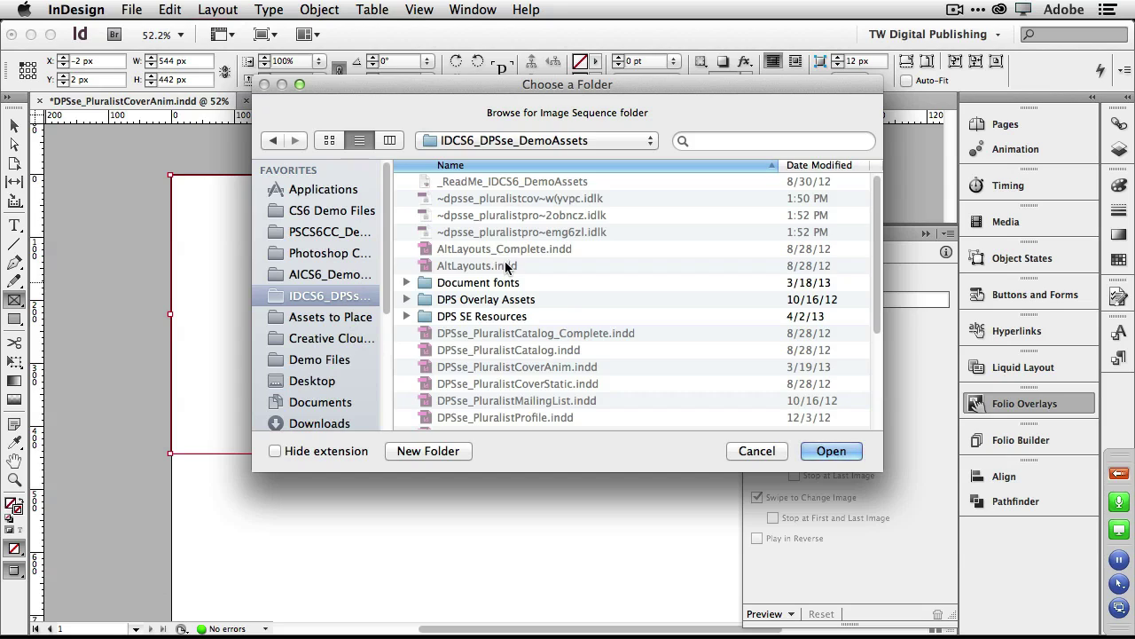
{"action": "double_click", "coordinate": [508, 300]}
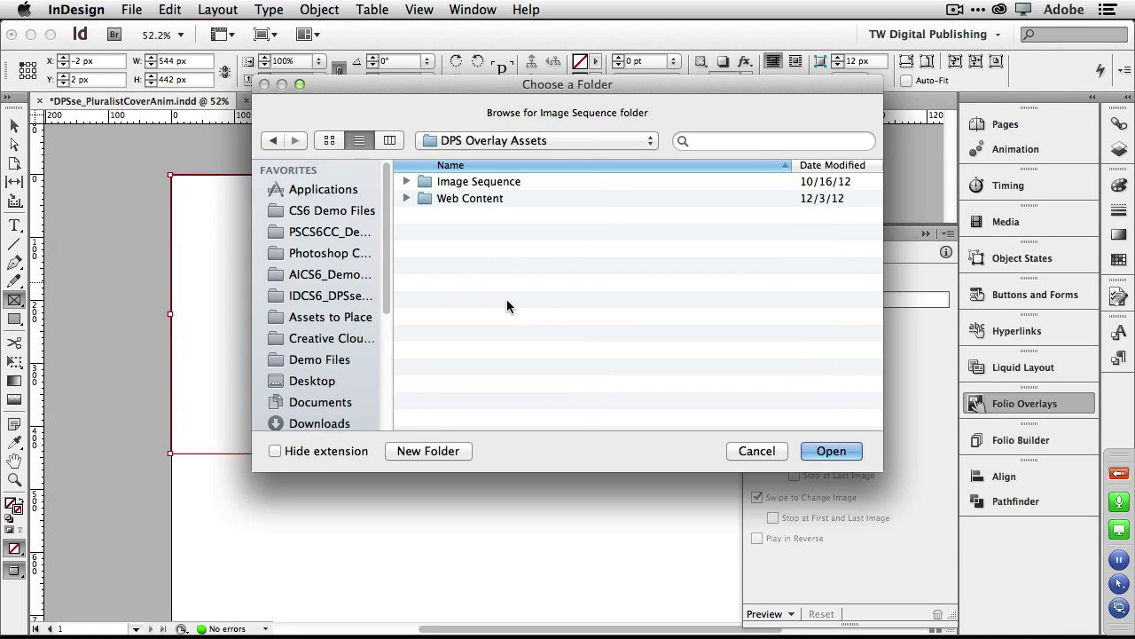
{"action": "double_click", "coordinate": [488, 184]}
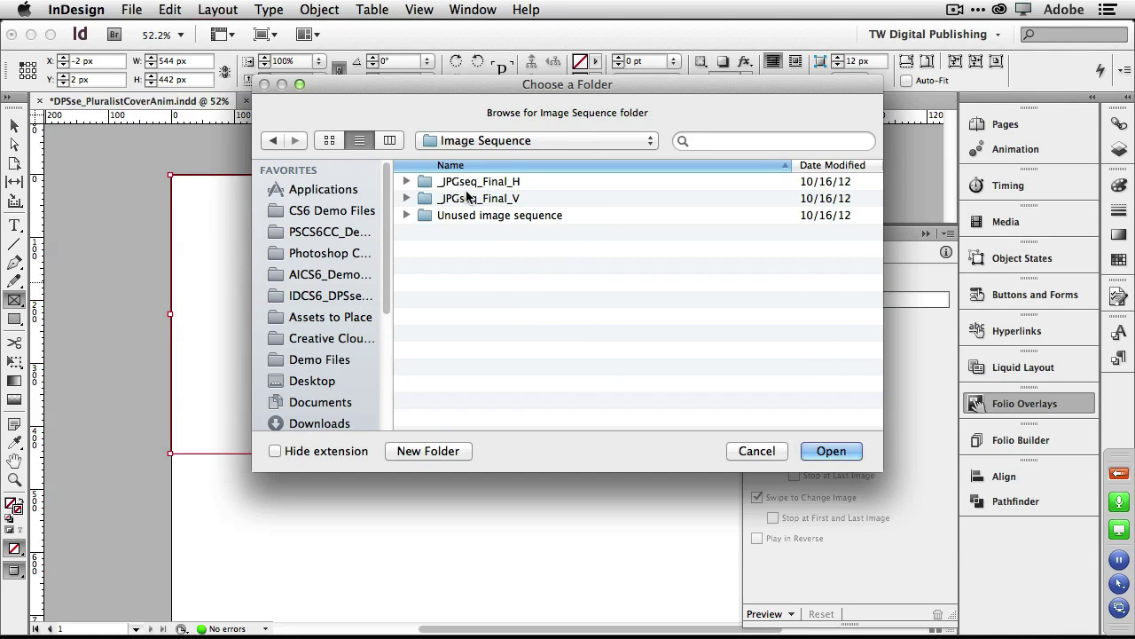
{"action": "double_click", "coordinate": [497, 184]}
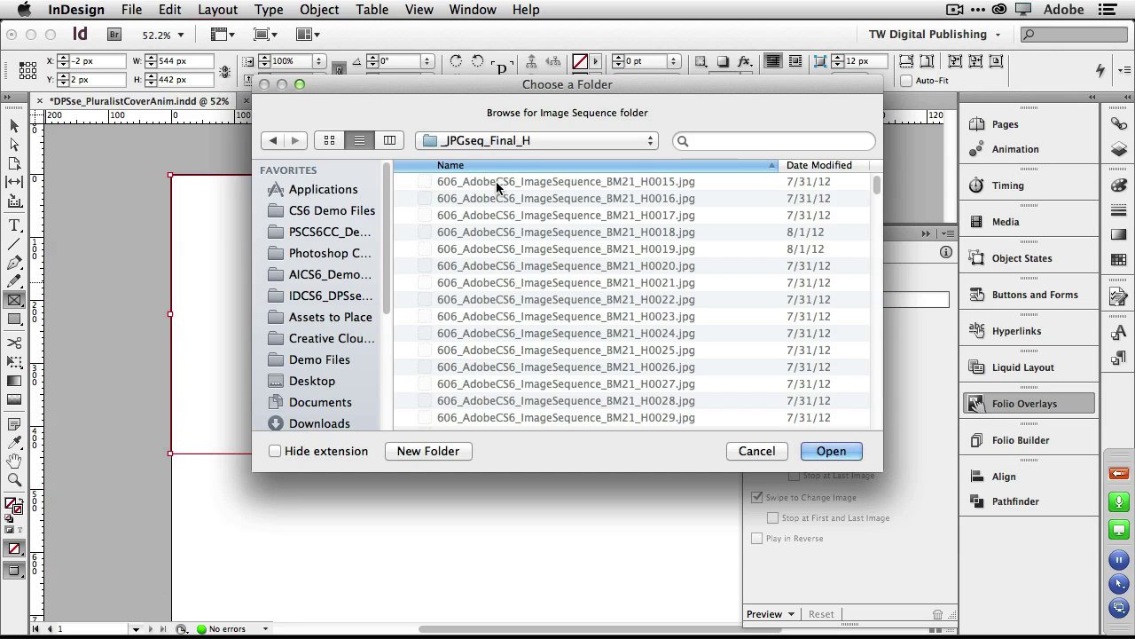
{"action": "scroll", "coordinate": [553, 250], "scroll_direction": "down", "scroll_amount": 5}
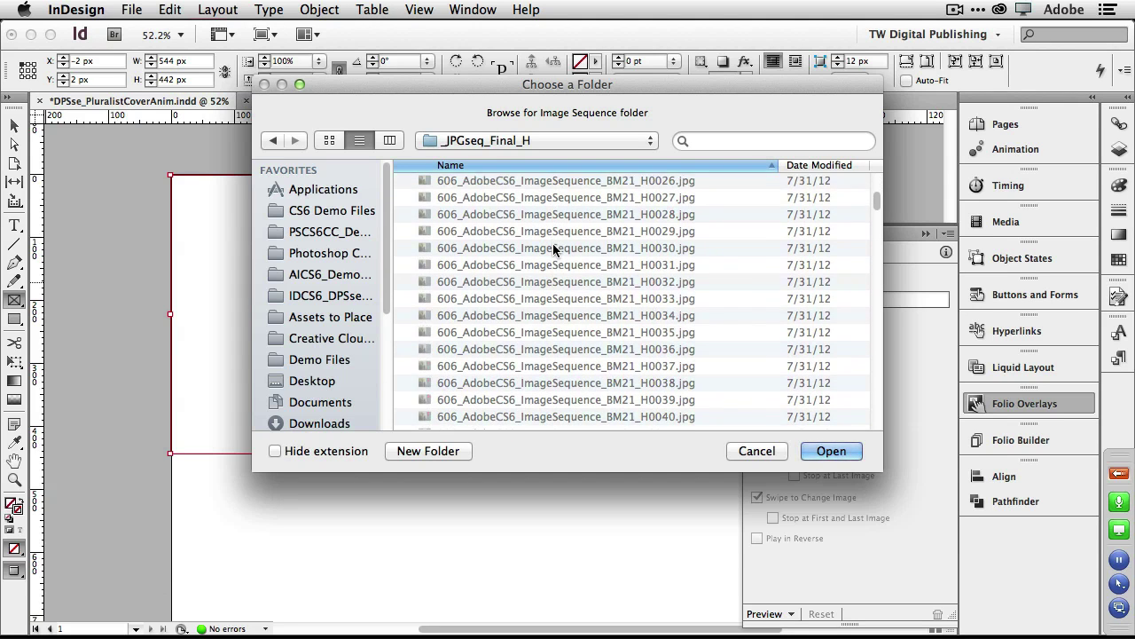
{"action": "scroll", "coordinate": [554, 250], "scroll_direction": "down", "scroll_amount": 15}
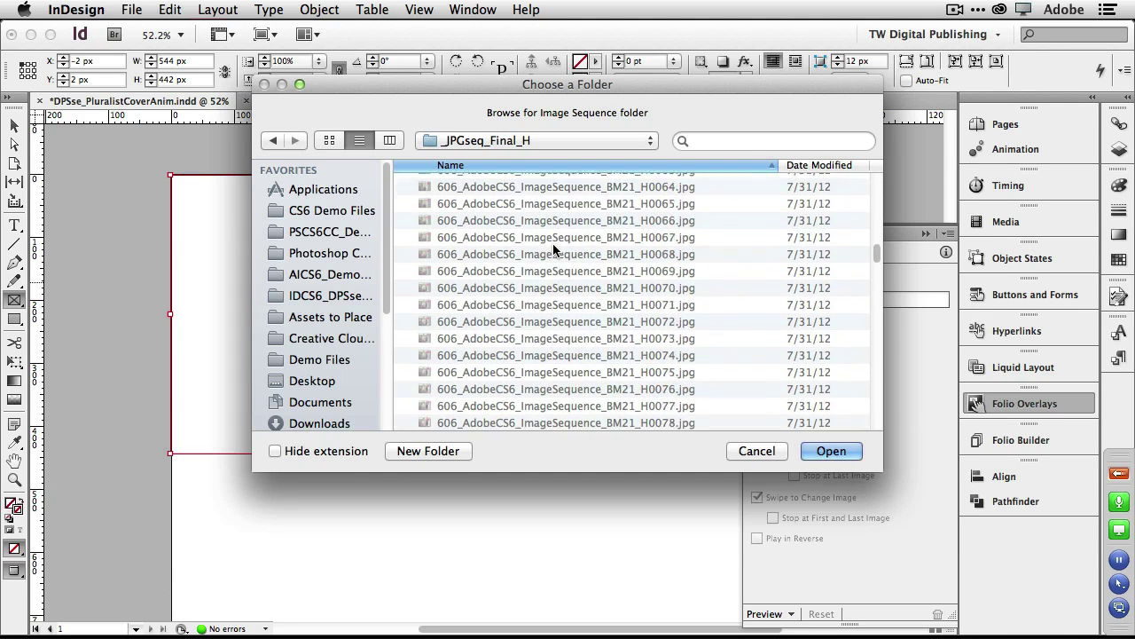
{"action": "scroll", "coordinate": [553, 250], "scroll_direction": "up", "scroll_amount": 20}
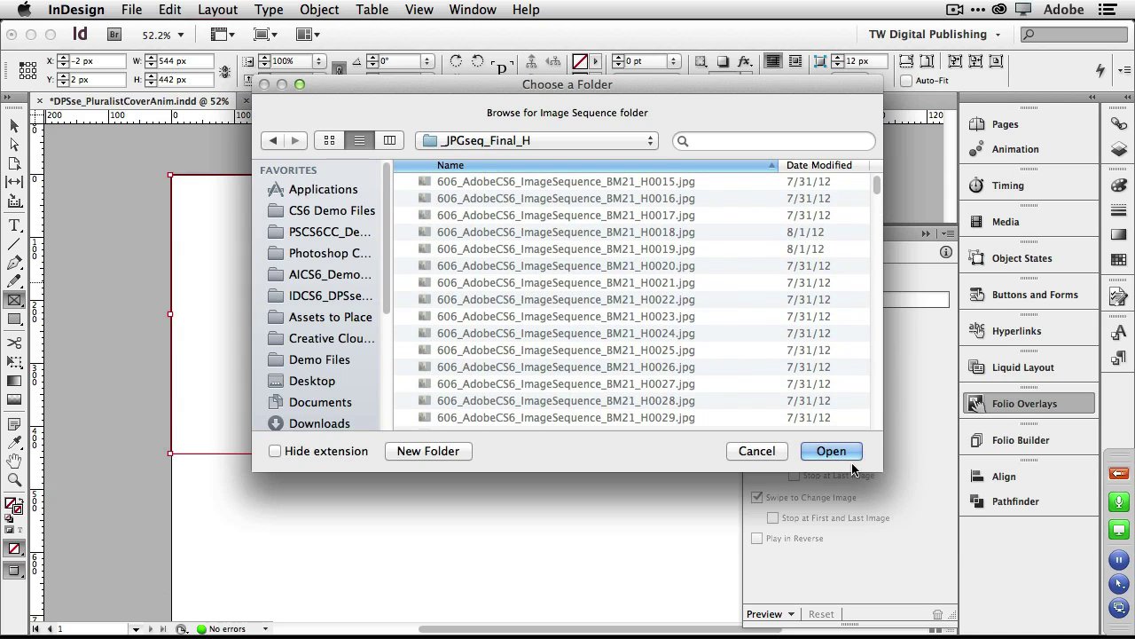
{"action": "left_click", "coordinate": [831, 451]}
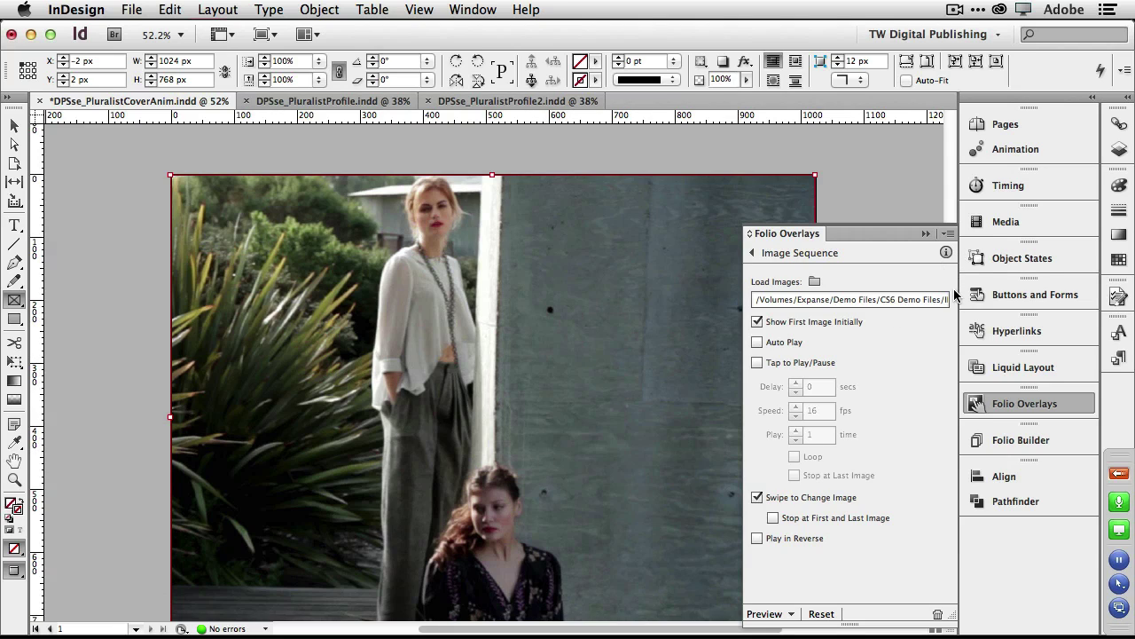
Turn on Auto Play and Stop at Last Image, and turn off Swipe to Change Image.
{"action": "left_click", "coordinate": [756, 344]}
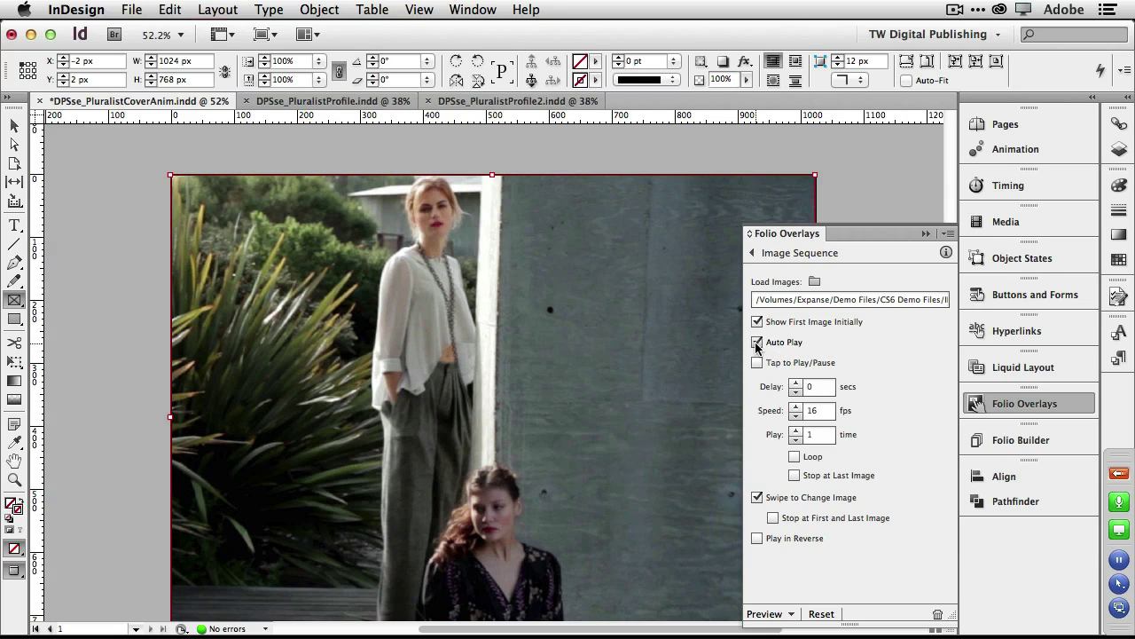
{"action": "left_click", "coordinate": [794, 475]}
{"action": "left_click", "coordinate": [758, 497]}
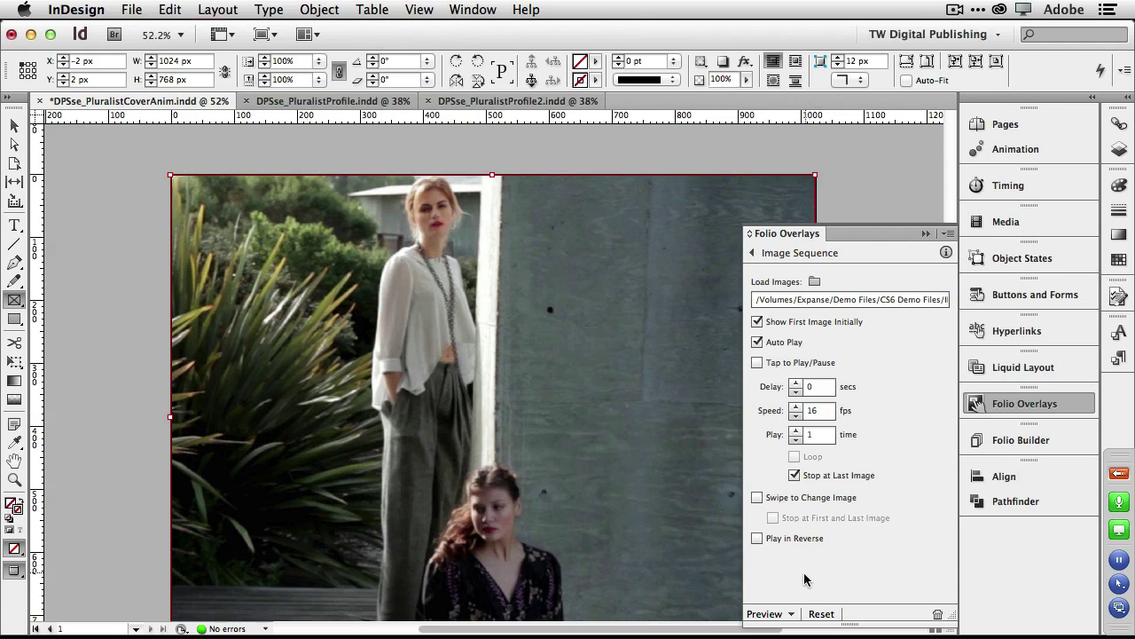
Preview the animated cover on the desktop, then quit Content Viewer and ignore the crash warning.
{"action": "left_click", "coordinate": [792, 616]}
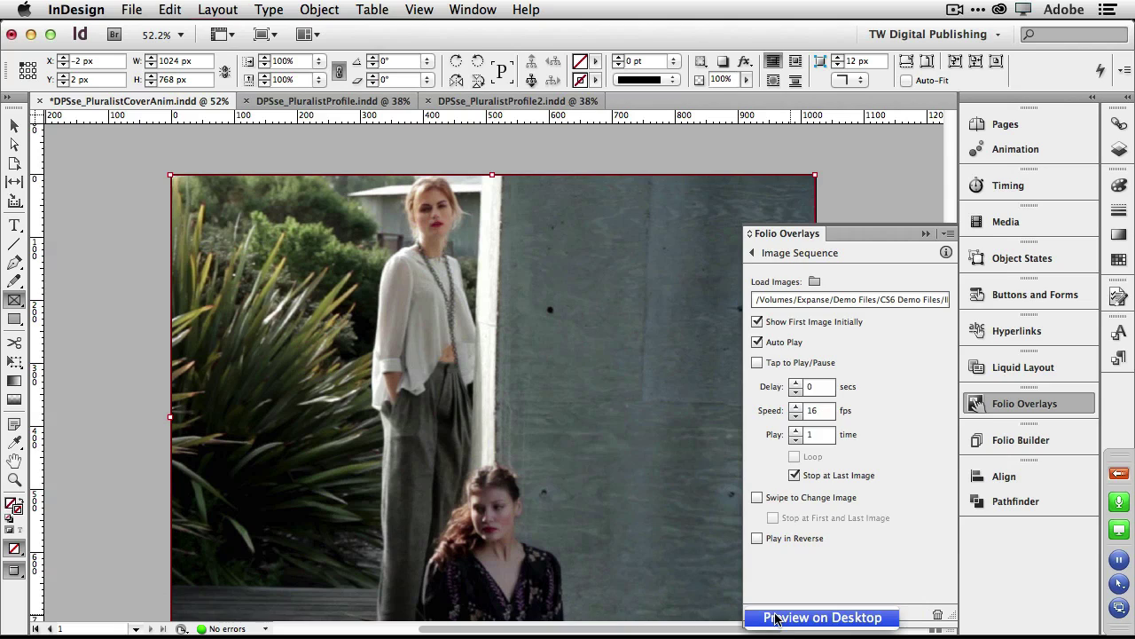
{"action": "left_click", "coordinate": [786, 619]}
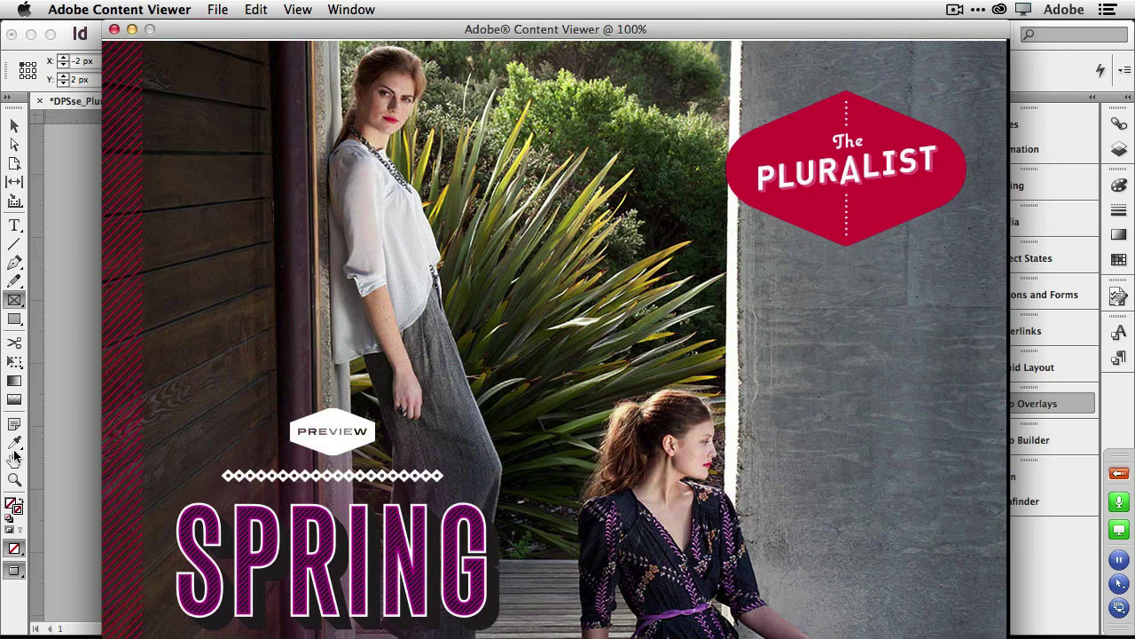
{"action": "key", "text": "super+q"}
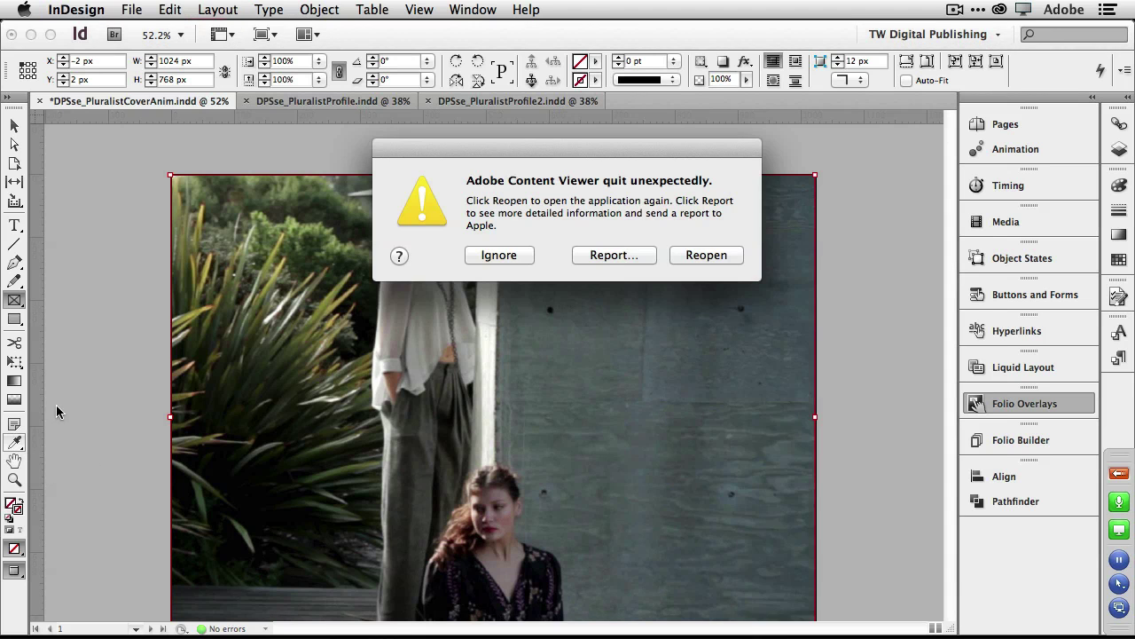
{"action": "left_click", "coordinate": [499, 255]}
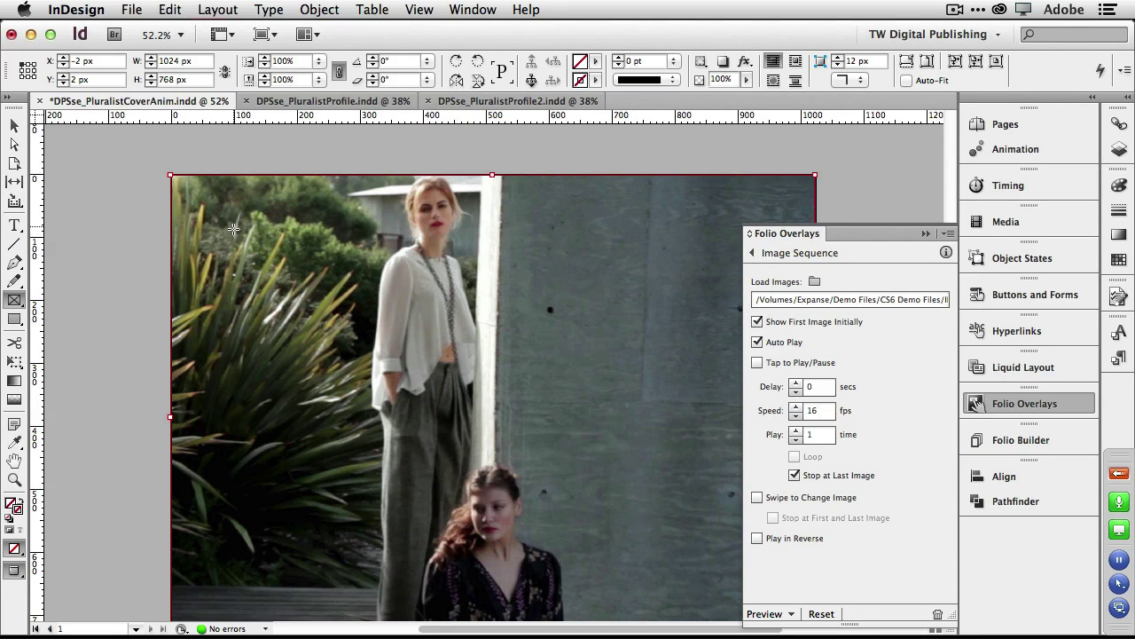
Switch to DPSse_PluralistProfile.indd and zoom to 75% on page 4's Anniversary Sale banner.
{"action": "left_click", "coordinate": [316, 101]}
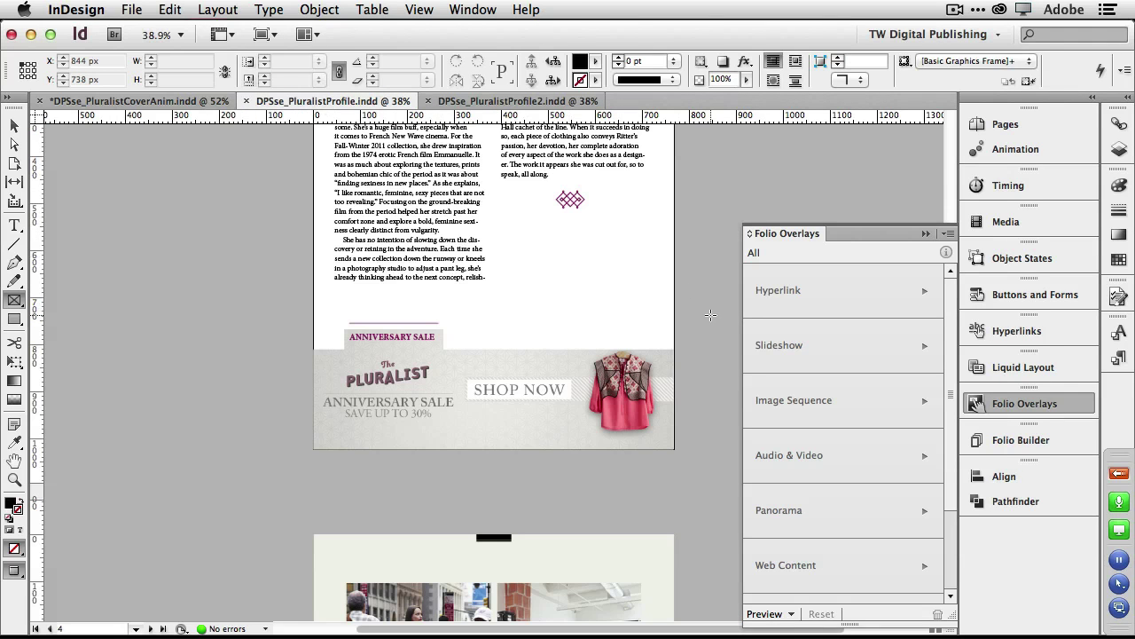
{"action": "scroll", "coordinate": [711, 315], "scroll_direction": "up", "scroll_amount": 20}
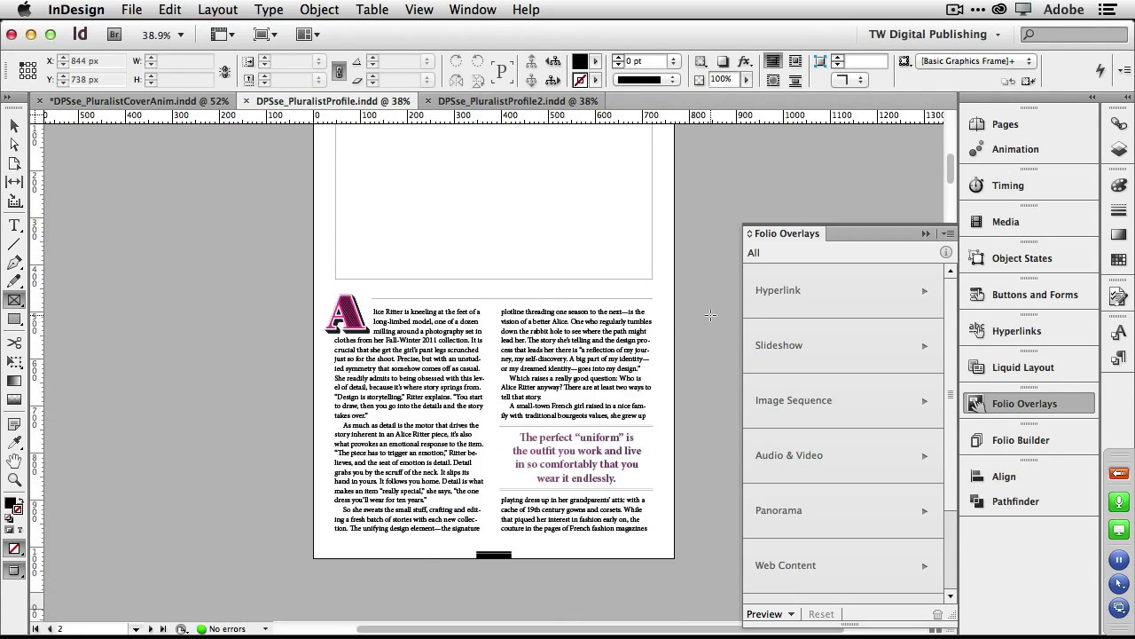
{"action": "scroll", "coordinate": [711, 315], "scroll_direction": "up", "scroll_amount": 5}
{"action": "scroll", "coordinate": [710, 315], "scroll_direction": "down", "scroll_amount": 5}
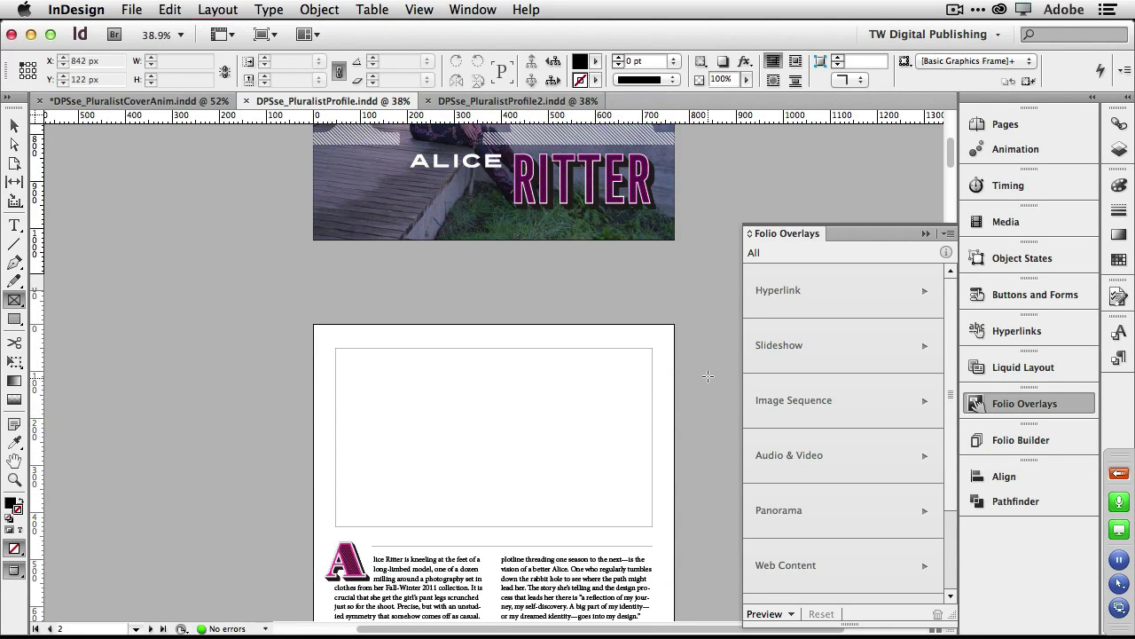
{"action": "scroll", "coordinate": [708, 376], "scroll_direction": "down", "scroll_amount": 20}
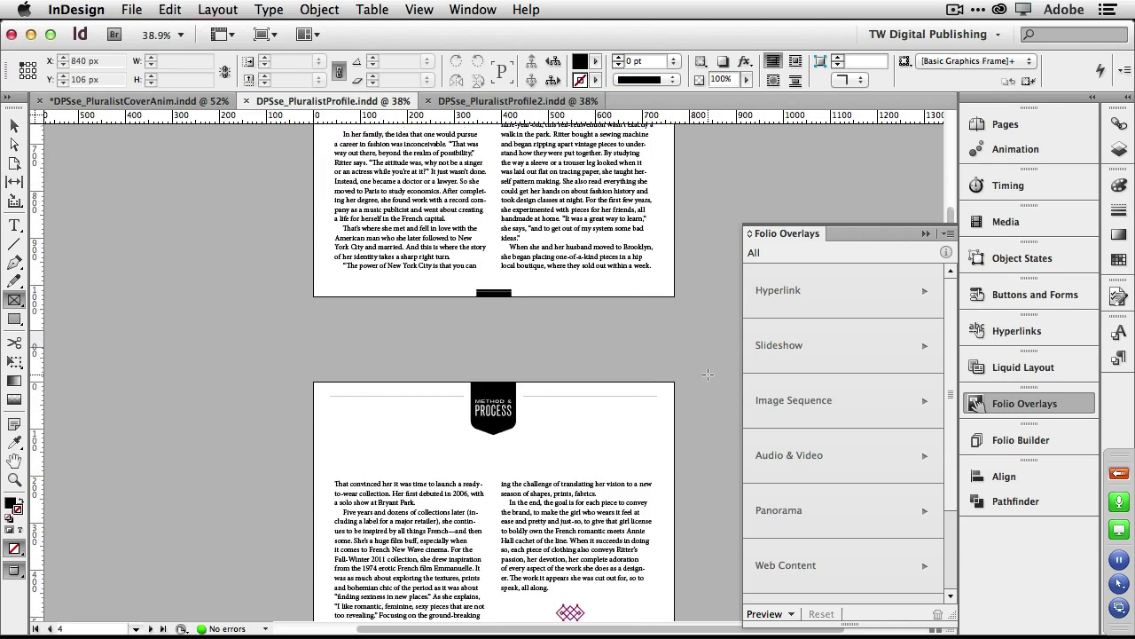
{"action": "scroll", "coordinate": [708, 376], "scroll_direction": "down", "scroll_amount": 10}
{"action": "scroll", "coordinate": [708, 376], "scroll_direction": "up", "scroll_amount": 2}
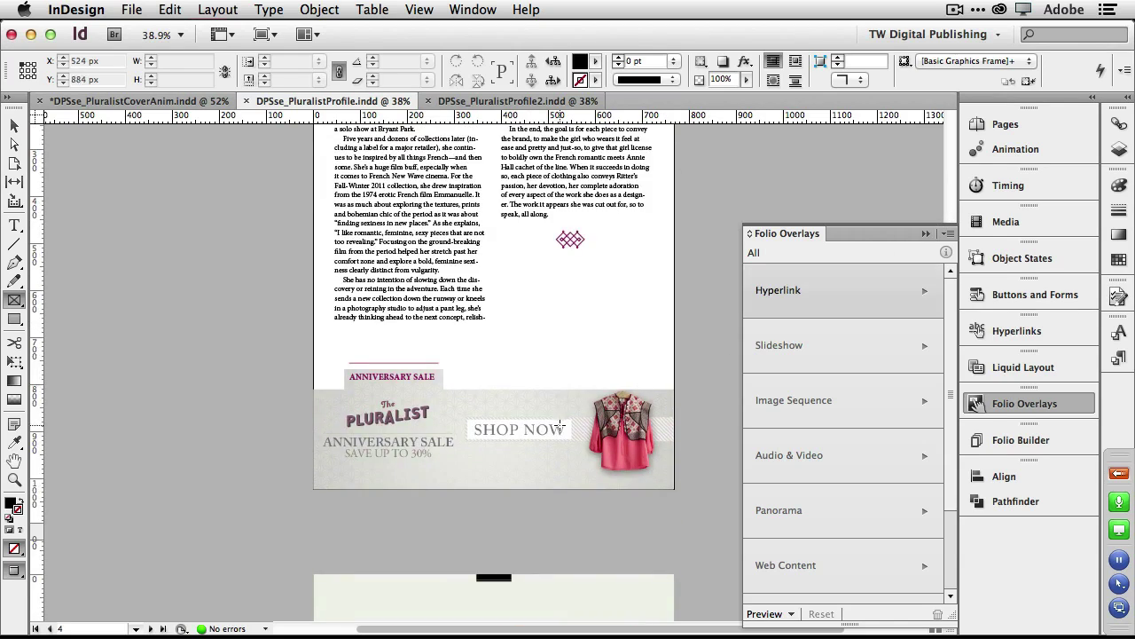
{"action": "key", "text": "super+equal"}
{"action": "key", "text": "super+equal"}
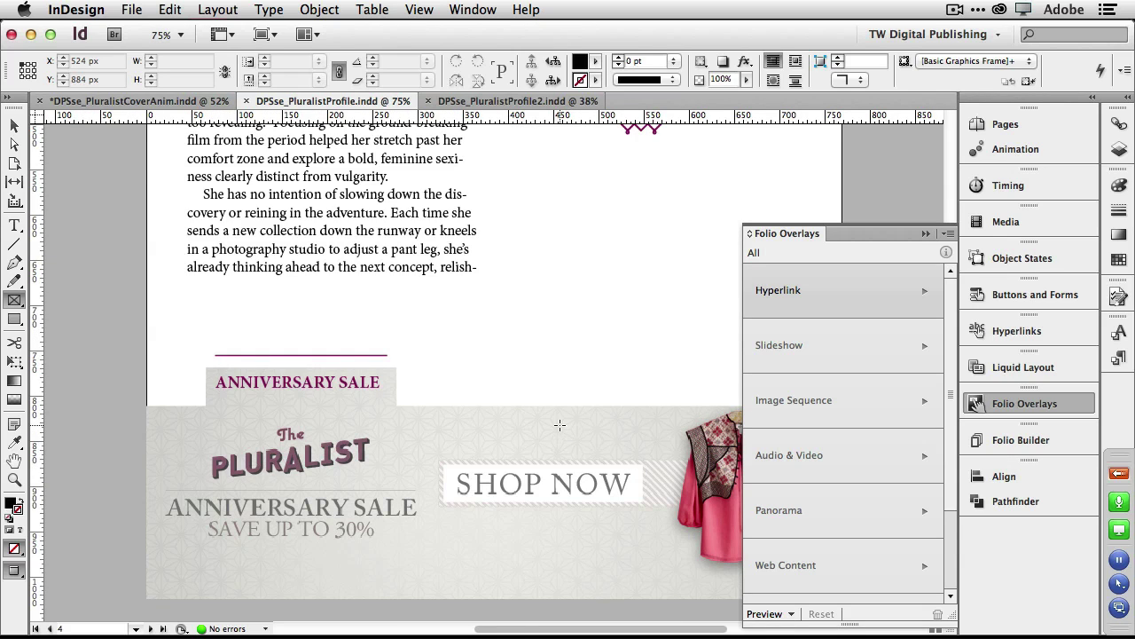
{"action": "scroll", "coordinate": [559, 425], "scroll_direction": "right", "scroll_amount": 3}
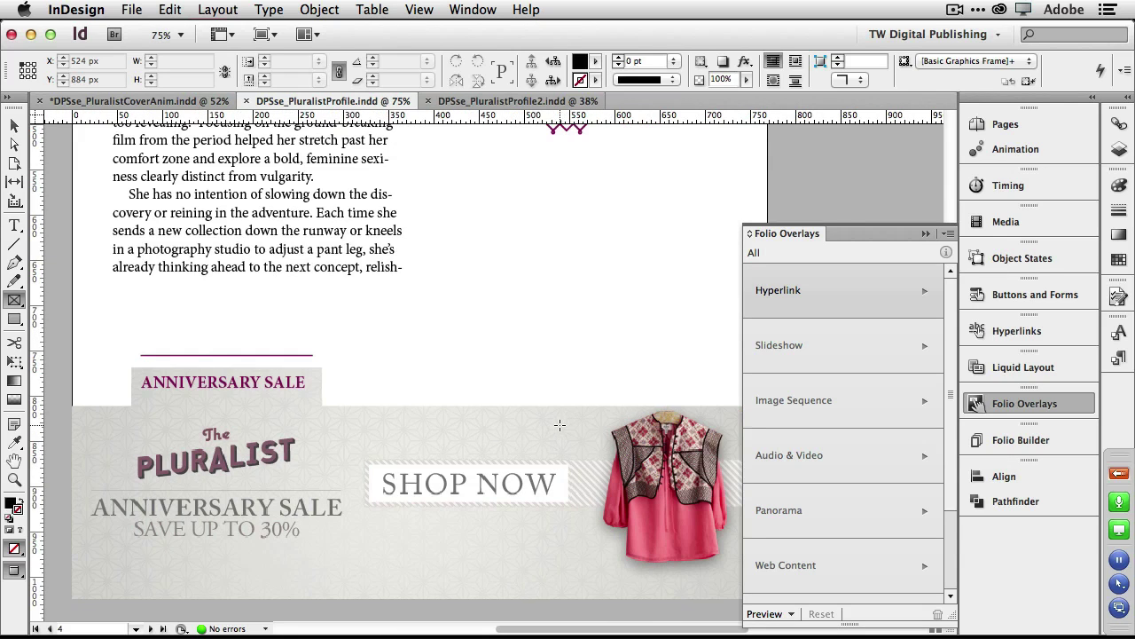
Cut the Anniversary Sale banner off page 4.
{"action": "left_click", "coordinate": [15, 125]}
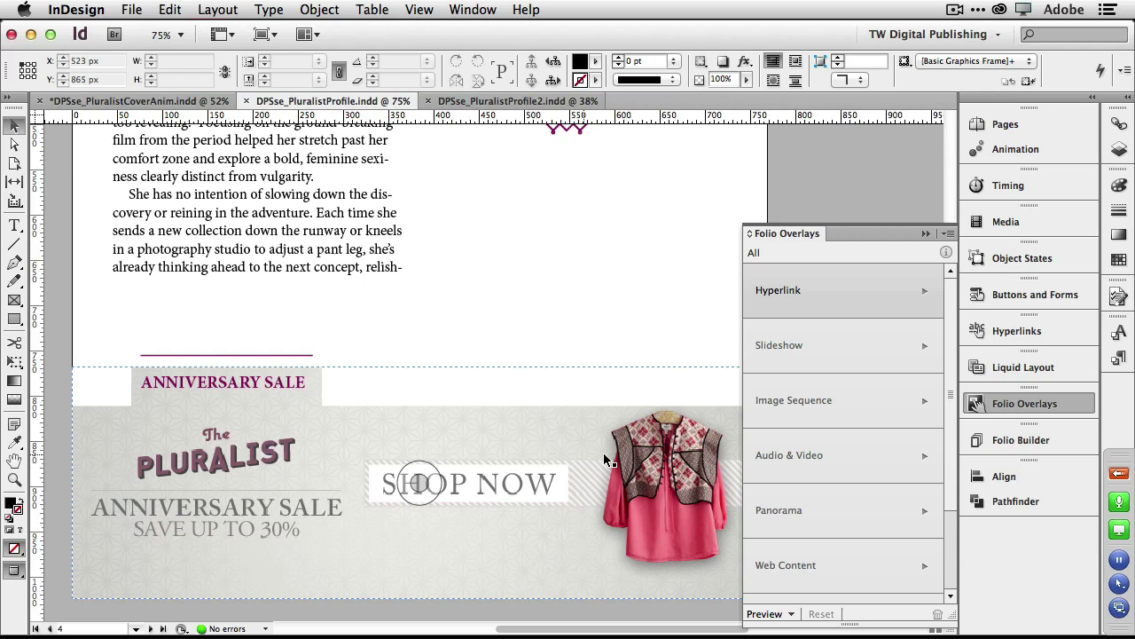
{"action": "left_click", "coordinate": [388, 430]}
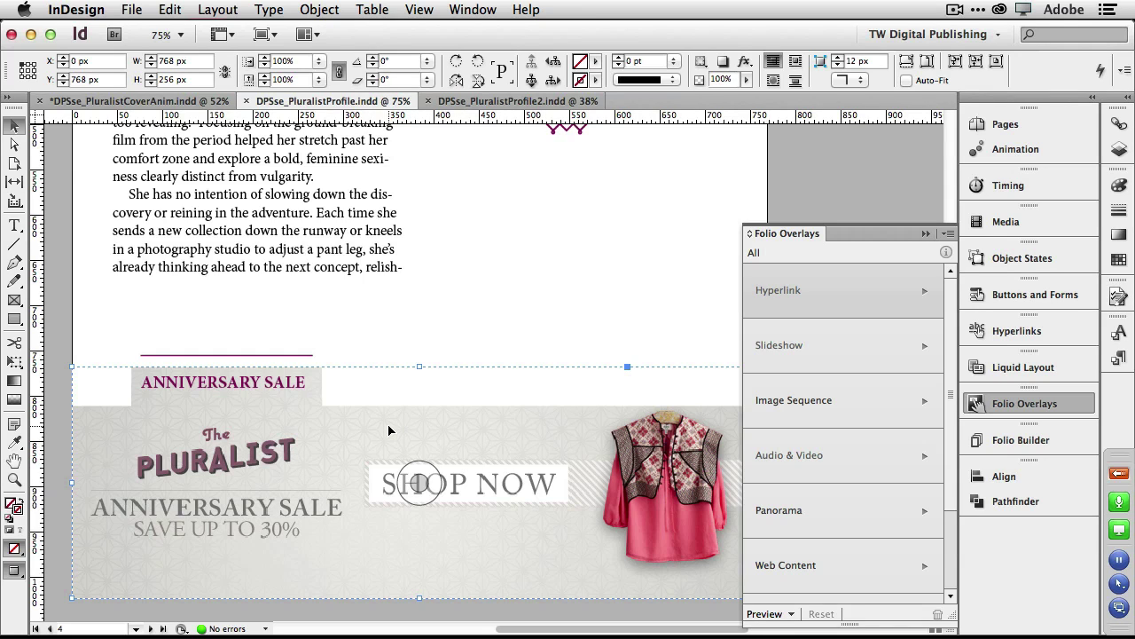
{"action": "left_click", "coordinate": [171, 10]}
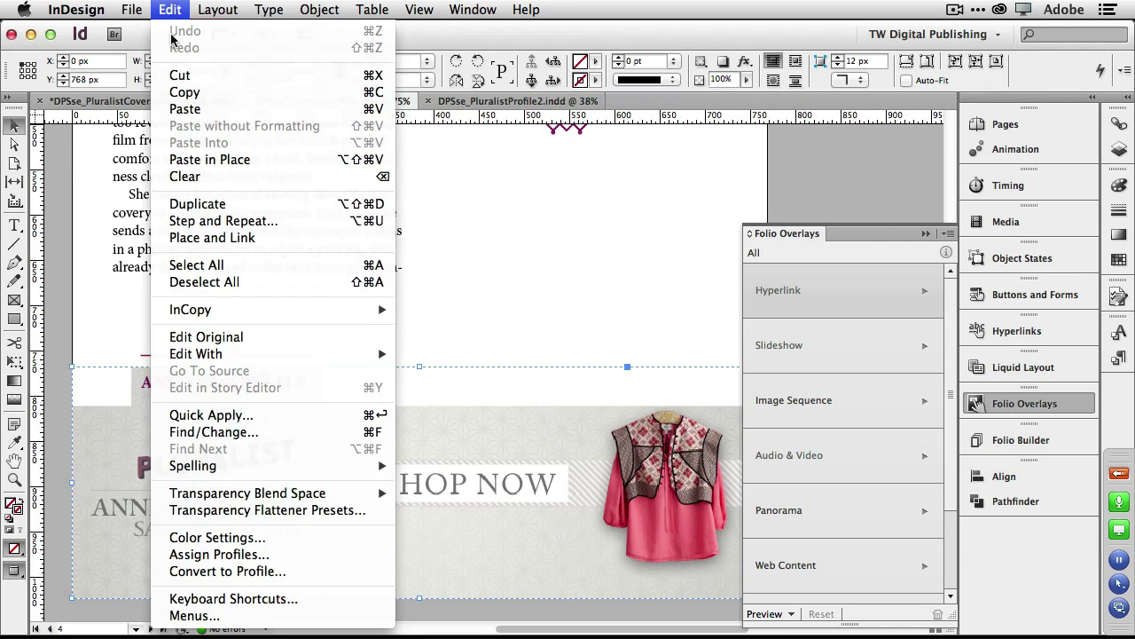
{"action": "left_click", "coordinate": [187, 77]}
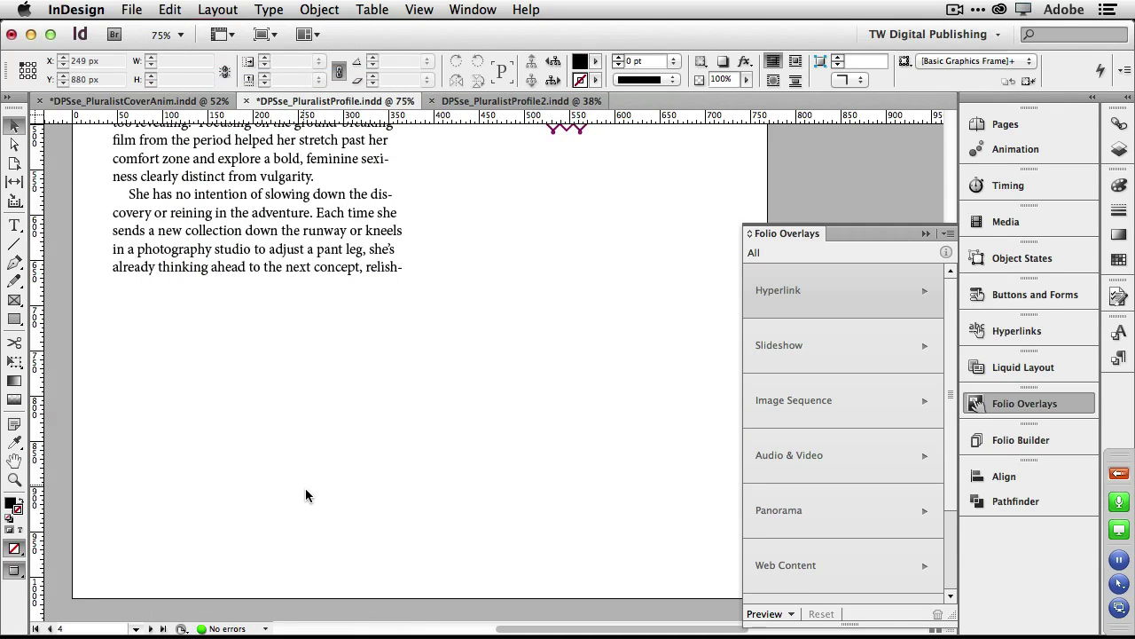
Draw a new frame across the page width and paste the banner into it.
{"action": "left_click", "coordinate": [14, 300]}
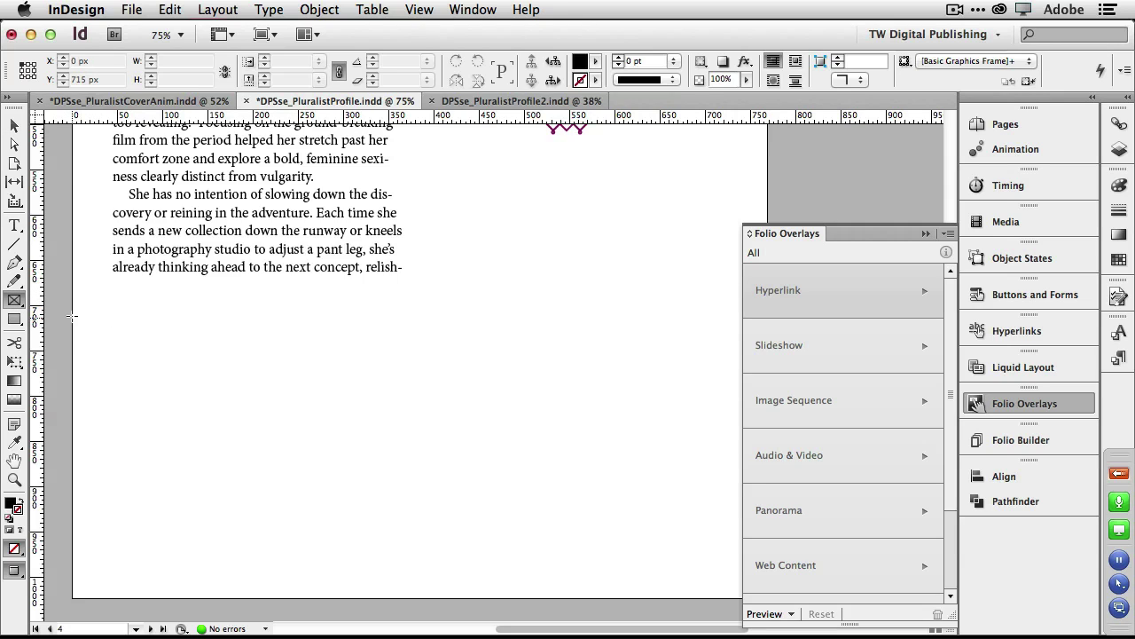
{"action": "left_click_drag", "start_coordinate": [73, 314], "coordinate": [766, 373]}
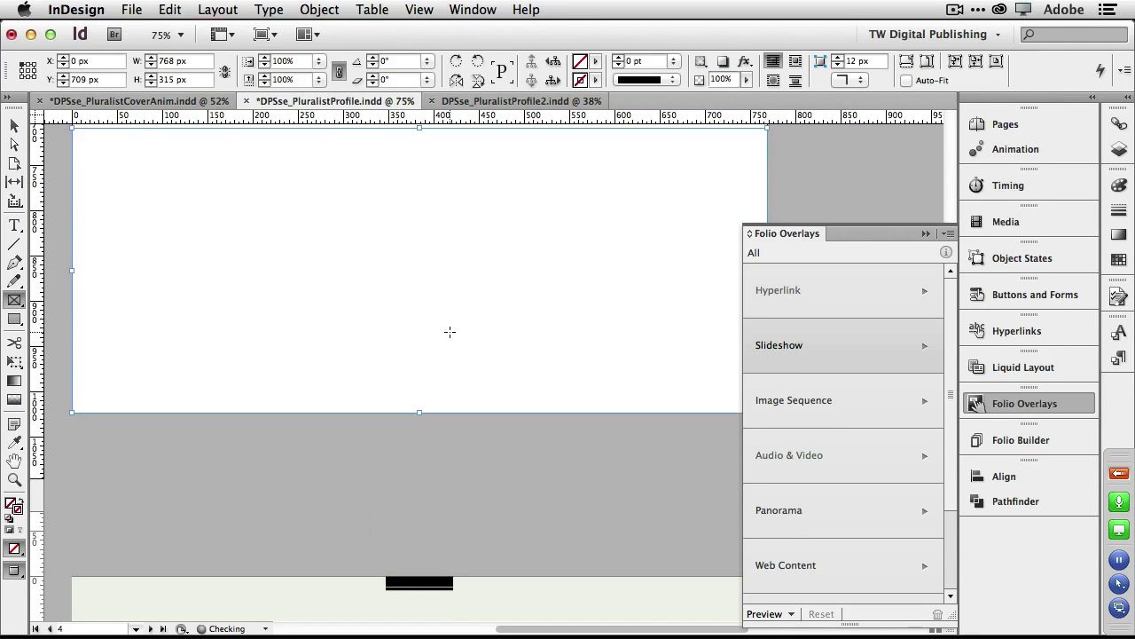
{"action": "scroll", "coordinate": [450, 332], "scroll_direction": "up", "scroll_amount": 3}
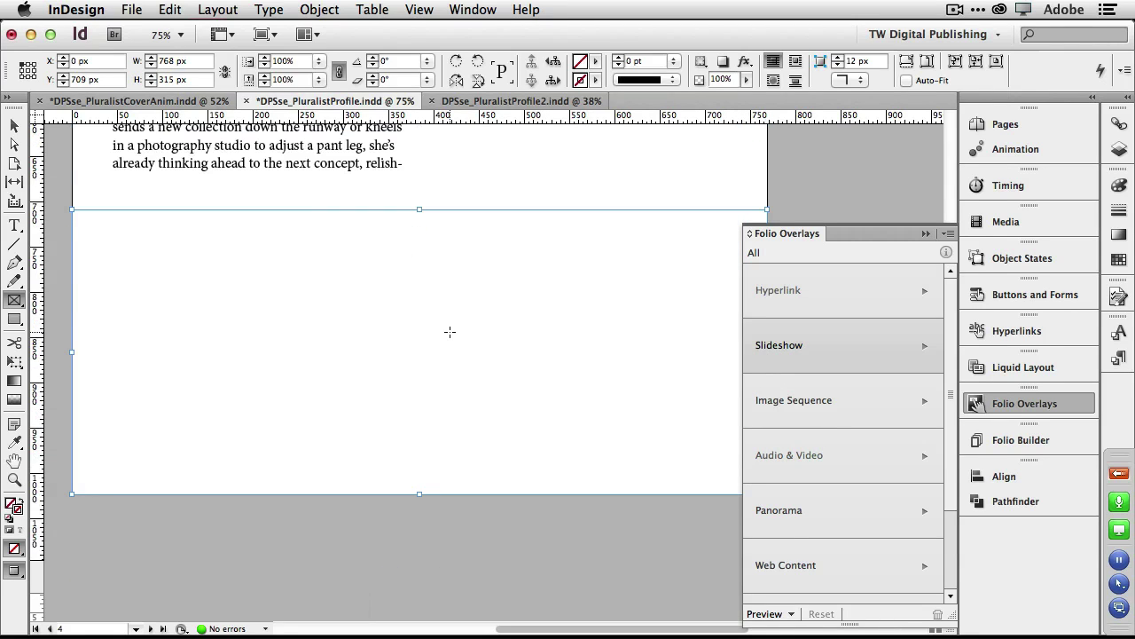
{"action": "left_click", "coordinate": [170, 11]}
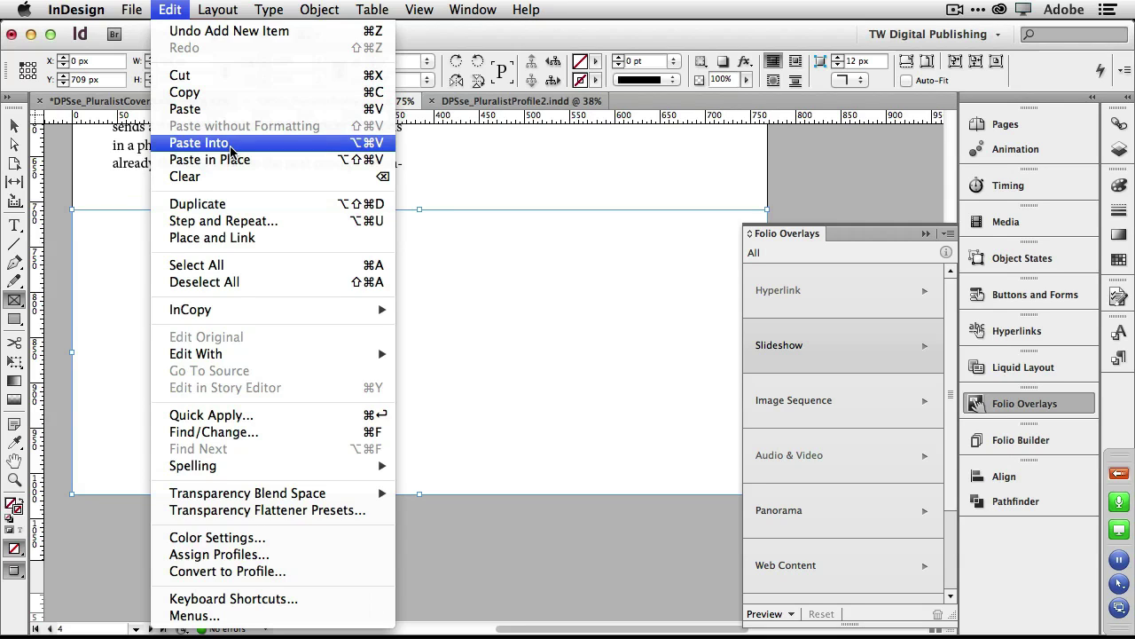
{"action": "left_click", "coordinate": [229, 147]}
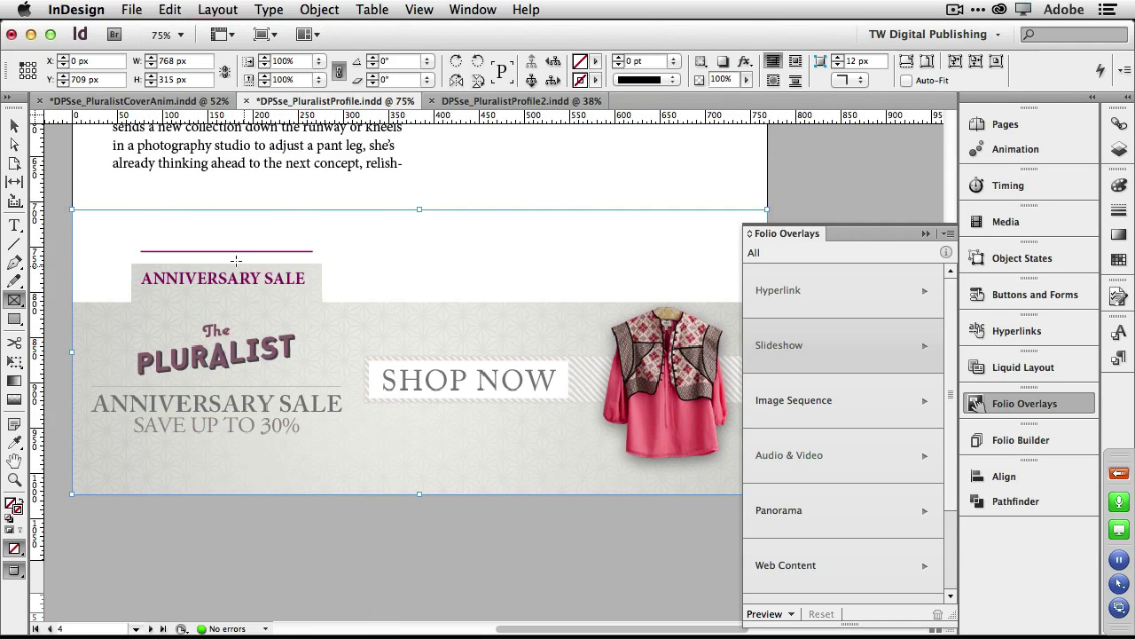
Move the banner artwork down inside its frame and trim the frame to 768 × 274 px.
{"action": "left_click", "coordinate": [14, 125]}
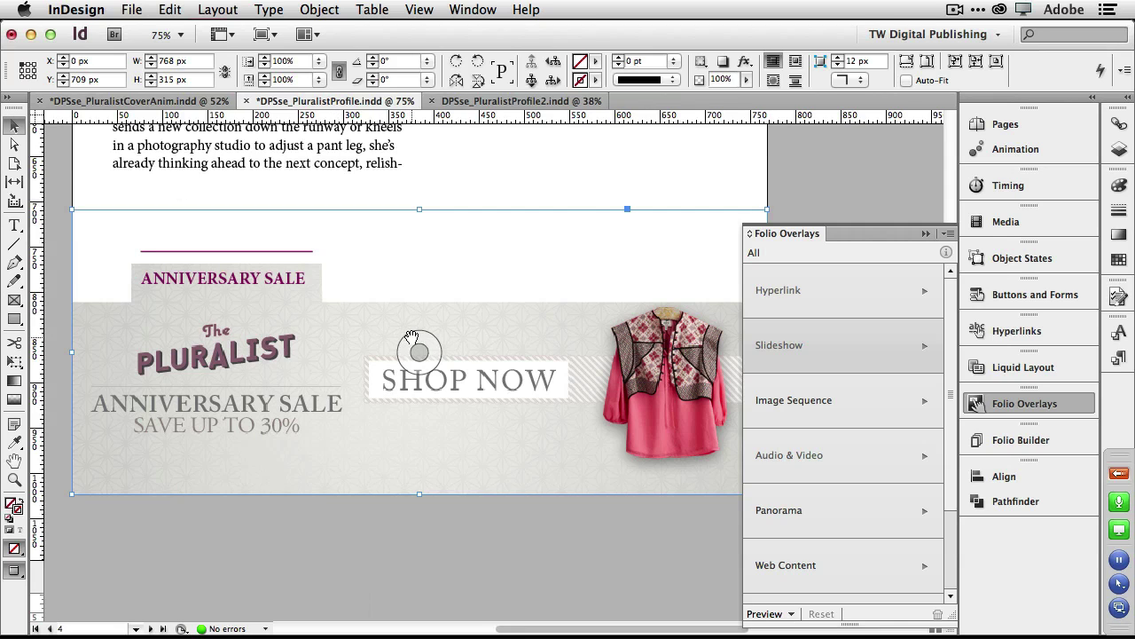
{"action": "left_click_drag", "start_coordinate": [411, 337], "coordinate": [408, 515]}
{"action": "key", "text": "Escape"}
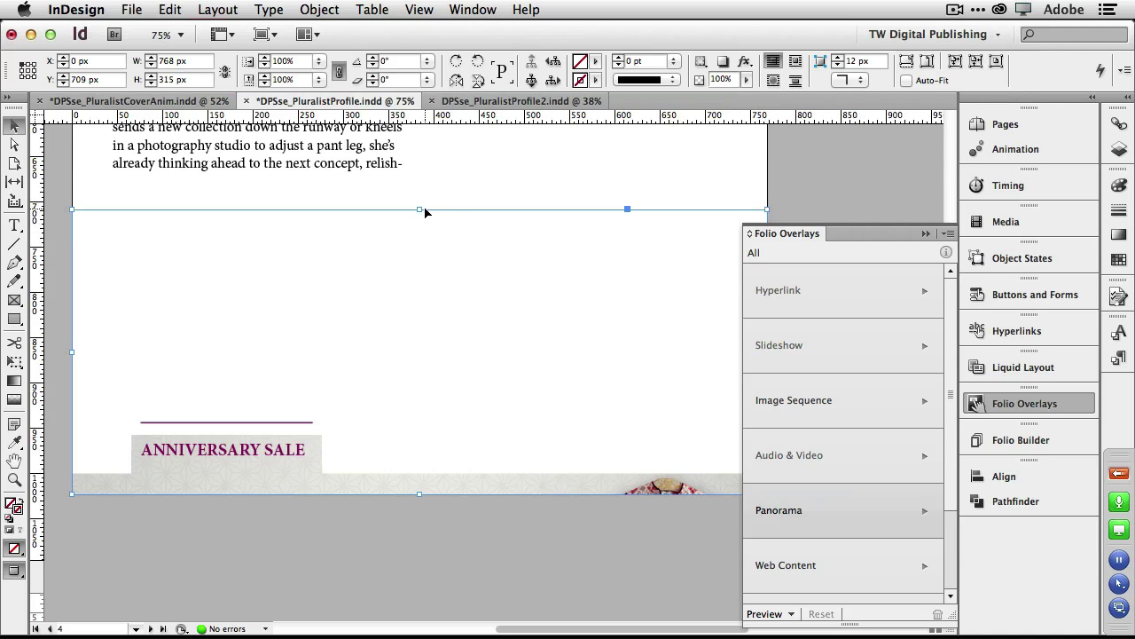
{"action": "left_click_drag", "start_coordinate": [418, 211], "coordinate": [419, 246]}
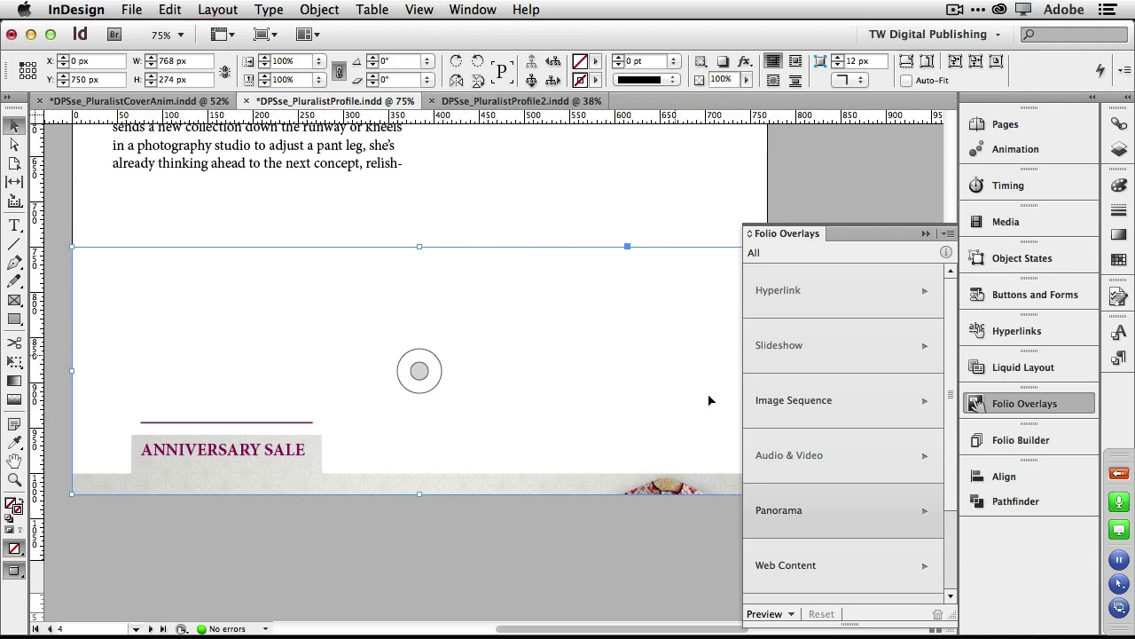
{"action": "scroll", "coordinate": [823, 510], "scroll_direction": "down", "scroll_amount": 2}
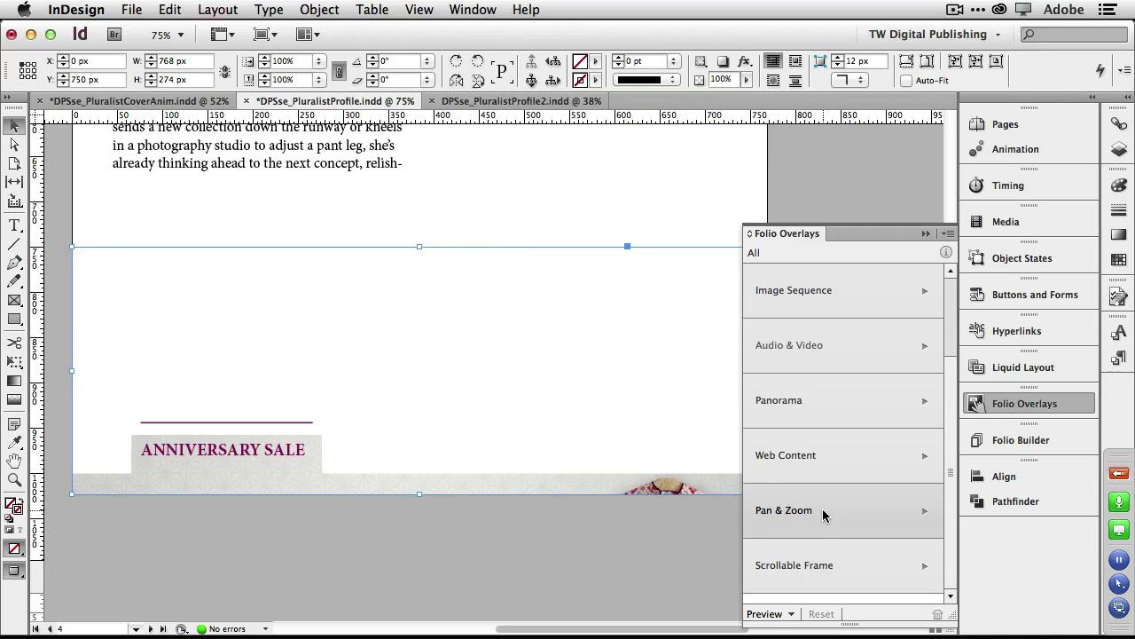
Make the banner frame a vertical Scrollable Frame with scroll indicators hidden.
{"action": "left_click", "coordinate": [793, 567]}
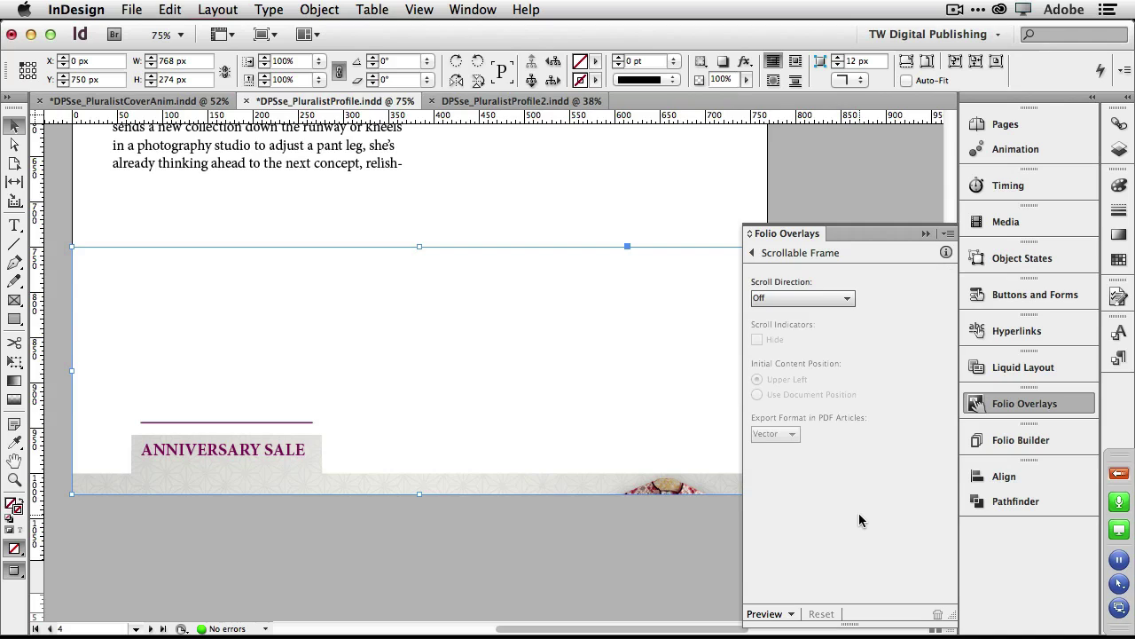
{"action": "left_click", "coordinate": [825, 304]}
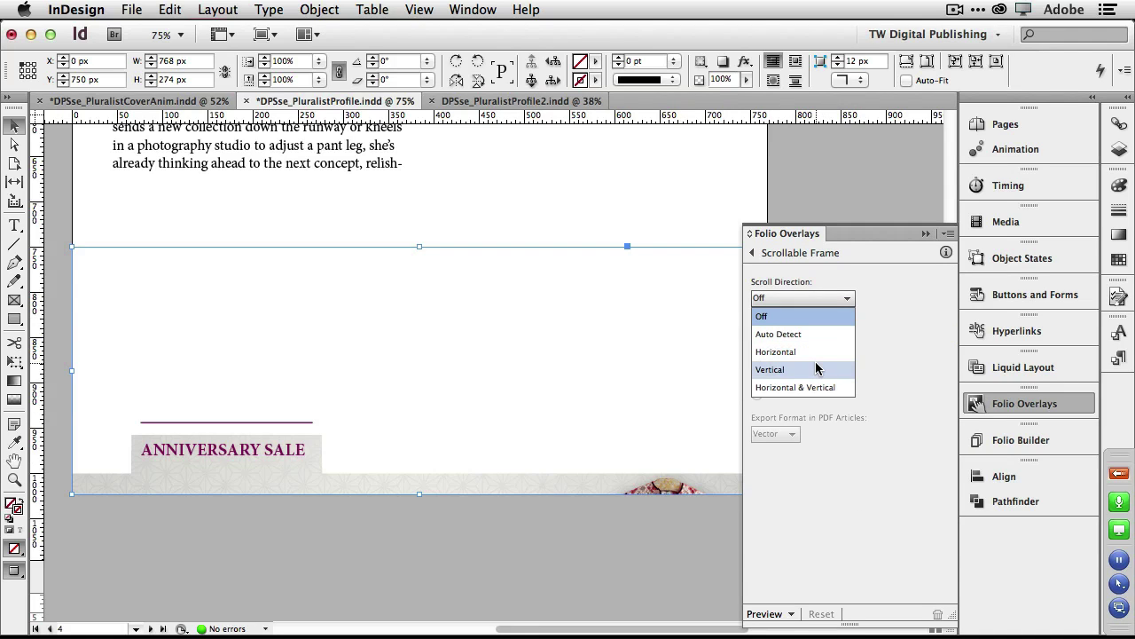
{"action": "left_click", "coordinate": [771, 369]}
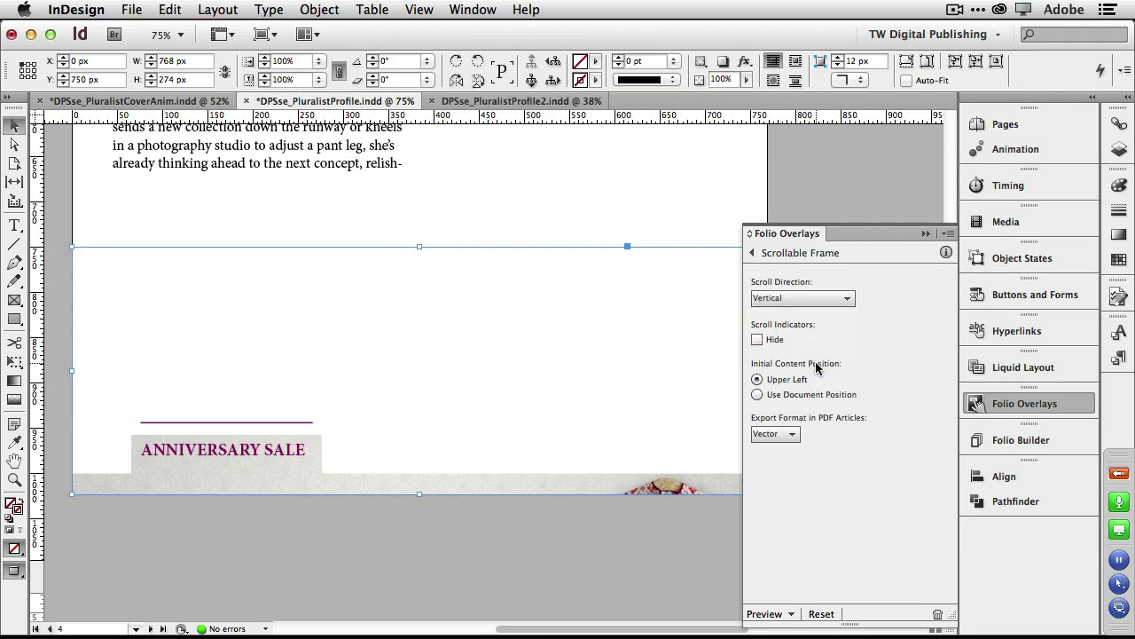
{"action": "left_click", "coordinate": [757, 339]}
Preview the profile article on the desktop in Adobe Content Viewer.
{"action": "left_click", "coordinate": [790, 613]}
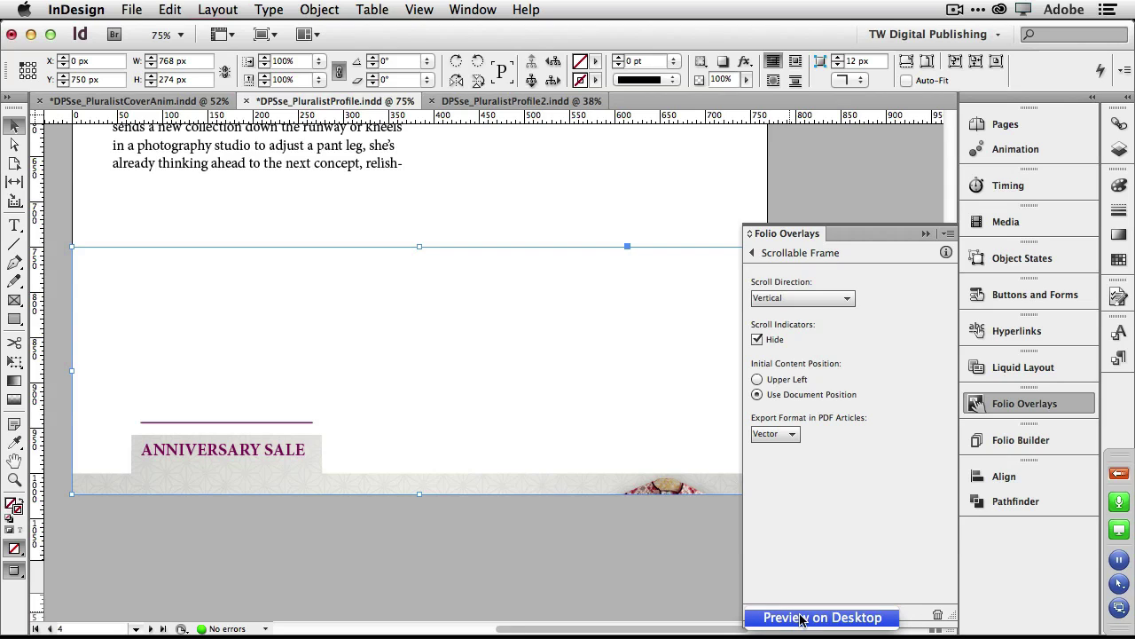
{"action": "left_click", "coordinate": [800, 617]}
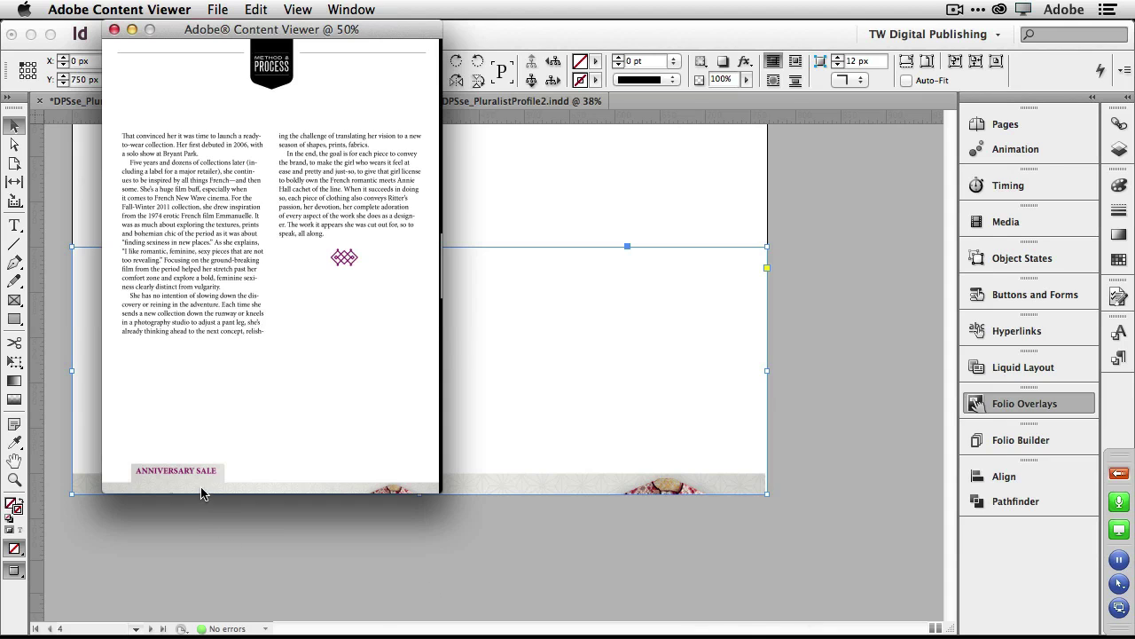
{"action": "scroll", "coordinate": [192, 473], "scroll_direction": "down", "scroll_amount": 3}
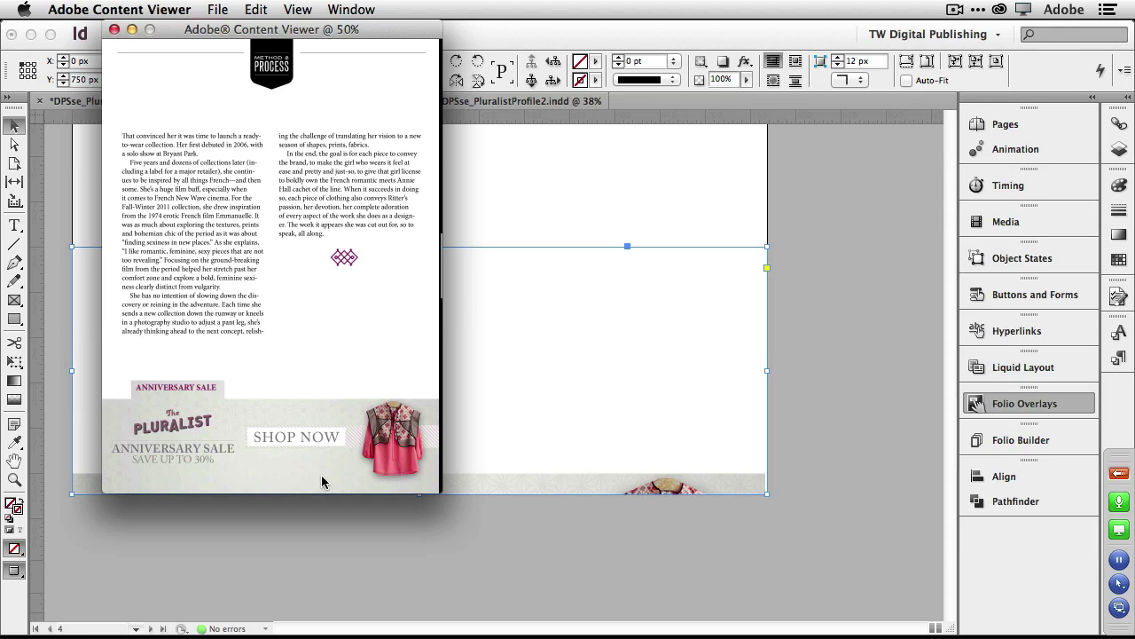
Slide the Anniversary Sale banner open and closed several times to test it.
{"action": "left_click", "coordinate": [190, 388]}
{"action": "left_click", "coordinate": [188, 395]}
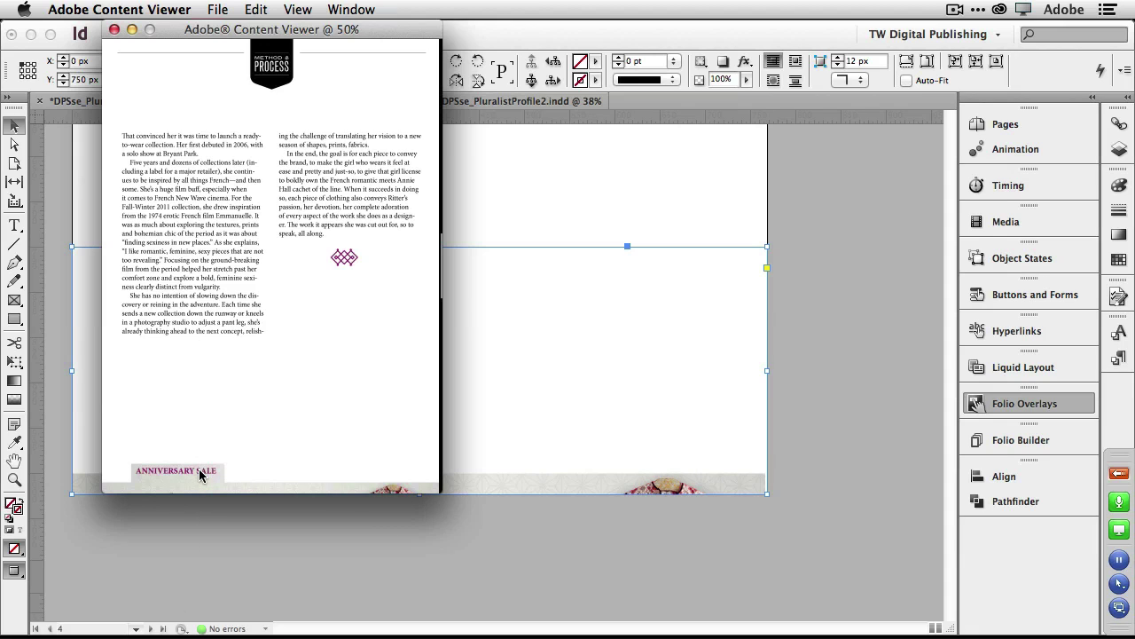
{"action": "left_click", "coordinate": [199, 474]}
{"action": "left_click", "coordinate": [199, 420]}
{"action": "left_click", "coordinate": [197, 459]}
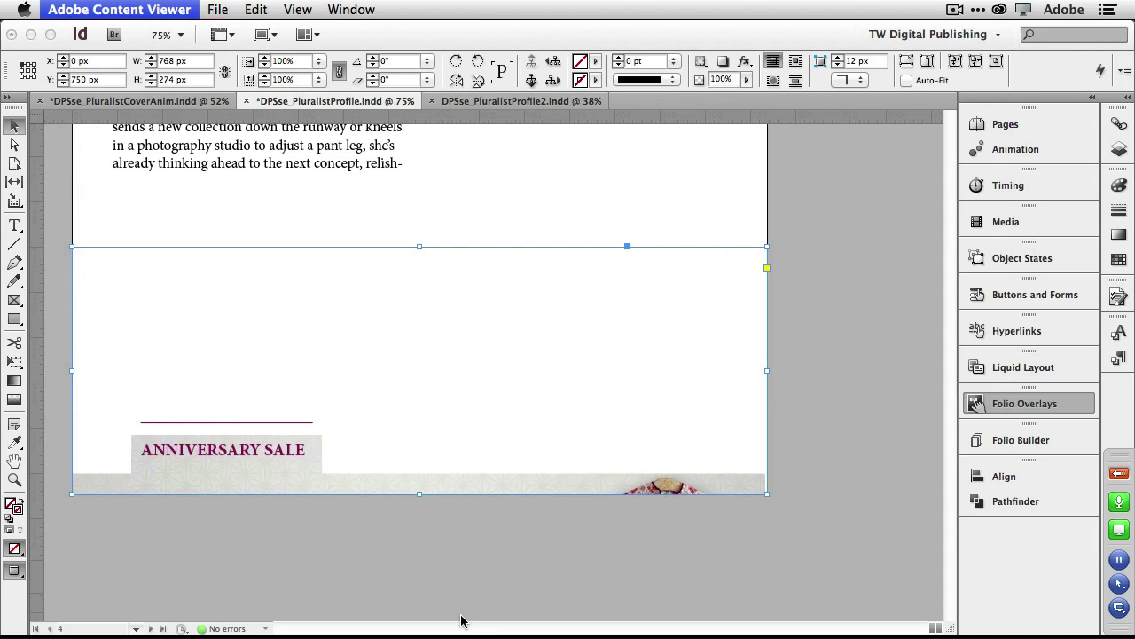
Dismiss the viewer crash message and collapse the Folio Overlays panel.
{"action": "left_click", "coordinate": [517, 257]}
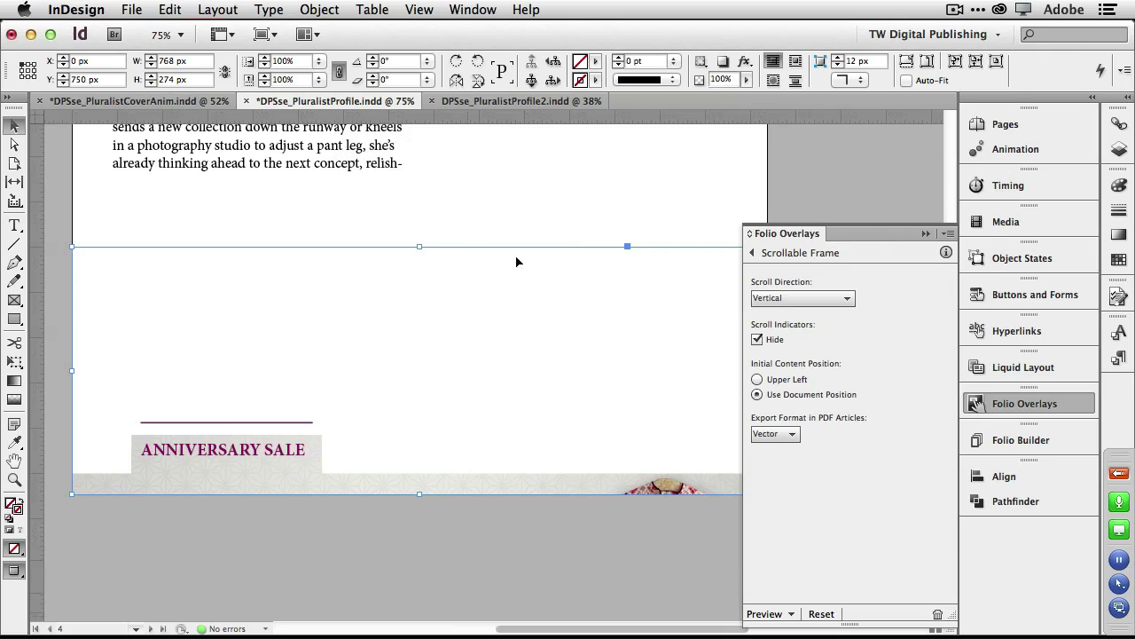
{"action": "left_click", "coordinate": [926, 233]}
{"action": "scroll", "coordinate": [817, 281], "scroll_direction": "up", "scroll_amount": 12}
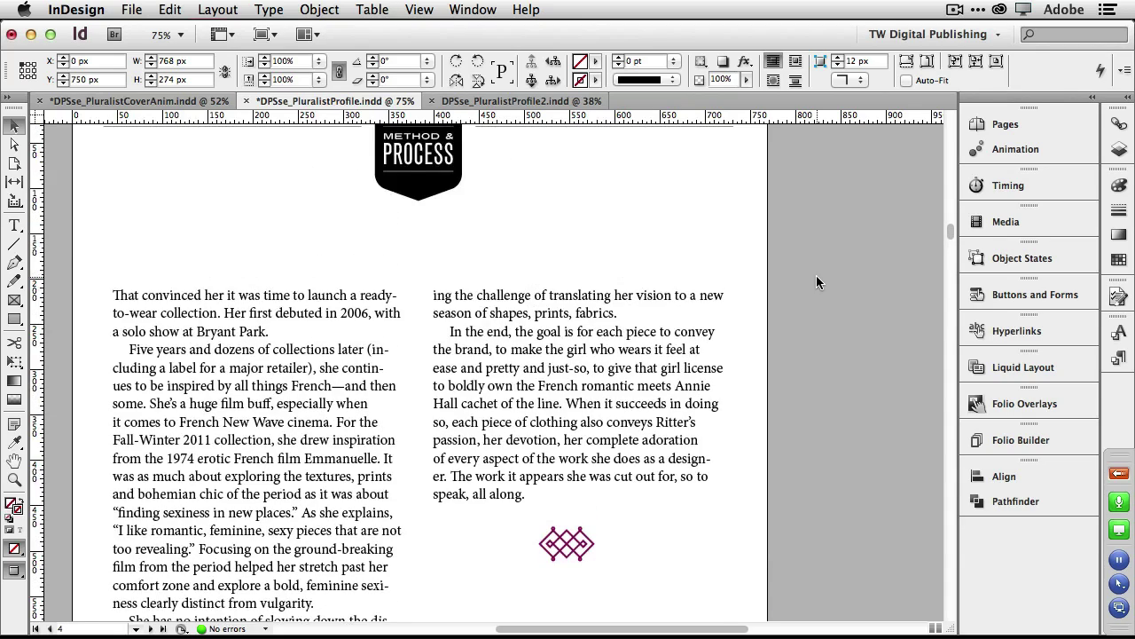
{"action": "scroll", "coordinate": [817, 281], "scroll_direction": "up", "scroll_amount": 9}
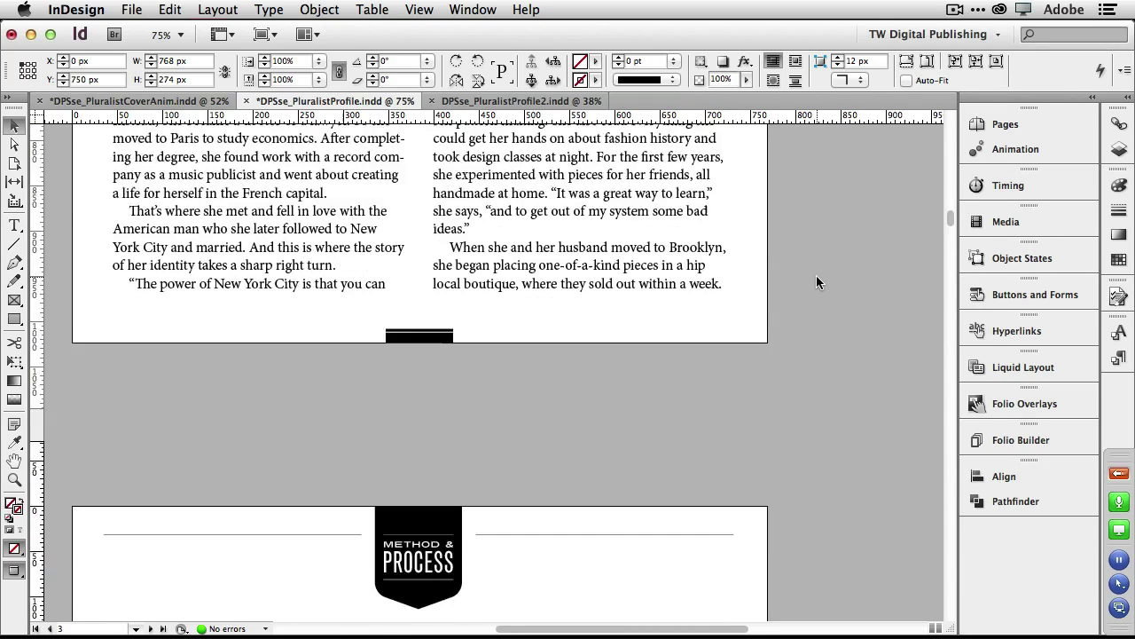
{"action": "scroll", "coordinate": [816, 282], "scroll_direction": "down", "scroll_amount": 6}
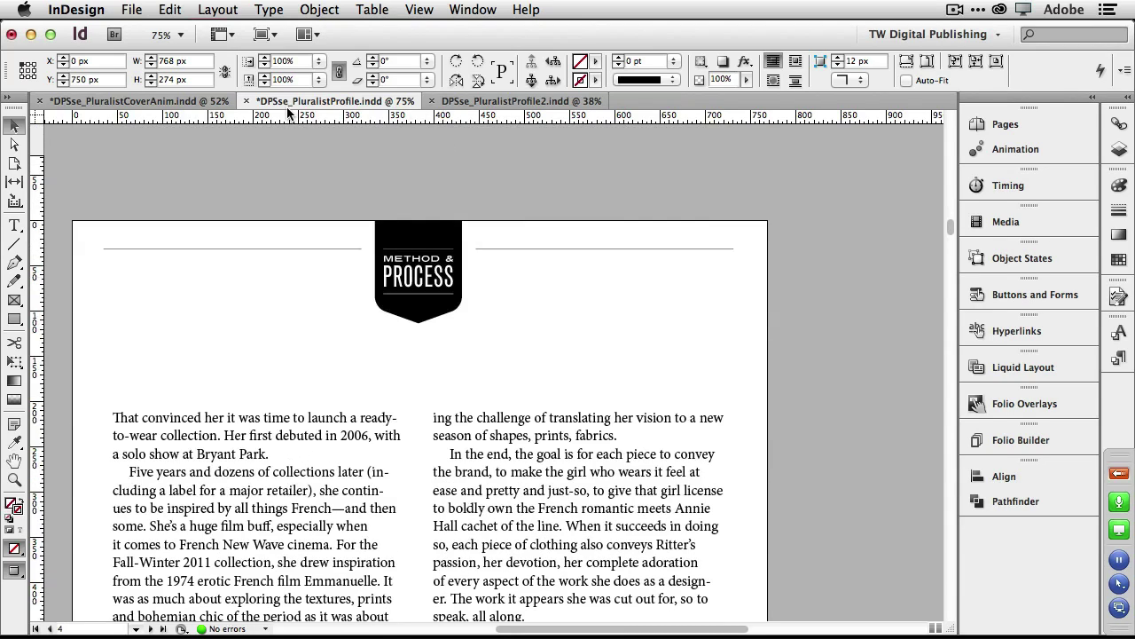
Close DPSse_PluralistProfile.indd without saving and bring up the Profile2 document.
{"action": "key", "text": "super+w"}
{"action": "left_click", "coordinate": [503, 222]}
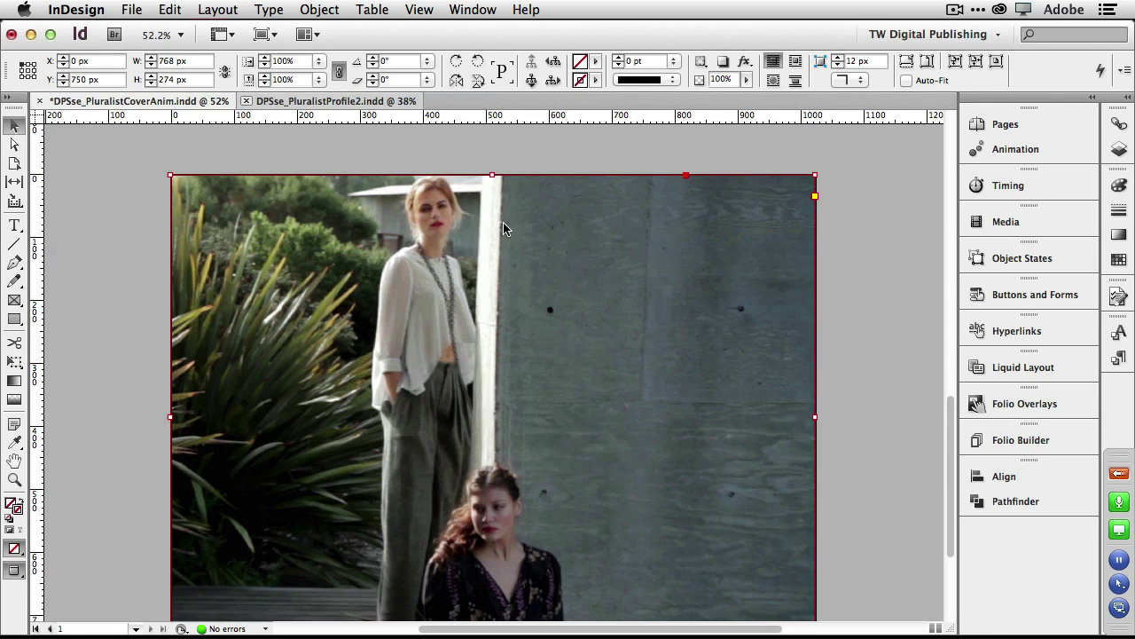
{"action": "left_click", "coordinate": [340, 100]}
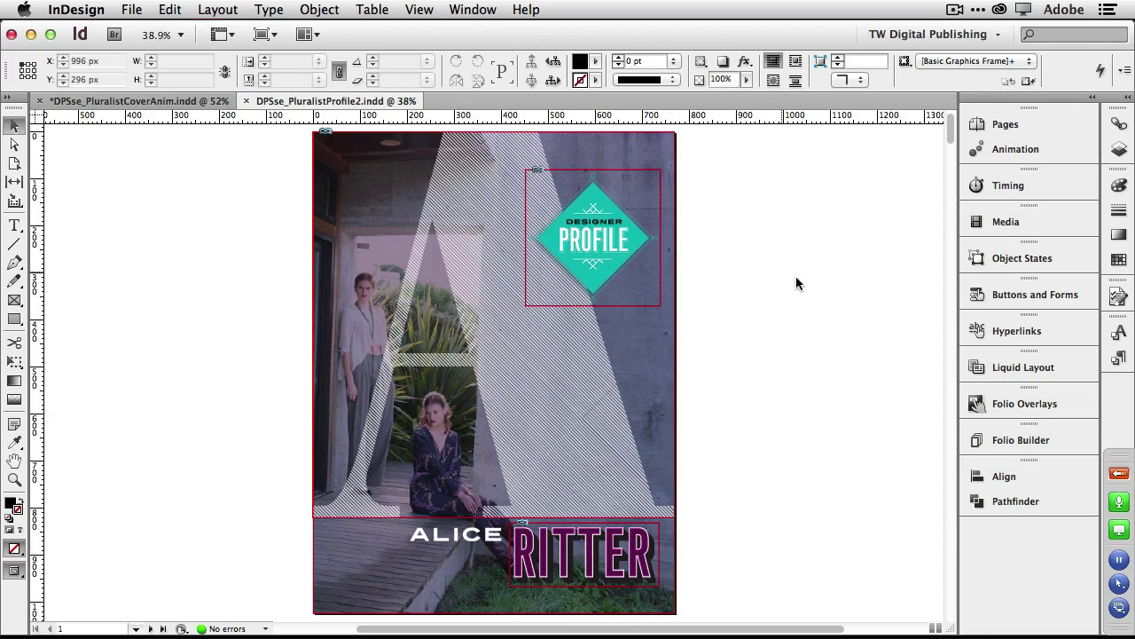
From the CoverAnim document, create a 1024 x 768 portrait-and-landscape folio named after the profiled designer plus 'HOW'.
{"action": "left_click", "coordinate": [1026, 444]}
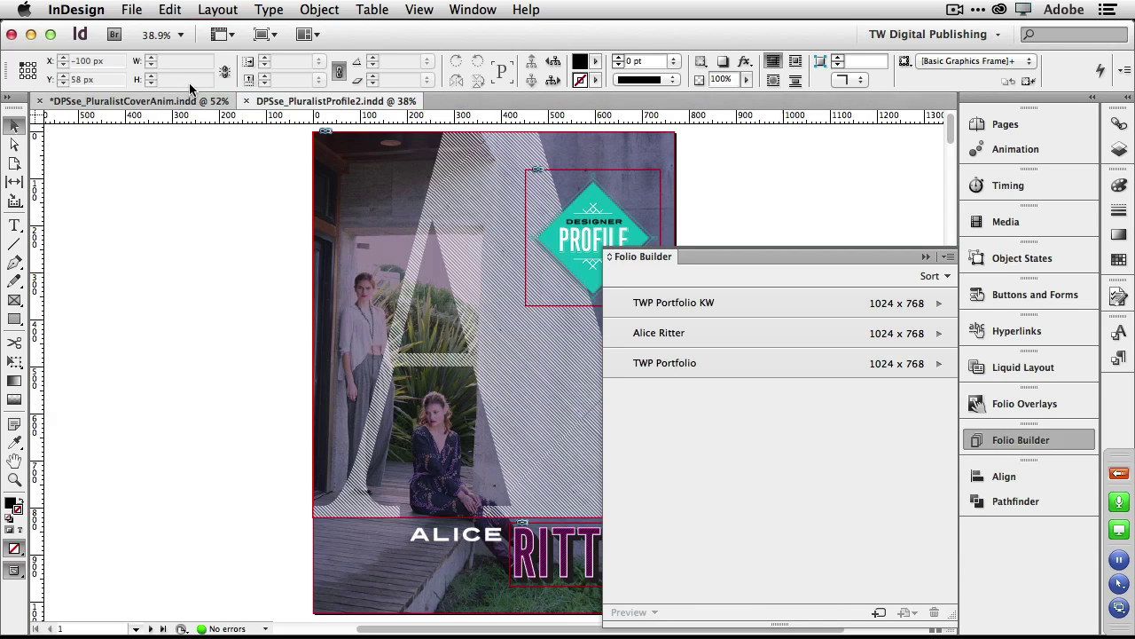
{"action": "left_click", "coordinate": [161, 102]}
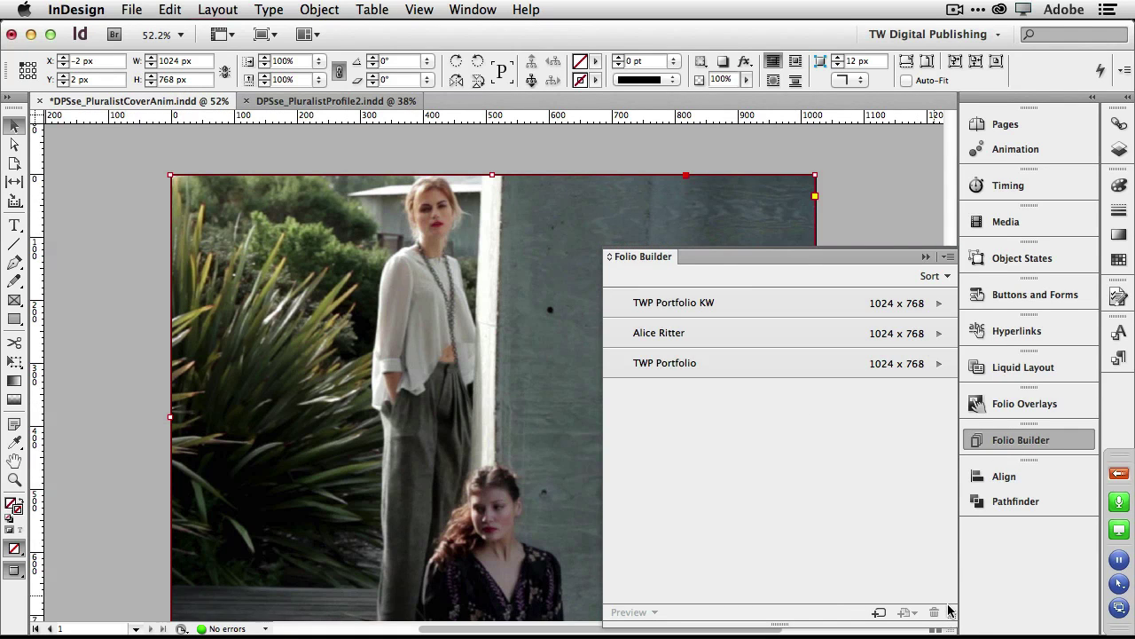
{"action": "left_click", "coordinate": [881, 613]}
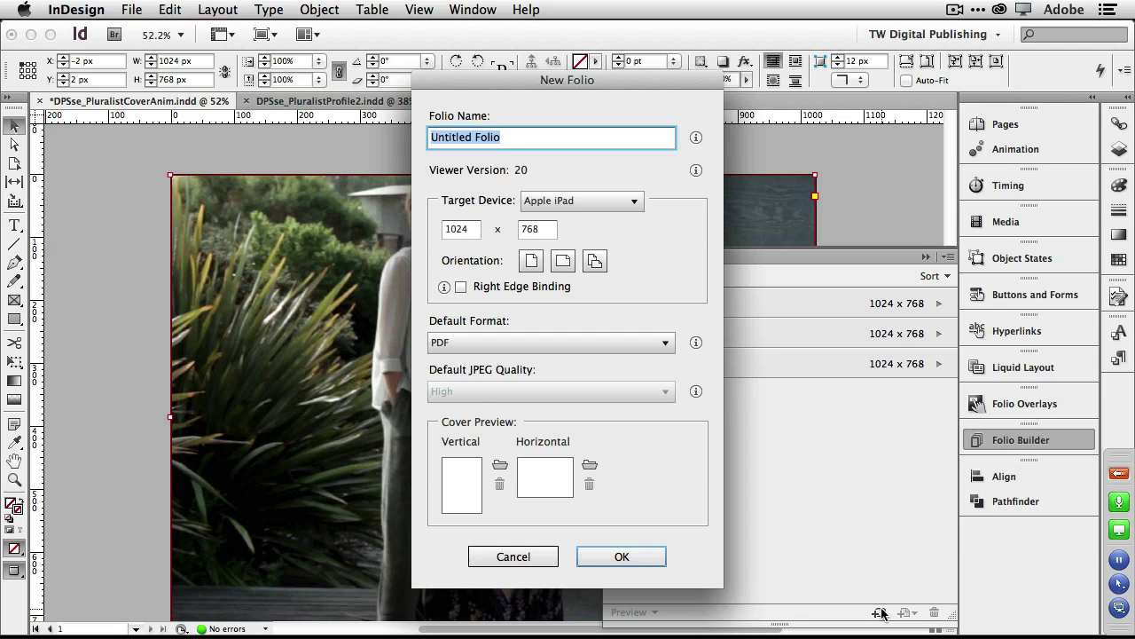
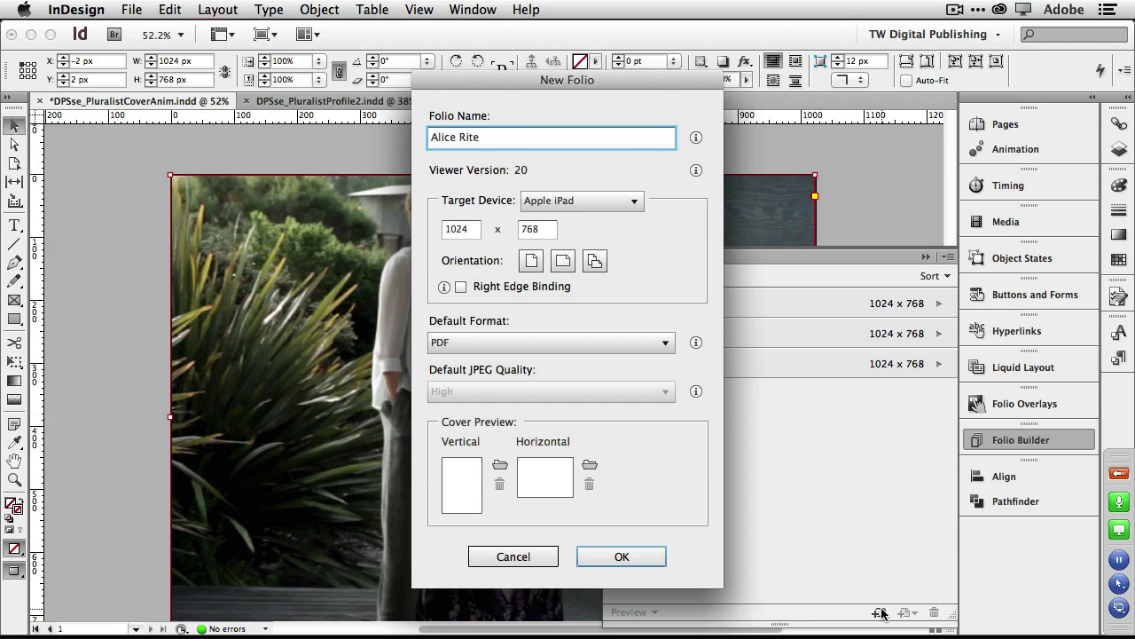
{"action": "left_click", "coordinate": [596, 260]}
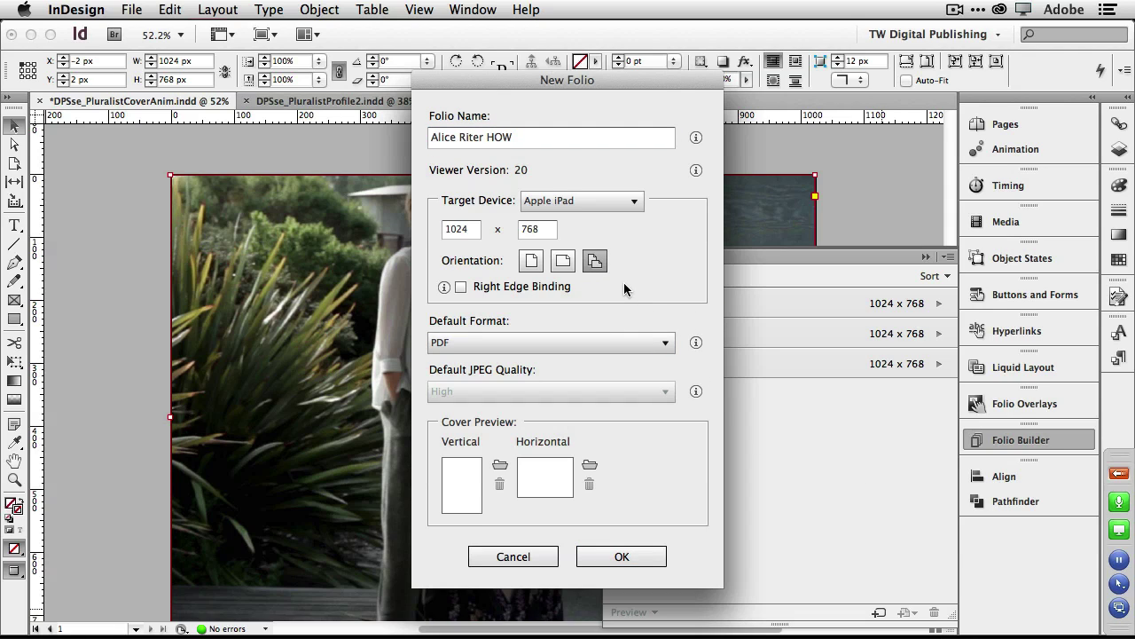
{"action": "left_click", "coordinate": [651, 558]}
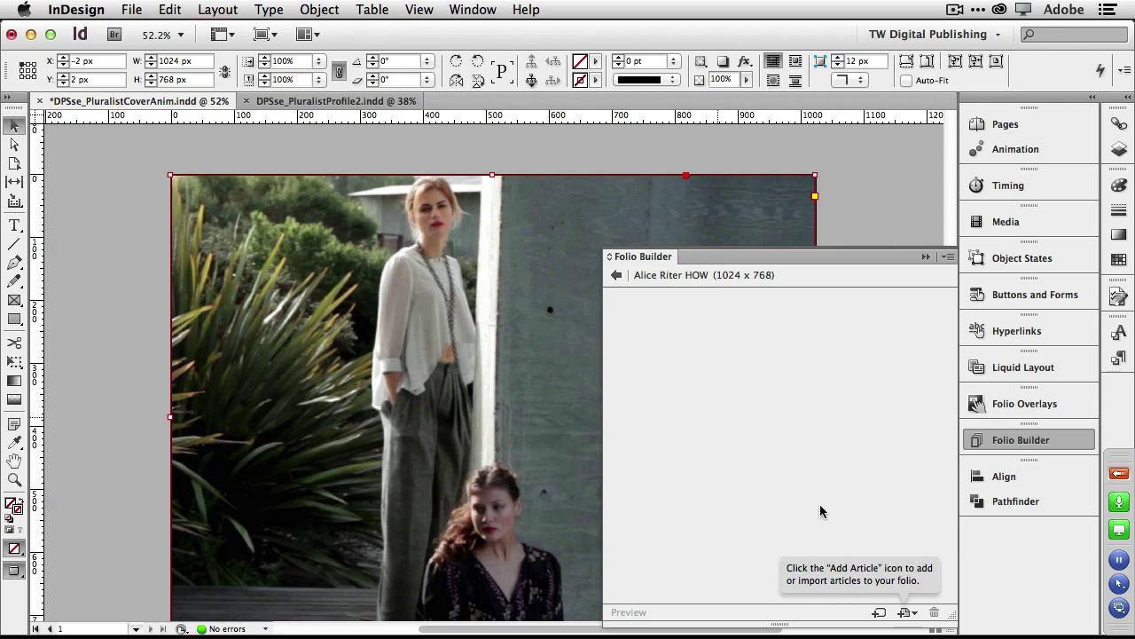
Save the open CoverAnim document and add it to the folio as the article 'Opening'.
{"action": "left_click", "coordinate": [905, 616]}
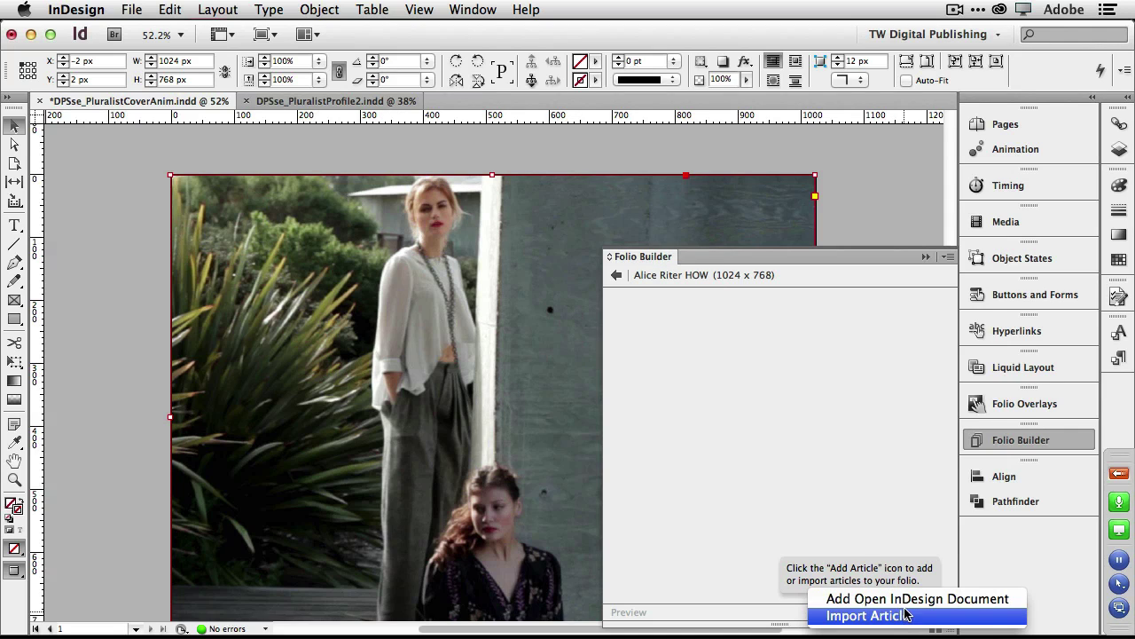
{"action": "left_click", "coordinate": [908, 601]}
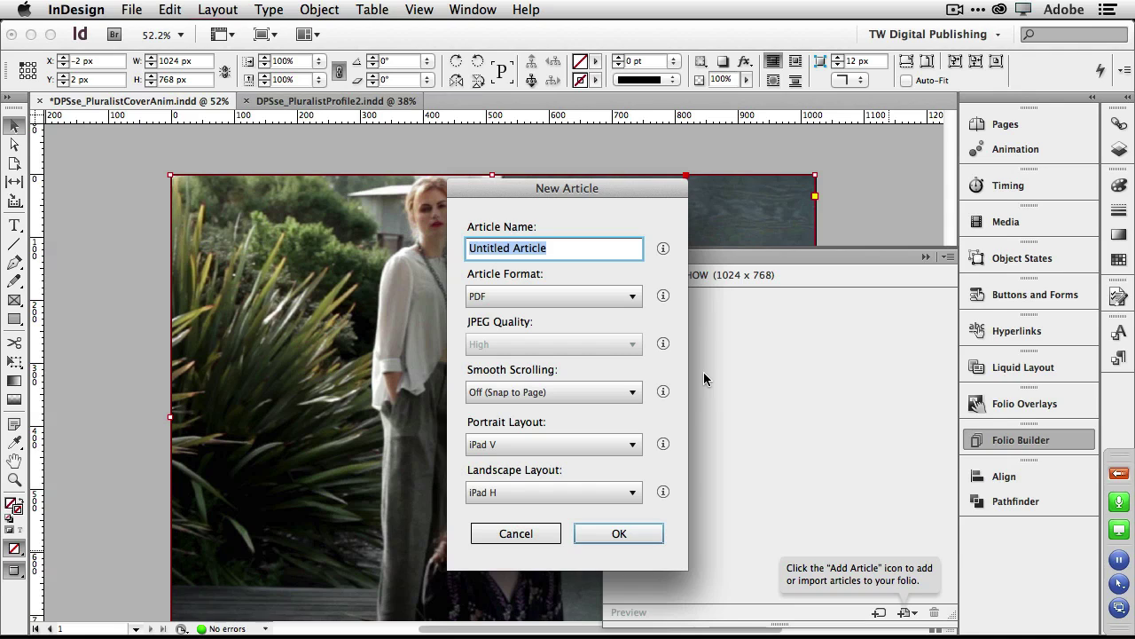
{"action": "type", "text": "Opening"}
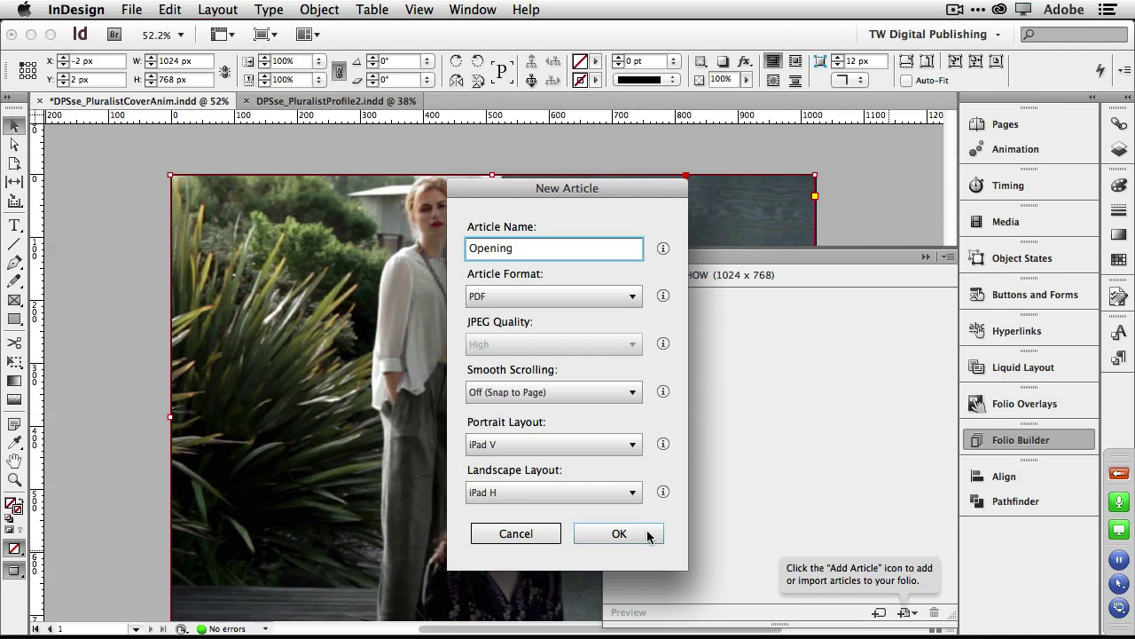
{"action": "left_click", "coordinate": [649, 534]}
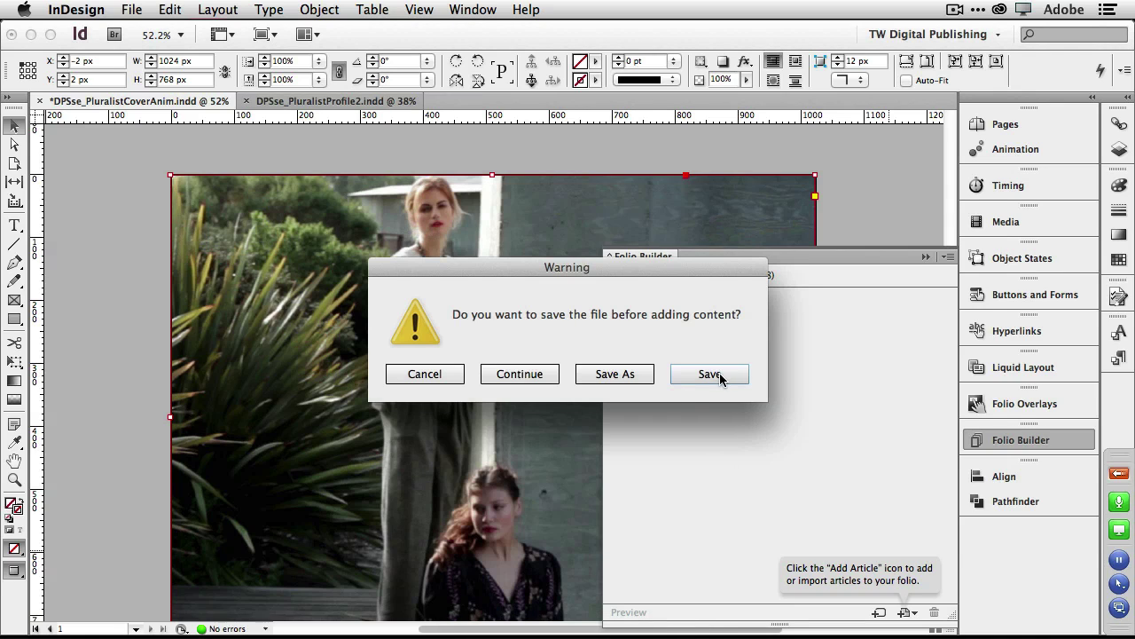
{"action": "left_click", "coordinate": [719, 373]}
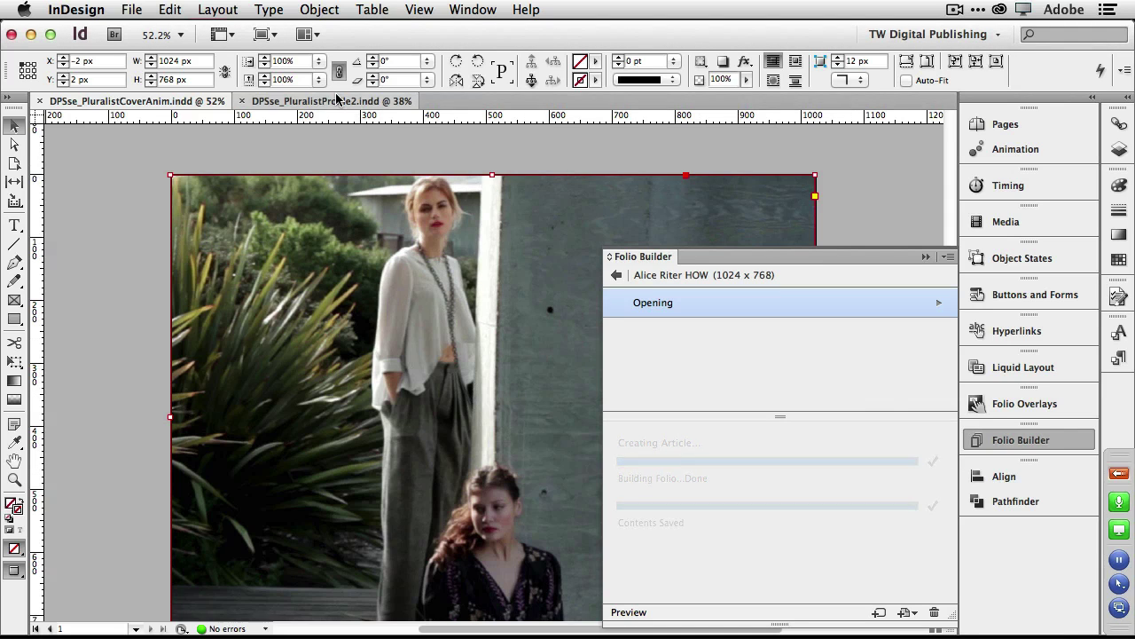
Add the open Profile2 document to the folio as a second article named 'Feature'.
{"action": "left_click", "coordinate": [376, 101]}
{"action": "left_click", "coordinate": [494, 322]}
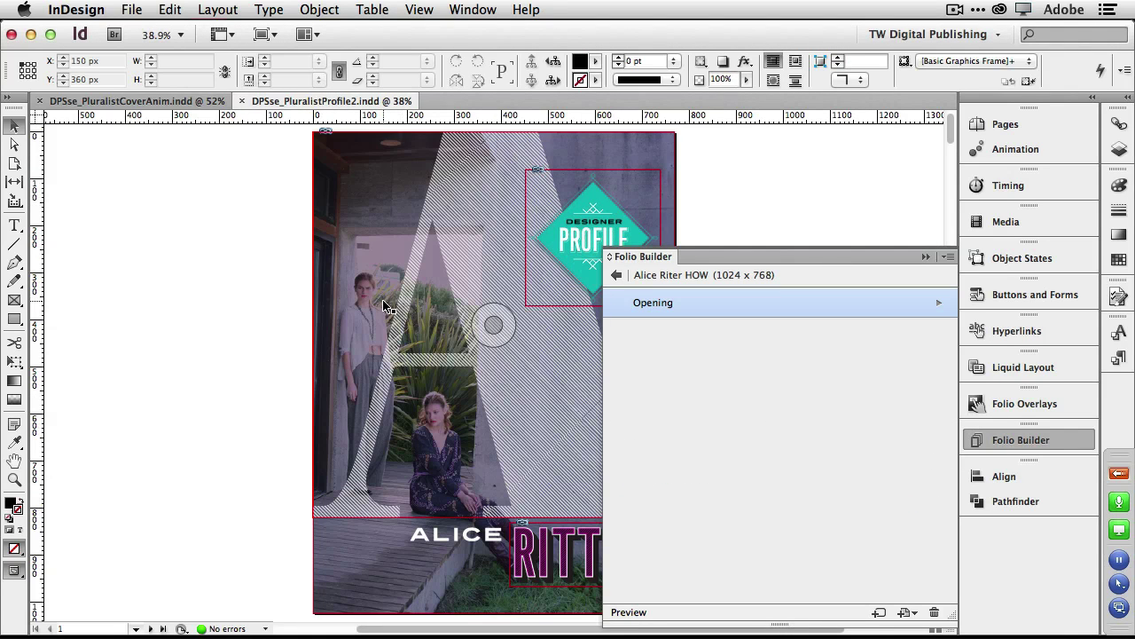
{"action": "scroll", "coordinate": [444, 355], "scroll_direction": "down", "scroll_amount": 5}
{"action": "scroll", "coordinate": [384, 371], "scroll_direction": "down", "scroll_amount": 6}
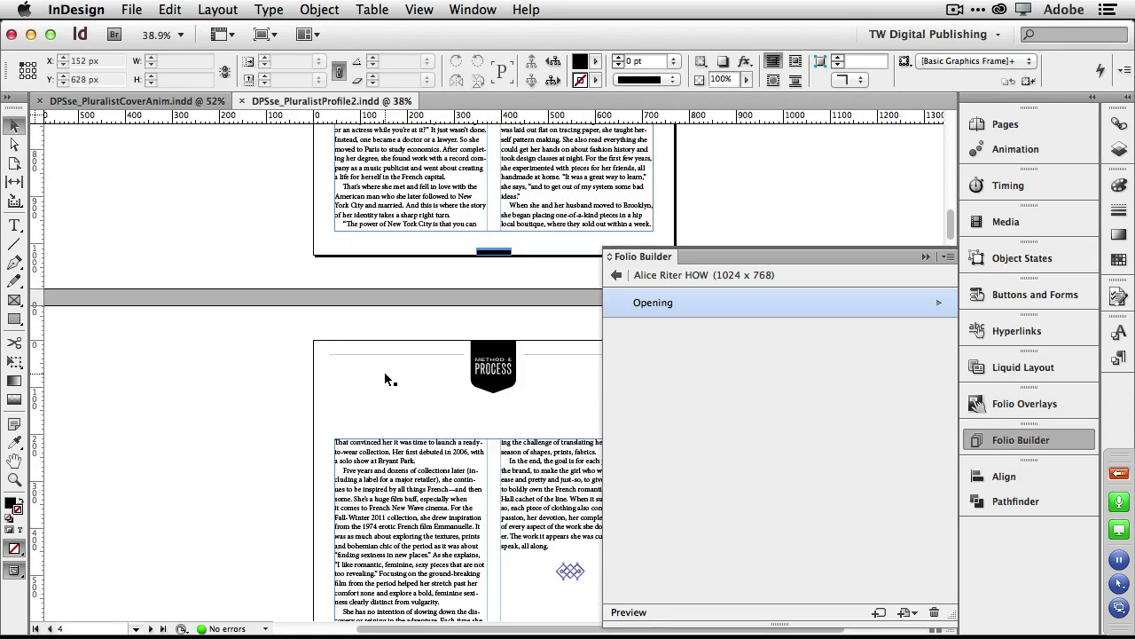
{"action": "scroll", "coordinate": [384, 372], "scroll_direction": "up", "scroll_amount": 6}
{"action": "scroll", "coordinate": [384, 372], "scroll_direction": "up", "scroll_amount": 3}
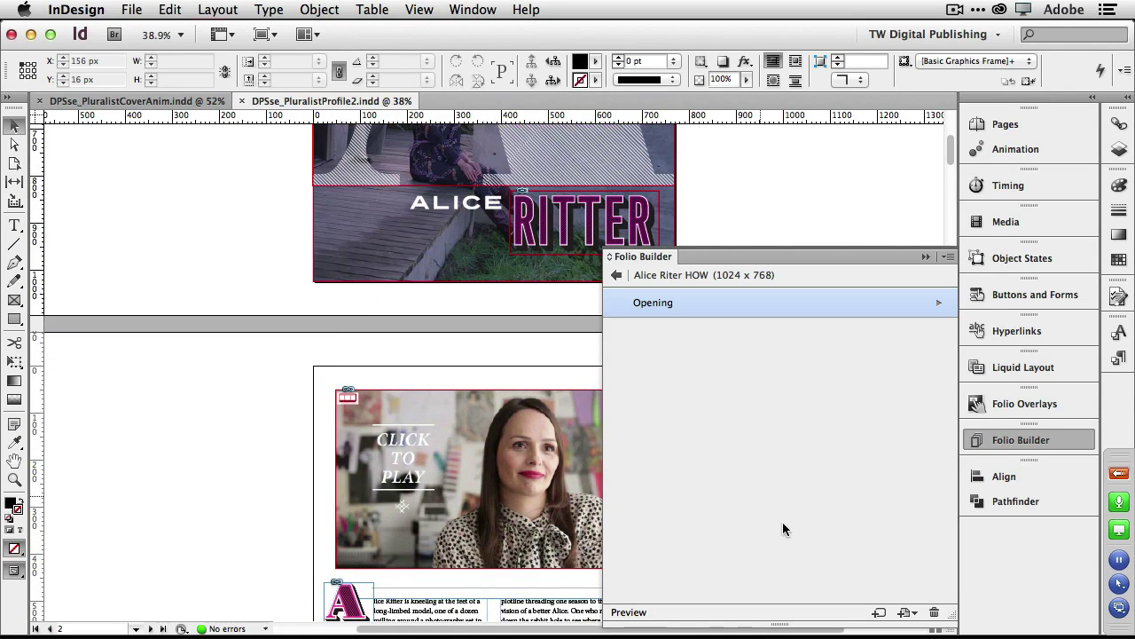
{"action": "left_click", "coordinate": [901, 613]}
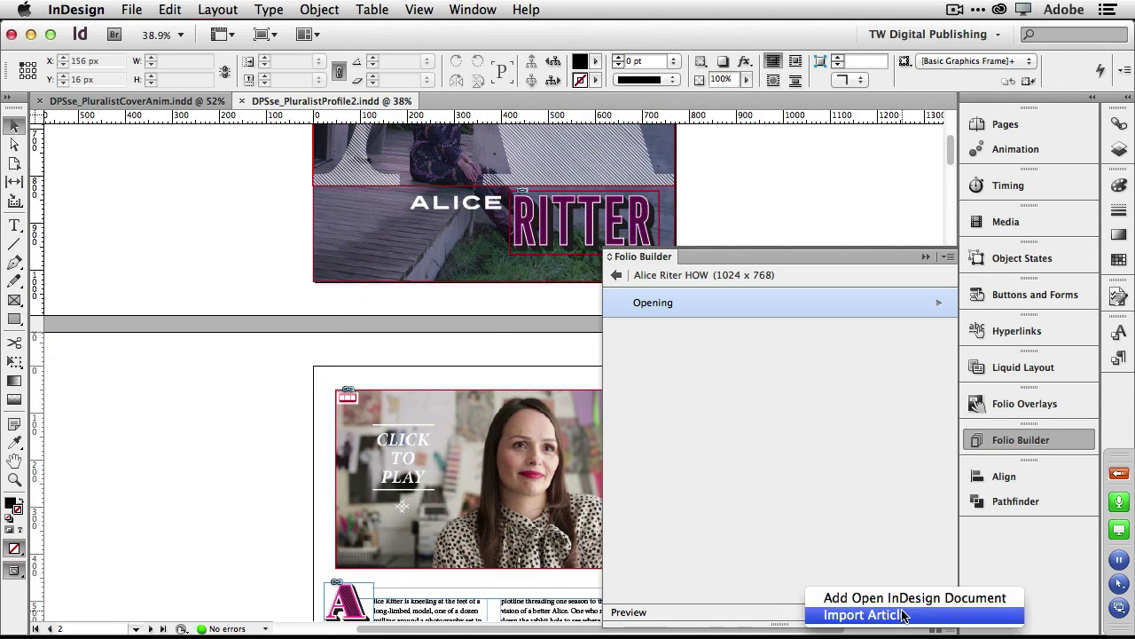
{"action": "left_click", "coordinate": [897, 600]}
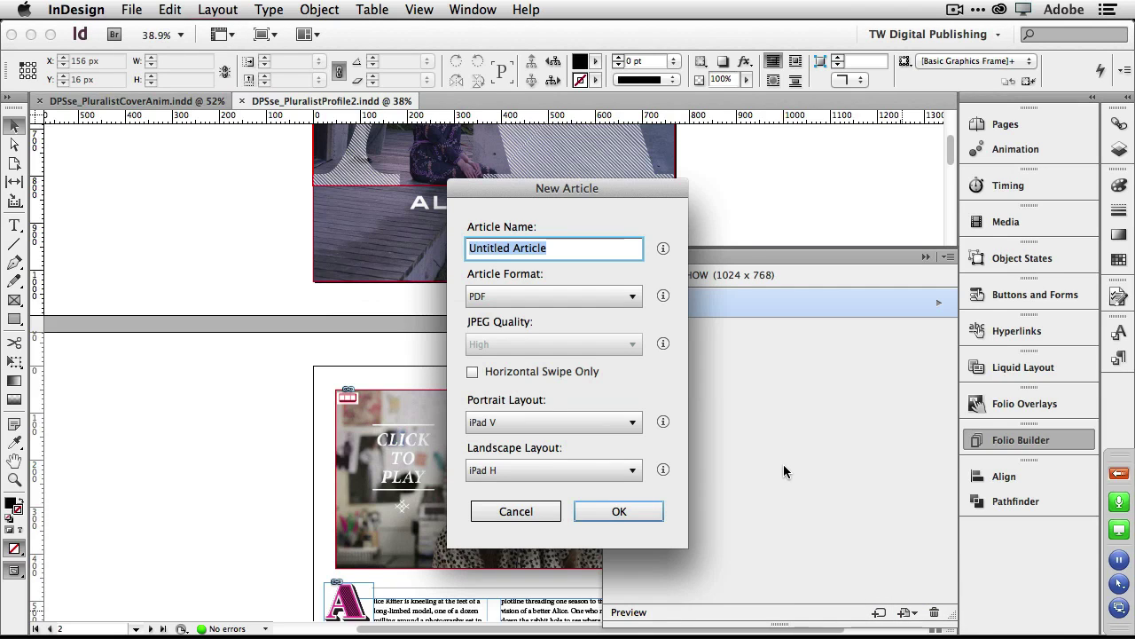
{"action": "type", "text": "Peature"}
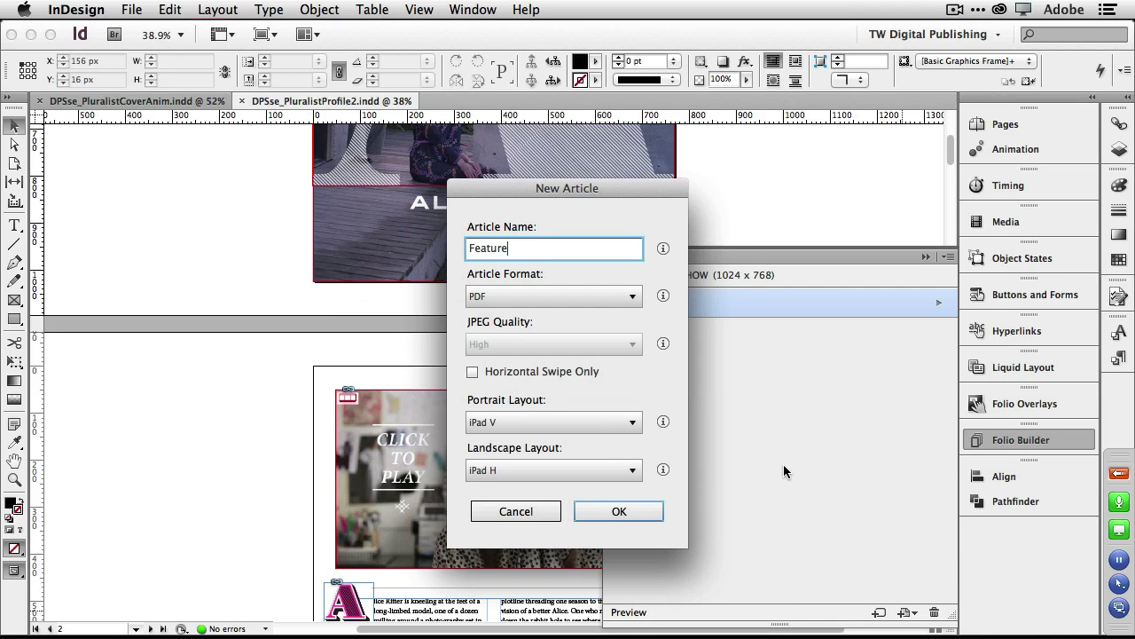
{"action": "left_click", "coordinate": [623, 512]}
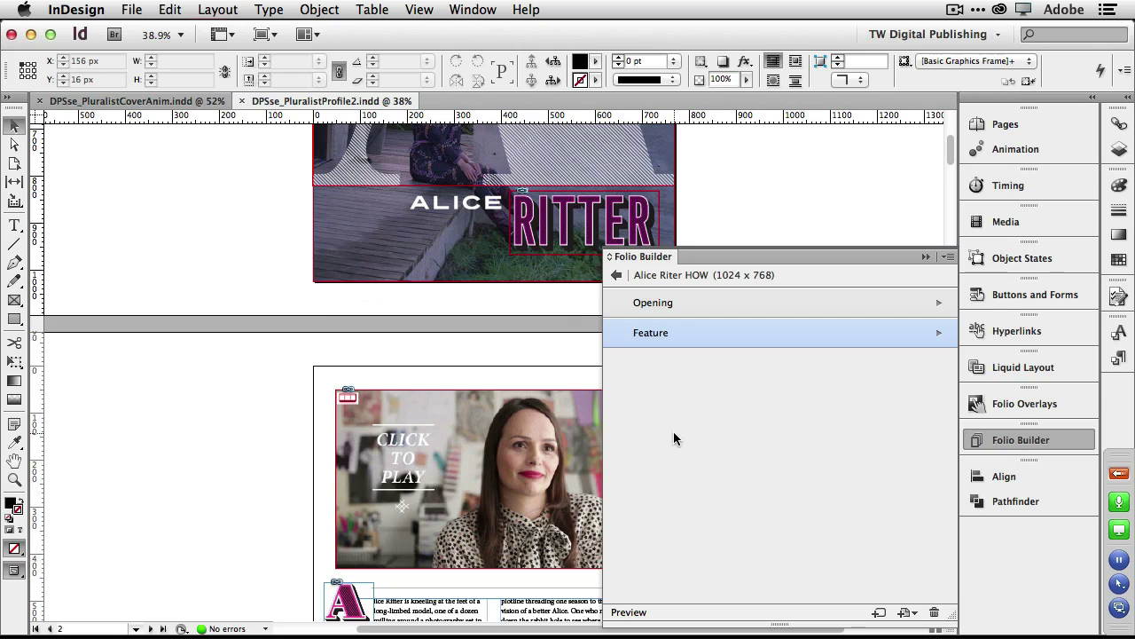
Return to the folio list and choose Create App for the selected folio.
{"action": "left_click", "coordinate": [616, 276]}
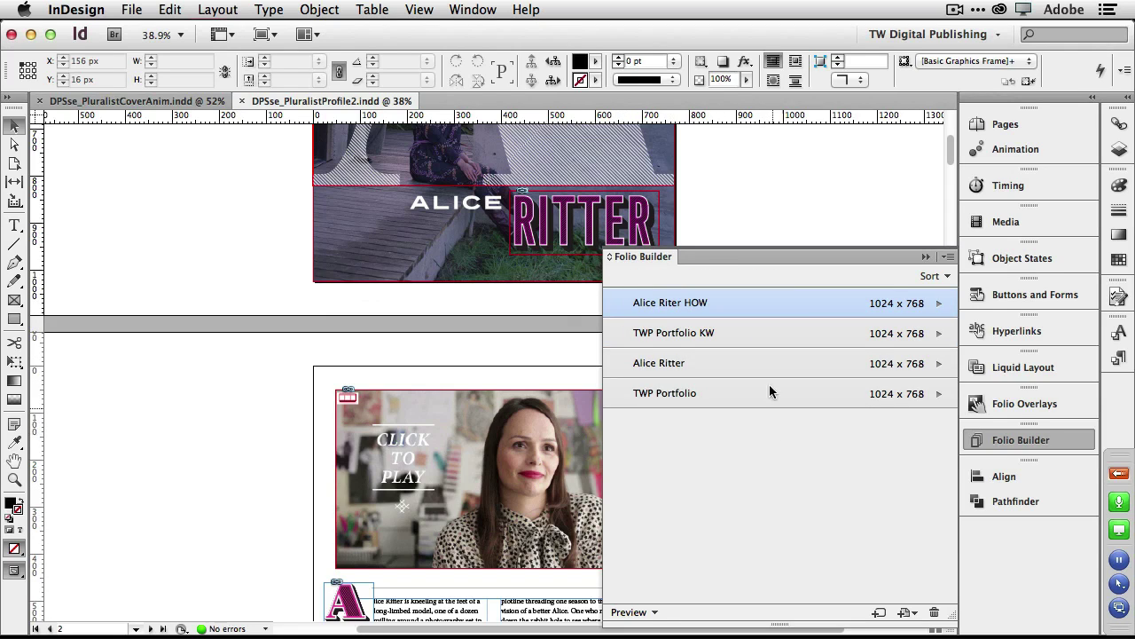
{"action": "mouse_move", "coordinate": [704, 310]}
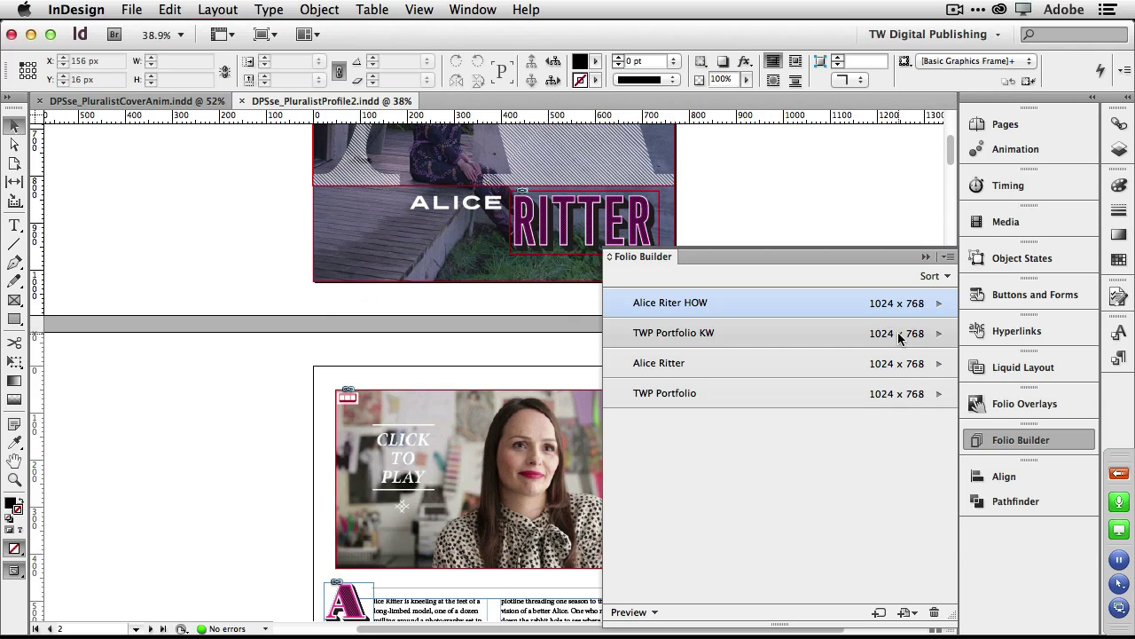
{"action": "left_click", "coordinate": [947, 258]}
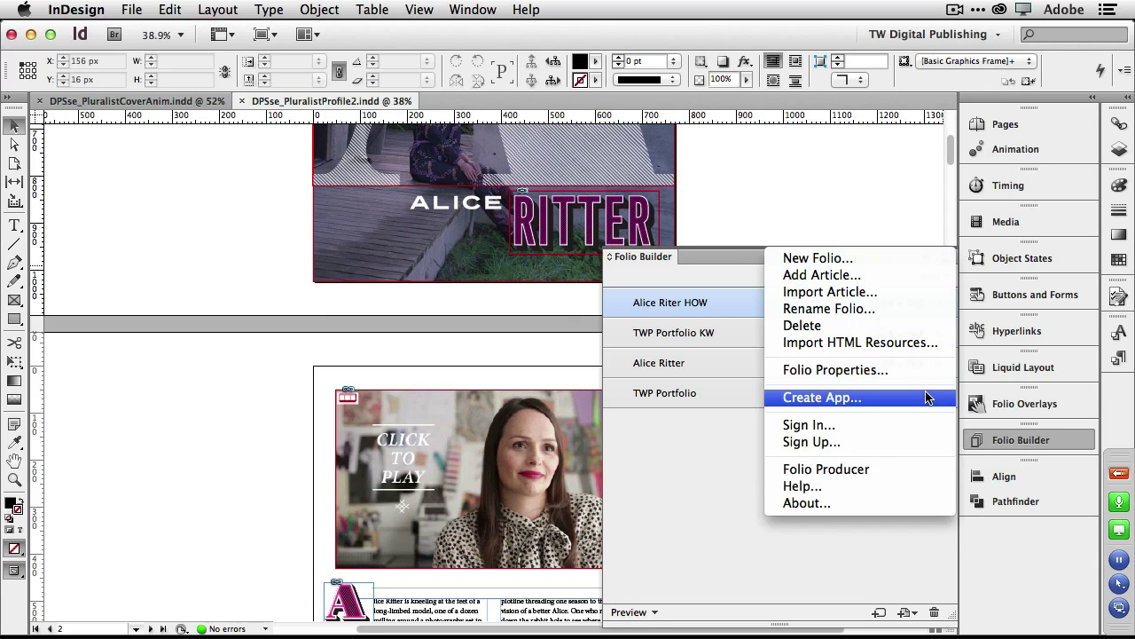
{"action": "left_click", "coordinate": [826, 403]}
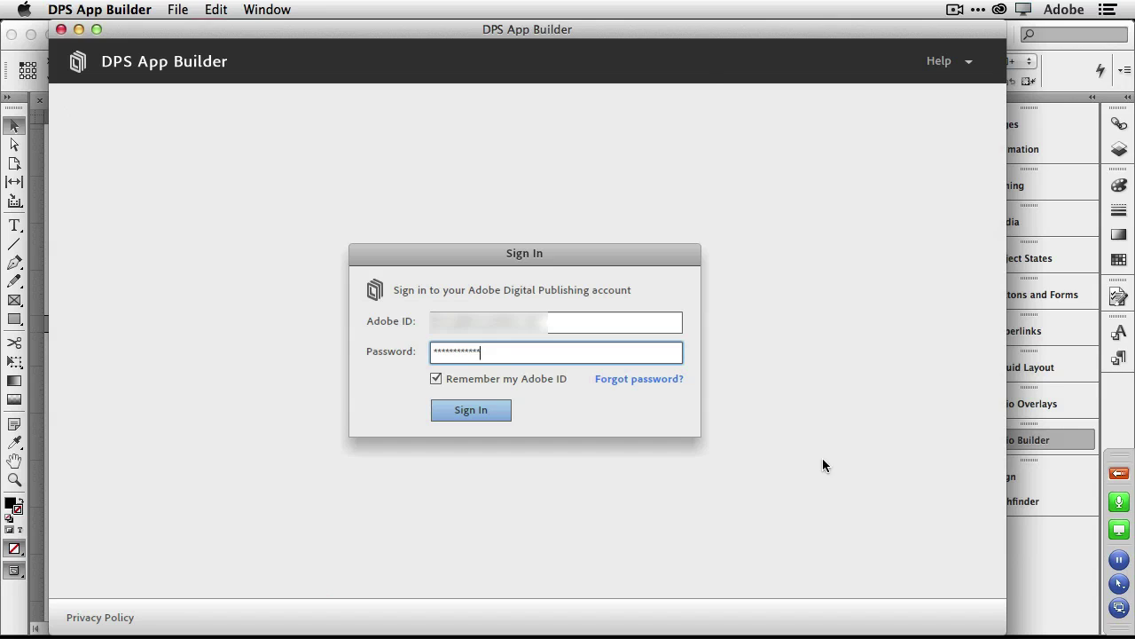
Sign in to DPS App Builder, pass the overview, enter the app name, and continue.
{"action": "left_click", "coordinate": [448, 406]}
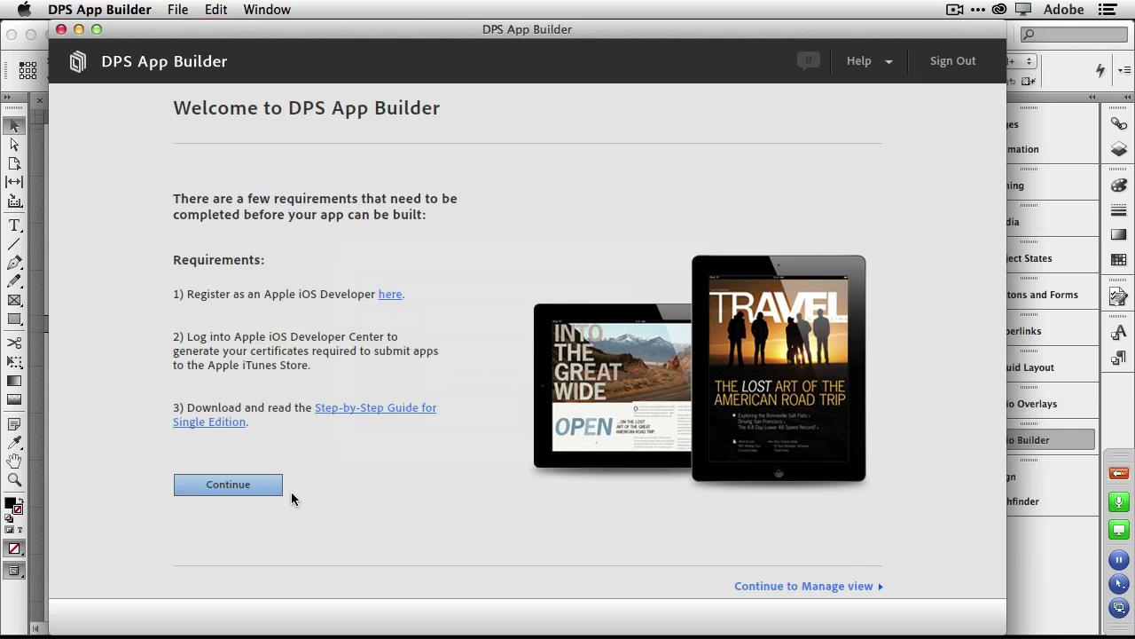
{"action": "left_click", "coordinate": [237, 486]}
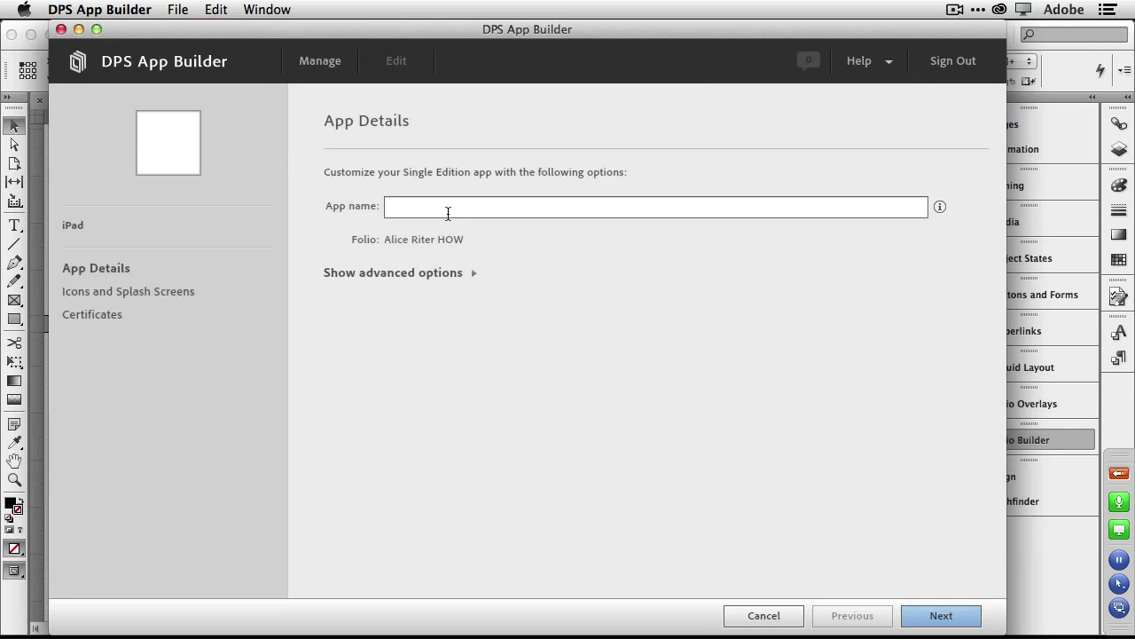
{"action": "left_click", "coordinate": [448, 212]}
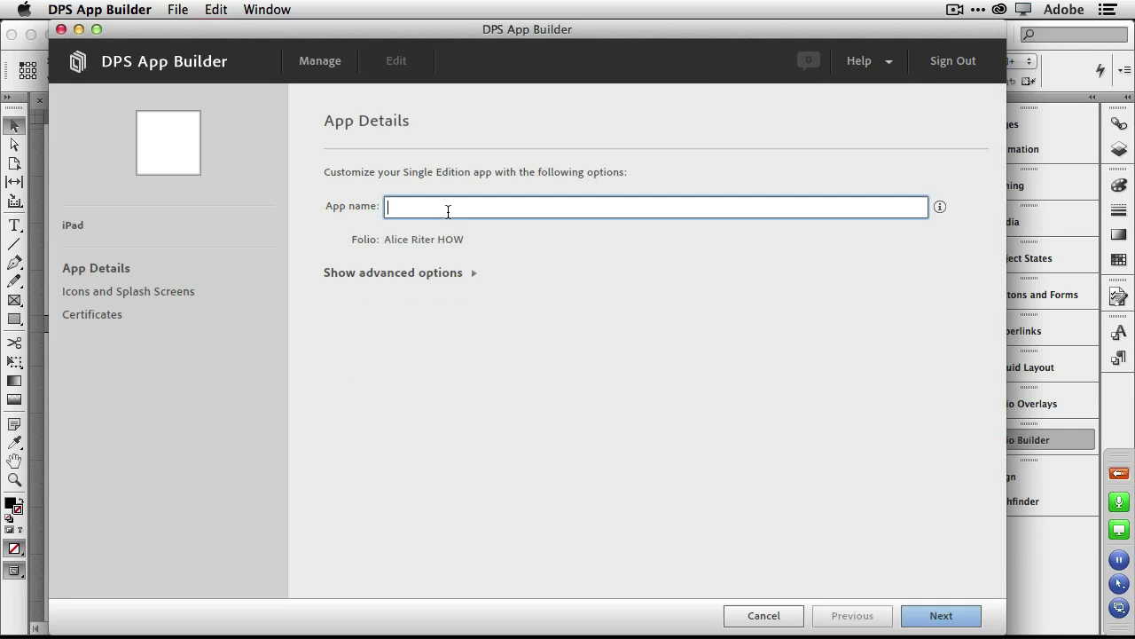
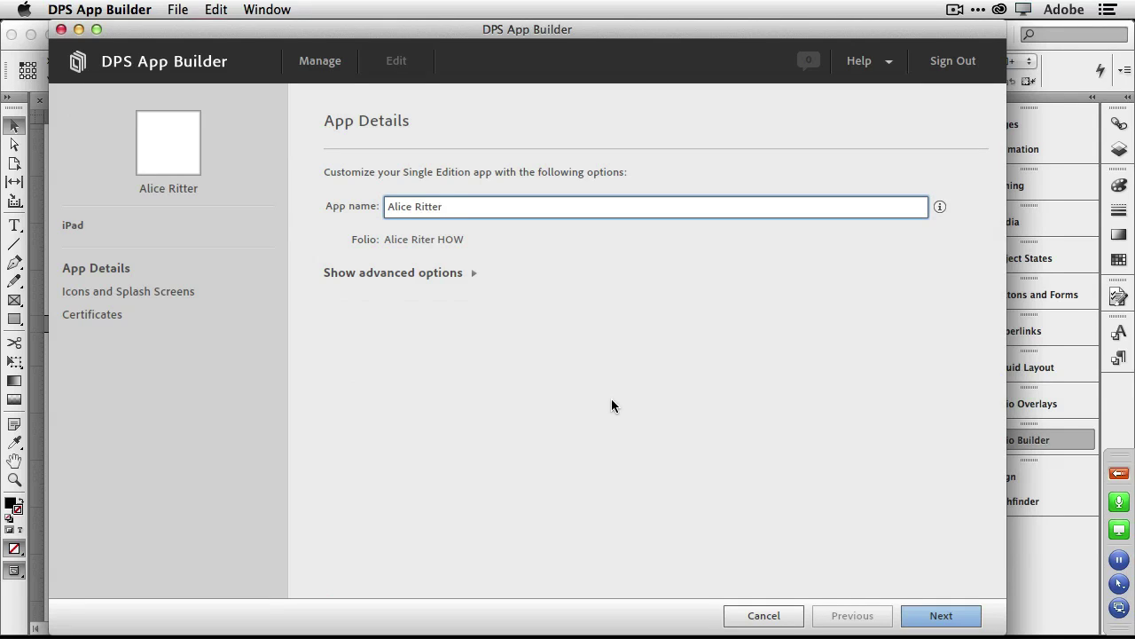
{"action": "left_click", "coordinate": [927, 612]}
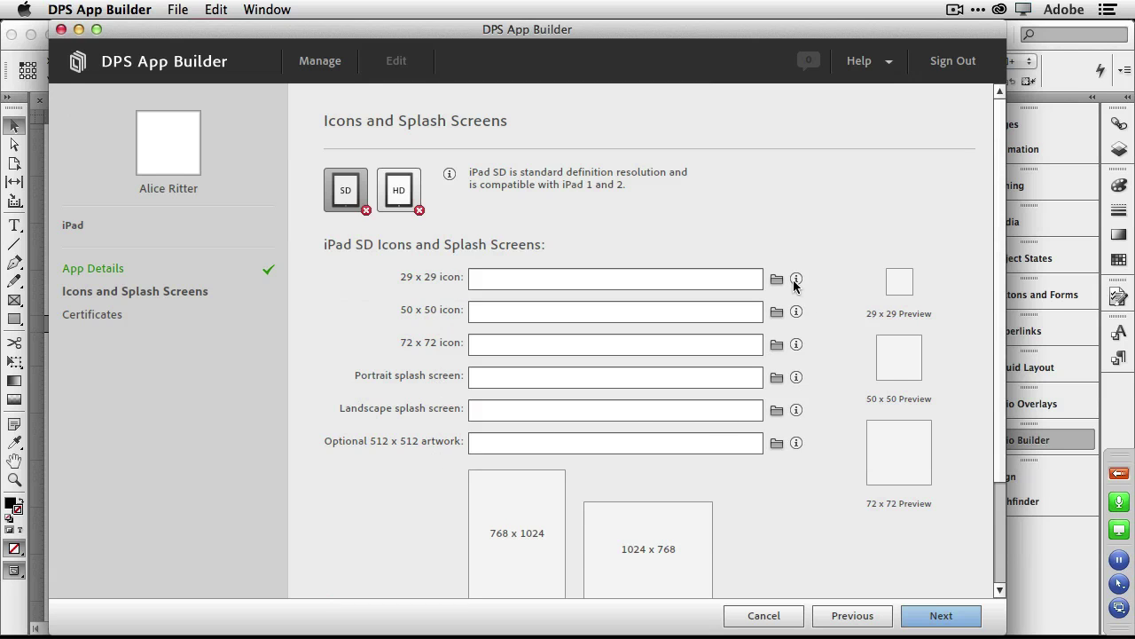
Open a Finder window on the demo assets and select all Pluralist icon and splash PNGs.
{"action": "mouse_move", "coordinate": [793, 280]}
{"action": "mouse_move", "coordinate": [298, 630]}
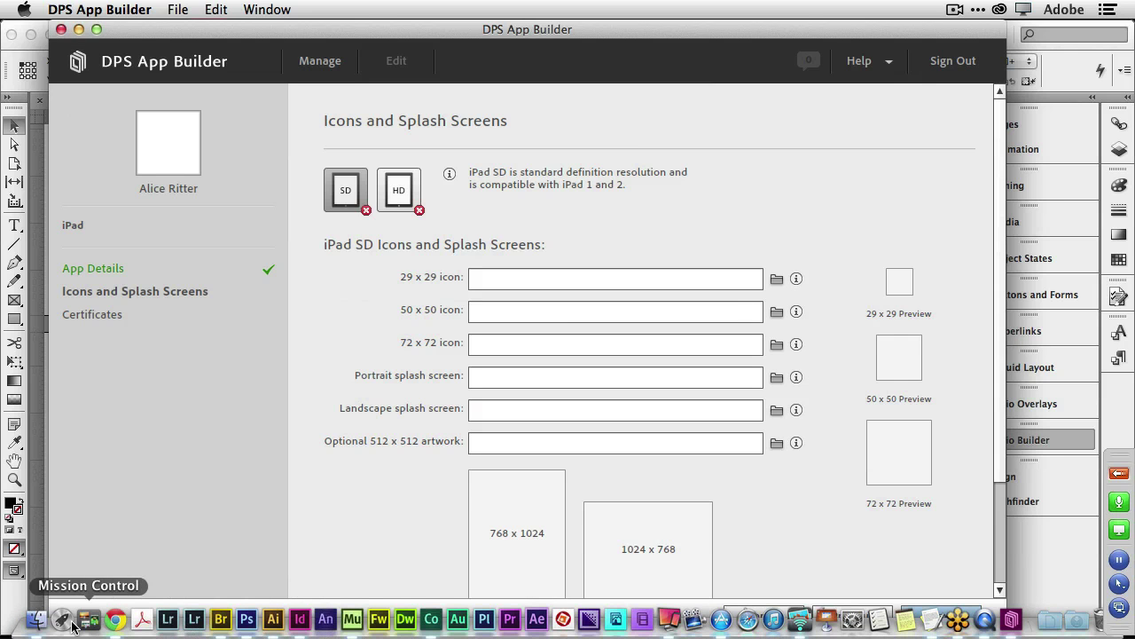
{"action": "left_click", "coordinate": [32, 628]}
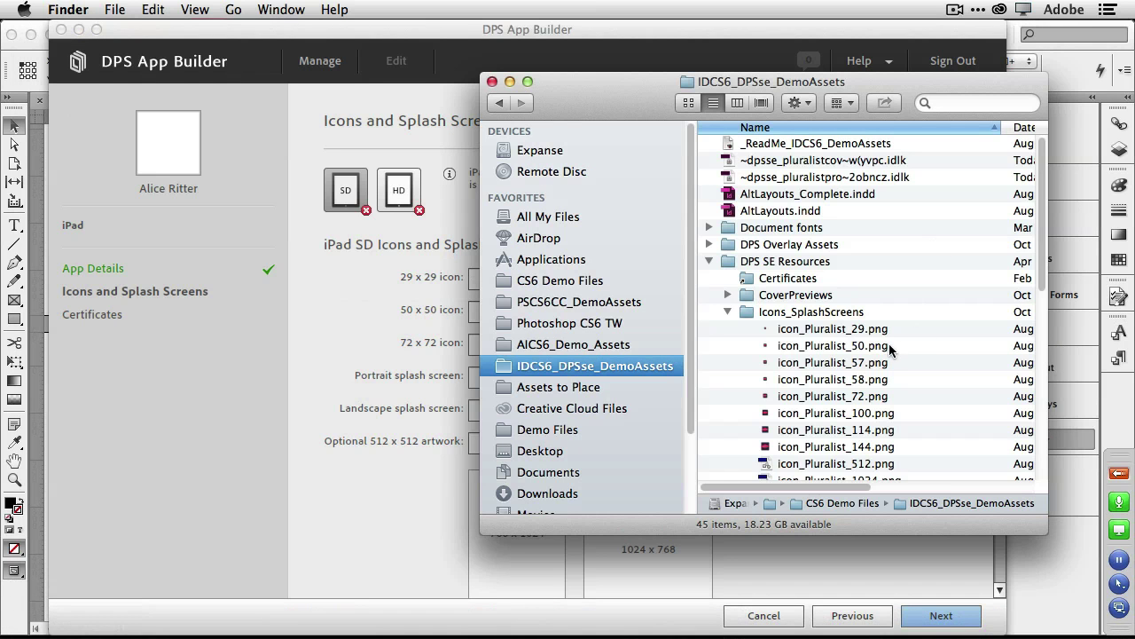
{"action": "scroll", "coordinate": [890, 349], "scroll_direction": "down", "scroll_amount": 2}
{"action": "scroll", "coordinate": [889, 349], "scroll_direction": "down", "scroll_amount": 1}
{"action": "left_click", "coordinate": [355, 346]}
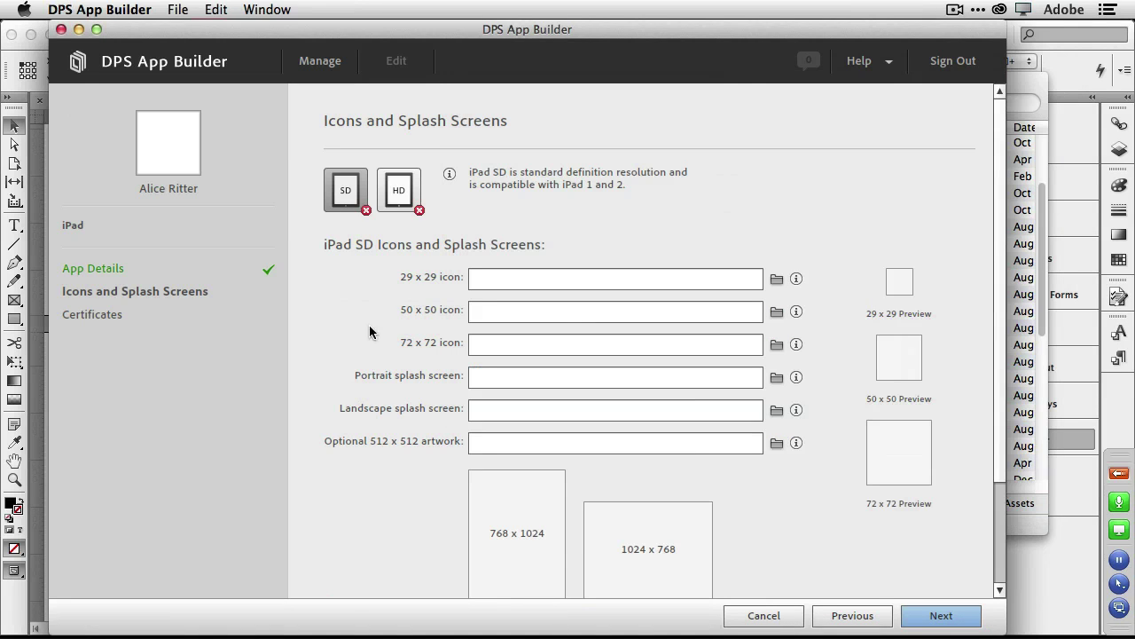
{"action": "left_click", "coordinate": [1023, 92]}
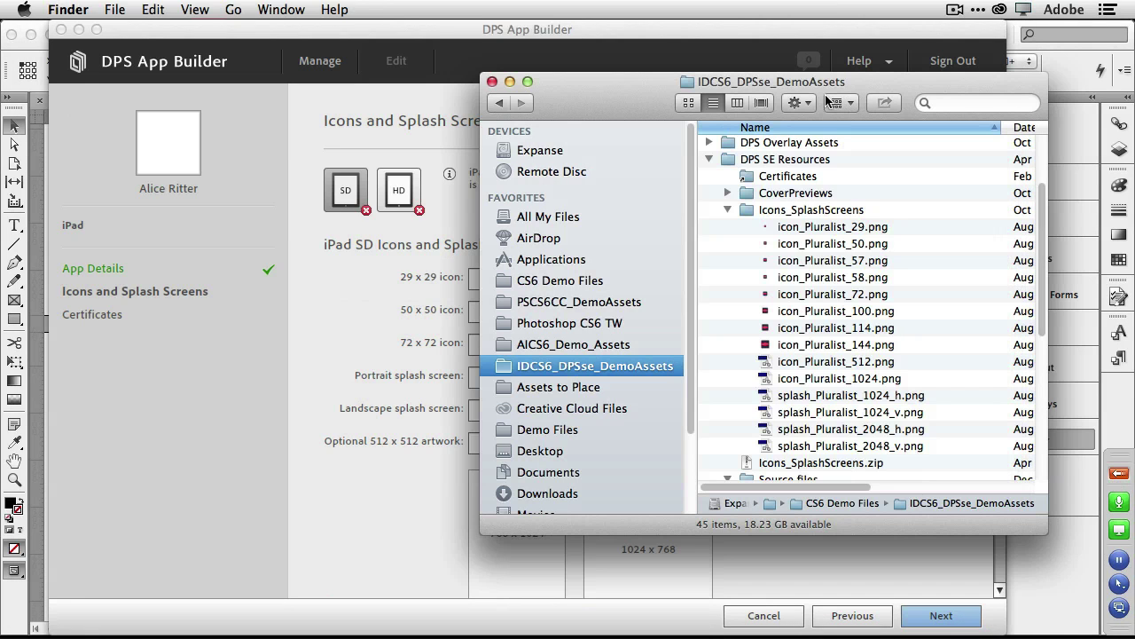
{"action": "left_click_drag", "start_coordinate": [645, 104], "coordinate": [782, 94]}
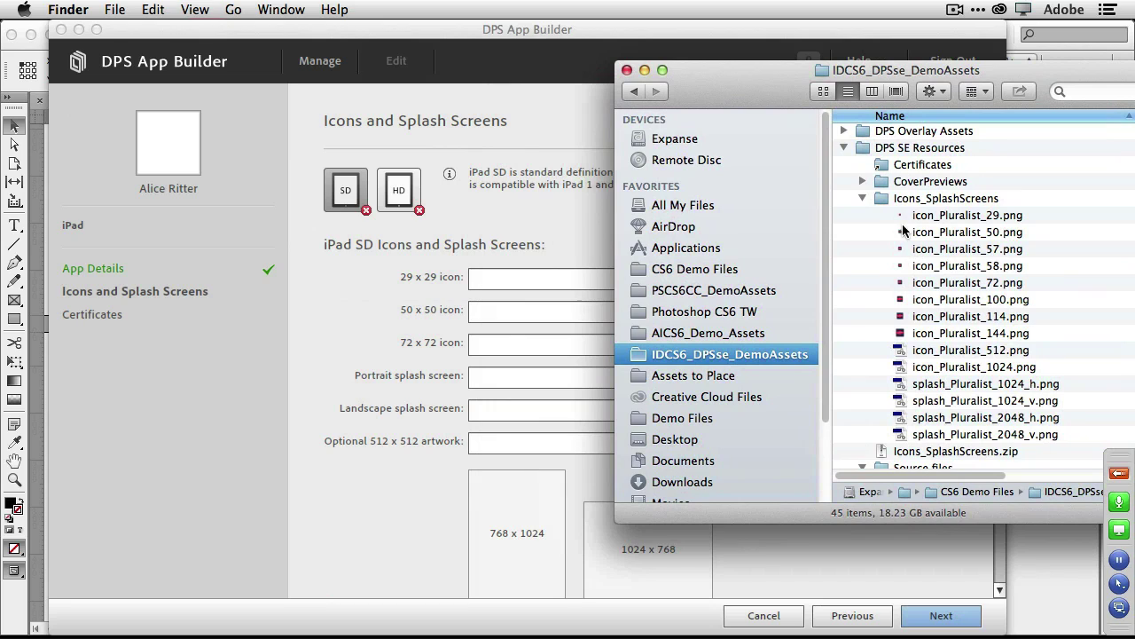
{"action": "left_click", "coordinate": [947, 221]}
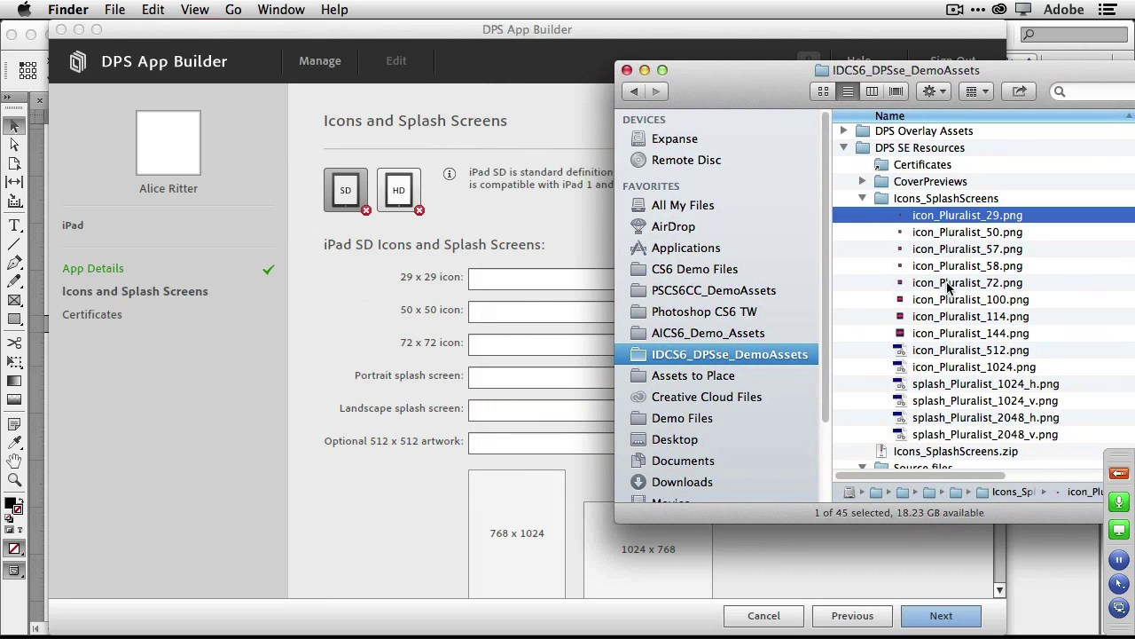
{"action": "left_click", "coordinate": [966, 434], "text": "shift"}
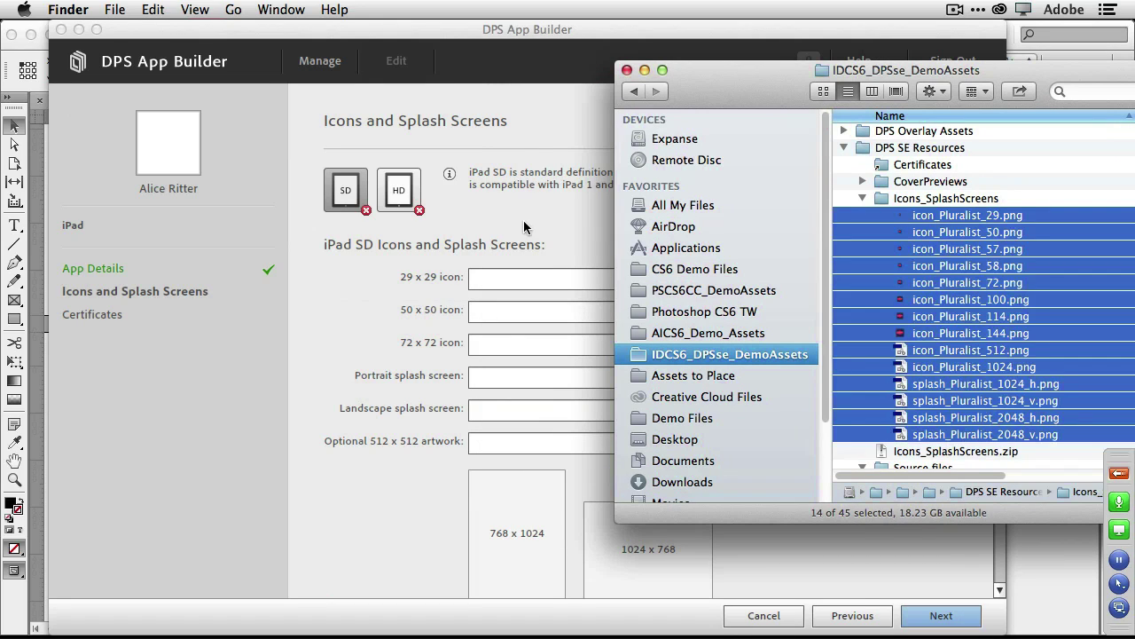
Fill the iPad SD and HD icon and splash fields with those images, then reach Certificates.
{"action": "left_click", "coordinate": [549, 144]}
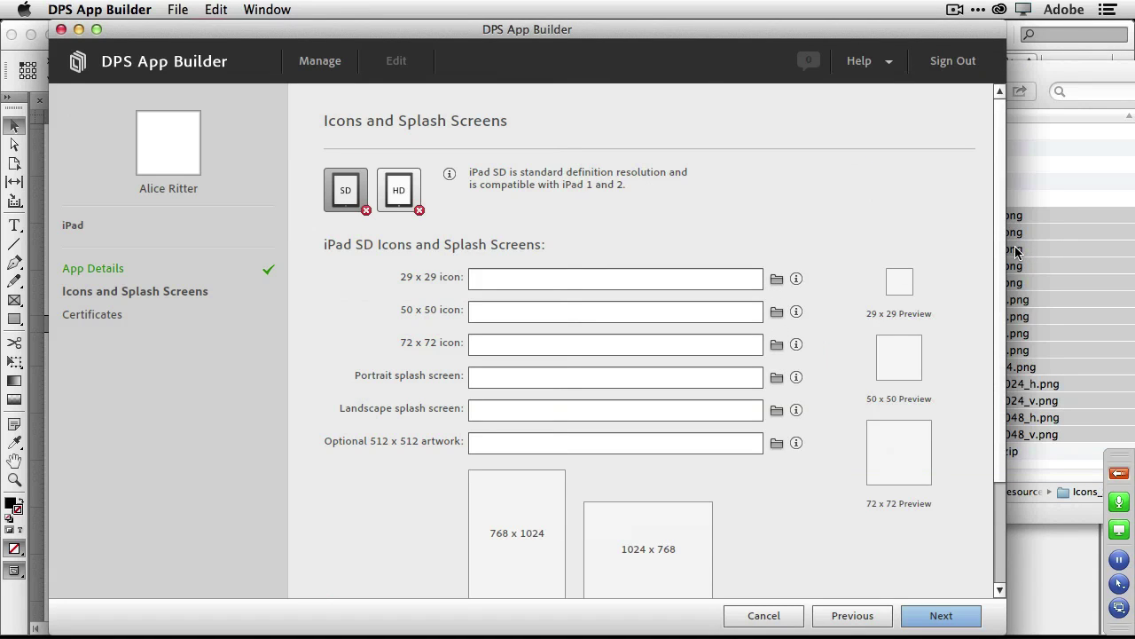
{"action": "left_click_drag", "start_coordinate": [1016, 253], "coordinate": [719, 310]}
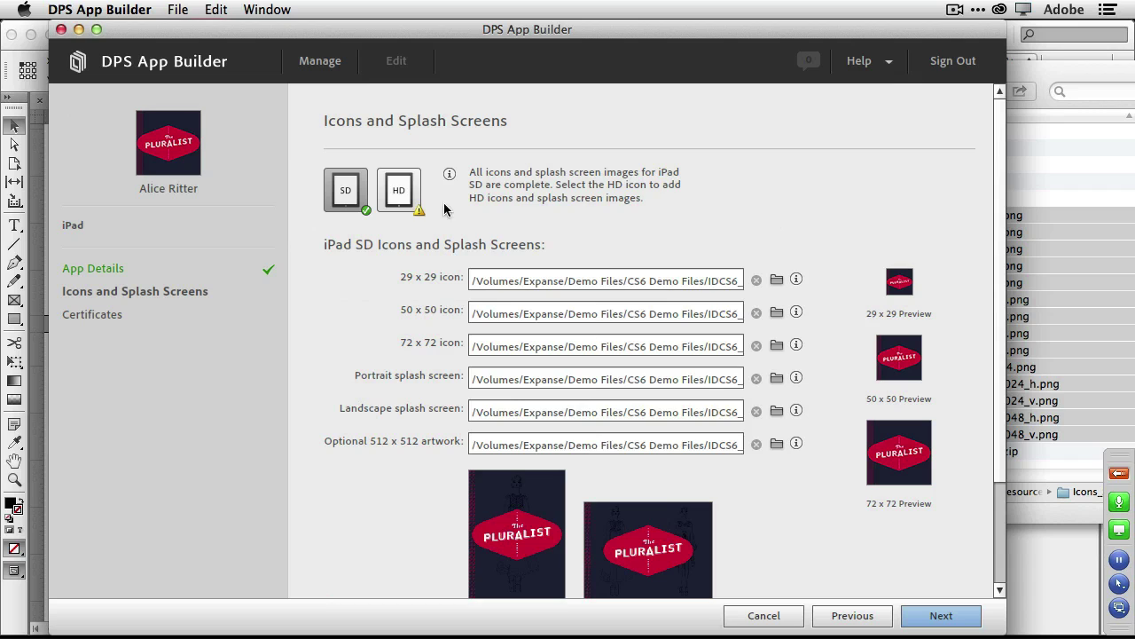
{"action": "left_click", "coordinate": [399, 199]}
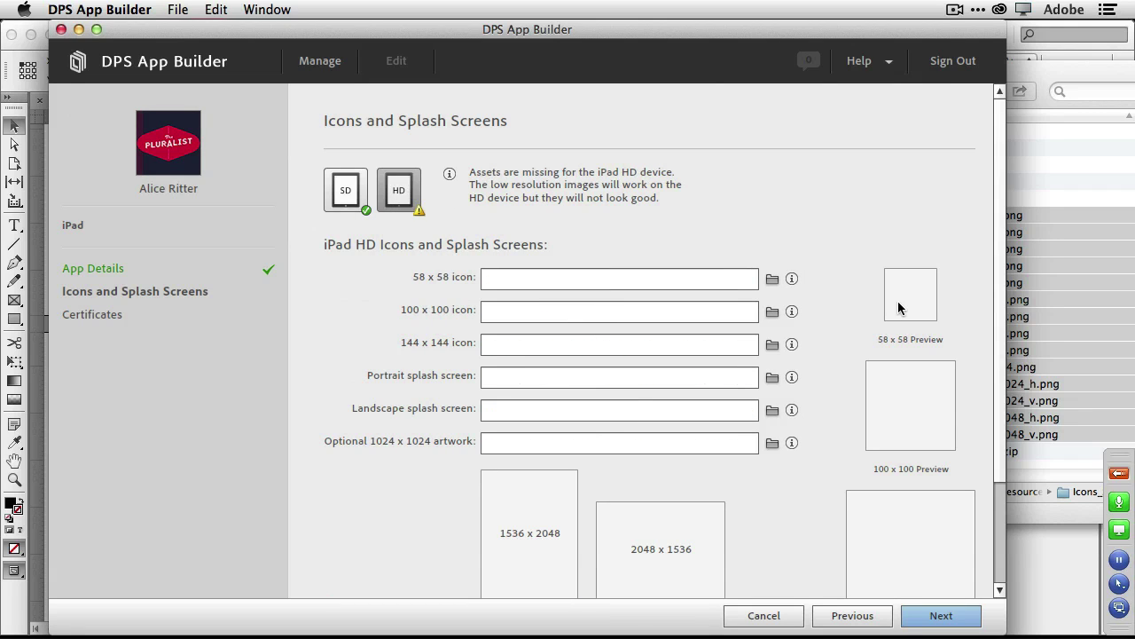
{"action": "left_click_drag", "start_coordinate": [1025, 320], "coordinate": [725, 360]}
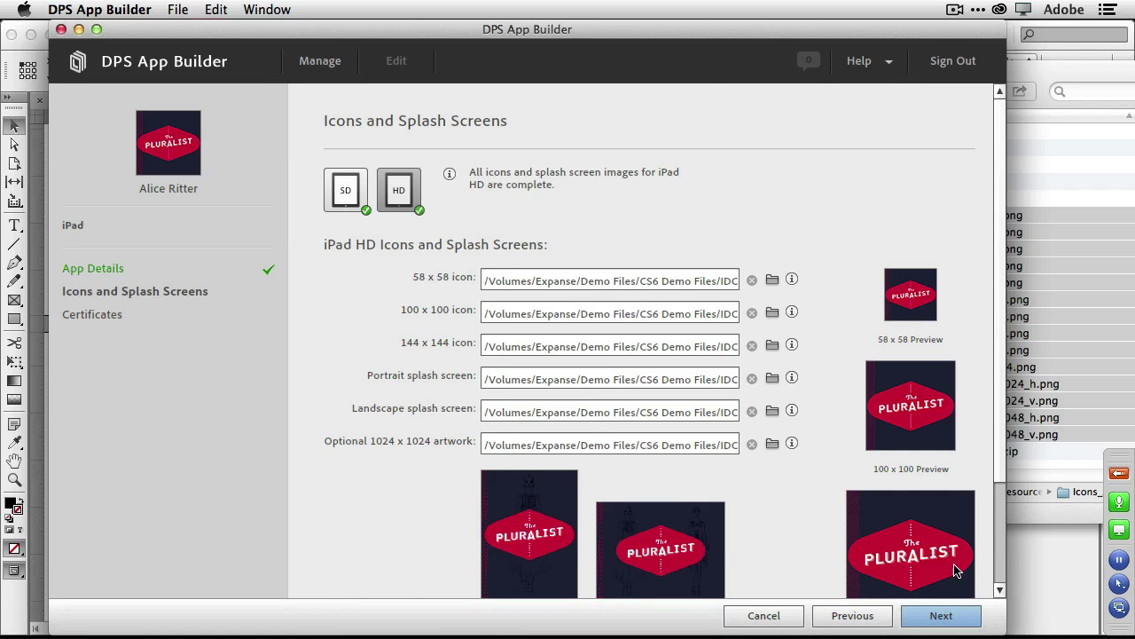
{"action": "left_click", "coordinate": [941, 615]}
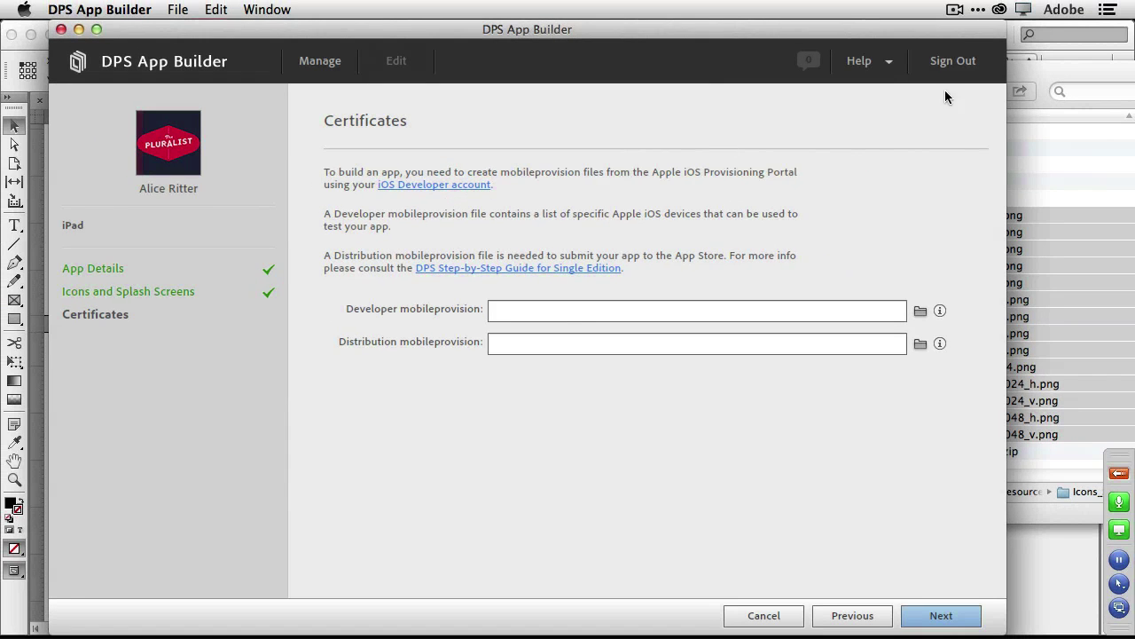
Load the developer and distribution .mobileprovision files and submit the app to the build queue.
{"action": "left_click", "coordinate": [1040, 70]}
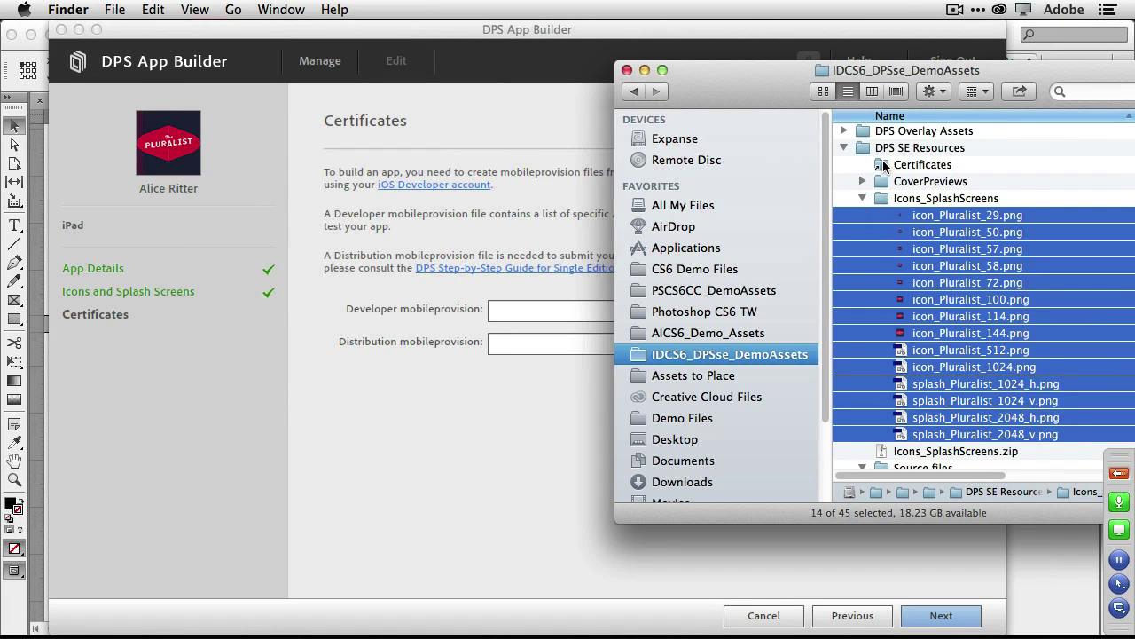
{"action": "left_click", "coordinate": [884, 166]}
{"action": "double_click", "coordinate": [884, 165]}
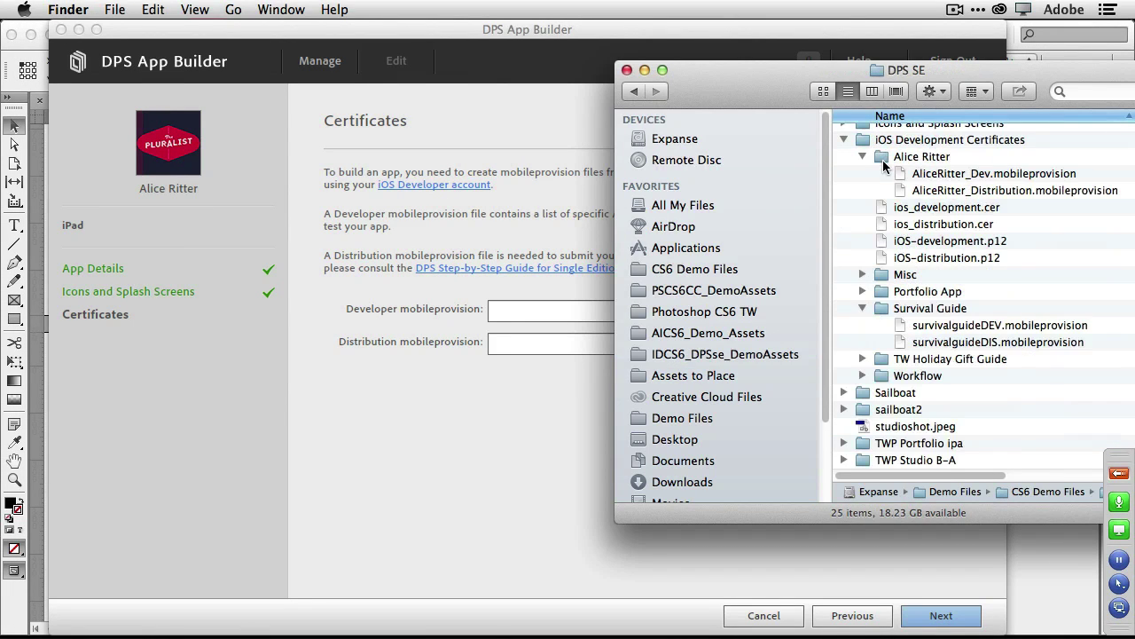
{"action": "left_click", "coordinate": [980, 190]}
{"action": "left_click", "coordinate": [984, 175], "text": "shift"}
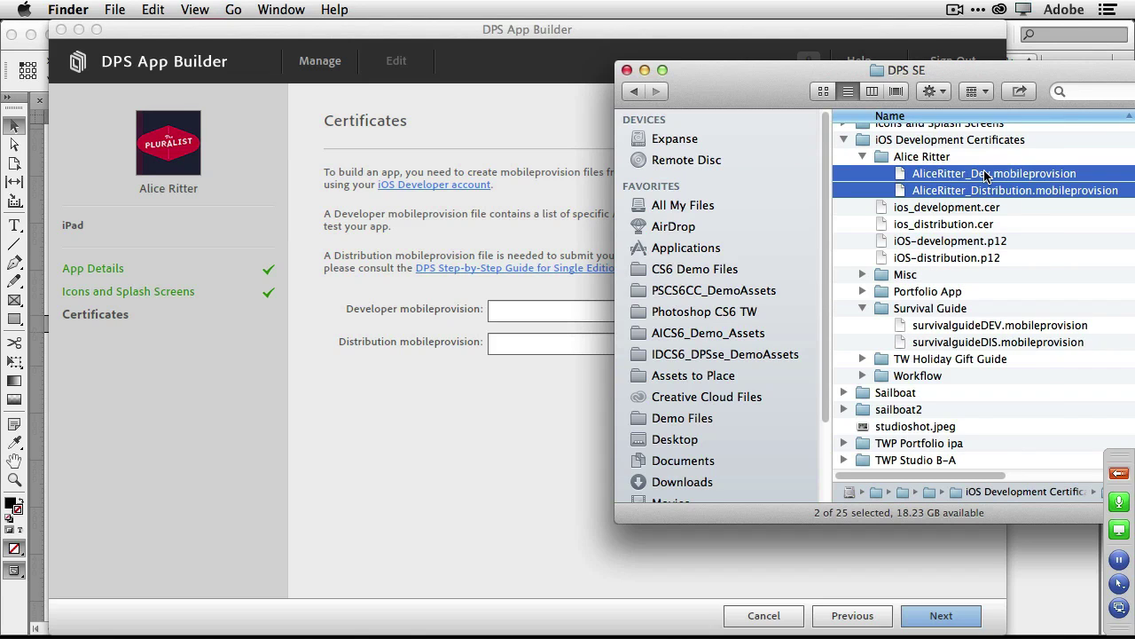
{"action": "left_click_drag", "start_coordinate": [984, 175], "coordinate": [541, 323]}
{"action": "left_click", "coordinate": [548, 403]}
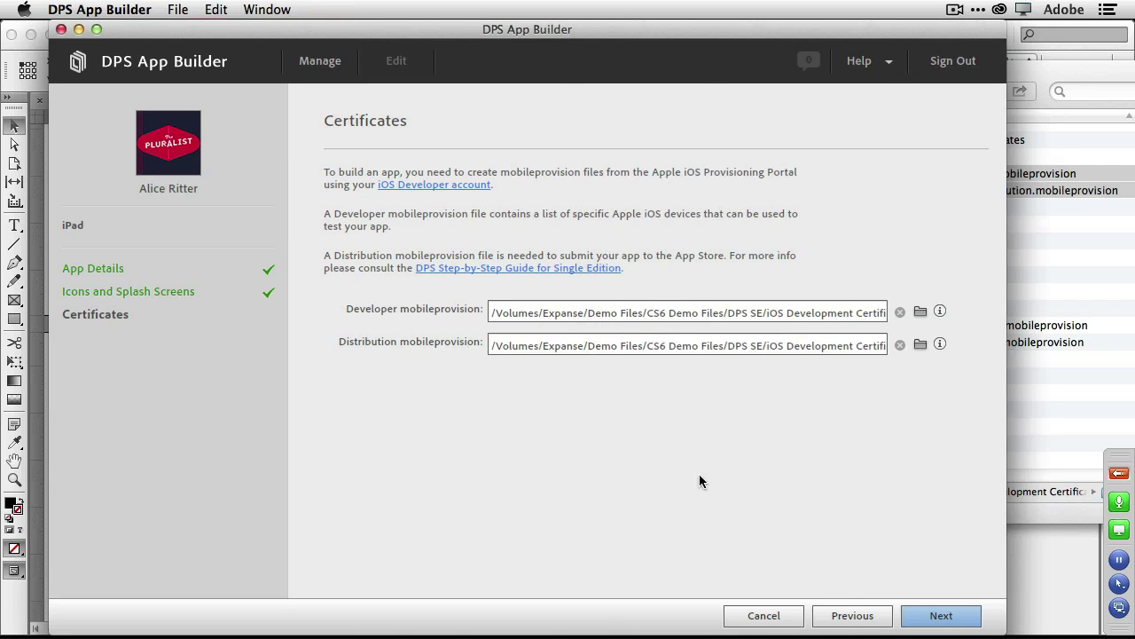
{"action": "left_click", "coordinate": [937, 615]}
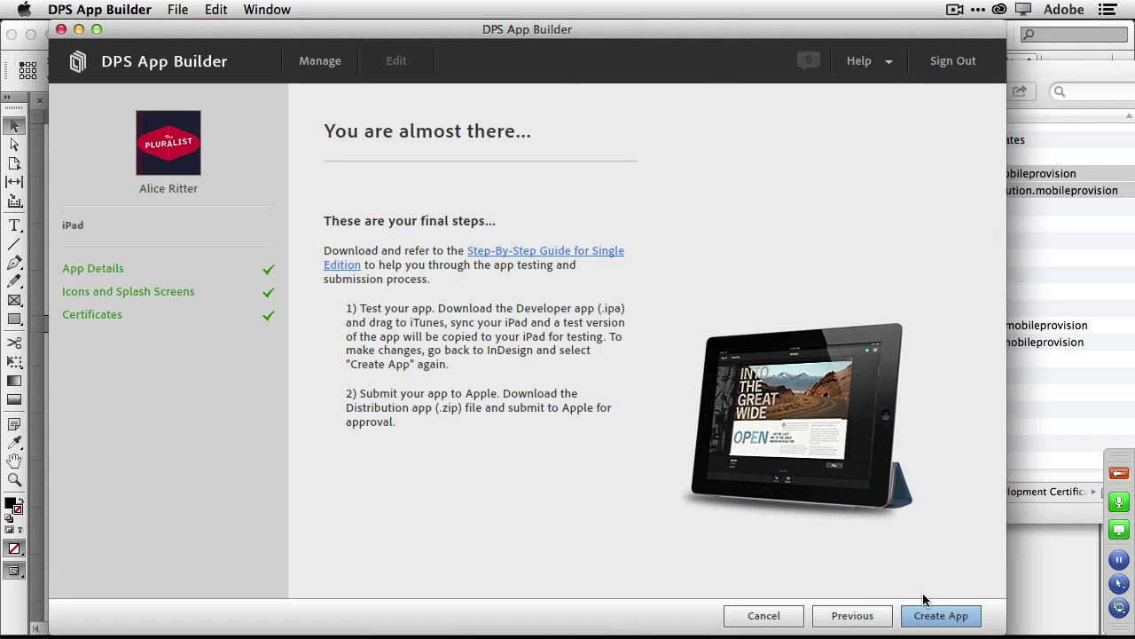
{"action": "left_click", "coordinate": [939, 616]}
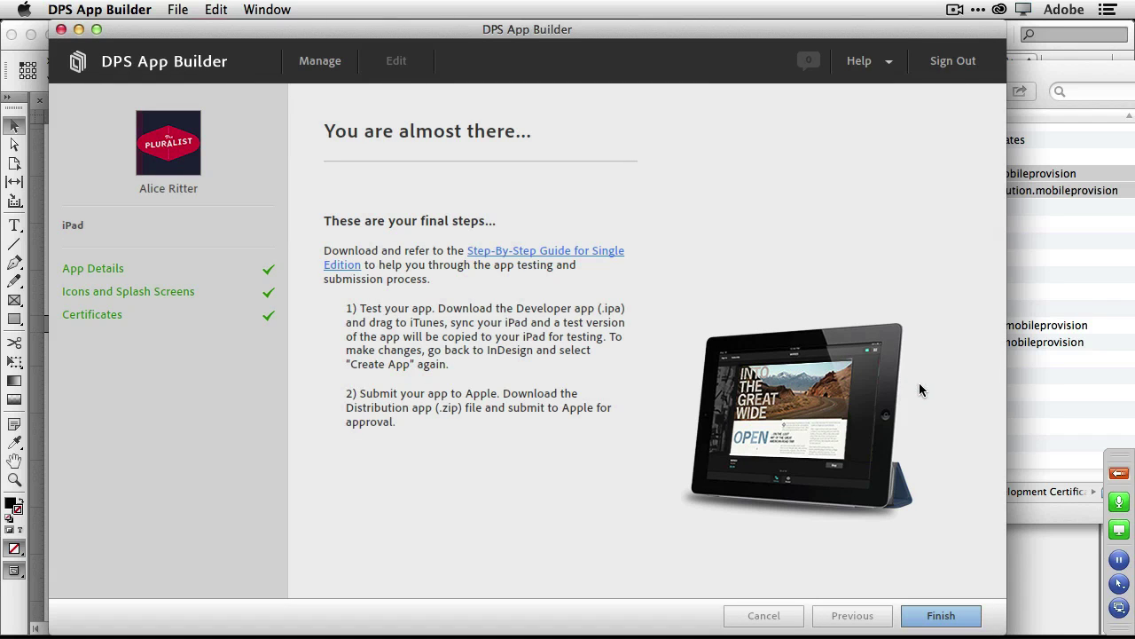
Finish the App Builder wizard and switch over to Adobe Muse with Command-Tab.
{"action": "left_click", "coordinate": [952, 623]}
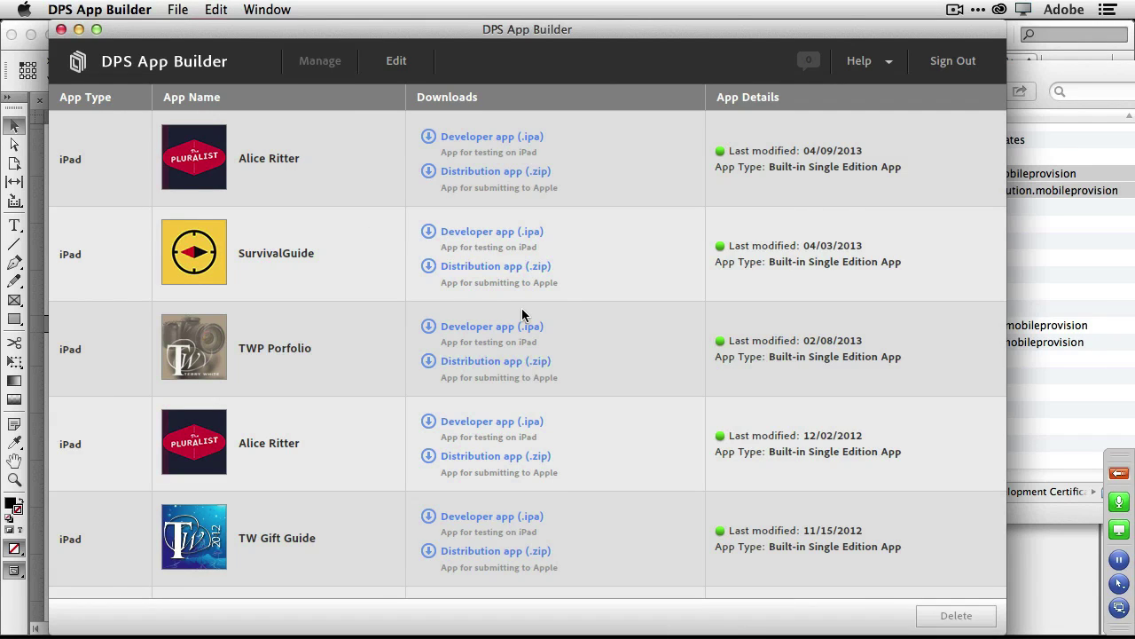
{"action": "key", "text": "super+Tab"}
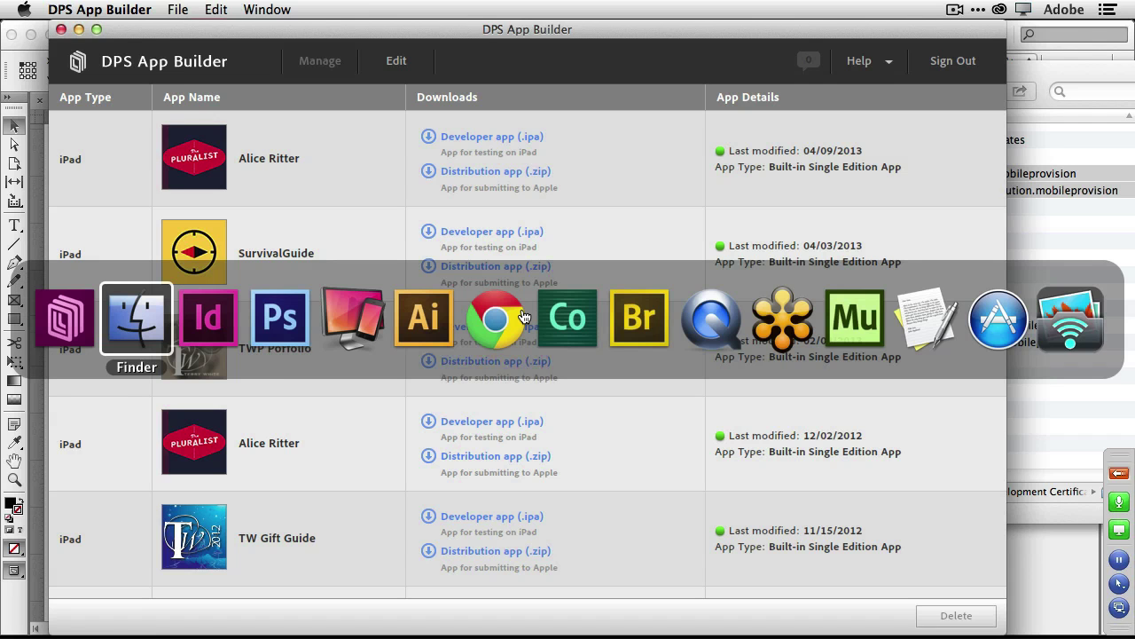
{"action": "key", "text": "super+Tab"}
{"action": "left_click", "coordinate": [853, 317]}
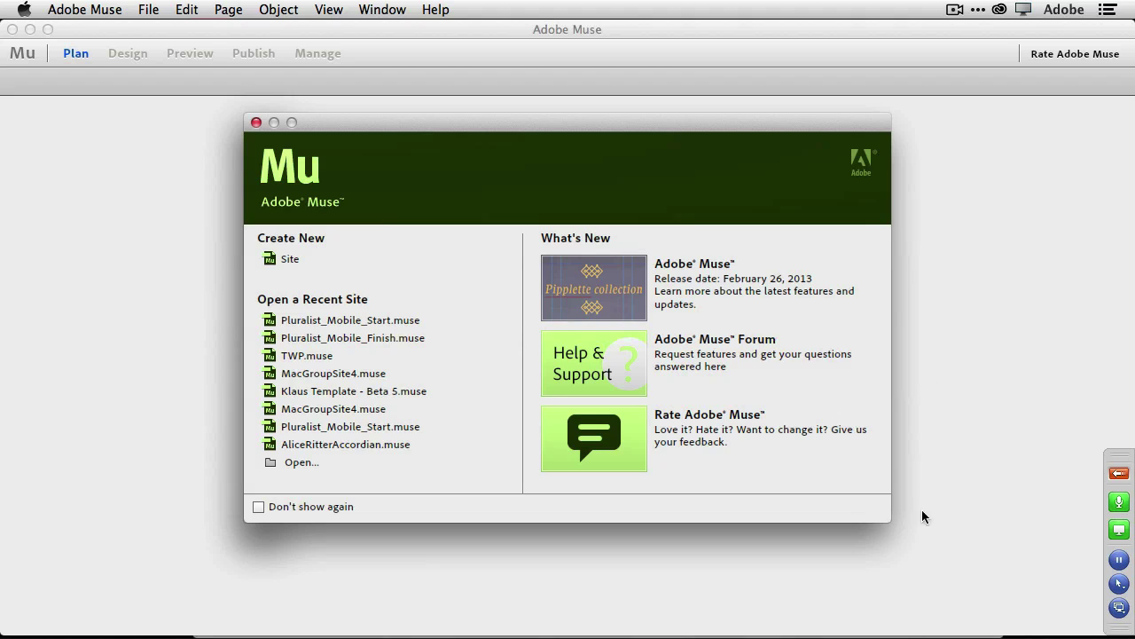
{"action": "mouse_move", "coordinate": [899, 626]}
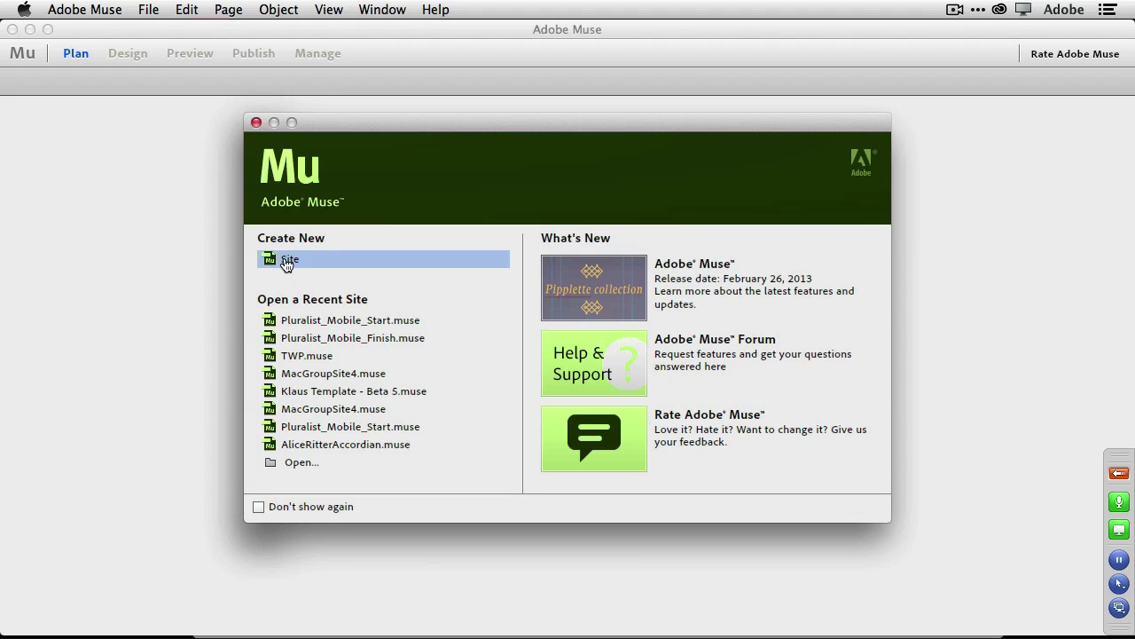
Create a new site with 960 px page width, 500 min height, 1 column and sticky footer.
{"action": "left_click", "coordinate": [287, 263]}
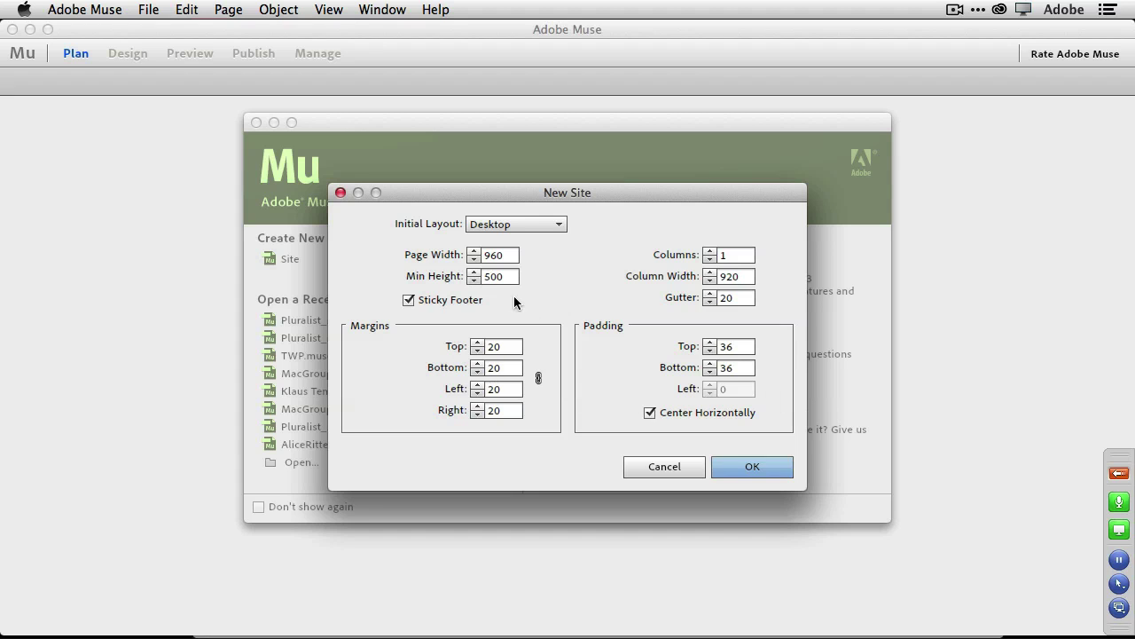
{"action": "left_click", "coordinate": [743, 476]}
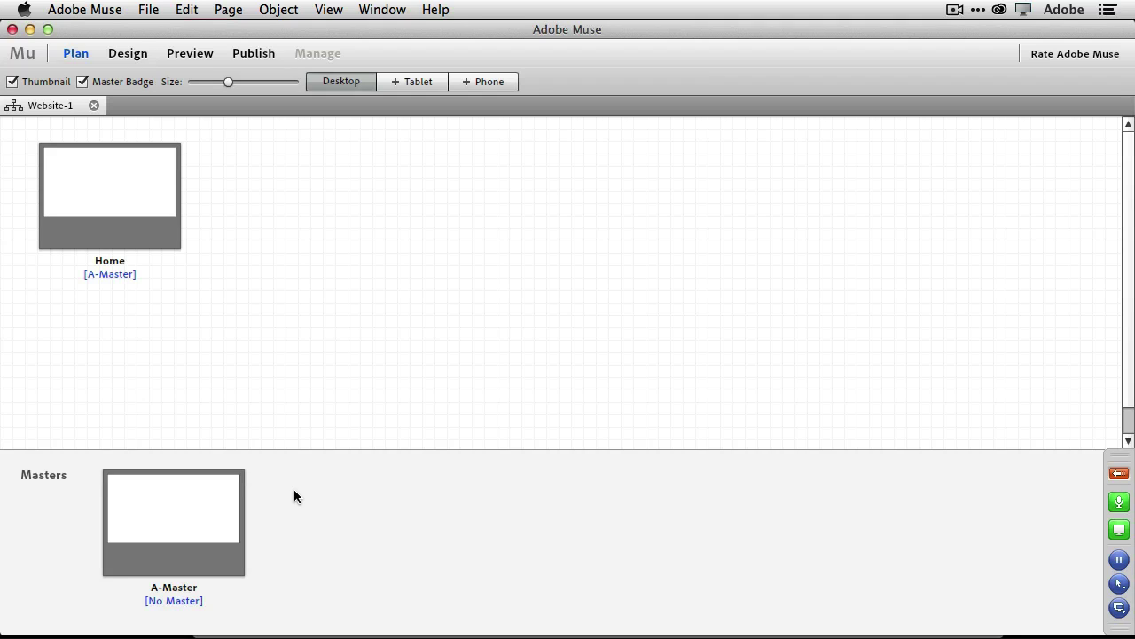
Place logo-pluralist.png from Assets to Place at A-Master's top-left corner and scale it down.
{"action": "mouse_move", "coordinate": [211, 527]}
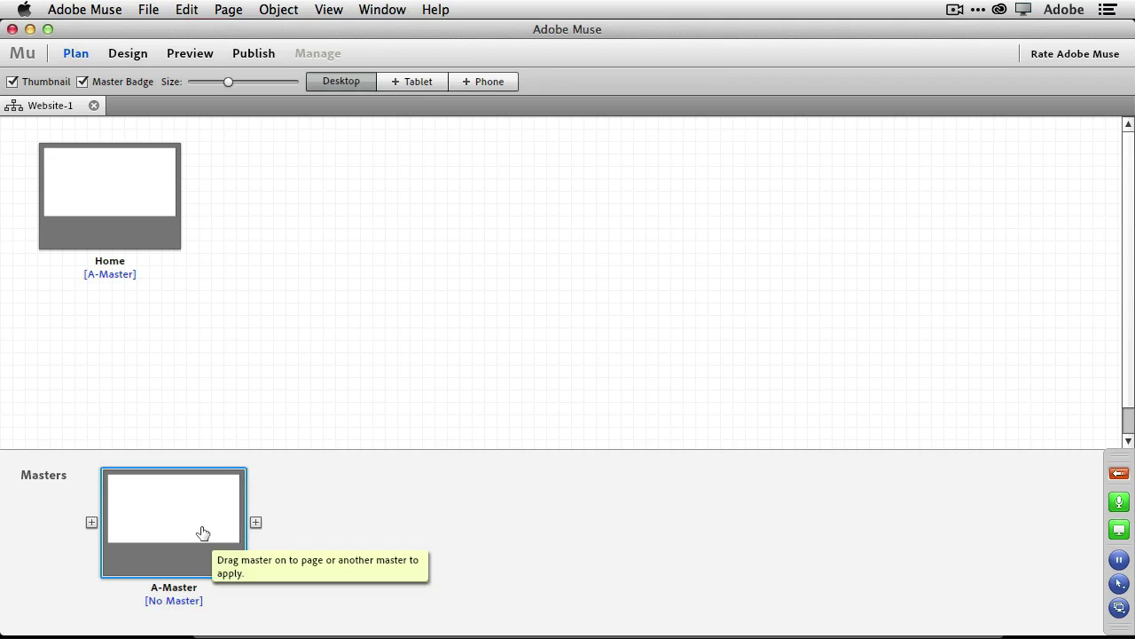
{"action": "left_click_drag", "start_coordinate": [202, 532], "coordinate": [203, 533]}
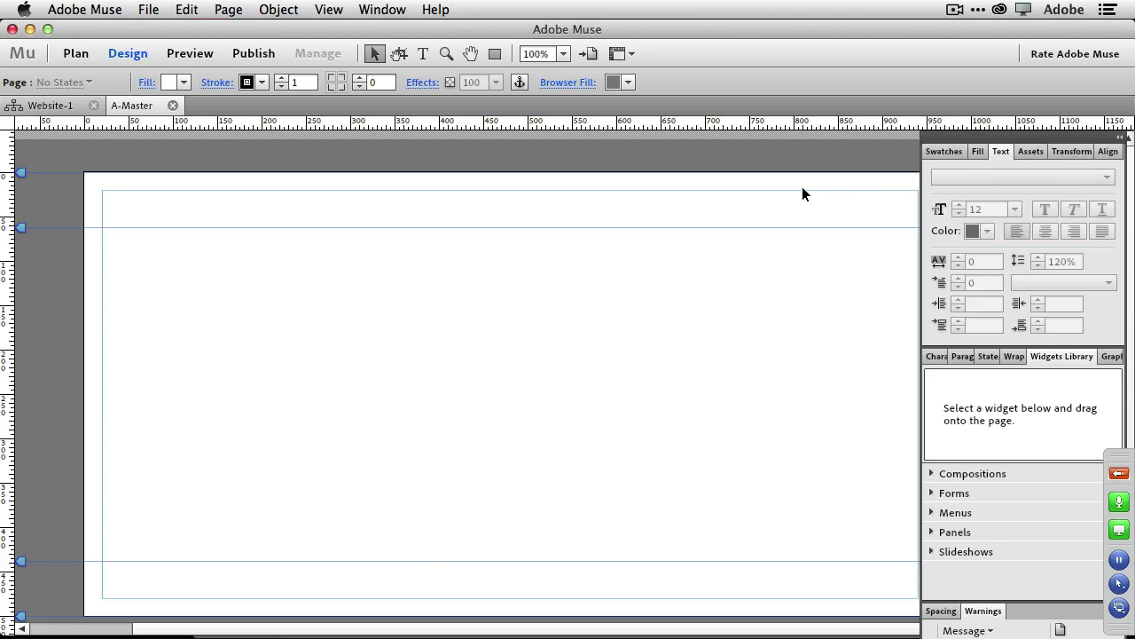
{"action": "key", "text": "super+d"}
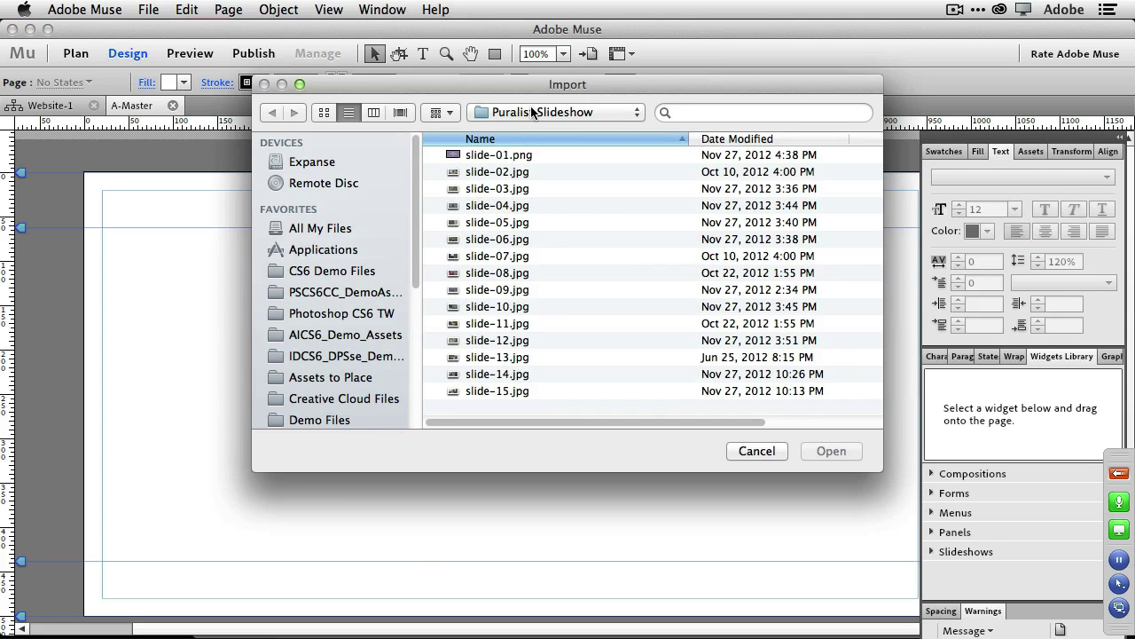
{"action": "left_click", "coordinate": [532, 112]}
{"action": "left_click", "coordinate": [517, 129]}
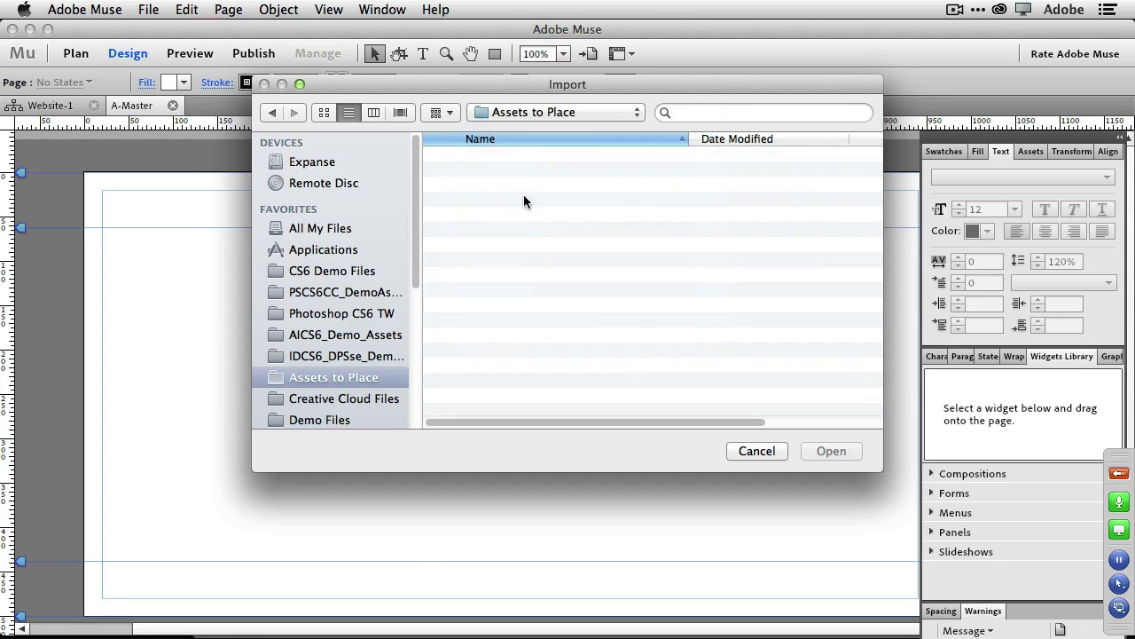
{"action": "double_click", "coordinate": [527, 306]}
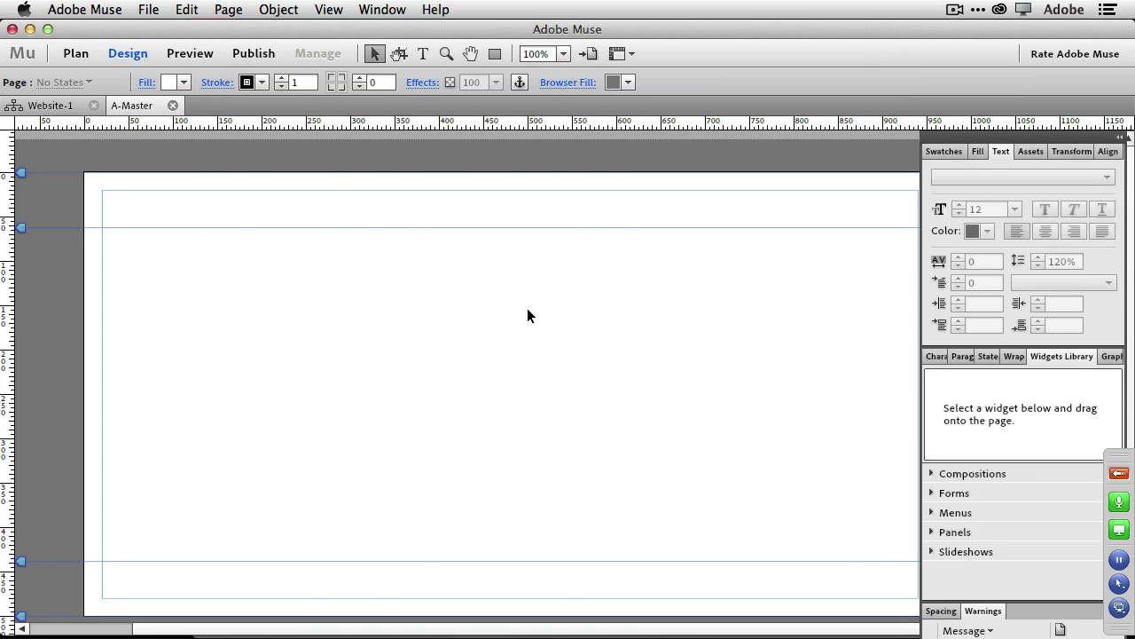
{"action": "left_click", "coordinate": [86, 182]}
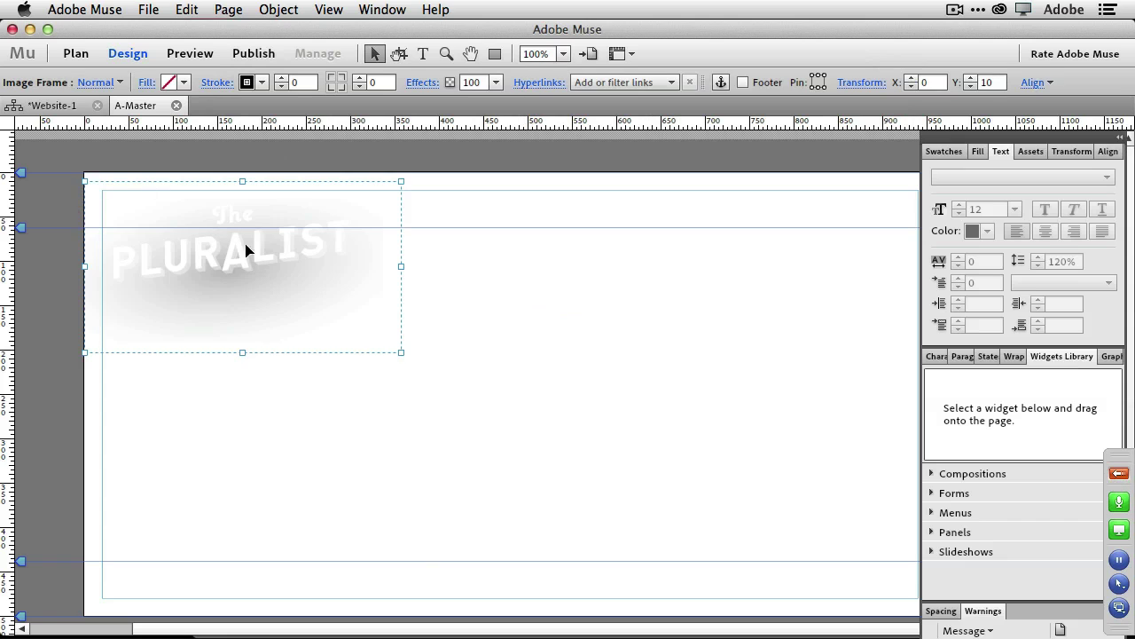
{"action": "left_click_drag", "start_coordinate": [401, 353], "coordinate": [278, 240]}
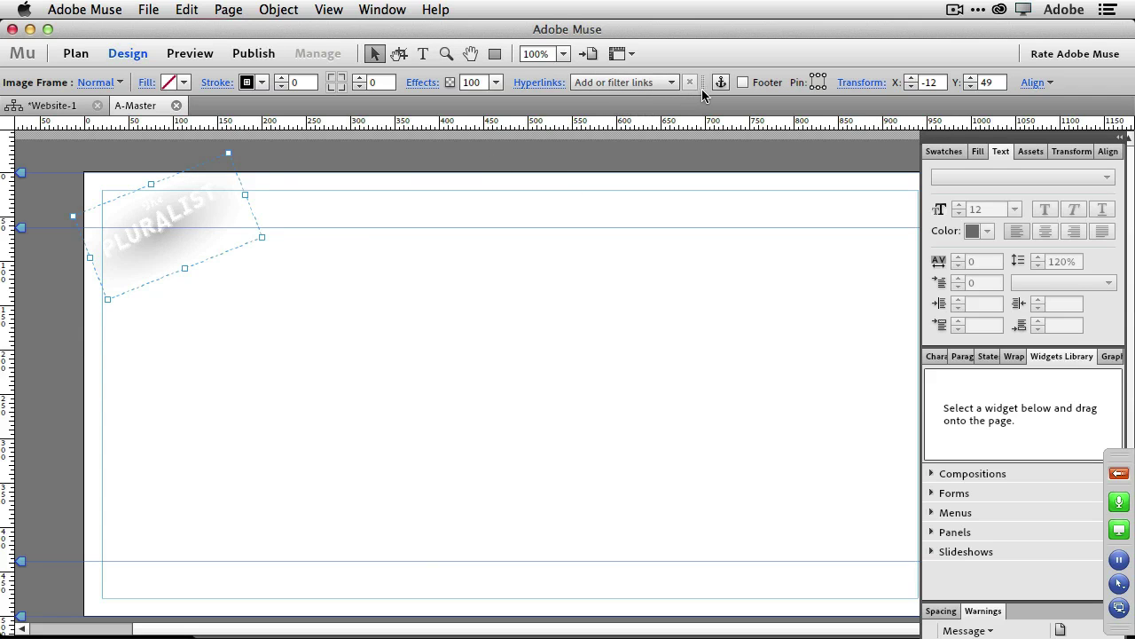
{"action": "left_click", "coordinate": [397, 279]}
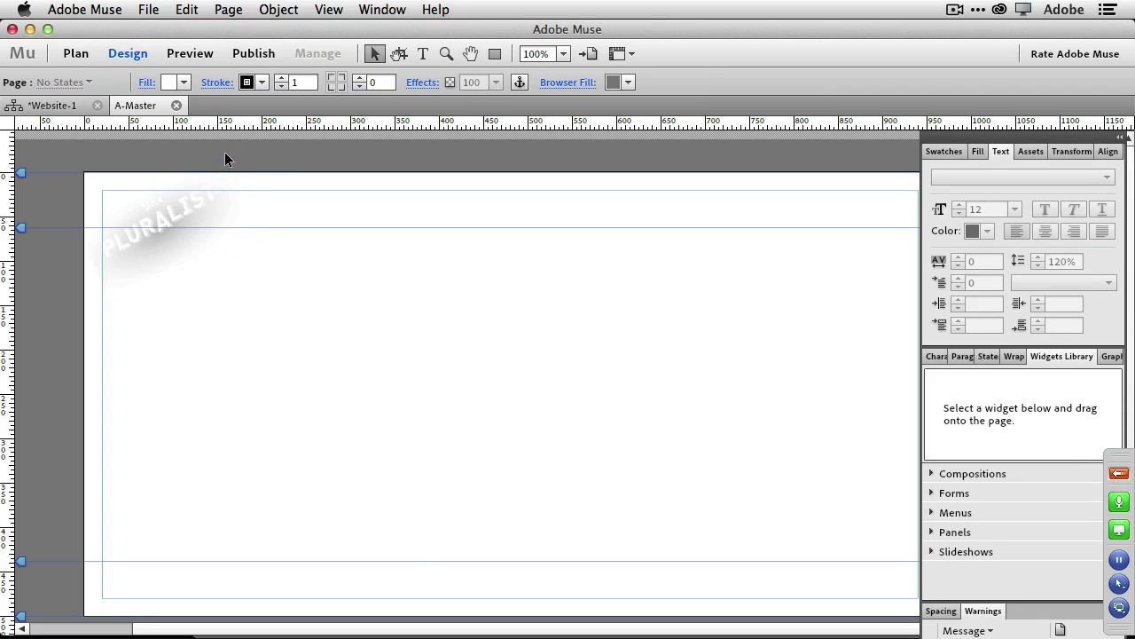
Fill the A-Master page with tan C7B299 and 10-px rounded corners, then return to Website-1 plan.
{"action": "left_click", "coordinate": [185, 83]}
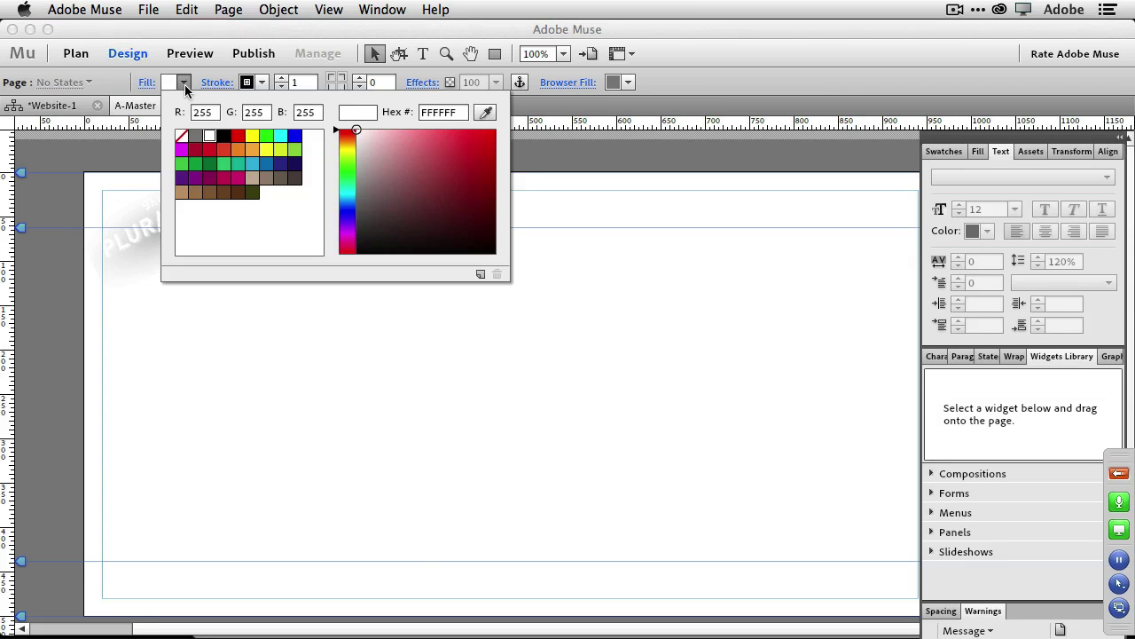
{"action": "left_click", "coordinate": [252, 183]}
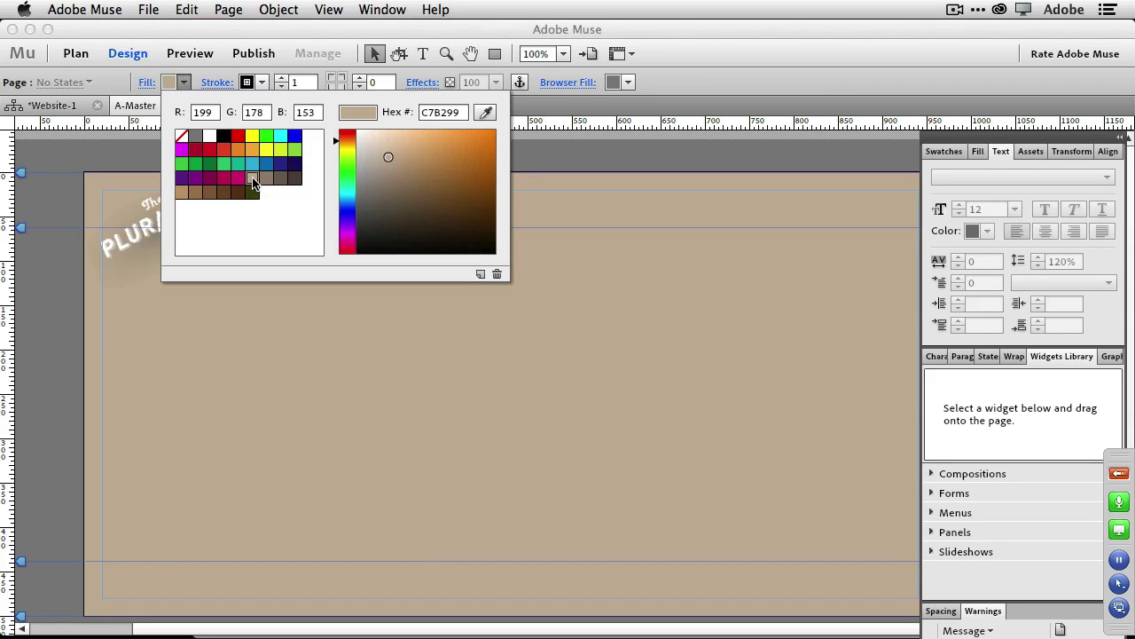
{"action": "left_click", "coordinate": [257, 89]}
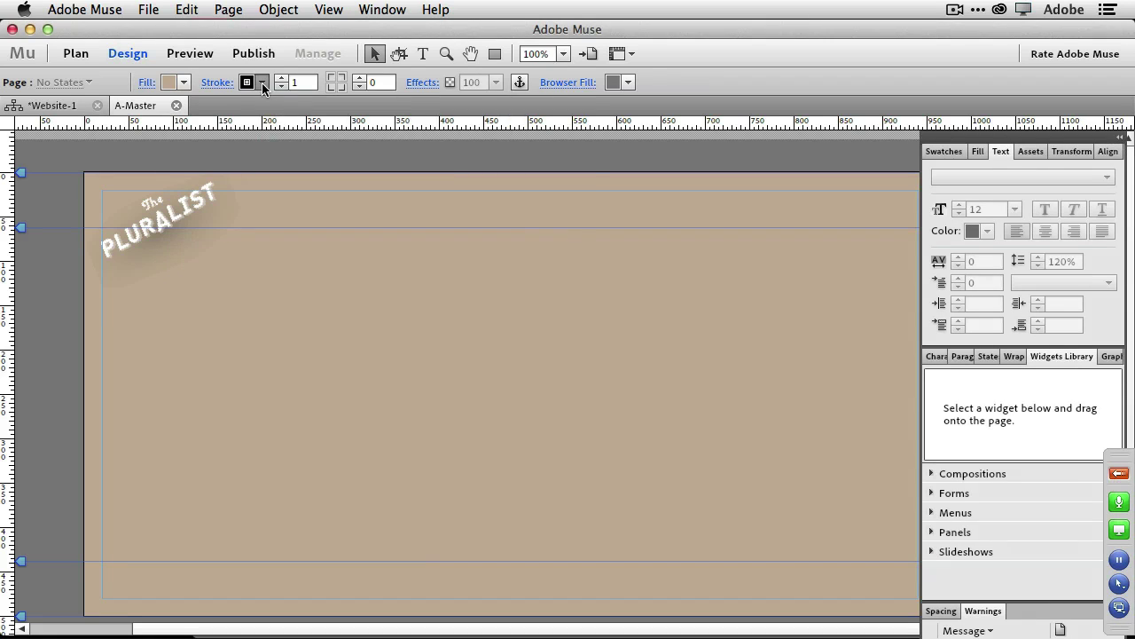
{"action": "left_click", "coordinate": [263, 83]}
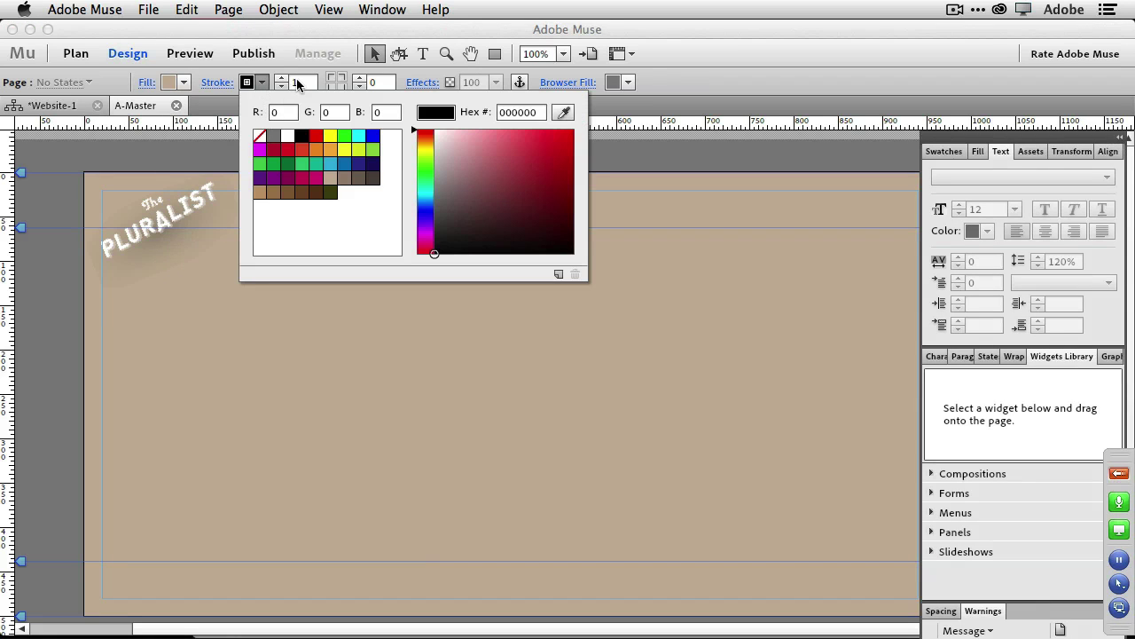
{"action": "left_click", "coordinate": [311, 55]}
{"action": "scroll", "coordinate": [332, 89], "scroll_direction": "up", "scroll_amount": 10}
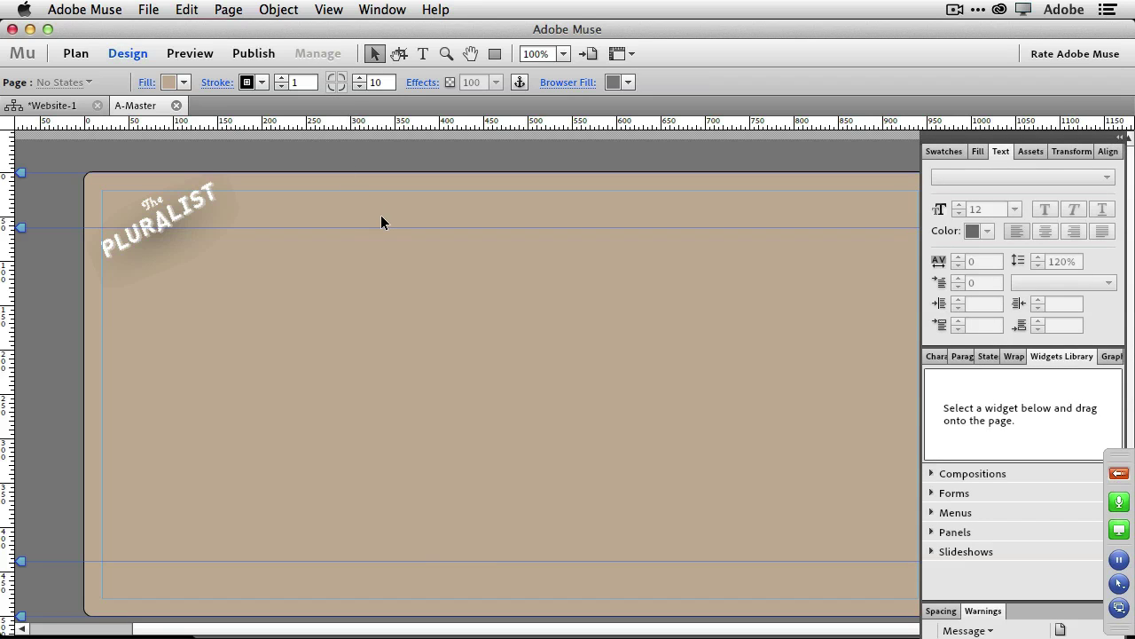
{"action": "left_click", "coordinate": [53, 105]}
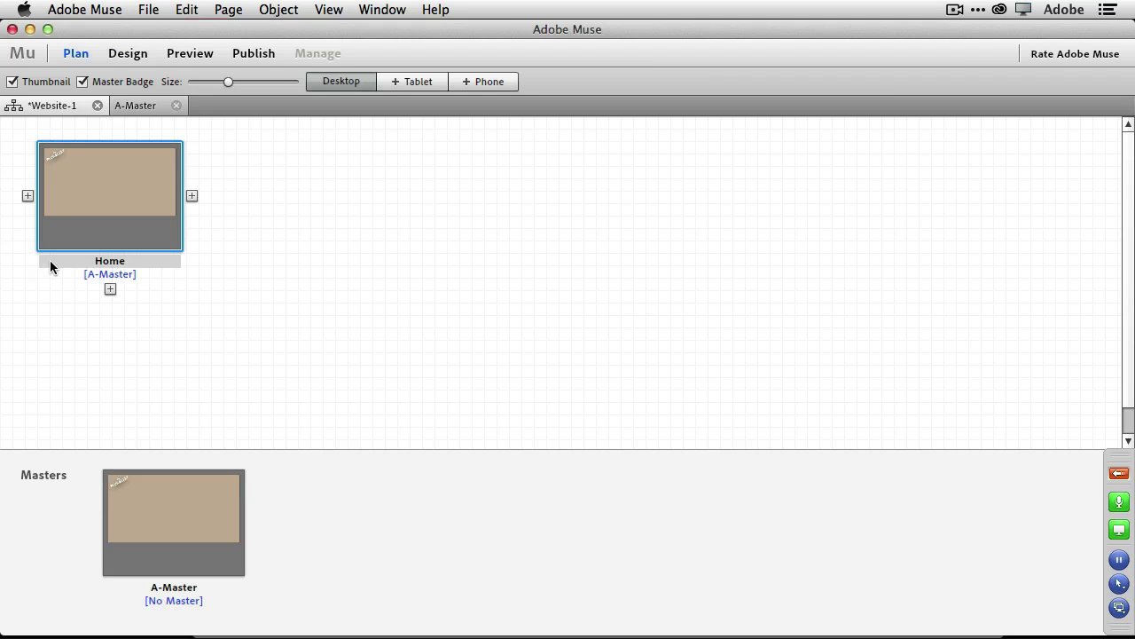
Add pages named About Us, Products, Services and Contact Us after Home in Plan view.
{"action": "left_click", "coordinate": [192, 197]}
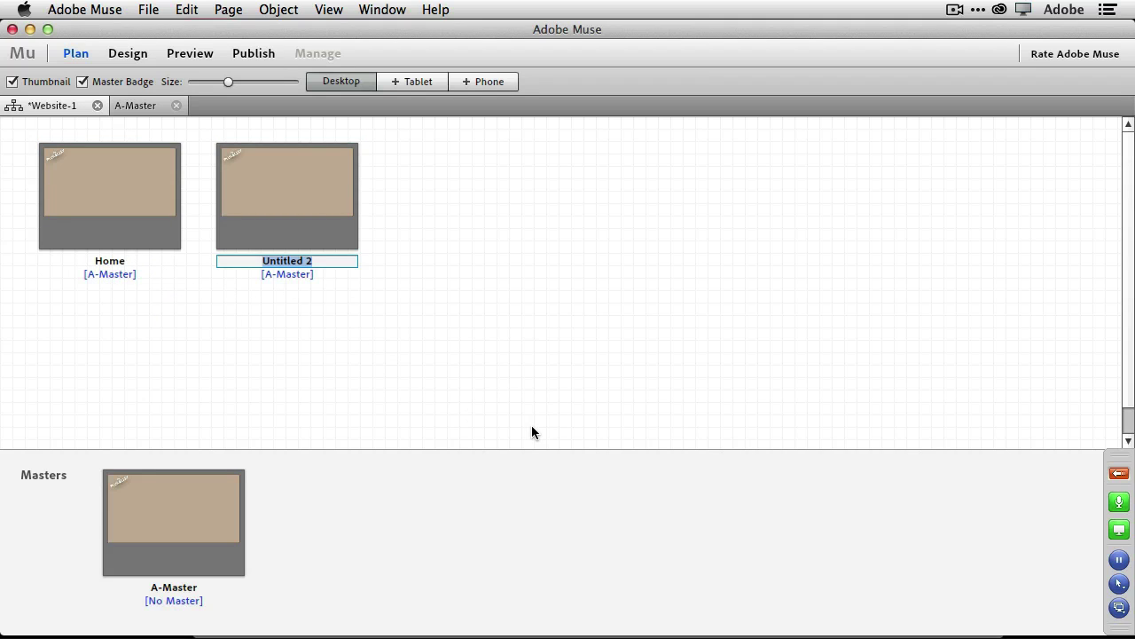
{"action": "type", "text": "About Us"}
{"action": "left_click", "coordinate": [369, 196]}
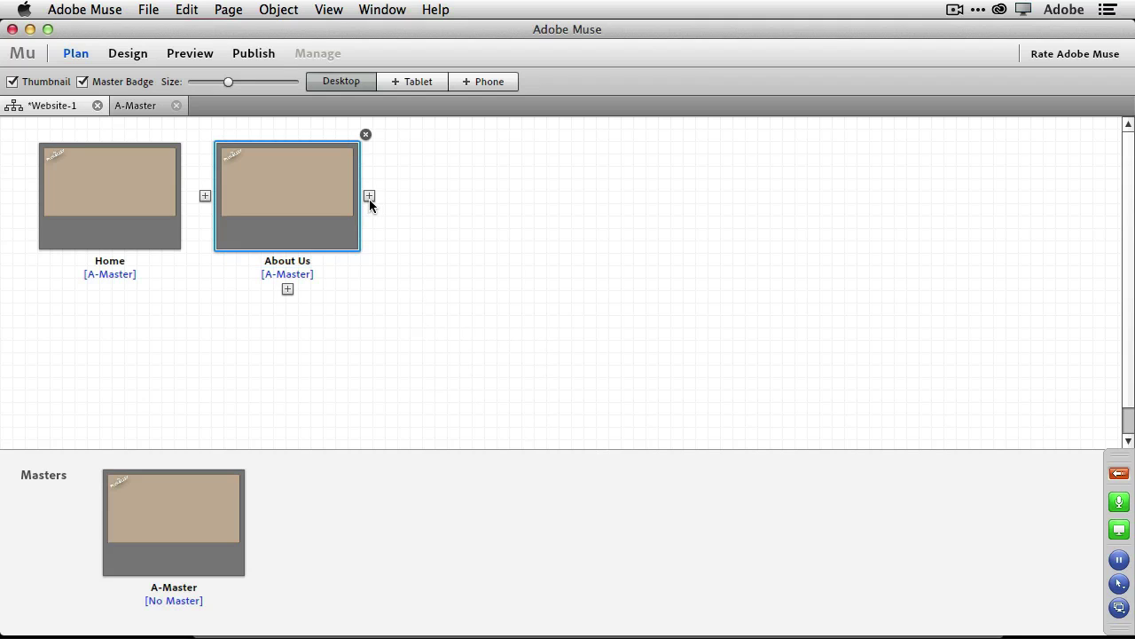
{"action": "type", "text": "Products"}
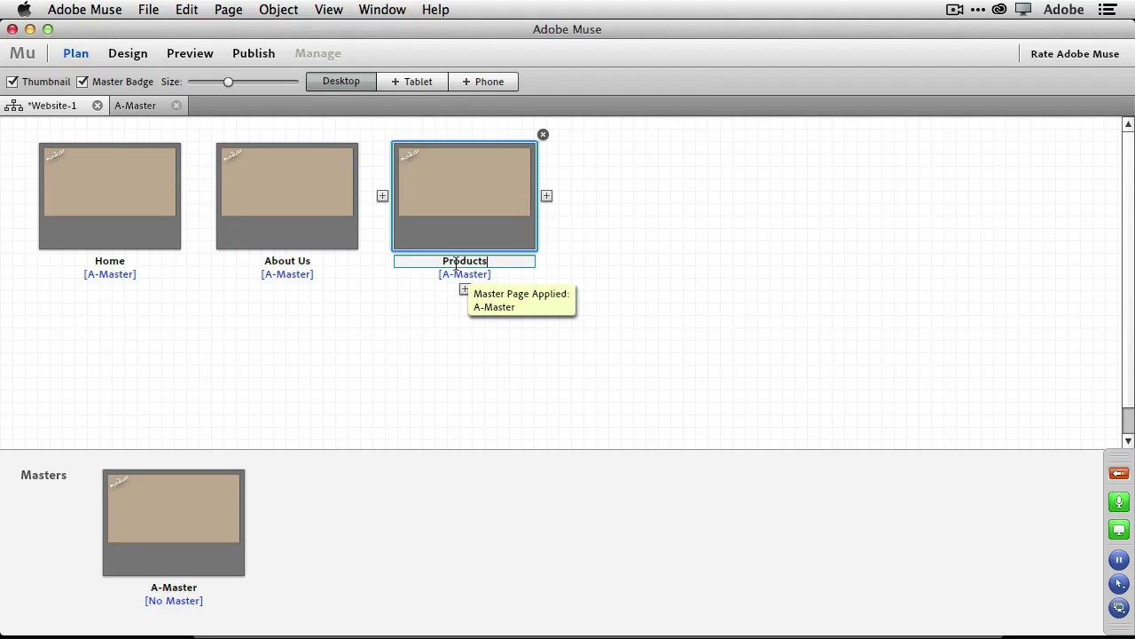
{"action": "left_click", "coordinate": [547, 195]}
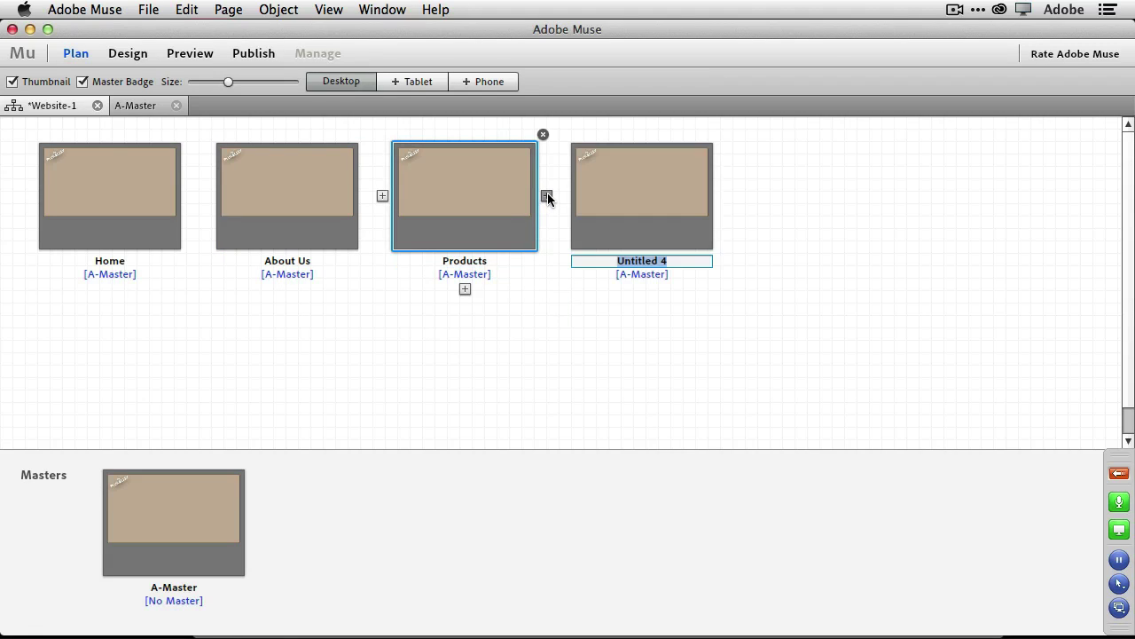
{"action": "type", "text": "Services"}
{"action": "left_click", "coordinate": [637, 220]}
{"action": "left_click", "coordinate": [724, 196]}
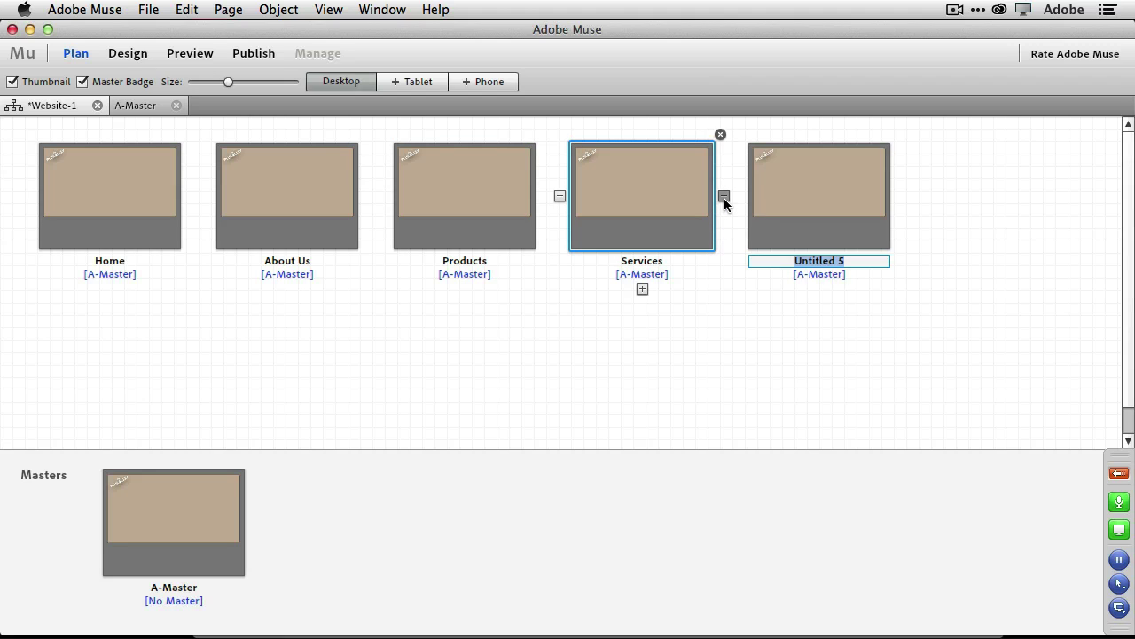
{"action": "type", "text": "Contact Us"}
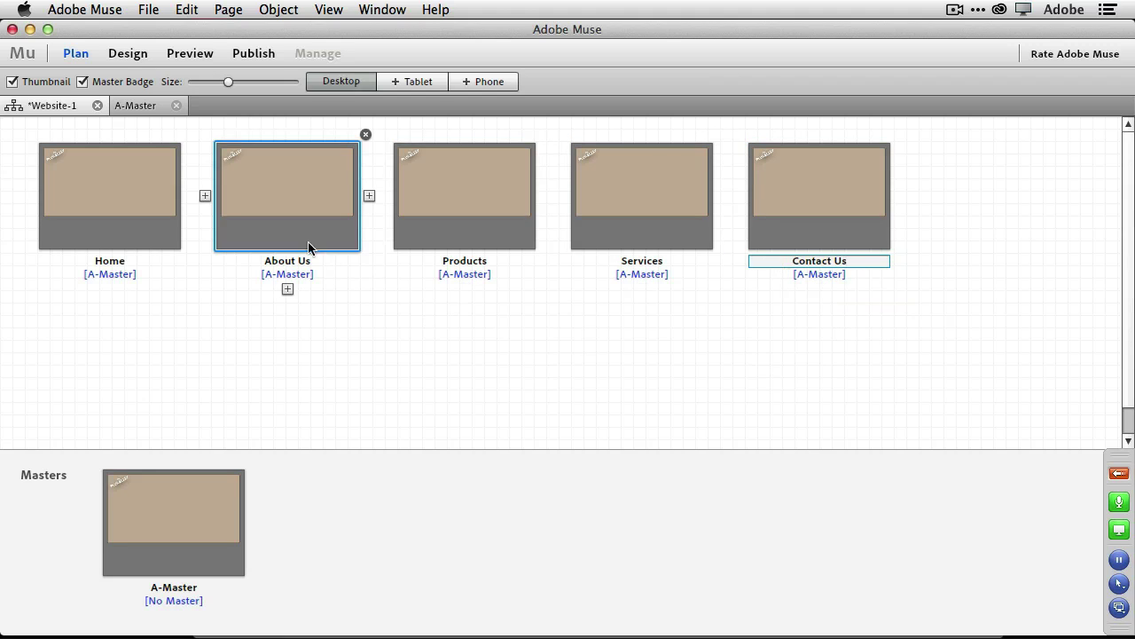
Move About Us after Services, nest Contact Us beneath it, and add a Videos page.
{"action": "left_click_drag", "start_coordinate": [291, 227], "coordinate": [733, 215]}
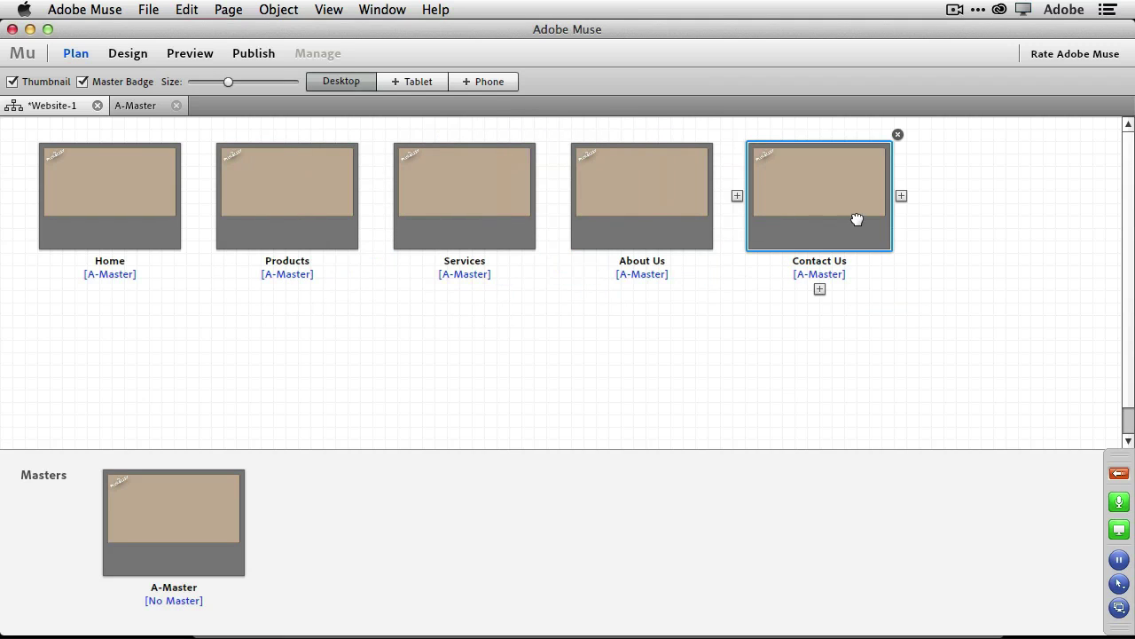
{"action": "left_click_drag", "start_coordinate": [856, 221], "coordinate": [653, 281]}
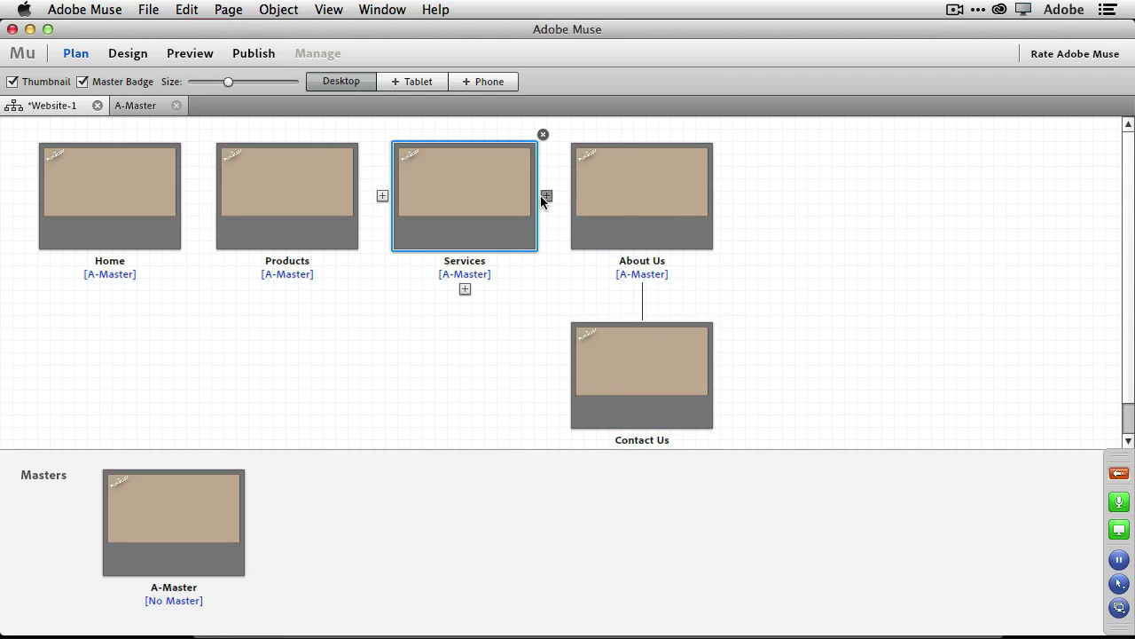
{"action": "left_click", "coordinate": [546, 196]}
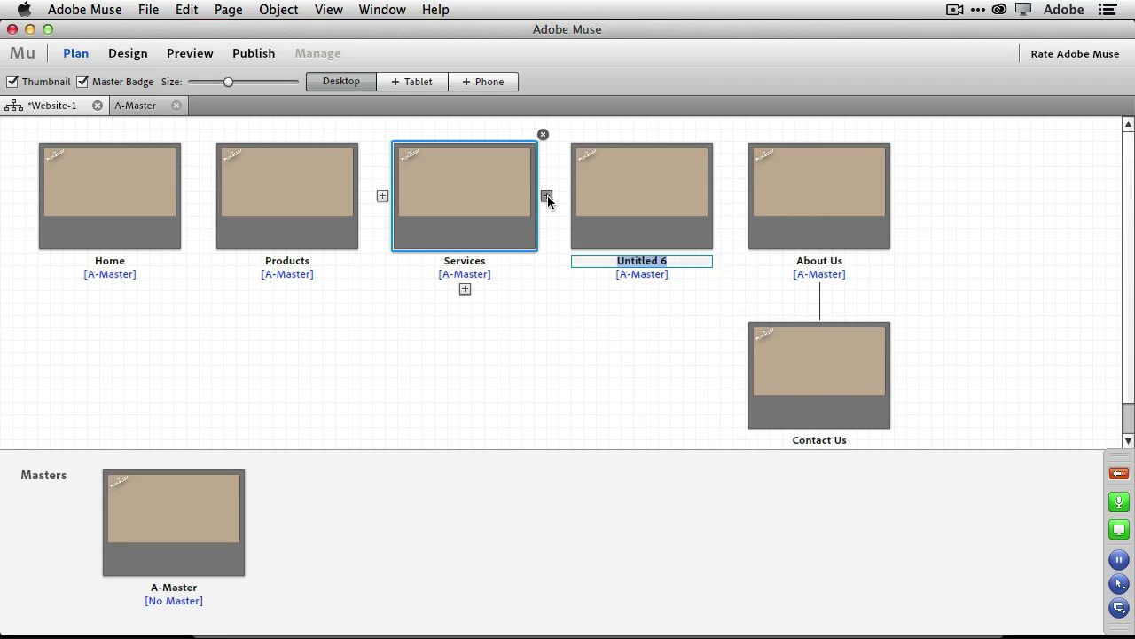
{"action": "type", "text": "Videos"}
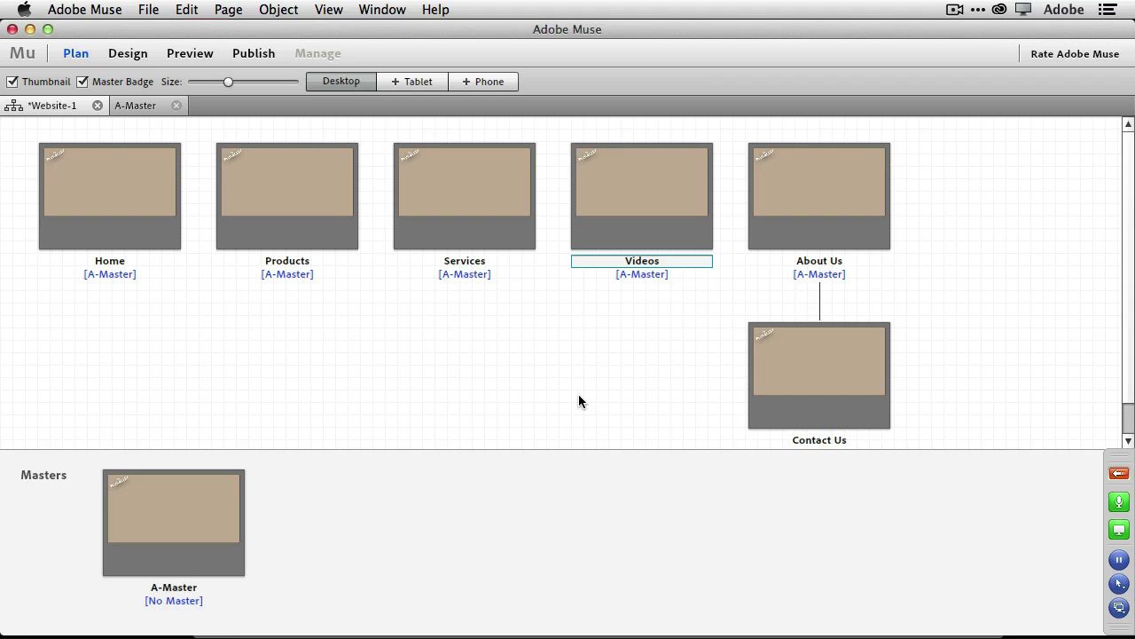
{"action": "double_click", "coordinate": [172, 505]}
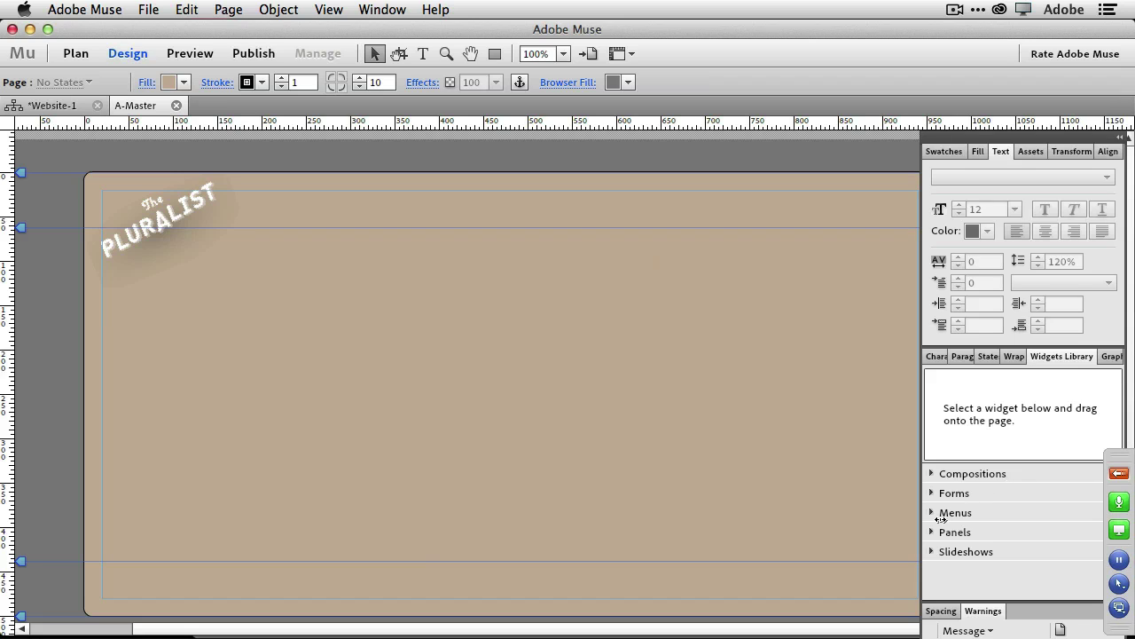
Drop a Horizontal menu widget near the top of A-Master and set its Menu Type to All Pages.
{"action": "left_click", "coordinate": [932, 512]}
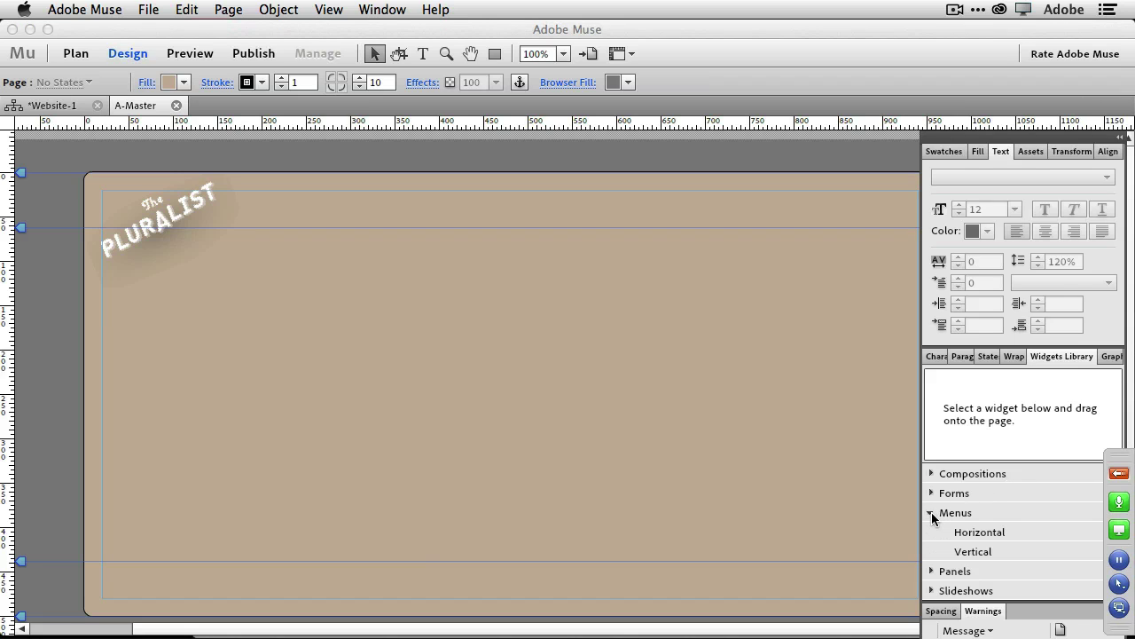
{"action": "left_click", "coordinate": [998, 531]}
{"action": "left_click_drag", "start_coordinate": [998, 530], "coordinate": [370, 195]}
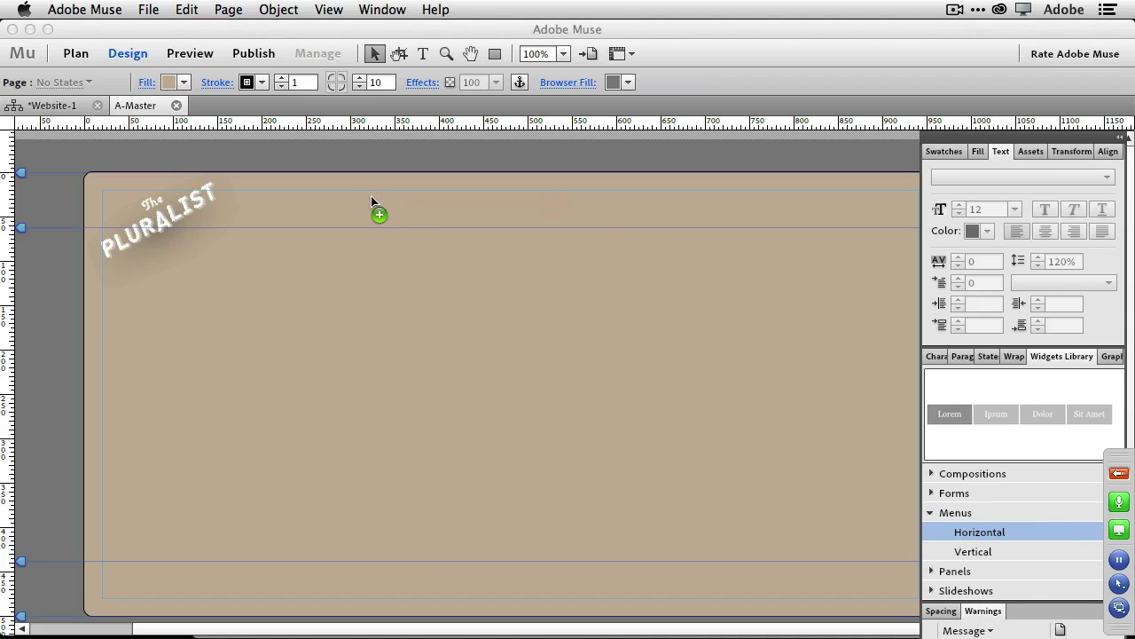
{"action": "left_click", "coordinate": [558, 215]}
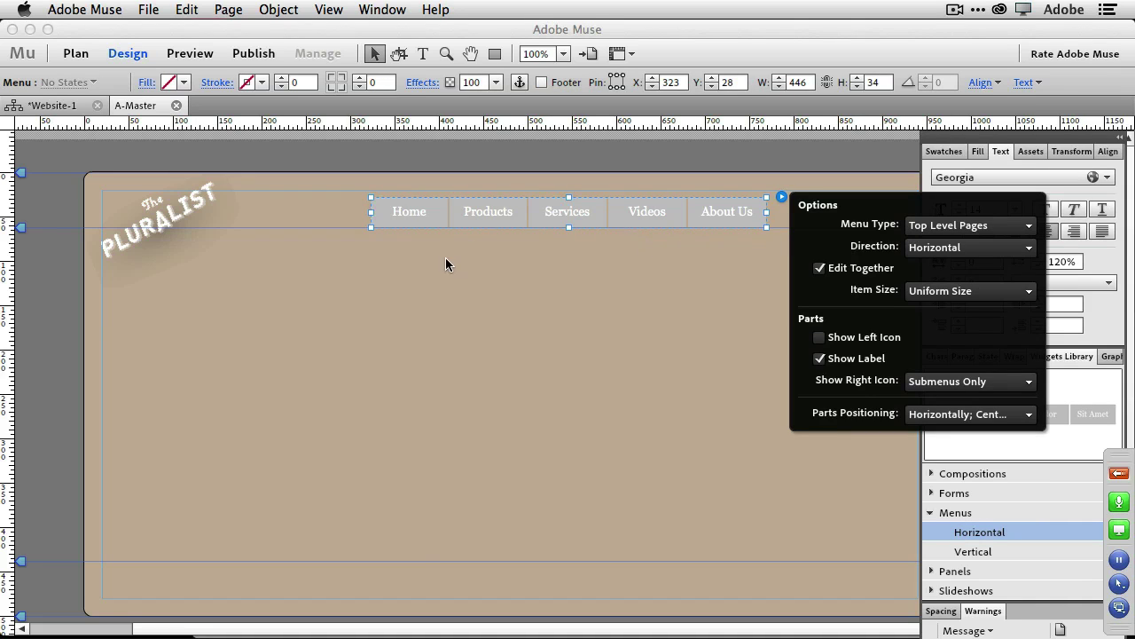
{"action": "left_click", "coordinate": [1031, 228]}
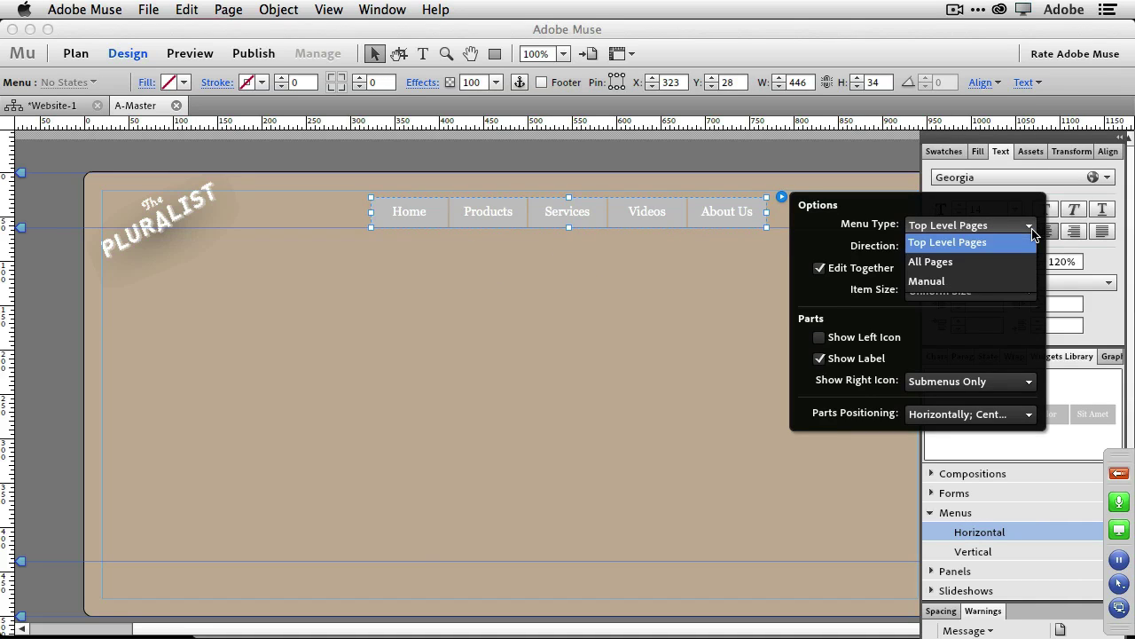
{"action": "left_click", "coordinate": [1004, 265]}
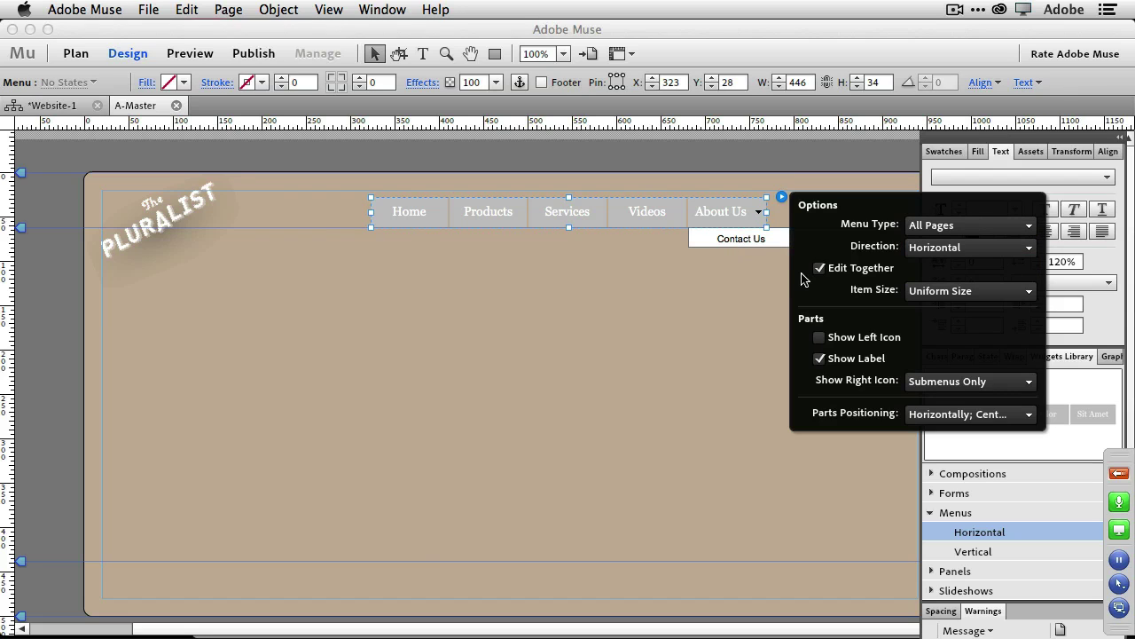
{"action": "left_click", "coordinate": [402, 220]}
{"action": "left_click", "coordinate": [402, 219]}
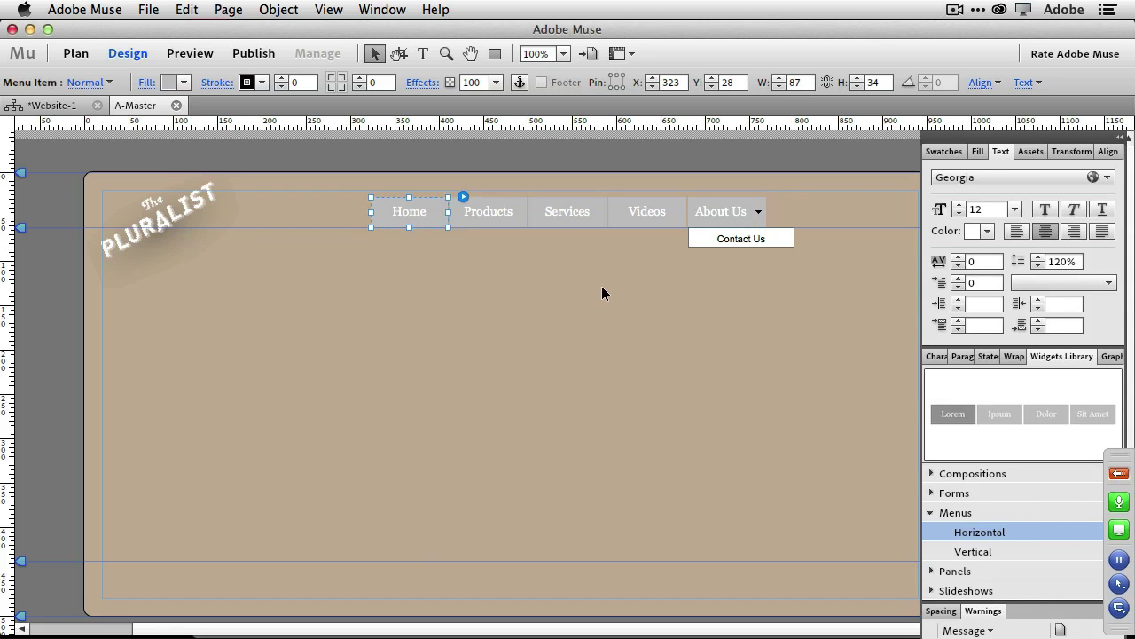
Give the navigation menu items a light grey fill.
{"action": "left_click", "coordinate": [183, 83]}
{"action": "left_click", "coordinate": [252, 180]}
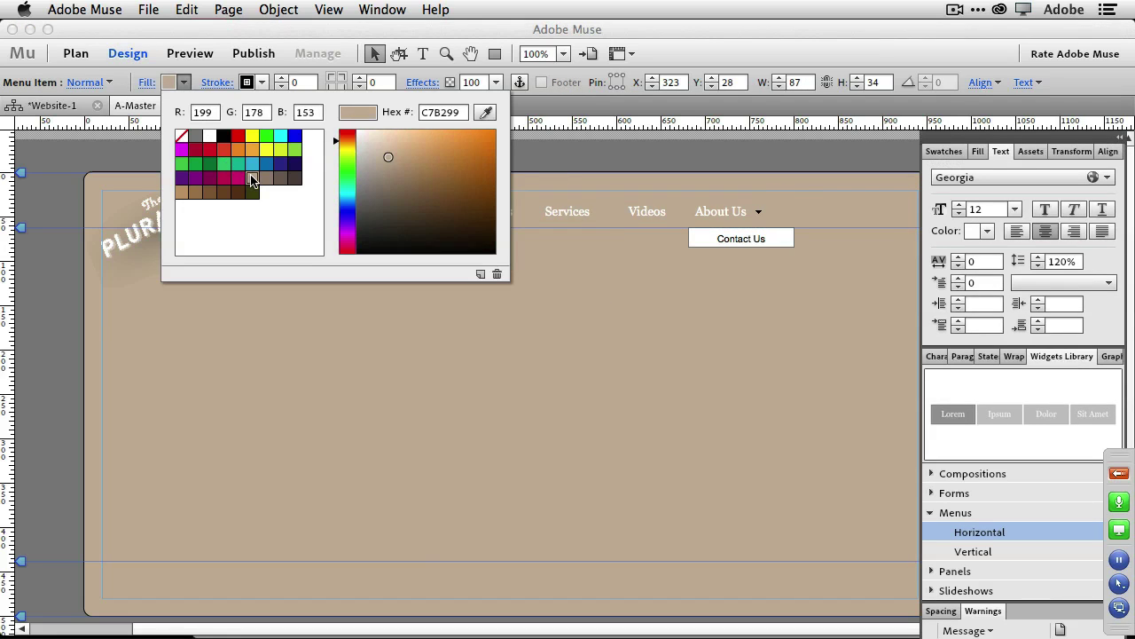
{"action": "left_click", "coordinate": [196, 136]}
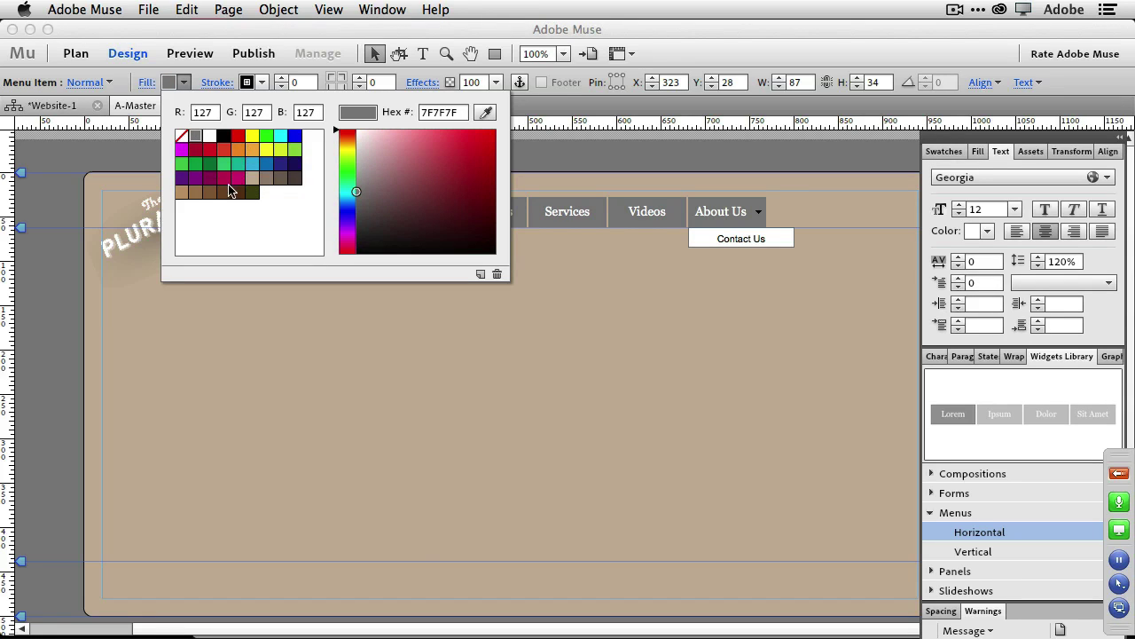
{"action": "left_click_drag", "start_coordinate": [359, 163], "coordinate": [361, 207]}
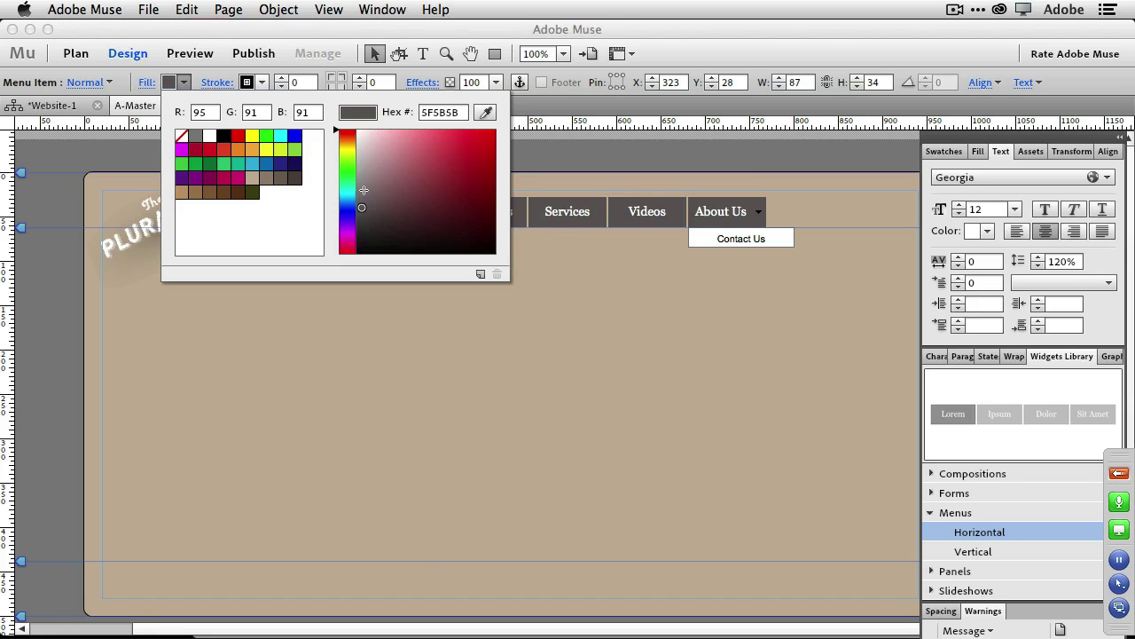
{"action": "left_click", "coordinate": [193, 76]}
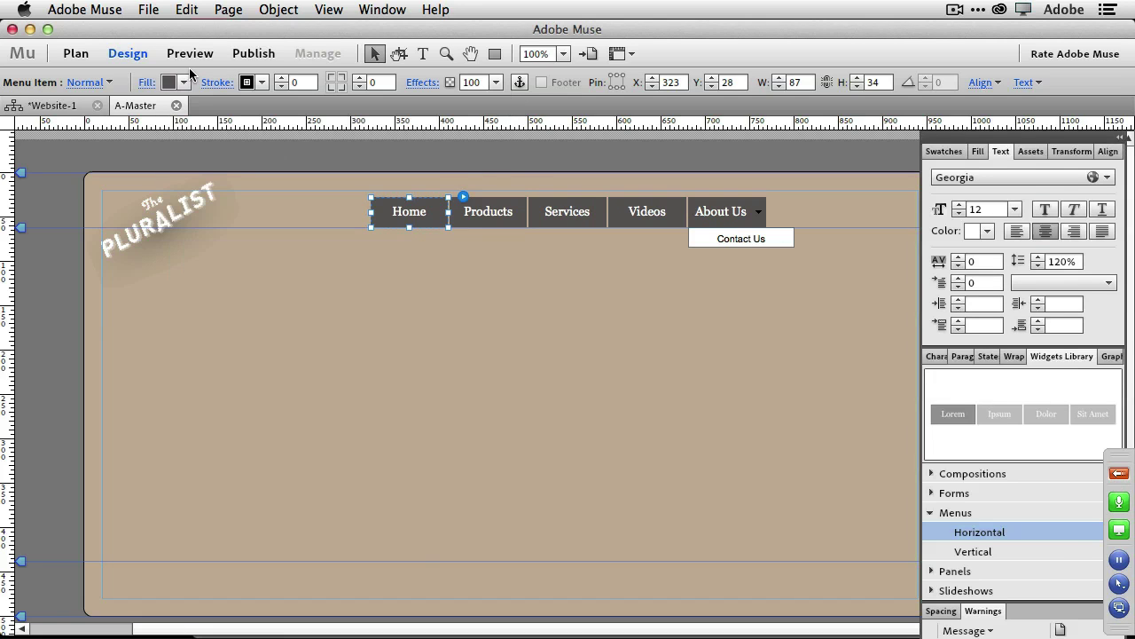
Set the menu button labels to Arial and go back to the Website-1 plan.
{"action": "left_click", "coordinate": [416, 218]}
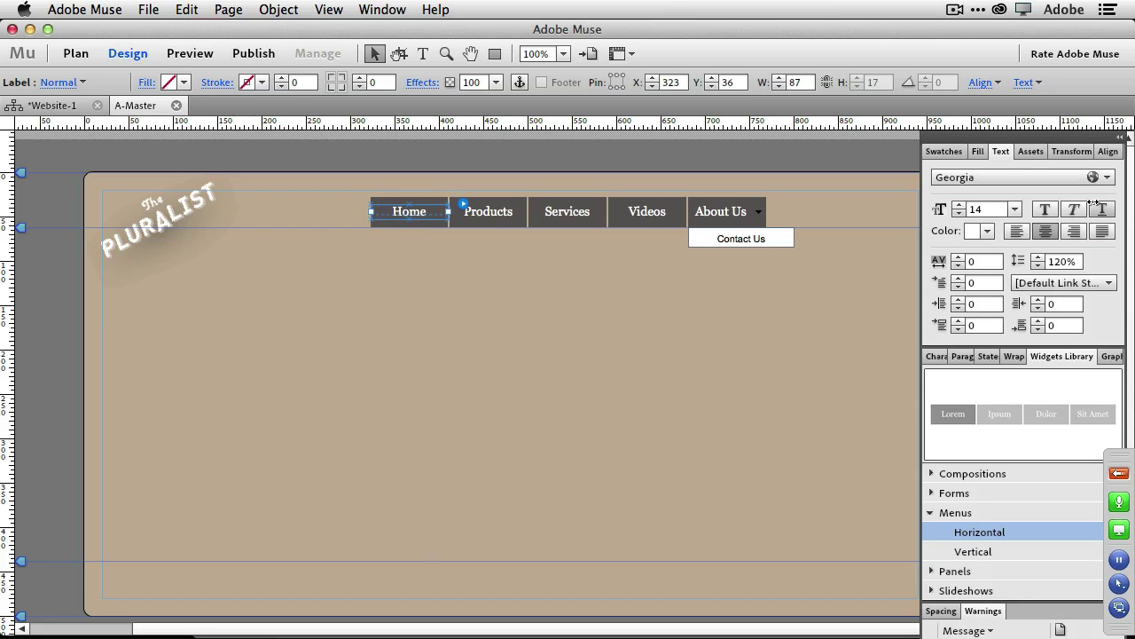
{"action": "left_click", "coordinate": [1046, 179]}
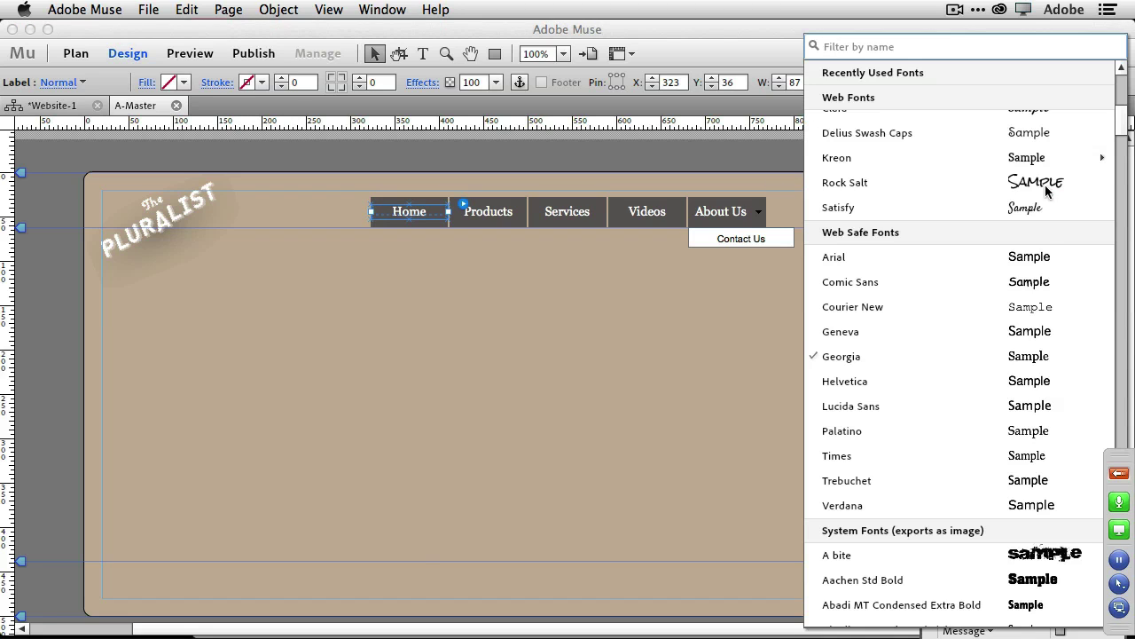
{"action": "left_click", "coordinate": [909, 262]}
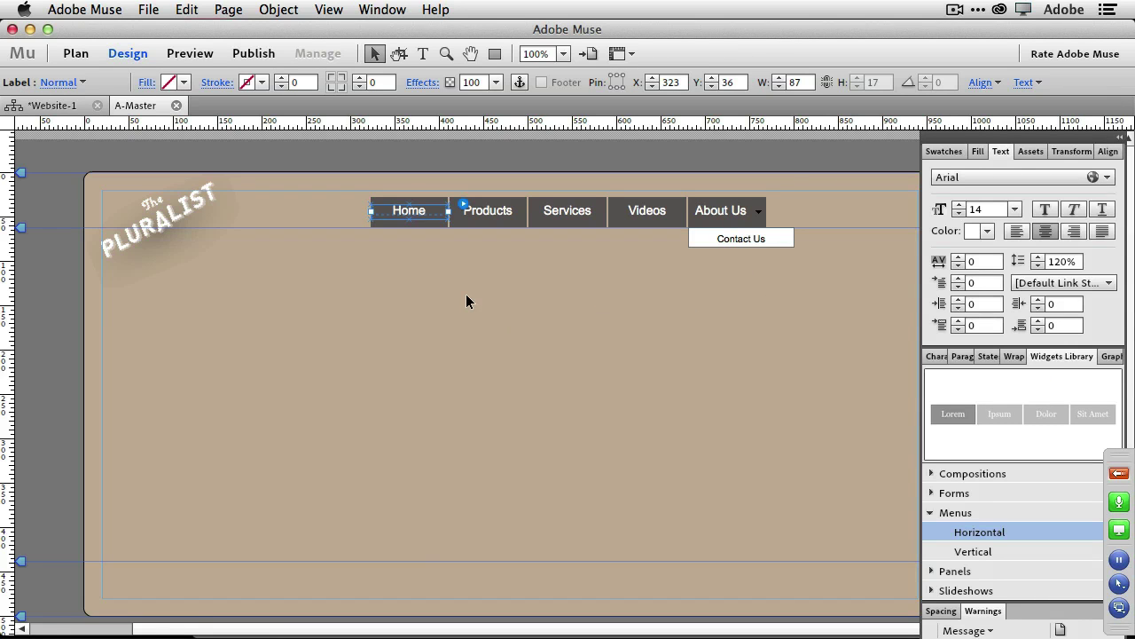
{"action": "left_click", "coordinate": [447, 298]}
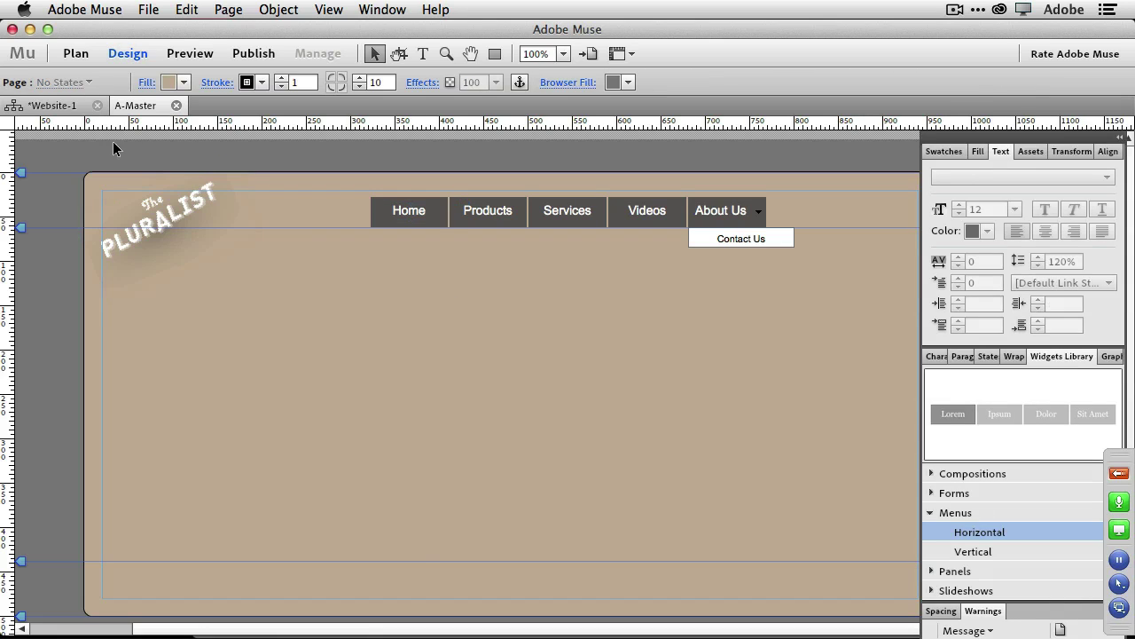
{"action": "left_click", "coordinate": [54, 107]}
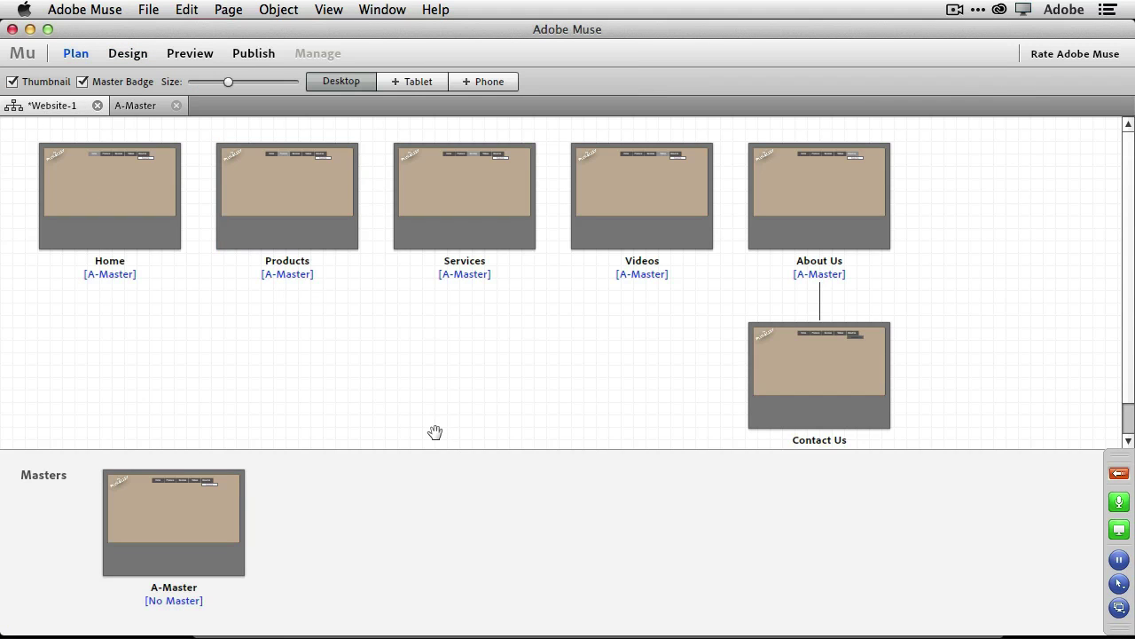
Create a B-Master page based on A-Master and open it for editing.
{"action": "mouse_move", "coordinate": [208, 517]}
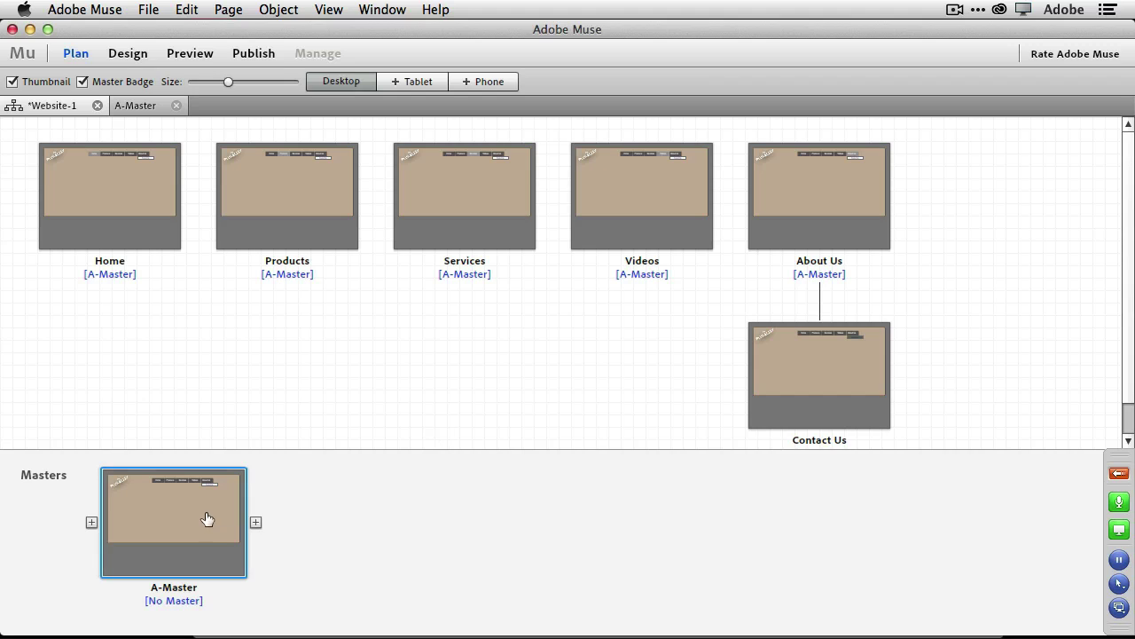
{"action": "left_click", "coordinate": [255, 523]}
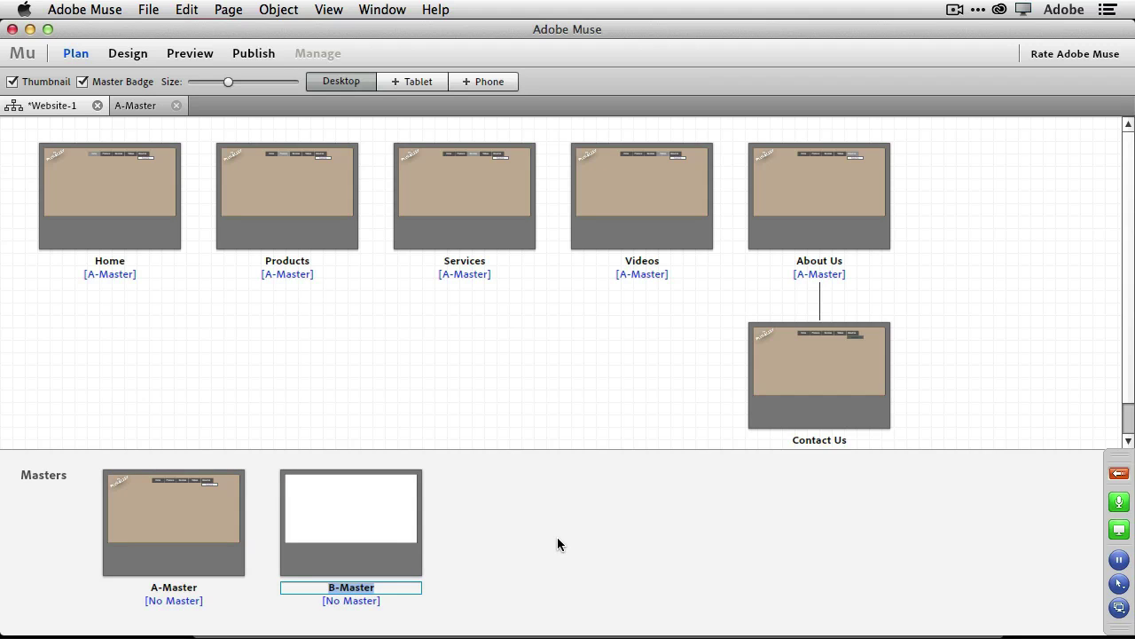
{"action": "mouse_move", "coordinate": [189, 521]}
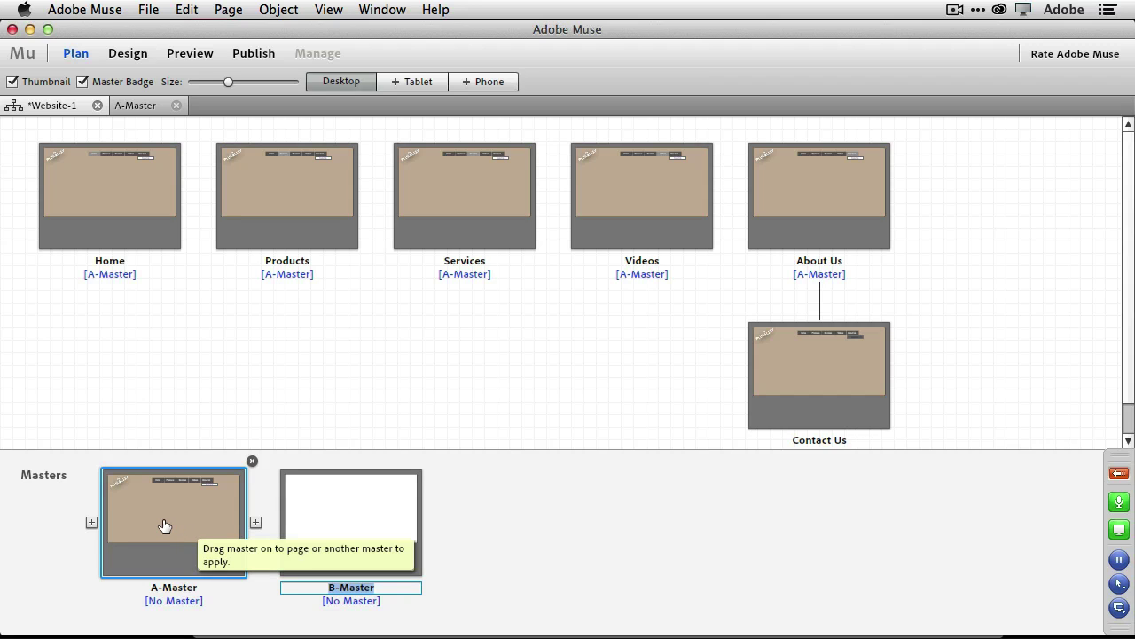
{"action": "left_click_drag", "start_coordinate": [164, 526], "coordinate": [324, 524]}
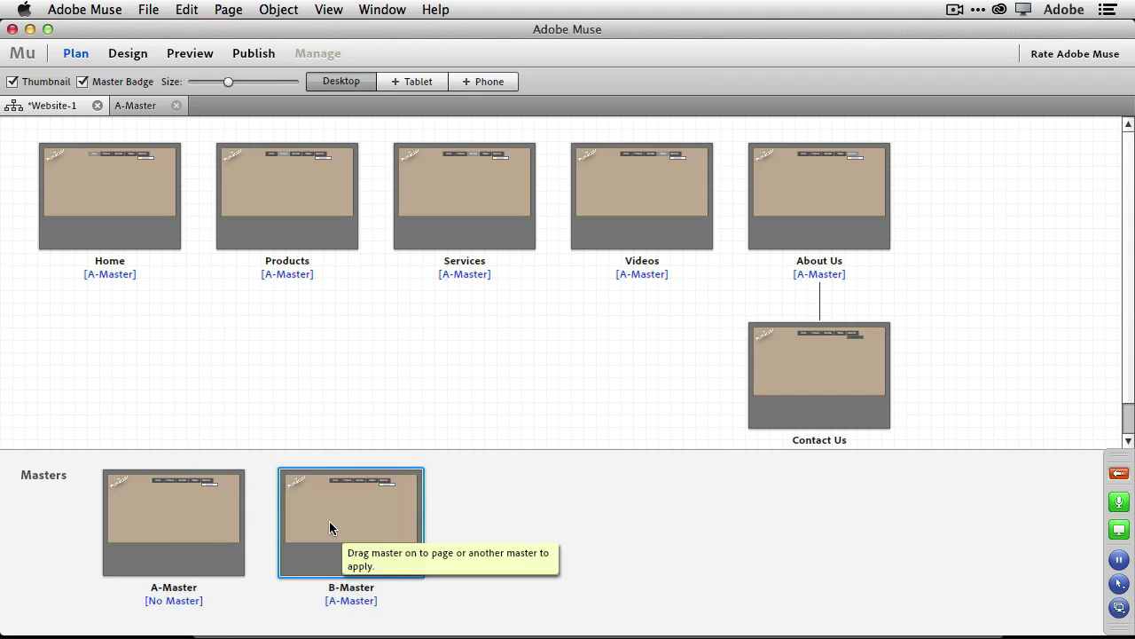
{"action": "mouse_move", "coordinate": [325, 496]}
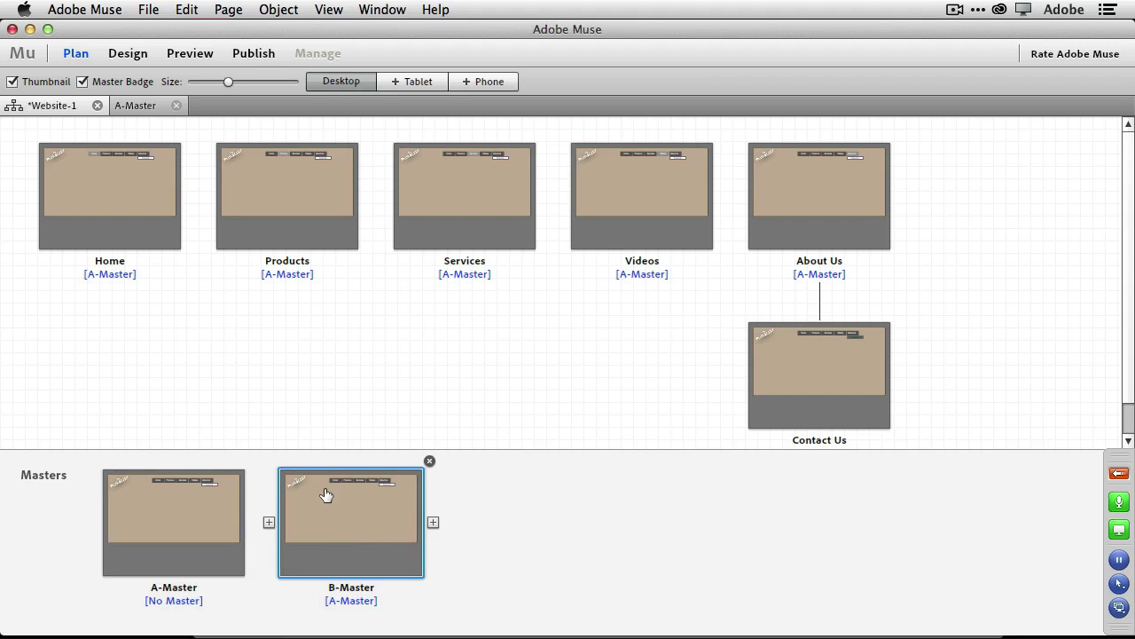
{"action": "double_click", "coordinate": [347, 530]}
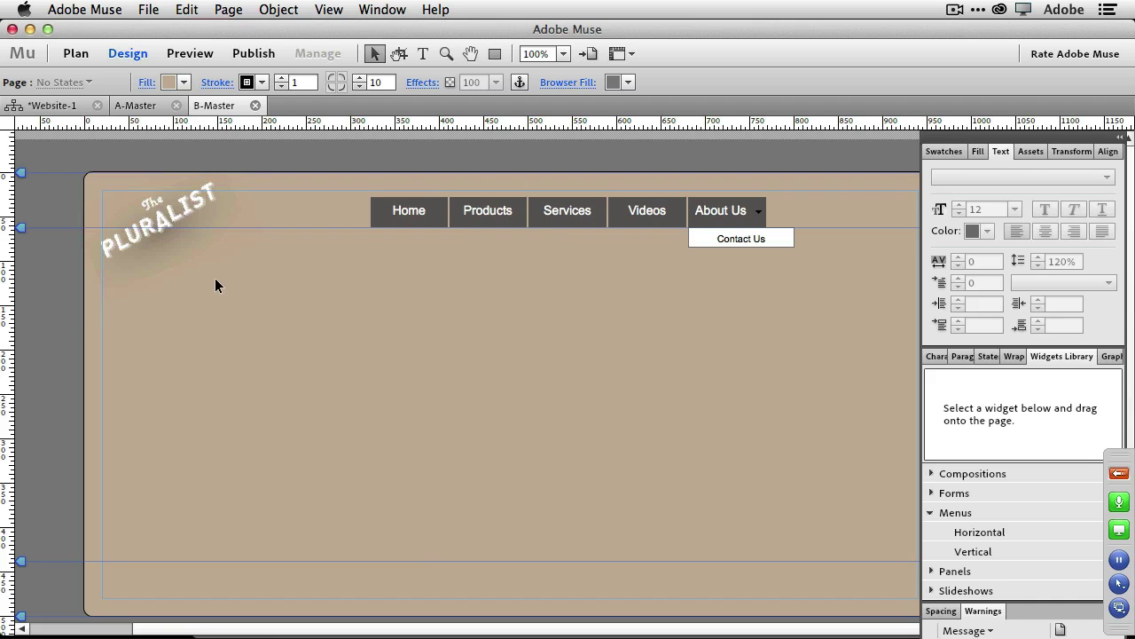
Set B-Master's page fill and stroke to None.
{"action": "left_click", "coordinate": [184, 83]}
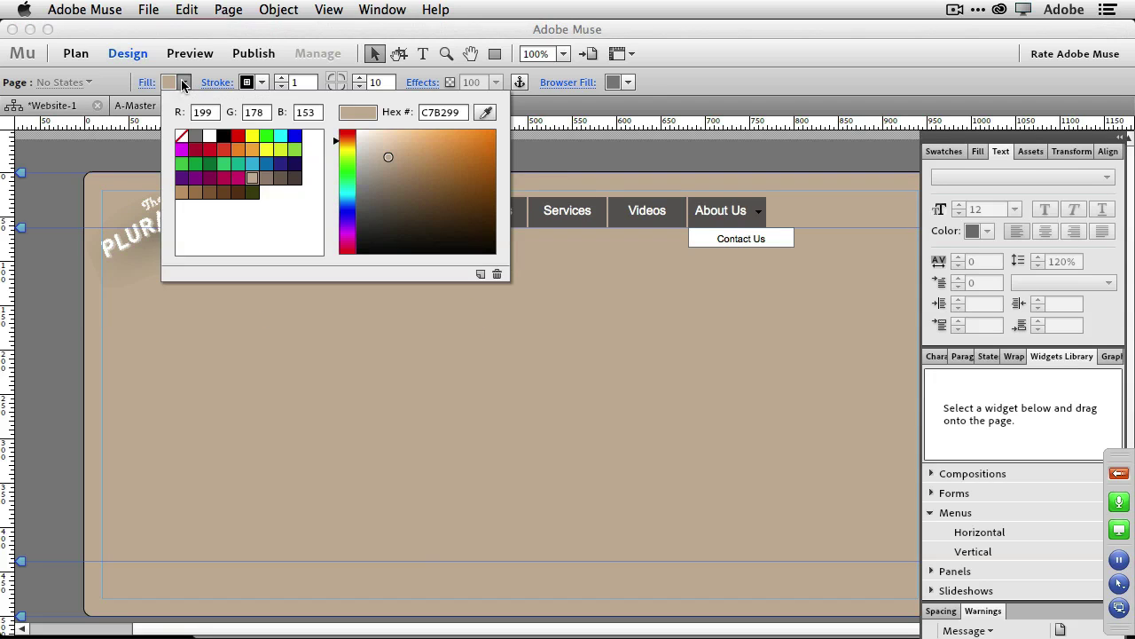
{"action": "left_click", "coordinate": [181, 134]}
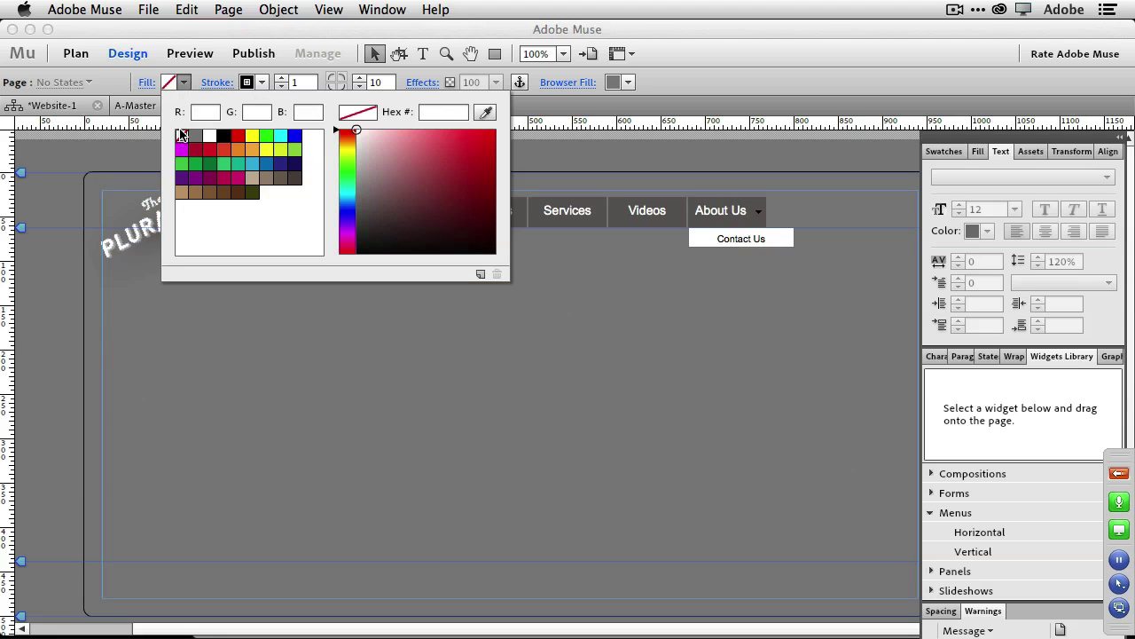
{"action": "left_click", "coordinate": [261, 82]}
{"action": "left_click", "coordinate": [260, 84]}
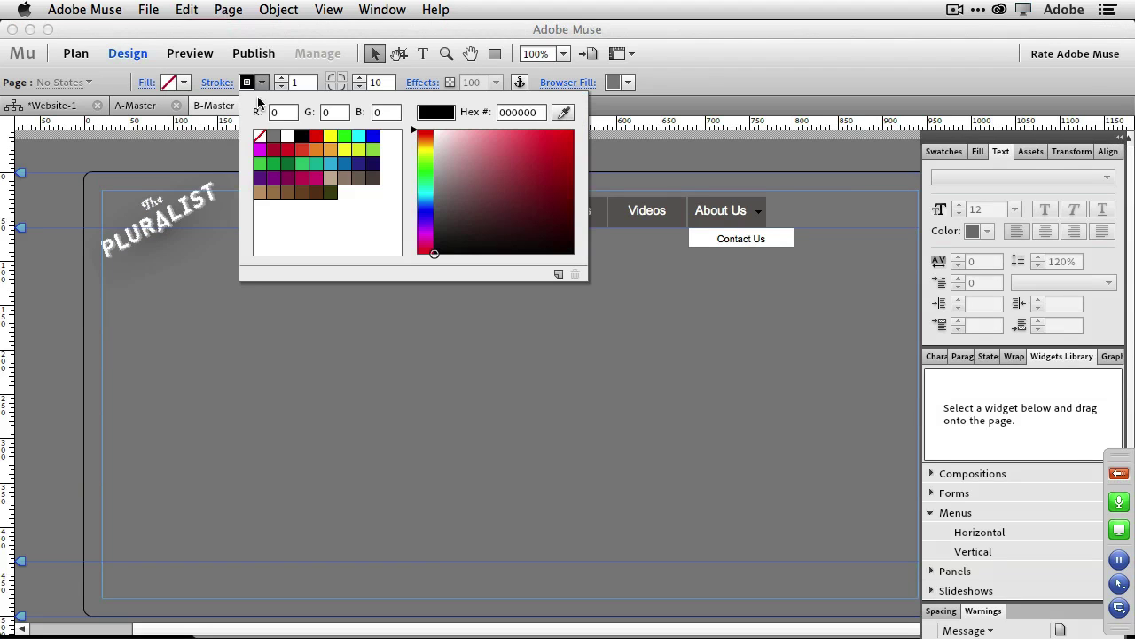
{"action": "left_click", "coordinate": [259, 136]}
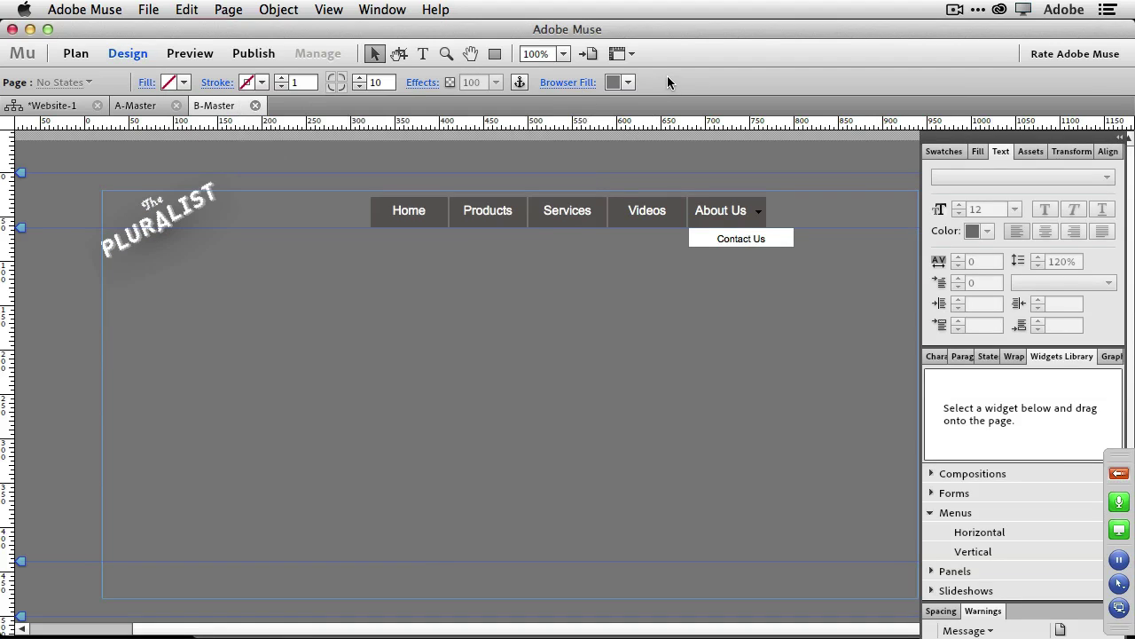
Use background-home.jpg as the Browser Fill, scaled to fill, then return to Website-1 plan.
{"action": "left_click", "coordinate": [567, 83]}
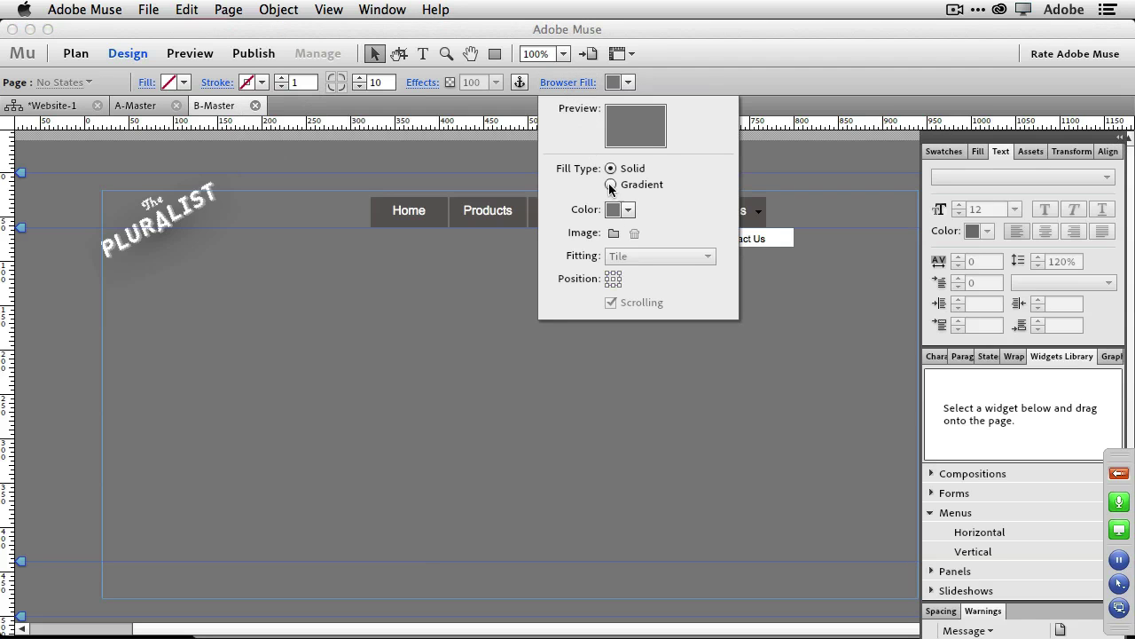
{"action": "left_click", "coordinate": [613, 234]}
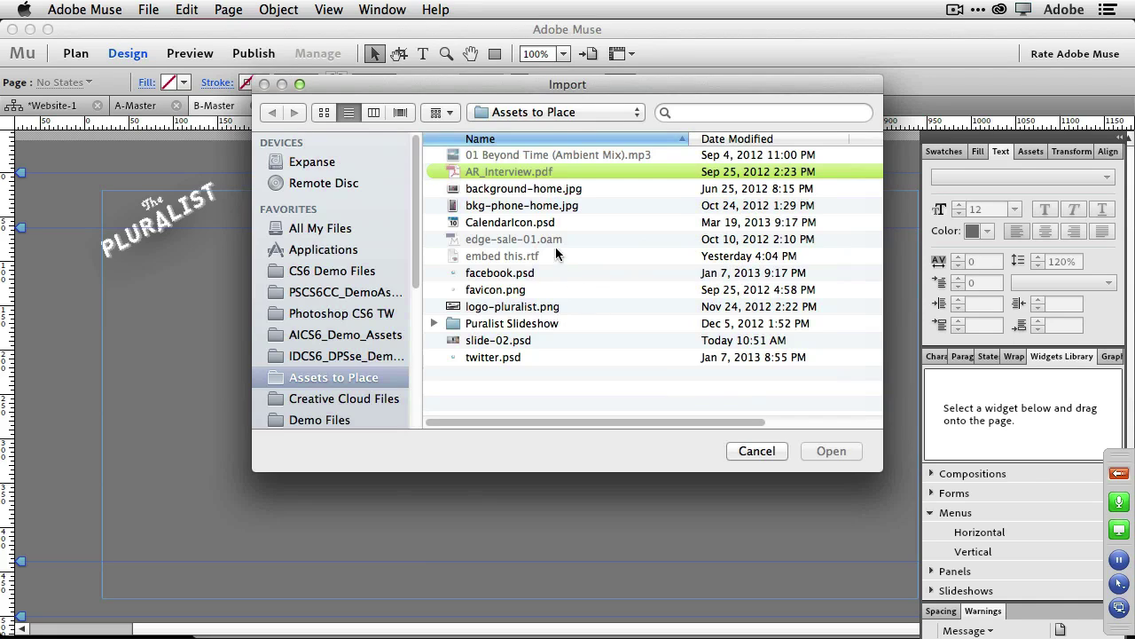
{"action": "left_click", "coordinate": [537, 190]}
{"action": "left_click", "coordinate": [816, 449]}
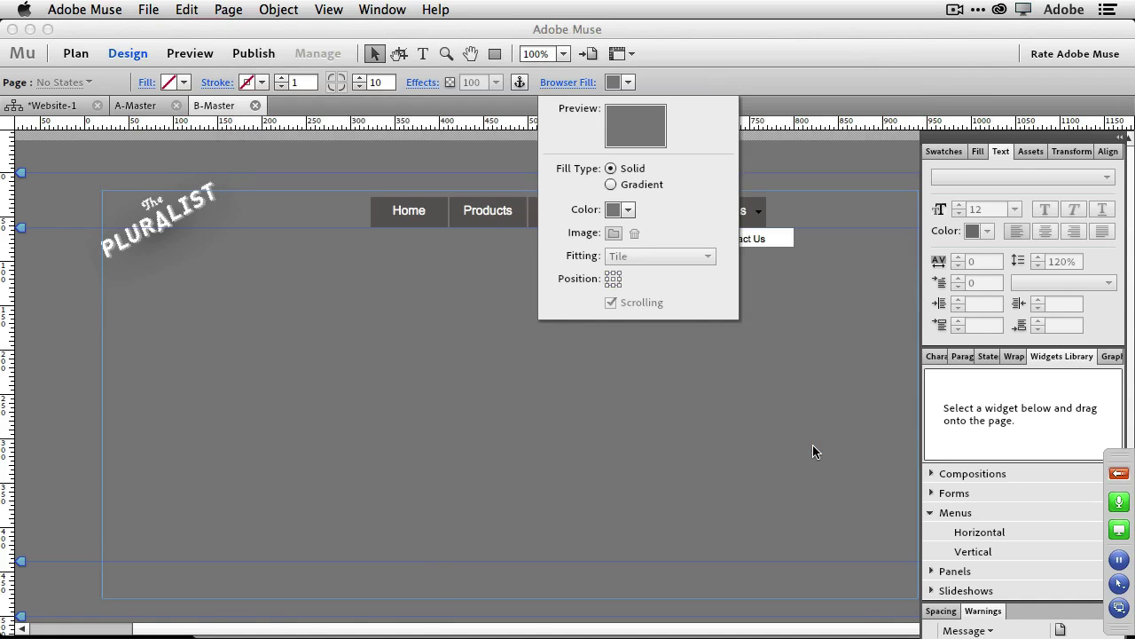
{"action": "left_click", "coordinate": [632, 259]}
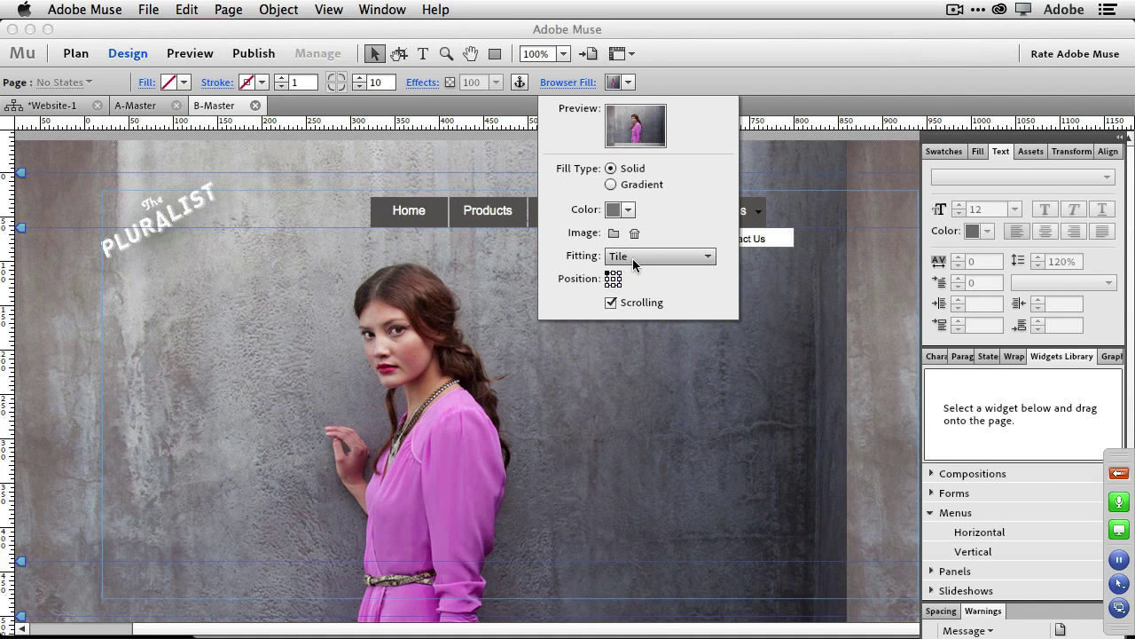
{"action": "left_click", "coordinate": [656, 372]}
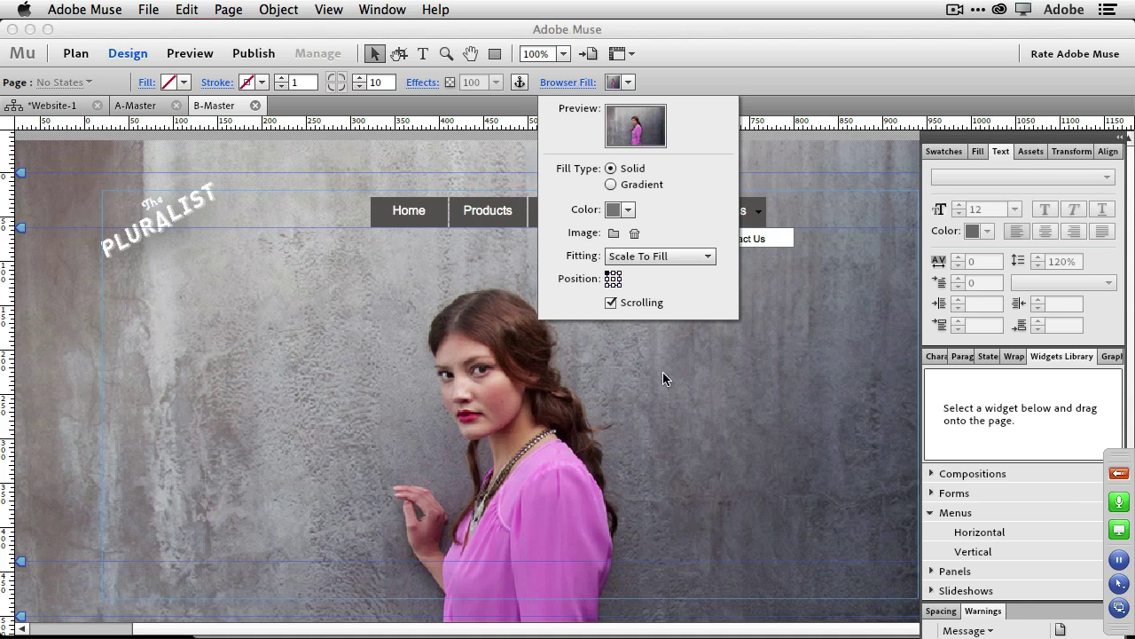
{"action": "left_click", "coordinate": [614, 280]}
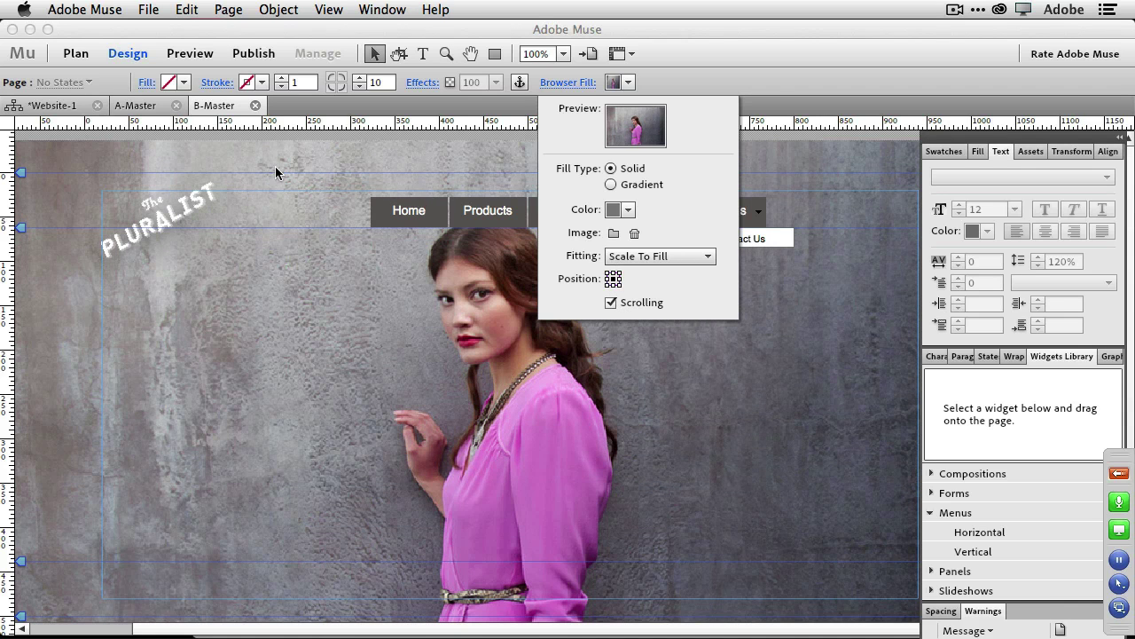
{"action": "left_click", "coordinate": [58, 107]}
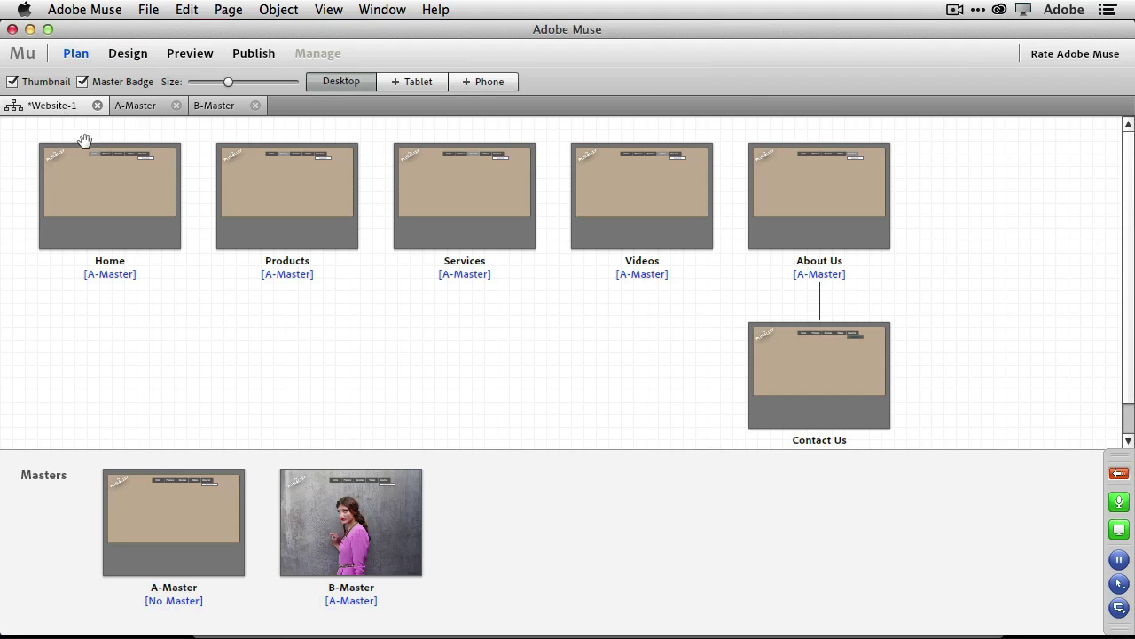
Apply B-Master to Home and move A-Master's navigation menu right to X 434.
{"action": "mouse_move", "coordinate": [374, 532]}
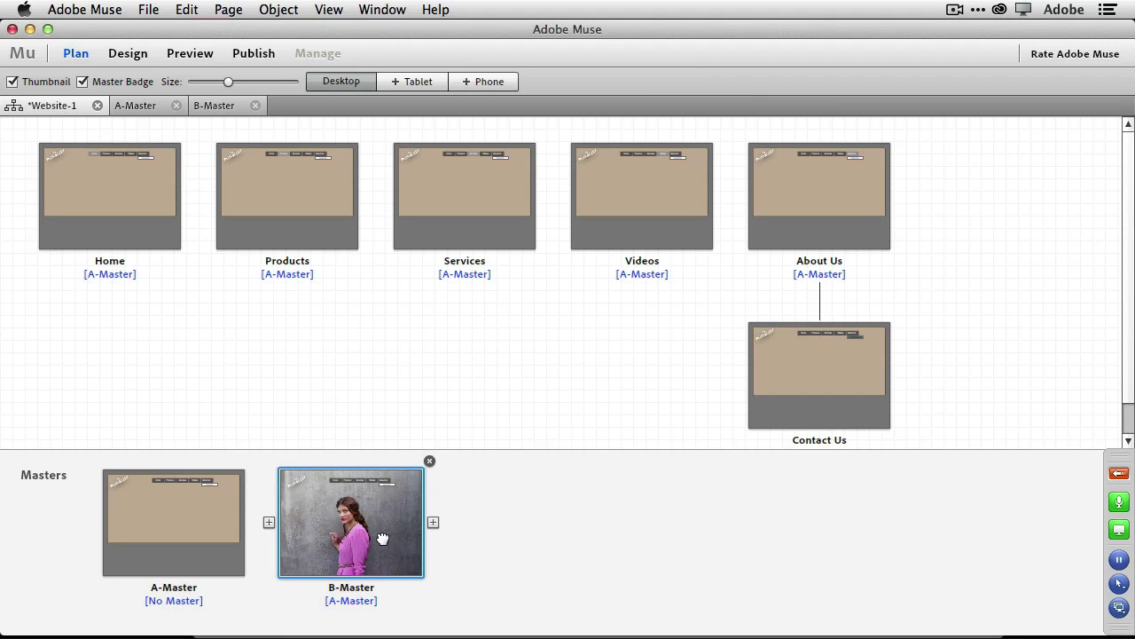
{"action": "left_click_drag", "start_coordinate": [379, 534], "coordinate": [118, 208]}
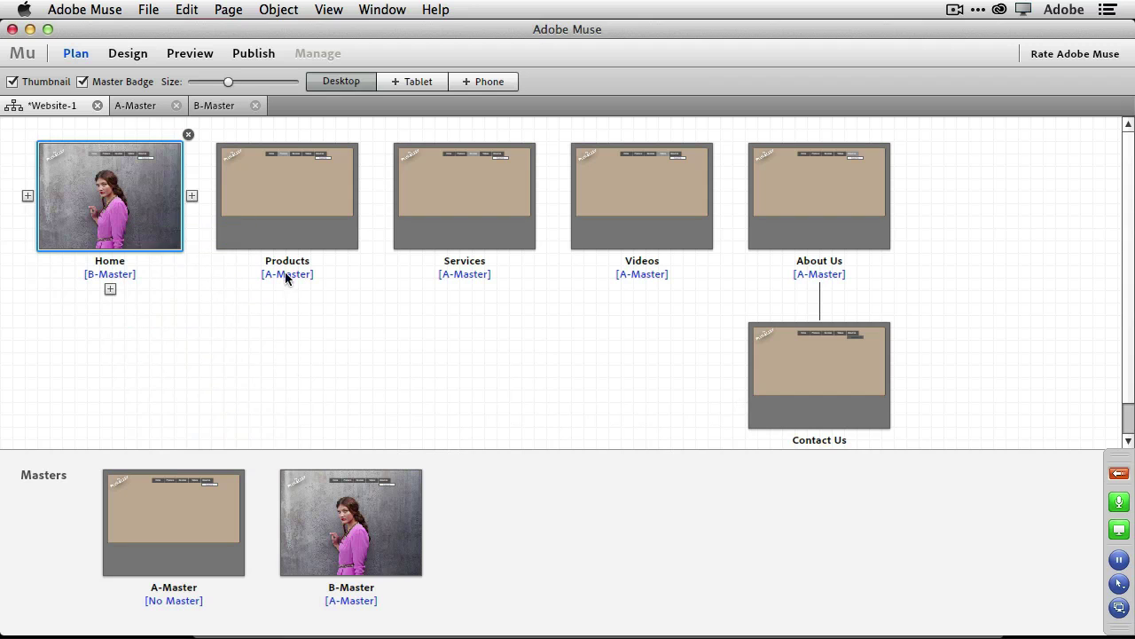
{"action": "mouse_move", "coordinate": [204, 484]}
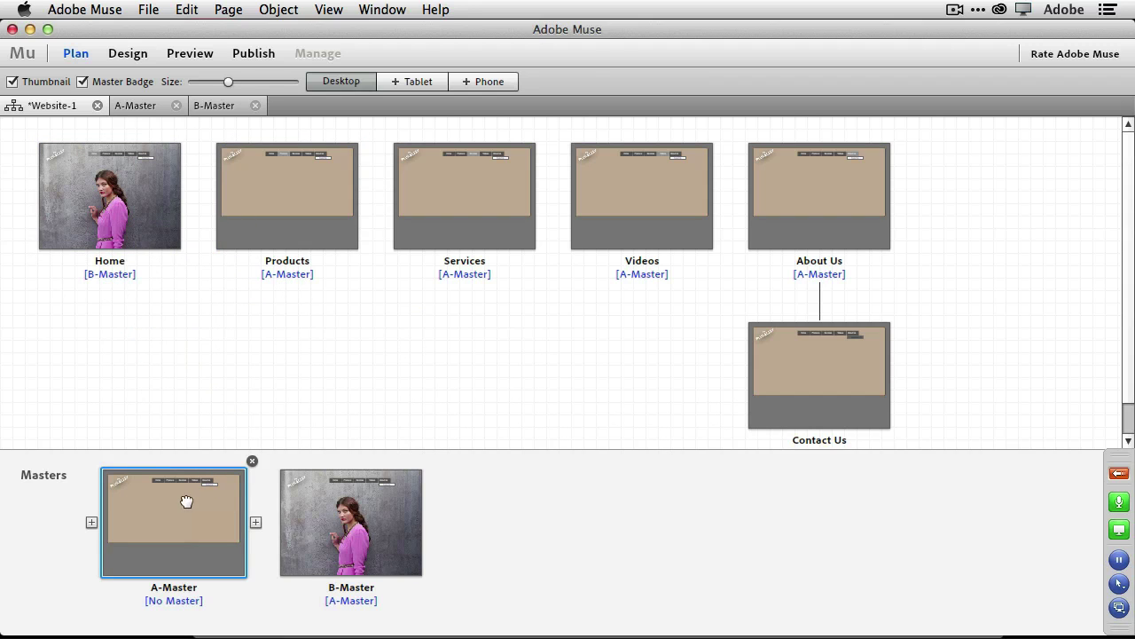
{"action": "double_click", "coordinate": [187, 502]}
{"action": "left_click", "coordinate": [407, 222]}
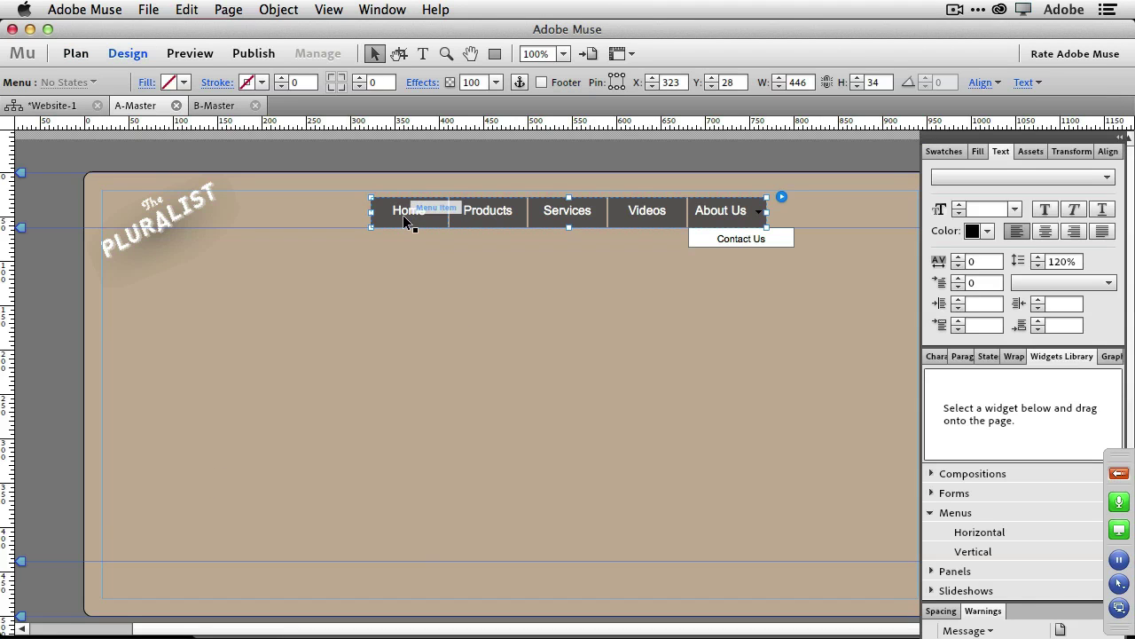
{"action": "left_click_drag", "start_coordinate": [402, 222], "coordinate": [543, 219]}
{"action": "left_click", "coordinate": [62, 106]}
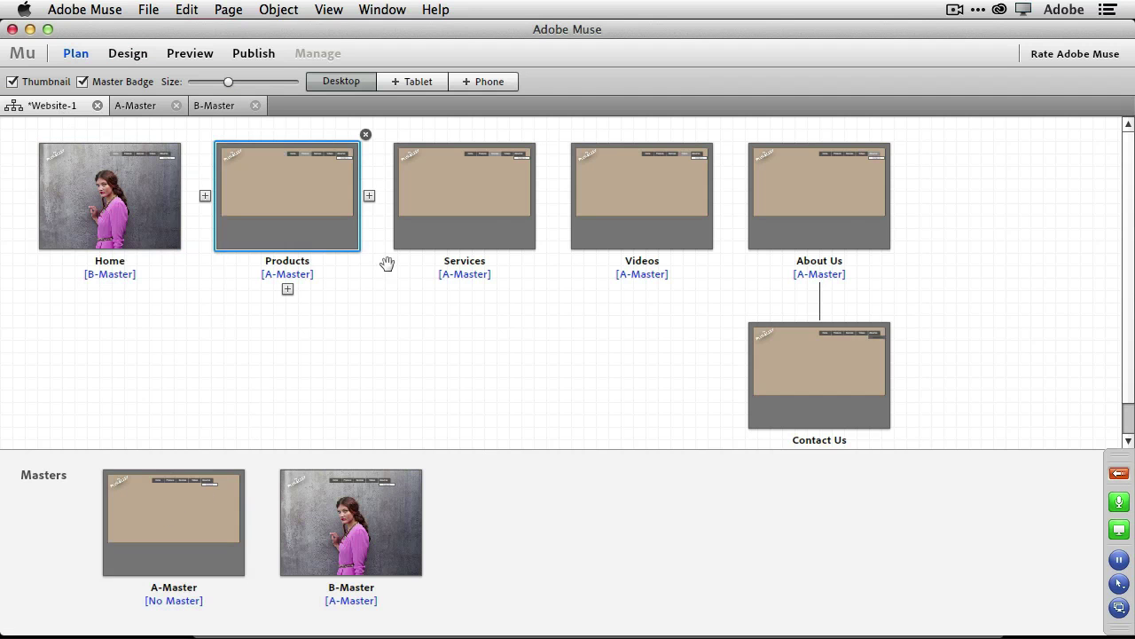
Open the Home page for editing from the site plan.
{"action": "mouse_move", "coordinate": [374, 515]}
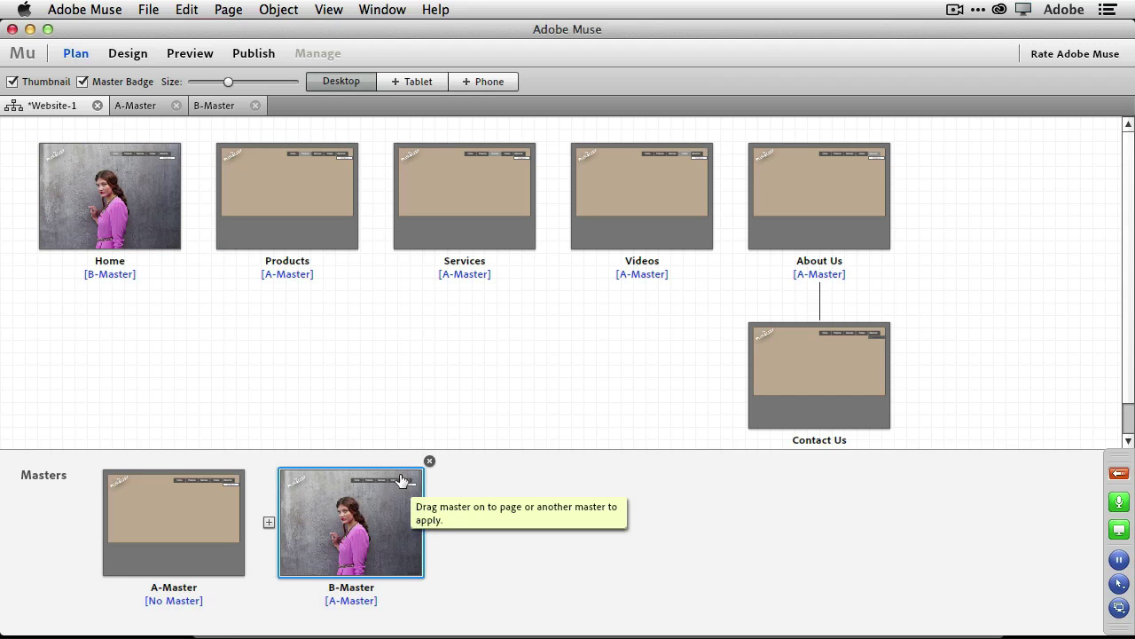
{"action": "mouse_move", "coordinate": [118, 177]}
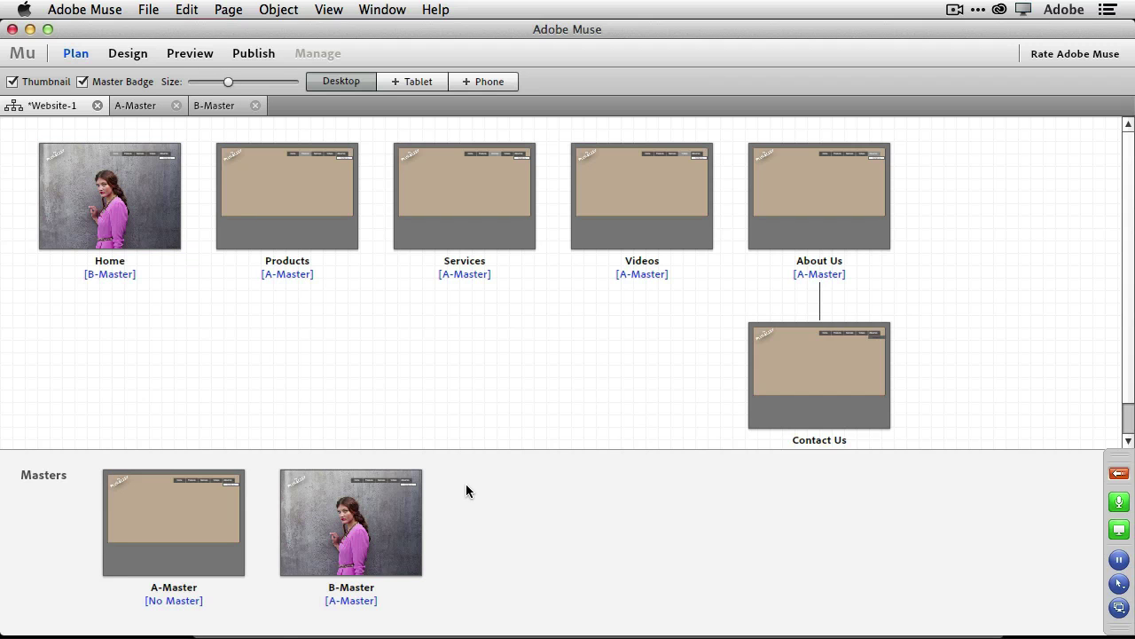
{"action": "double_click", "coordinate": [90, 230]}
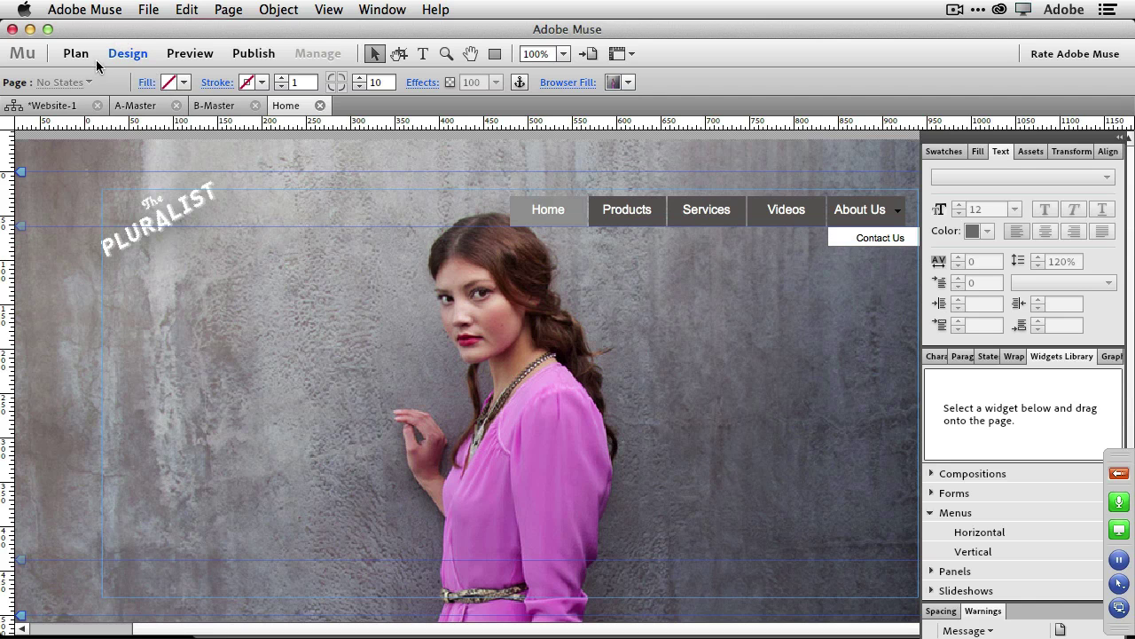
Place the edge-sale-01.oam animation below the logo on Home and preview its SALE animation.
{"action": "left_click", "coordinate": [141, 10]}
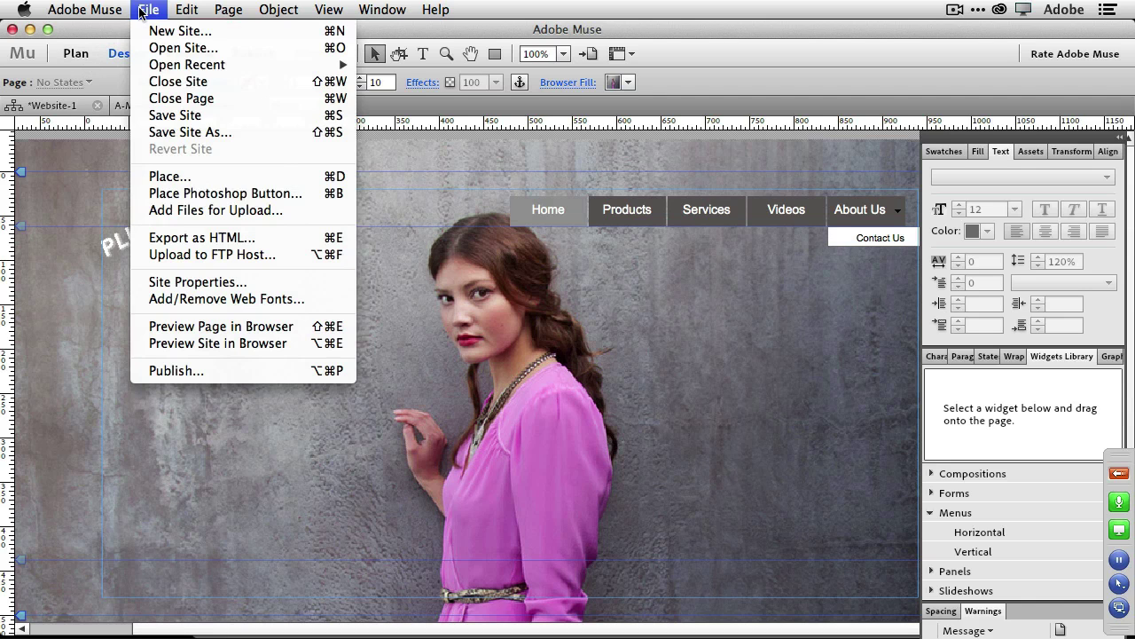
{"action": "left_click", "coordinate": [182, 178]}
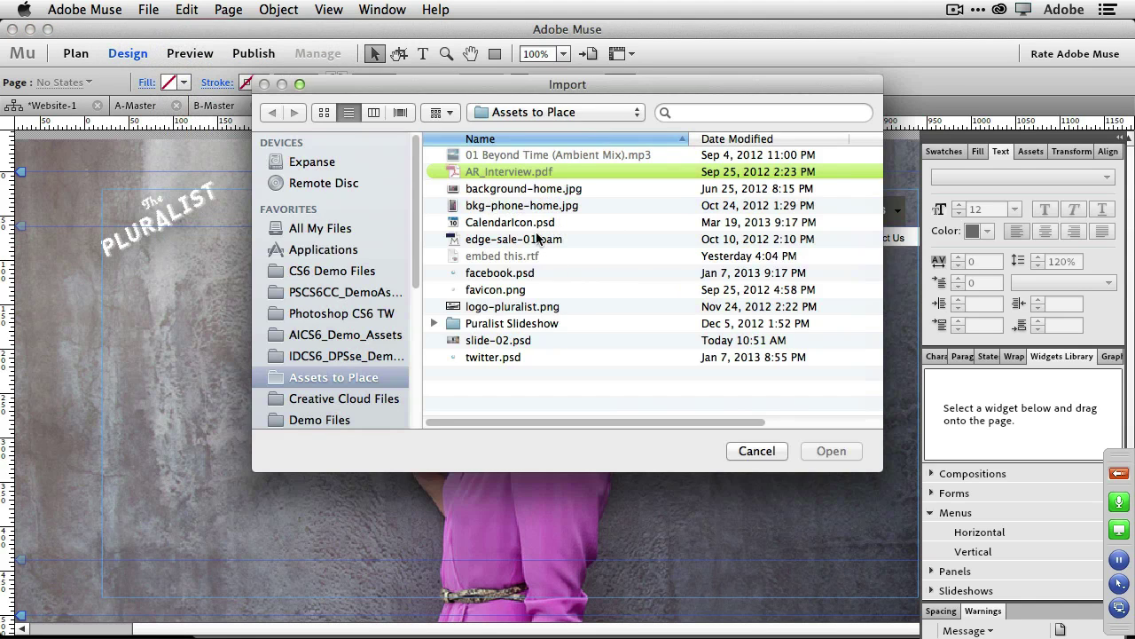
{"action": "left_click", "coordinate": [536, 242]}
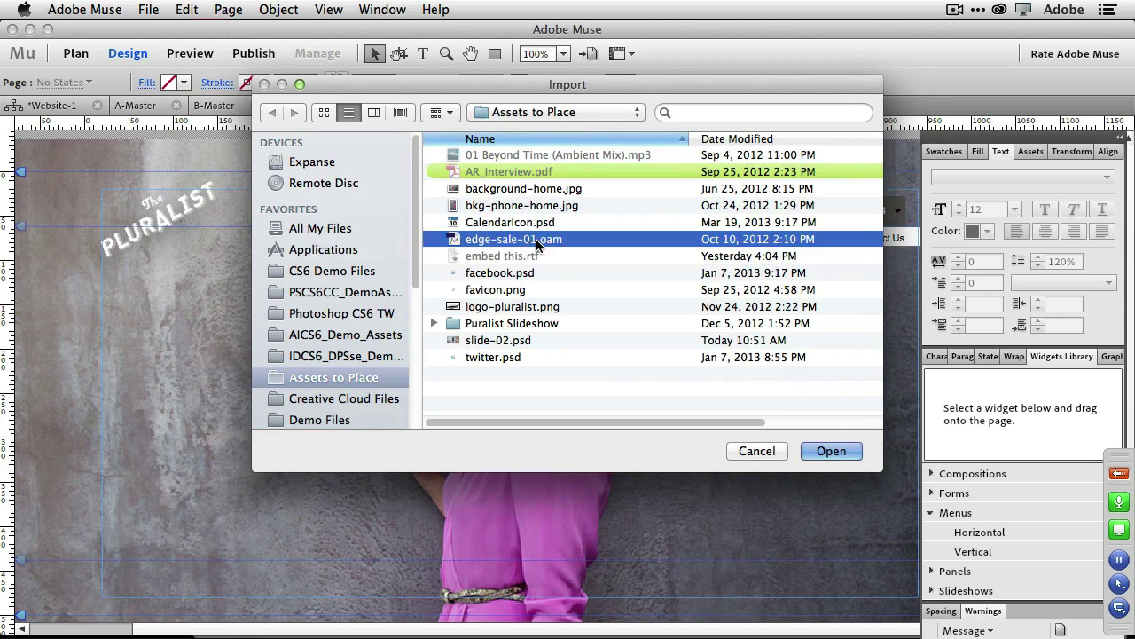
{"action": "left_click", "coordinate": [816, 454]}
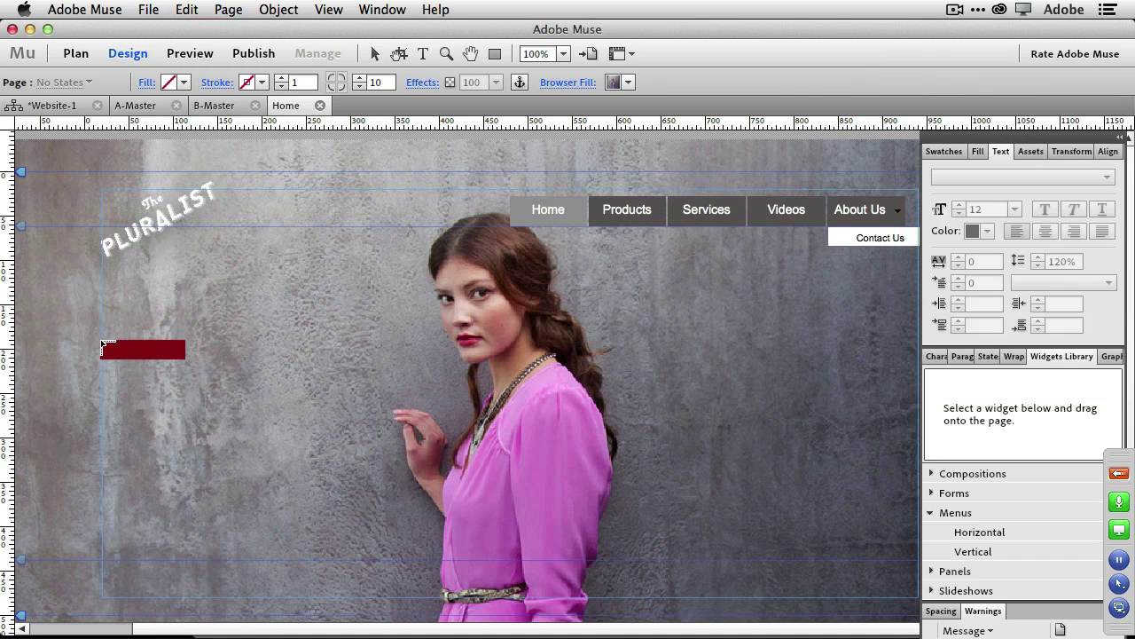
{"action": "left_click", "coordinate": [101, 345]}
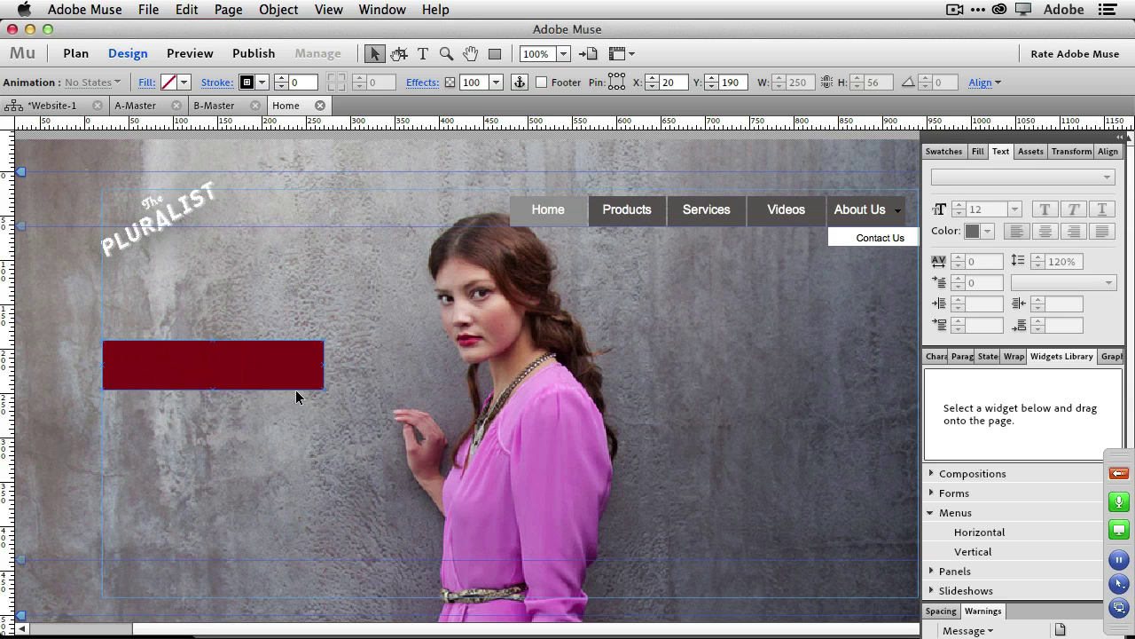
{"action": "left_click", "coordinate": [181, 52]}
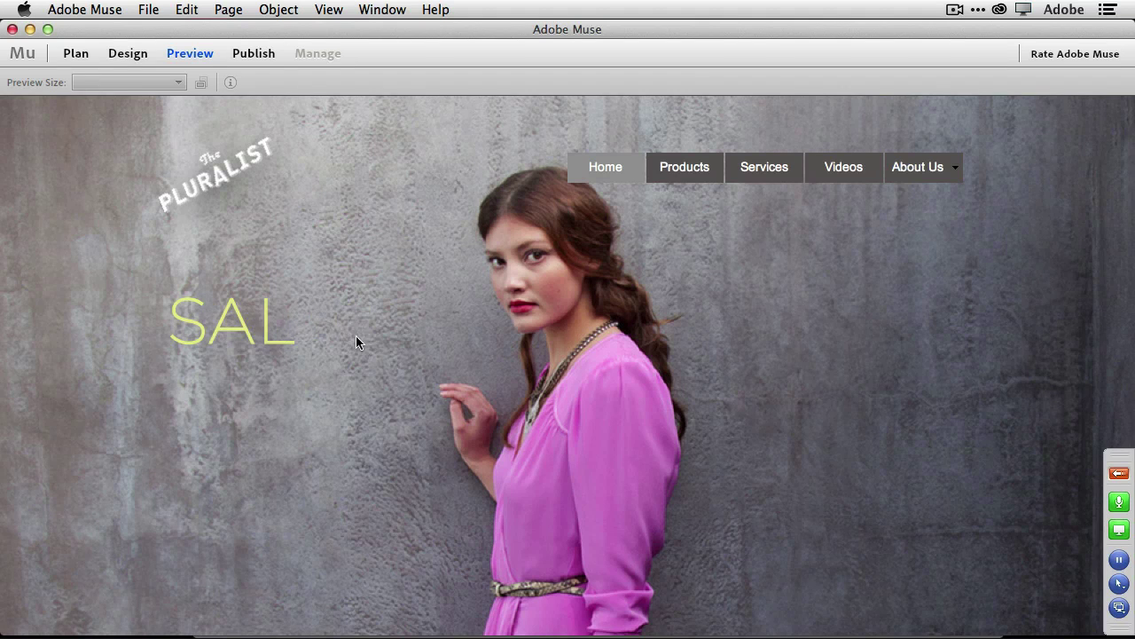
Preview the Home page in Chrome from Design view, then return to the Website-1 plan.
{"action": "left_click", "coordinate": [128, 55]}
{"action": "left_click", "coordinate": [148, 11]}
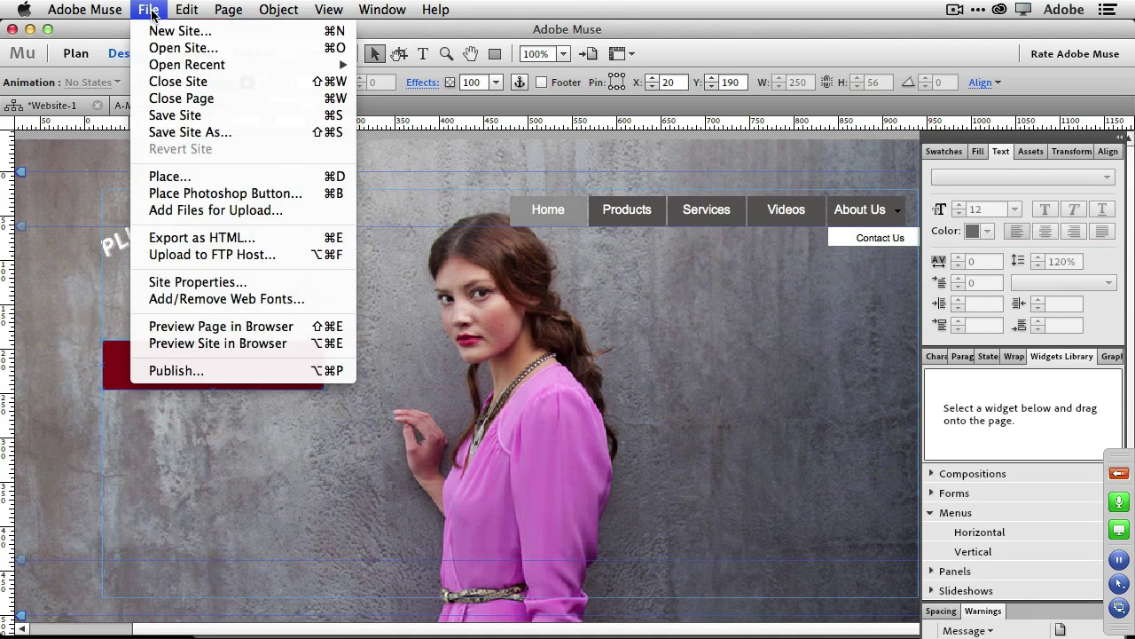
{"action": "left_click", "coordinate": [255, 327]}
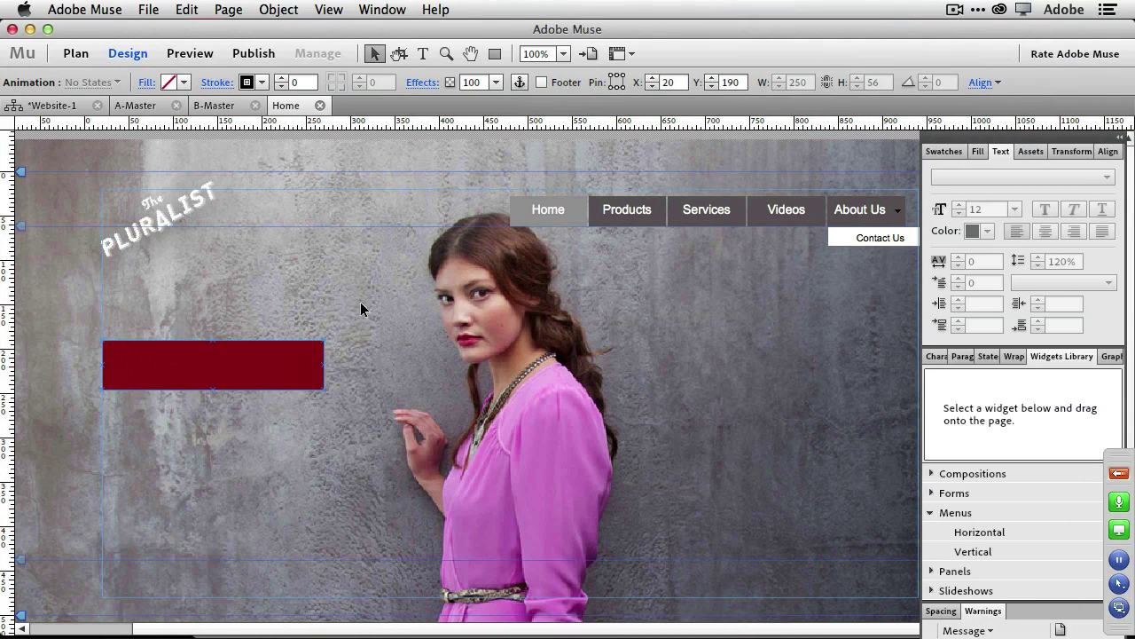
{"action": "left_click", "coordinate": [79, 107]}
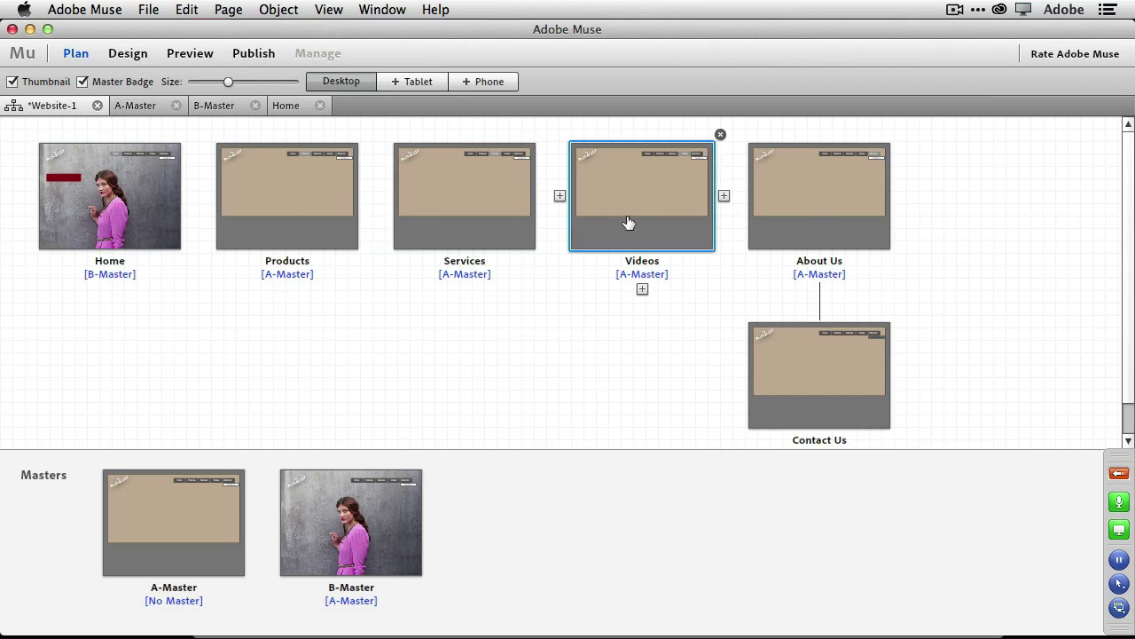
On the About Us page, import boardwalk.psd from Creative Cloud Files for placing.
{"action": "double_click", "coordinate": [819, 221]}
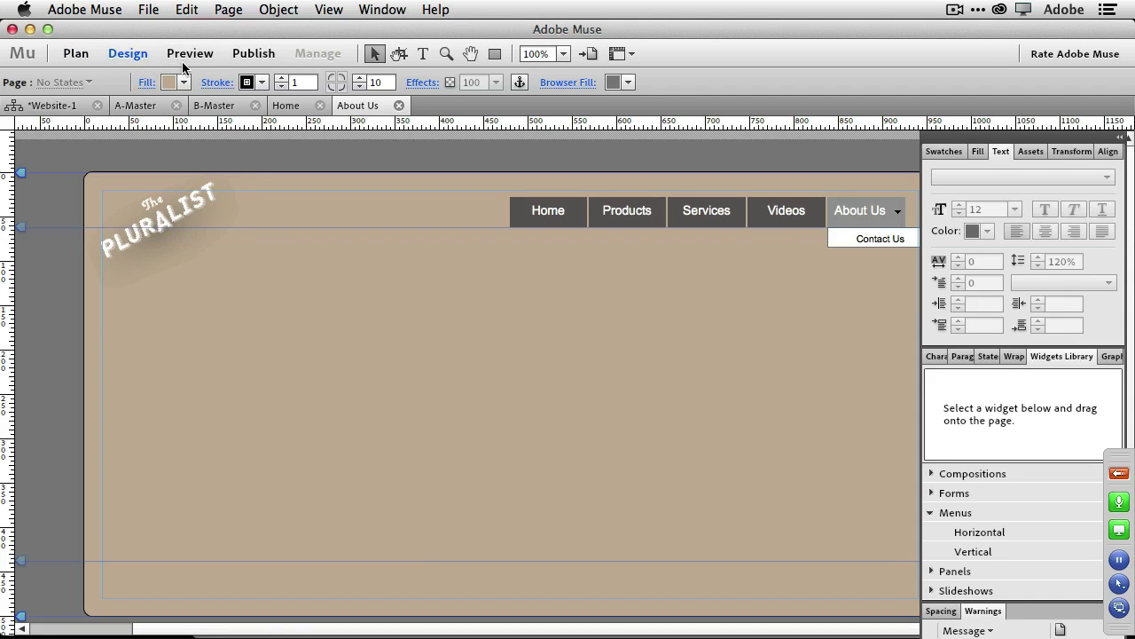
{"action": "key", "text": "super+d"}
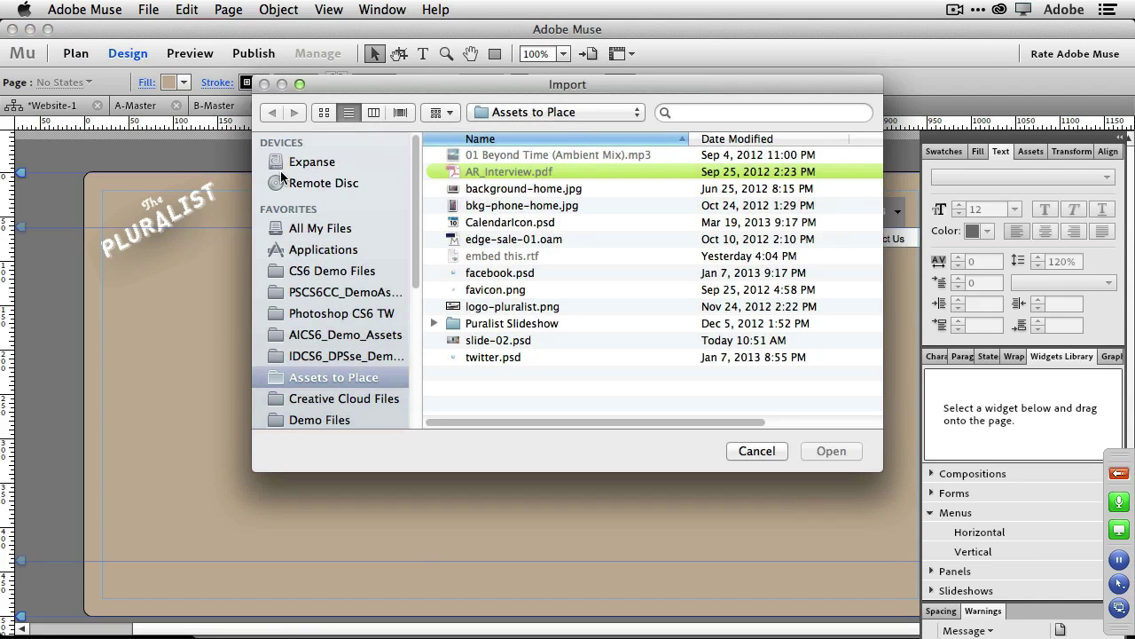
{"action": "scroll", "coordinate": [348, 284], "scroll_direction": "down", "scroll_amount": 1}
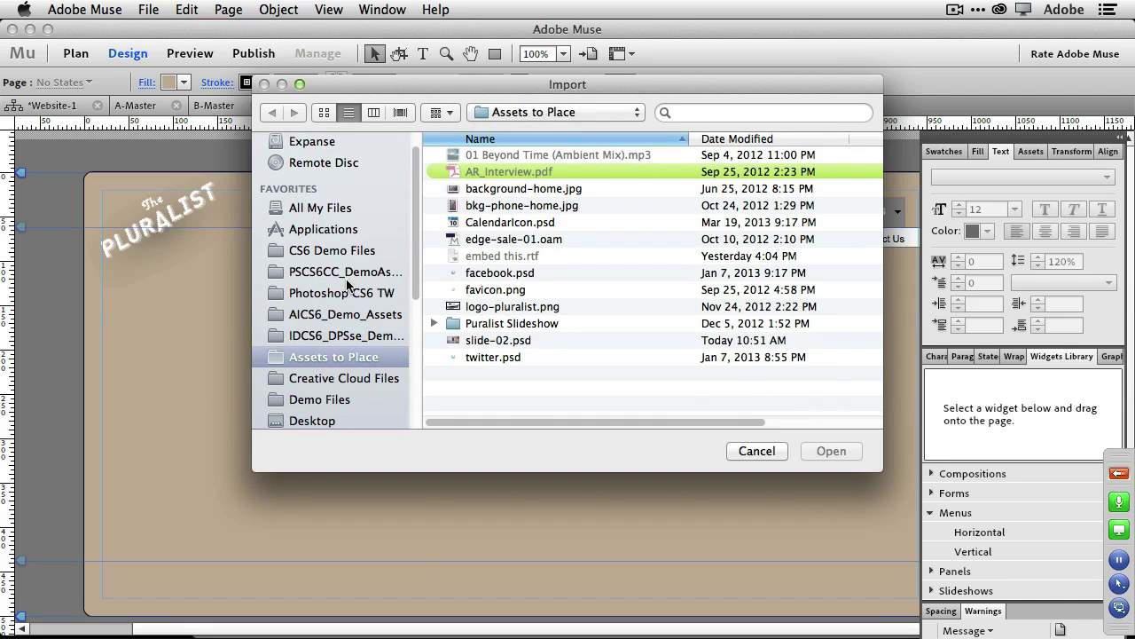
{"action": "left_click", "coordinate": [364, 380]}
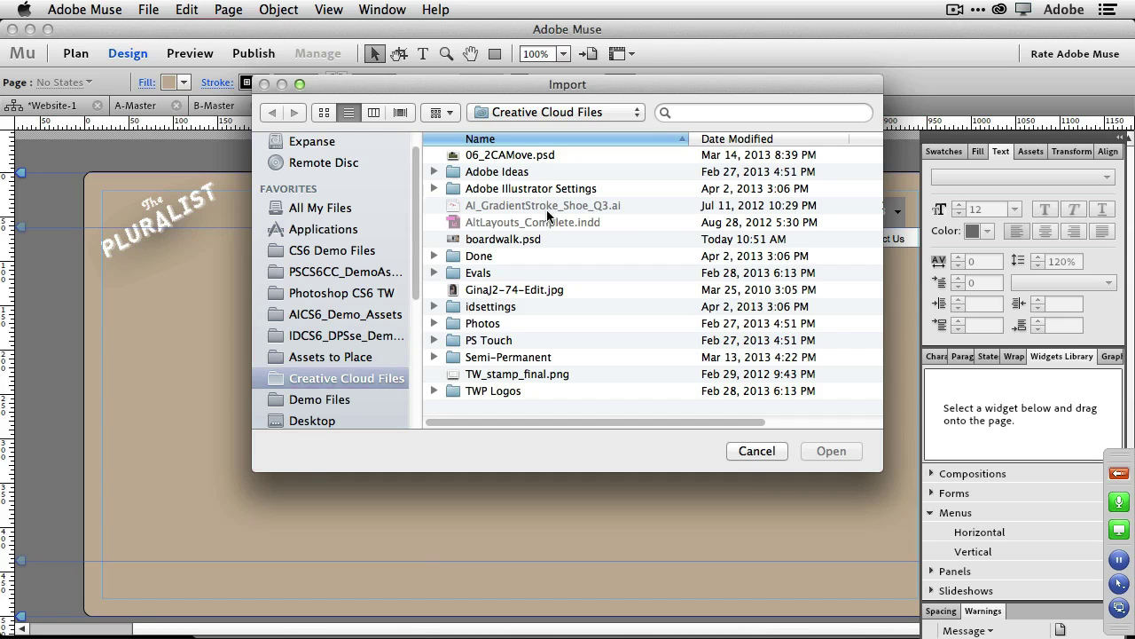
{"action": "left_click", "coordinate": [531, 241]}
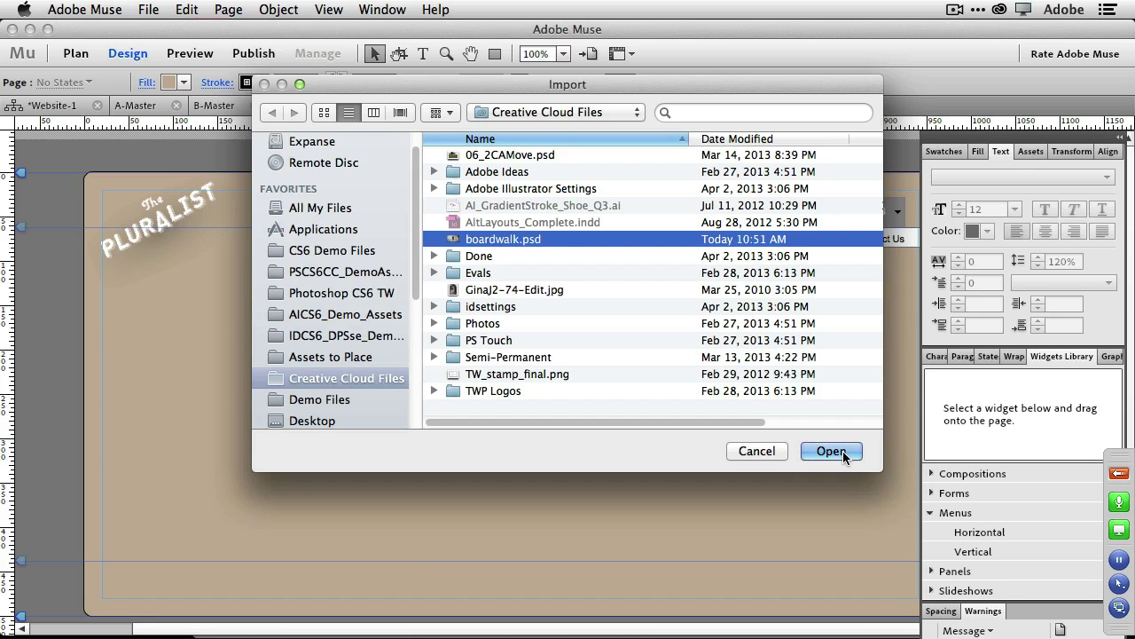
{"action": "left_click", "coordinate": [831, 451]}
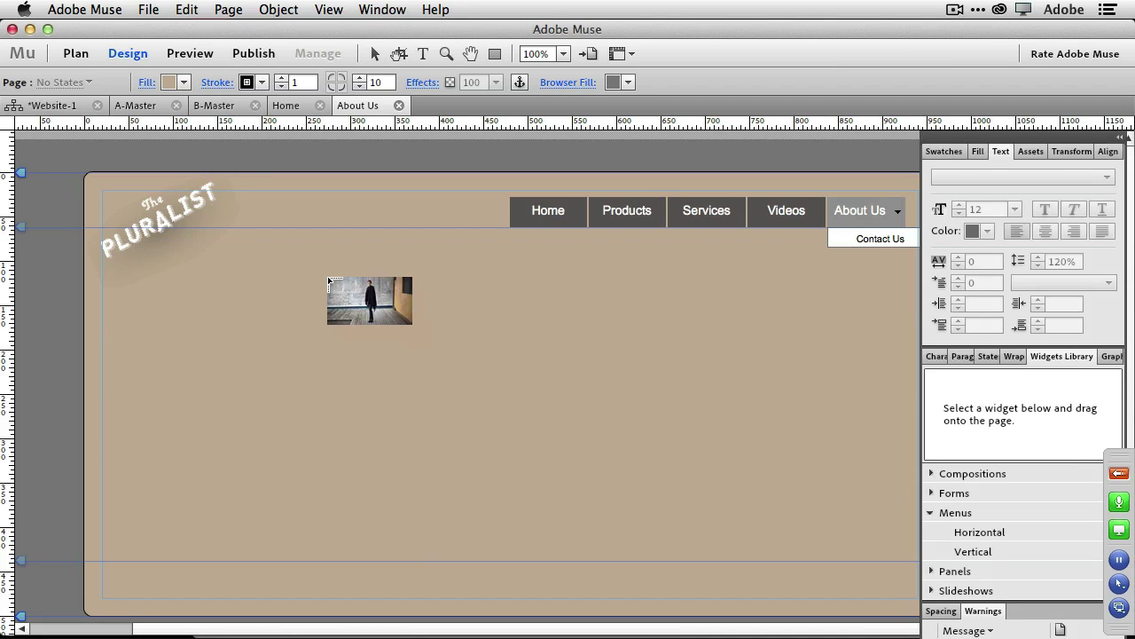
Drop the boardwalk photo and drag it to X 109, Y 111, just below the logo.
{"action": "left_click", "coordinate": [295, 248]}
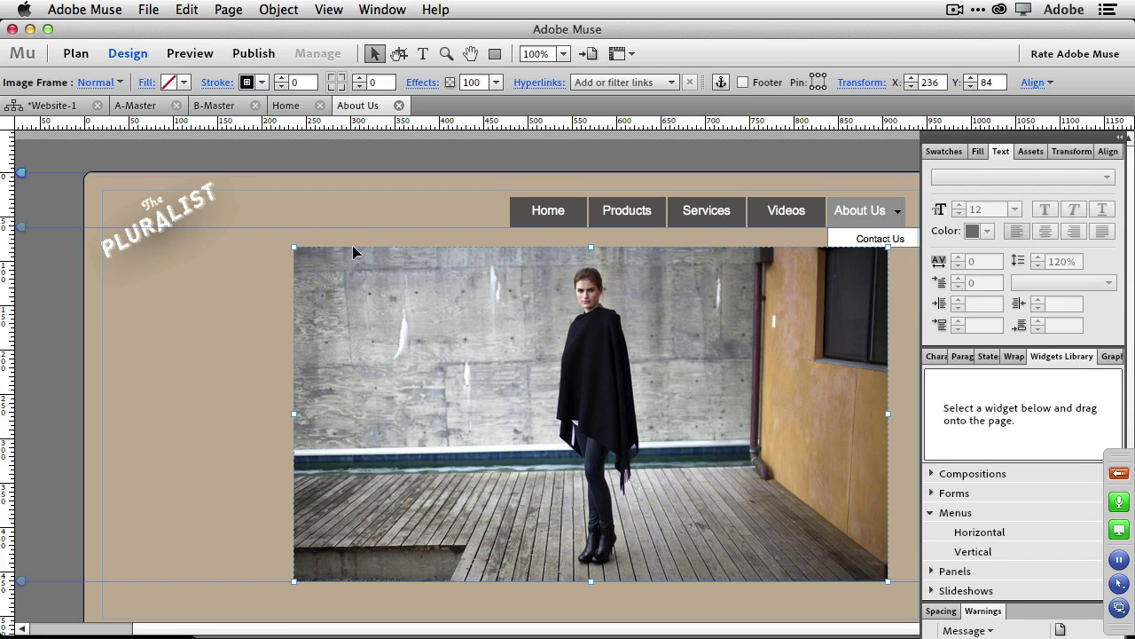
{"action": "left_click_drag", "start_coordinate": [717, 400], "coordinate": [630, 409]}
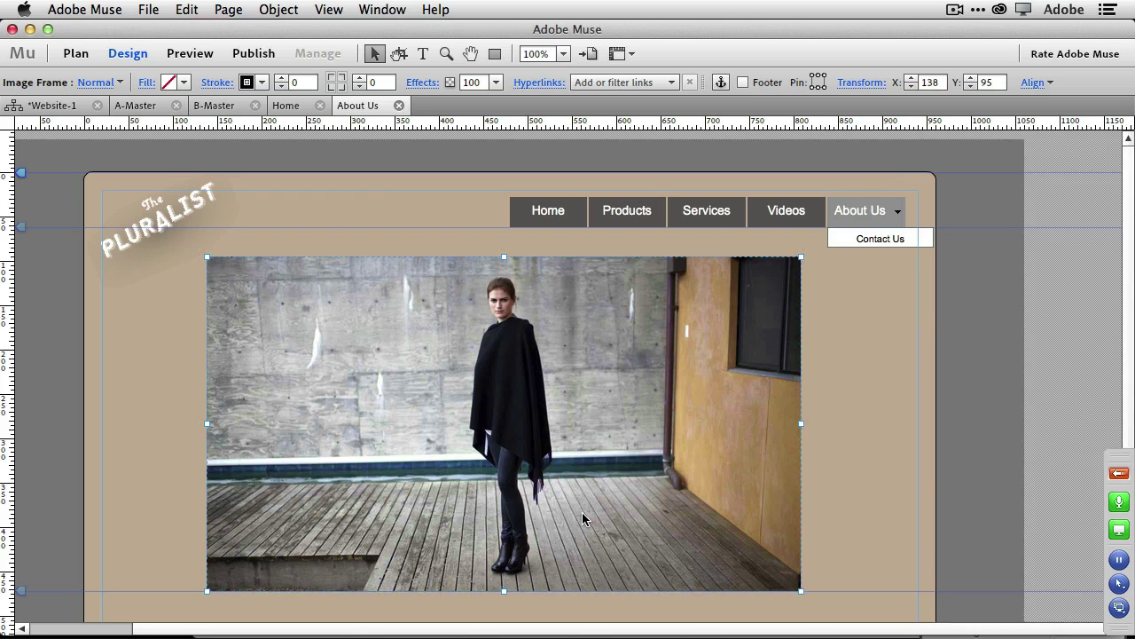
{"action": "left_click_drag", "start_coordinate": [582, 511], "coordinate": [556, 526]}
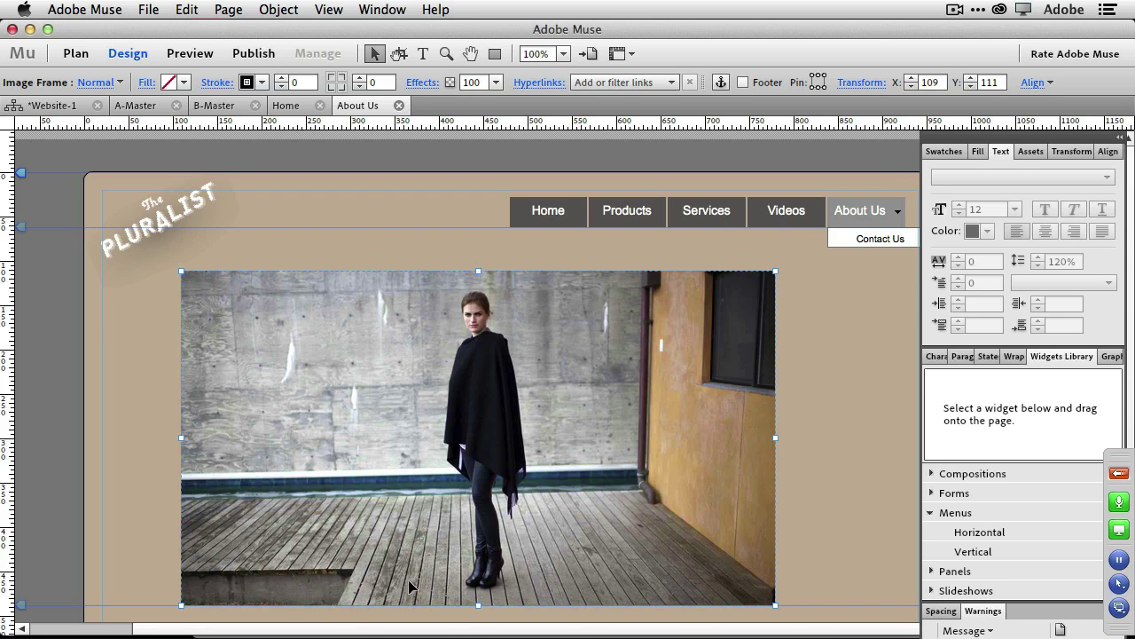
{"action": "right_click", "coordinate": [387, 525]}
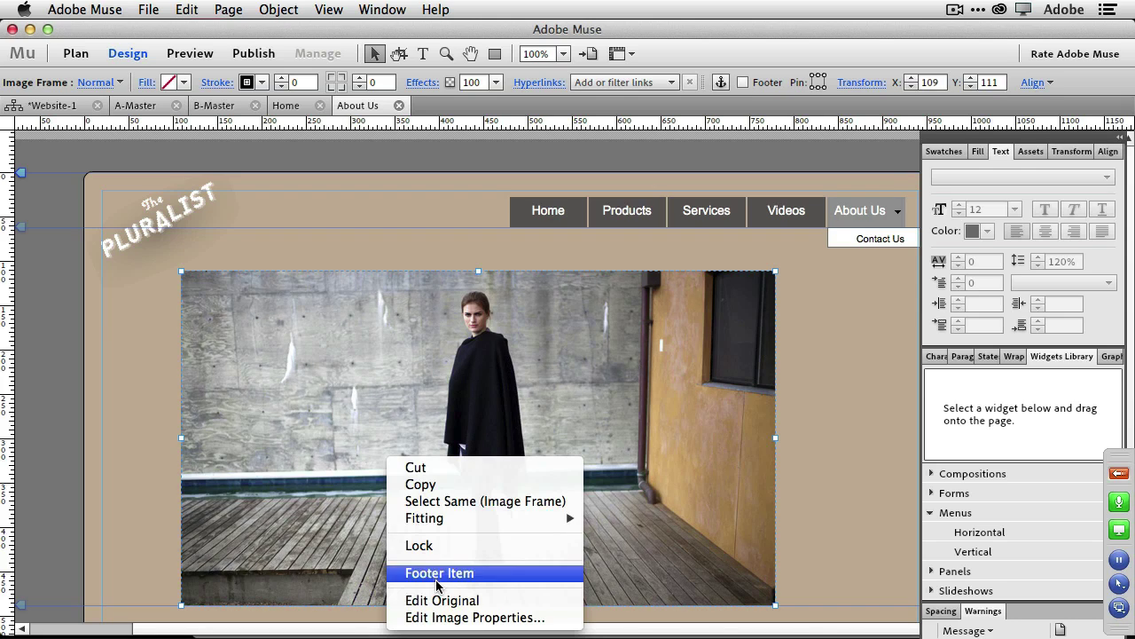
Open the photo's original in Photoshop and make a hidden Background copy layer as a backup.
{"action": "left_click", "coordinate": [446, 601]}
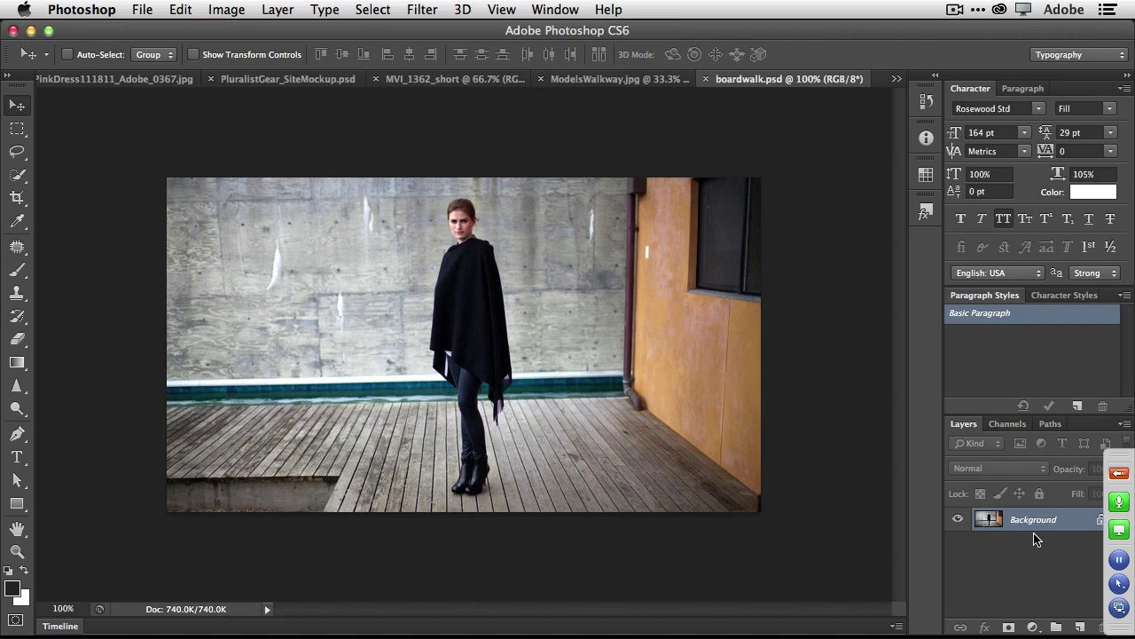
{"action": "left_click_drag", "start_coordinate": [1038, 527], "coordinate": [1080, 627]}
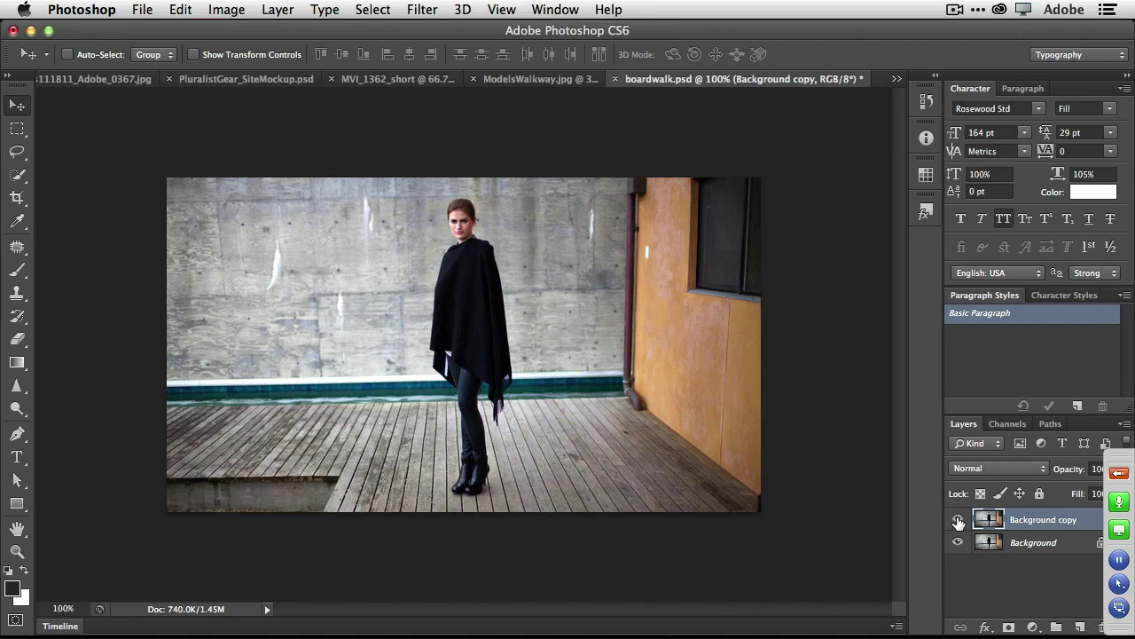
{"action": "left_click", "coordinate": [957, 518]}
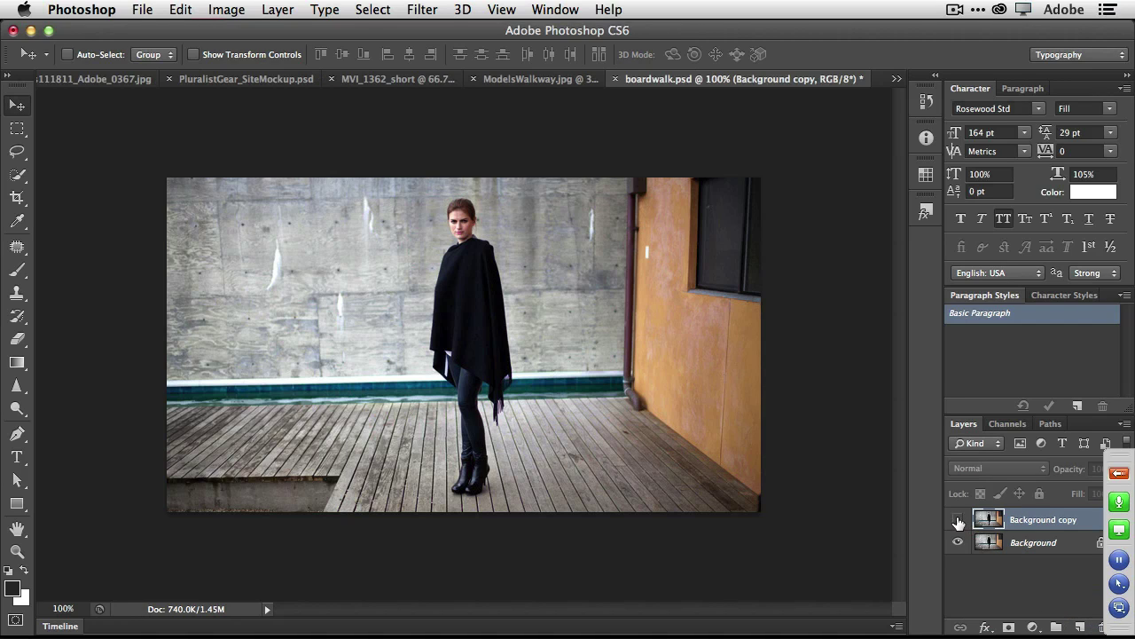
{"action": "left_click", "coordinate": [1008, 545]}
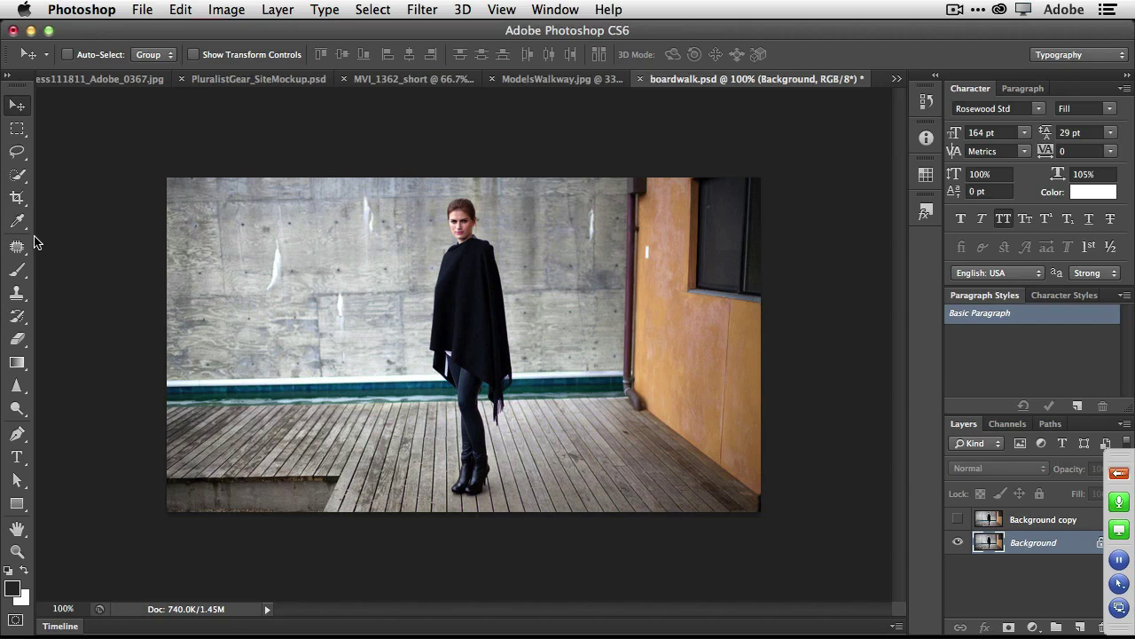
Quick-select the lower-left concrete step and Content-Aware fill it away, then deselect.
{"action": "left_click", "coordinate": [17, 178]}
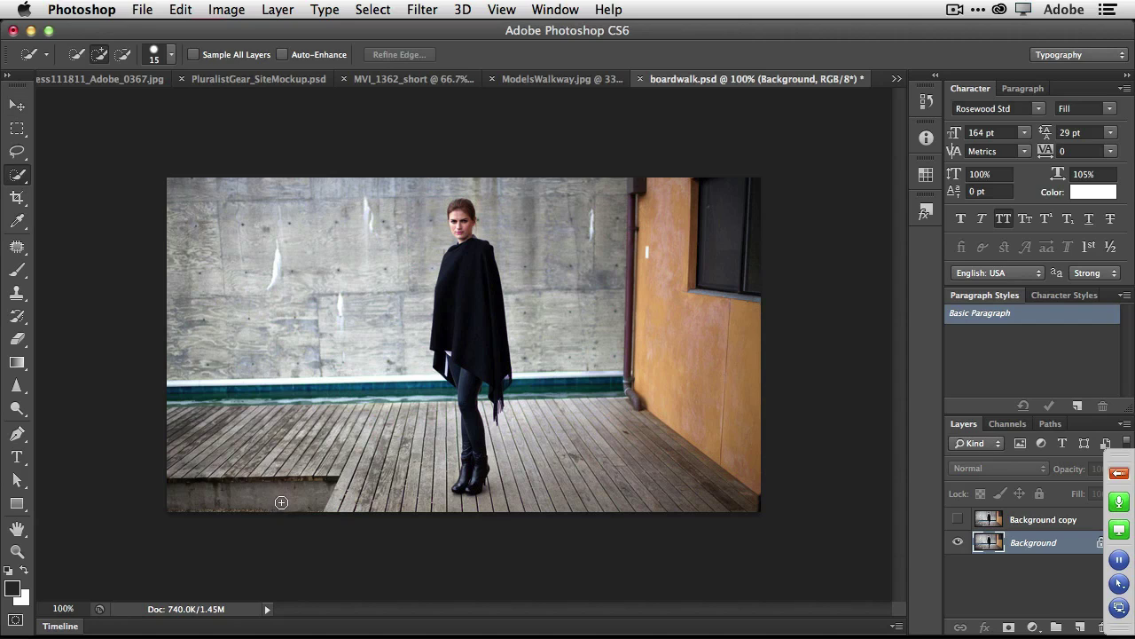
{"action": "left_click_drag", "start_coordinate": [278, 499], "coordinate": [282, 502]}
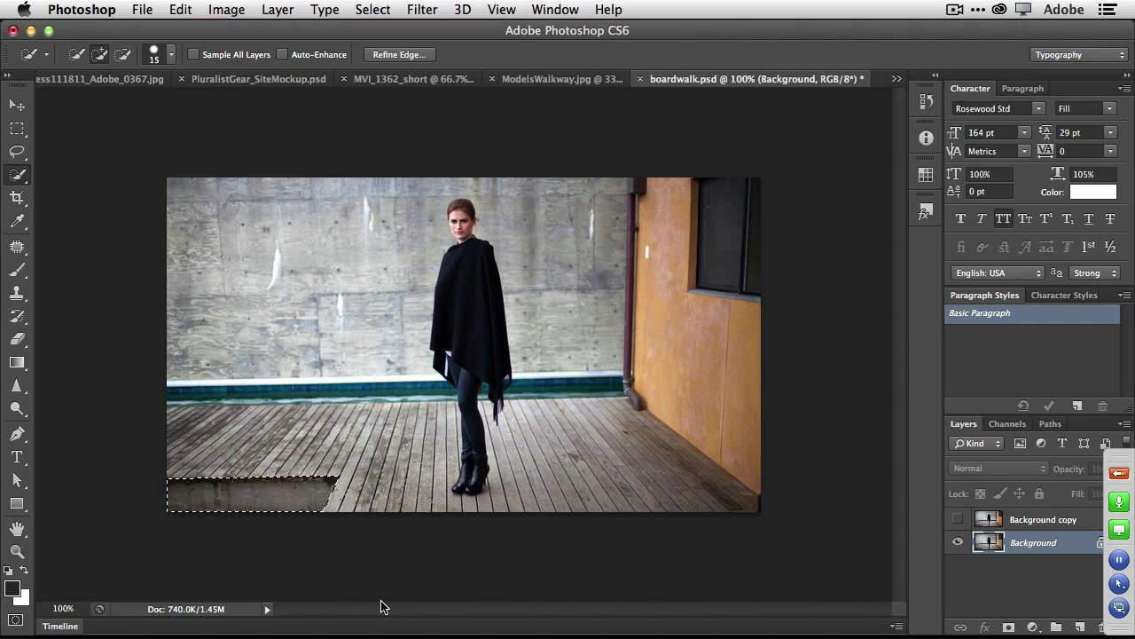
{"action": "key", "text": "BackSpace"}
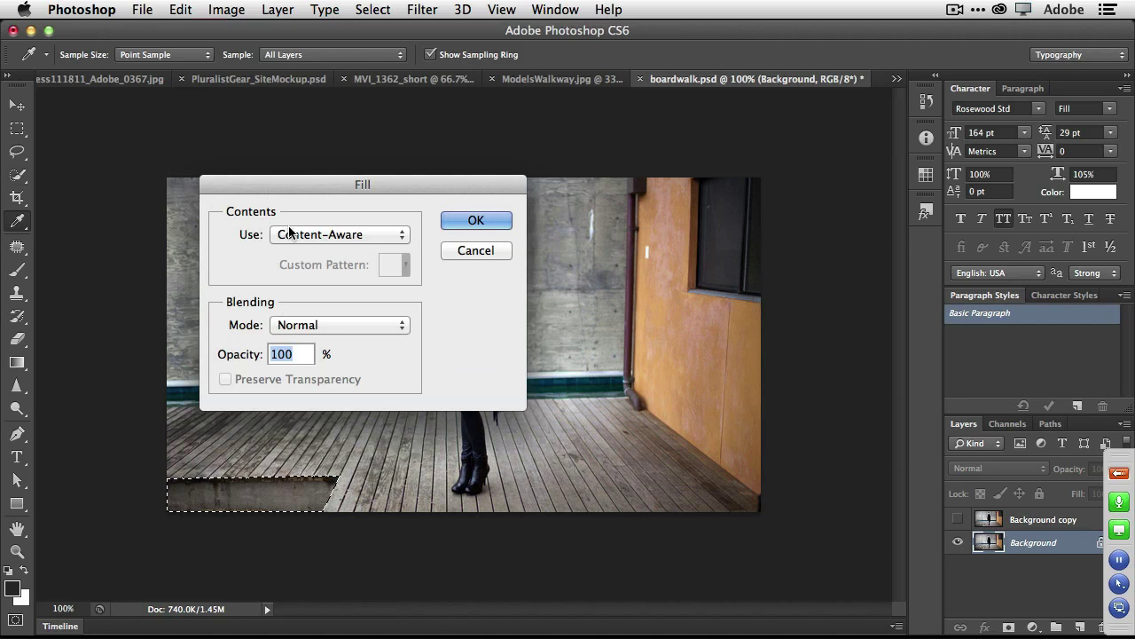
{"action": "left_click", "coordinate": [463, 224]}
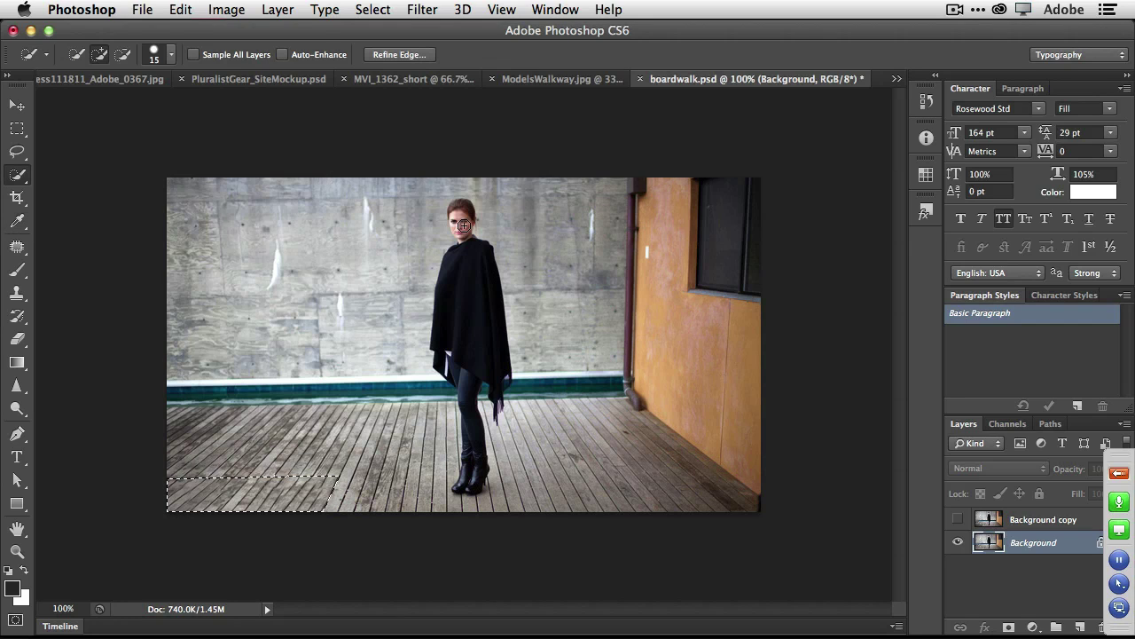
{"action": "key", "text": "super+d"}
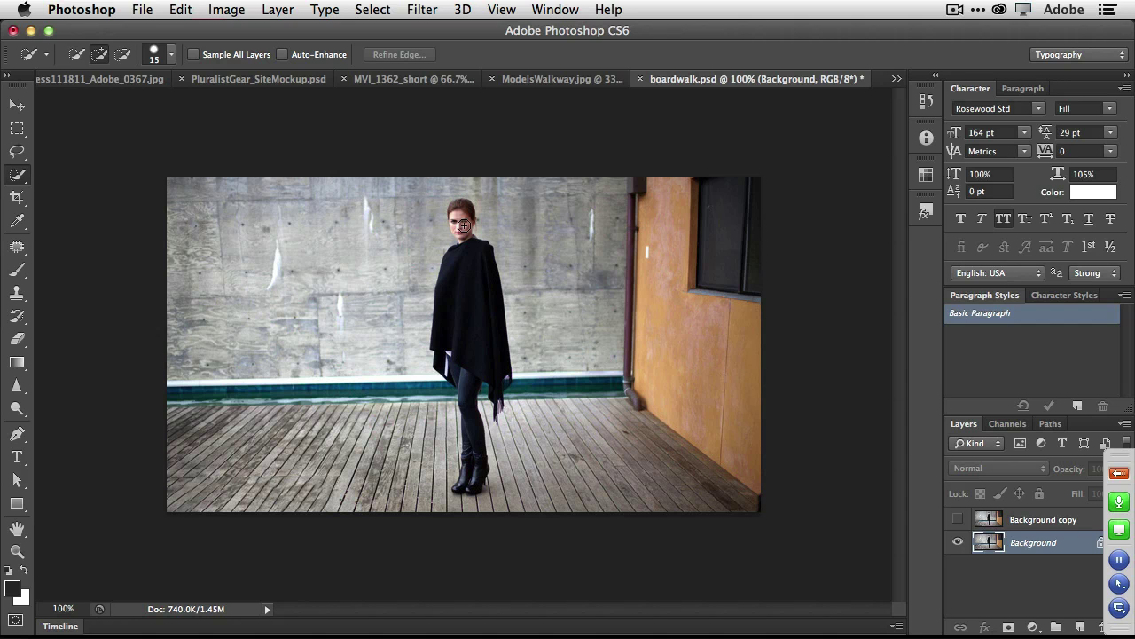
{"action": "key", "text": "super+Tab"}
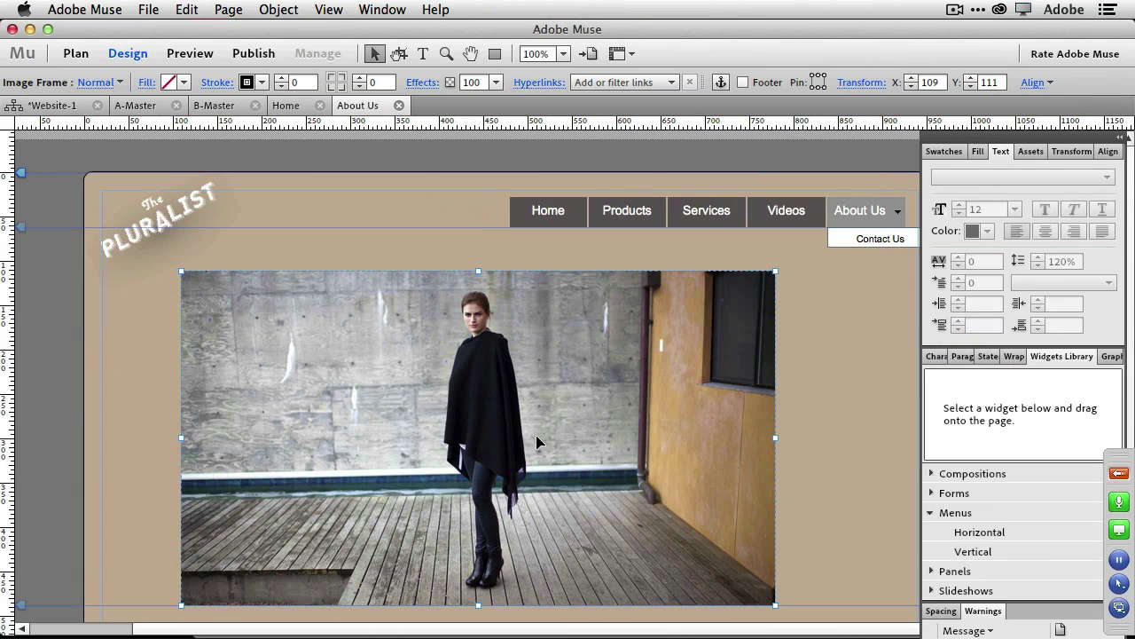
Save the retouched boardwalk.psd, check it in Muse, and close the Photoshop document.
{"action": "key", "text": "super+Tab"}
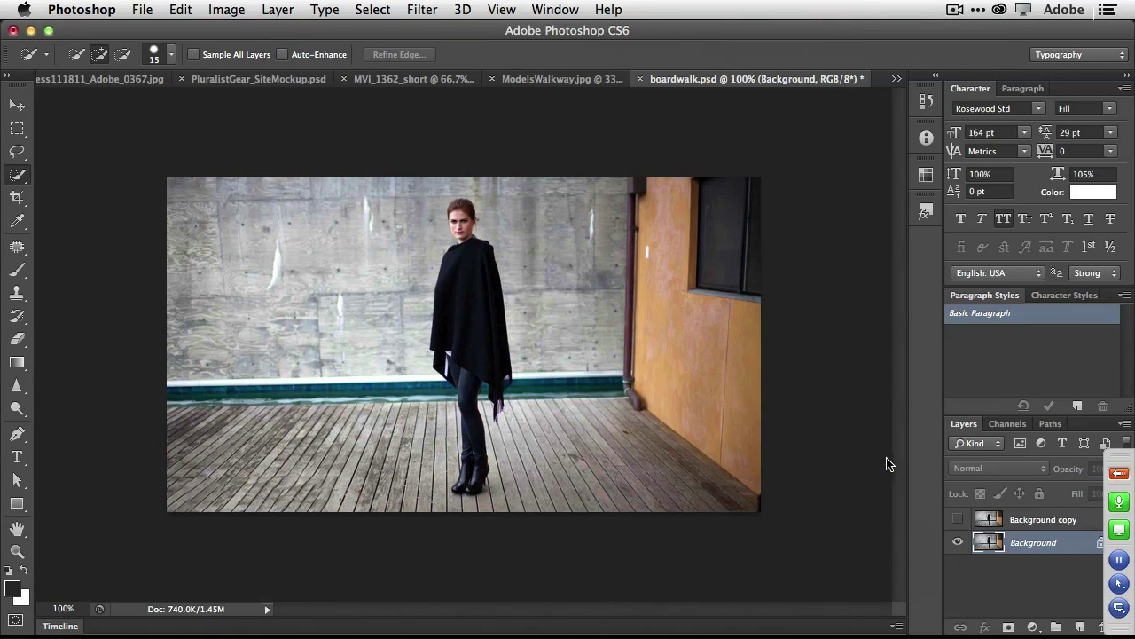
{"action": "key", "text": "super+s"}
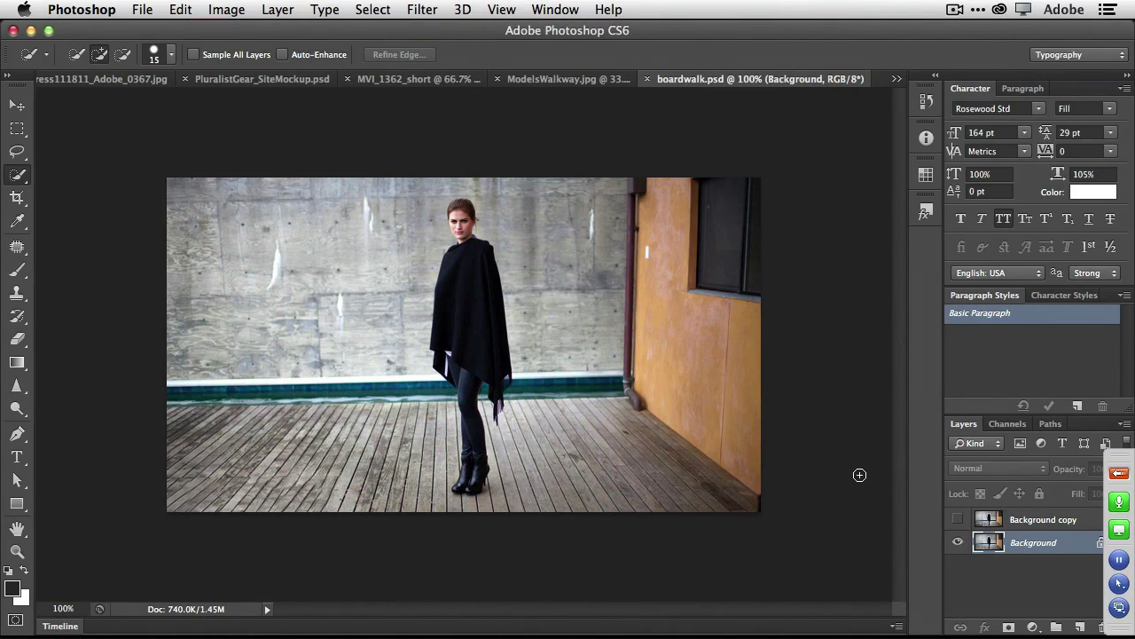
{"action": "key", "text": "super+Tab"}
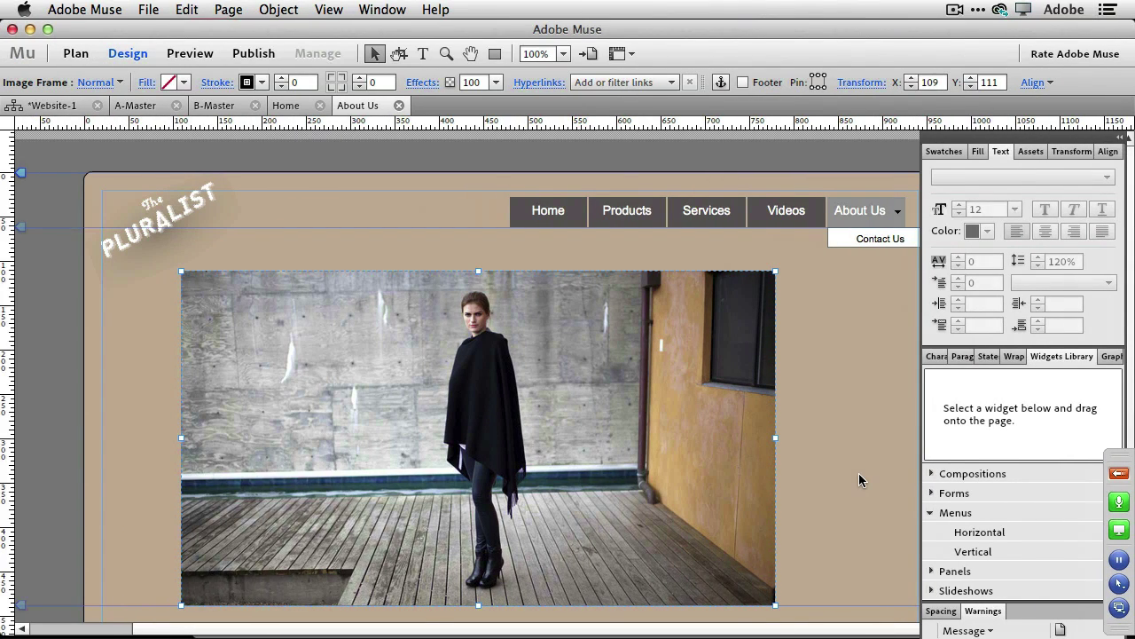
{"action": "key", "text": "super+Tab"}
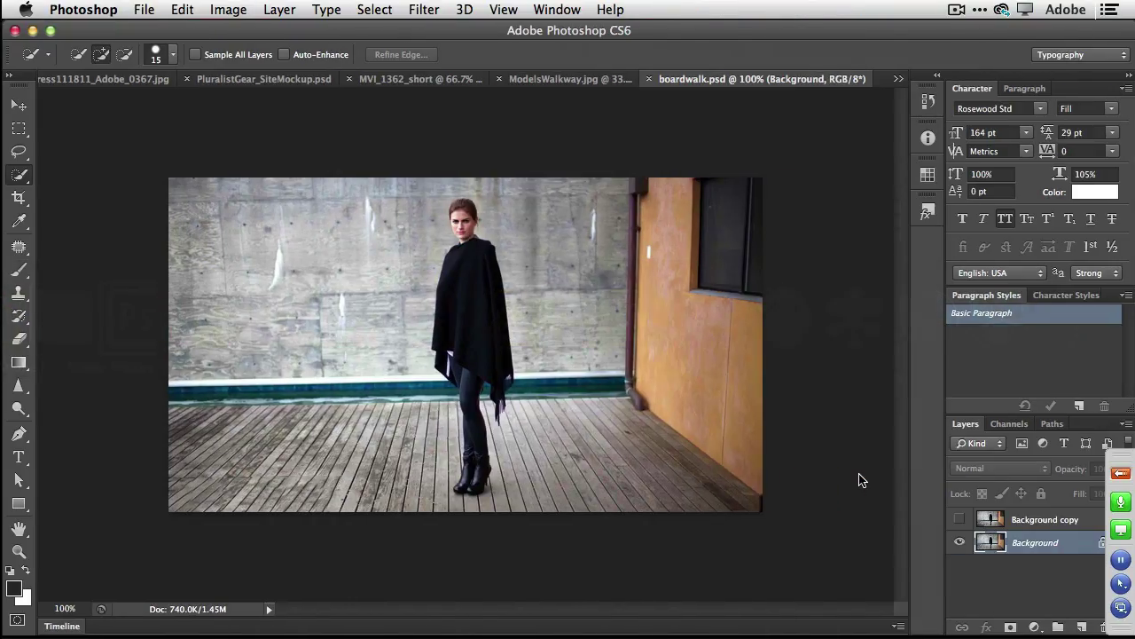
{"action": "key", "text": "super+w"}
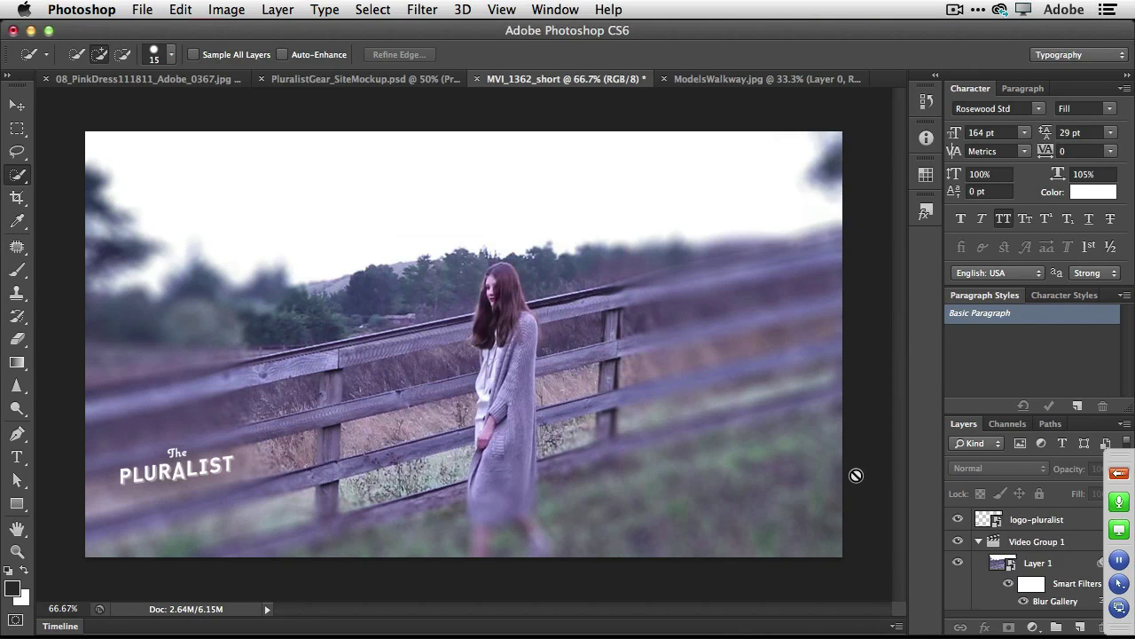
{"action": "key", "text": "super+Tab"}
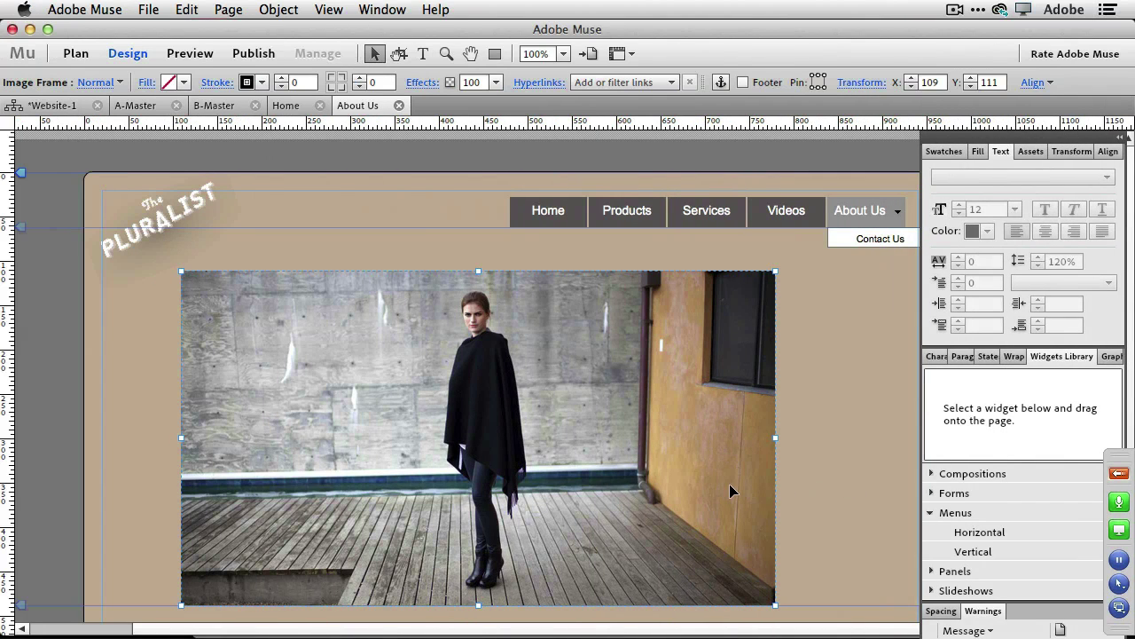
Reopen the photo via Edit Original, toggle the Background copy visibility, then close and save it.
{"action": "right_click", "coordinate": [659, 496]}
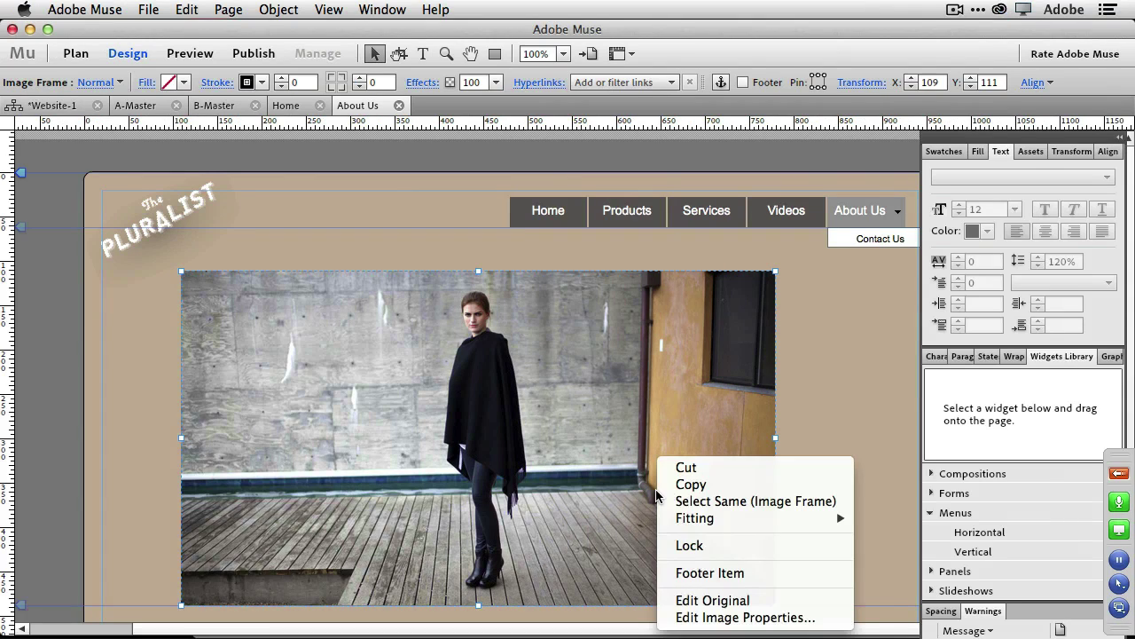
{"action": "left_click", "coordinate": [735, 601]}
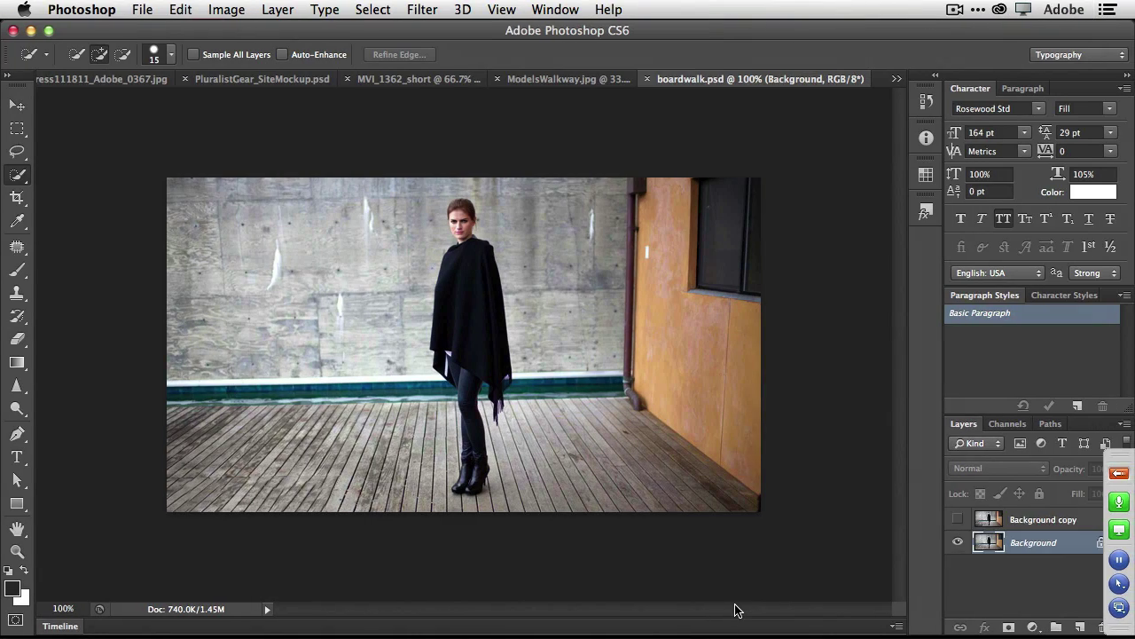
{"action": "left_click", "coordinate": [957, 519]}
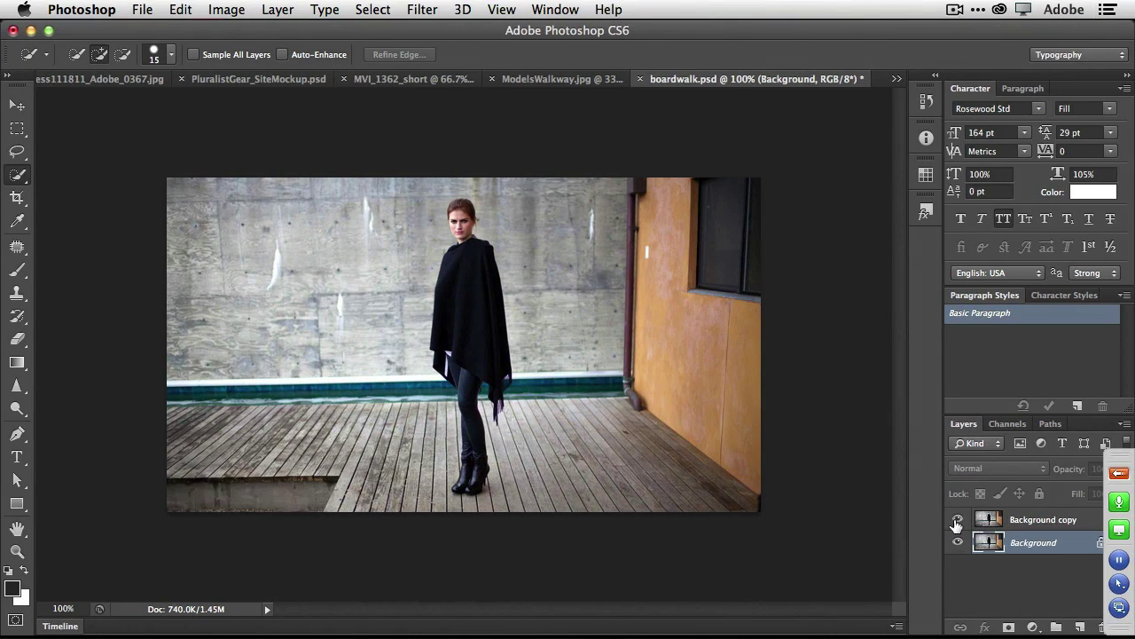
{"action": "left_click", "coordinate": [957, 519]}
{"action": "key", "text": "super+w"}
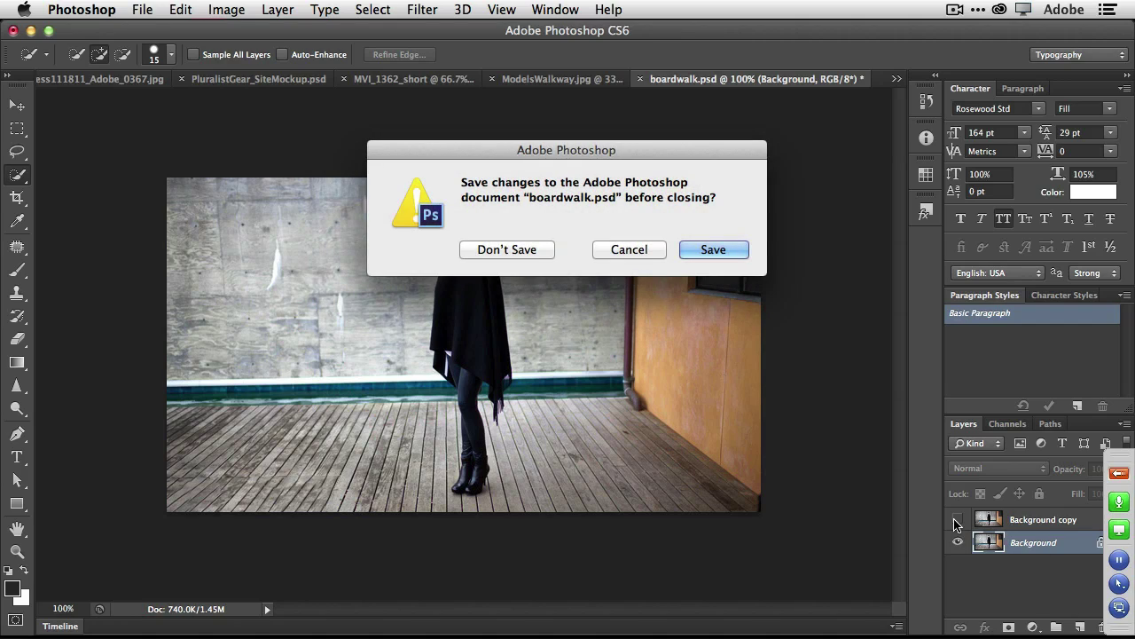
{"action": "left_click", "coordinate": [716, 252]}
{"action": "key", "text": "super+Tab"}
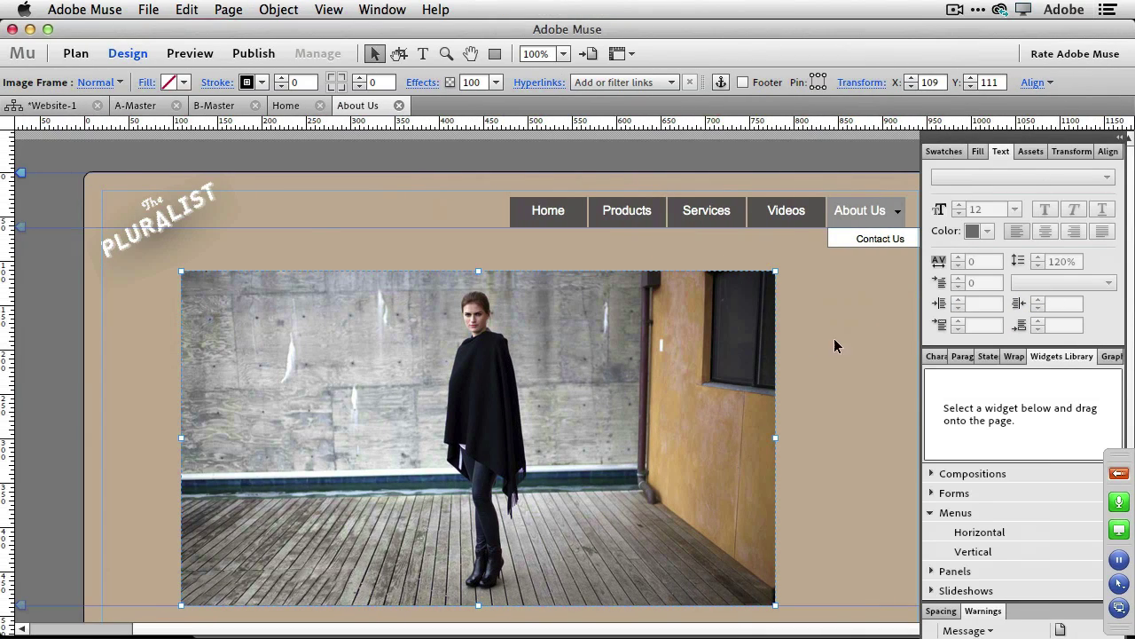
{"action": "left_click", "coordinate": [846, 344]}
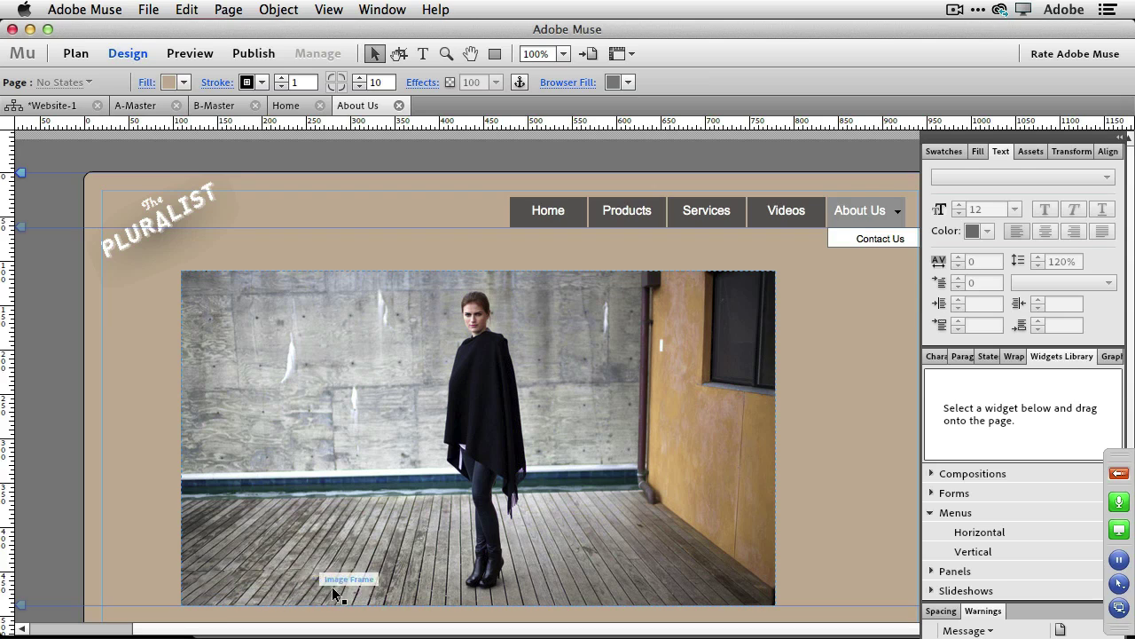
Through Edit Original, show the Background copy layer, save boardwalk.psd, and check Muse.
{"action": "right_click", "coordinate": [410, 529]}
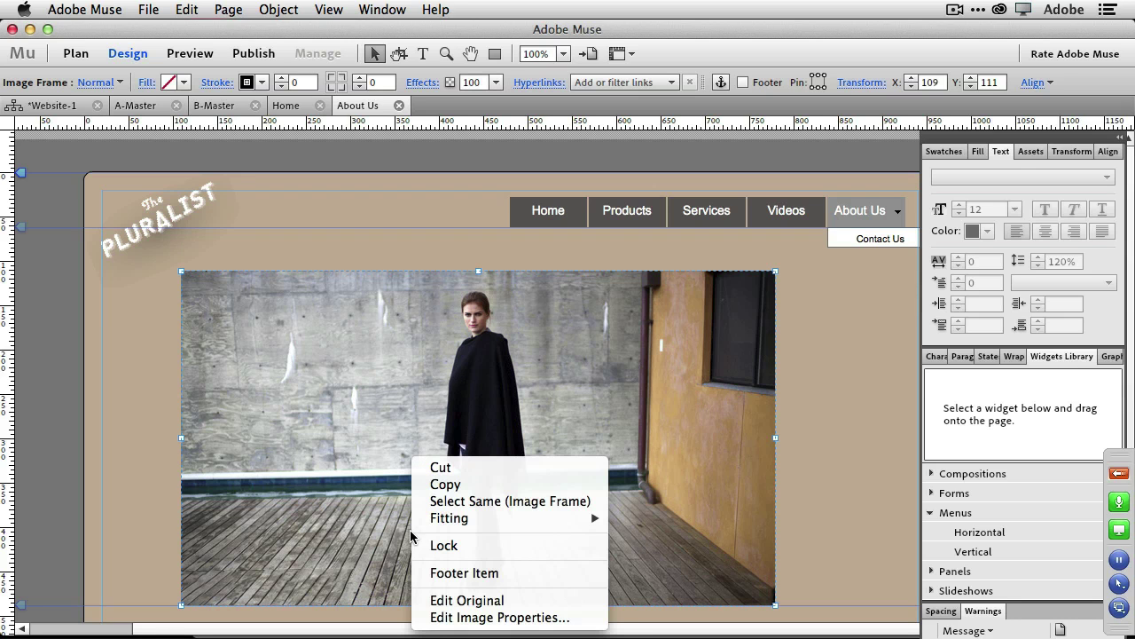
{"action": "left_click", "coordinate": [469, 601]}
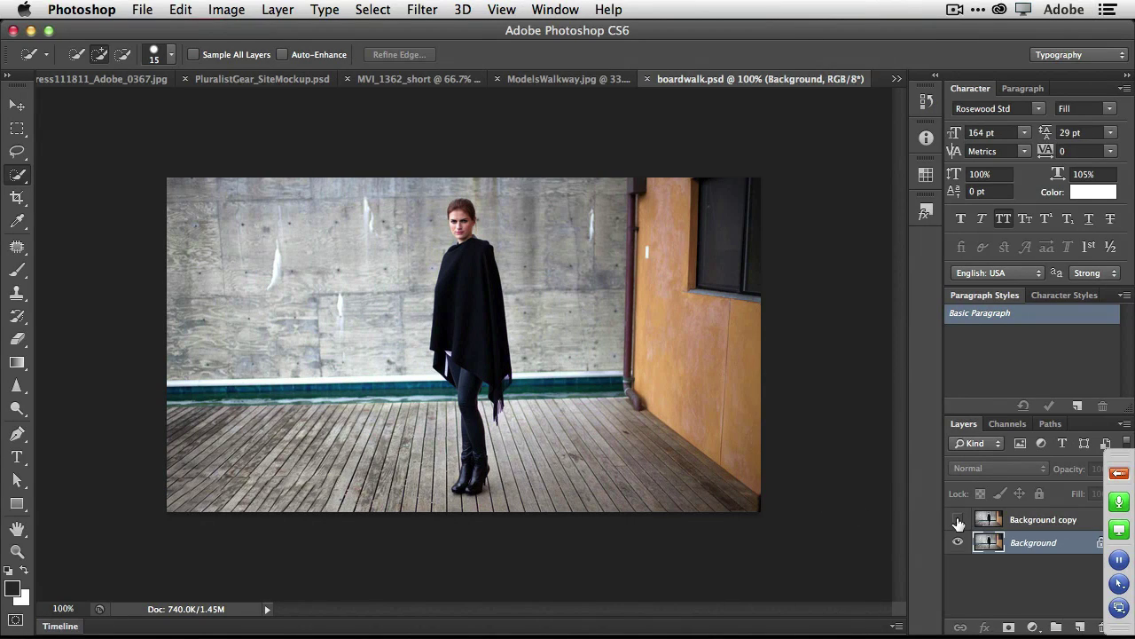
{"action": "left_click", "coordinate": [958, 521]}
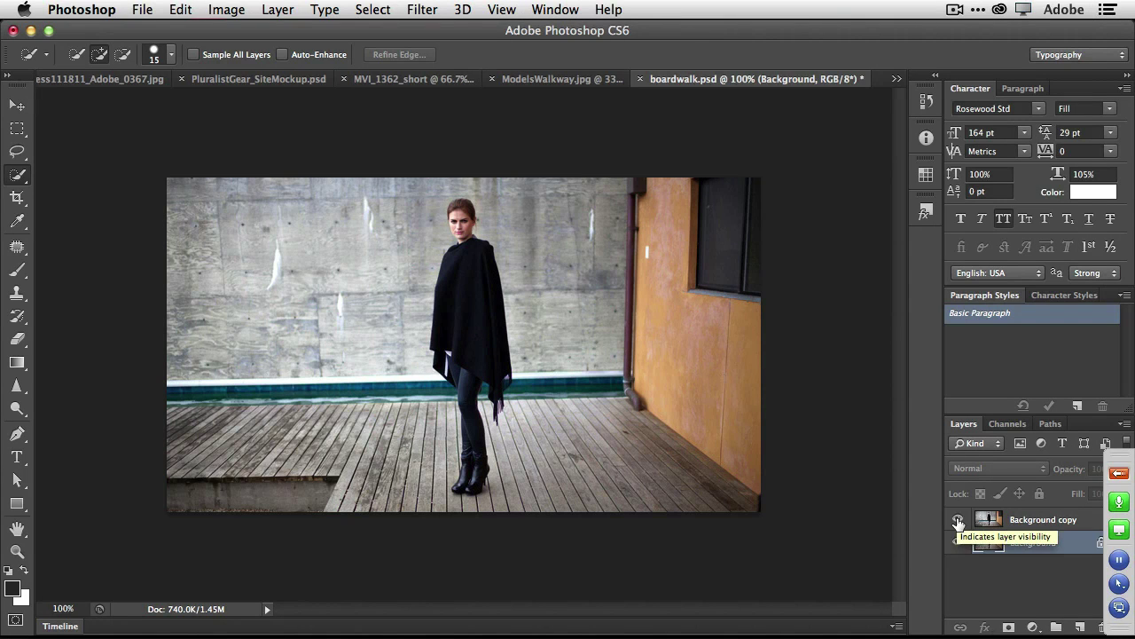
{"action": "key", "text": "super+s"}
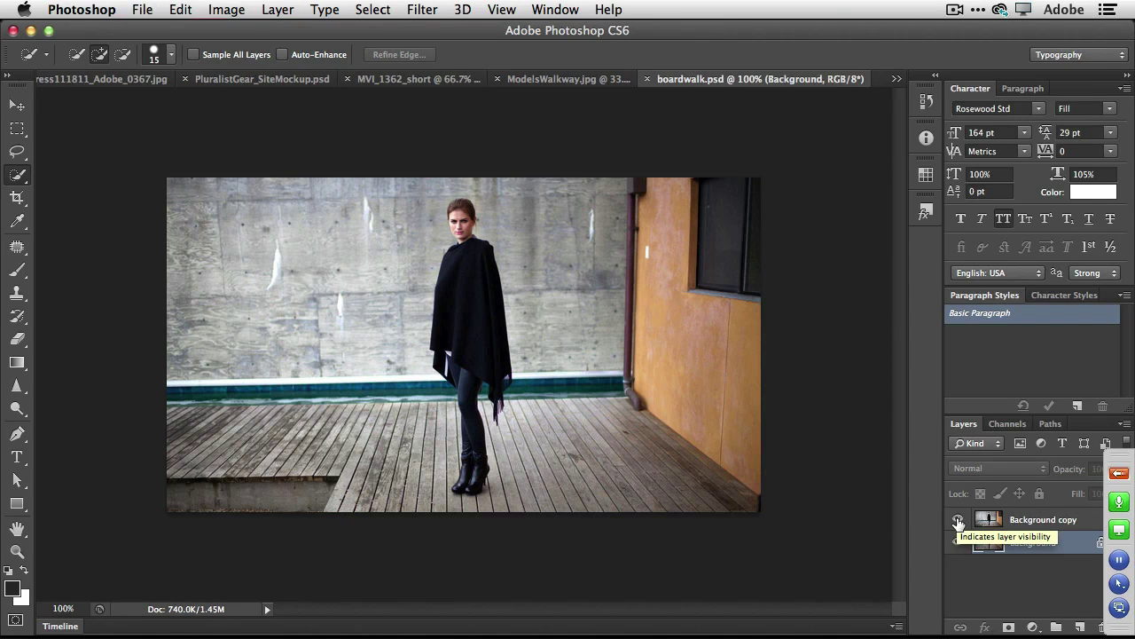
{"action": "key", "text": "super+Tab"}
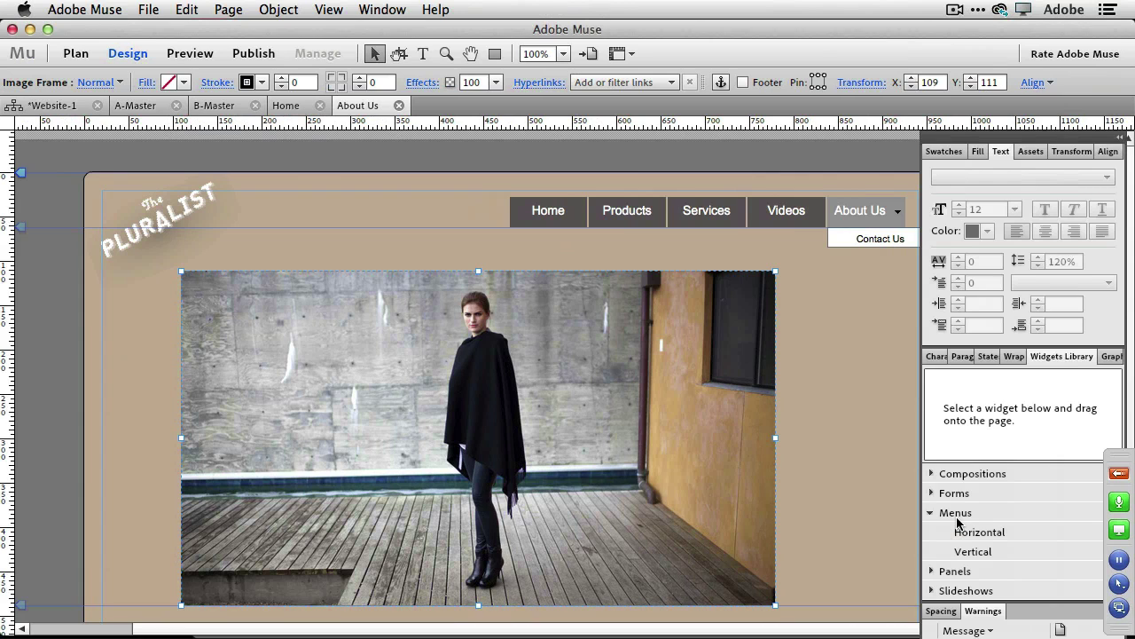
Hide the Background copy layer again so Muse shows the photo without the concrete step.
{"action": "right_click", "coordinate": [397, 544]}
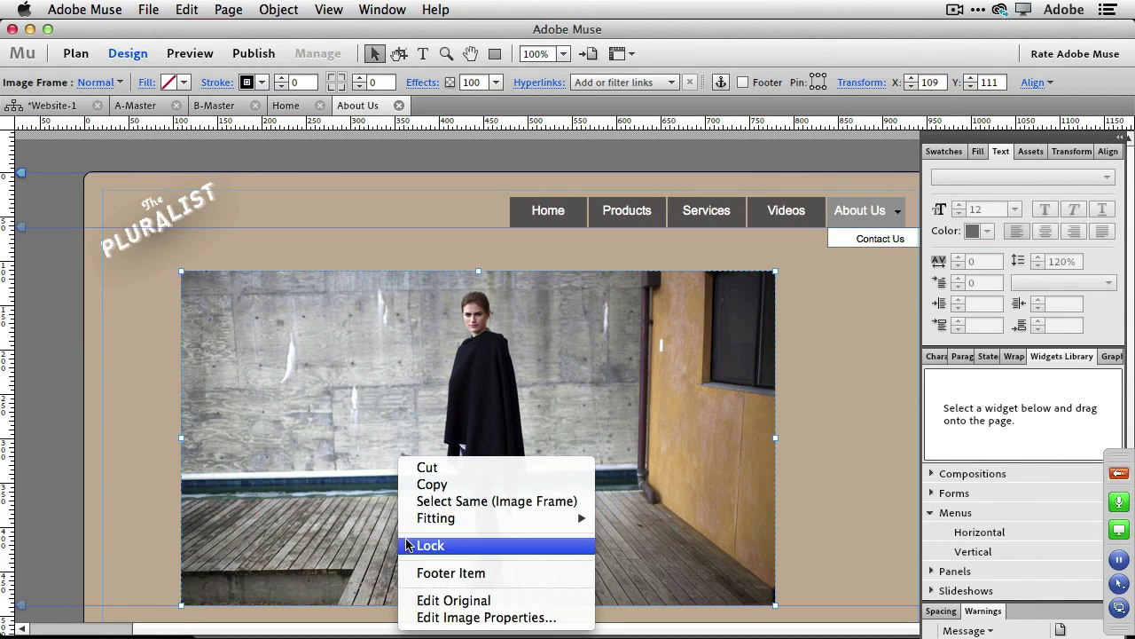
{"action": "left_click", "coordinate": [468, 601]}
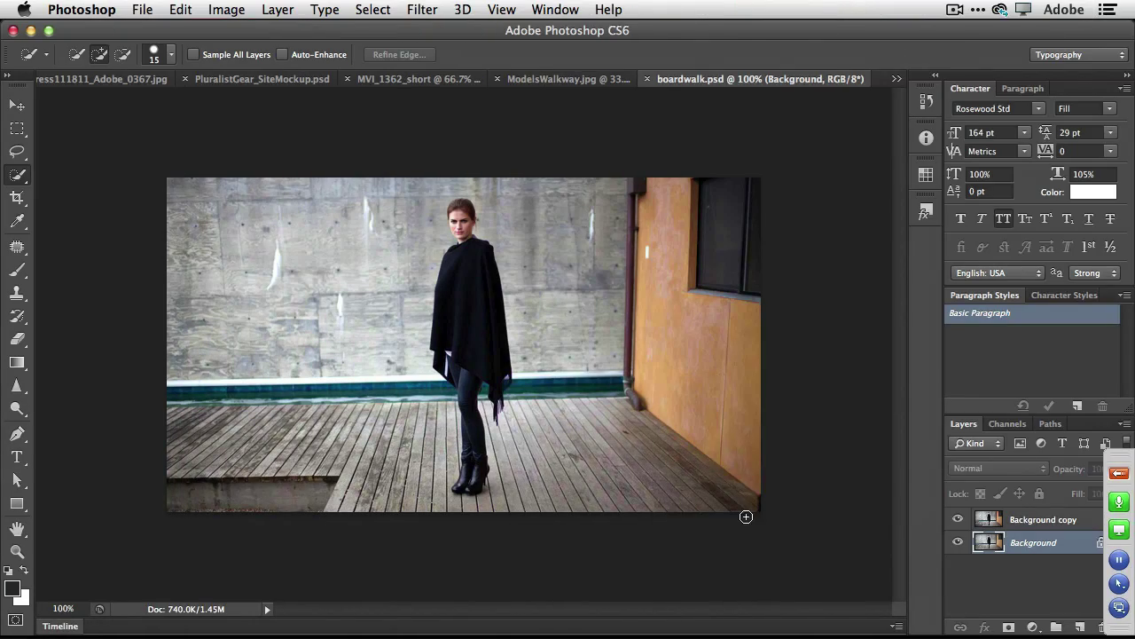
{"action": "left_click", "coordinate": [957, 519]}
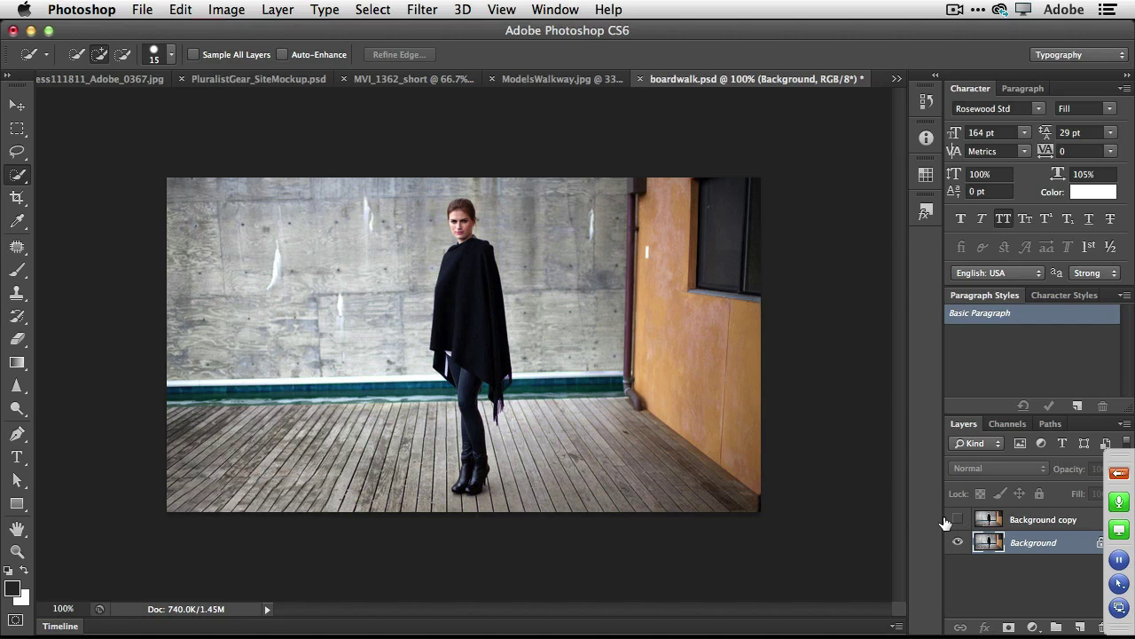
{"action": "key", "text": "ctrl+Left"}
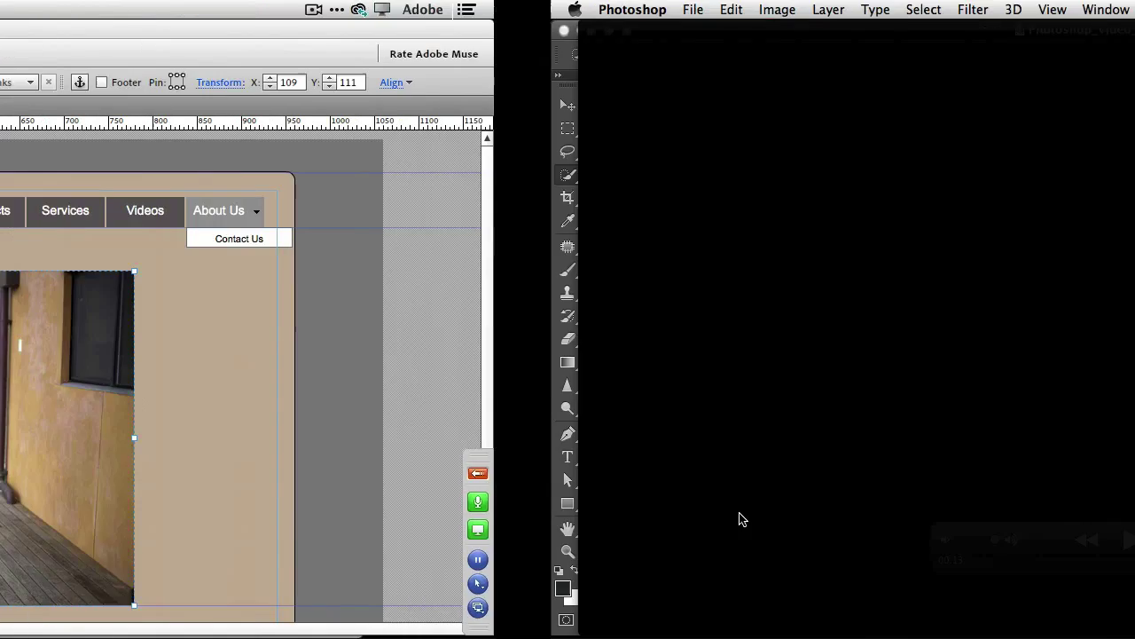
{"action": "left_click", "coordinate": [817, 479]}
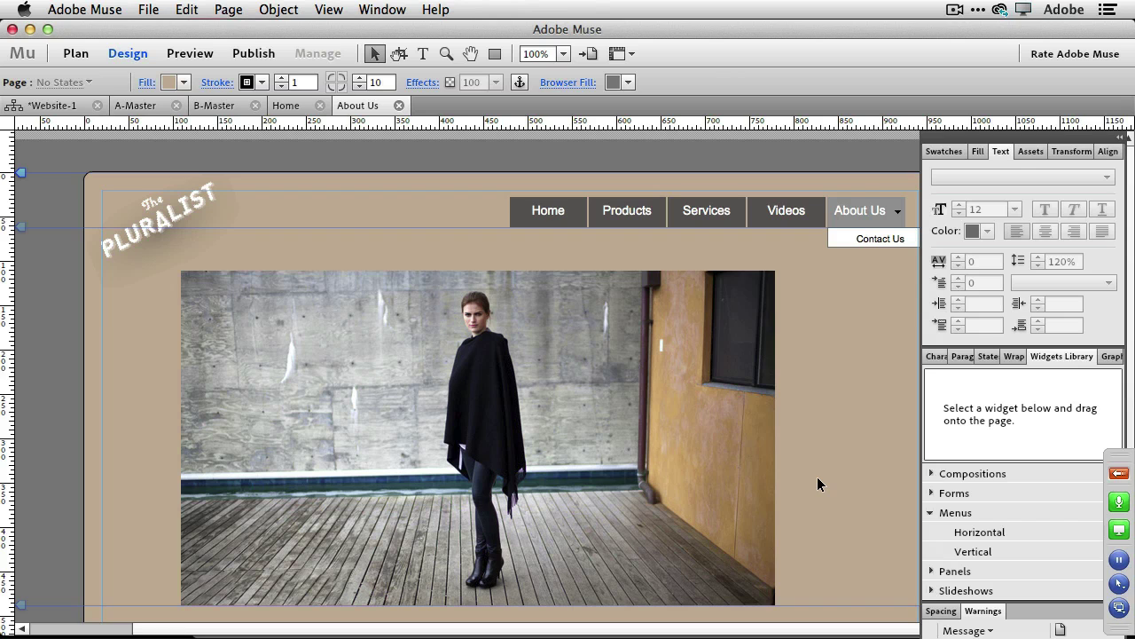
From the Plan view site map, open the Videos page and start a text frame below the logo.
{"action": "left_click", "coordinate": [50, 109]}
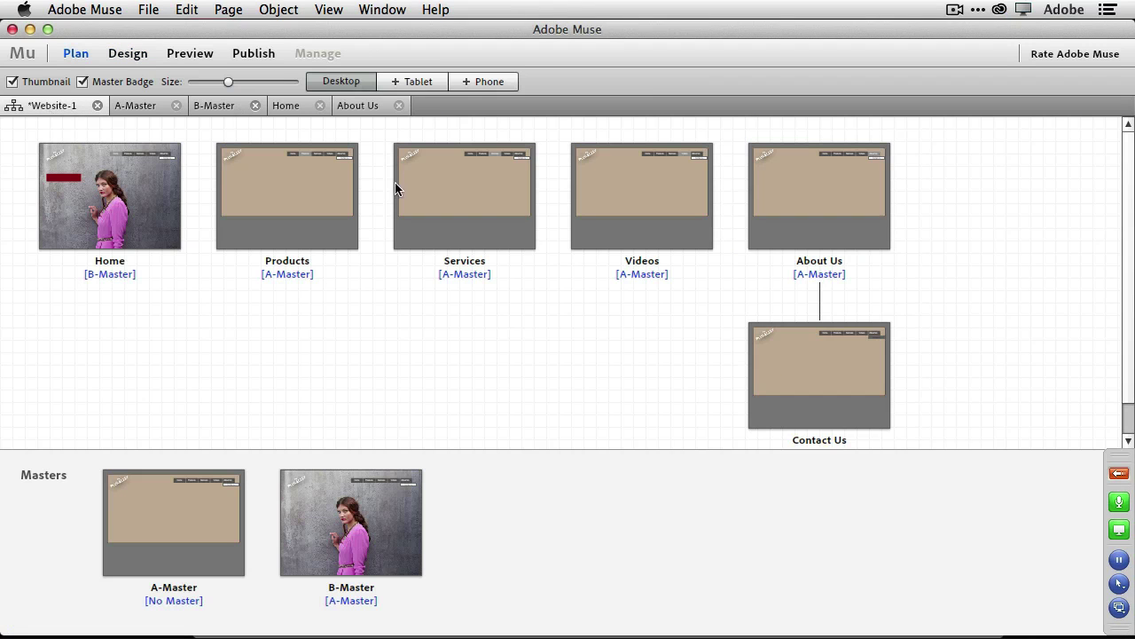
{"action": "double_click", "coordinate": [656, 209]}
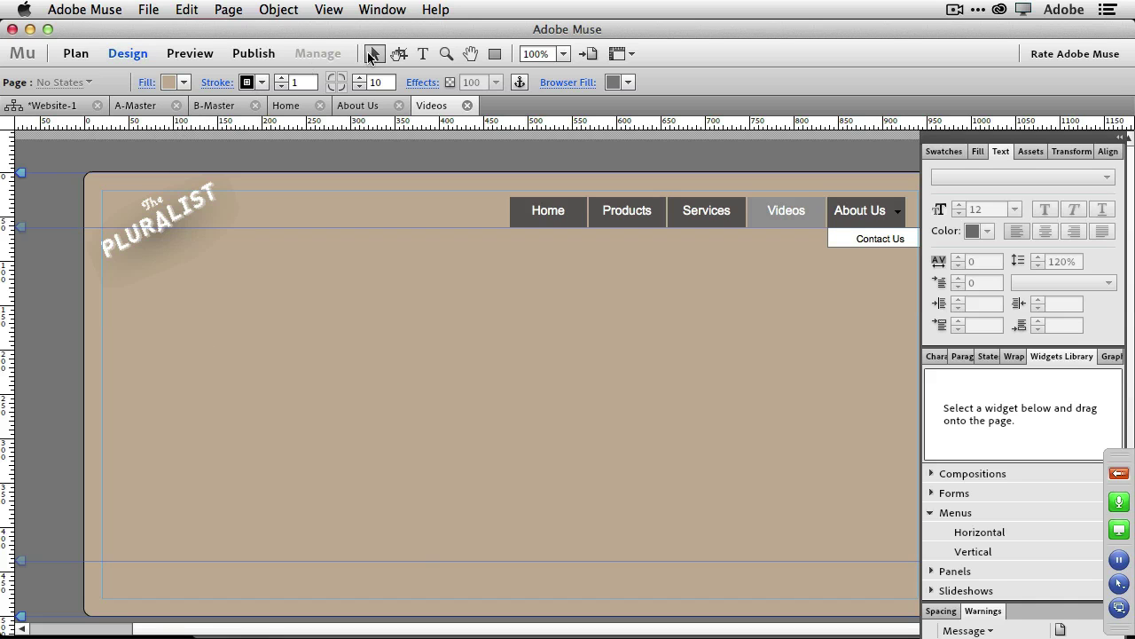
{"action": "left_click", "coordinate": [424, 54]}
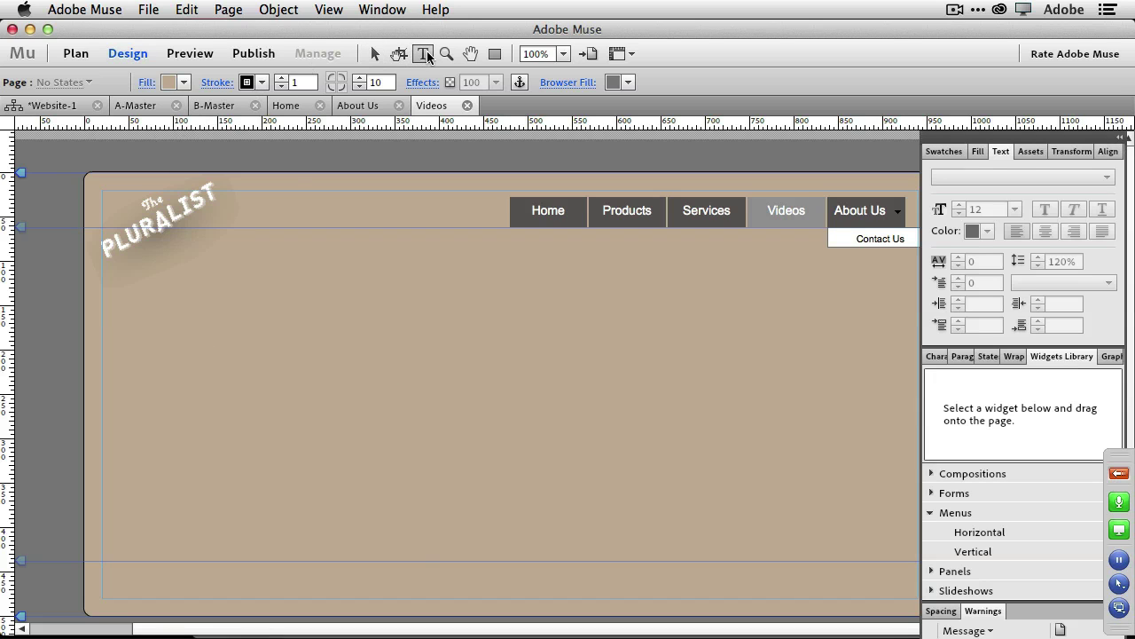
{"action": "left_click", "coordinate": [214, 266]}
Draw a text frame below the logo on the Videos page, type 'Watch our Videos', and select it.
{"action": "key", "text": "Escape"}
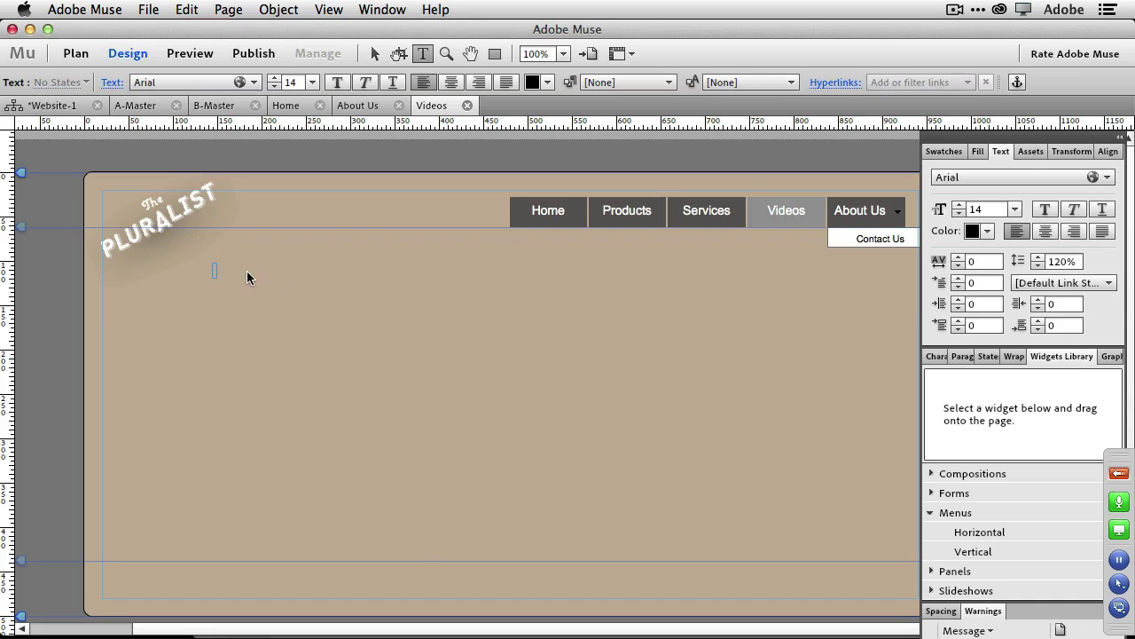
{"action": "left_click", "coordinate": [280, 278]}
{"action": "left_click_drag", "start_coordinate": [225, 307], "coordinate": [441, 255]}
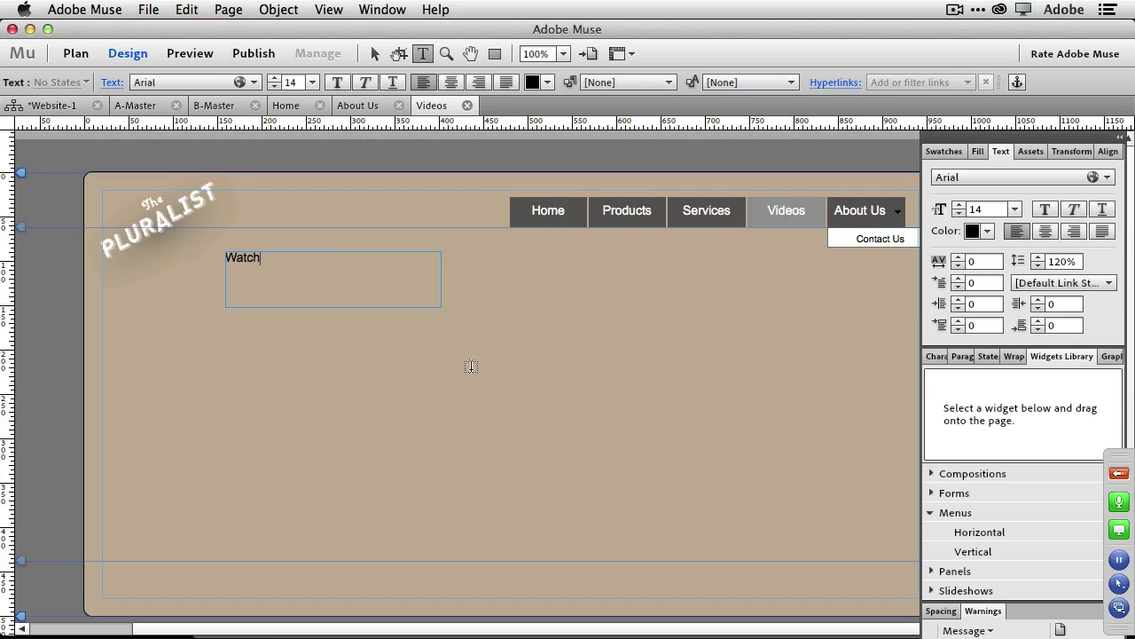
{"action": "type", "text": "Watch our Videos"}
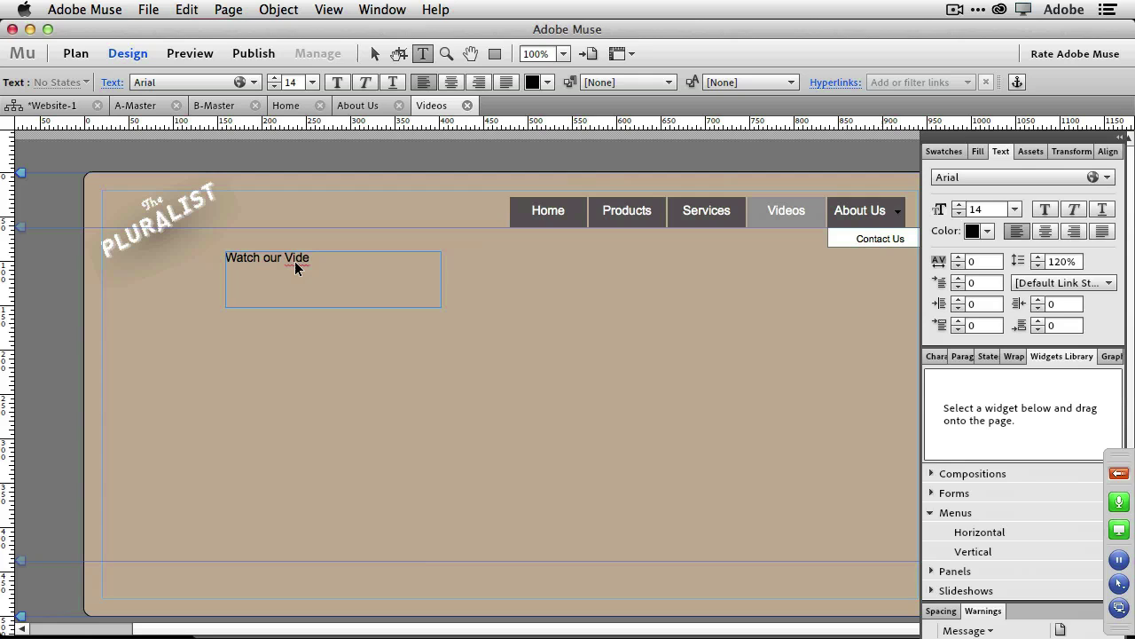
{"action": "type", "text": "os"}
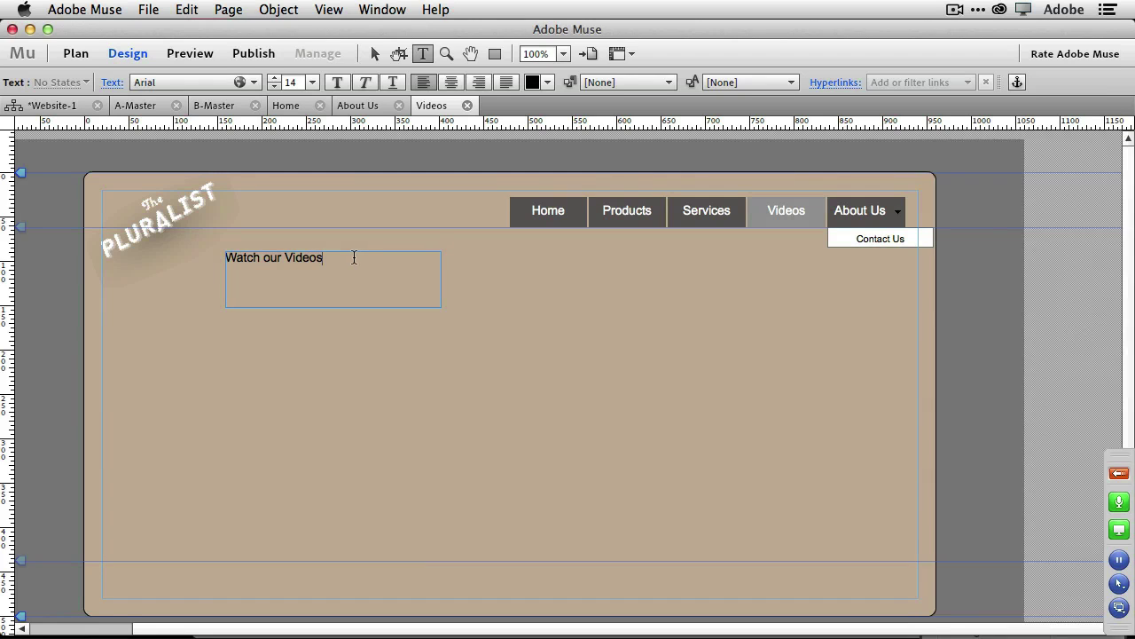
{"action": "left_click_drag", "start_coordinate": [353, 258], "coordinate": [168, 248]}
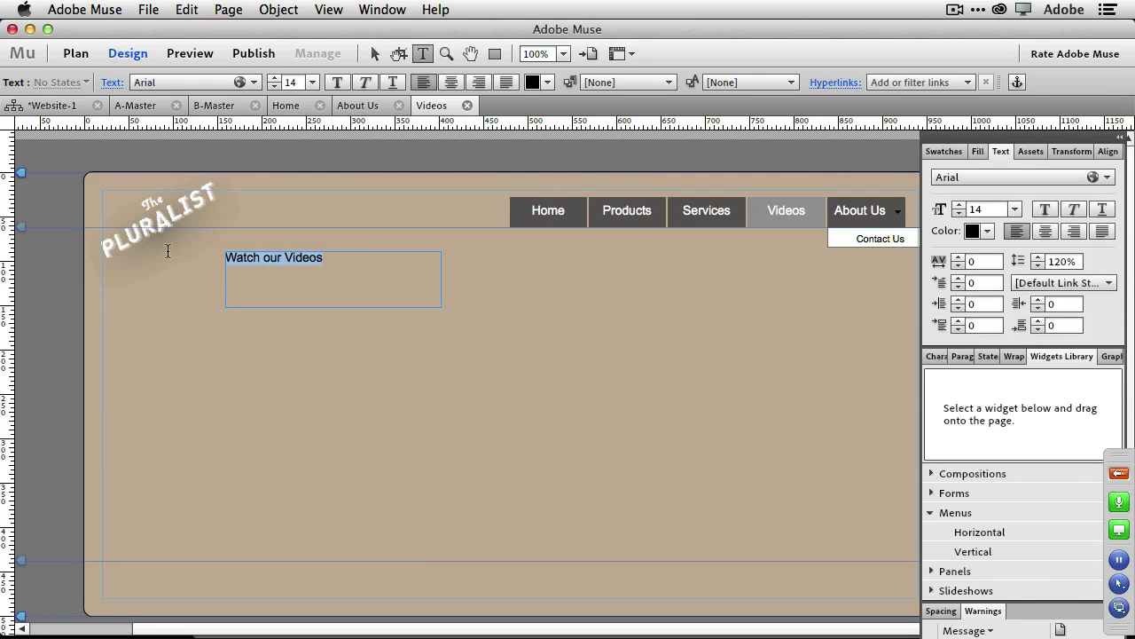
Add the Alex Brush web font to the font list.
{"action": "left_click", "coordinate": [216, 82]}
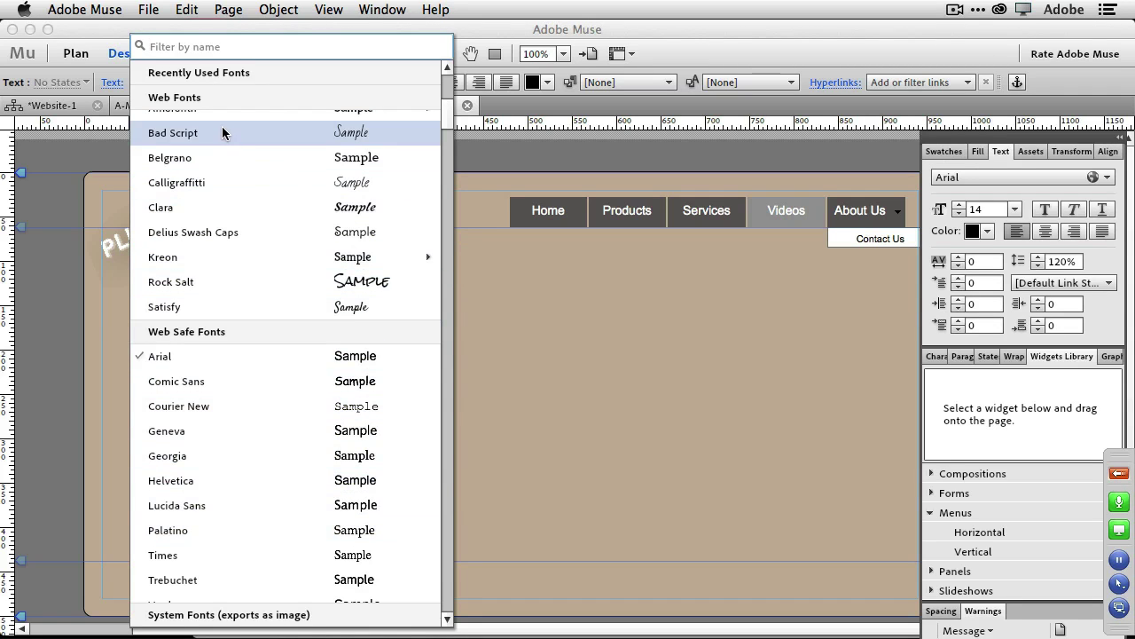
{"action": "scroll", "coordinate": [238, 448], "scroll_direction": "down", "scroll_amount": 10}
{"action": "scroll", "coordinate": [239, 445], "scroll_direction": "down", "scroll_amount": 3}
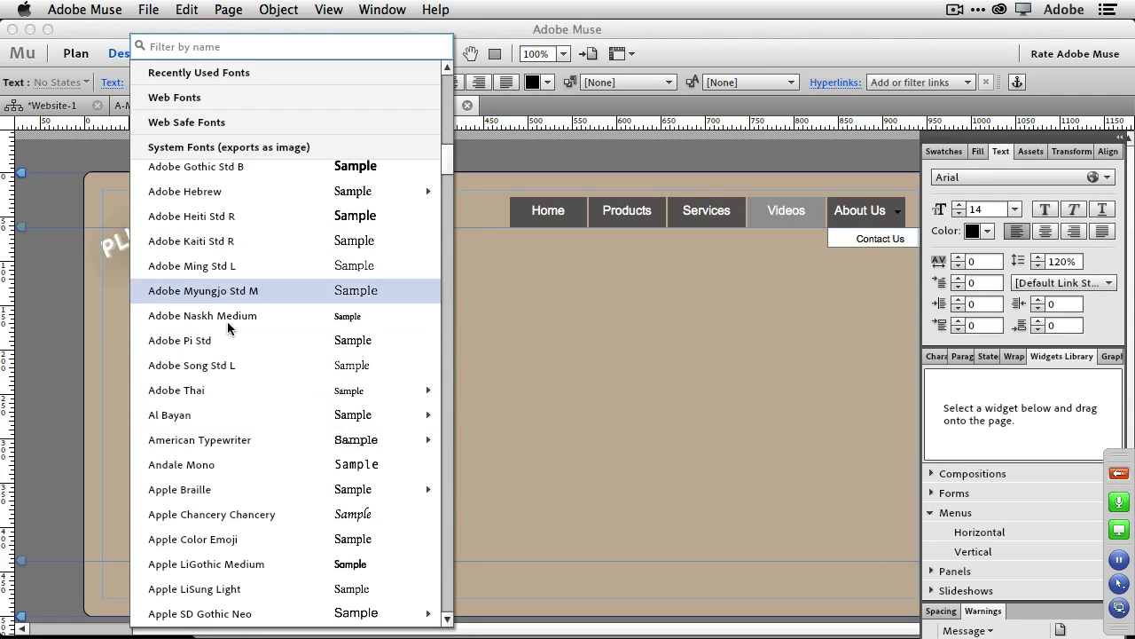
{"action": "scroll", "coordinate": [235, 578], "scroll_direction": "up", "scroll_amount": 15}
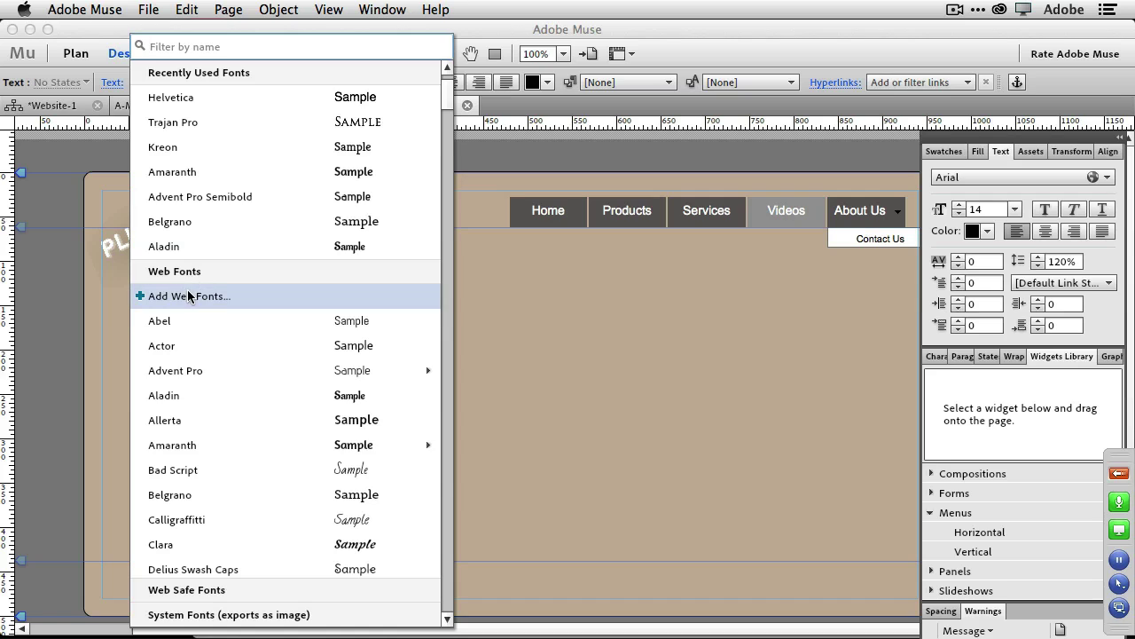
{"action": "left_click", "coordinate": [188, 294]}
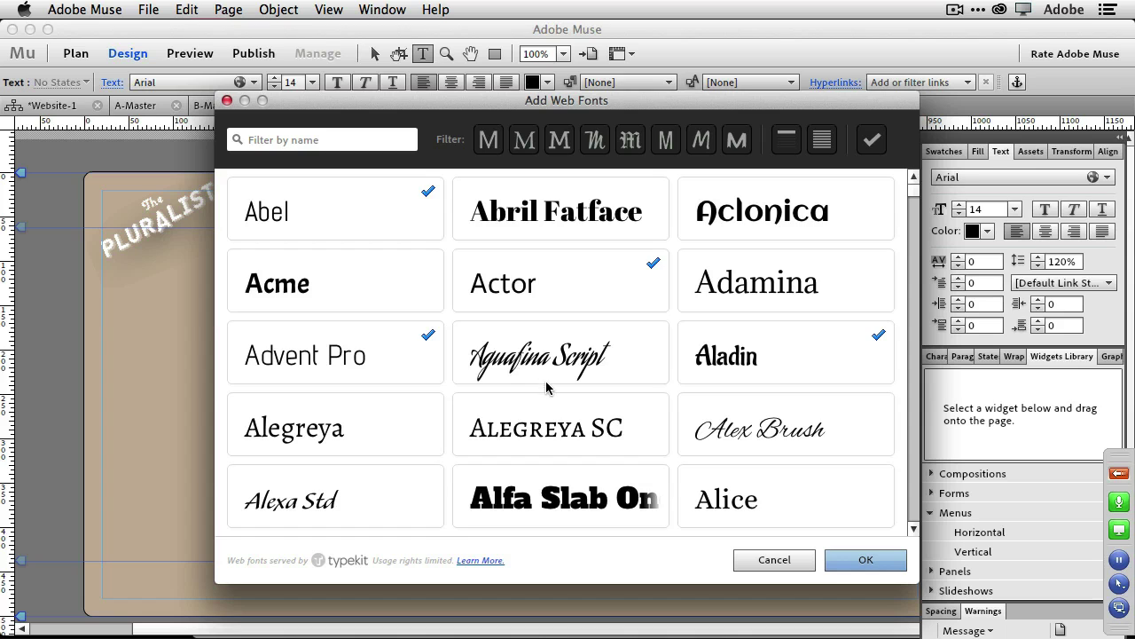
{"action": "left_click", "coordinate": [738, 432]}
{"action": "left_click", "coordinate": [874, 564]}
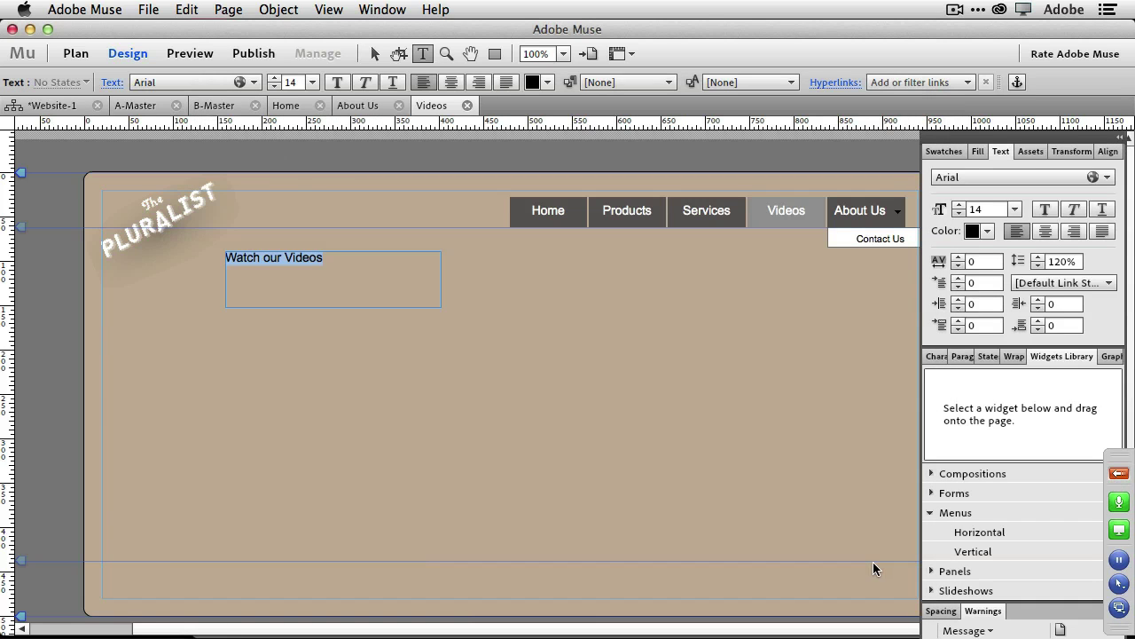
Set the 'Watch our Videos' heading to Alex Brush at 38 pt.
{"action": "left_click", "coordinate": [170, 82]}
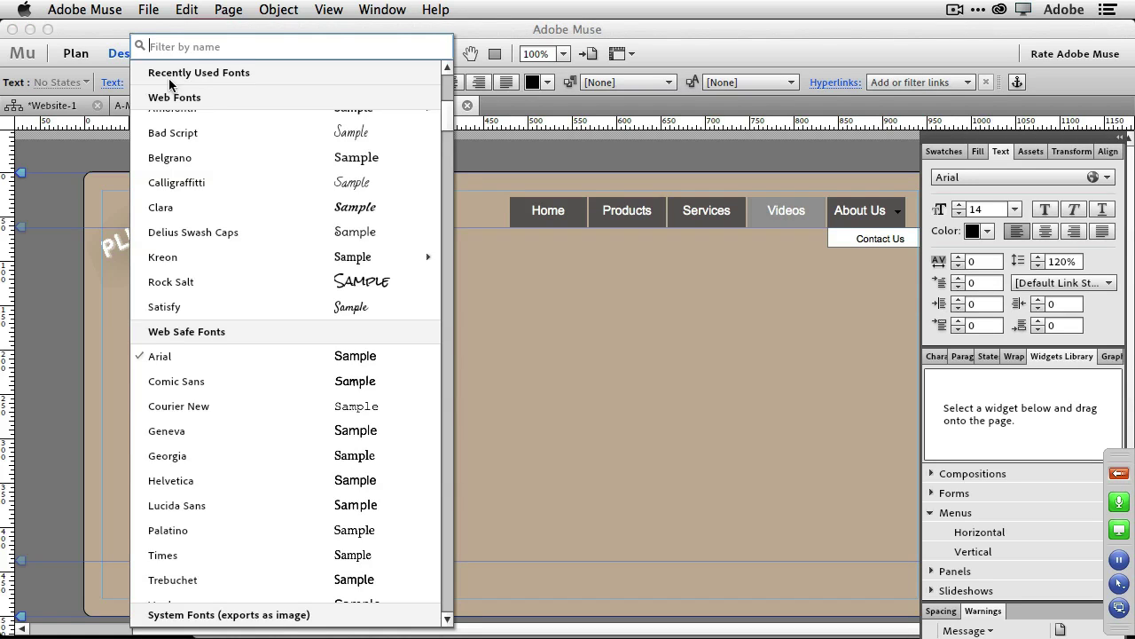
{"action": "scroll", "coordinate": [186, 164], "scroll_direction": "up", "scroll_amount": 5}
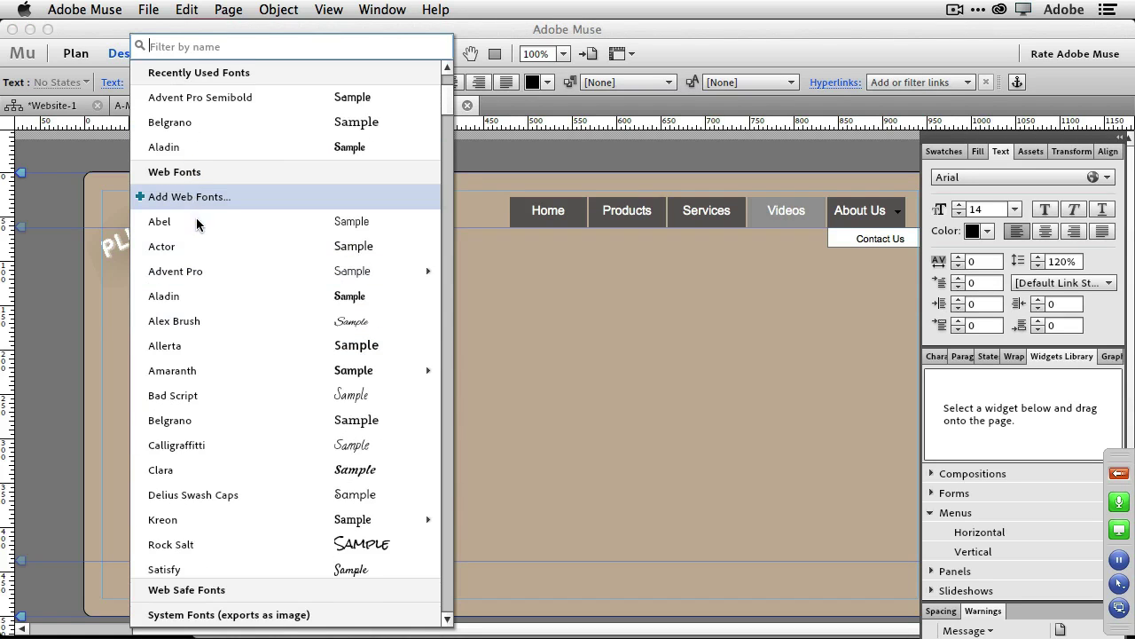
{"action": "left_click", "coordinate": [210, 321]}
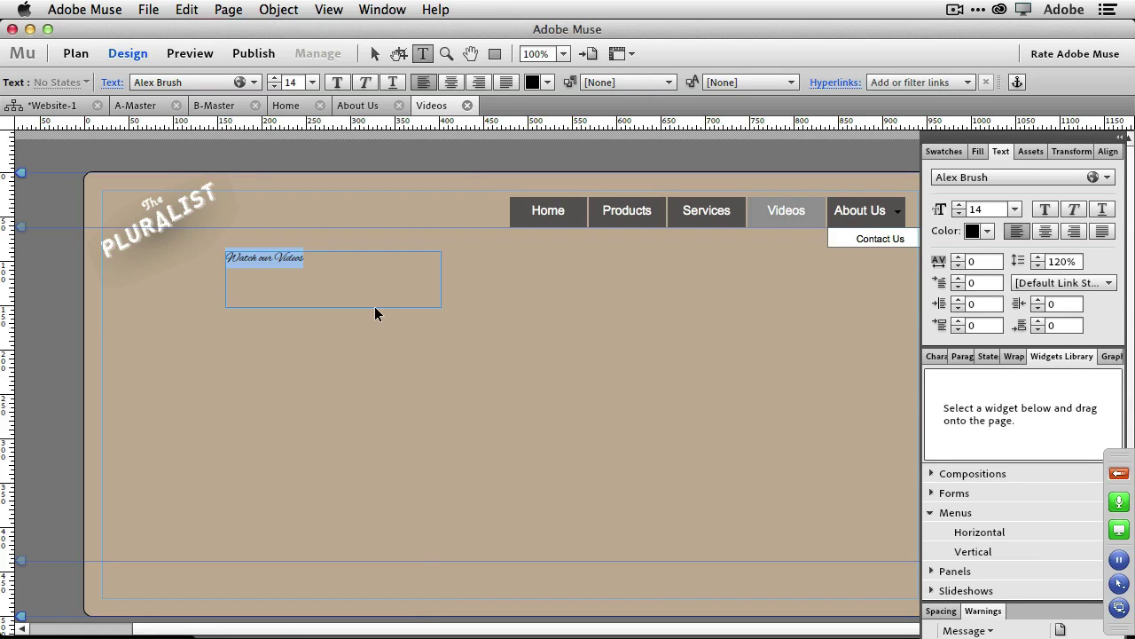
{"action": "key", "text": "super+shift+period"}
{"action": "key", "text": "super+shift+period"}
{"action": "key", "text": "super+shift+period"}
{"action": "key", "text": "super+shift+period"}
{"action": "key", "text": "super+shift+period"}
{"action": "key", "text": "super+shift+period"}
{"action": "key", "text": "super+shift+period"}
{"action": "key", "text": "super+shift+period"}
{"action": "key", "text": "super+shift+period"}
{"action": "key", "text": "super+shift+period"}
{"action": "key", "text": "super+shift+period"}
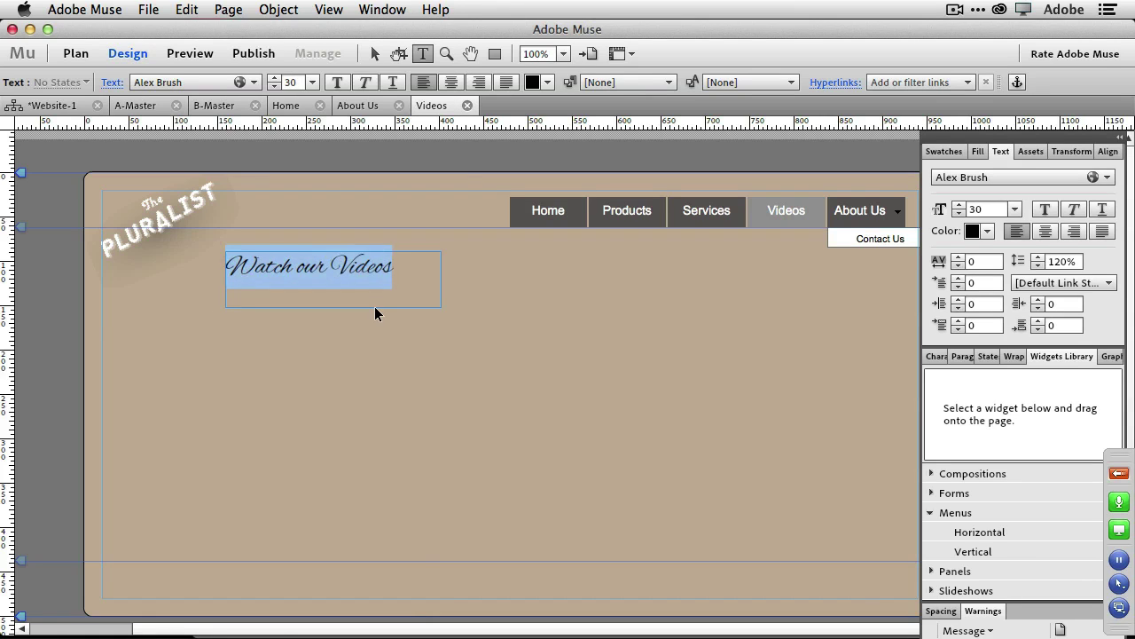
{"action": "key", "text": "super+shift+period"}
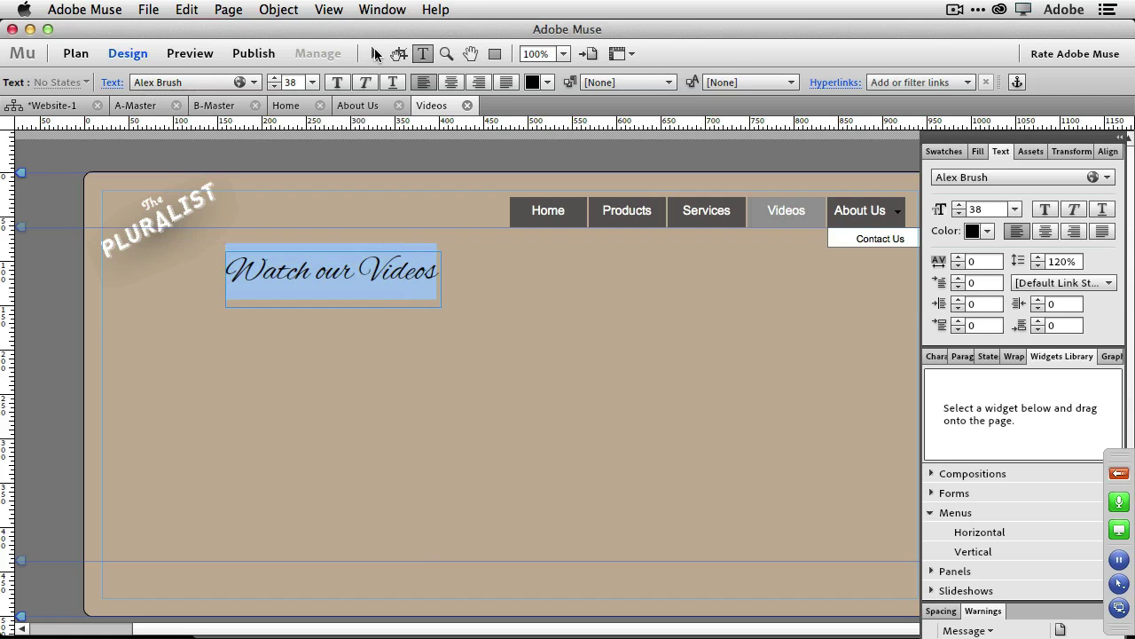
Move the heading frame left and down to X 44, Y 127.
{"action": "left_click", "coordinate": [373, 54]}
{"action": "left_click_drag", "start_coordinate": [380, 281], "coordinate": [278, 317]}
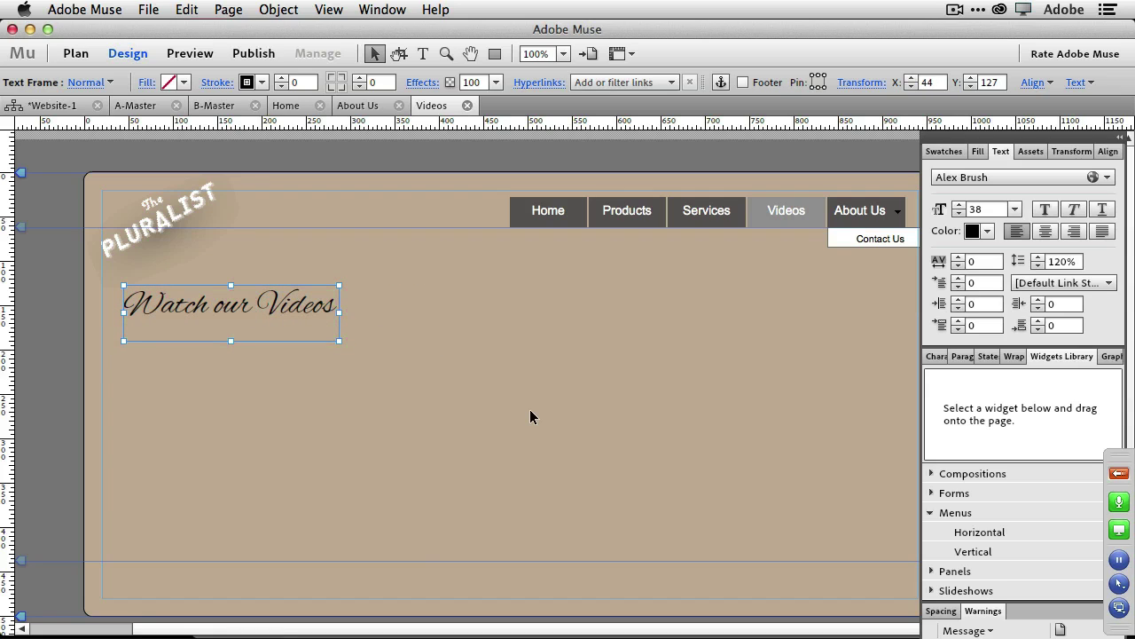
{"action": "left_click", "coordinate": [497, 378]}
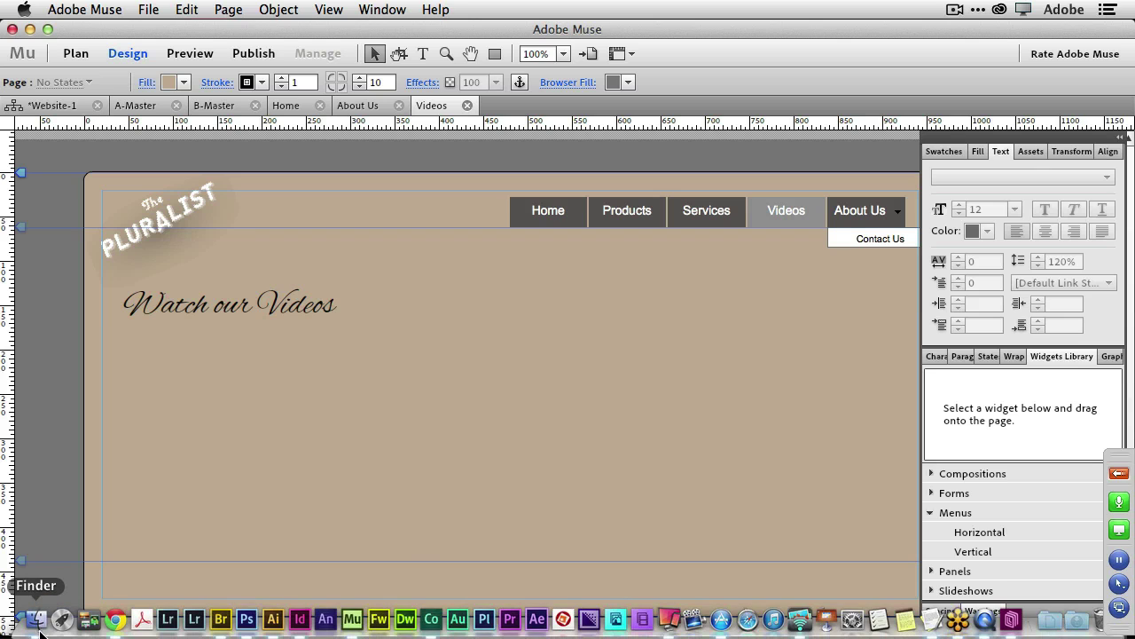
Open embed this.rtf in TextEdit from Finder's Assets to Place folder.
{"action": "left_click", "coordinate": [40, 632]}
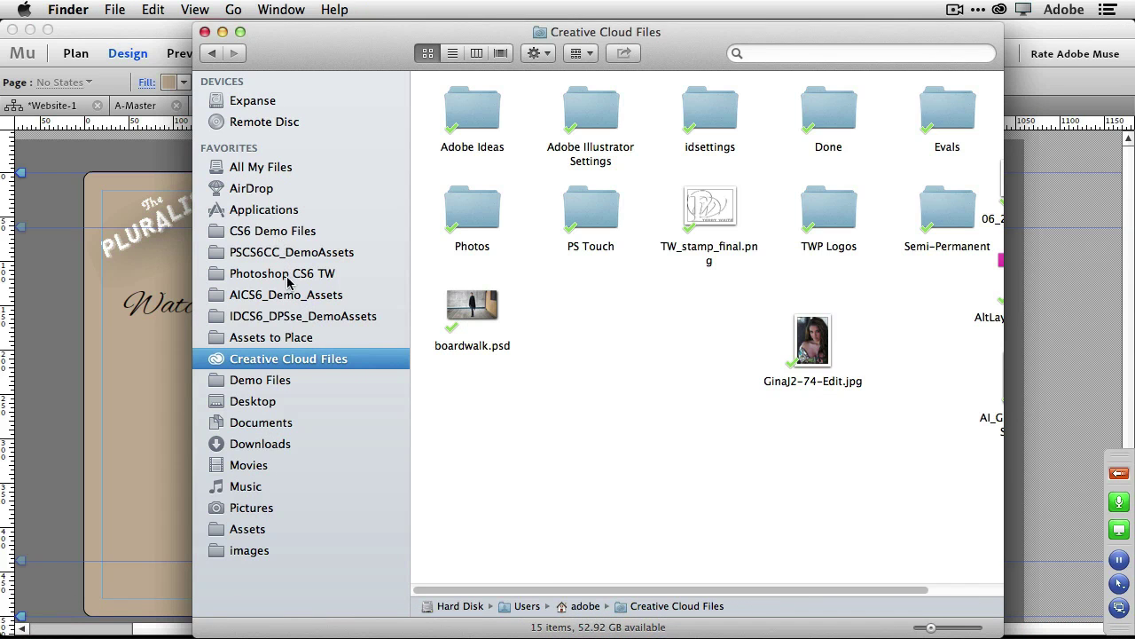
{"action": "left_click", "coordinate": [298, 339]}
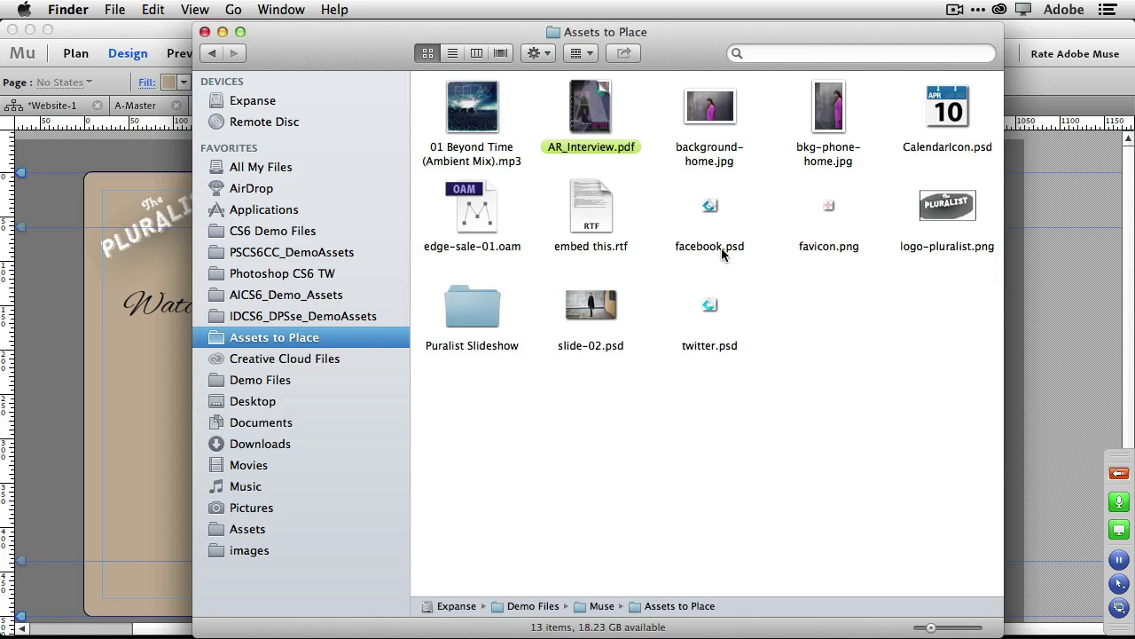
{"action": "double_click", "coordinate": [603, 209]}
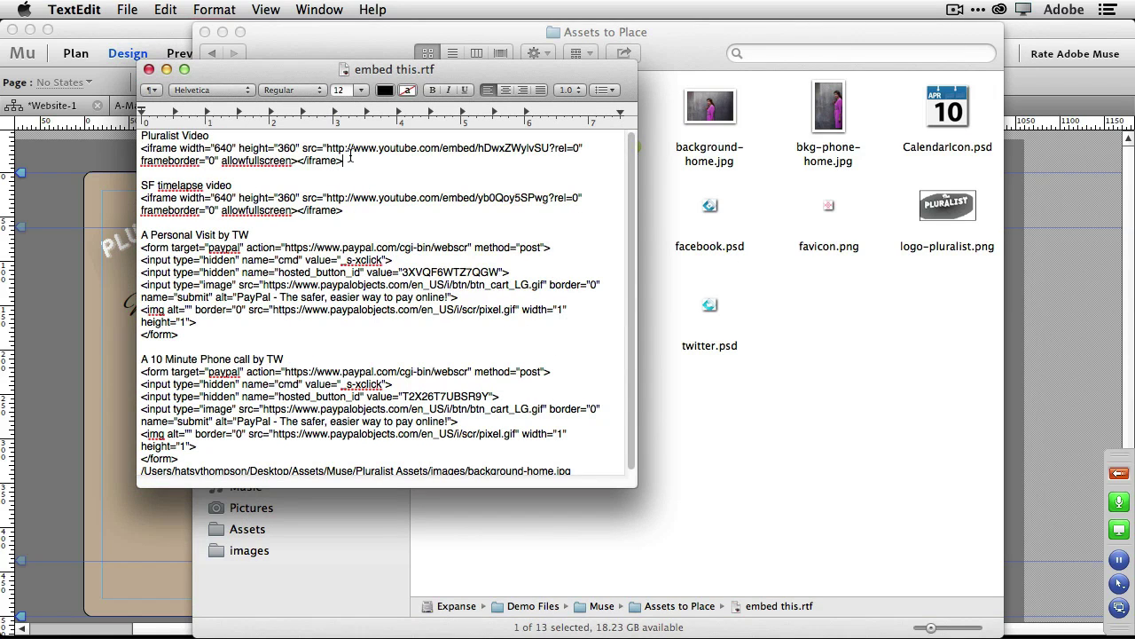
Select the Pluralist Video iframe embed line in TextEdit and go back to Muse's Videos page.
{"action": "left_click_drag", "start_coordinate": [351, 158], "coordinate": [138, 148]}
{"action": "key", "text": "super+c"}
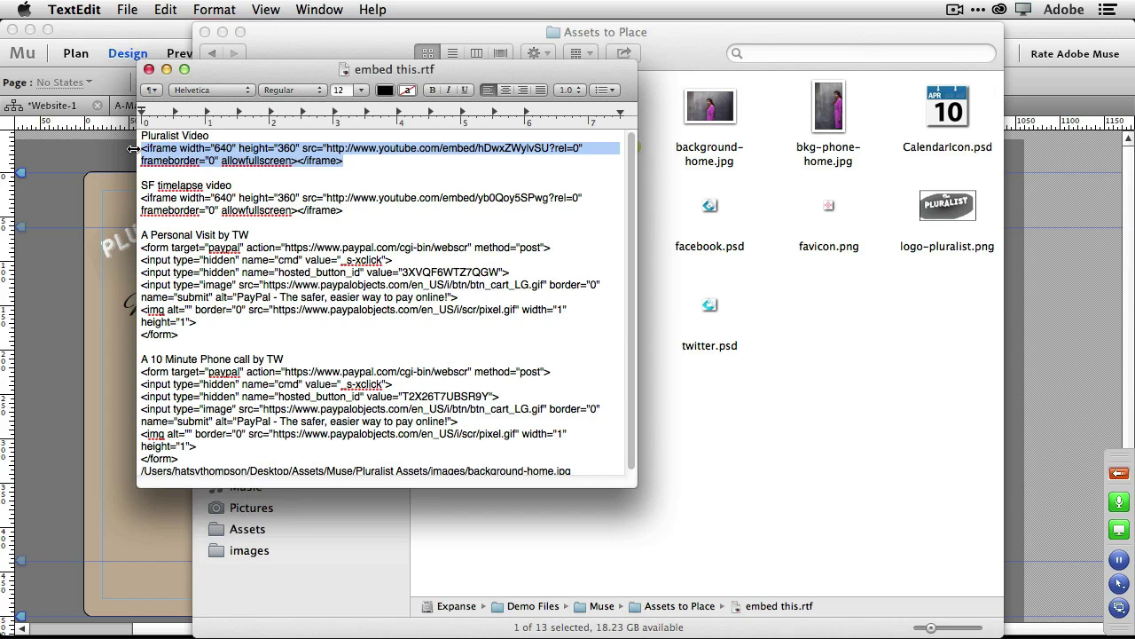
{"action": "left_click", "coordinate": [114, 284]}
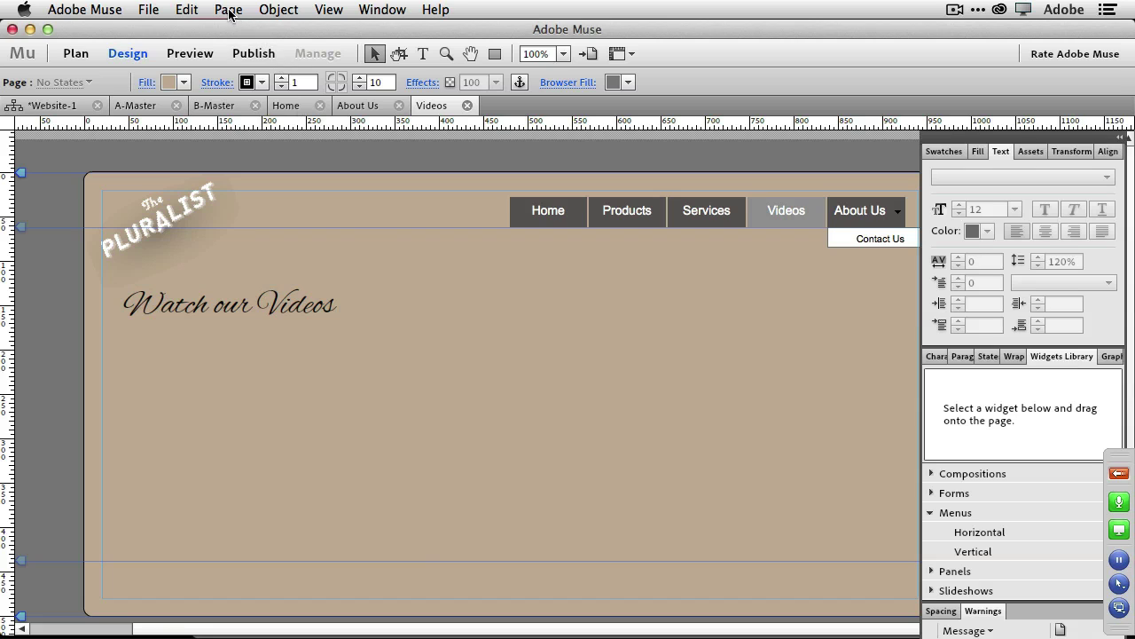
Insert the pasted YouTube iframe embed code as an HTML item via Object > Insert HTML.
{"action": "left_click", "coordinate": [283, 10]}
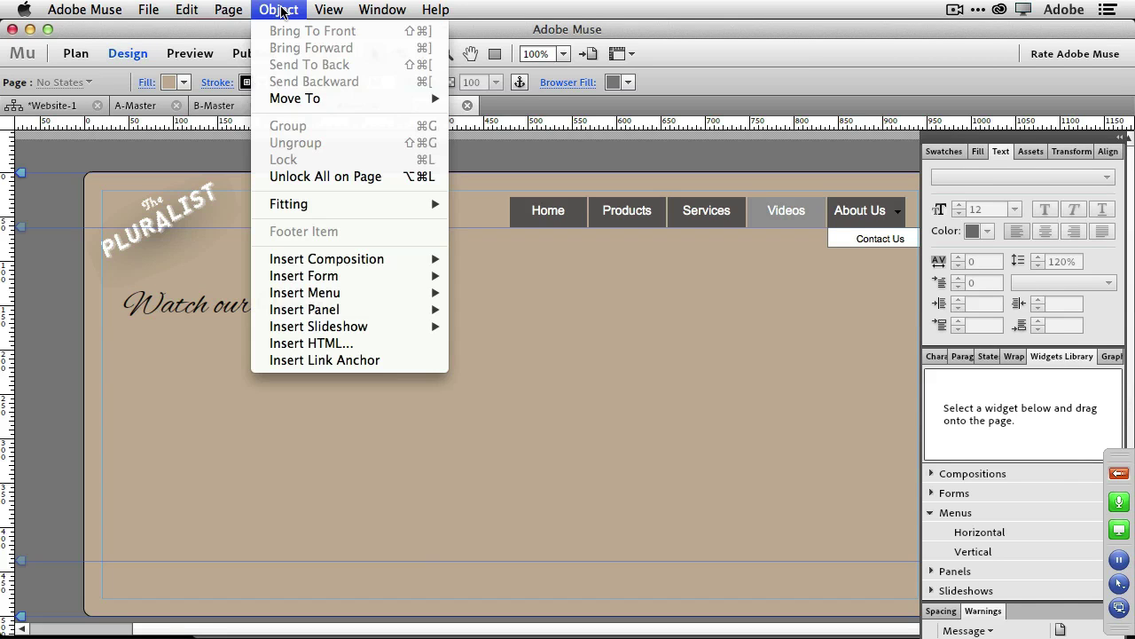
{"action": "left_click", "coordinate": [353, 344]}
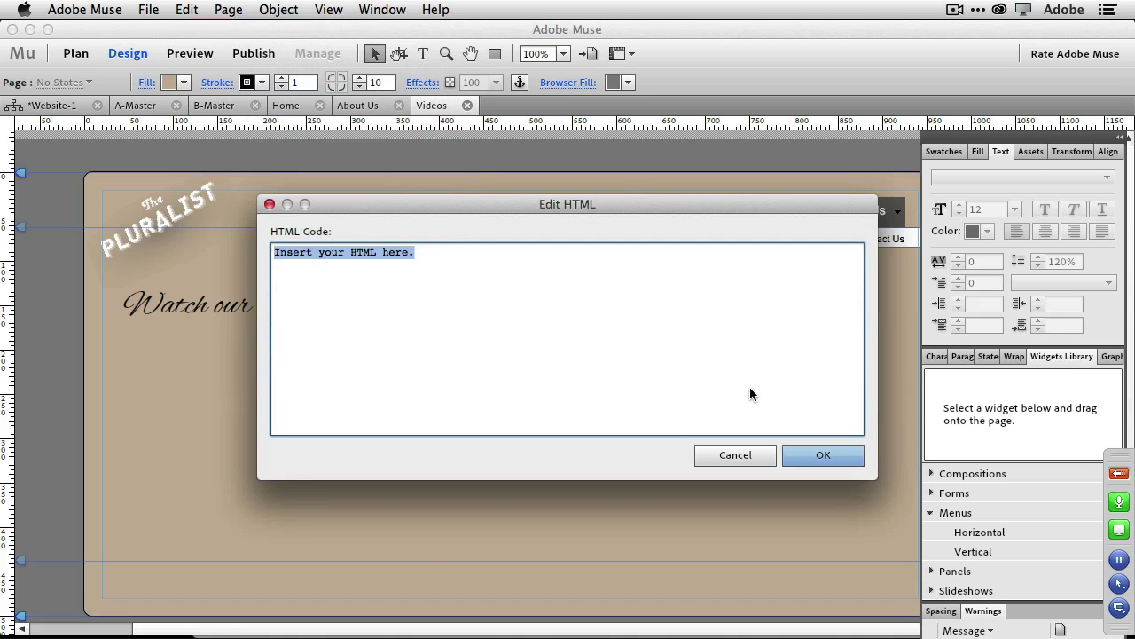
{"action": "key", "text": "super+v"}
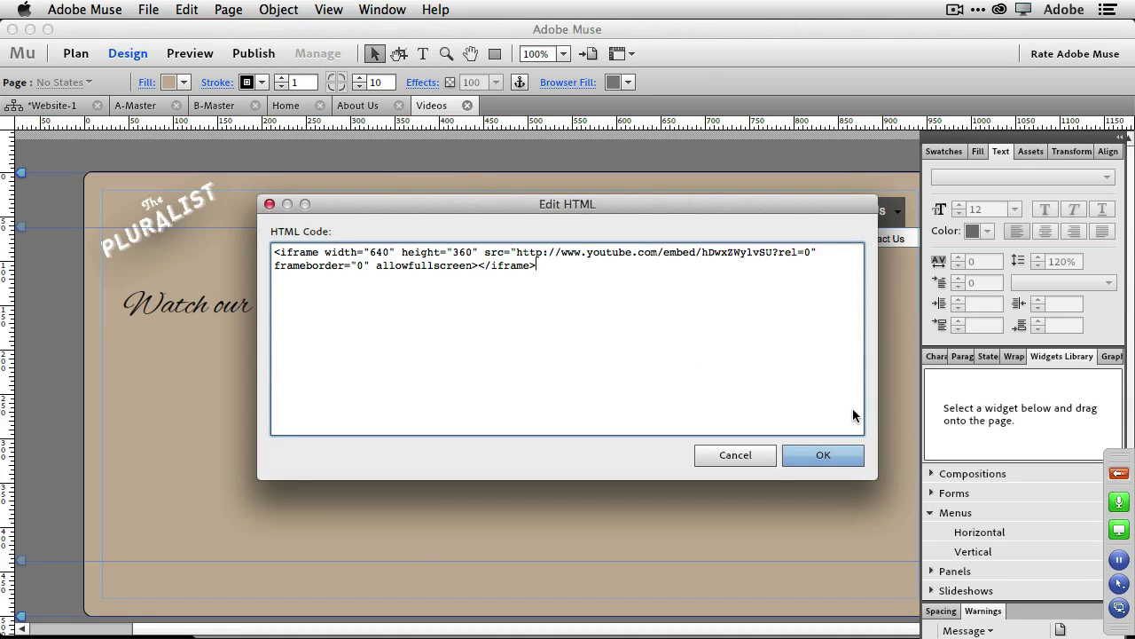
{"action": "left_click", "coordinate": [842, 455]}
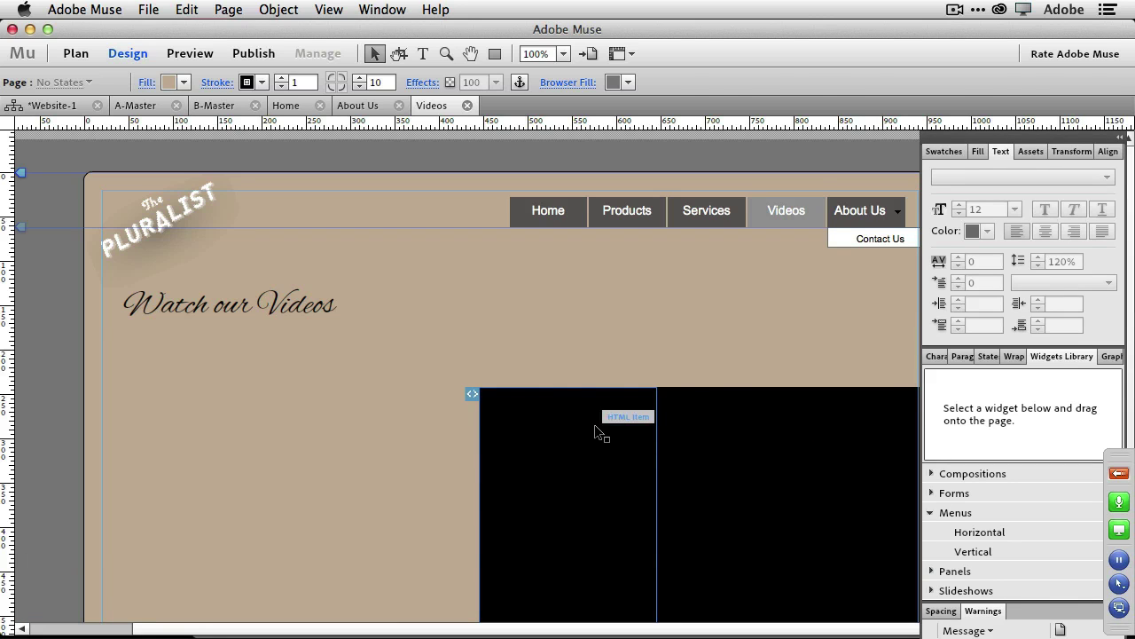
Position the heading beside the logo and the video at X 103, Y 119 beneath it.
{"action": "left_click_drag", "start_coordinate": [596, 429], "coordinate": [466, 316]}
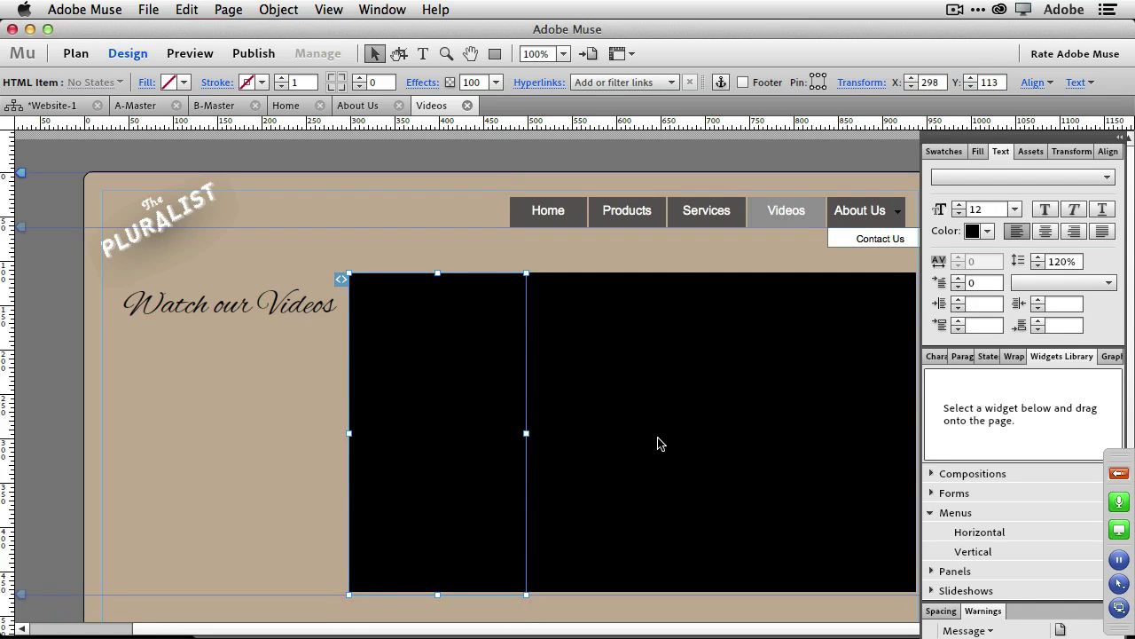
{"action": "left_click_drag", "start_coordinate": [286, 313], "coordinate": [324, 252]}
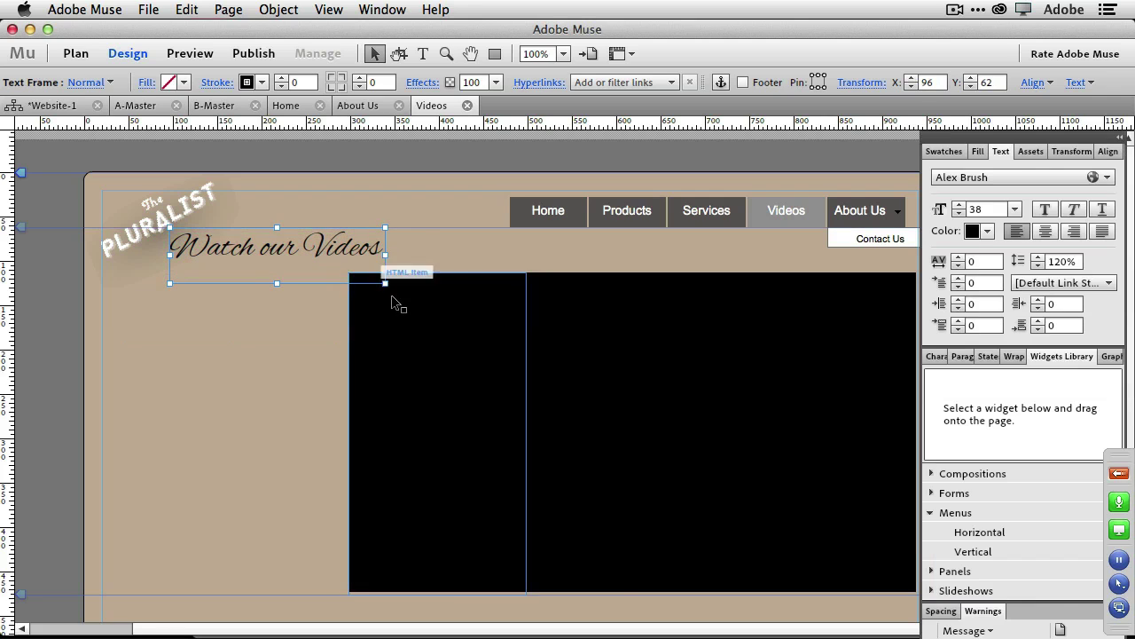
{"action": "left_click_drag", "start_coordinate": [421, 349], "coordinate": [242, 355]}
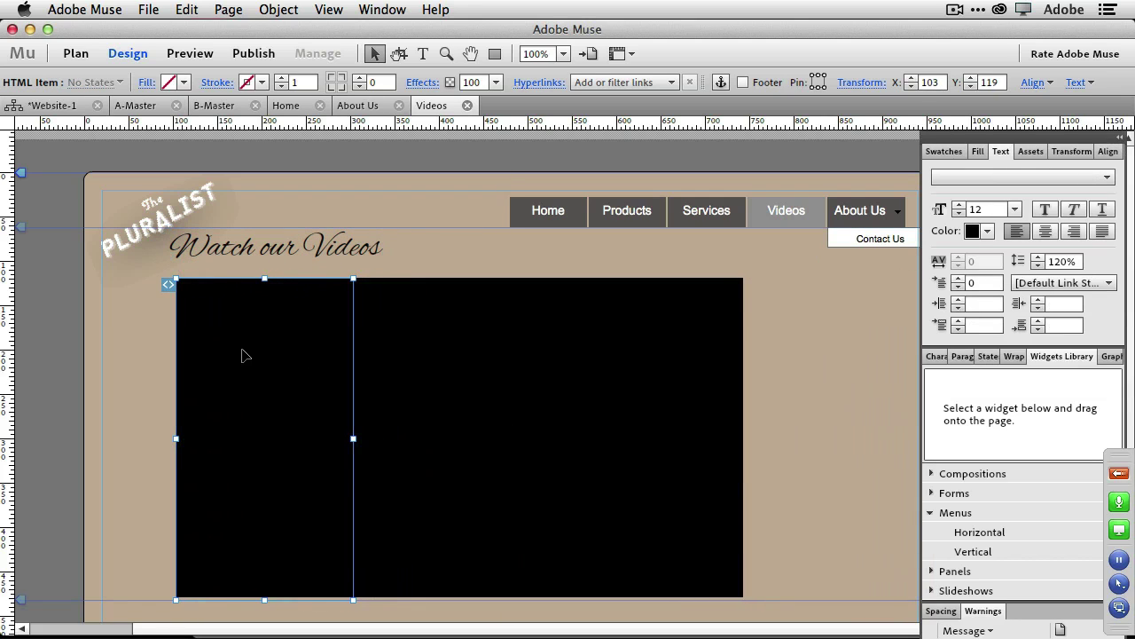
{"action": "left_click", "coordinate": [145, 10]}
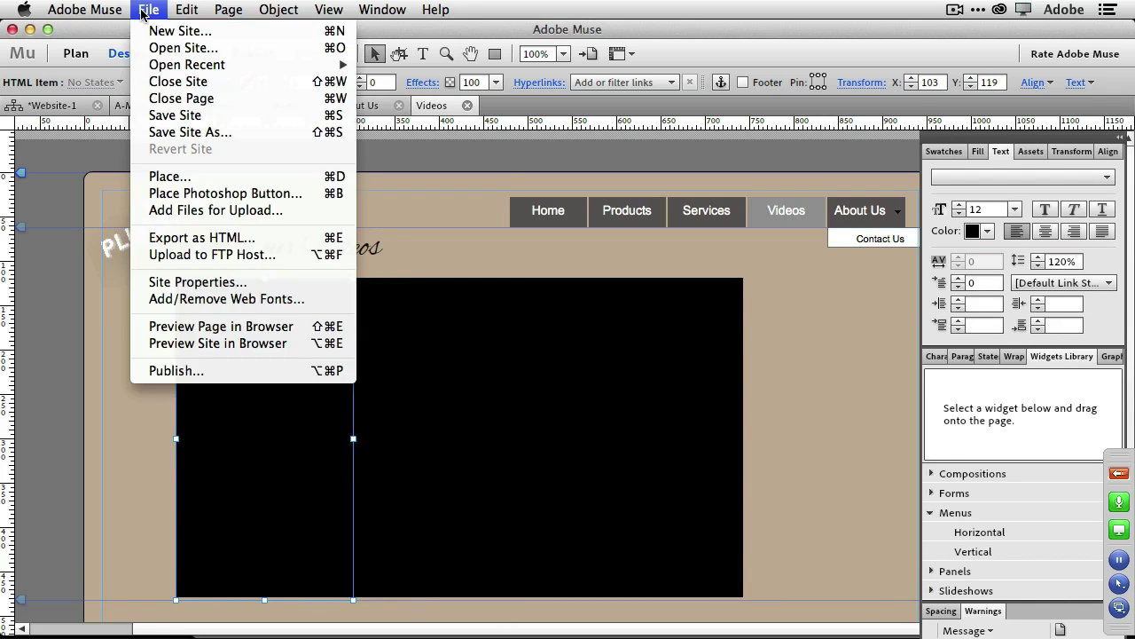
Preview videos.html in Chrome, confirm the heading is selectable text, and play then pause the video.
{"action": "left_click", "coordinate": [245, 327]}
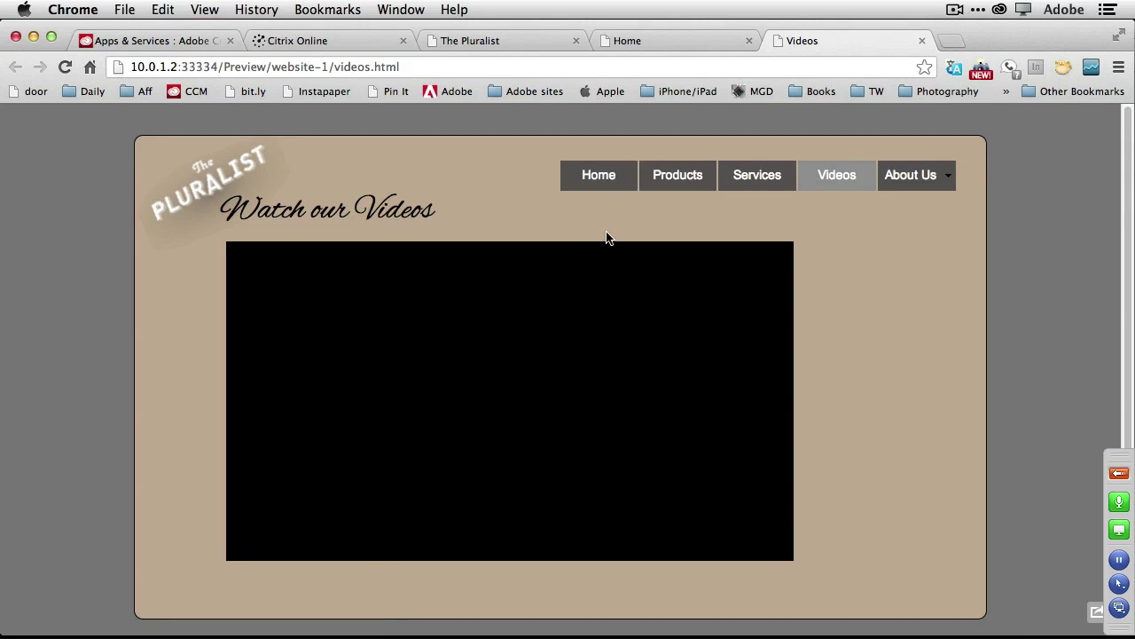
{"action": "left_click_drag", "start_coordinate": [432, 213], "coordinate": [277, 210]}
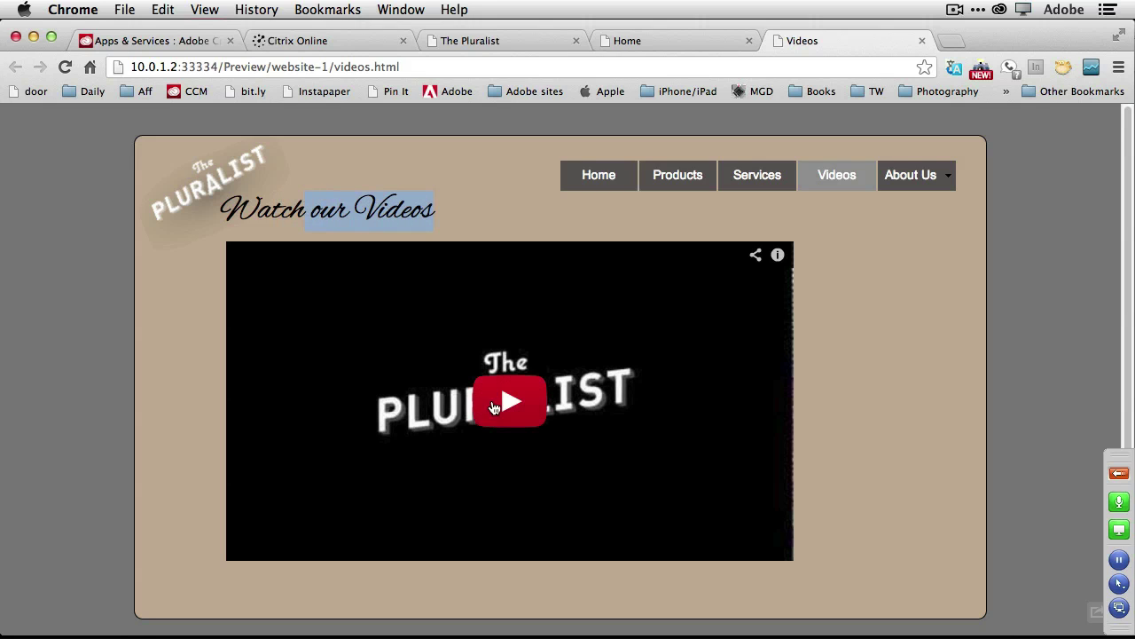
{"action": "left_click", "coordinate": [518, 407]}
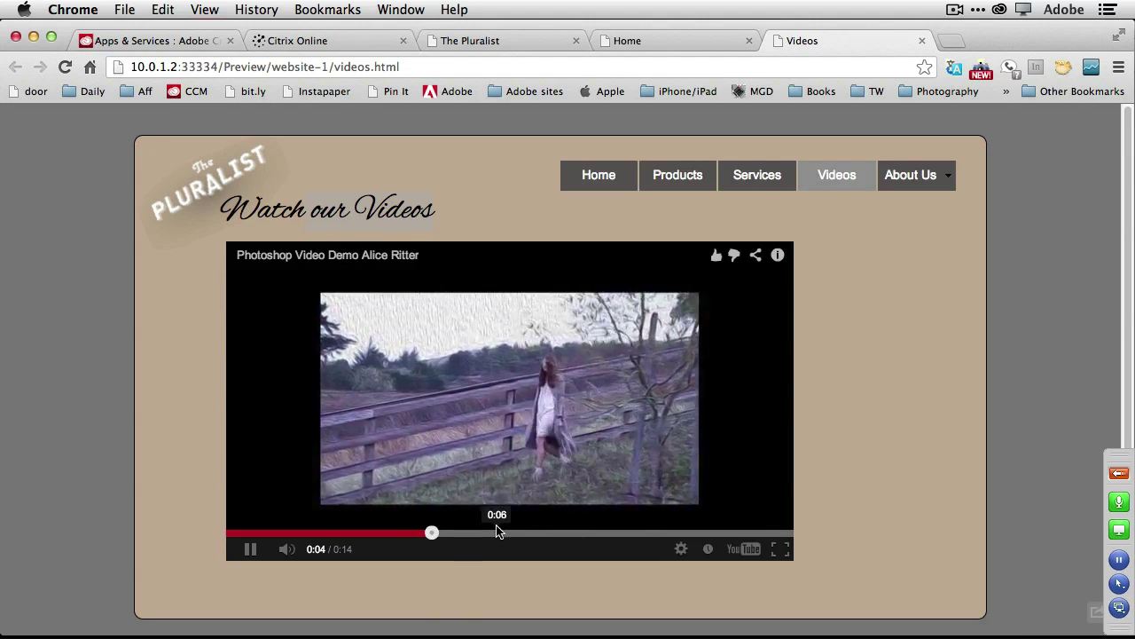
{"action": "left_click", "coordinate": [253, 551]}
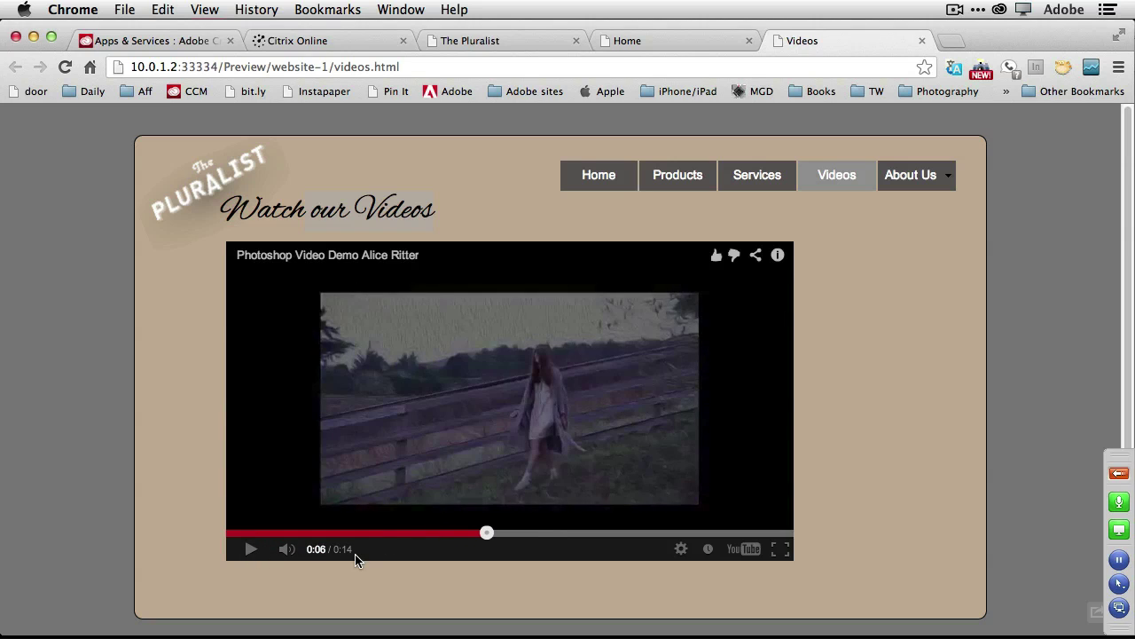
{"action": "key", "text": "super+Tab"}
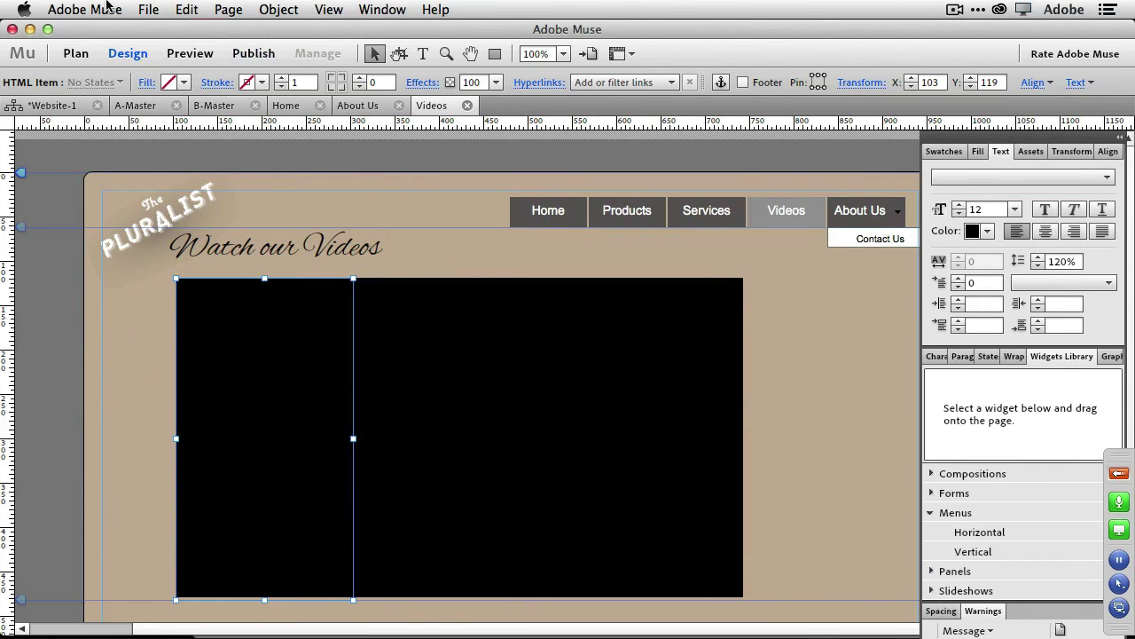
{"action": "left_click", "coordinate": [148, 10]}
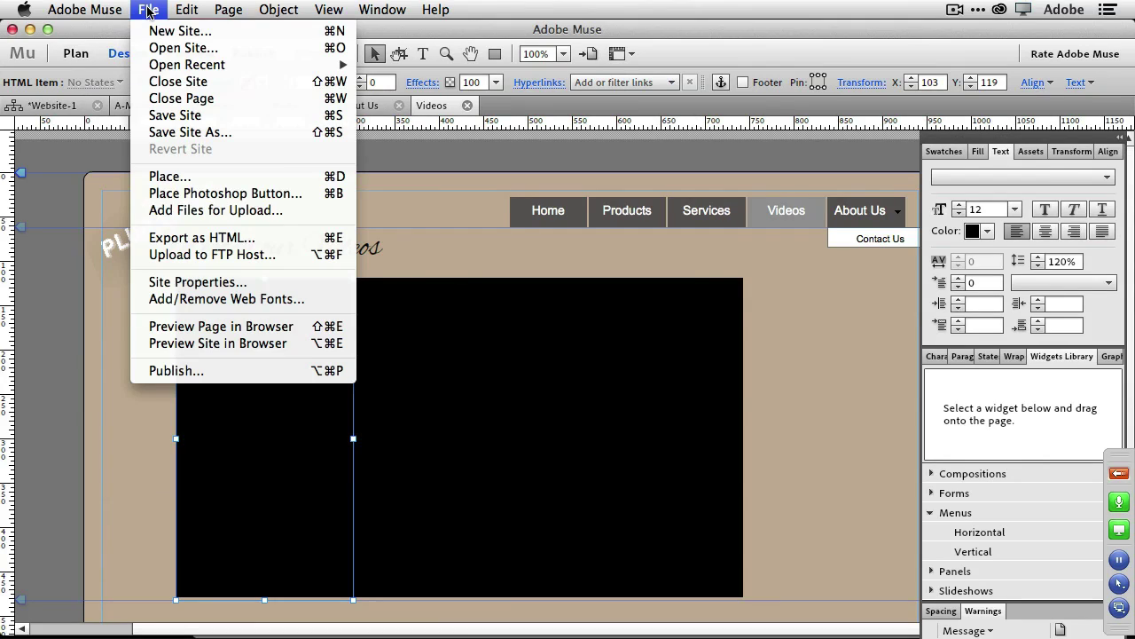
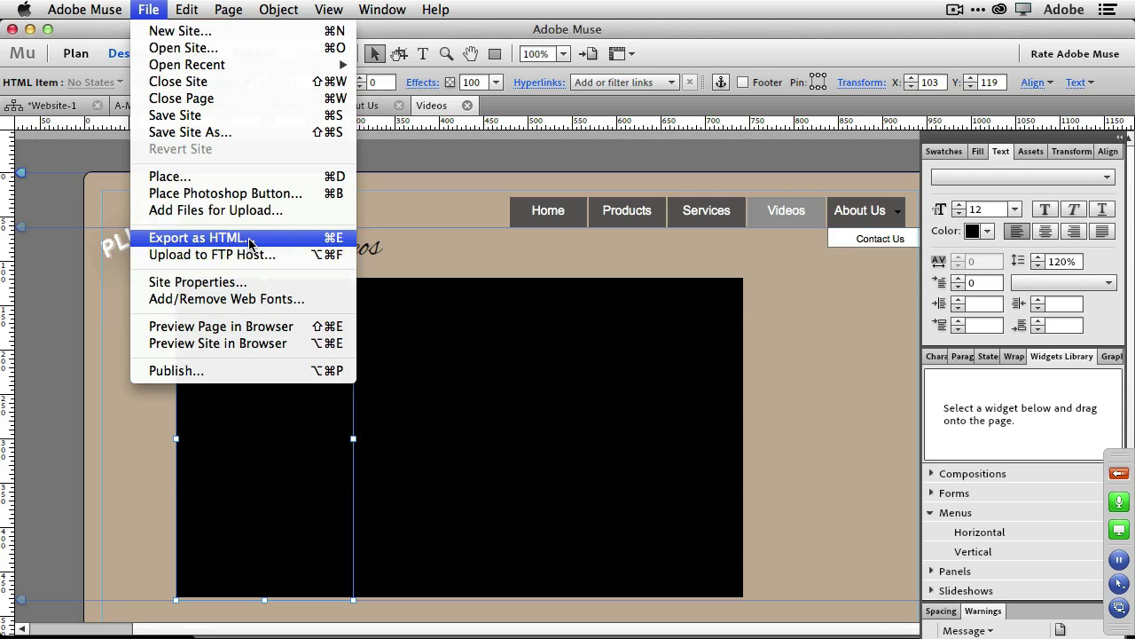
Return to the Website-1 site plan and bring up the File > Open Recent list.
{"action": "left_click", "coordinate": [422, 245]}
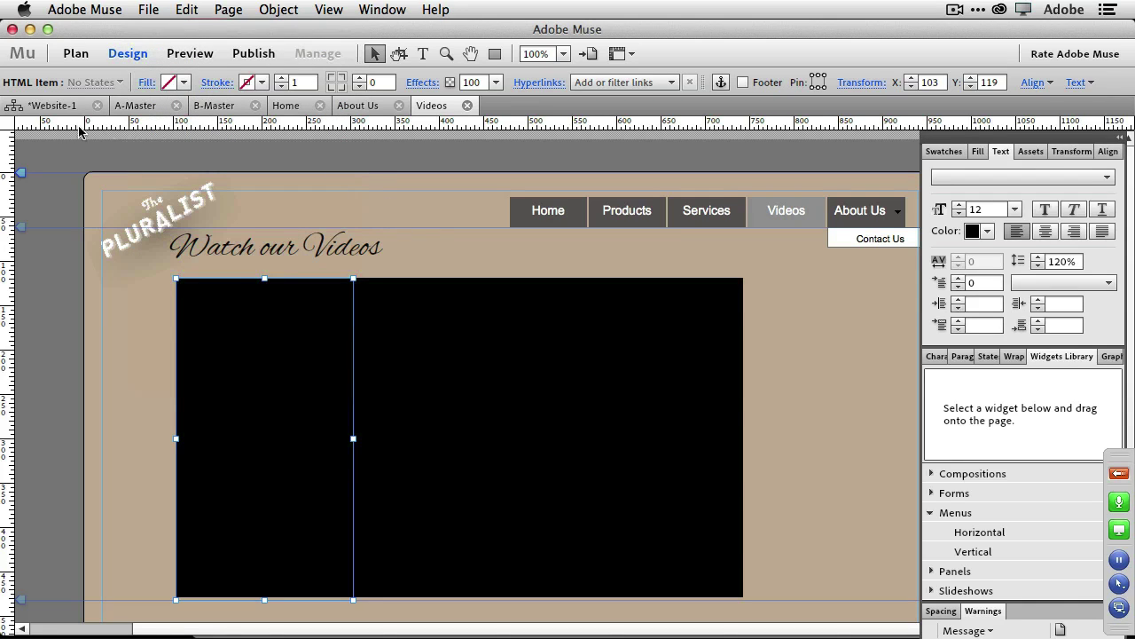
{"action": "left_click", "coordinate": [48, 105]}
{"action": "left_click", "coordinate": [89, 11]}
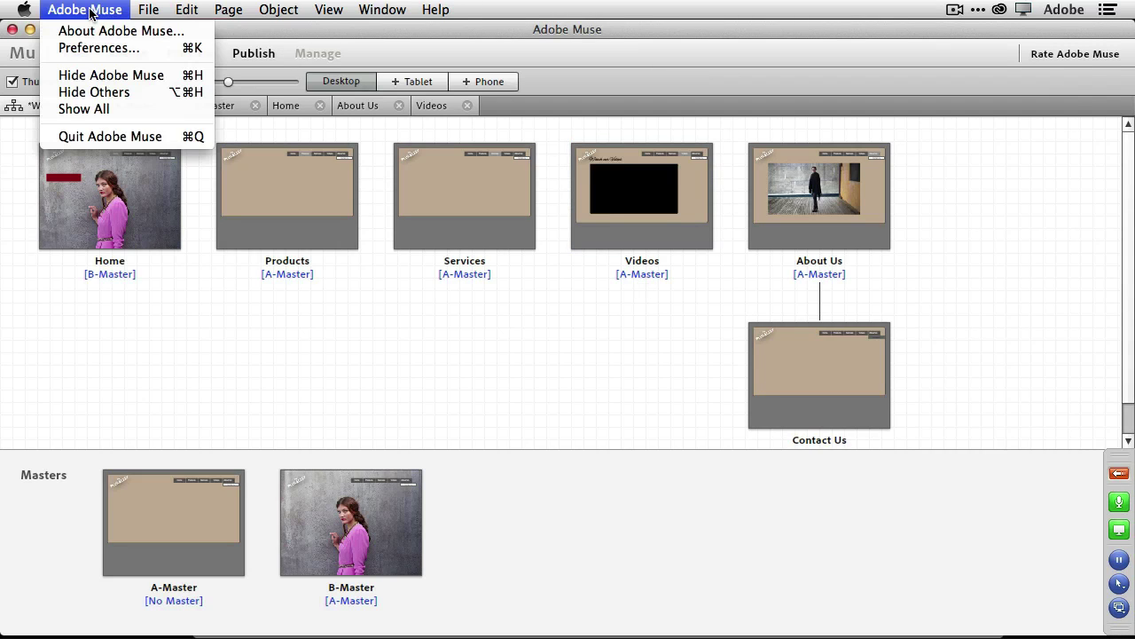
{"action": "mouse_move", "coordinate": [147, 14]}
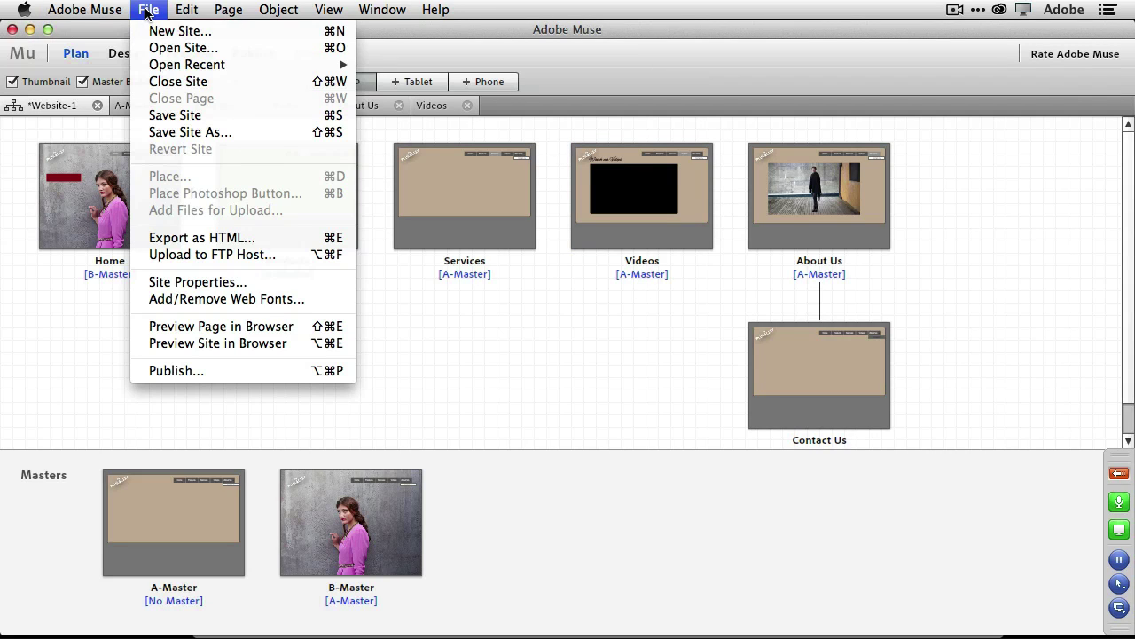
{"action": "mouse_move", "coordinate": [193, 69]}
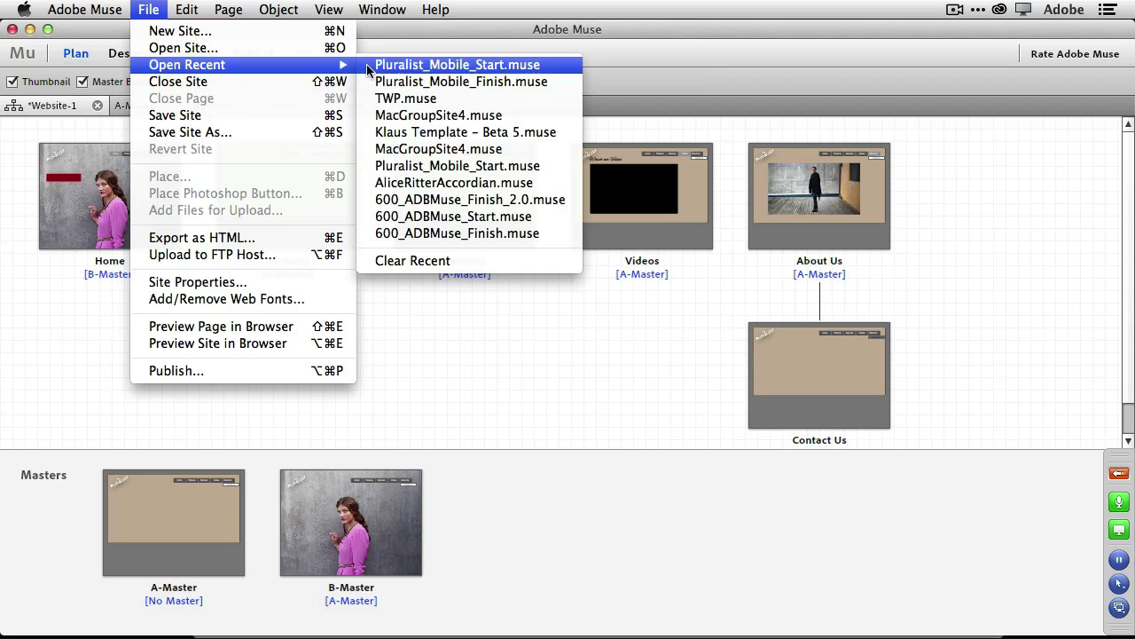
Open Pluralist_Mobile_Finish.muse, update its 107 modified assets, and show its Phone layout pages.
{"action": "left_click", "coordinate": [393, 82]}
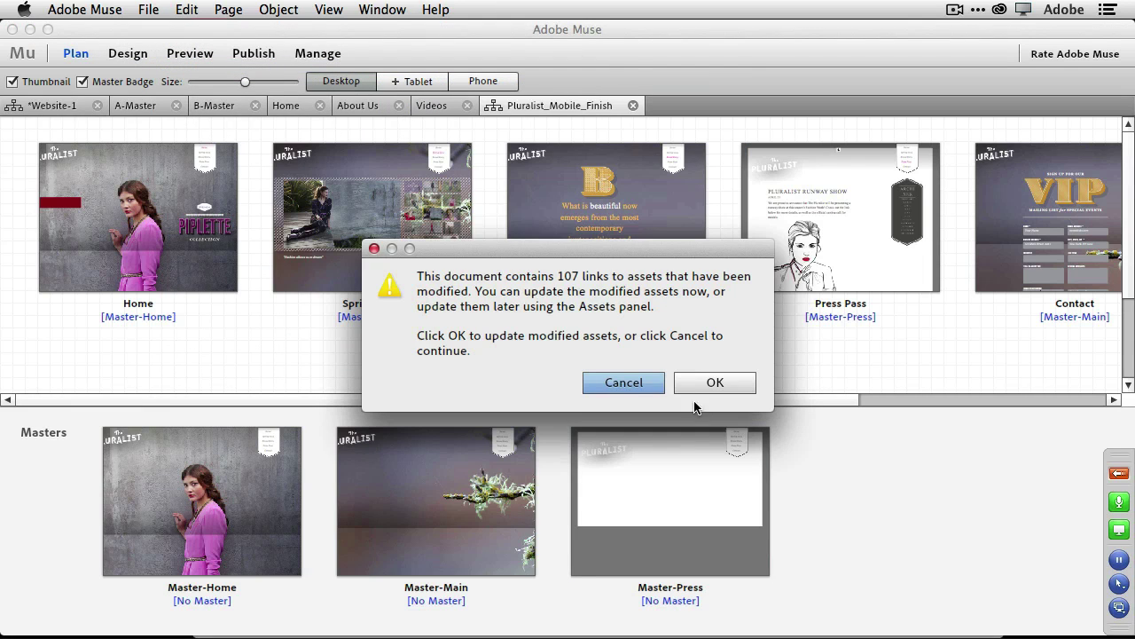
{"action": "left_click", "coordinate": [704, 386]}
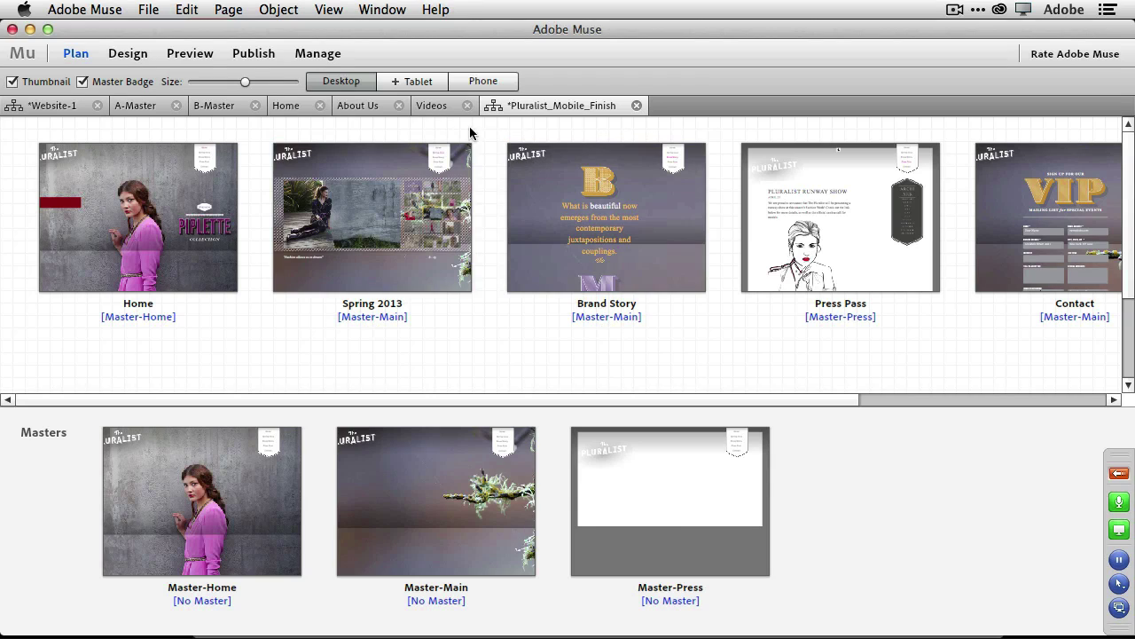
{"action": "mouse_move", "coordinate": [470, 147]}
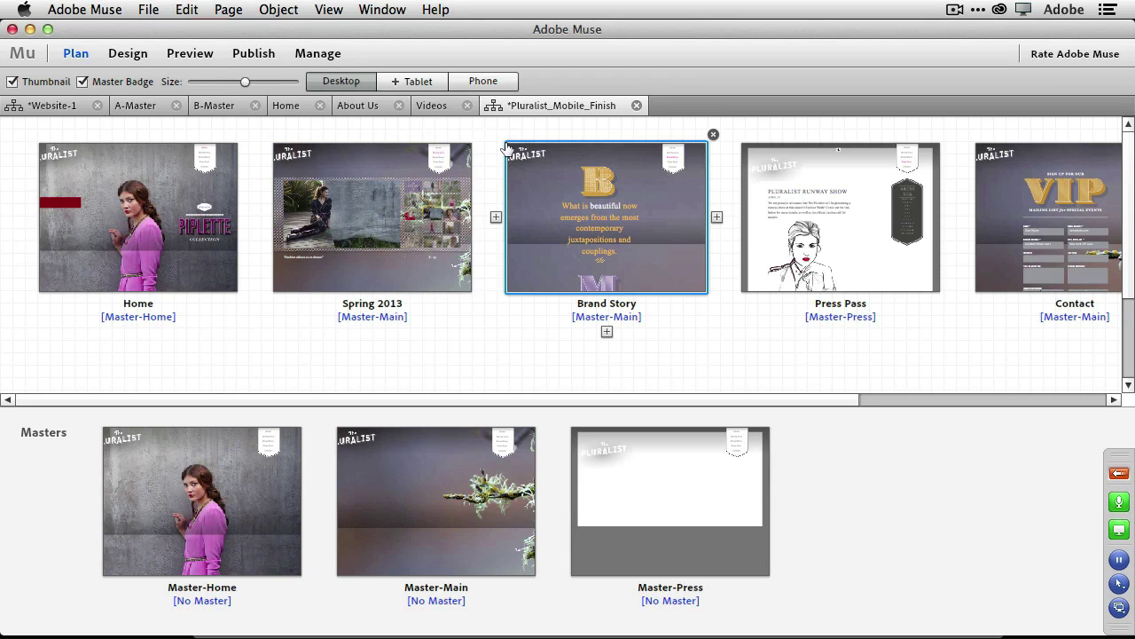
{"action": "left_click", "coordinate": [491, 81]}
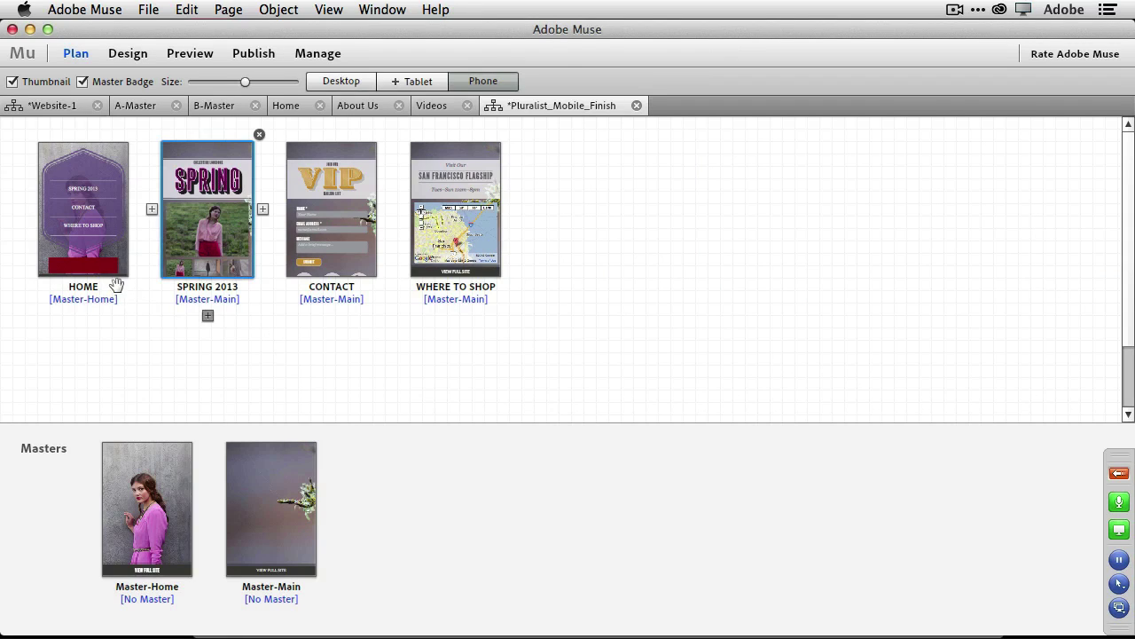
{"action": "mouse_move", "coordinate": [122, 279]}
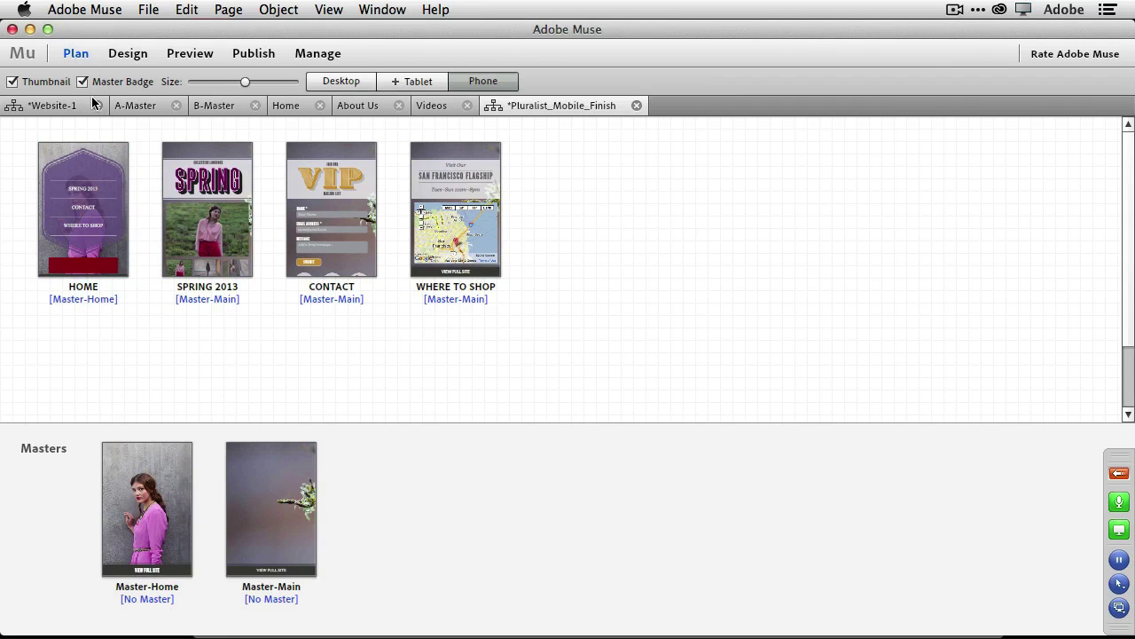
Preview the phone home page at Nokia Lumia 920, Samsung Galaxy S III, then iPhone 4 sizes.
{"action": "left_click", "coordinate": [181, 54]}
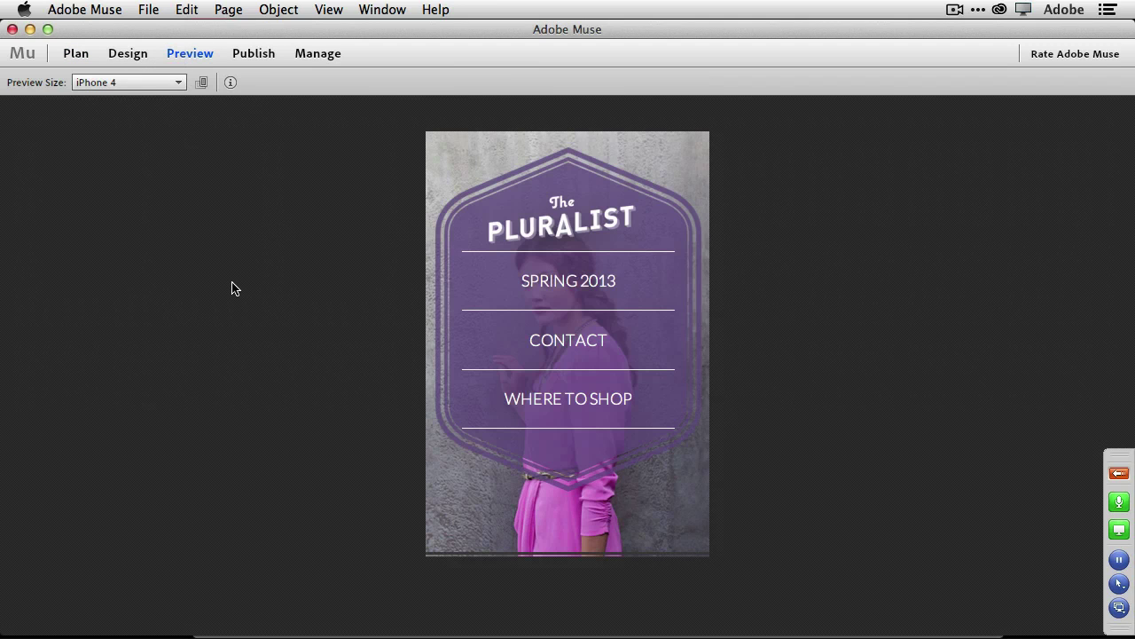
{"action": "left_click", "coordinate": [139, 80]}
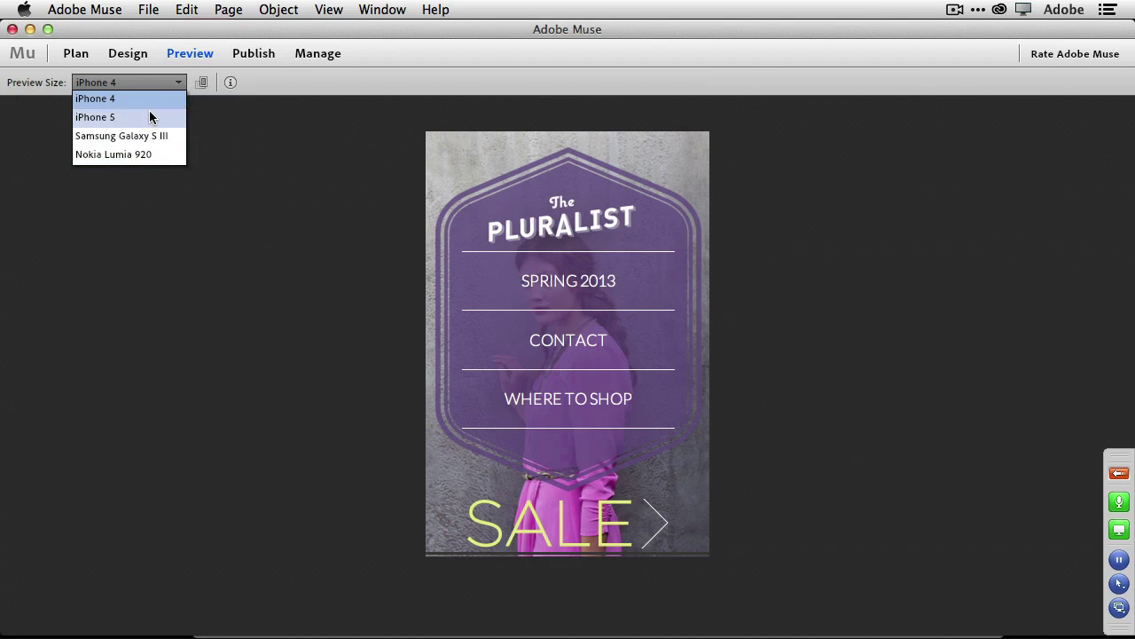
{"action": "left_click", "coordinate": [157, 163]}
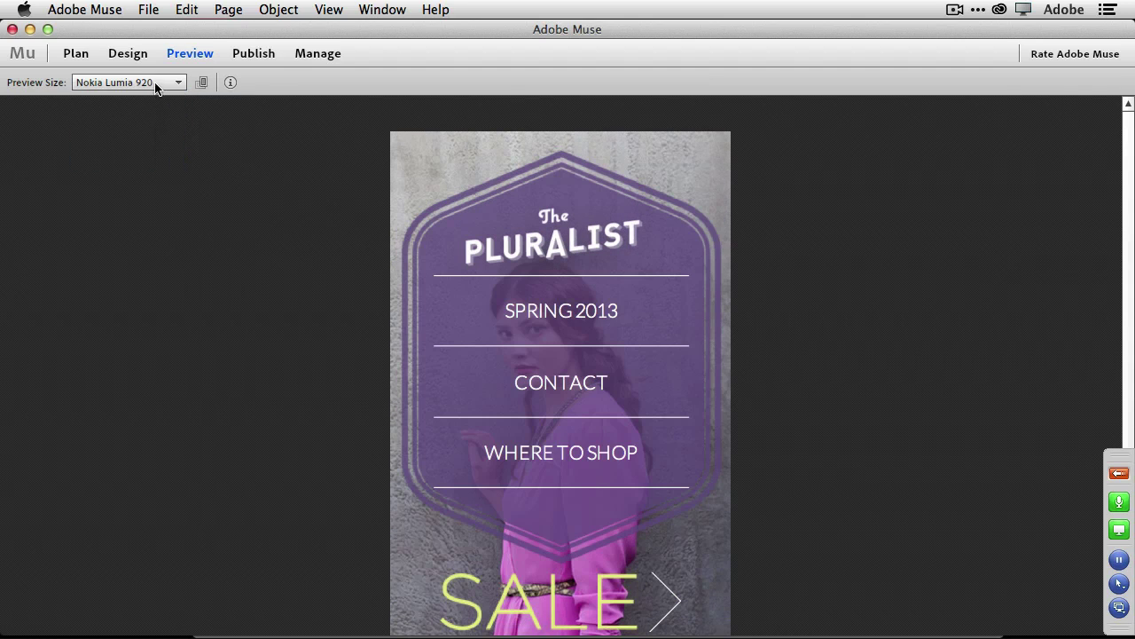
{"action": "left_click", "coordinate": [157, 82]}
{"action": "left_click", "coordinate": [156, 137]}
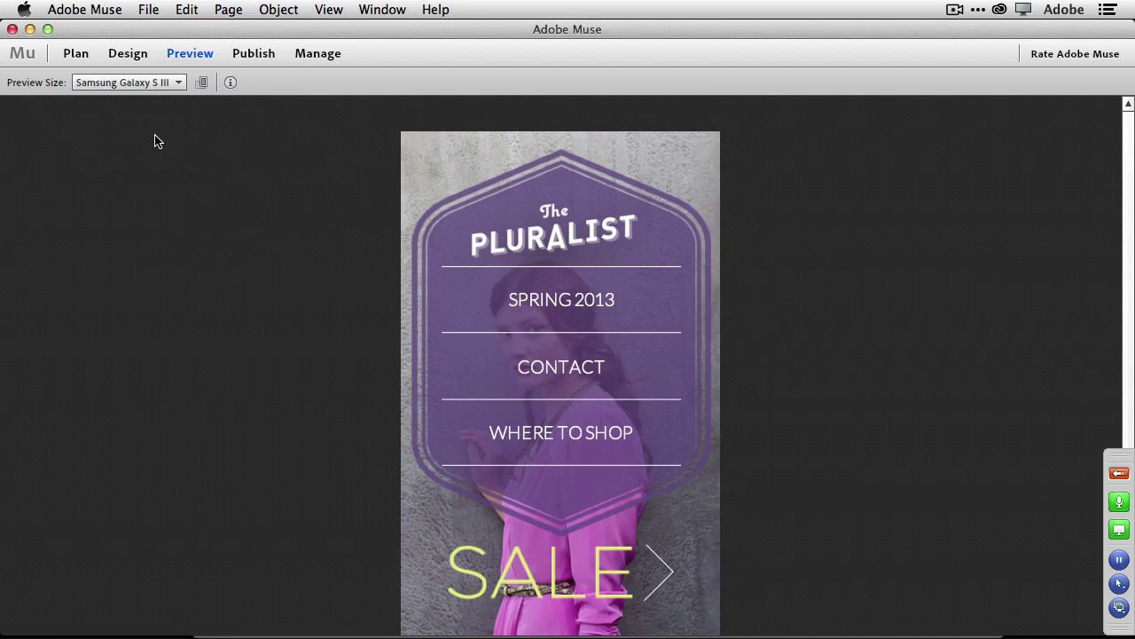
{"action": "left_click", "coordinate": [157, 83]}
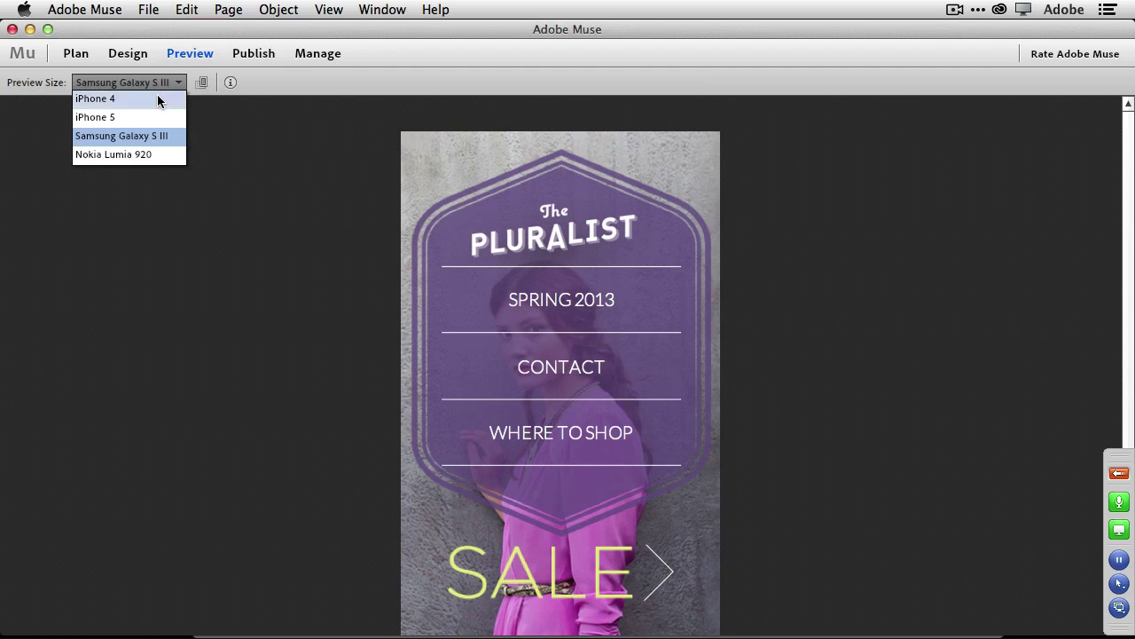
{"action": "left_click", "coordinate": [158, 99]}
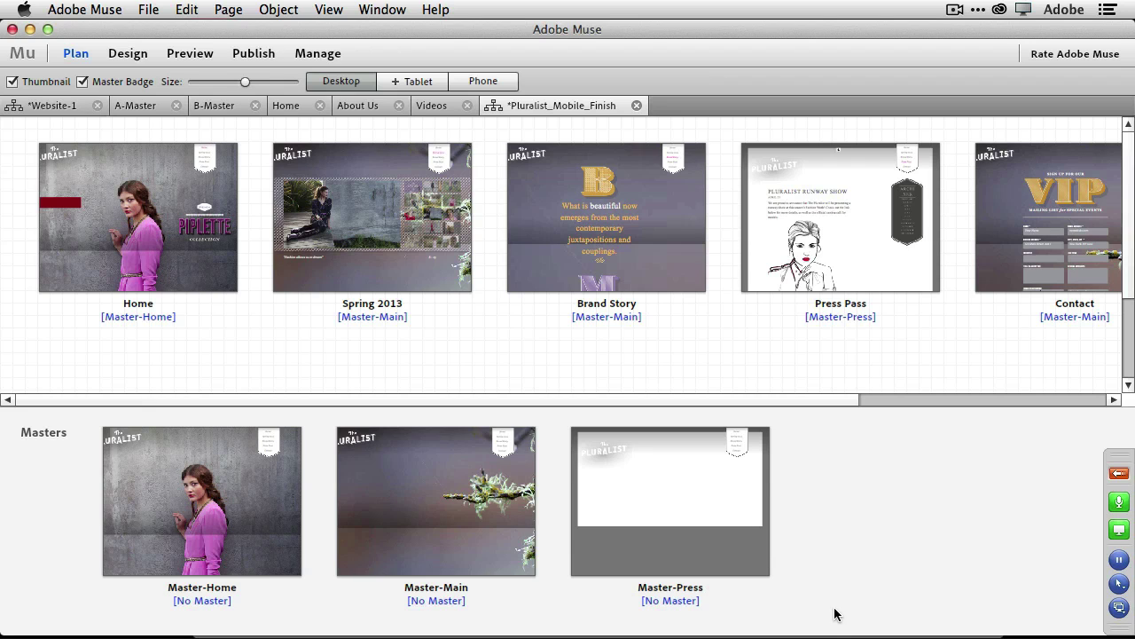
{"action": "mouse_move", "coordinate": [820, 631]}
{"action": "left_click", "coordinate": [148, 9]}
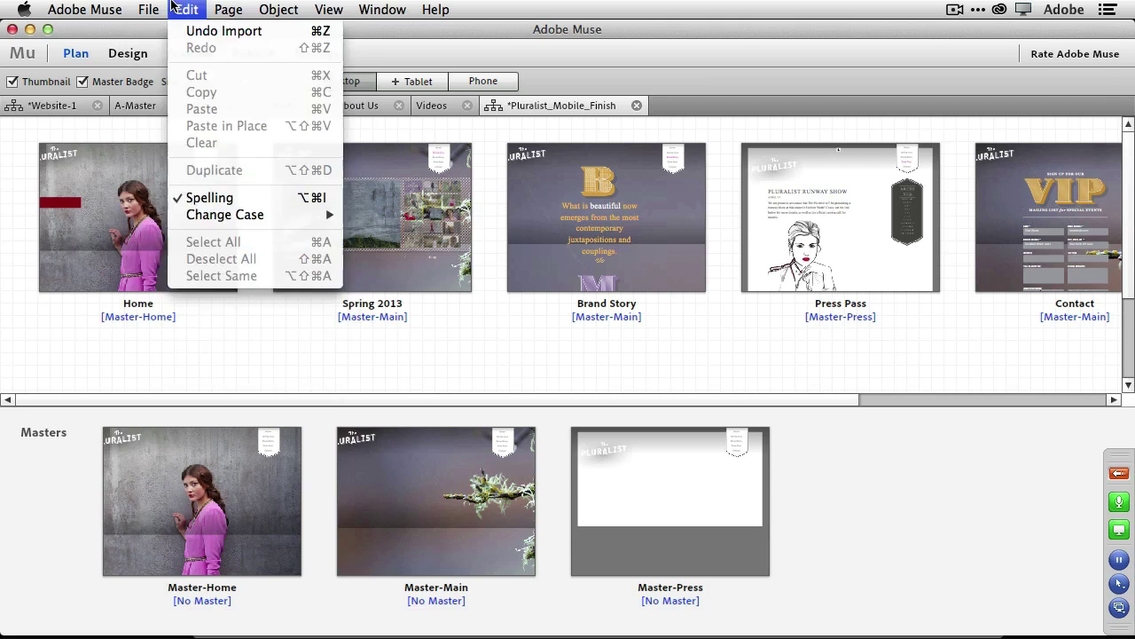
{"action": "key", "text": "Escape"}
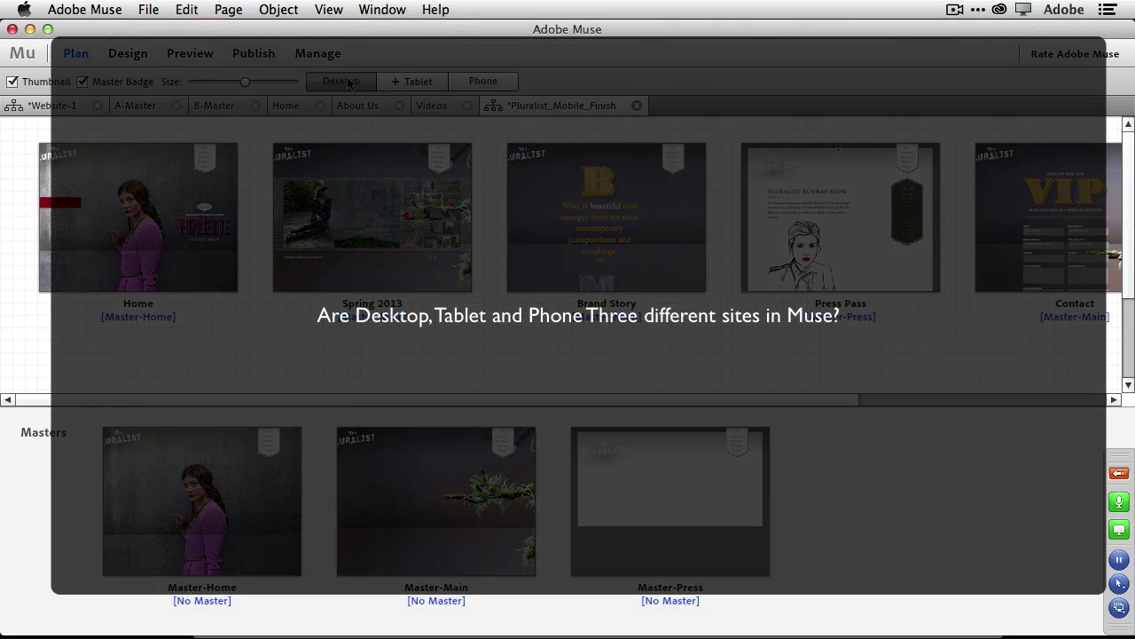
Add a tablet layout copied from the Desktop layout.
{"action": "left_click", "coordinate": [412, 86]}
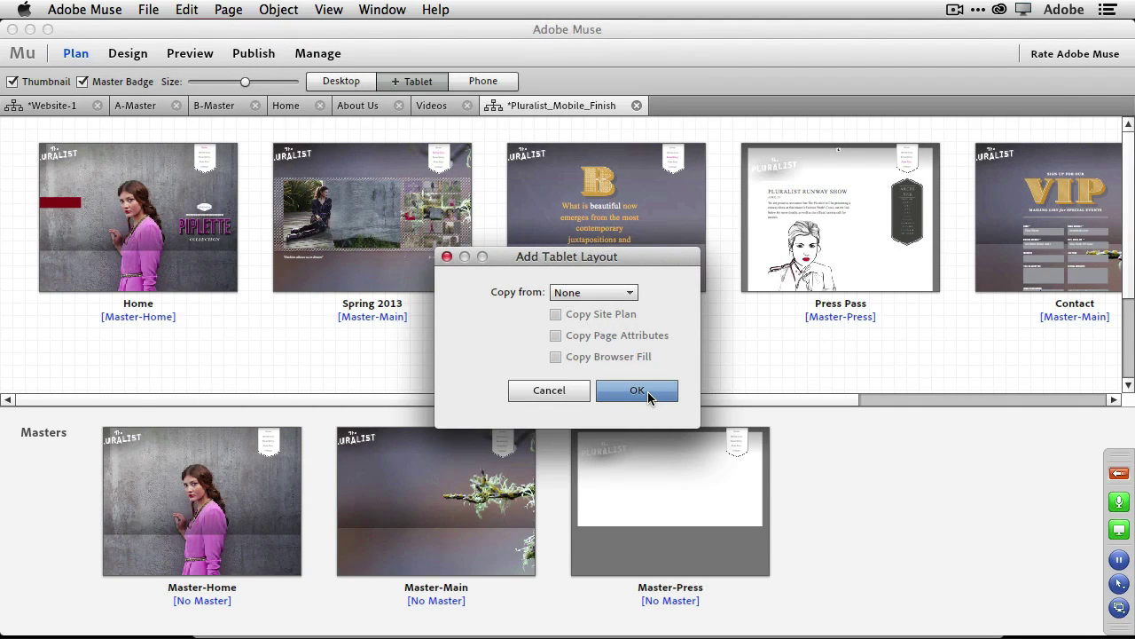
{"action": "left_click", "coordinate": [608, 294]}
{"action": "left_click", "coordinate": [608, 329]}
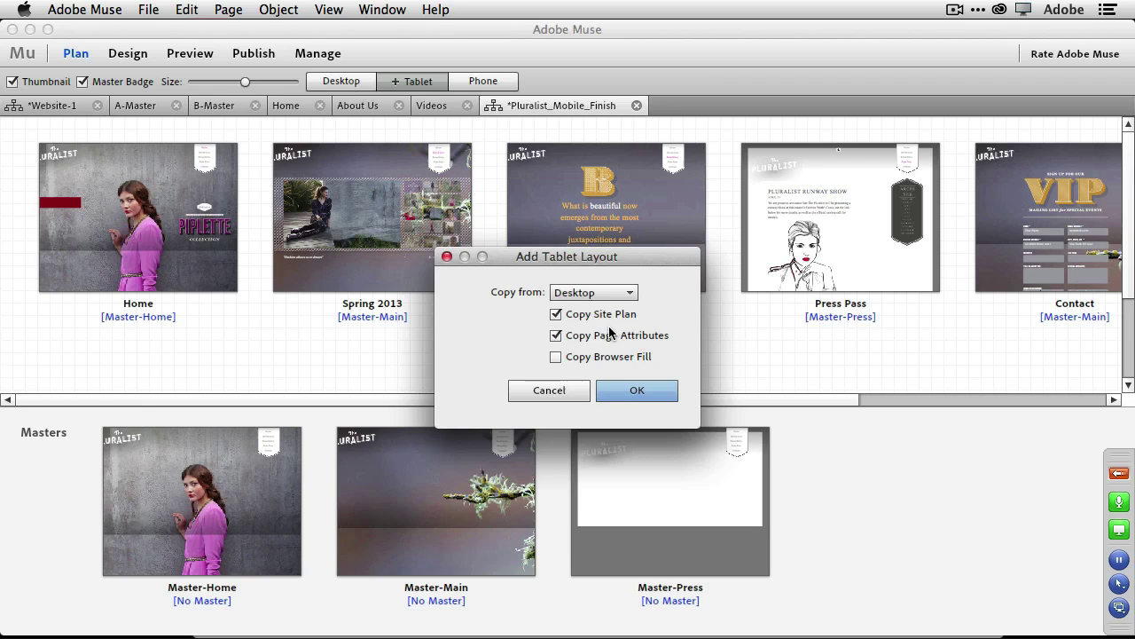
{"action": "left_click", "coordinate": [637, 391]}
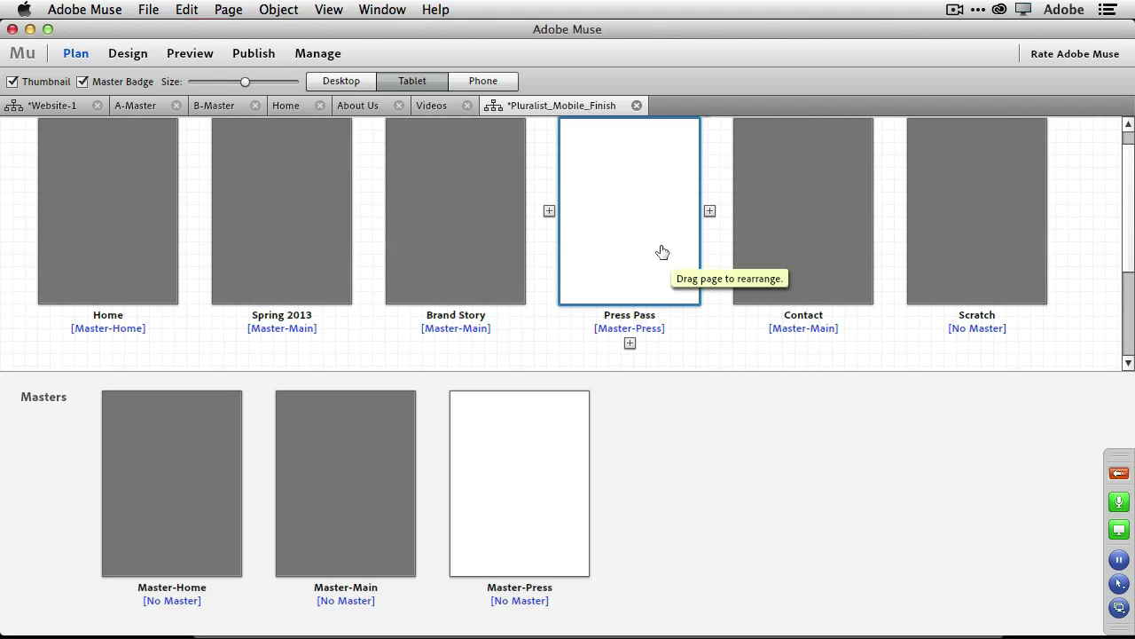
Delete the Press Pass page from the tablet layout, then show the phone layout pages.
{"action": "scroll", "coordinate": [663, 250], "scroll_direction": "up", "scroll_amount": 1}
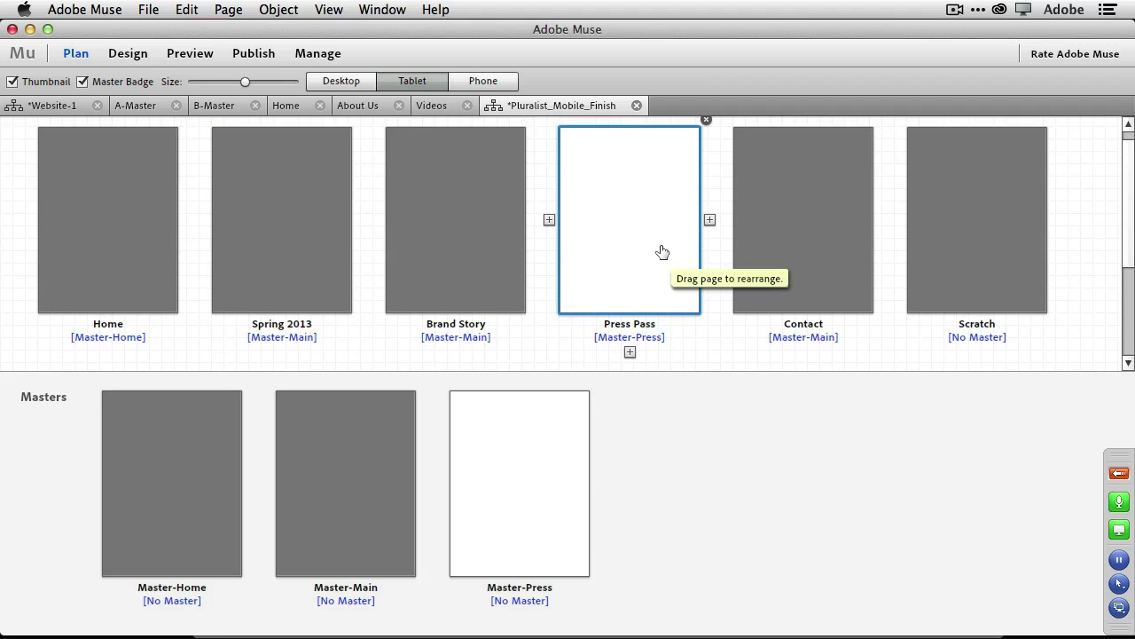
{"action": "left_click", "coordinate": [706, 123]}
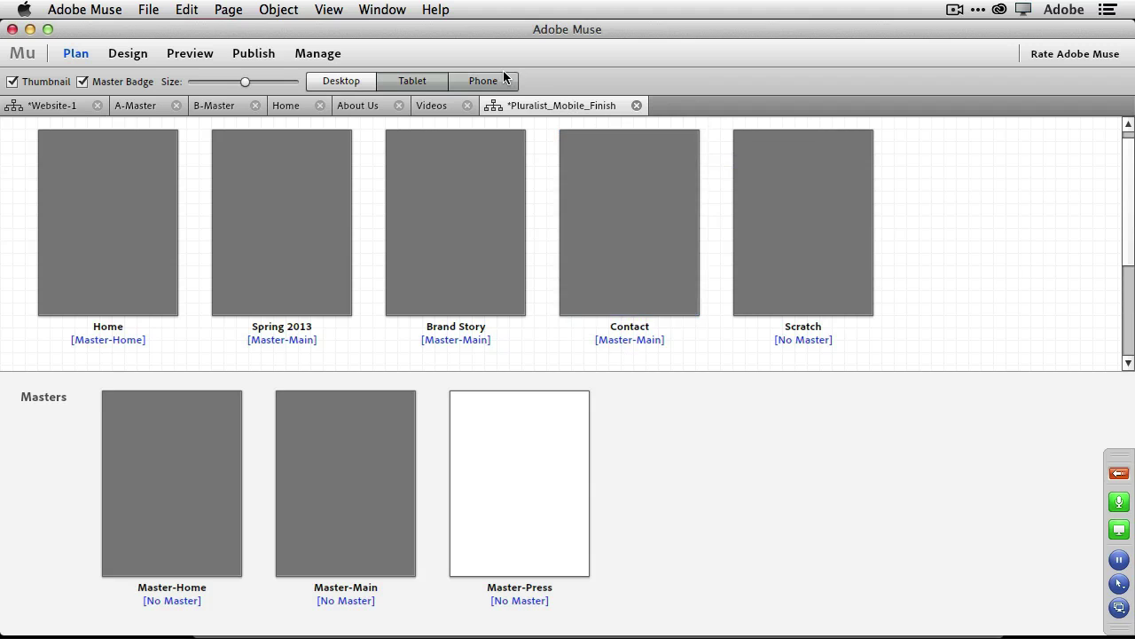
{"action": "left_click", "coordinate": [457, 81]}
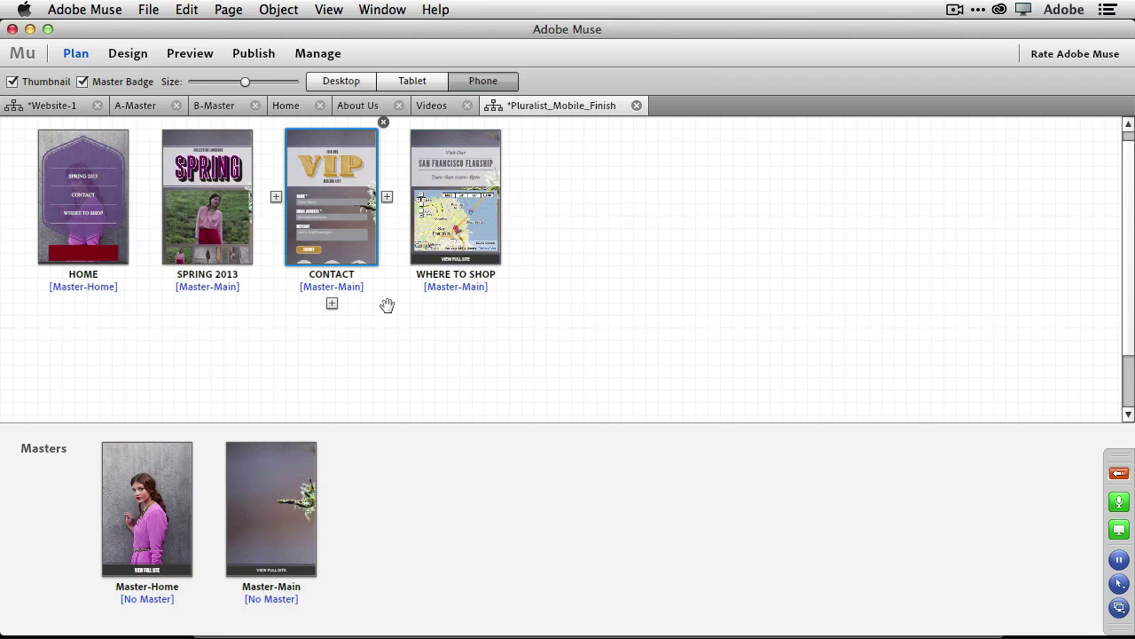
{"action": "mouse_move", "coordinate": [304, 304]}
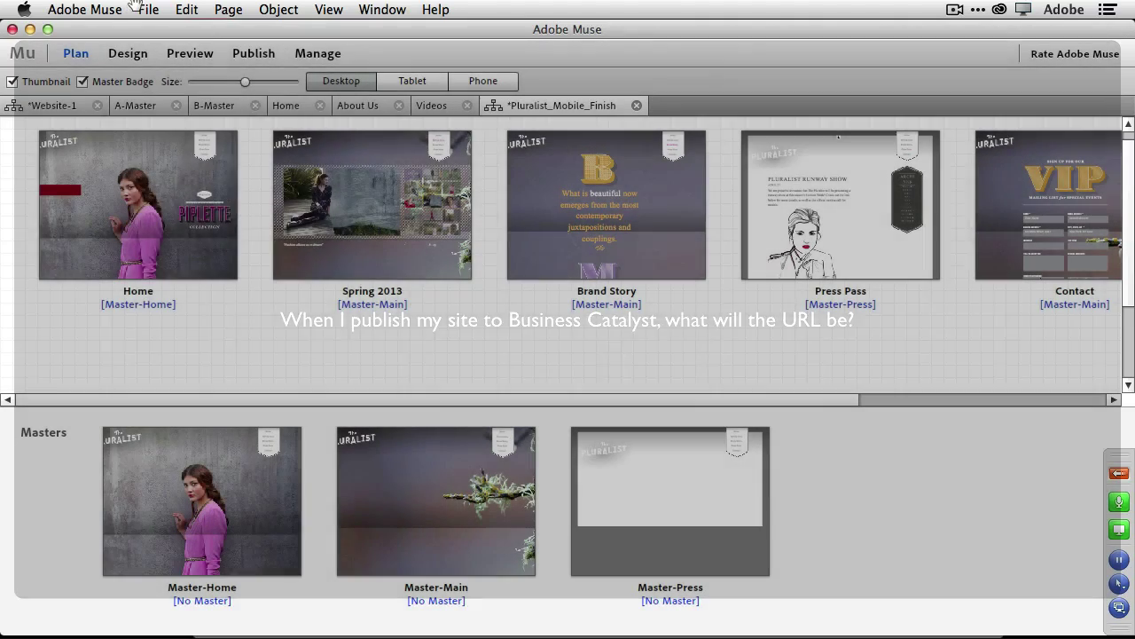
{"action": "left_click", "coordinate": [135, 7]}
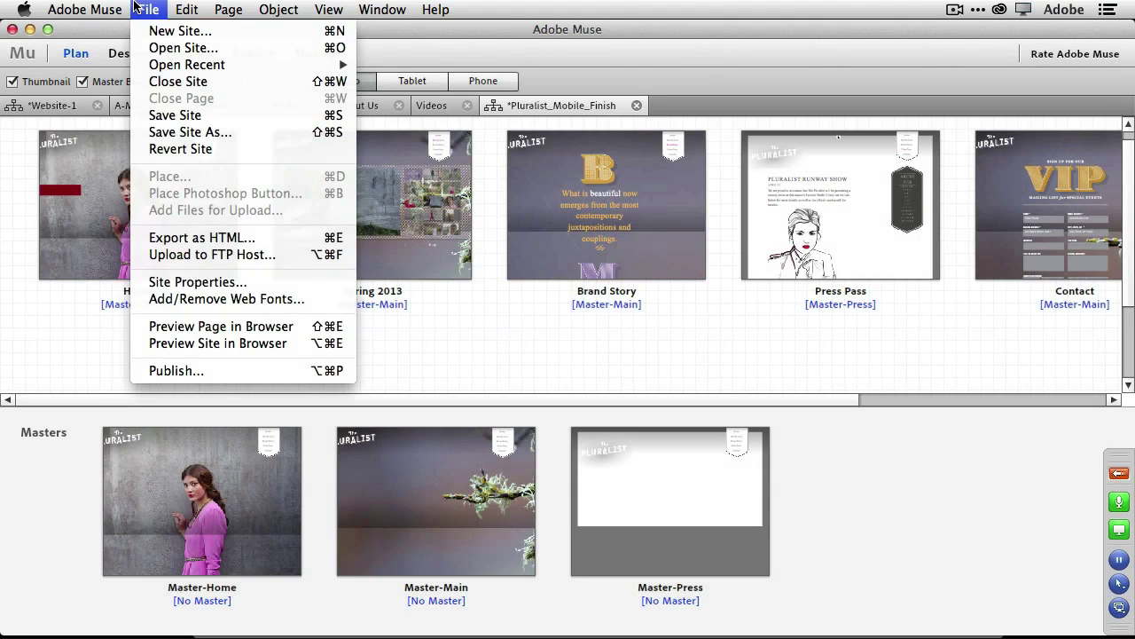
{"action": "left_click", "coordinate": [226, 370]}
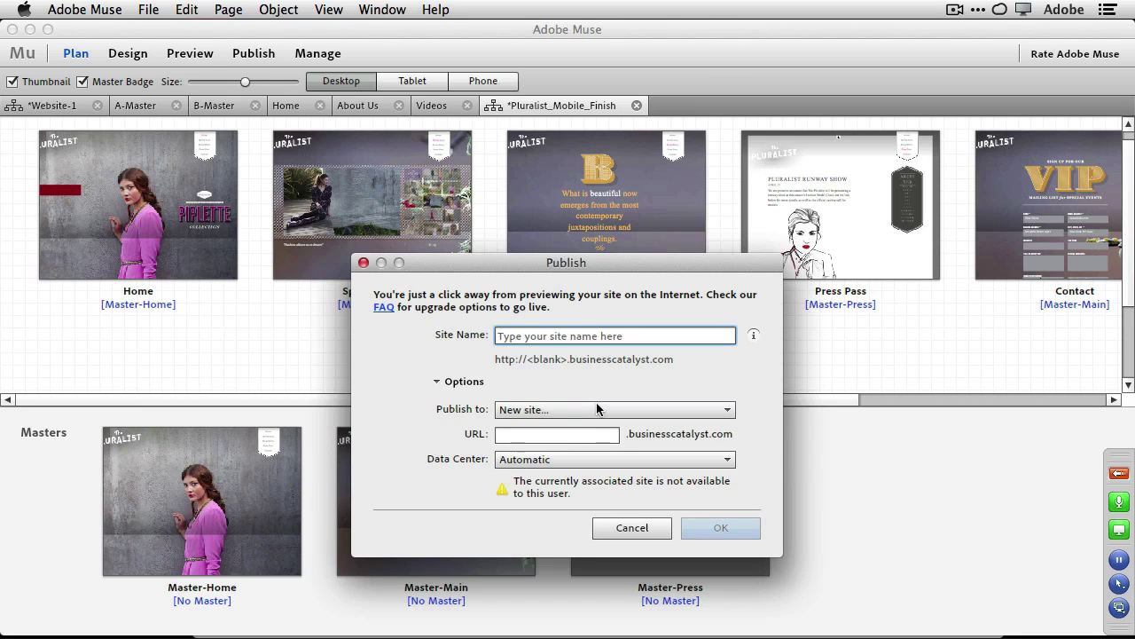
{"action": "left_click", "coordinate": [436, 381]}
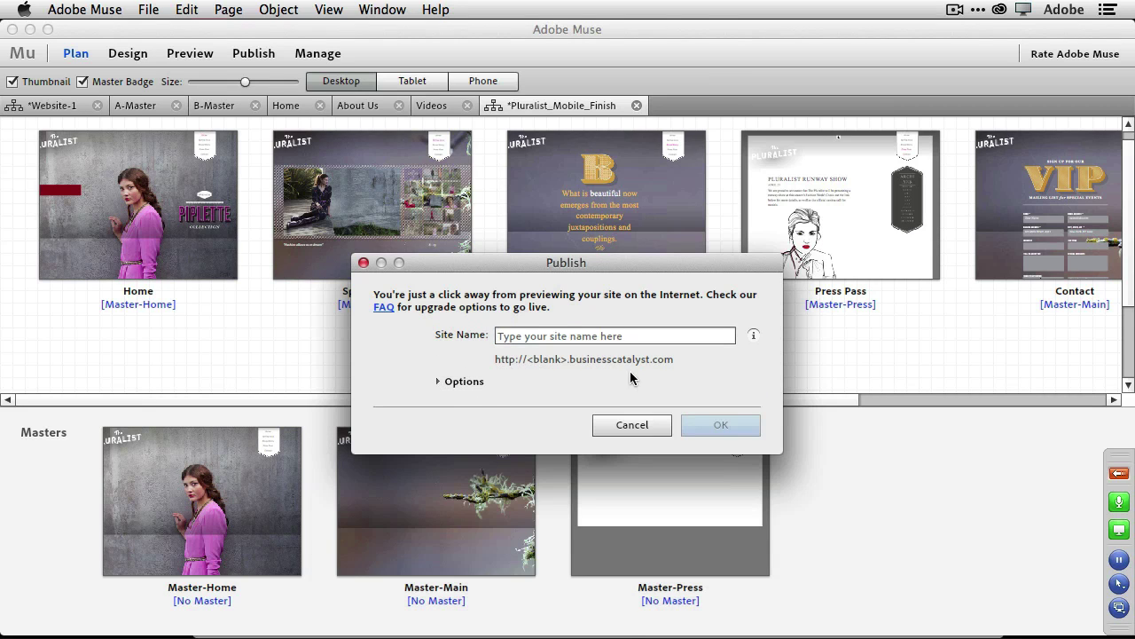
{"action": "left_click", "coordinate": [596, 336]}
{"action": "type", "text": "HOWDesign"}
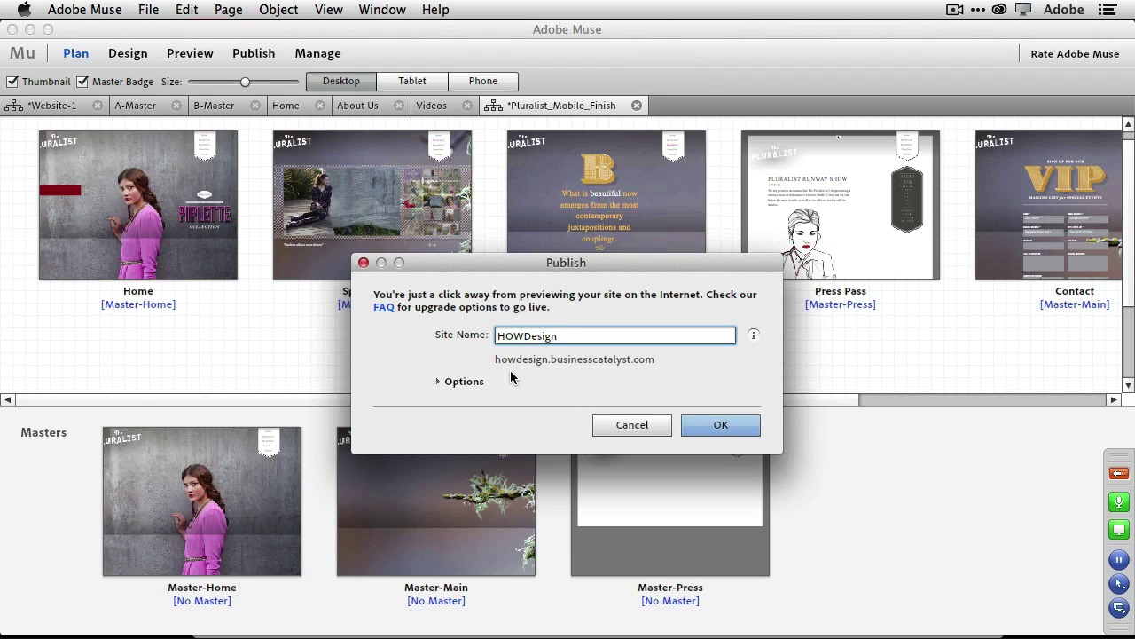
{"action": "mouse_move", "coordinate": [559, 365]}
{"action": "left_click", "coordinate": [645, 425]}
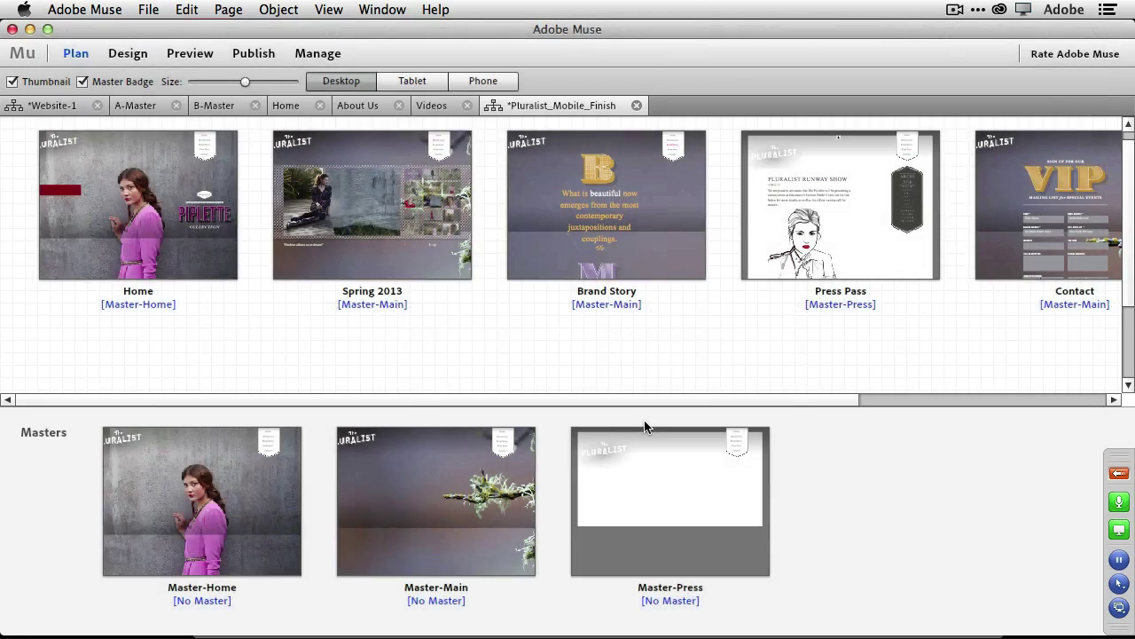
Show the Pluralist phone layout pages, then switch back to the desktop layout pages.
{"action": "mouse_move", "coordinate": [532, 257]}
{"action": "mouse_move", "coordinate": [240, 222]}
{"action": "left_click", "coordinate": [486, 80]}
{"action": "mouse_move", "coordinate": [94, 216]}
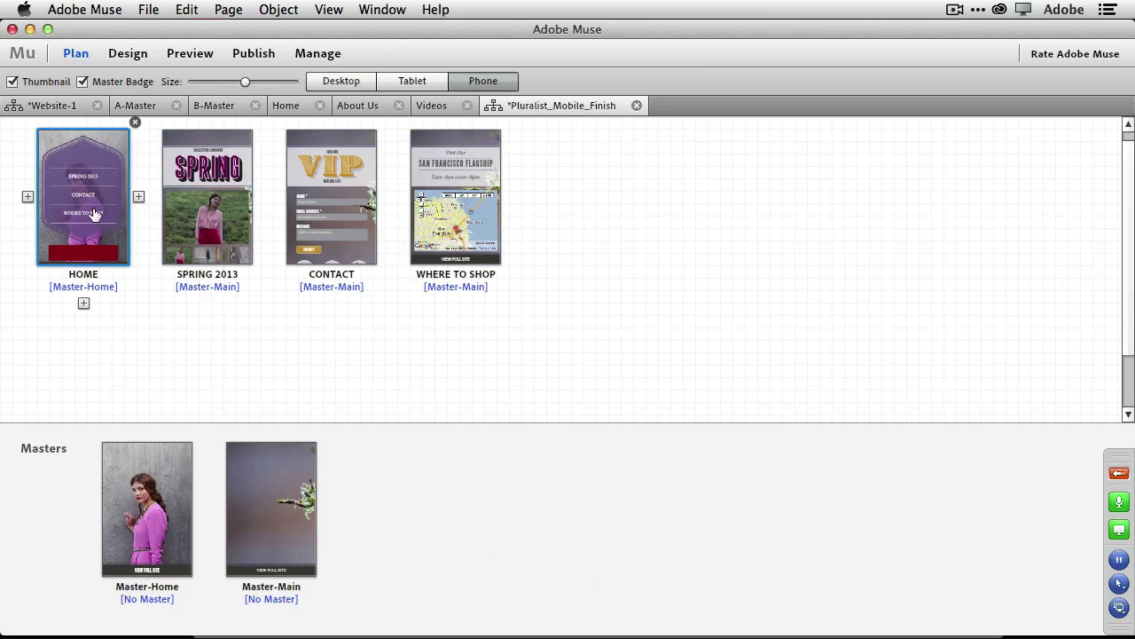
{"action": "mouse_move", "coordinate": [245, 258]}
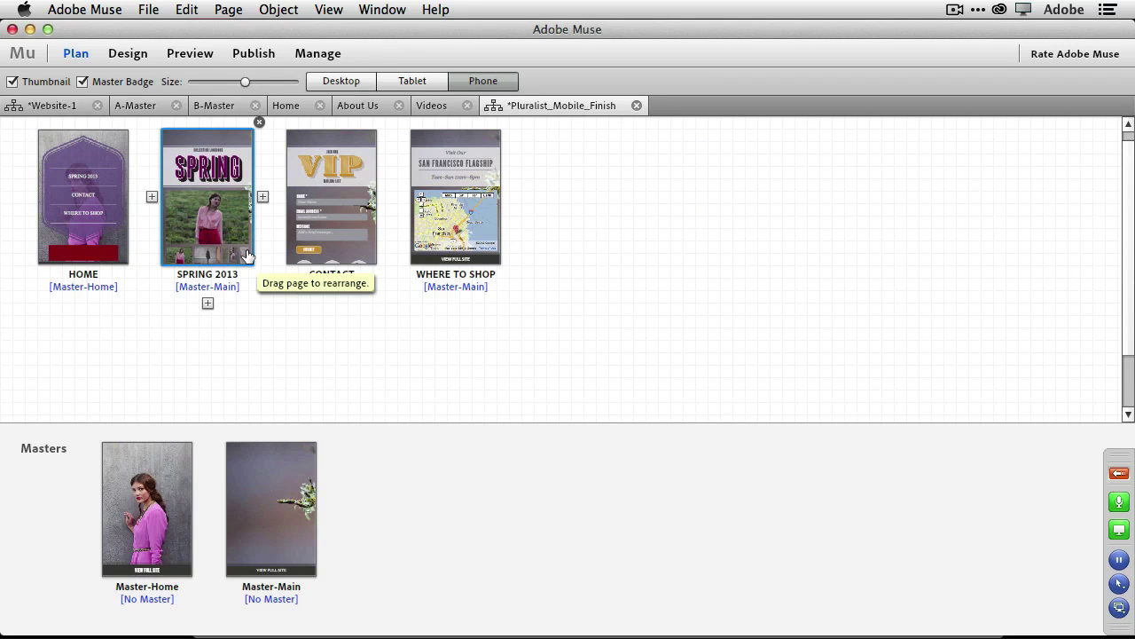
{"action": "left_click", "coordinate": [328, 81]}
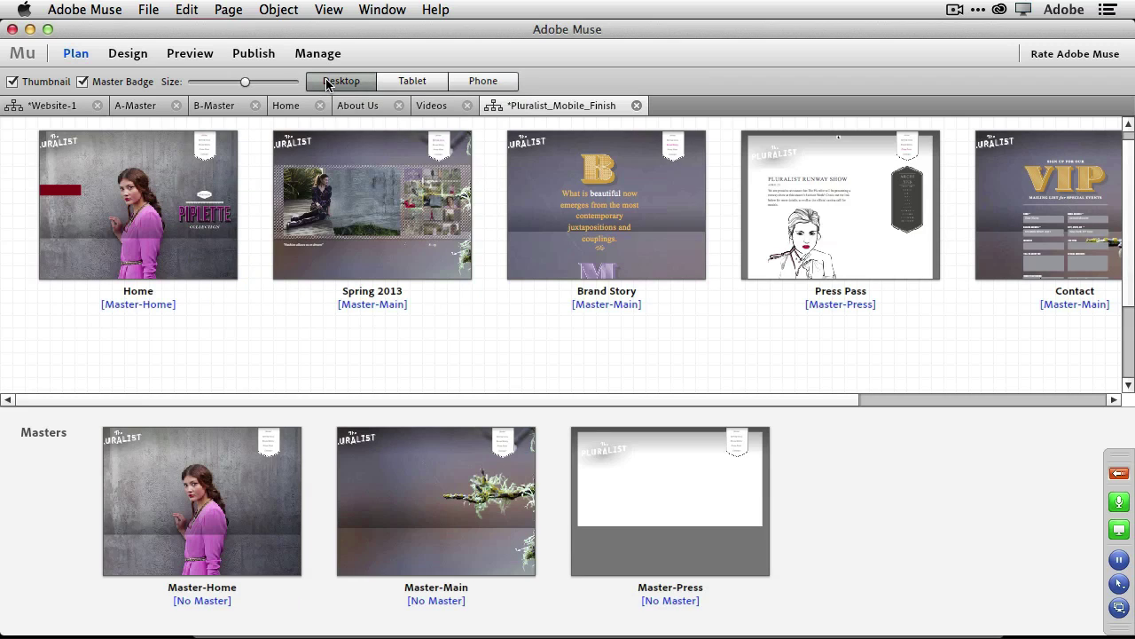
Open the desktop Contact page, then the Pluralist phone CONTACT page, for editing.
{"action": "double_click", "coordinate": [1007, 192]}
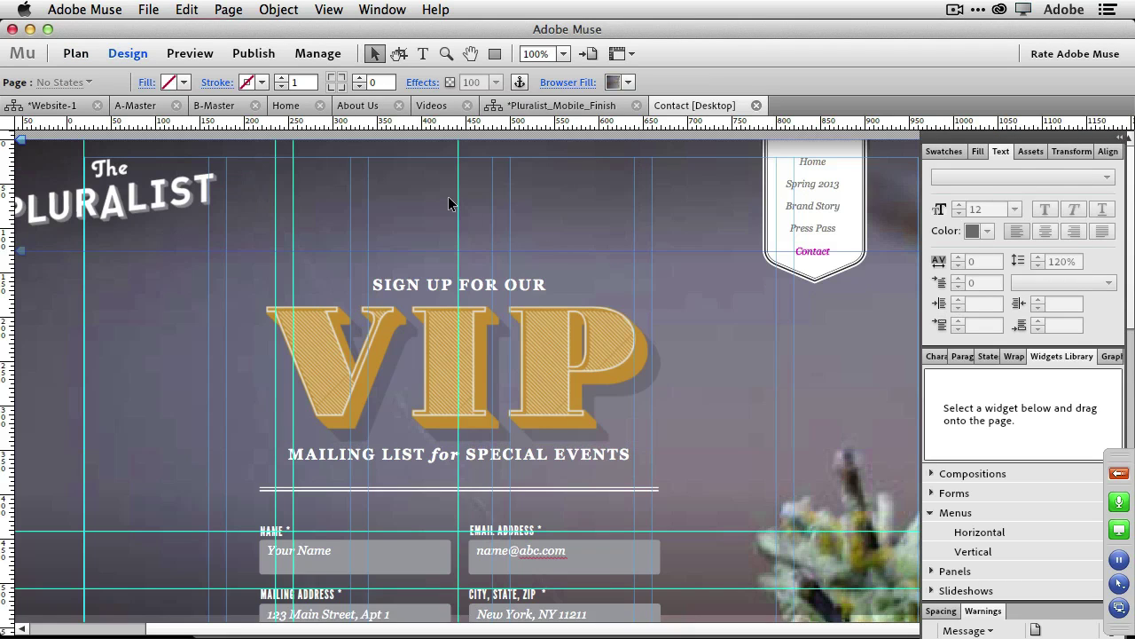
{"action": "left_click", "coordinate": [51, 108]}
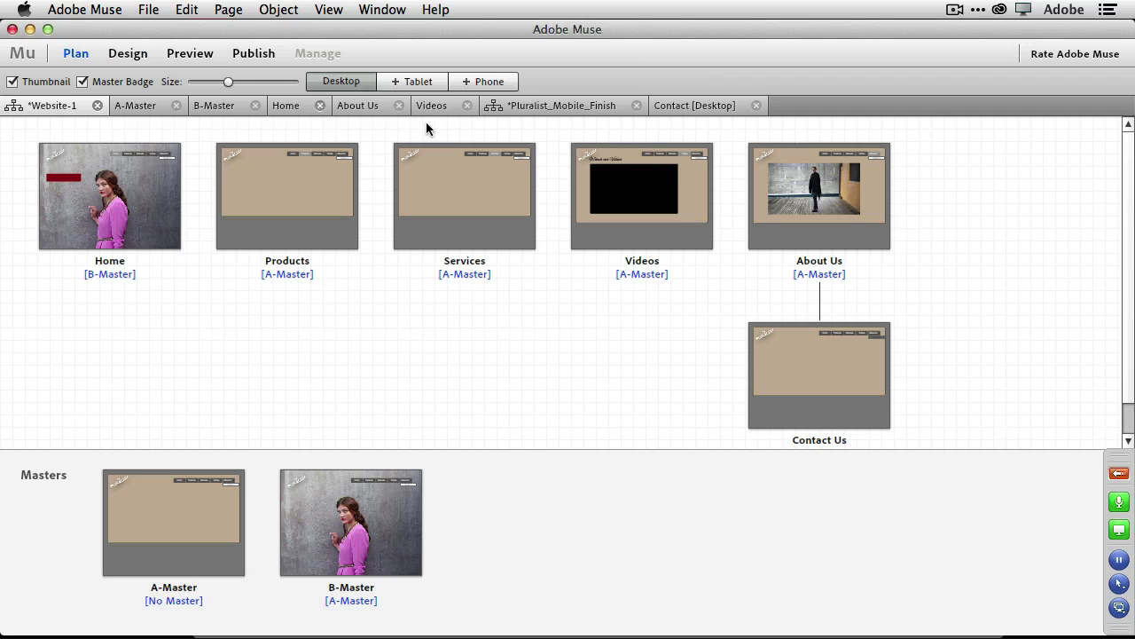
{"action": "left_click", "coordinate": [525, 106]}
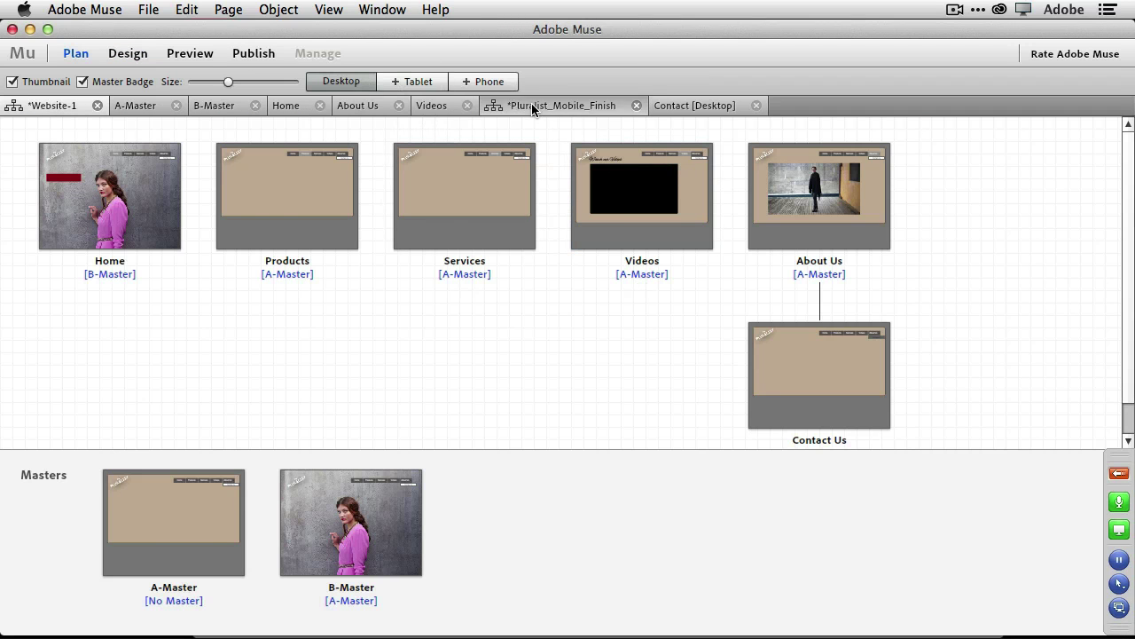
{"action": "left_click", "coordinate": [510, 82]}
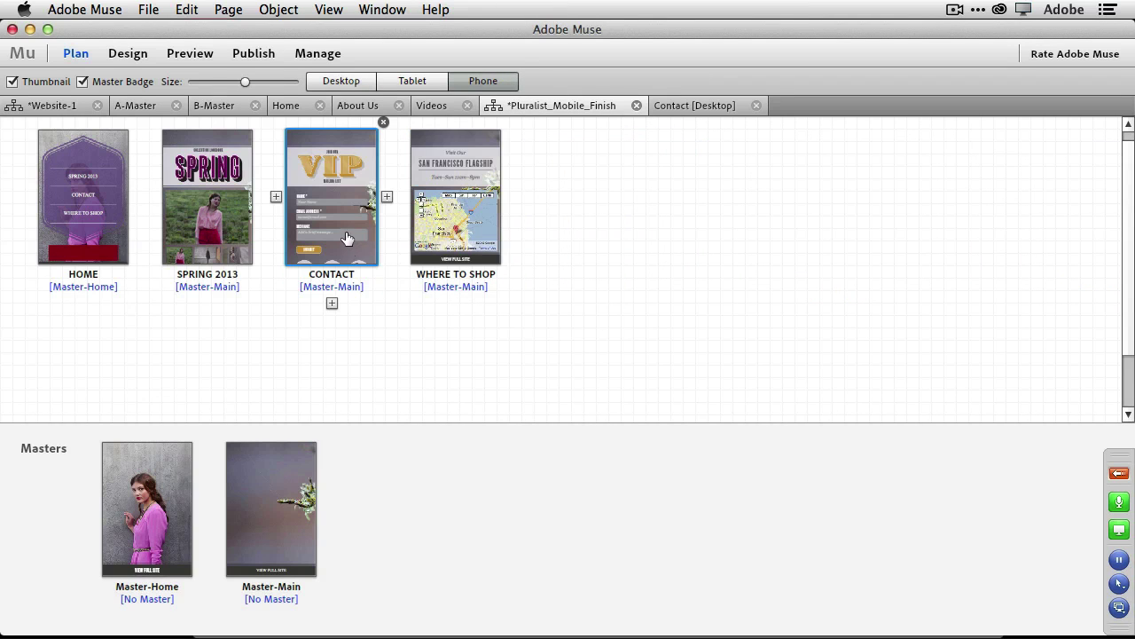
{"action": "double_click", "coordinate": [351, 250]}
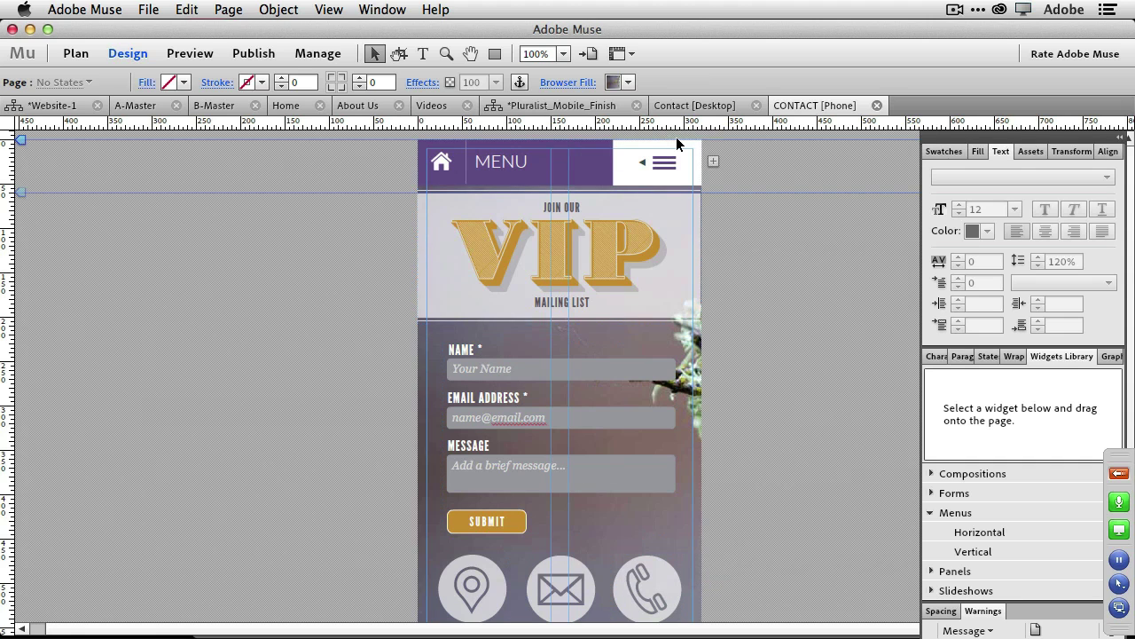
Replace MAILING with BUG YOU in the desktop Contact page's VIP mailing-list heading.
{"action": "left_click", "coordinate": [697, 106]}
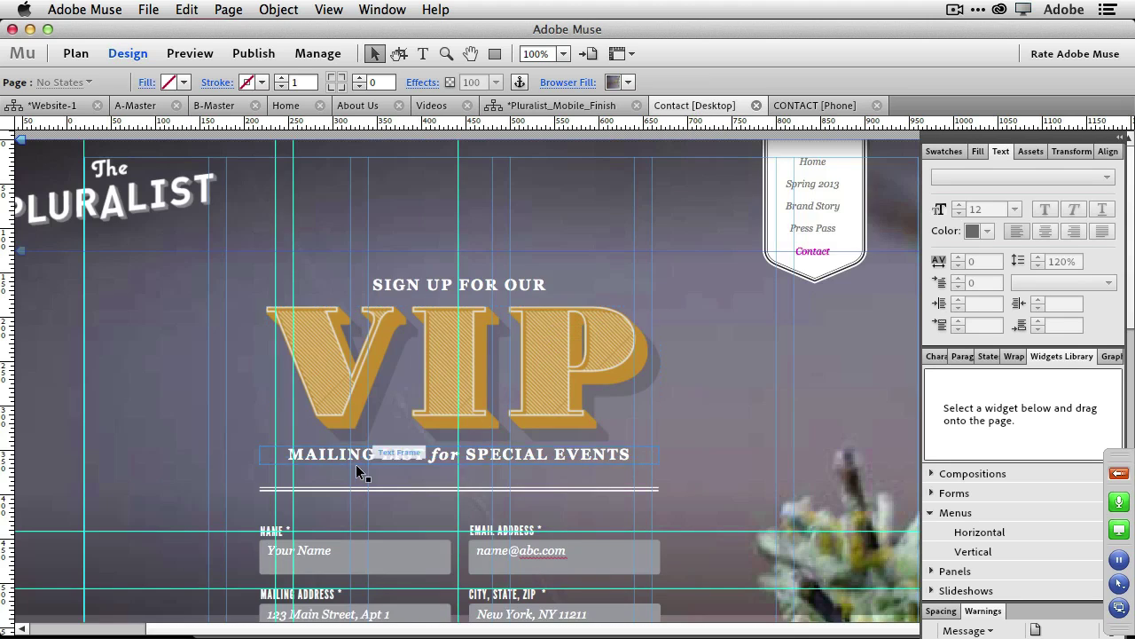
{"action": "left_click", "coordinate": [263, 533]}
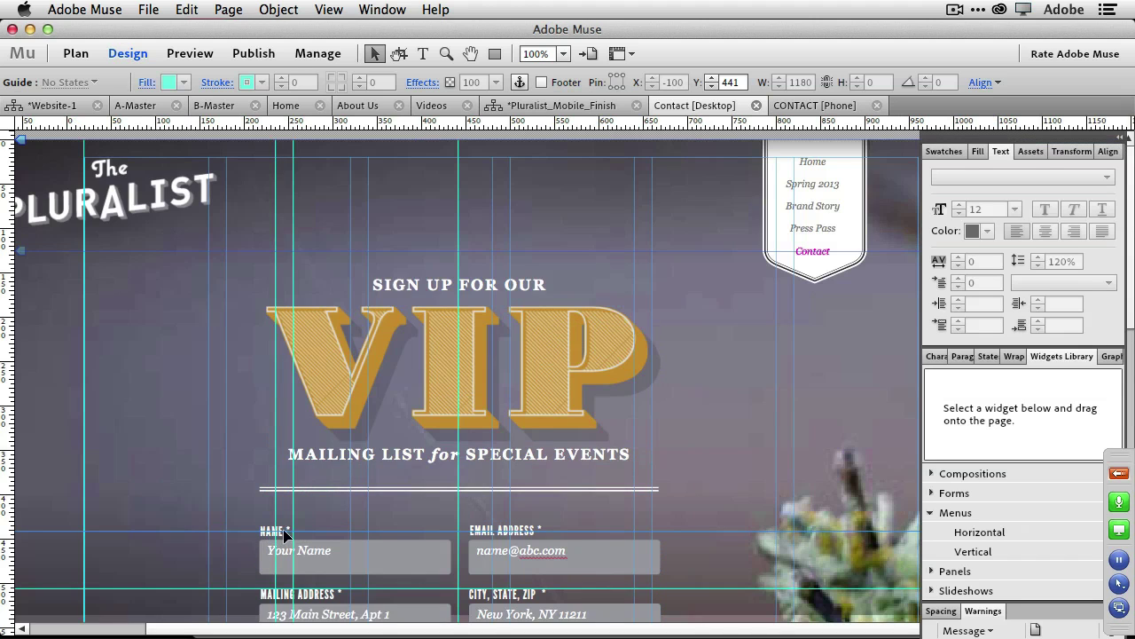
{"action": "double_click", "coordinate": [360, 454]}
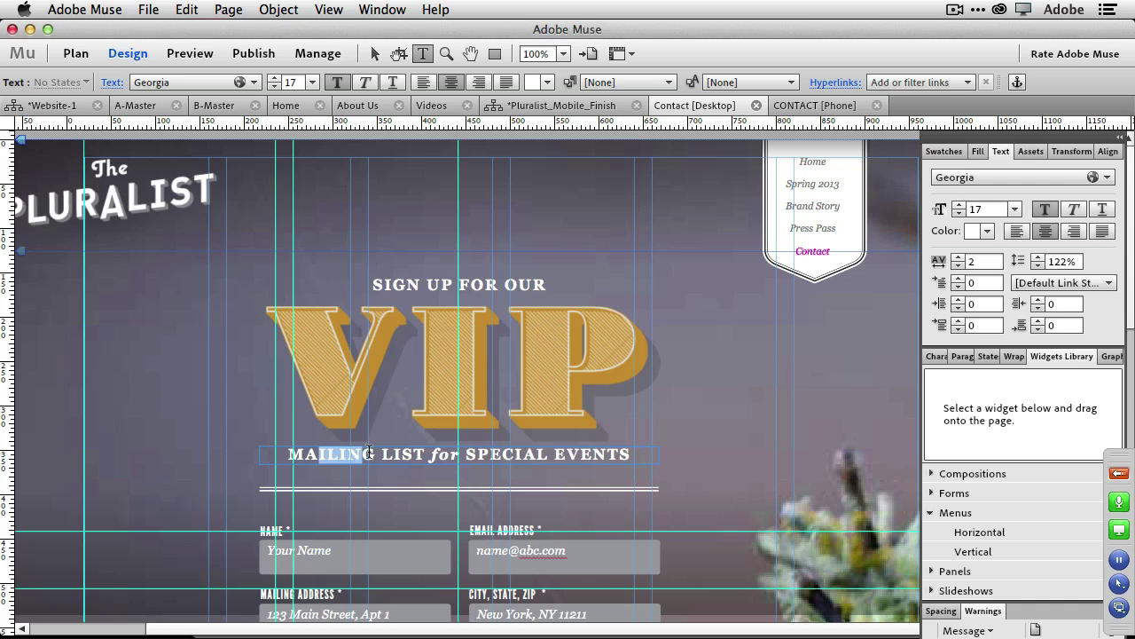
{"action": "key", "text": "Tab"}
{"action": "key", "text": "Tab"}
{"action": "left_click_drag", "start_coordinate": [371, 455], "coordinate": [261, 451]}
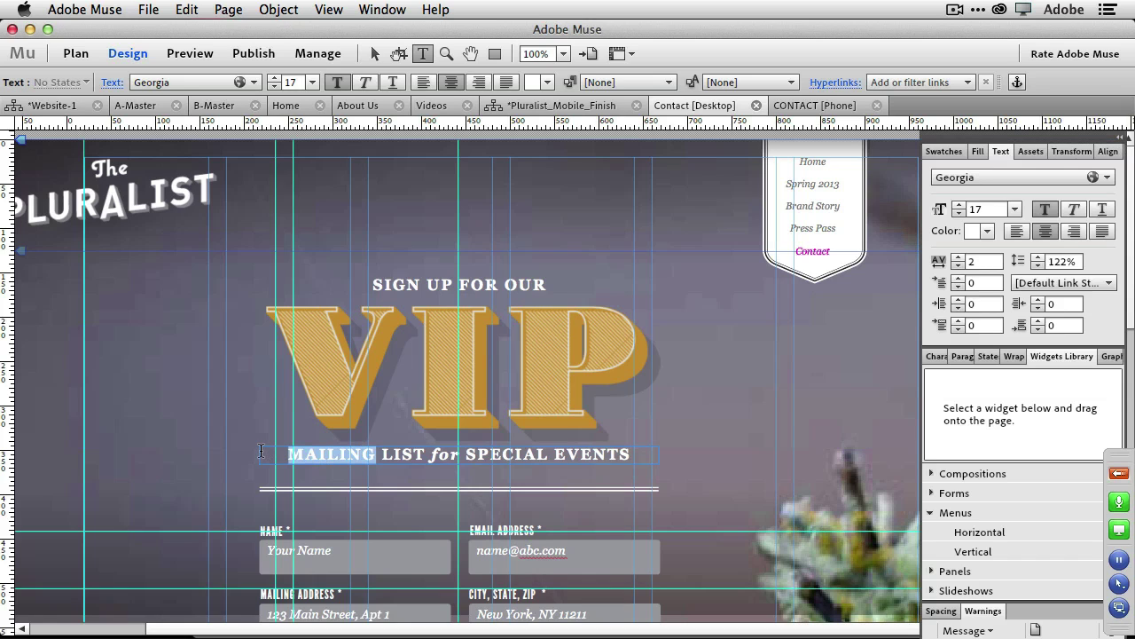
{"action": "type", "text": "BUG YOU"}
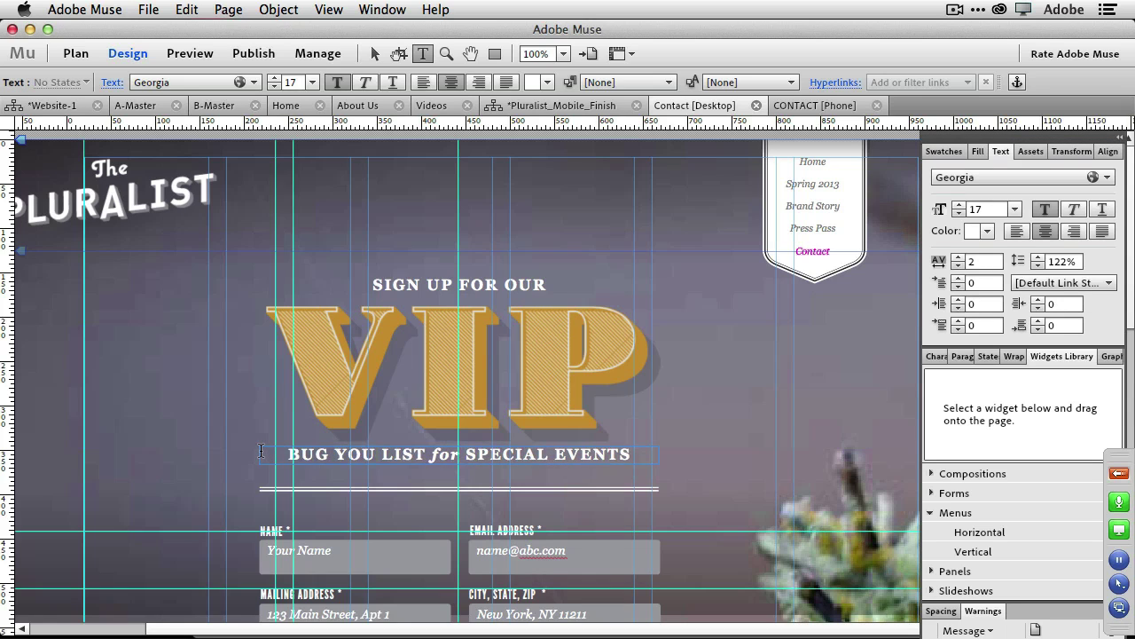
{"action": "key", "text": "Tab"}
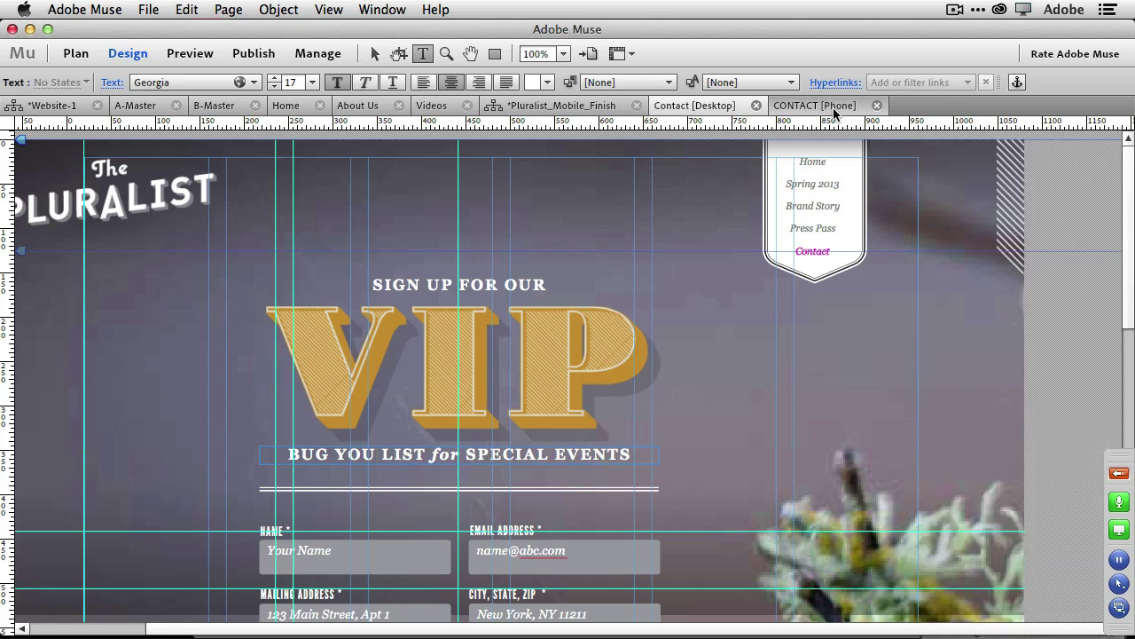
{"action": "key", "text": "Tab"}
Make the same MAILING-to-BUG YOU change in the phone CONTACT page's heading.
{"action": "left_click", "coordinate": [834, 107]}
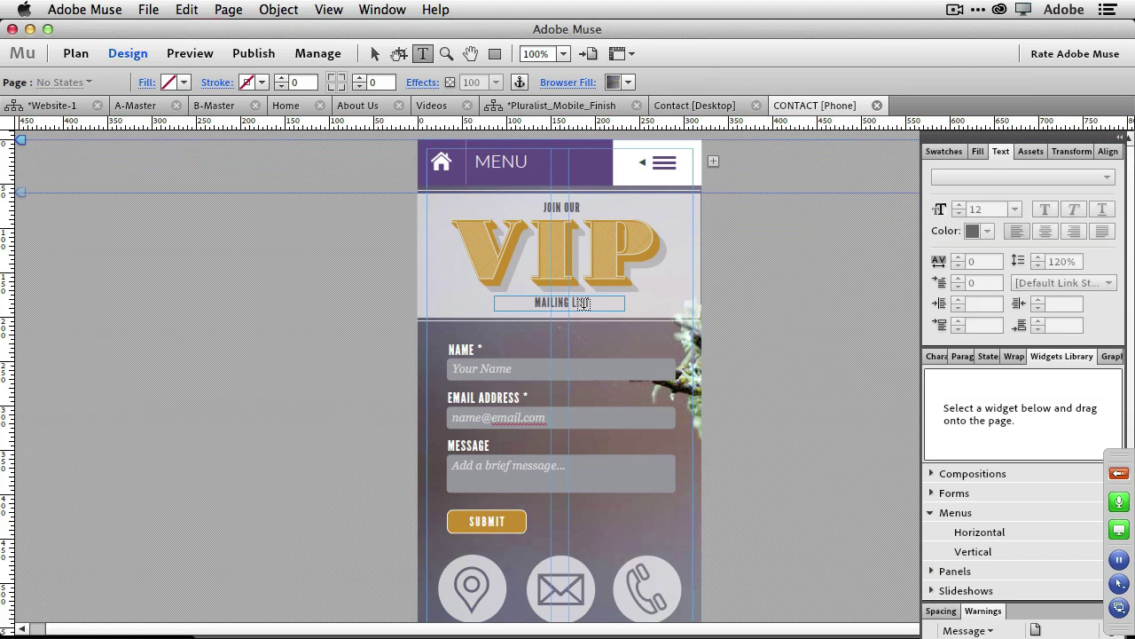
{"action": "left_click", "coordinate": [582, 302]}
{"action": "key", "text": "Tab"}
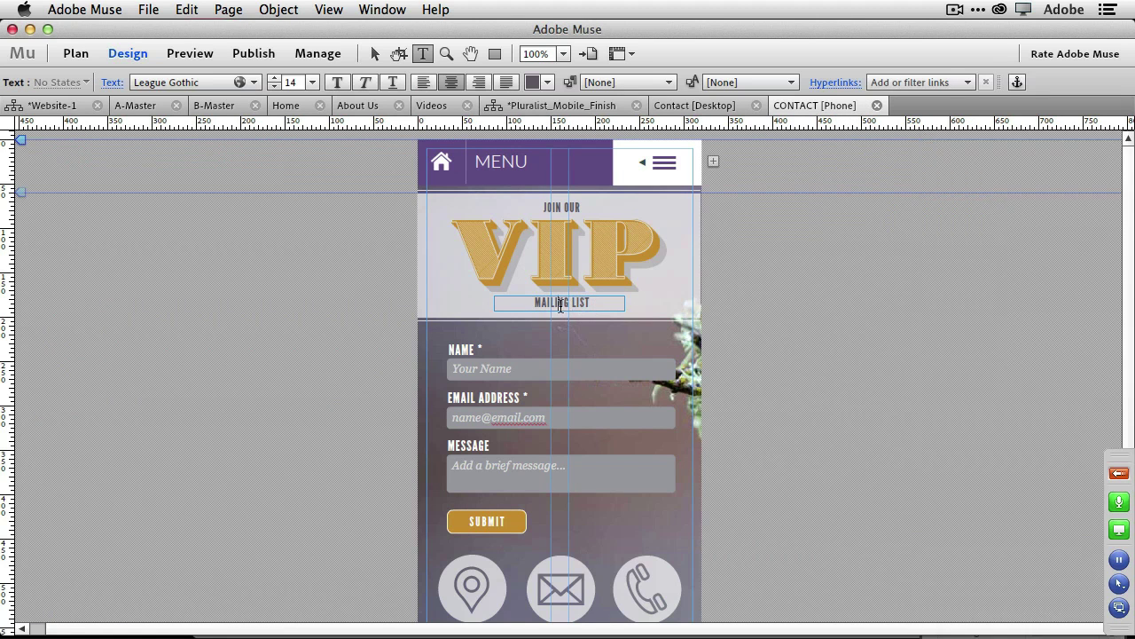
{"action": "key", "text": "Tab"}
{"action": "double_click", "coordinate": [559, 307]}
{"action": "type", "text": "BU"}
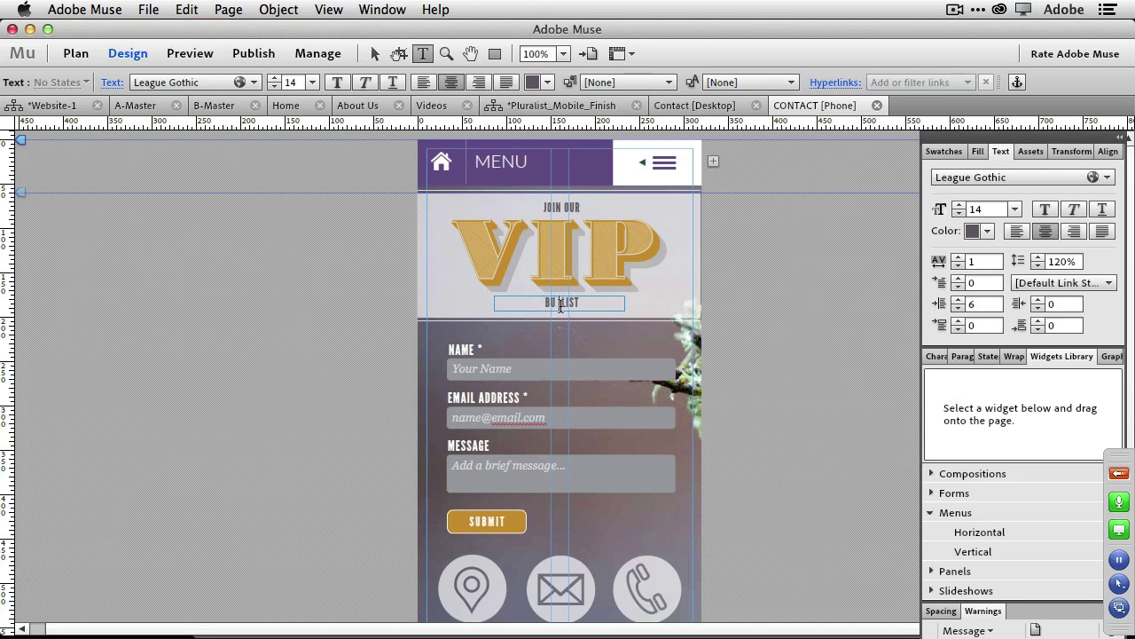
{"action": "type", "text": "G YOU"}
{"action": "left_click", "coordinate": [685, 109]}
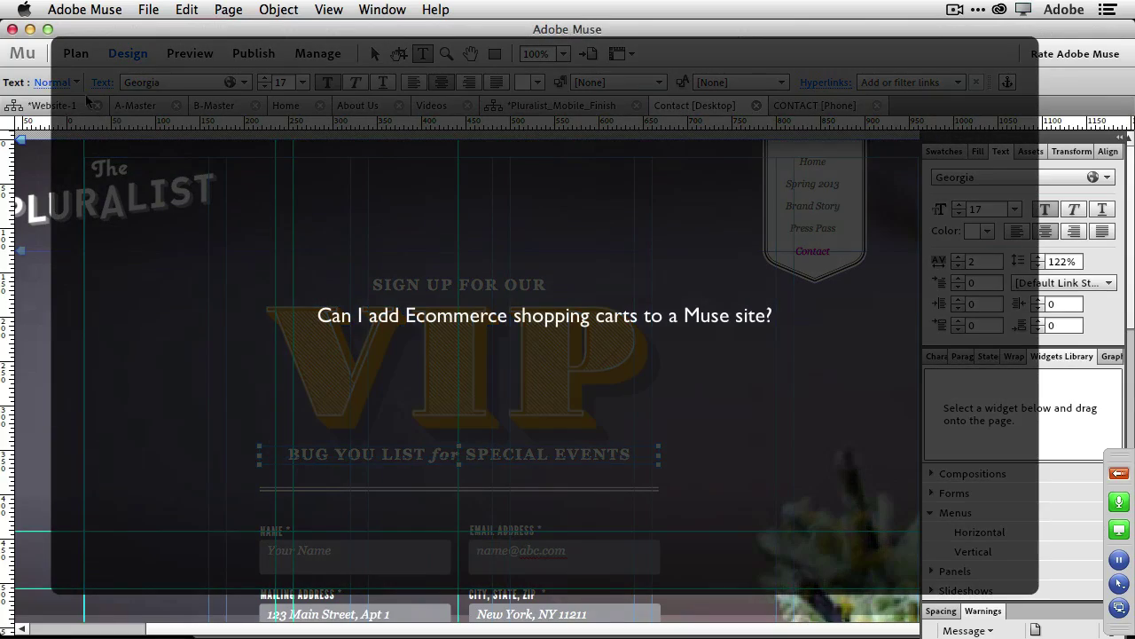
Open the Website-1 Services page from its site plan in Design view.
{"action": "left_click", "coordinate": [44, 106]}
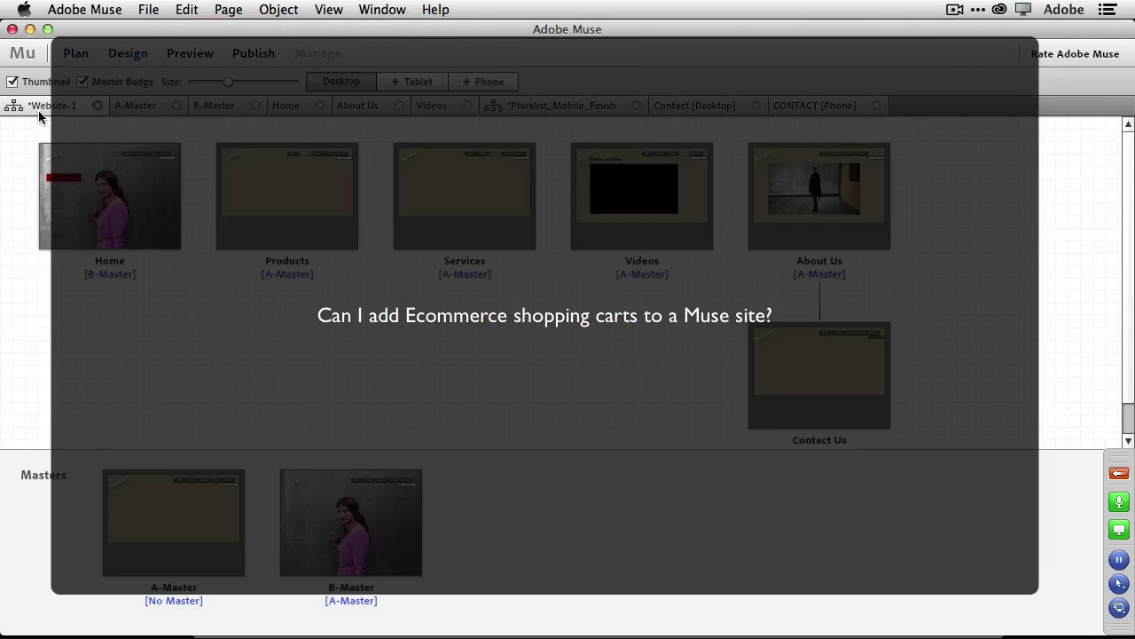
{"action": "mouse_move", "coordinate": [501, 275]}
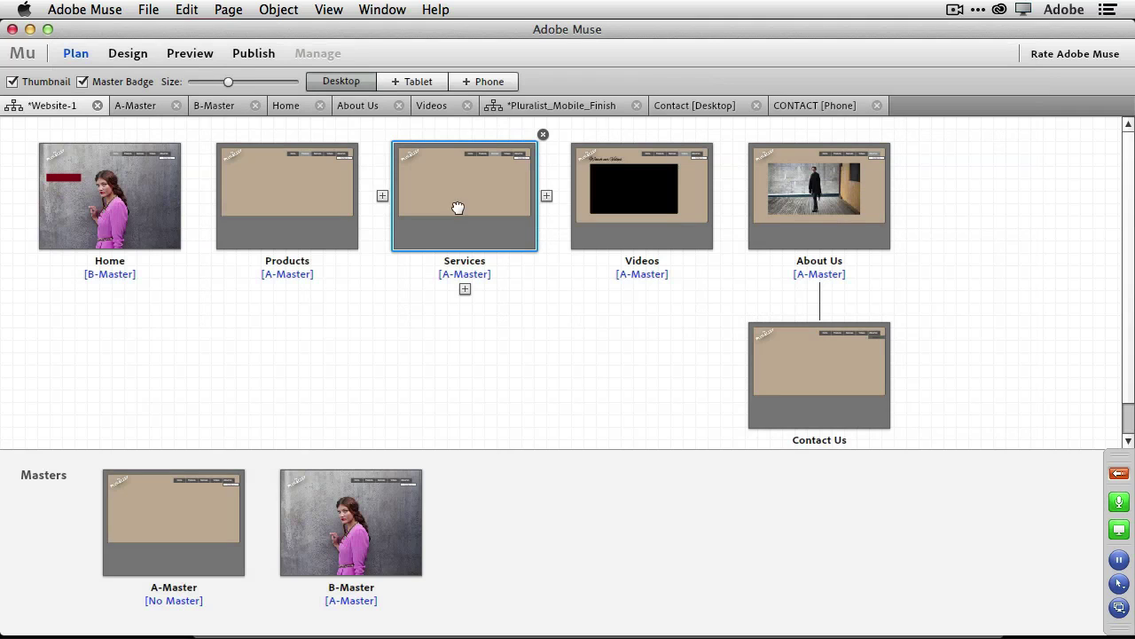
{"action": "double_click", "coordinate": [458, 208]}
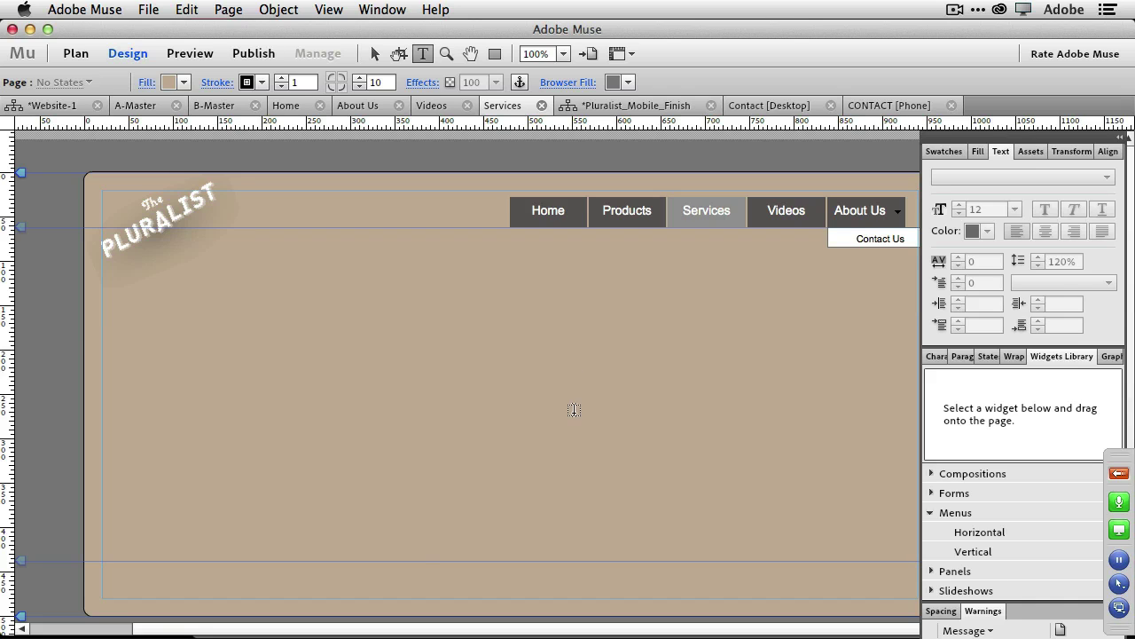
Select the PayPal form code in TextEdit, then draw an empty text frame on the Services page.
{"action": "key", "text": "super+Tab"}
{"action": "key", "text": "super+Tab"}
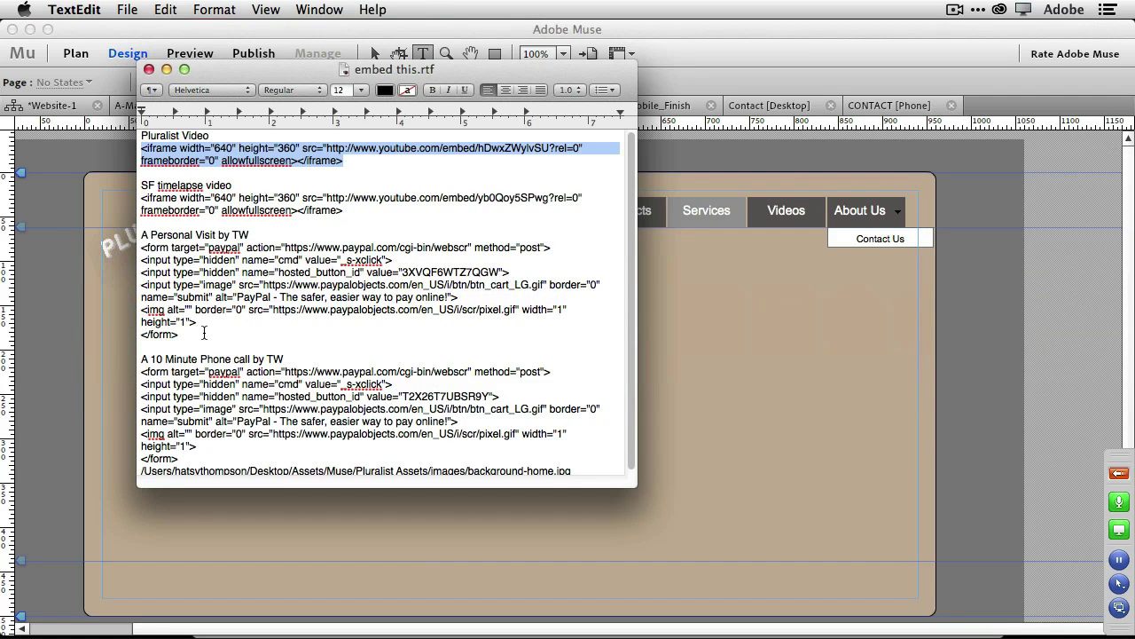
{"action": "left_click_drag", "start_coordinate": [192, 334], "coordinate": [104, 249]}
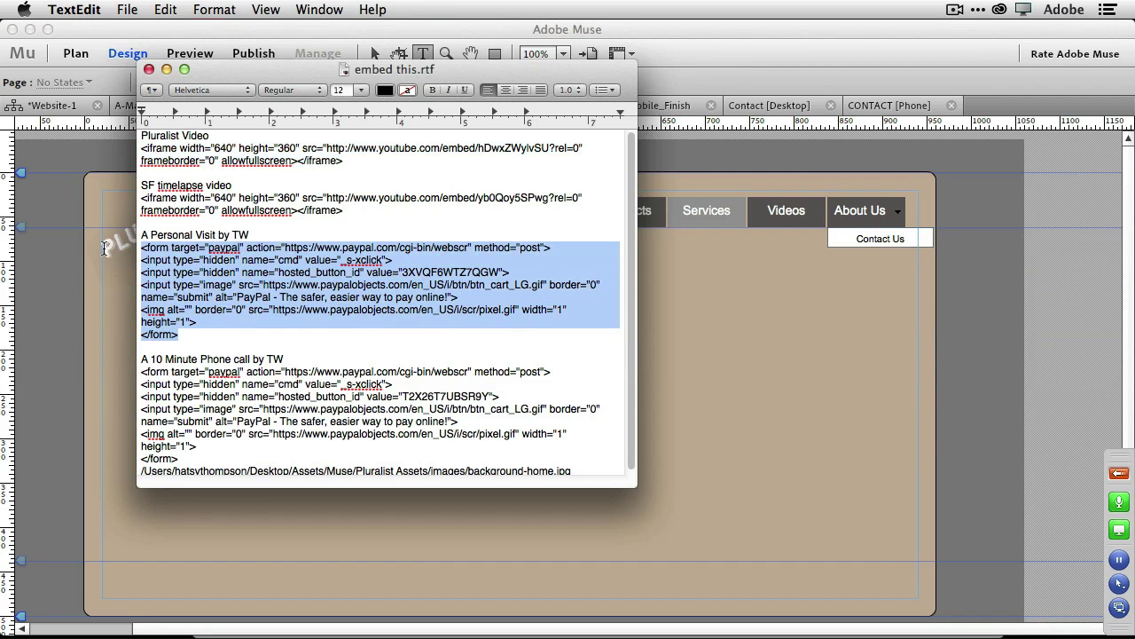
{"action": "left_click", "coordinate": [688, 381]}
{"action": "left_click_drag", "start_coordinate": [289, 274], "coordinate": [381, 288]}
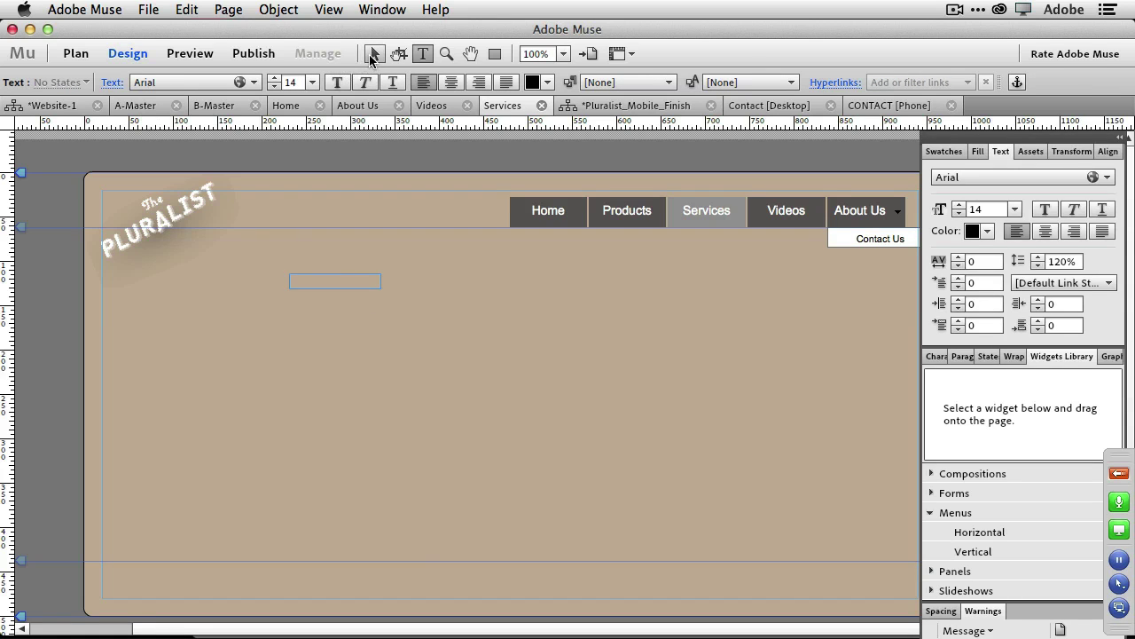
Enlarge the text frame and type the heading 'A Personal Visit By' plus the presenter's name.
{"action": "left_click", "coordinate": [374, 53]}
{"action": "left_click_drag", "start_coordinate": [379, 286], "coordinate": [568, 333]}
{"action": "double_click", "coordinate": [499, 293]}
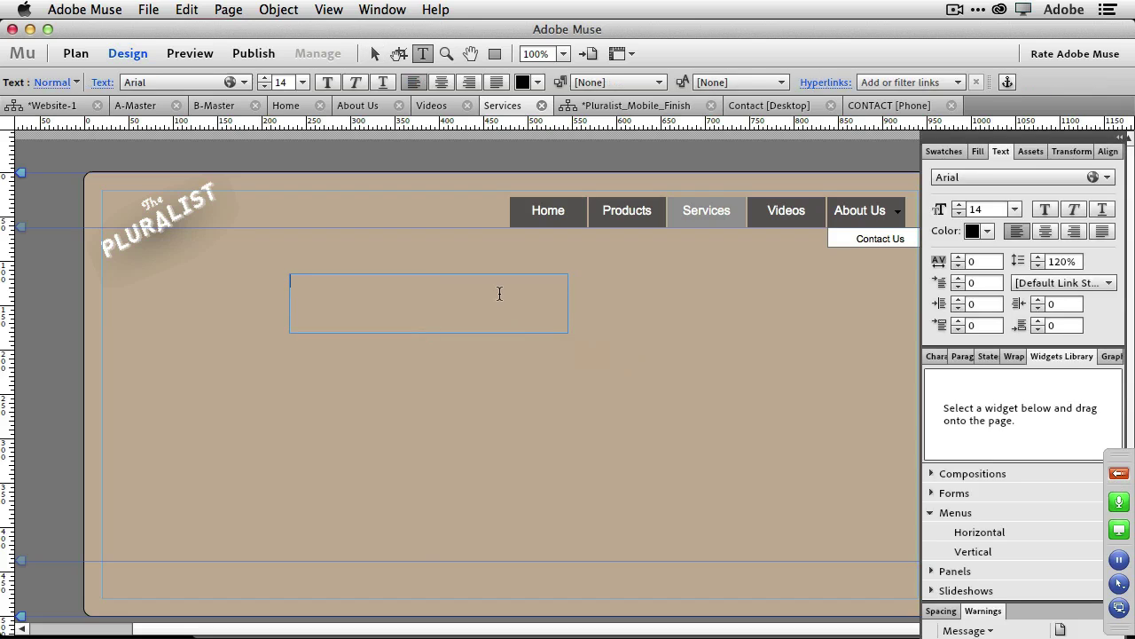
{"action": "type", "text": "A Person"}
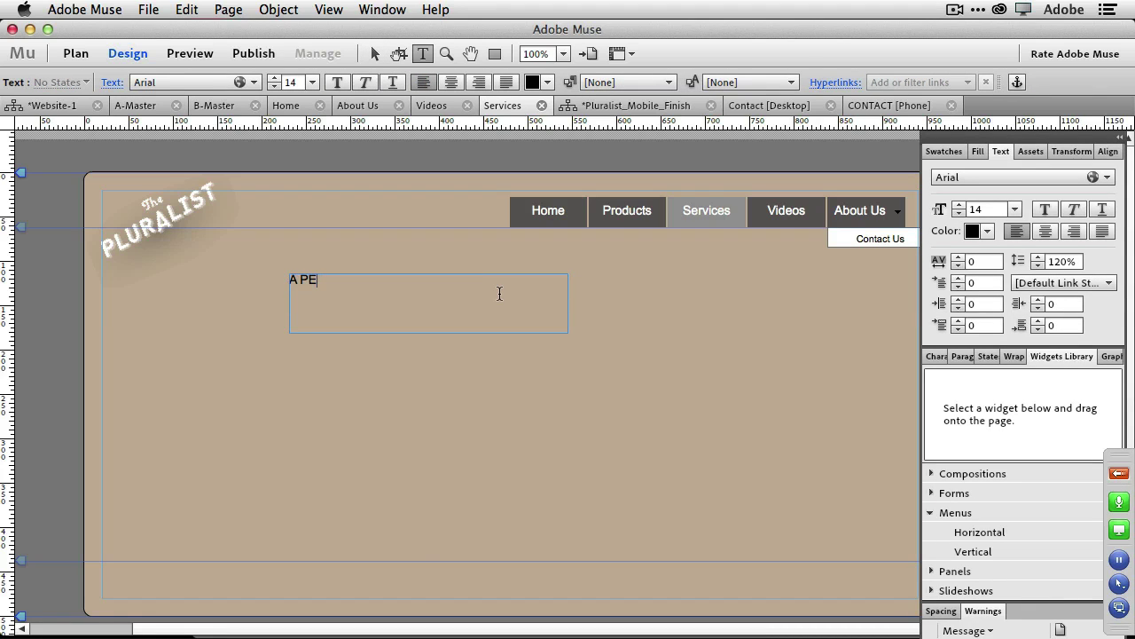
{"action": "type", "text": "al Visity"}
{"action": "key", "text": "BackSpace"}
{"action": "key", "text": "BackSpace"}
{"action": "type", "text": "t By Terry White"}
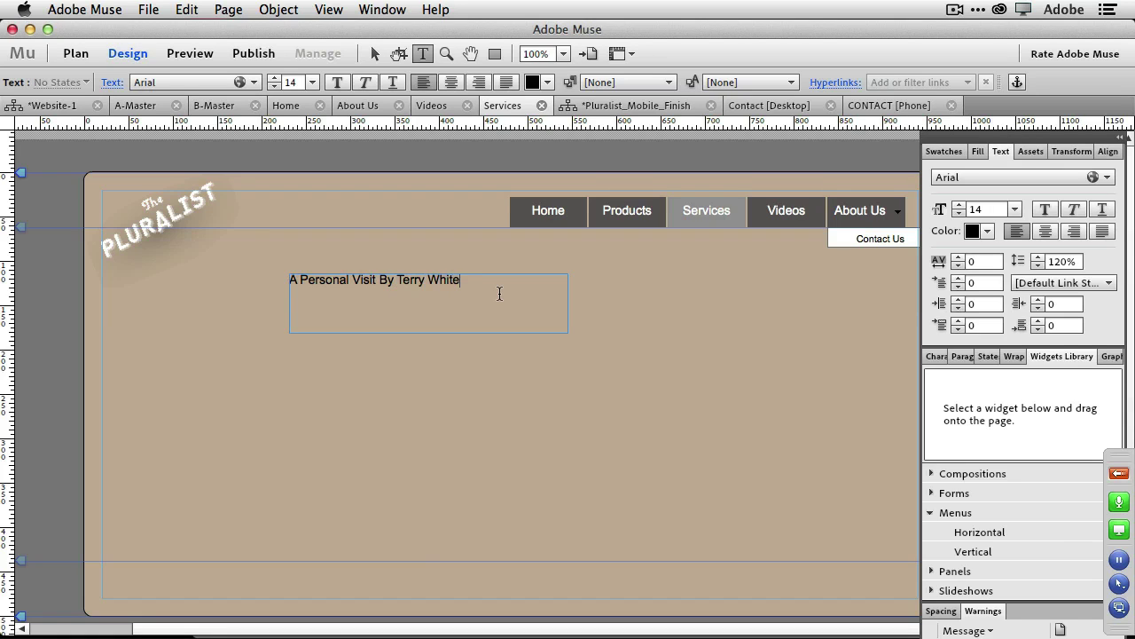
Enlarge the heading text to 22 pt and shorten its frame to fit.
{"action": "key", "text": "super+a"}
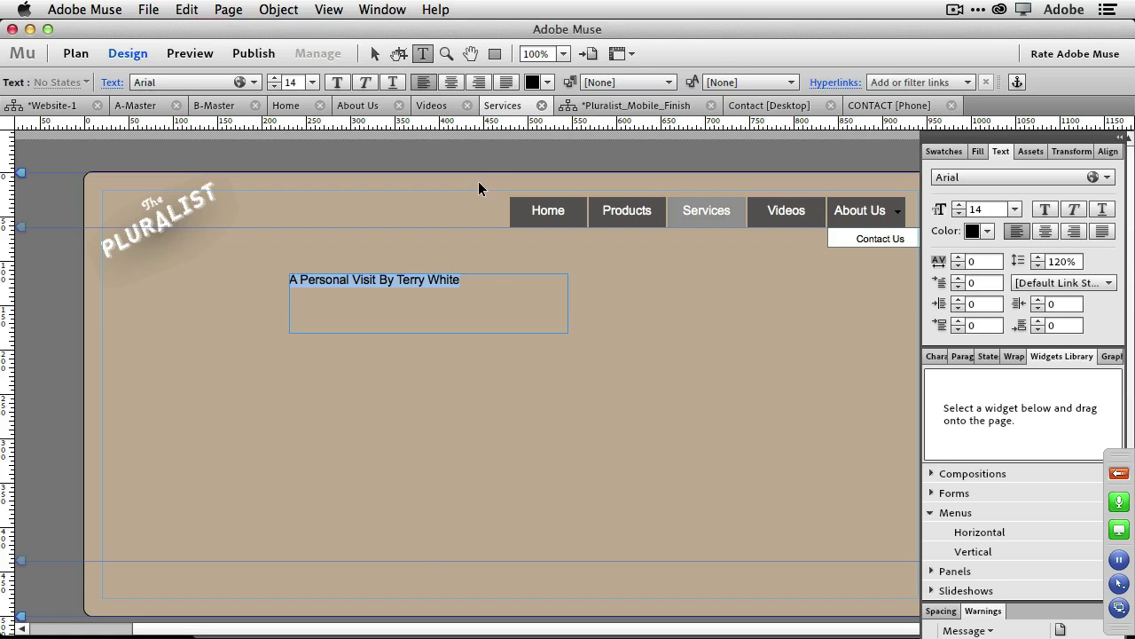
{"action": "key", "text": "super+shift+slash"}
{"action": "key", "text": "Down"}
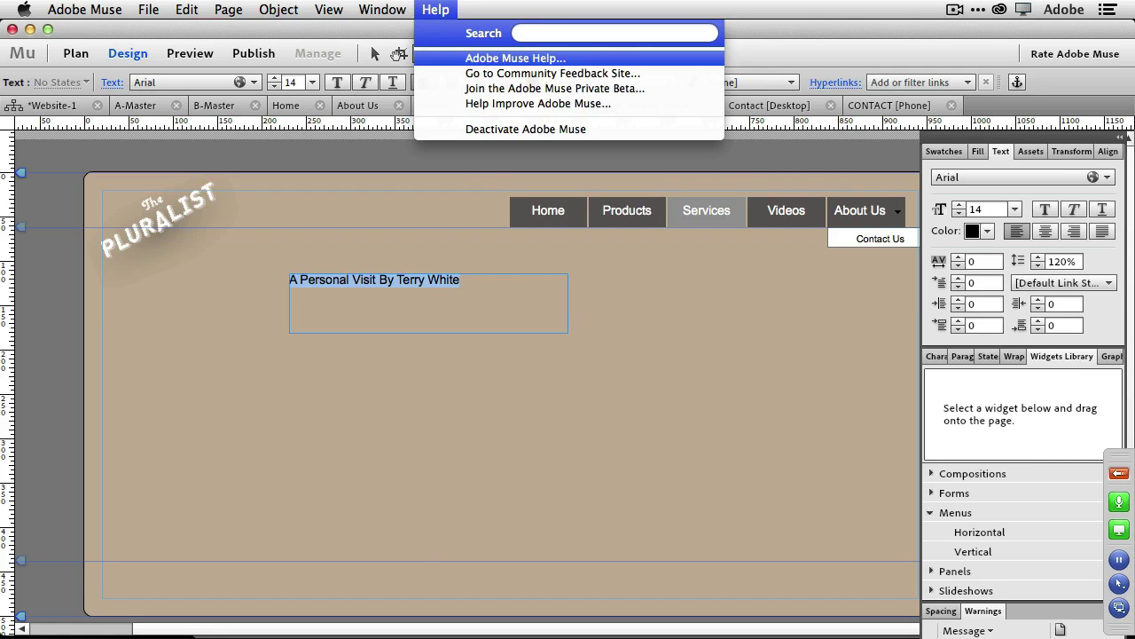
{"action": "key", "text": "Escape"}
{"action": "key", "text": "super+shift+period"}
{"action": "key", "text": "super+shift+period"}
{"action": "key", "text": "super+shift+period"}
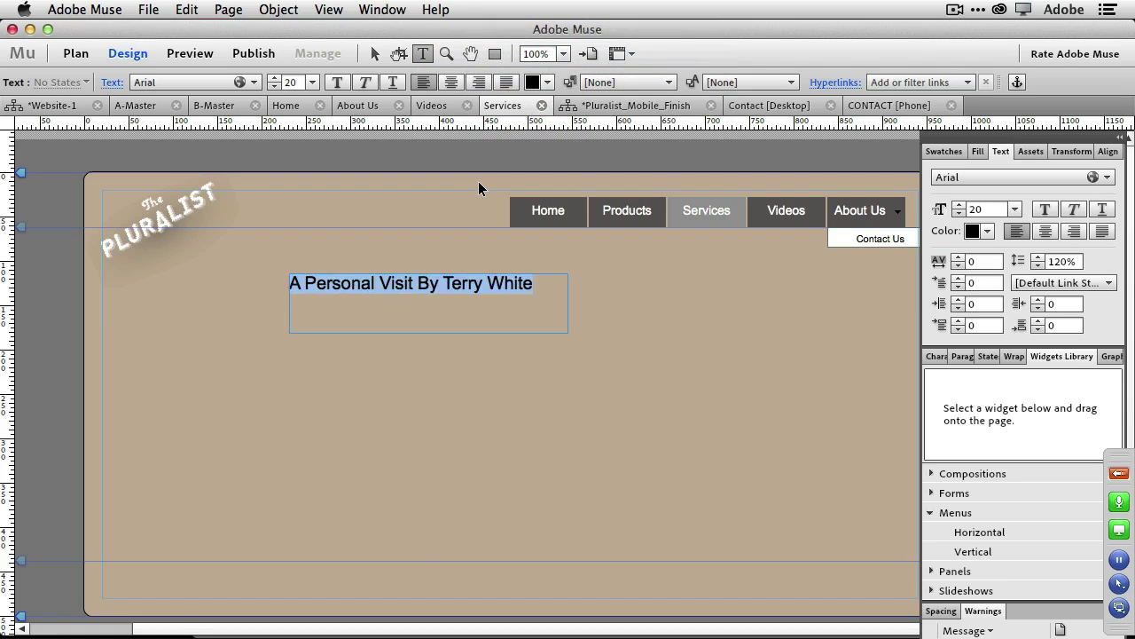
{"action": "key", "text": "super+shift+period"}
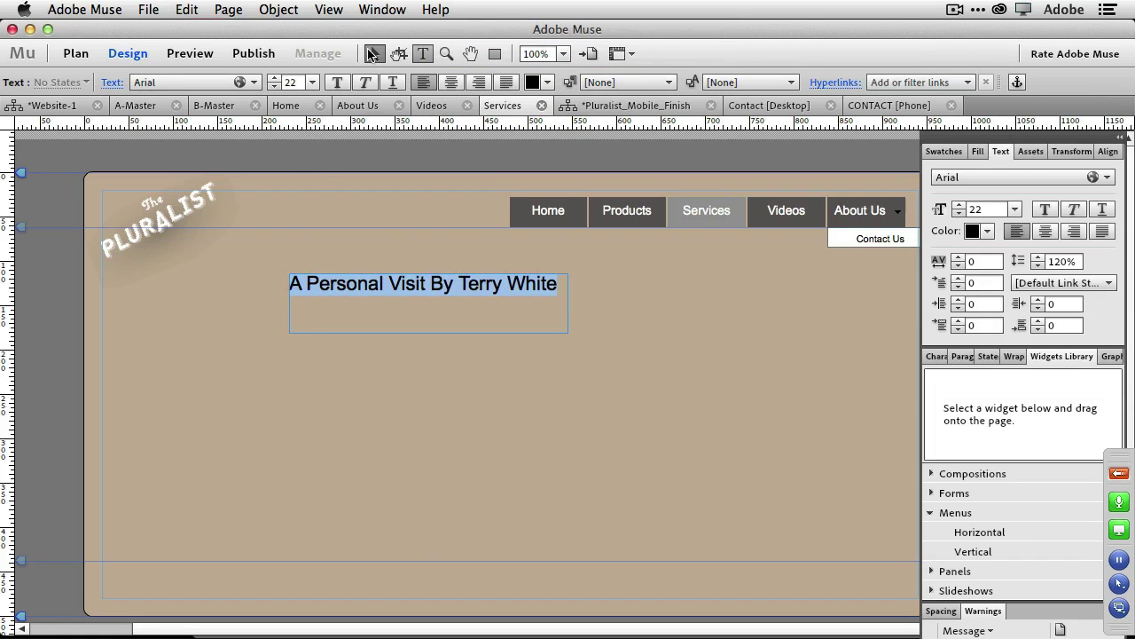
{"action": "left_click", "coordinate": [371, 54]}
{"action": "left_click_drag", "start_coordinate": [430, 335], "coordinate": [429, 298]}
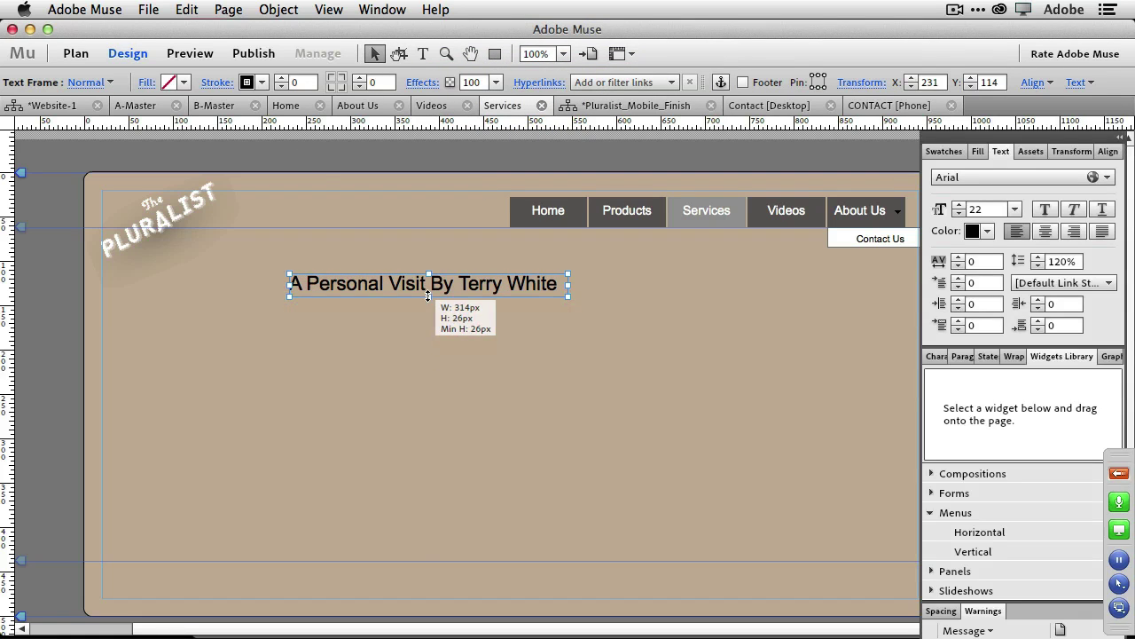
Insert an HTML item containing the pasted PayPal Add to Cart form code.
{"action": "left_click", "coordinate": [279, 10]}
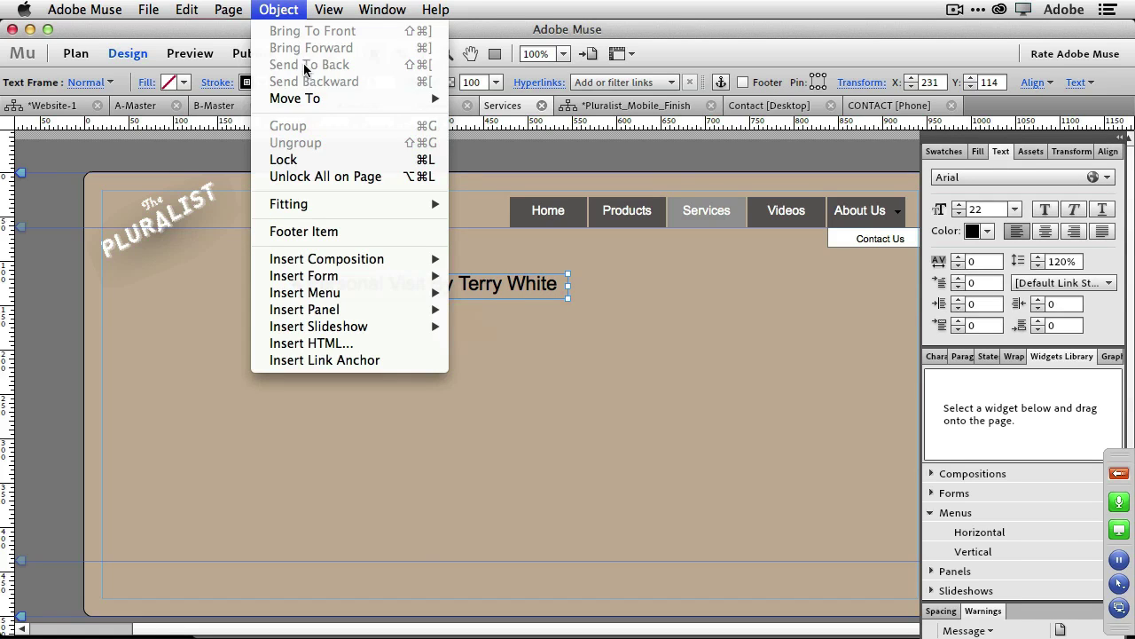
{"action": "left_click", "coordinate": [379, 342]}
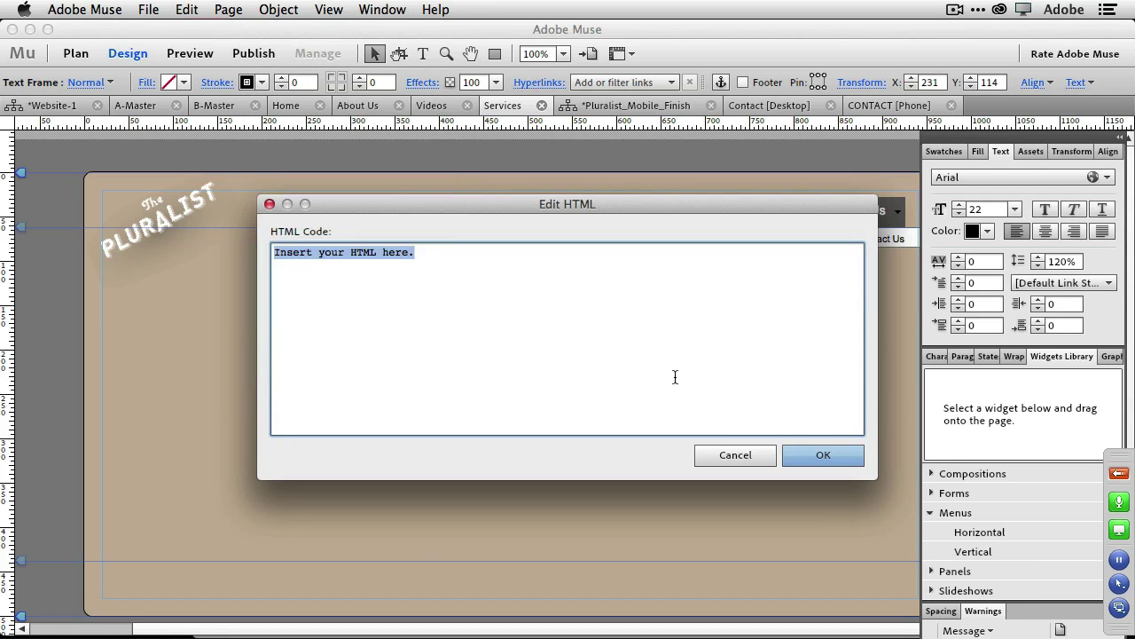
{"action": "key", "text": "cmd+v"}
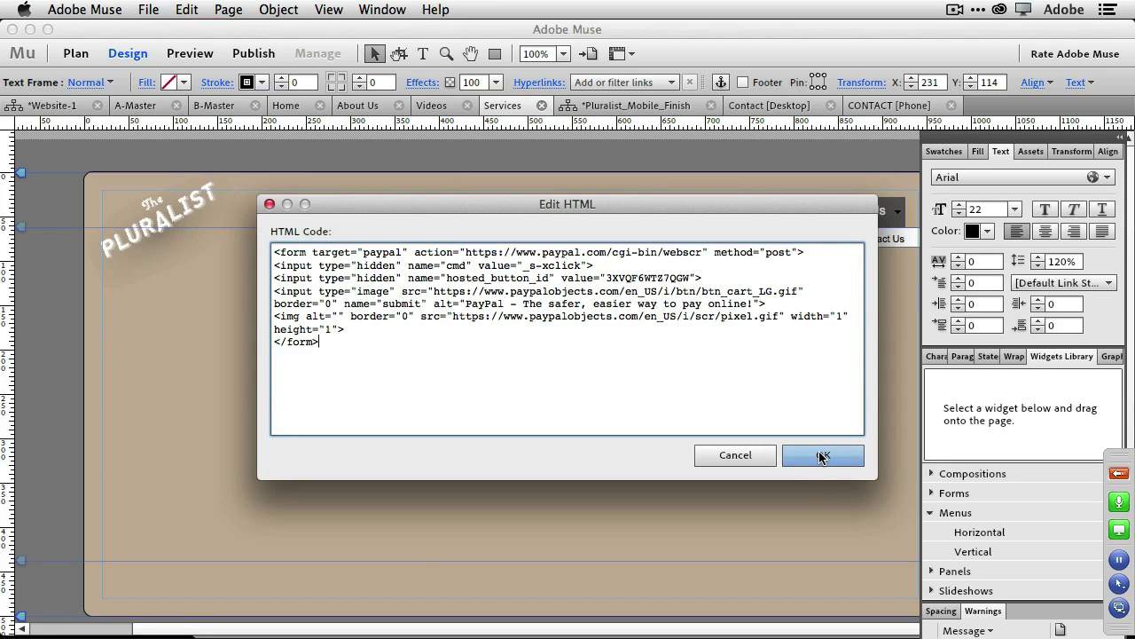
{"action": "left_click", "coordinate": [820, 455]}
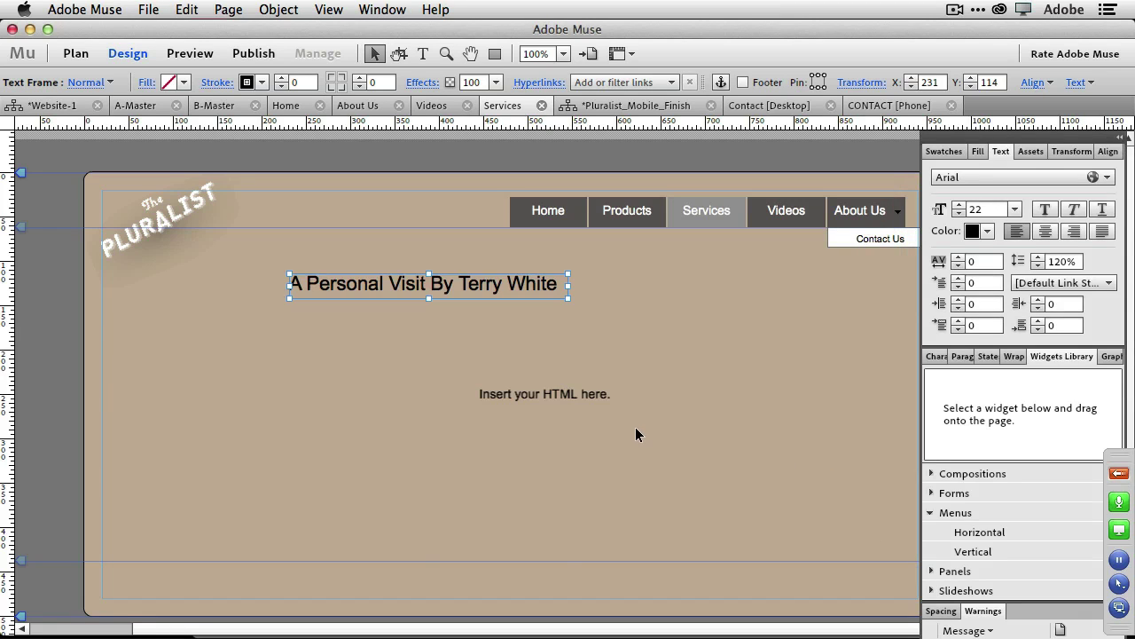
Move the Add to Cart button just below the 'A Personal Visit By Terry White' heading.
{"action": "left_click", "coordinate": [553, 399]}
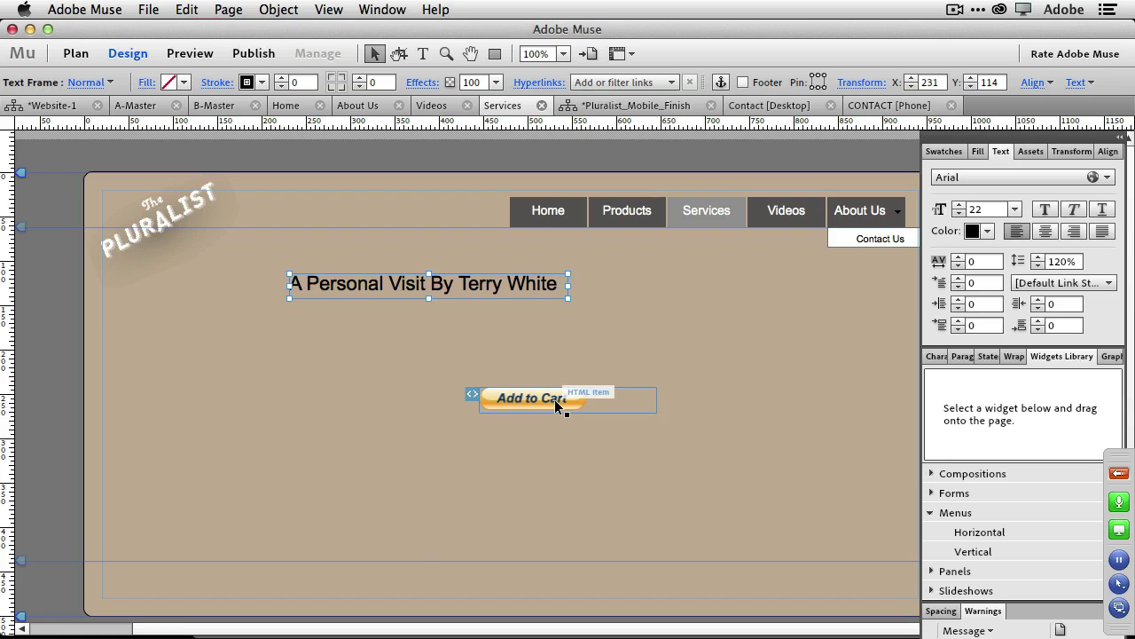
{"action": "left_click_drag", "start_coordinate": [505, 393], "coordinate": [372, 322]}
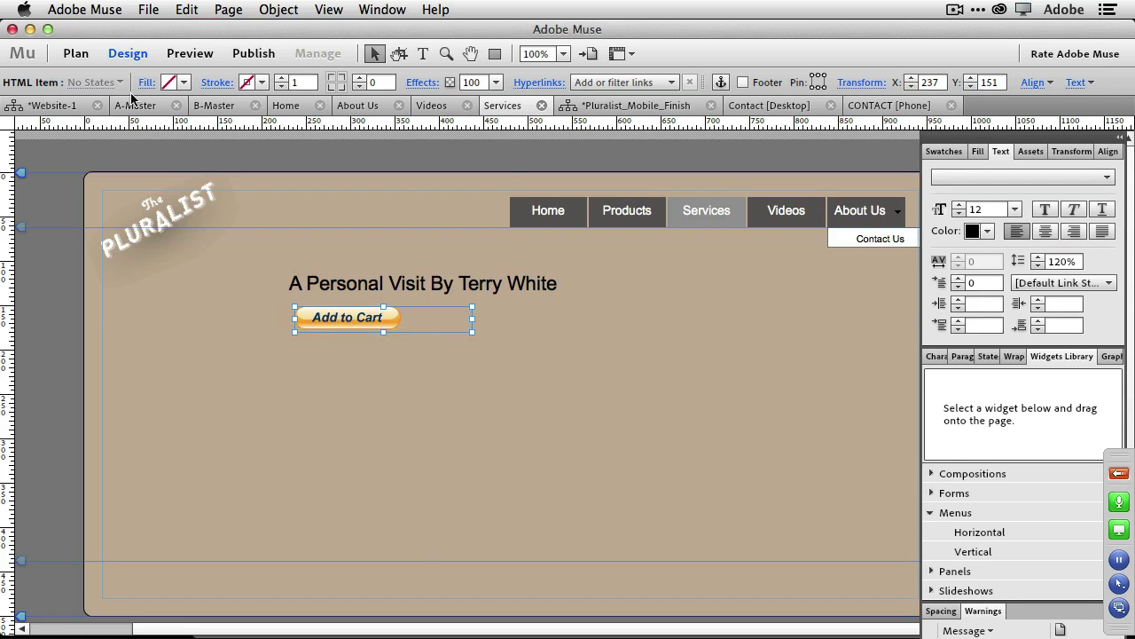
{"action": "left_click", "coordinate": [148, 11]}
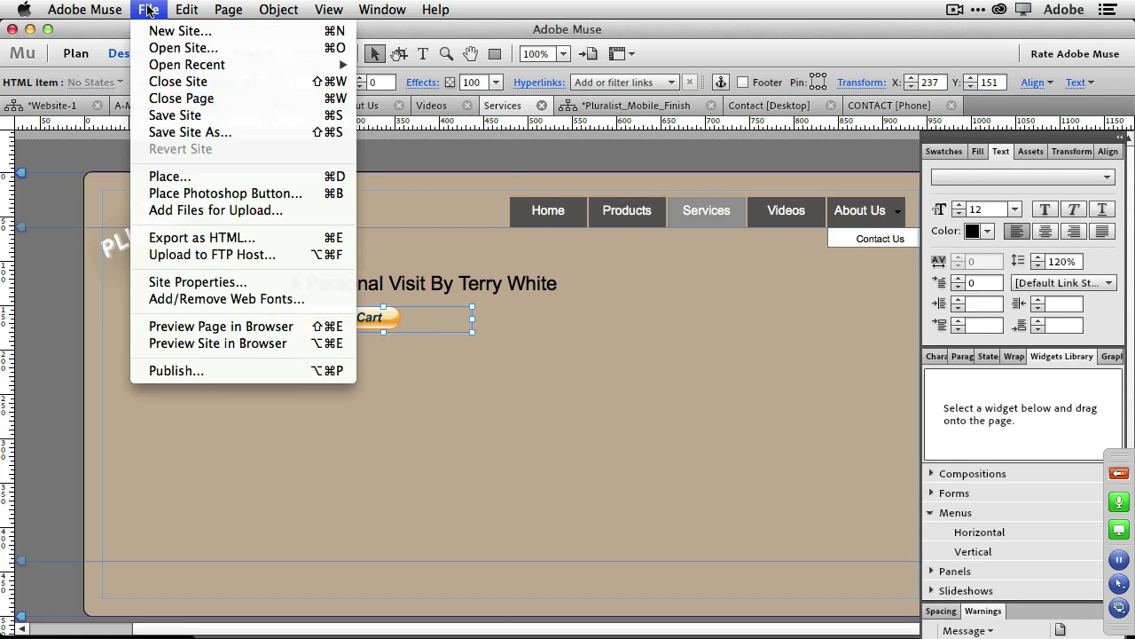
Preview the Services page in Chrome, test Add to Cart, then remove the personal visit and phone call cart items.
{"action": "left_click", "coordinate": [239, 328]}
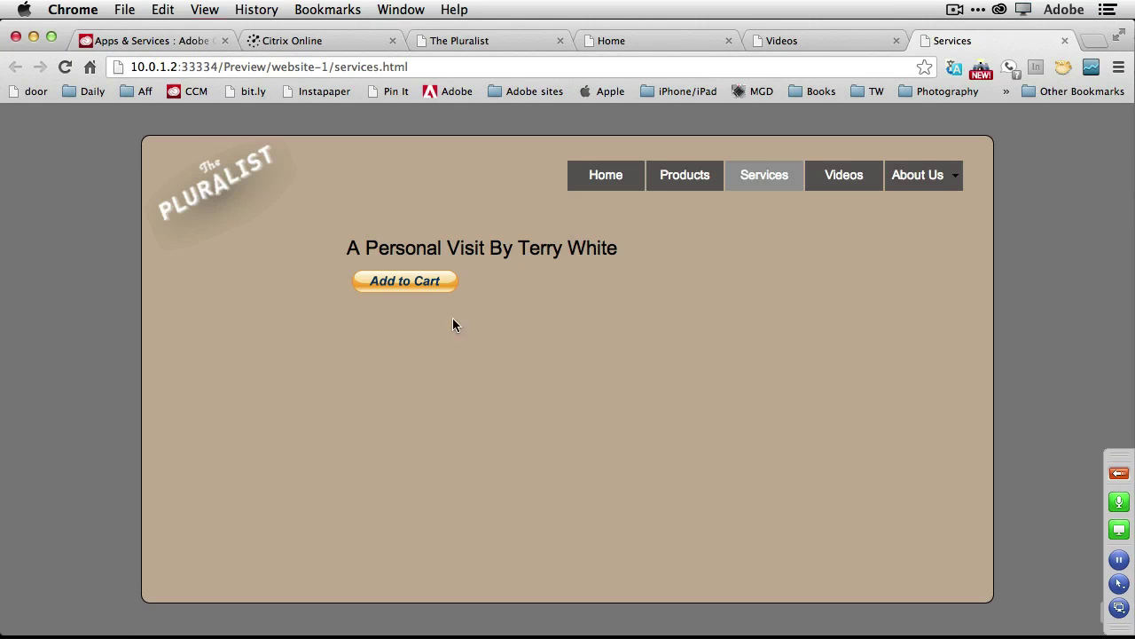
{"action": "left_click", "coordinate": [432, 282]}
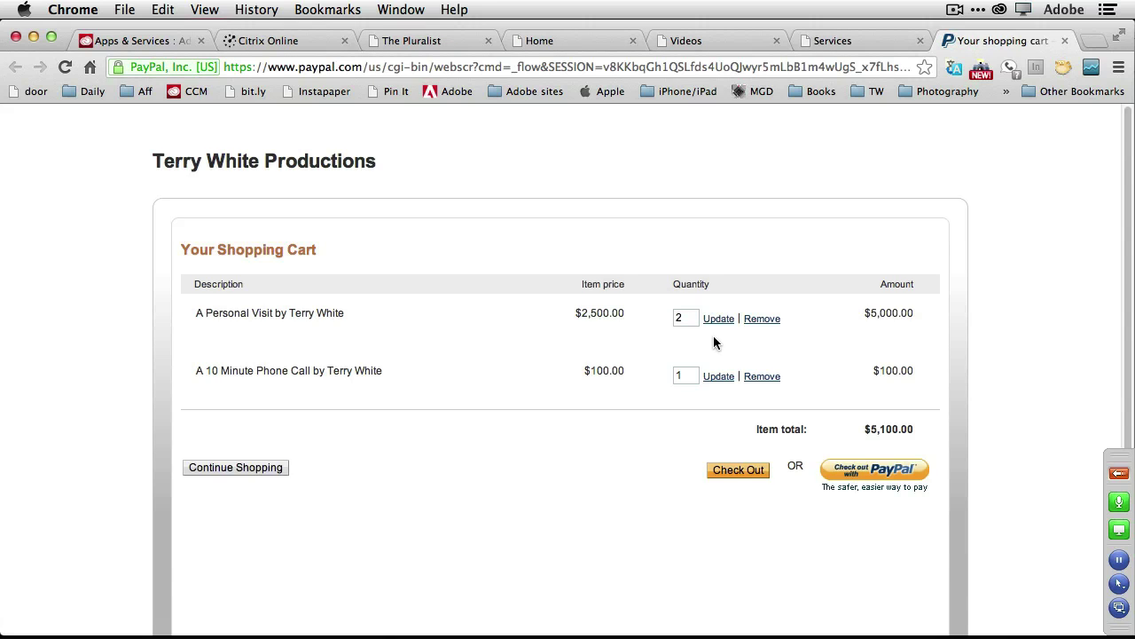
{"action": "left_click", "coordinate": [757, 324]}
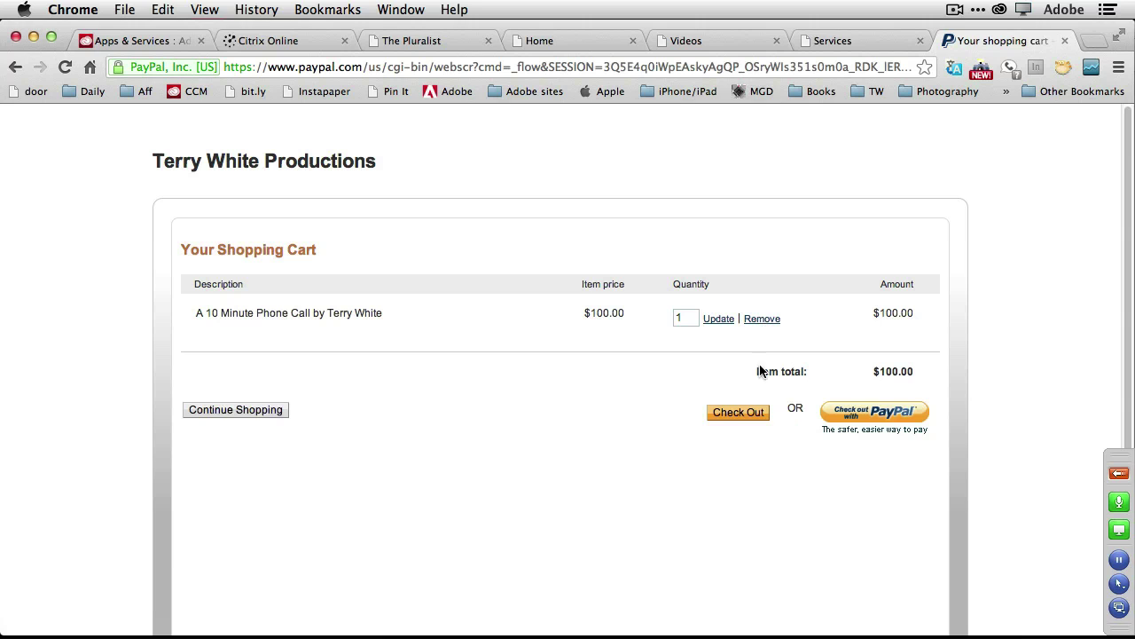
{"action": "left_click", "coordinate": [755, 322]}
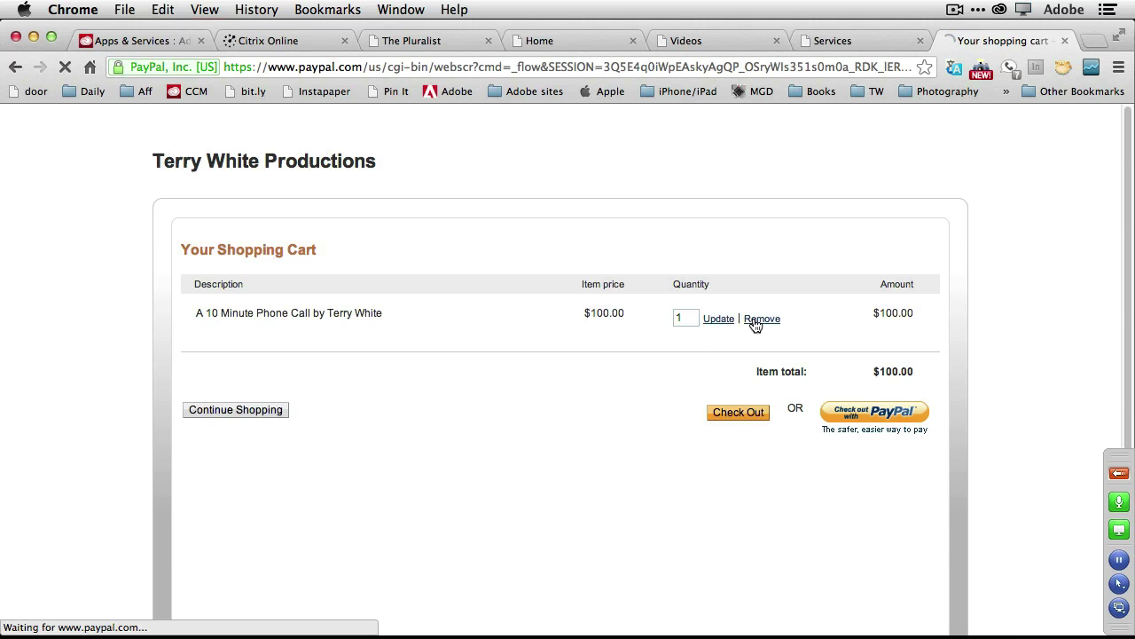
{"action": "key", "text": "ctrl+Right"}
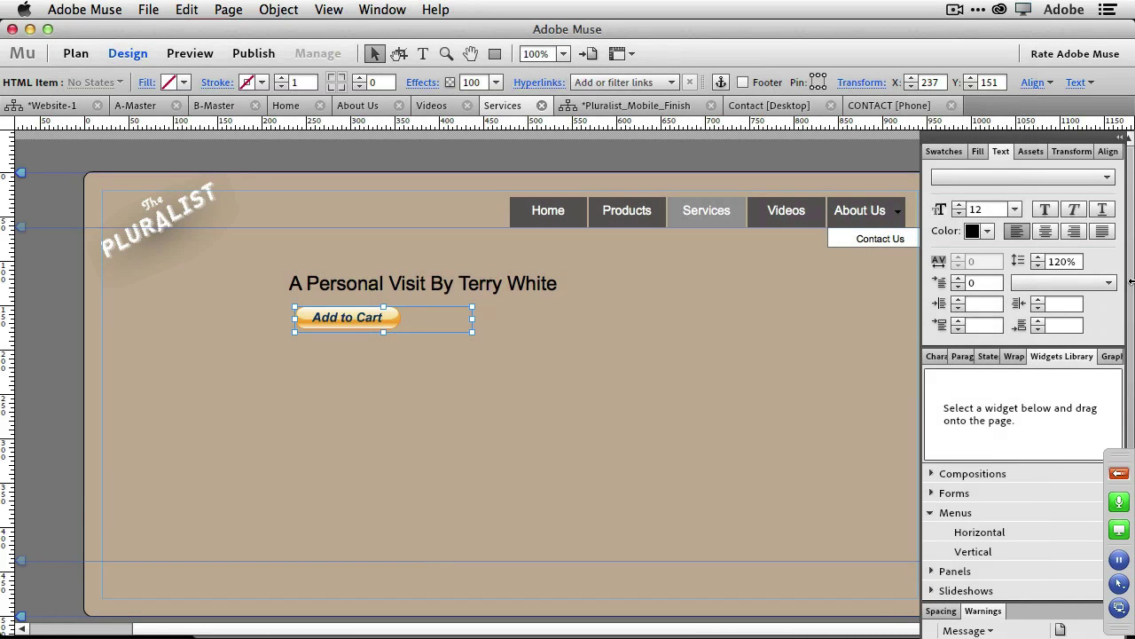
{"action": "left_click", "coordinate": [999, 10]}
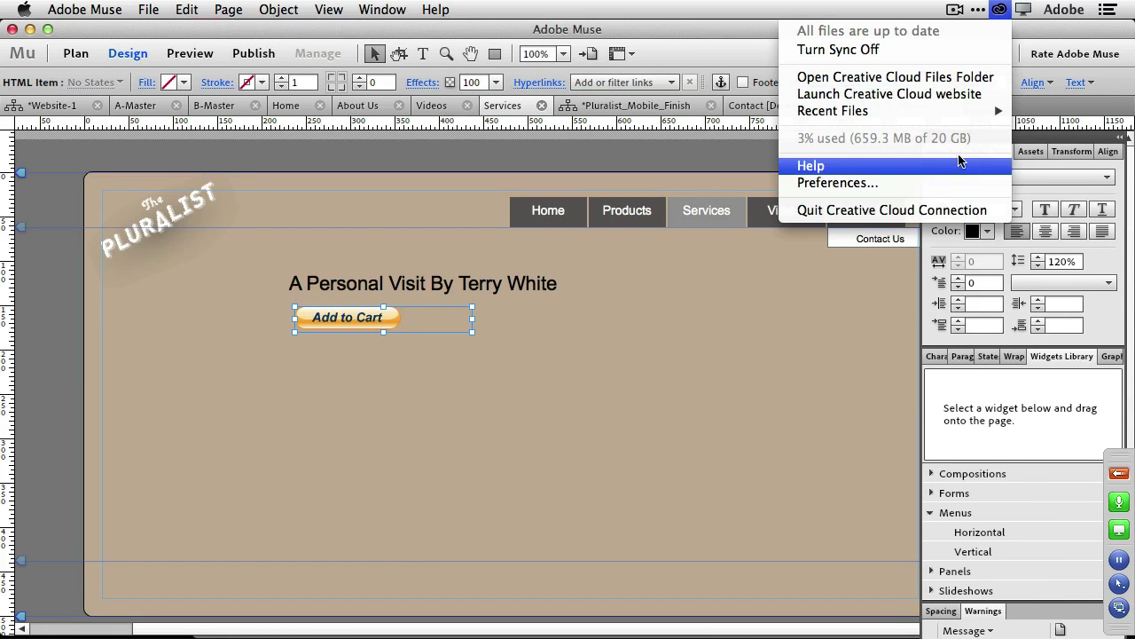
{"action": "left_click", "coordinate": [938, 78]}
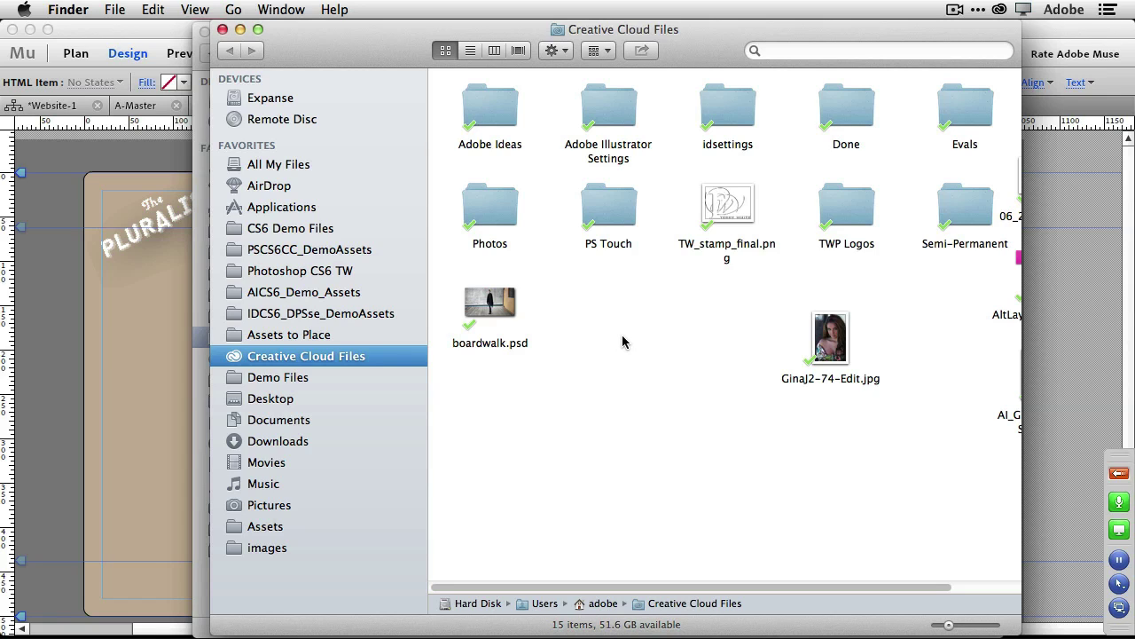
{"action": "left_click", "coordinate": [135, 411]}
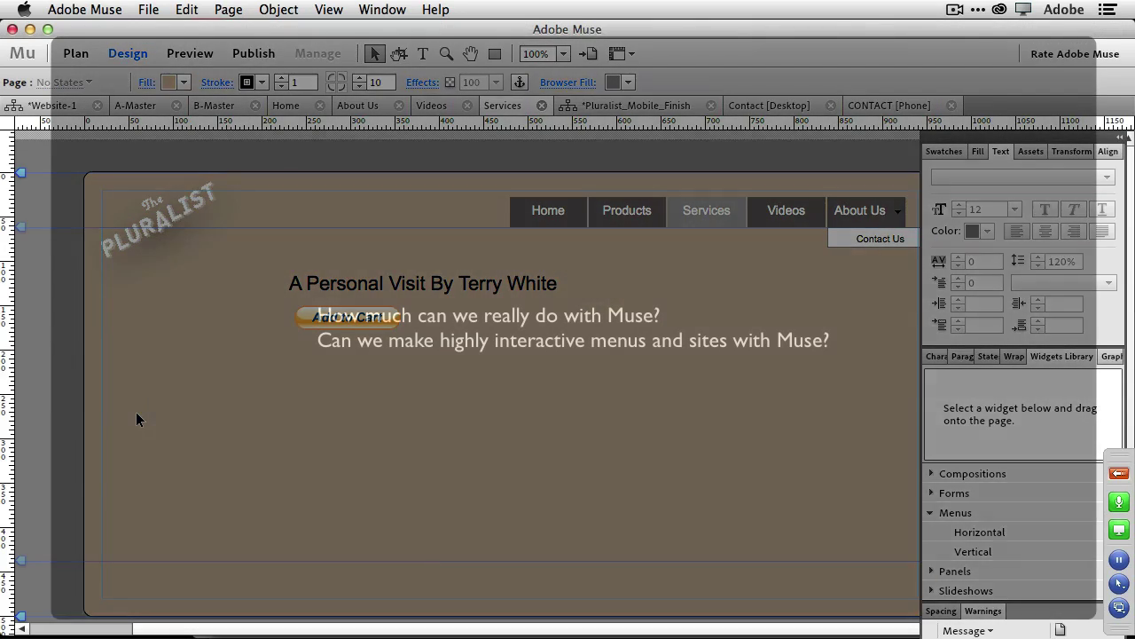
Open muse.adobe.com in a new Chrome tab.
{"action": "key", "text": "super+Tab"}
{"action": "key", "text": "super+Tab"}
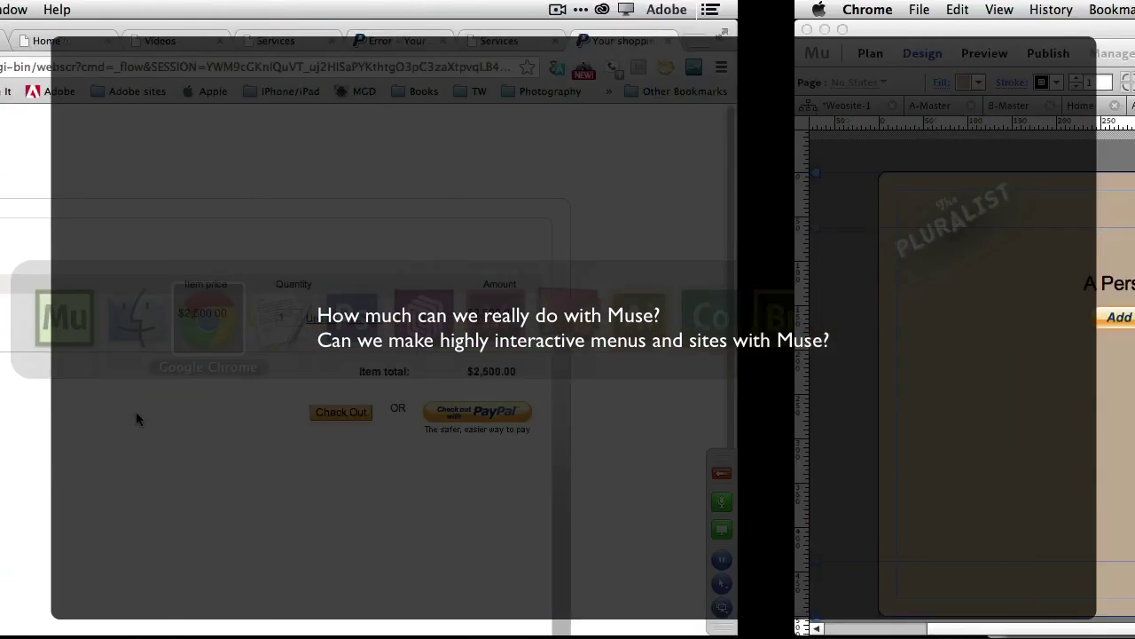
{"action": "key", "text": "super+t"}
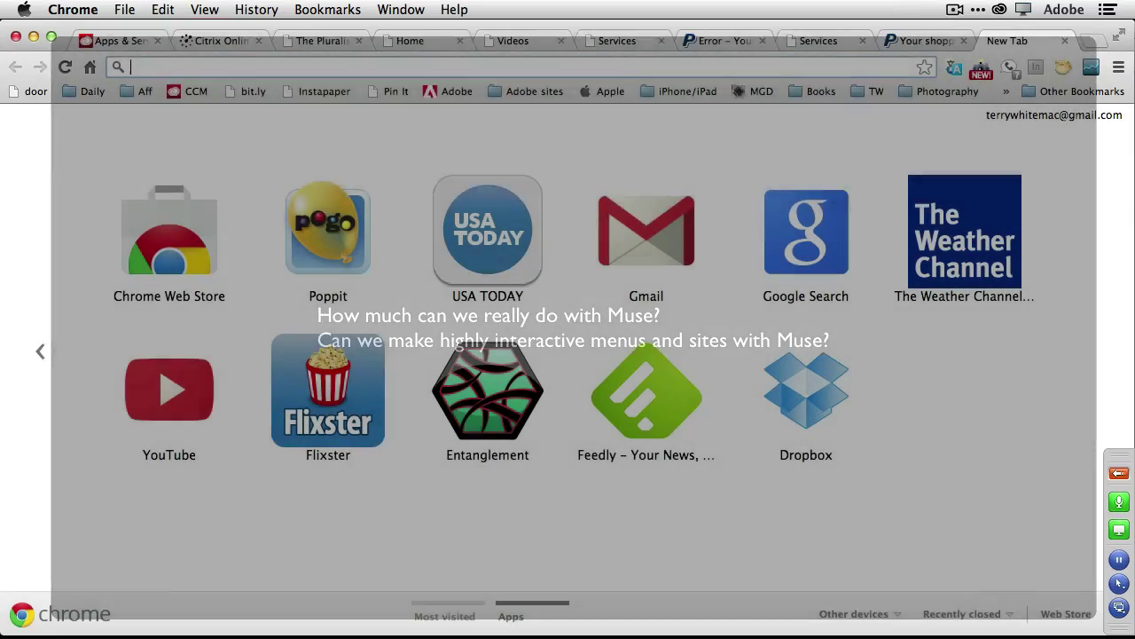
{"action": "type", "text": "mu"}
{"action": "key", "text": "Return"}
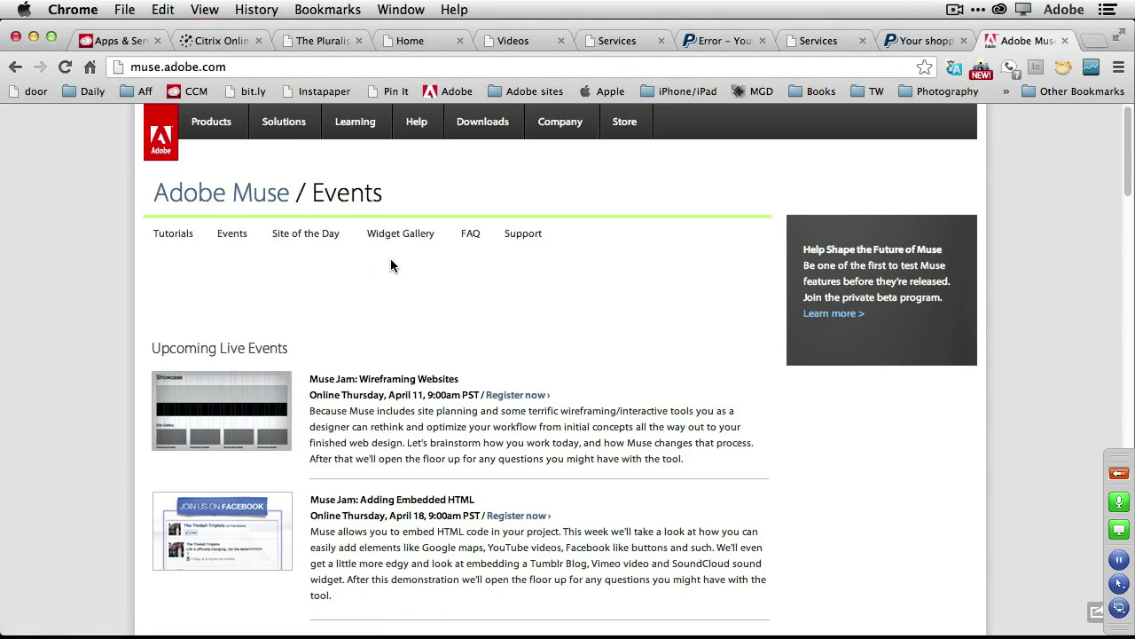
Browse the Site of the Day showcase and go to its third page of featured sites.
{"action": "left_click", "coordinate": [326, 236]}
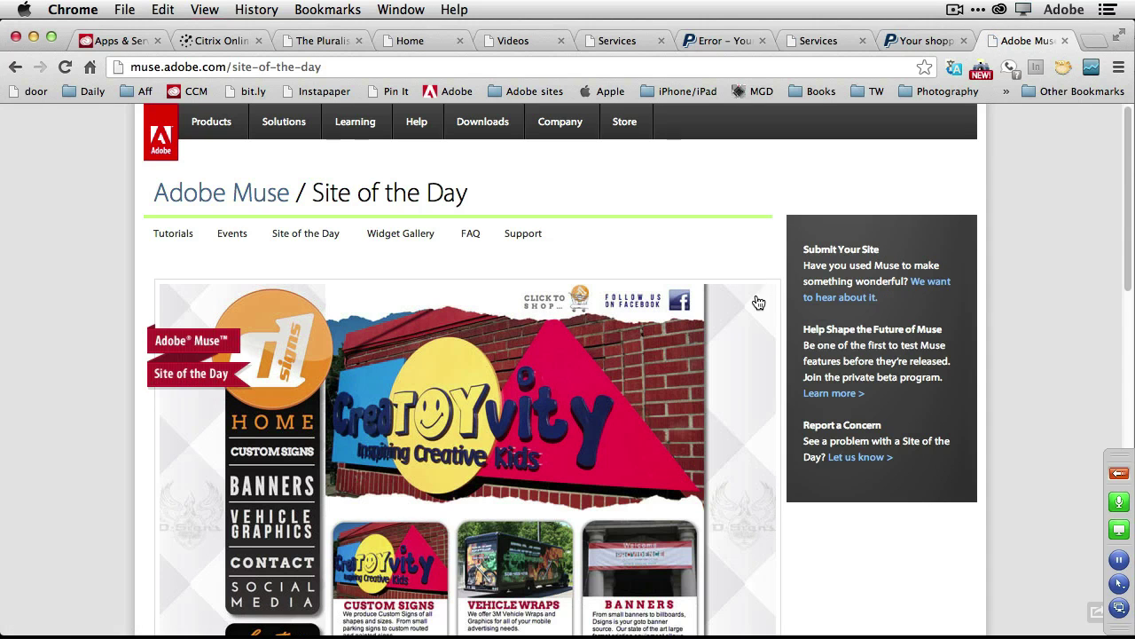
{"action": "scroll", "coordinate": [758, 305], "scroll_direction": "down", "scroll_amount": 2}
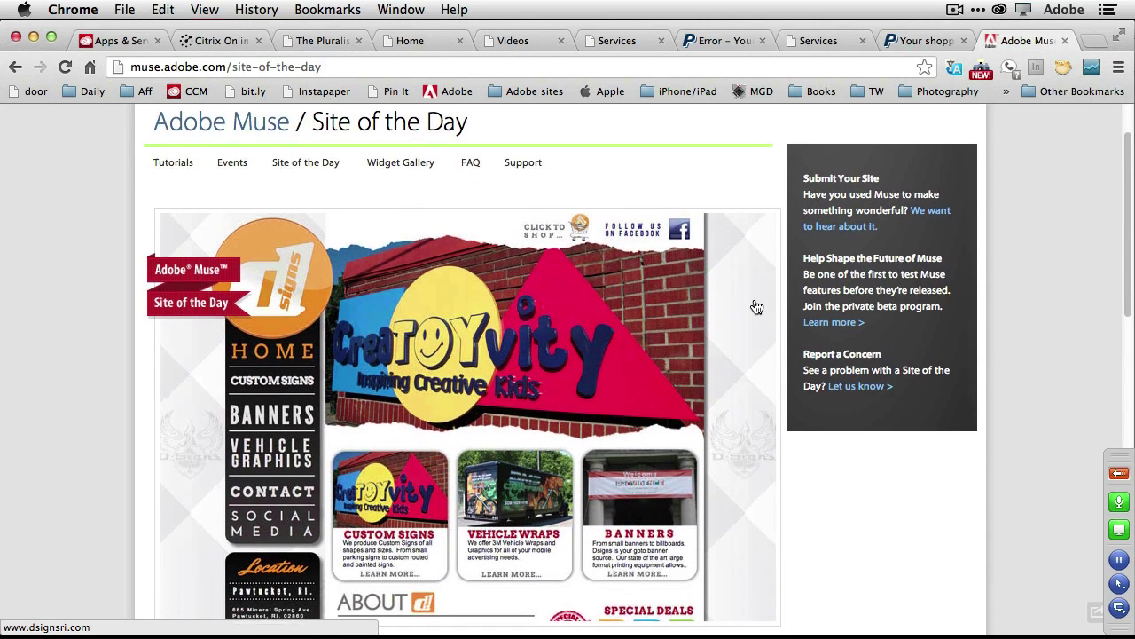
{"action": "scroll", "coordinate": [756, 307], "scroll_direction": "down", "scroll_amount": 10}
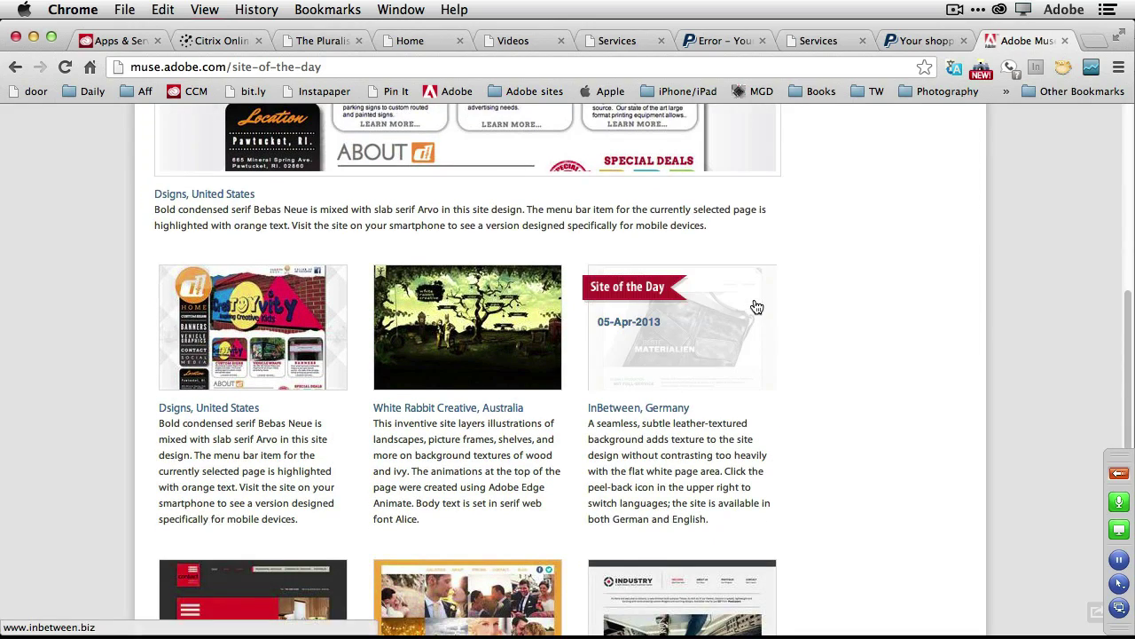
{"action": "scroll", "coordinate": [757, 306], "scroll_direction": "down", "scroll_amount": 9}
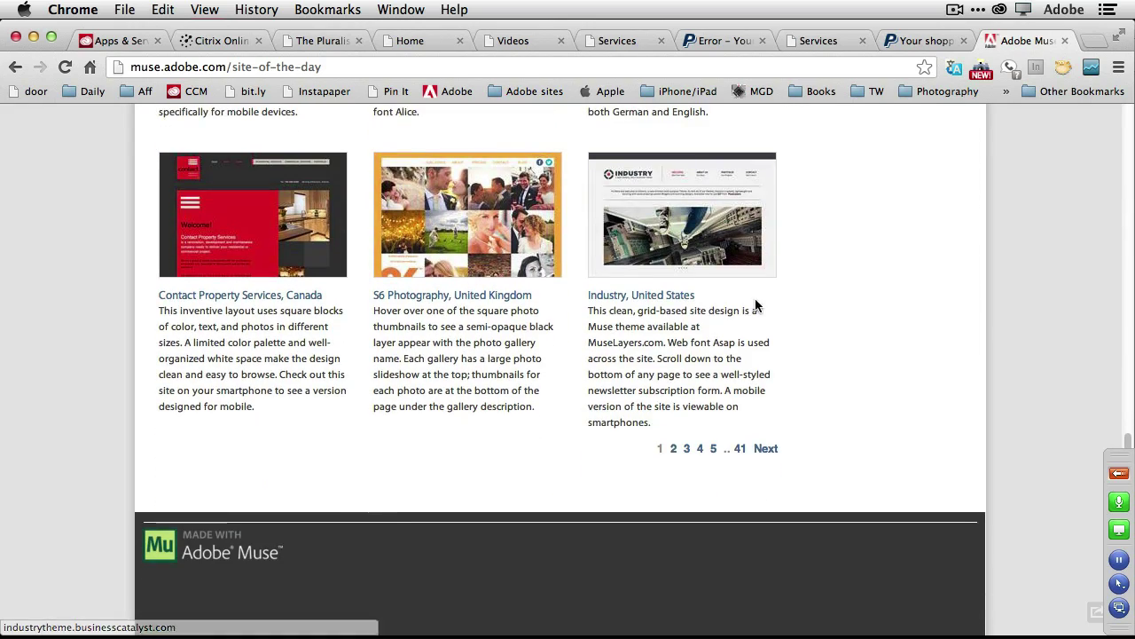
{"action": "scroll", "coordinate": [871, 300], "scroll_direction": "up", "scroll_amount": 10}
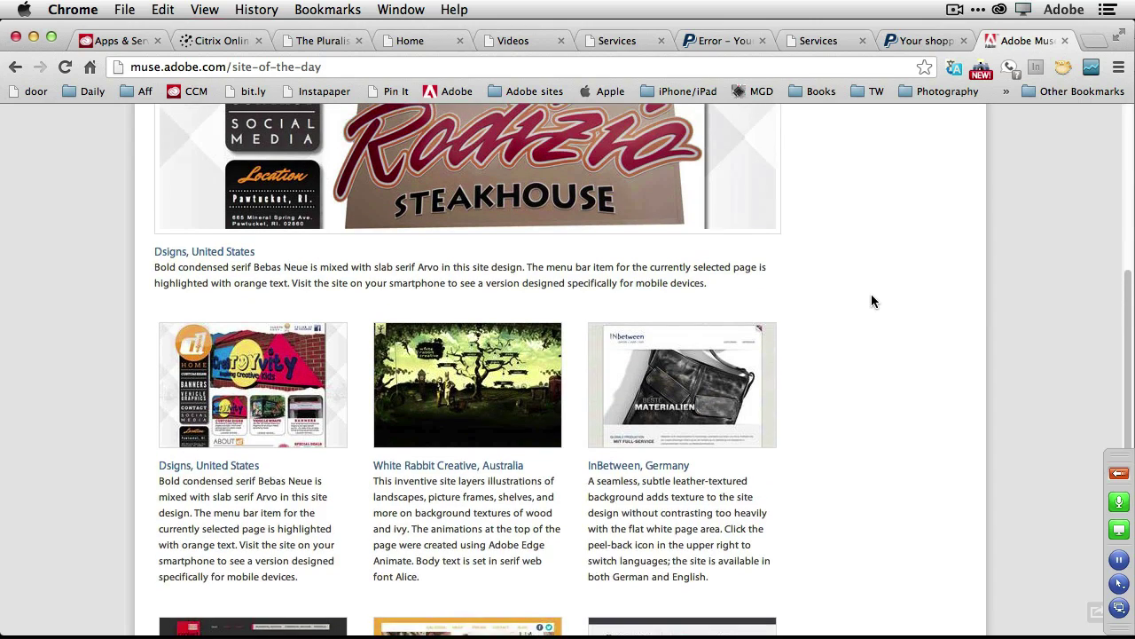
{"action": "scroll", "coordinate": [871, 300], "scroll_direction": "up", "scroll_amount": 7}
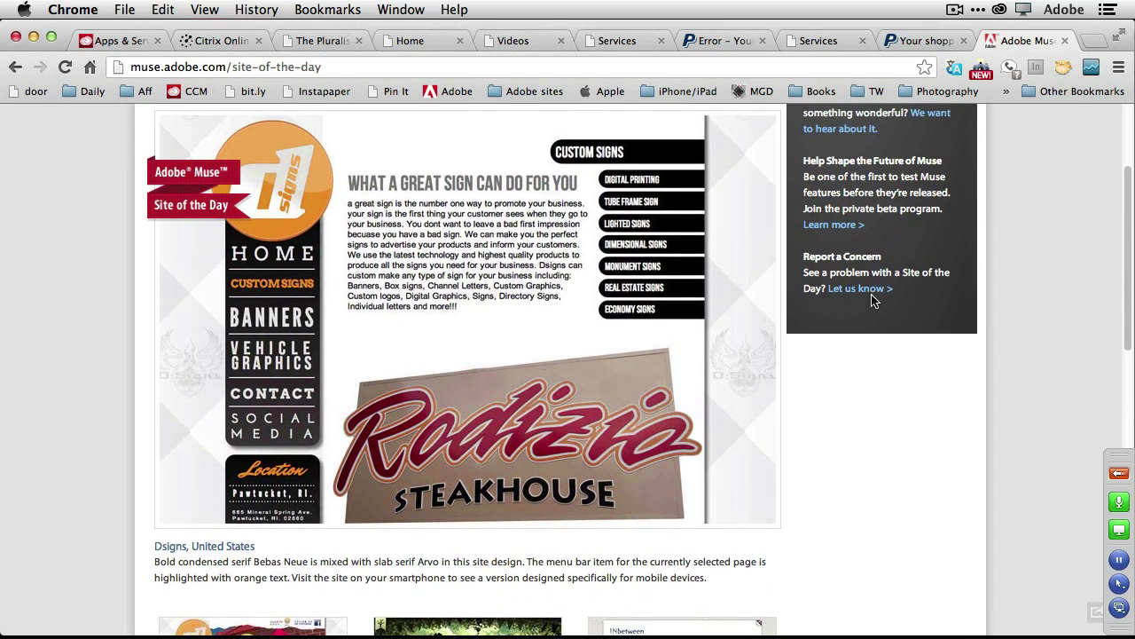
{"action": "scroll", "coordinate": [871, 300], "scroll_direction": "up", "scroll_amount": 3}
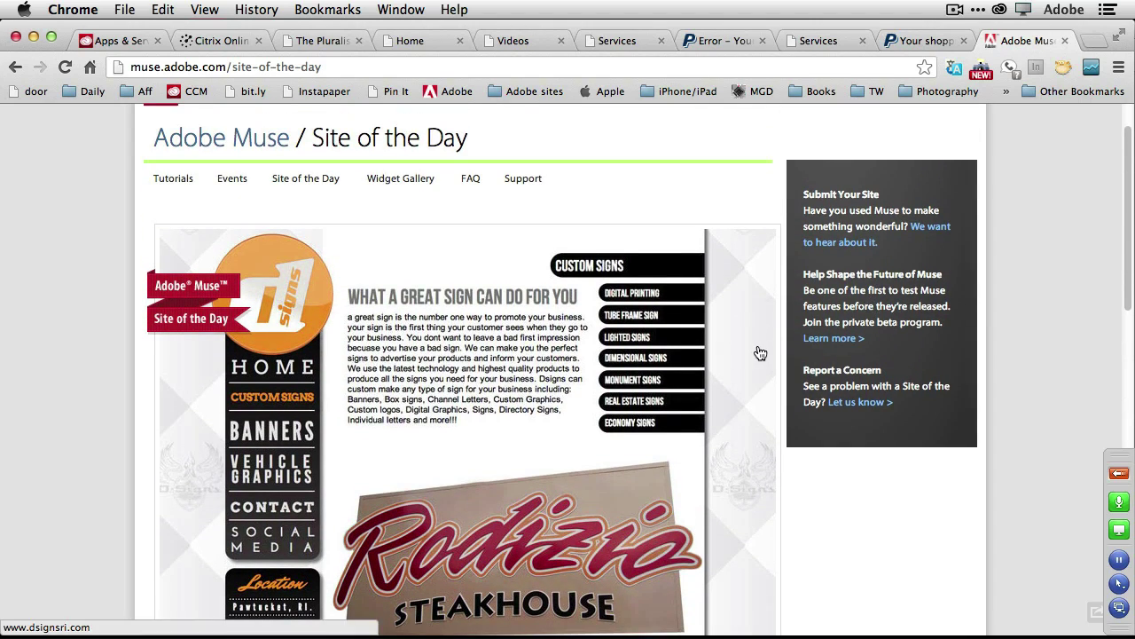
{"action": "scroll", "coordinate": [760, 353], "scroll_direction": "down", "scroll_amount": 7}
{"action": "scroll", "coordinate": [760, 353], "scroll_direction": "down", "scroll_amount": 5}
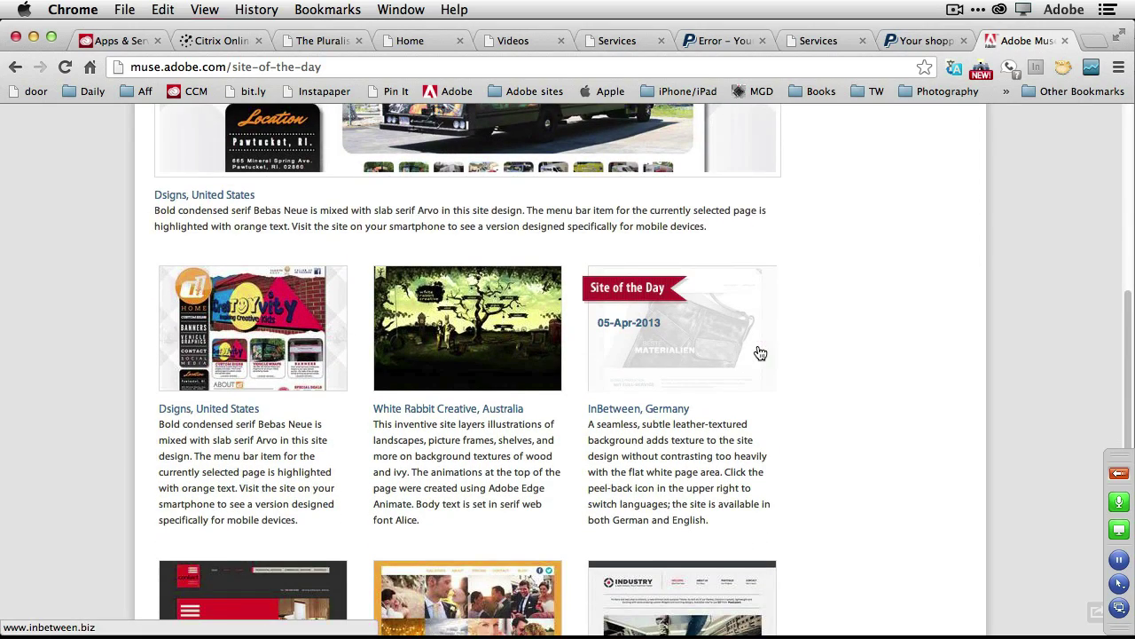
{"action": "scroll", "coordinate": [760, 353], "scroll_direction": "down", "scroll_amount": 7}
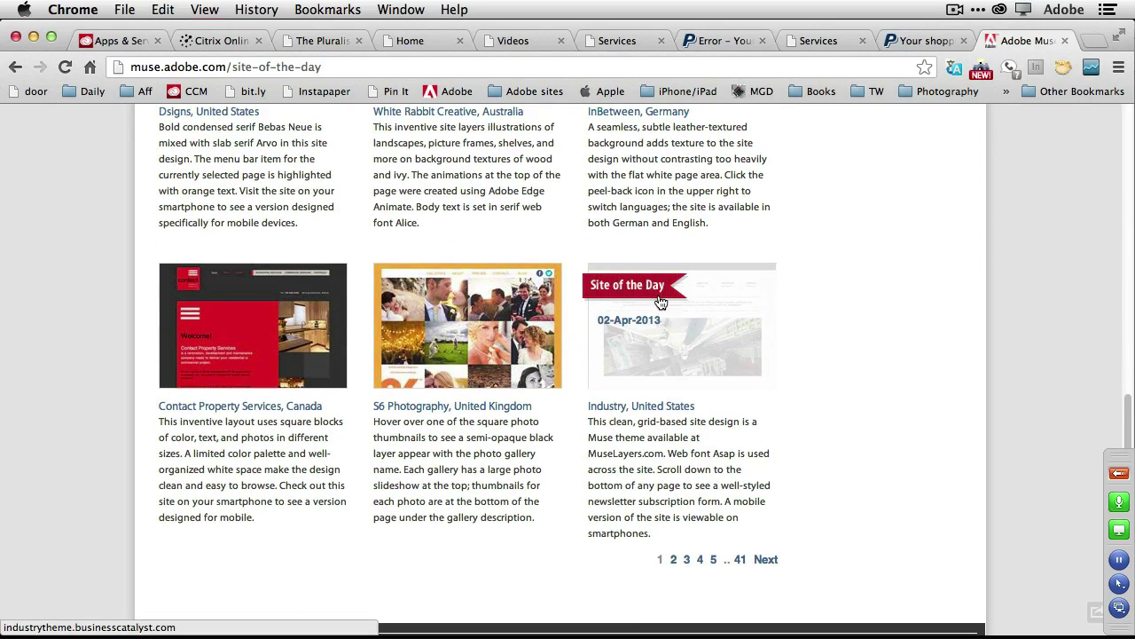
{"action": "left_click", "coordinate": [686, 561]}
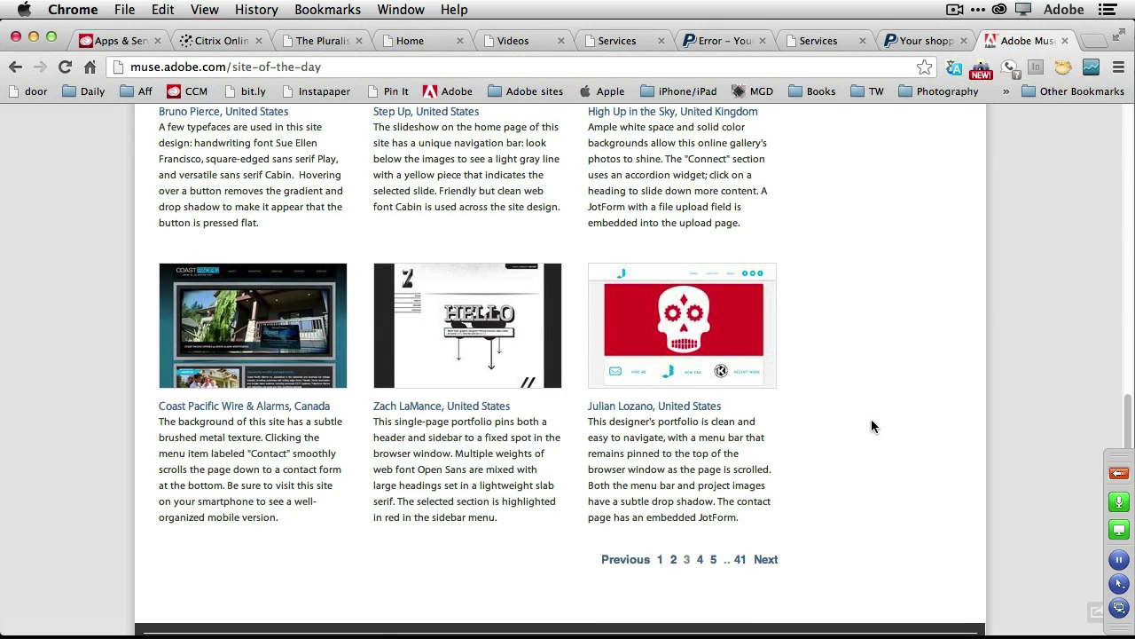
{"action": "scroll", "coordinate": [871, 425], "scroll_direction": "up", "scroll_amount": 10}
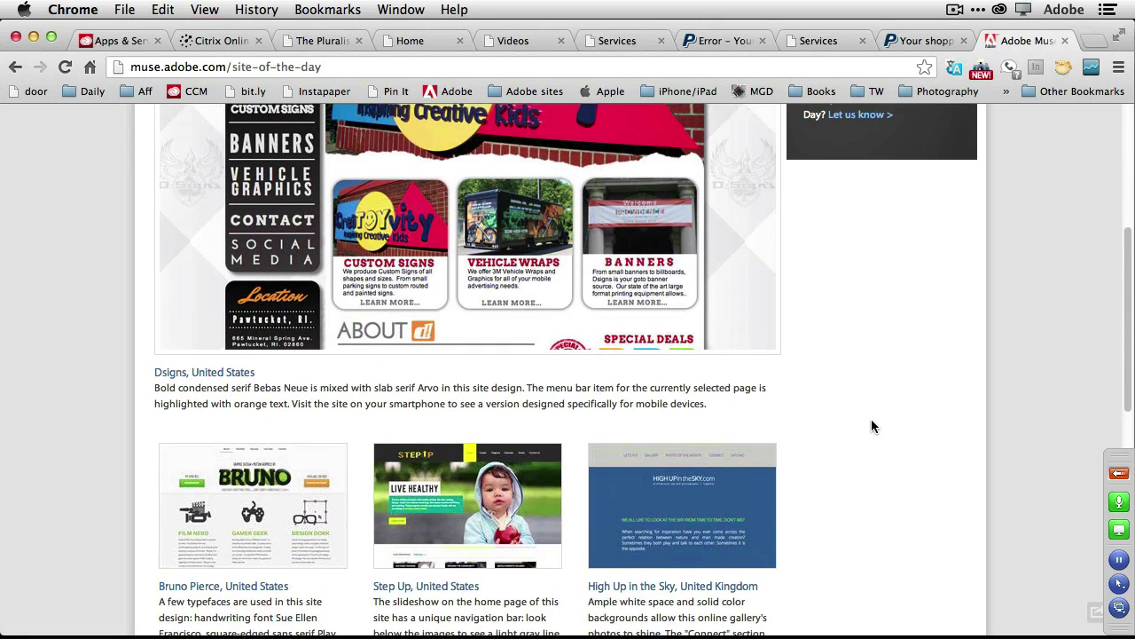
{"action": "scroll", "coordinate": [871, 418], "scroll_direction": "up", "scroll_amount": 4}
{"action": "scroll", "coordinate": [871, 419], "scroll_direction": "up", "scroll_amount": 4}
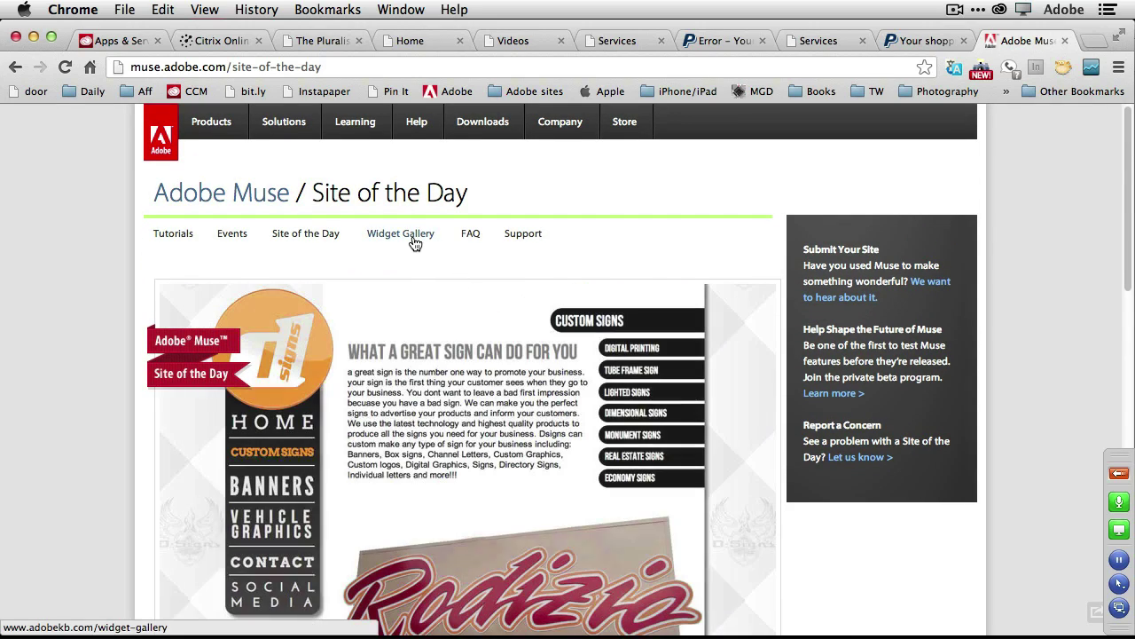
Glance at the Widget Gallery, scroll back through Site of the Day, then return to Muse.
{"action": "left_click", "coordinate": [413, 239]}
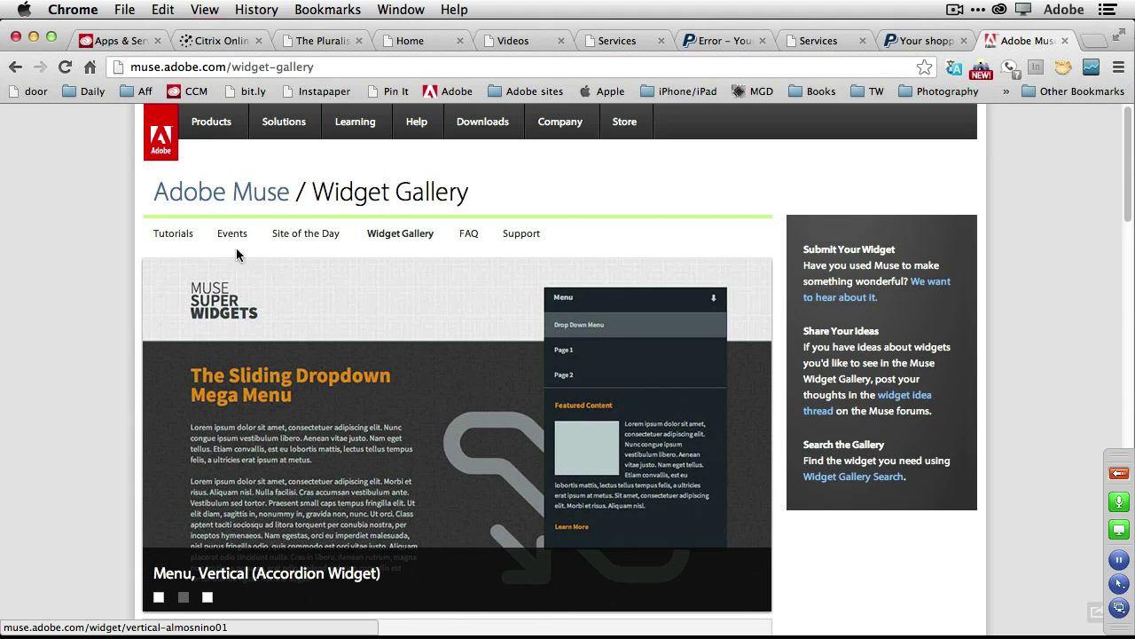
{"action": "left_click", "coordinate": [300, 235]}
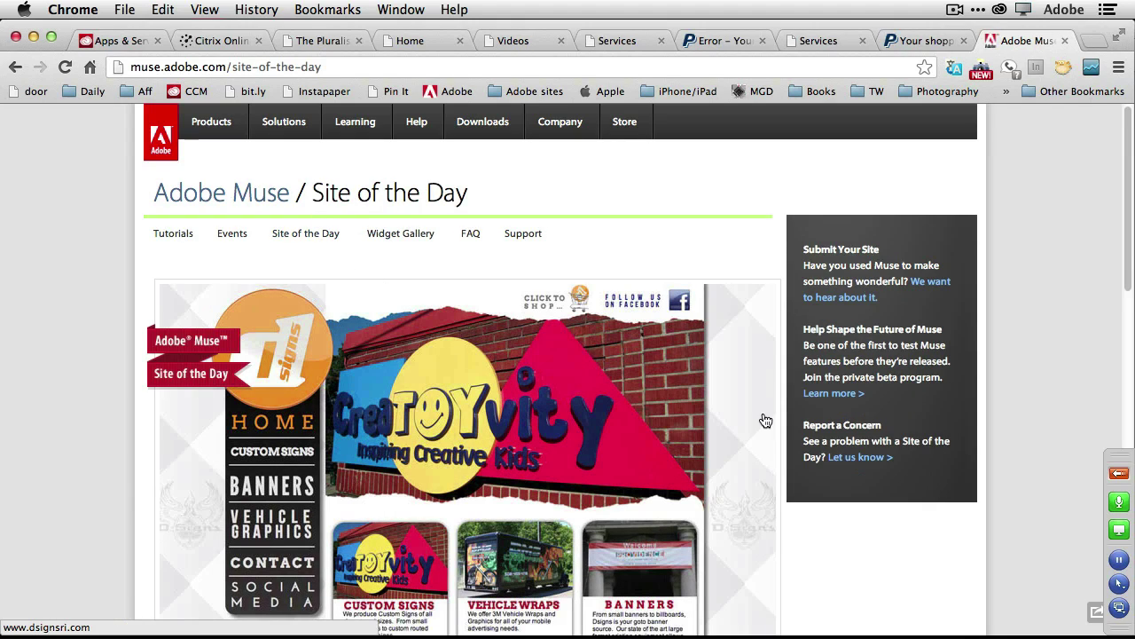
{"action": "scroll", "coordinate": [683, 444], "scroll_direction": "down", "scroll_amount": 5}
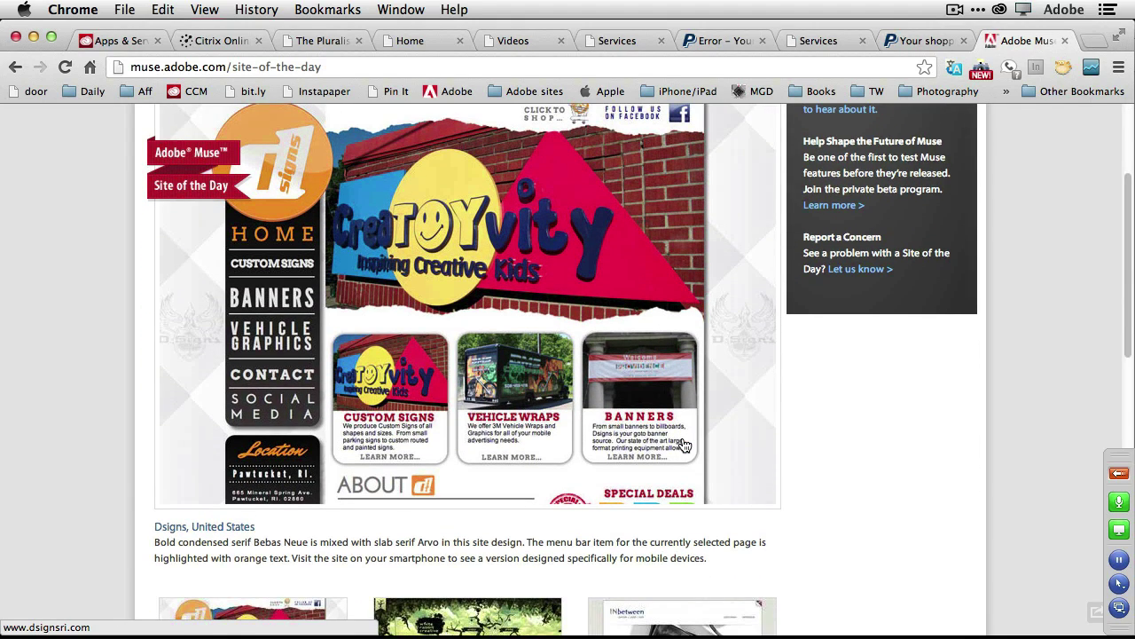
{"action": "scroll", "coordinate": [683, 444], "scroll_direction": "down", "scroll_amount": 6}
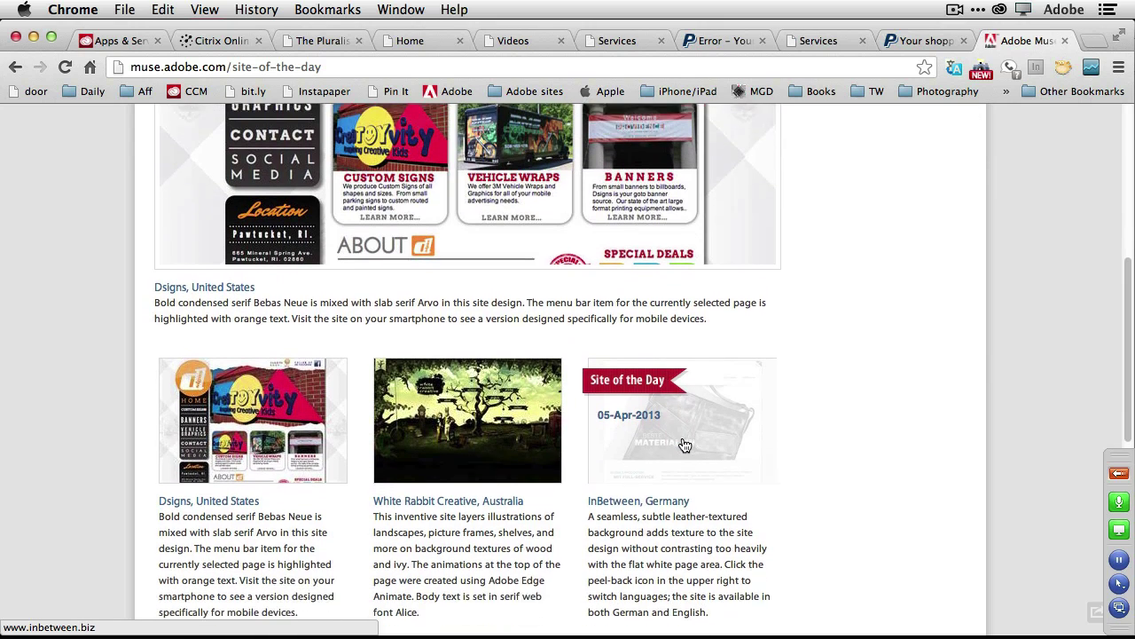
{"action": "scroll", "coordinate": [683, 445], "scroll_direction": "down", "scroll_amount": 2}
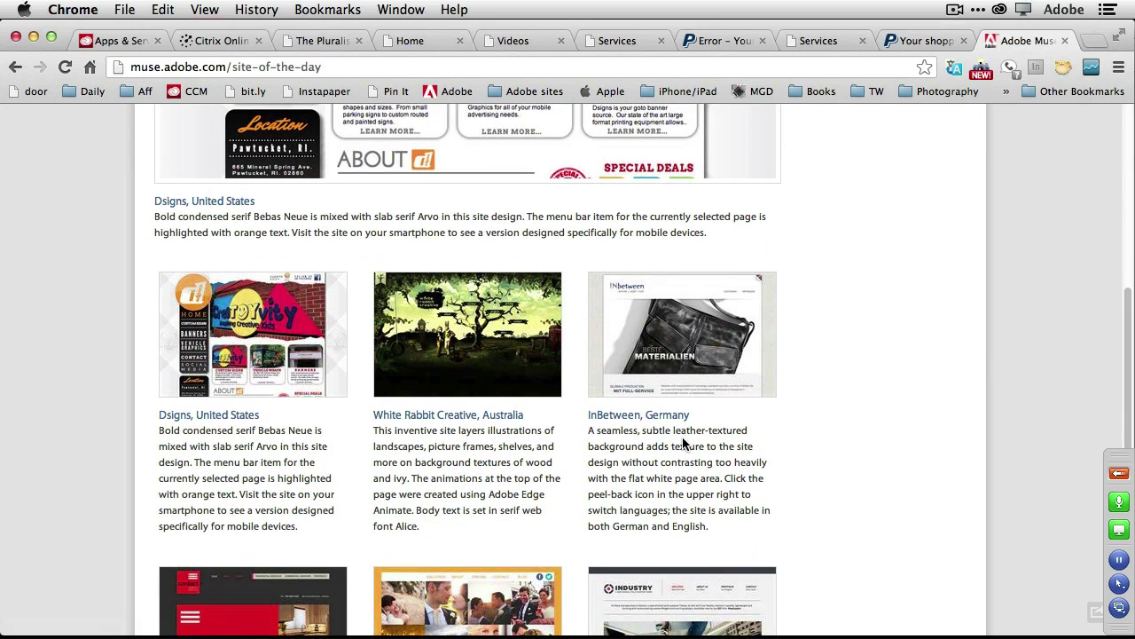
{"action": "scroll", "coordinate": [683, 444], "scroll_direction": "up", "scroll_amount": 6}
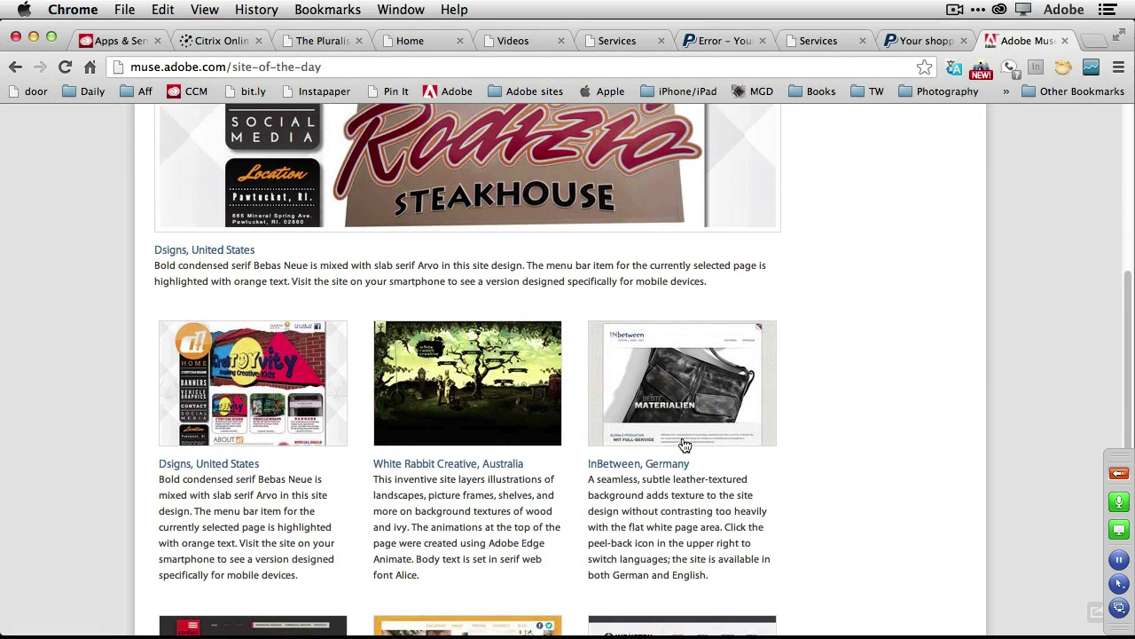
{"action": "scroll", "coordinate": [760, 417], "scroll_direction": "up", "scroll_amount": 3}
{"action": "key", "text": "super+Tab"}
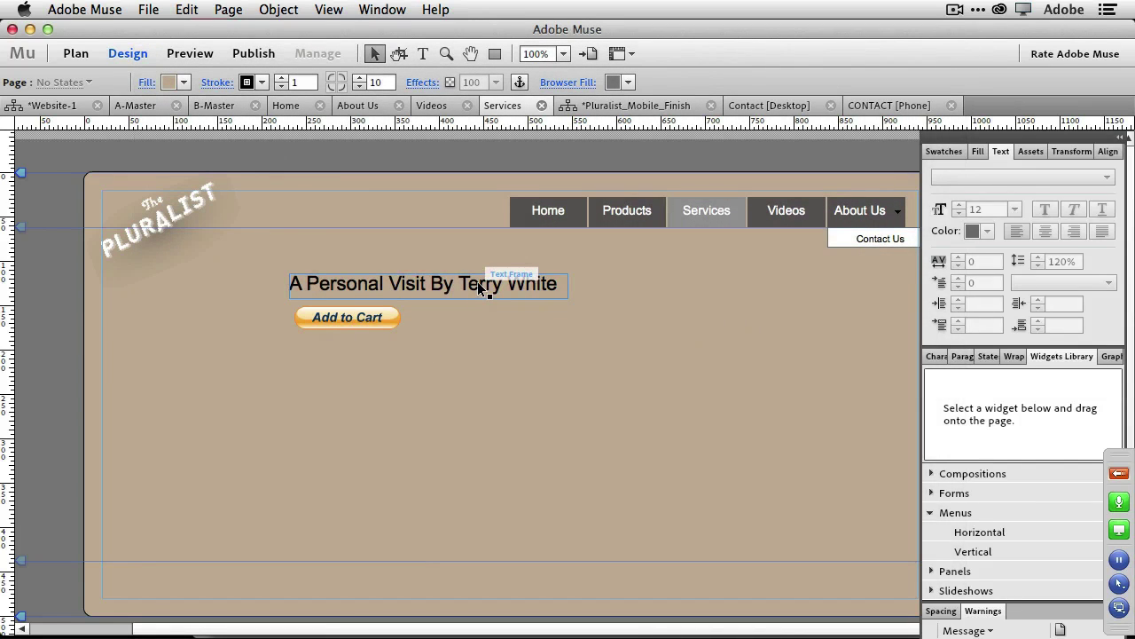
Link the heading words 'Terry White' to AR_Interview.pdf from the Assets to Place folder.
{"action": "double_click", "coordinate": [477, 283]}
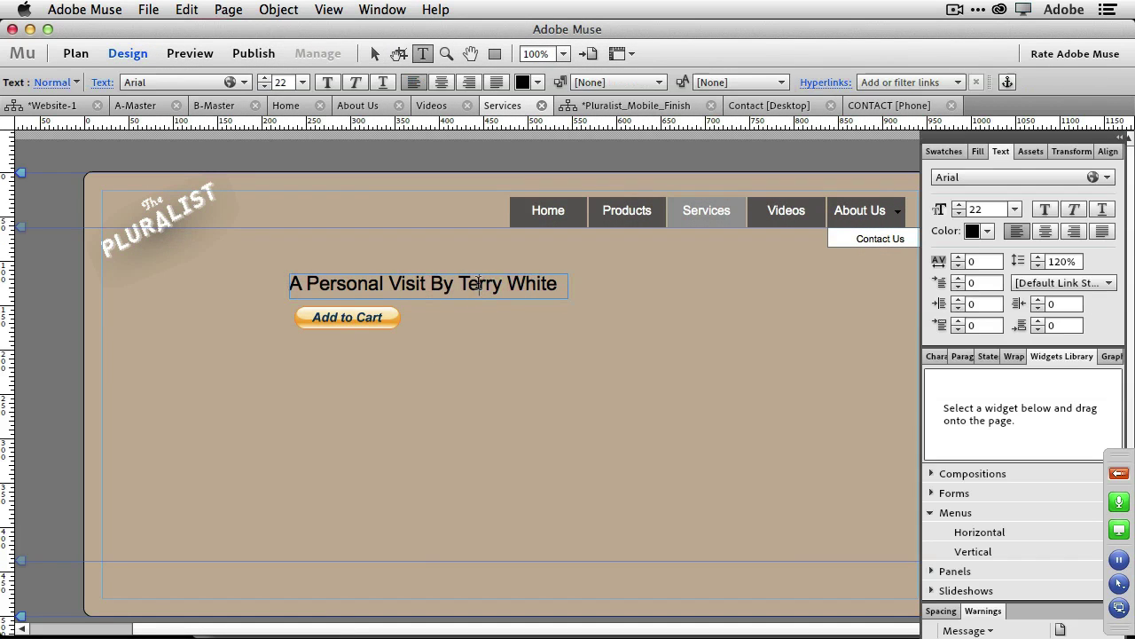
{"action": "left_click_drag", "start_coordinate": [459, 283], "coordinate": [600, 283]}
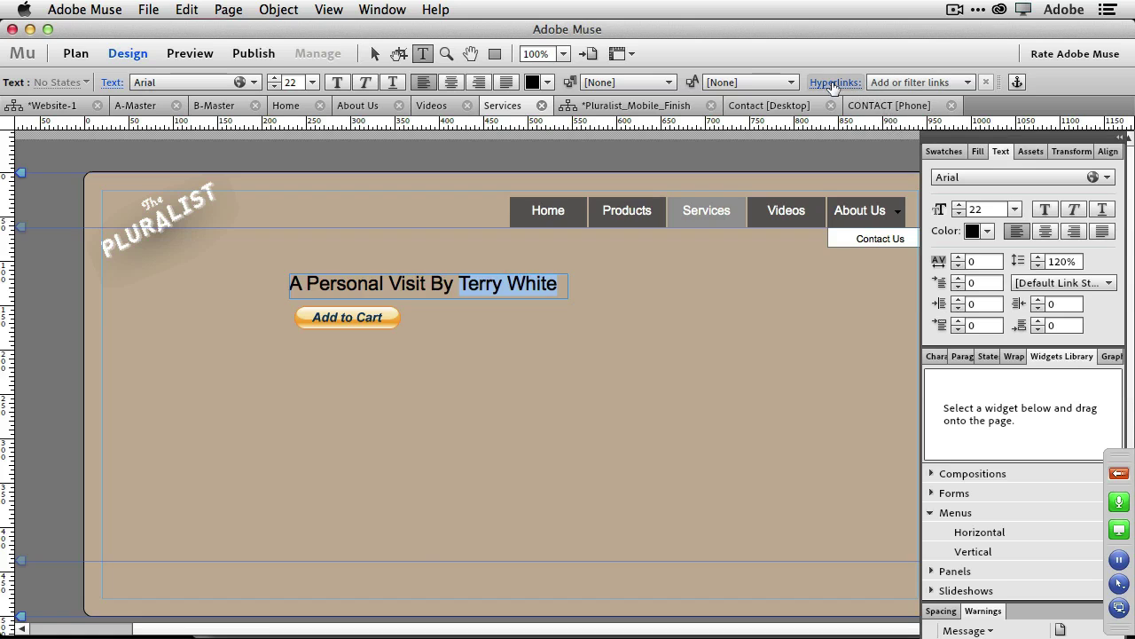
{"action": "left_click", "coordinate": [967, 82]}
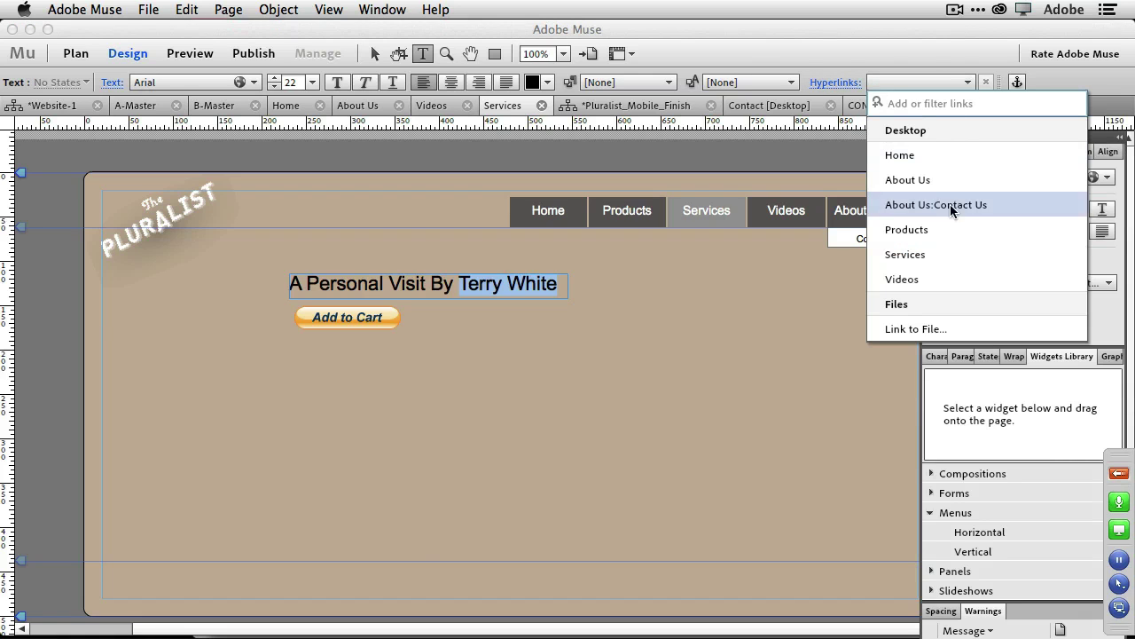
{"action": "left_click", "coordinate": [931, 328]}
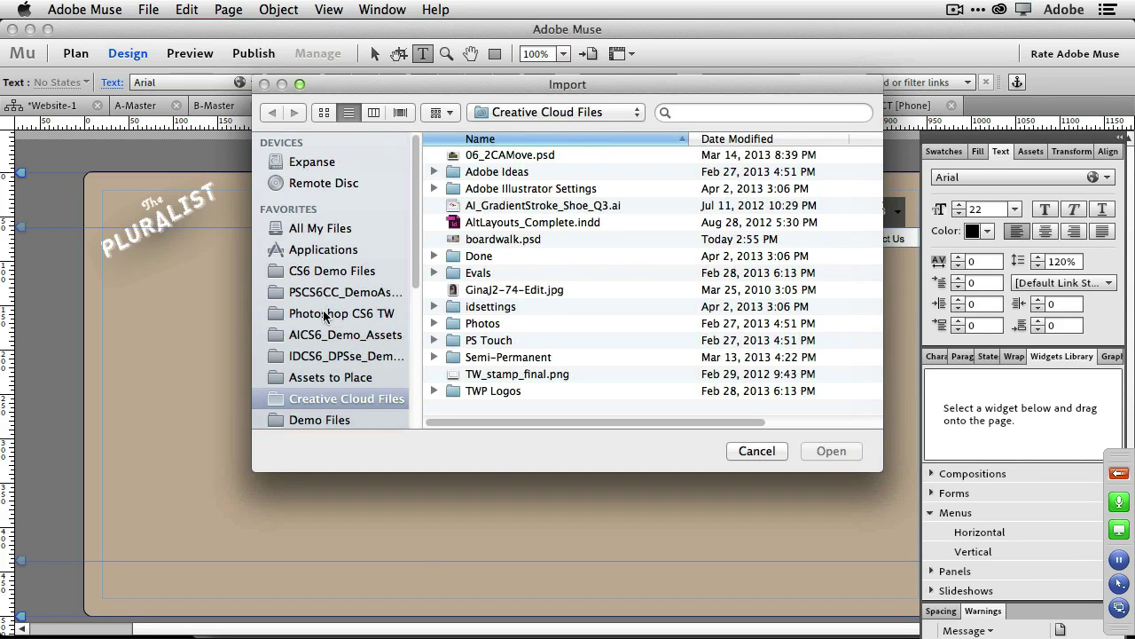
{"action": "left_click", "coordinate": [341, 377]}
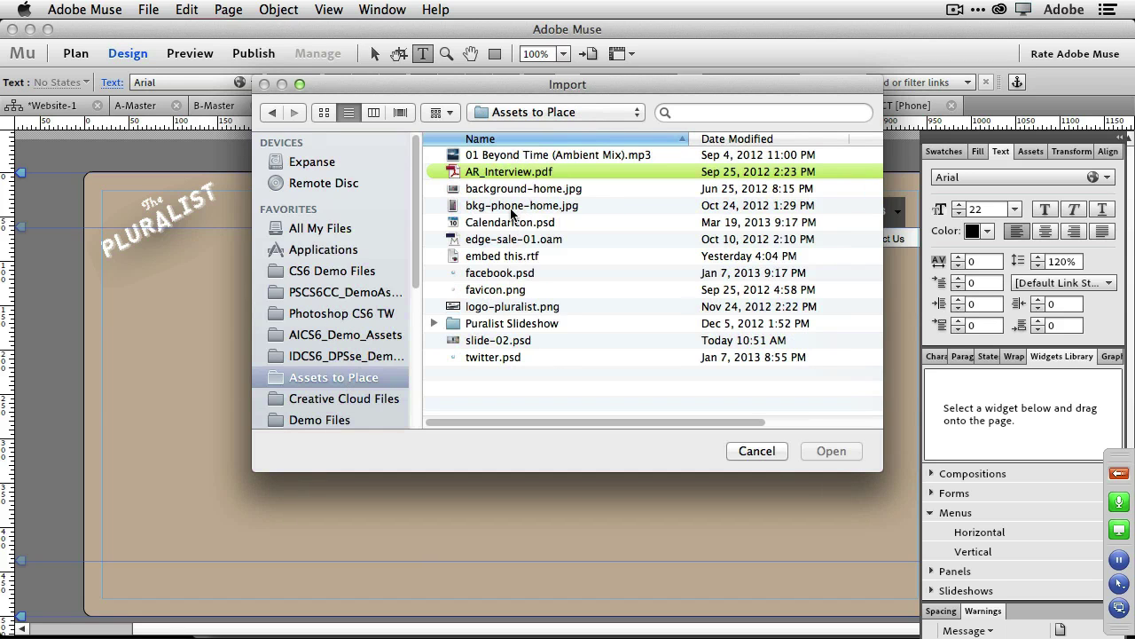
{"action": "left_click", "coordinate": [513, 174]}
{"action": "left_click", "coordinate": [829, 451]}
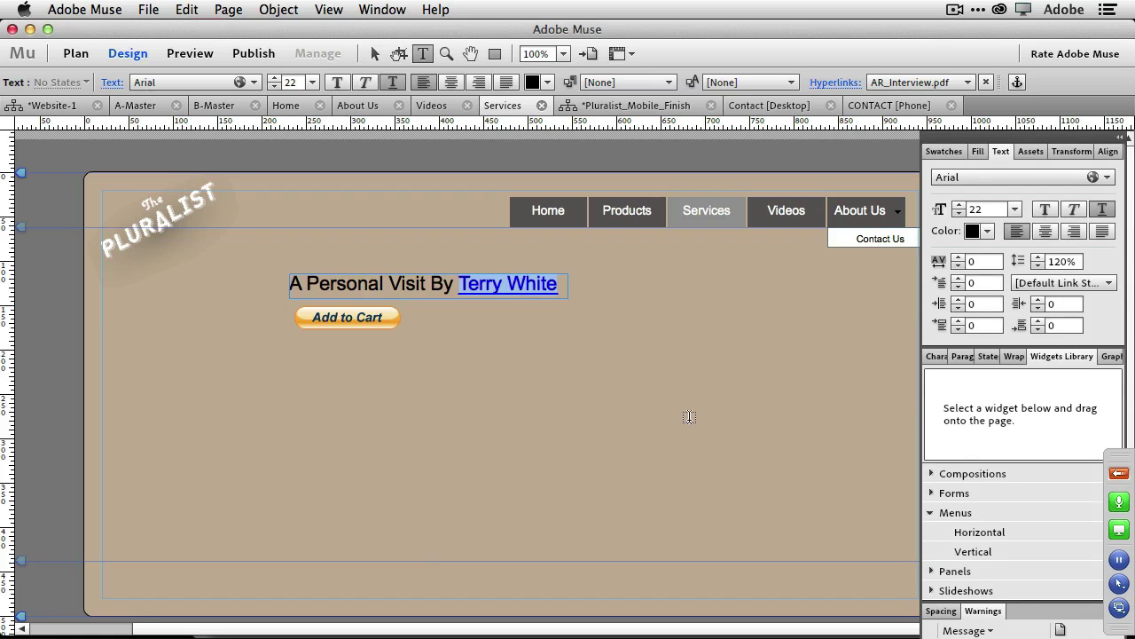
{"action": "left_click", "coordinate": [416, 241]}
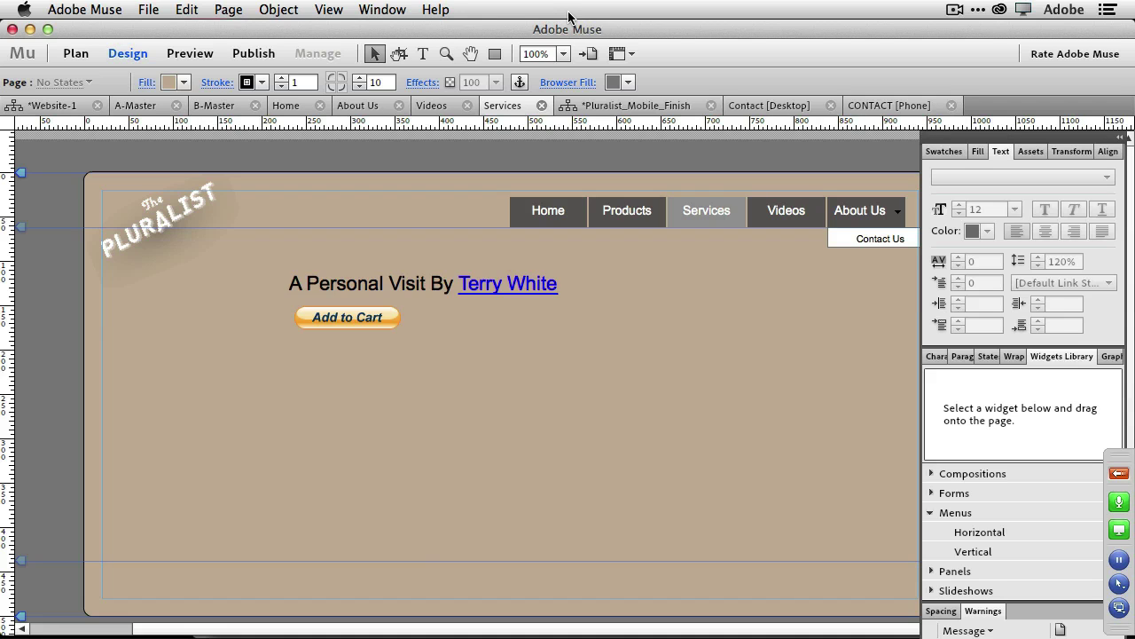
Bring Google Chrome to the front, showing the Muse Site of the Day page.
{"action": "key", "text": "super+Tab"}
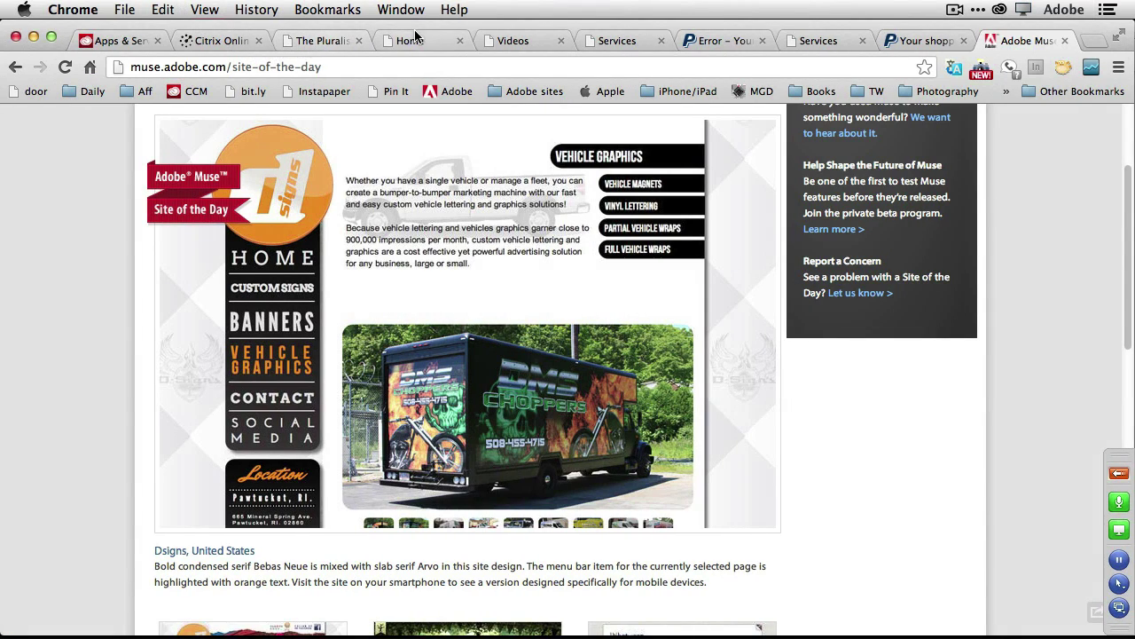
Show the Apps & Services tab with the Creative Cloud apps page at creative.adobe.com/apps.
{"action": "left_click", "coordinate": [116, 40]}
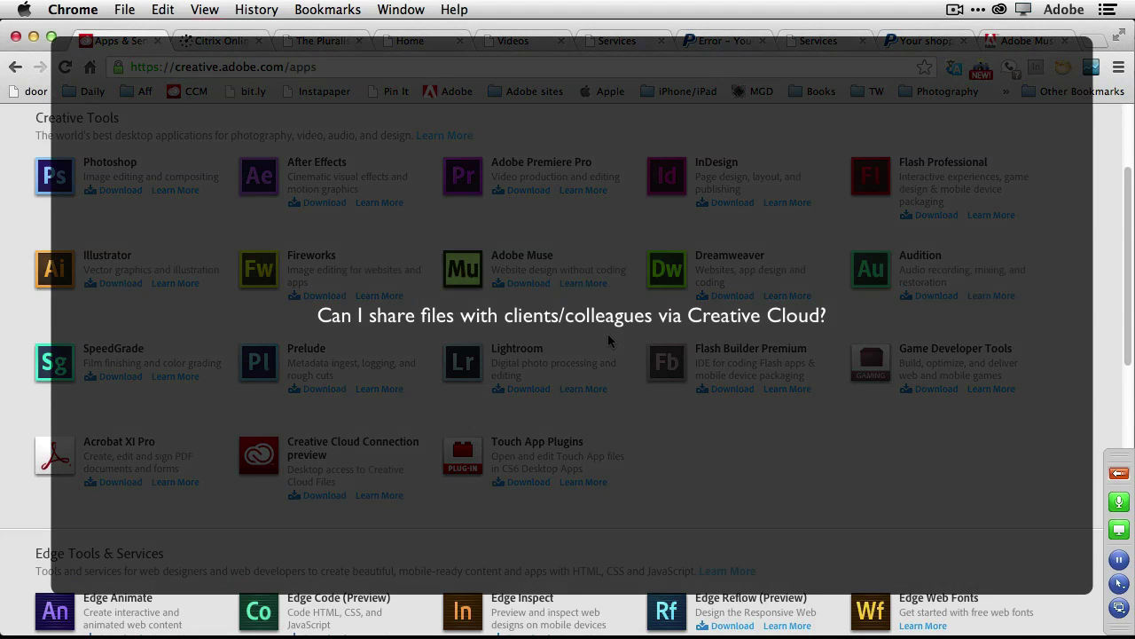
Open boardwalk.psd from the Creative Cloud Files page.
{"action": "scroll", "coordinate": [749, 388], "scroll_direction": "up", "scroll_amount": 3}
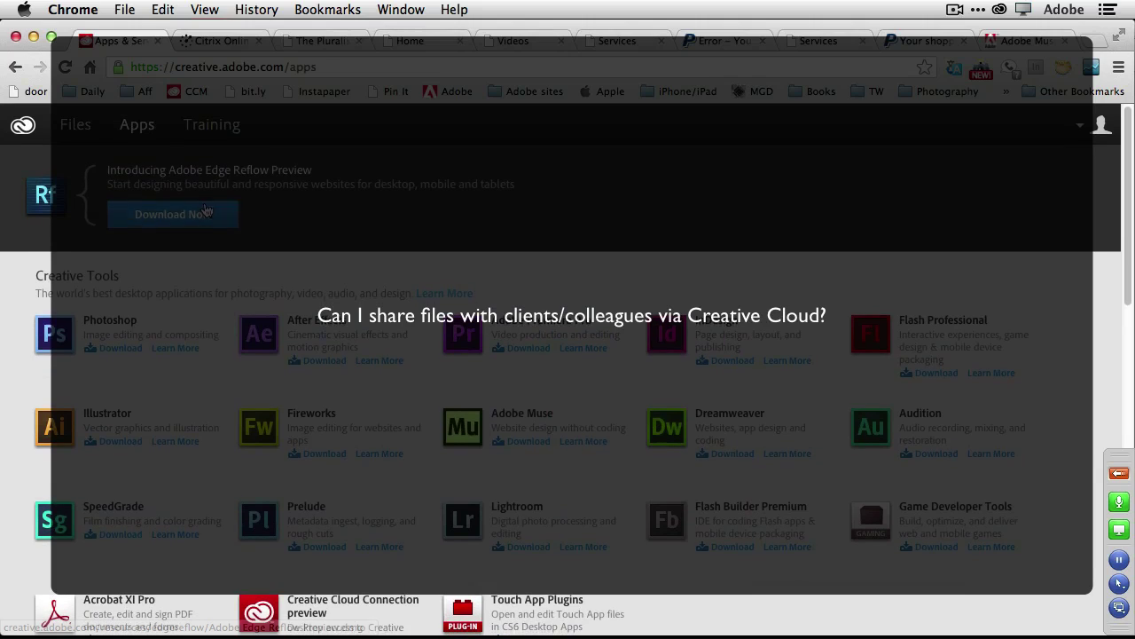
{"action": "left_click", "coordinate": [75, 126]}
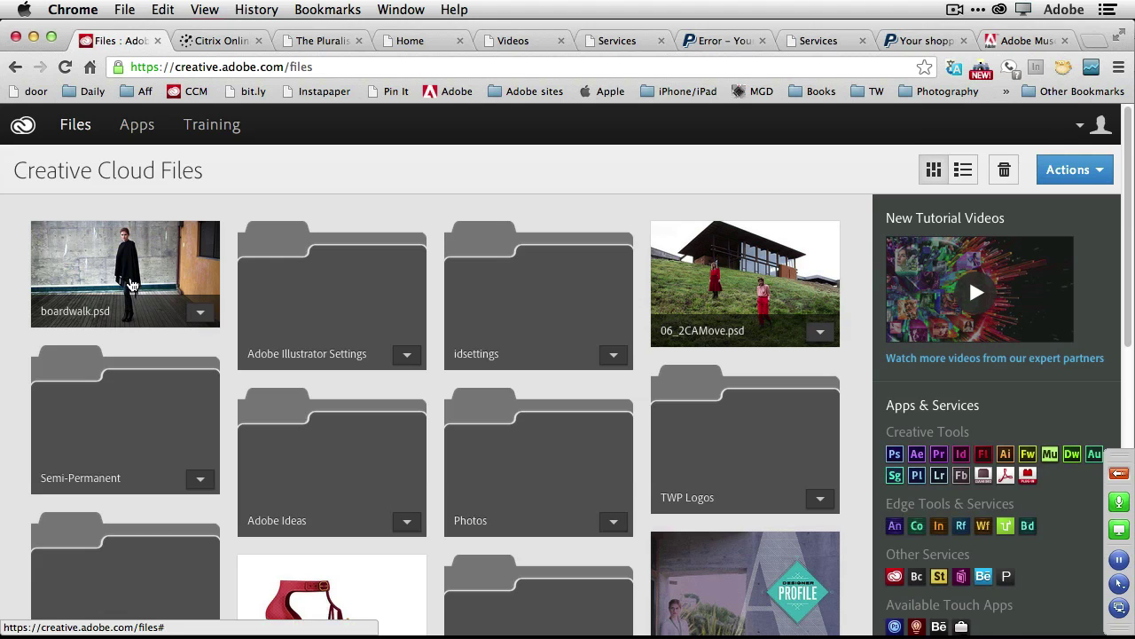
{"action": "left_click", "coordinate": [131, 284]}
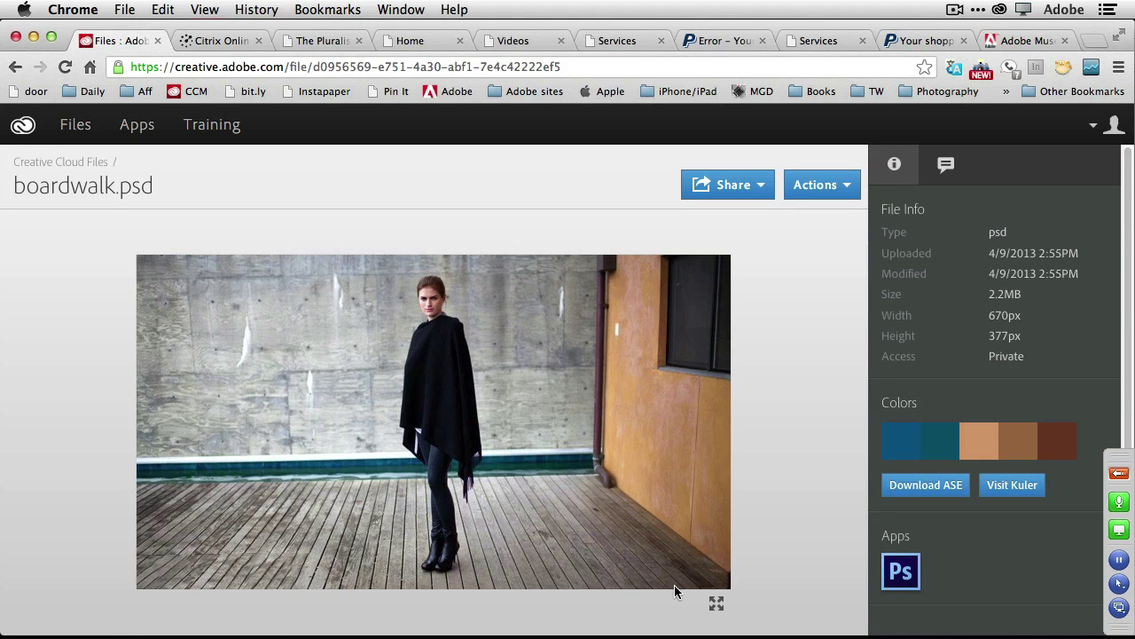
Make boardwalk.psd public, copy its share link, and show the file's comments.
{"action": "left_click", "coordinate": [760, 184]}
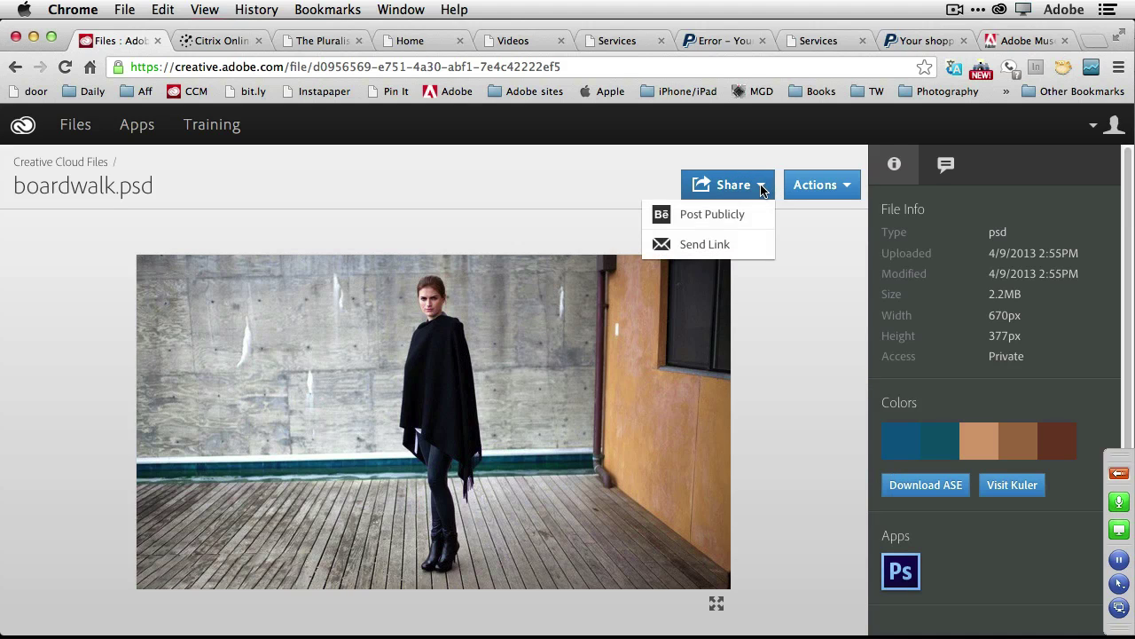
{"action": "left_click", "coordinate": [733, 247]}
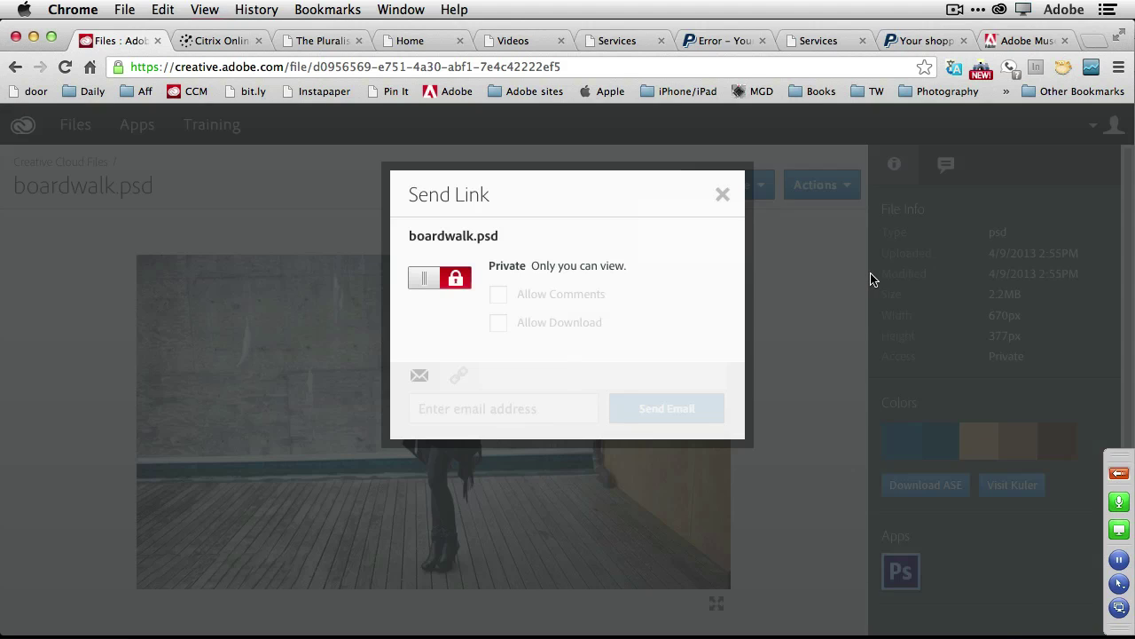
{"action": "left_click", "coordinate": [454, 281]}
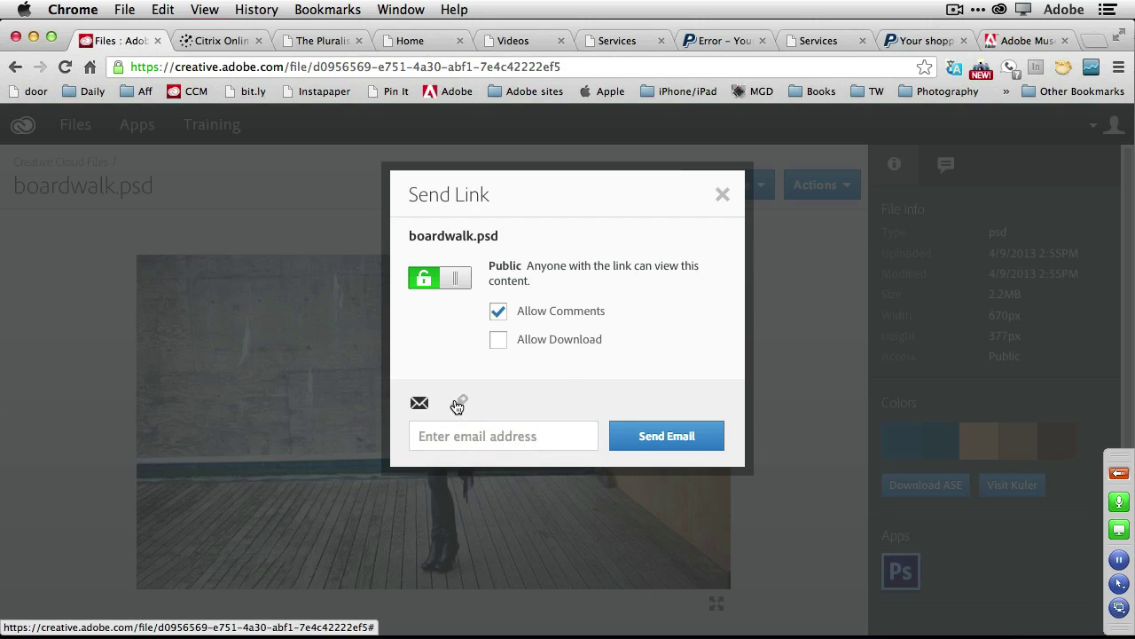
{"action": "left_click", "coordinate": [459, 402]}
{"action": "left_click", "coordinate": [652, 436]}
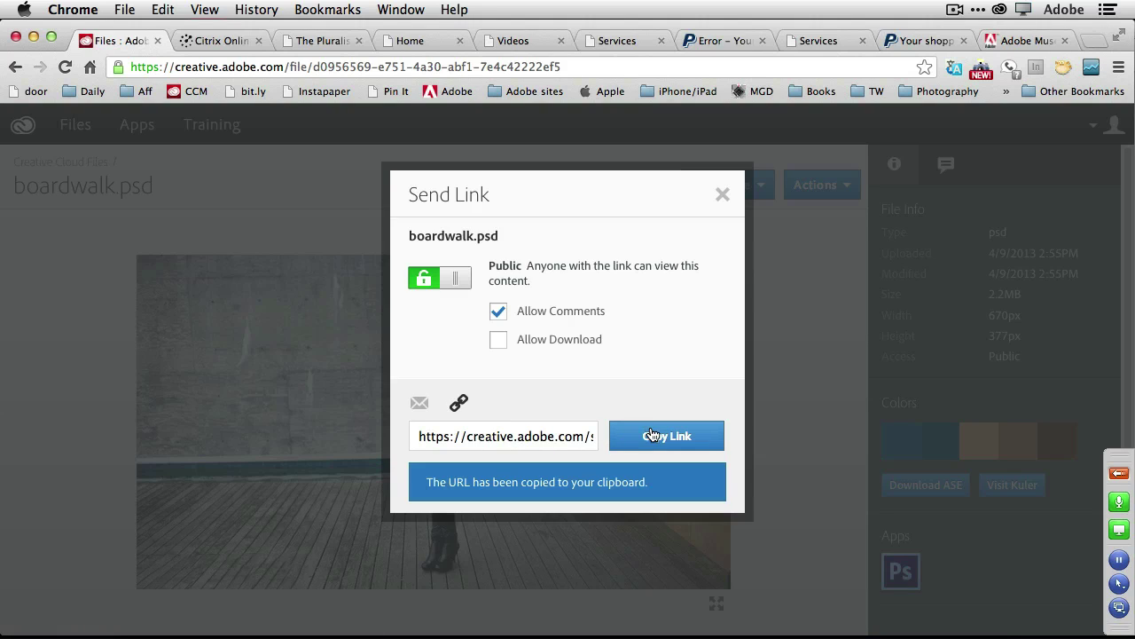
{"action": "left_click", "coordinate": [723, 196]}
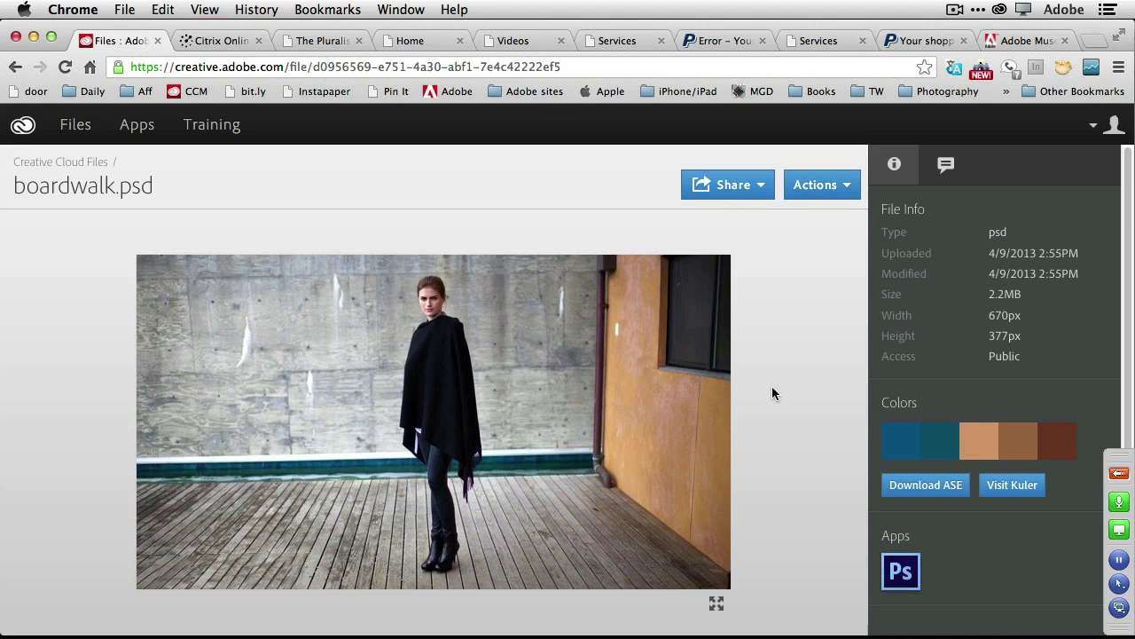
{"action": "left_click", "coordinate": [946, 165]}
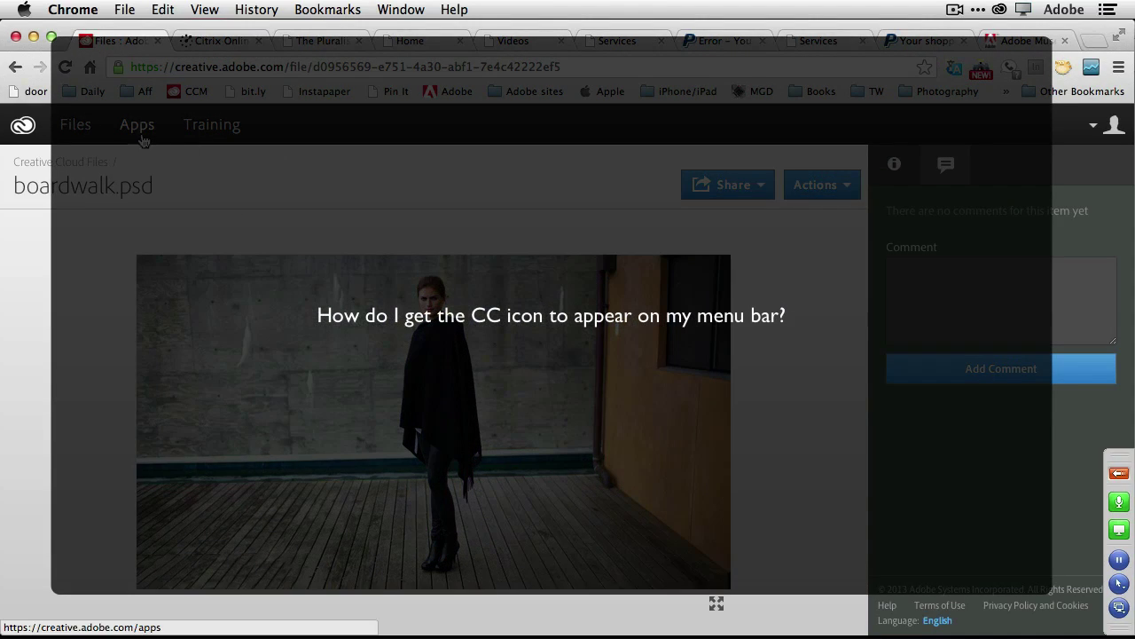
Return to the Creative Cloud Apps page and scroll through the Creative Tools list.
{"action": "left_click", "coordinate": [140, 135]}
{"action": "scroll", "coordinate": [674, 391], "scroll_direction": "down", "scroll_amount": 3}
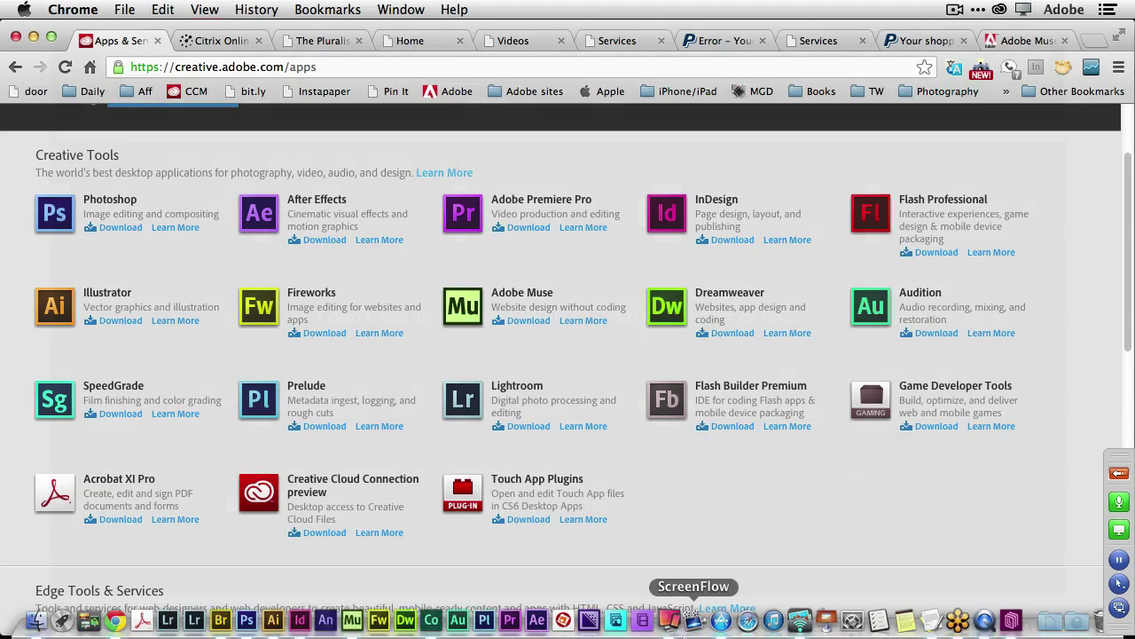
{"action": "scroll", "coordinate": [645, 512], "scroll_direction": "up", "scroll_amount": 1}
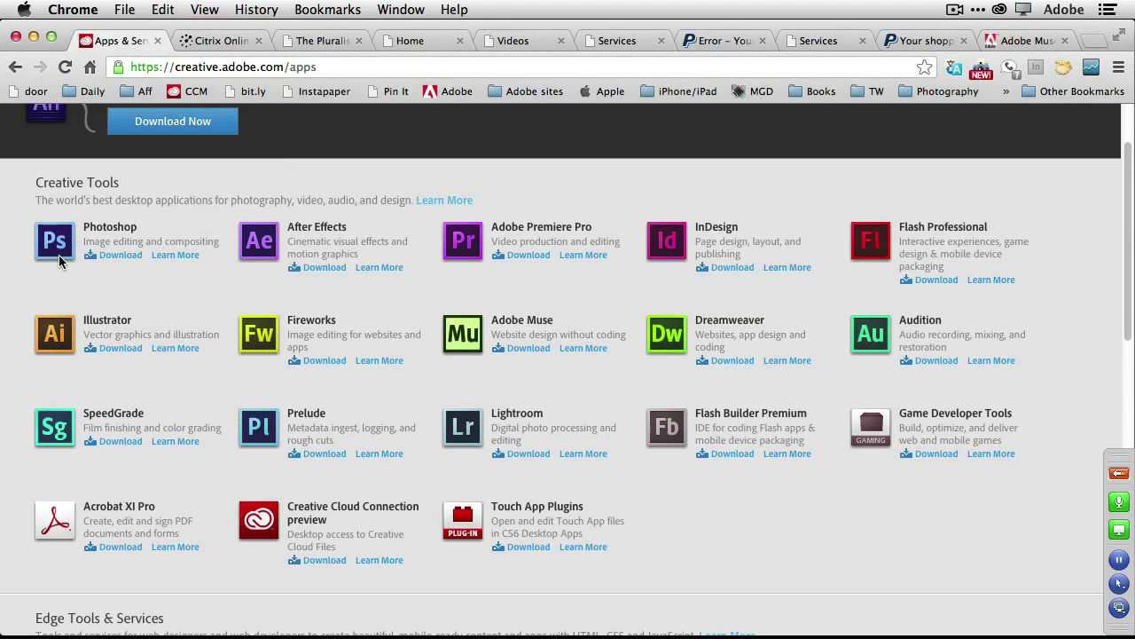
{"action": "mouse_move", "coordinate": [247, 631]}
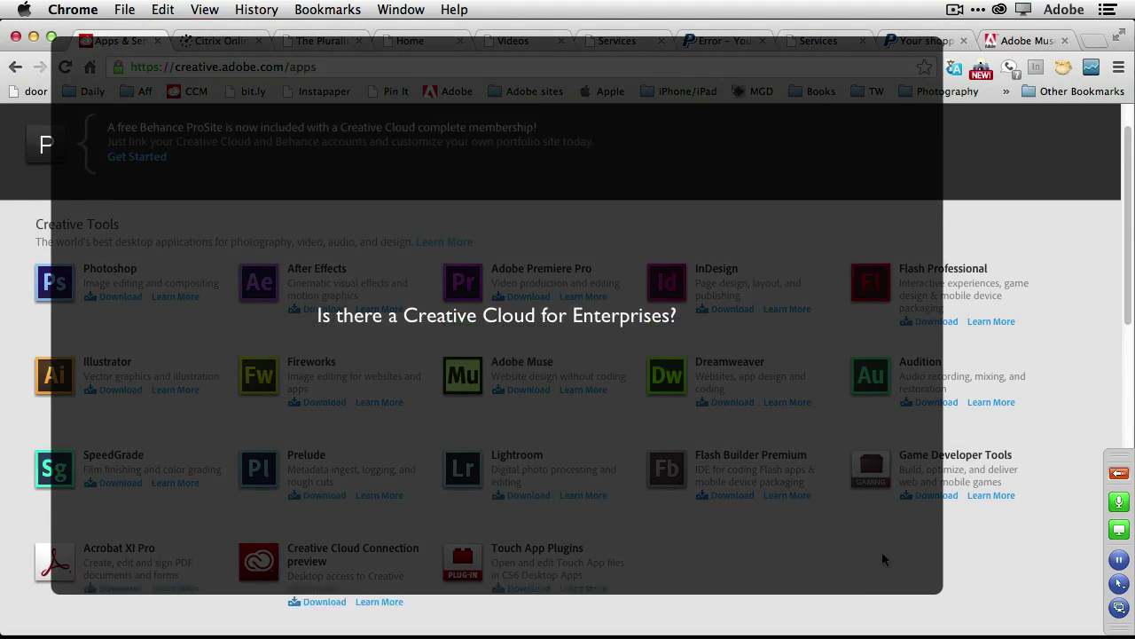
{"action": "mouse_move", "coordinate": [721, 631]}
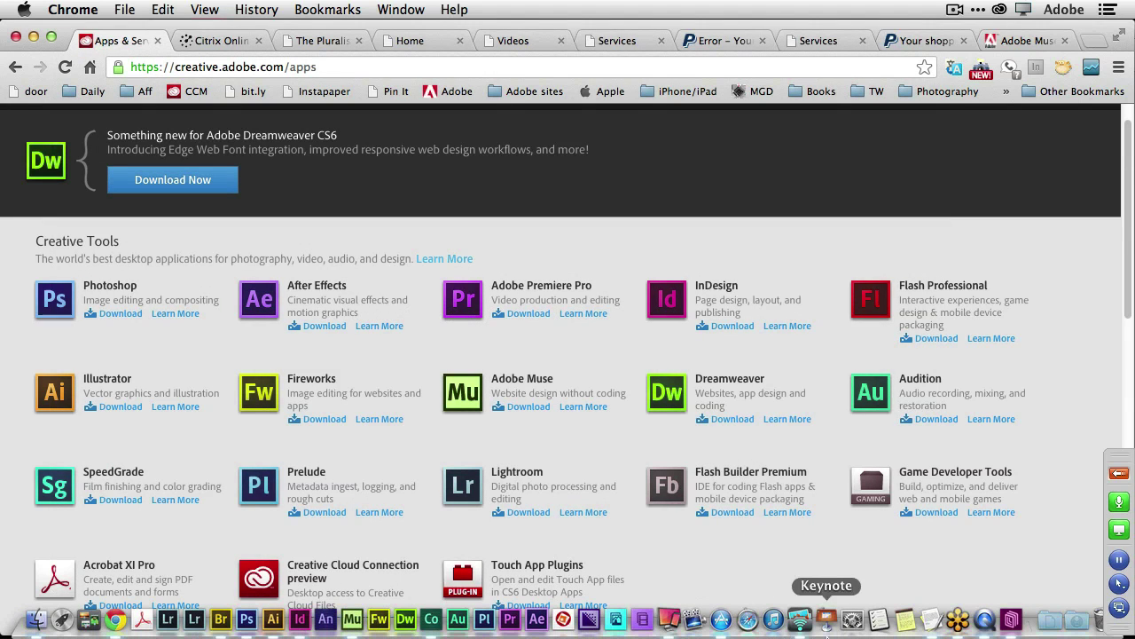
Launch Keynote and open the recent Creative Cloud World Tour 2013 v15 presentation.
{"action": "left_click", "coordinate": [826, 621]}
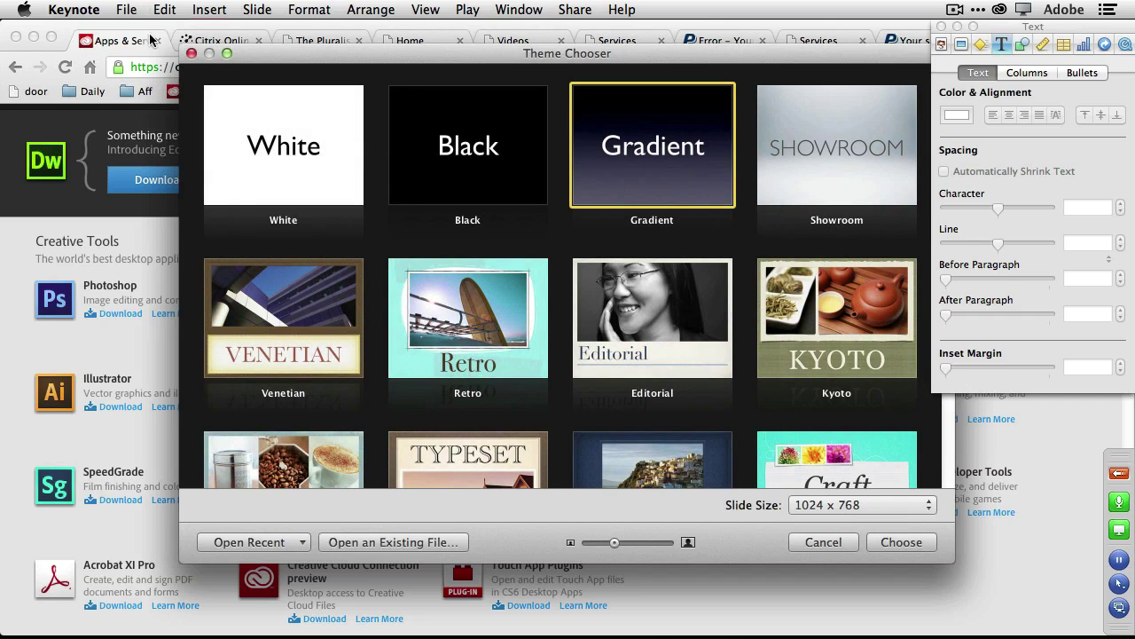
{"action": "left_click", "coordinate": [298, 542]}
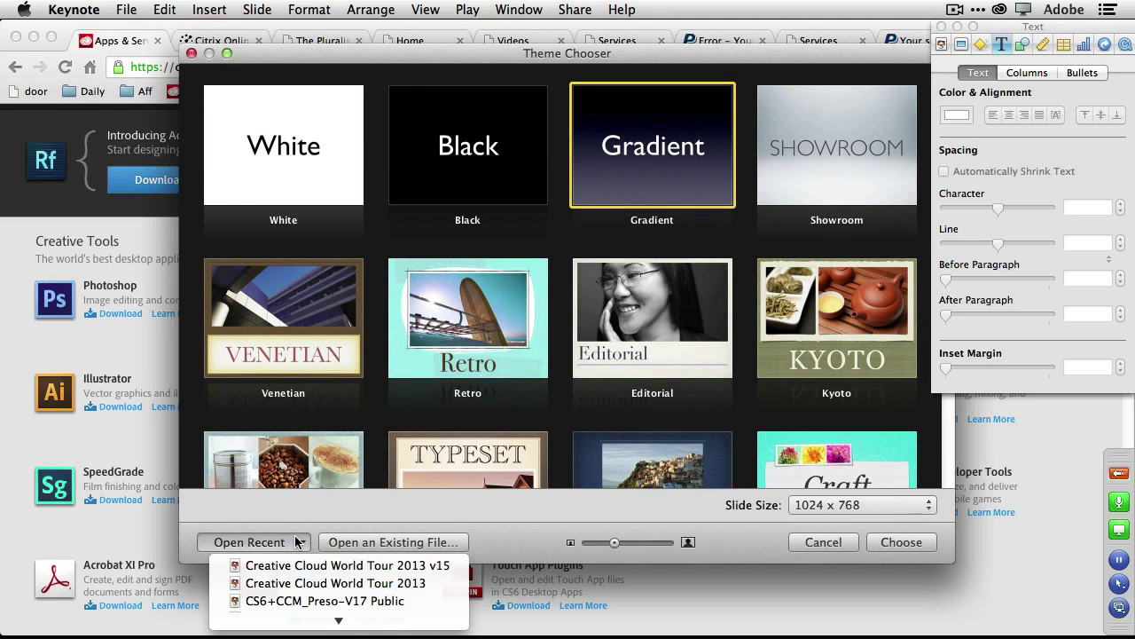
{"action": "left_click", "coordinate": [321, 565]}
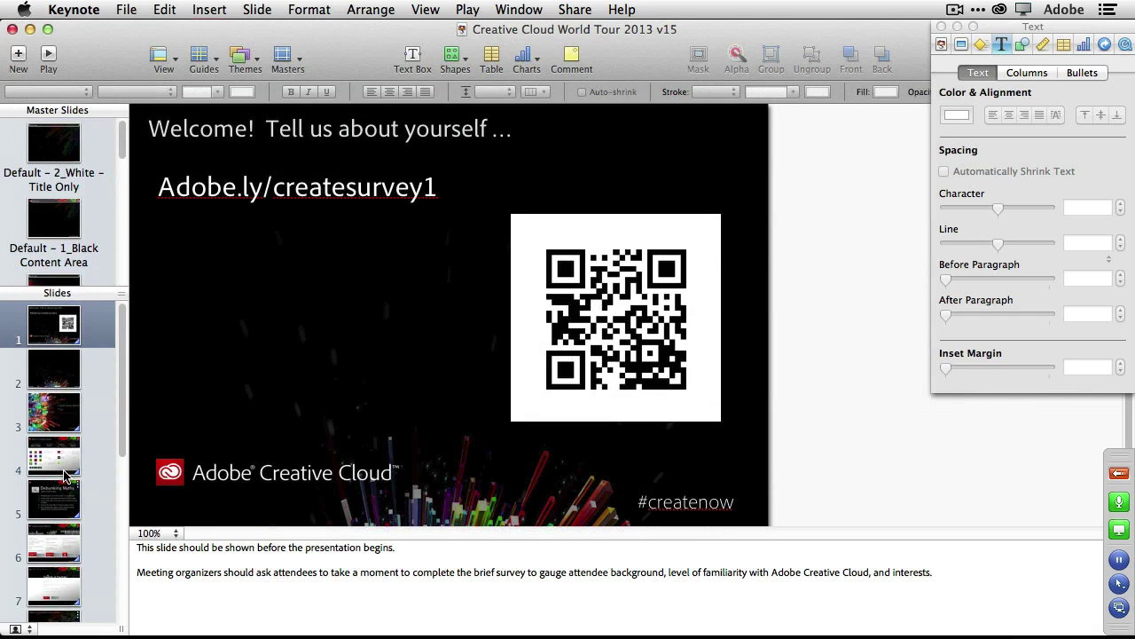
Play the slideshow full screen from slide 6, Creative Cloud Offerings.
{"action": "scroll", "coordinate": [57, 525], "scroll_direction": "down", "scroll_amount": 1}
{"action": "left_click", "coordinate": [60, 544]}
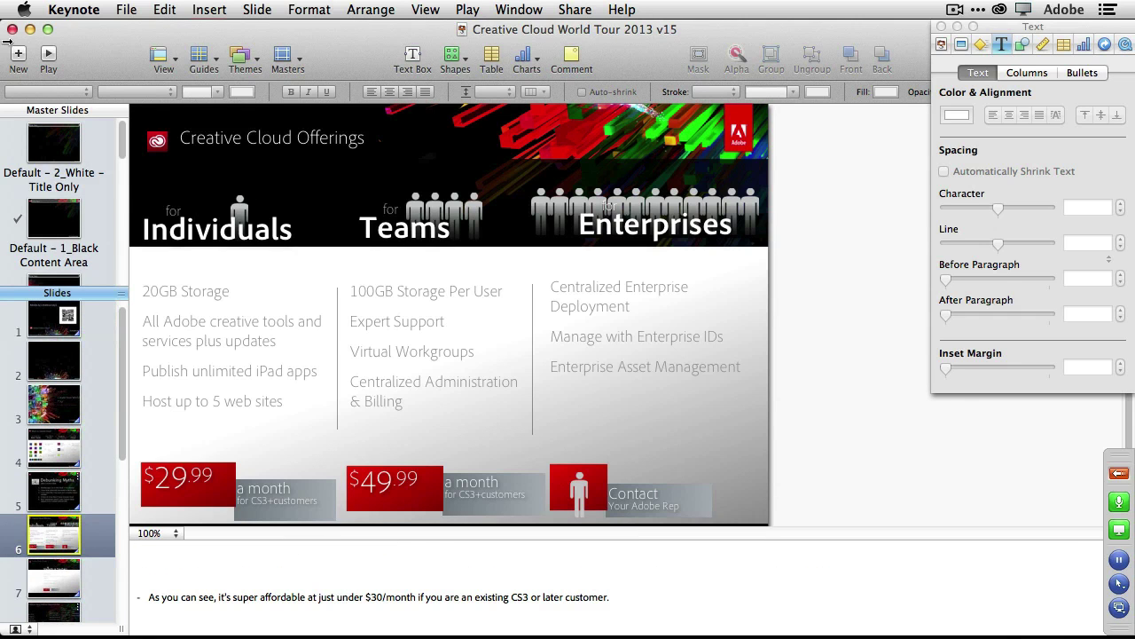
{"action": "left_click", "coordinate": [49, 55]}
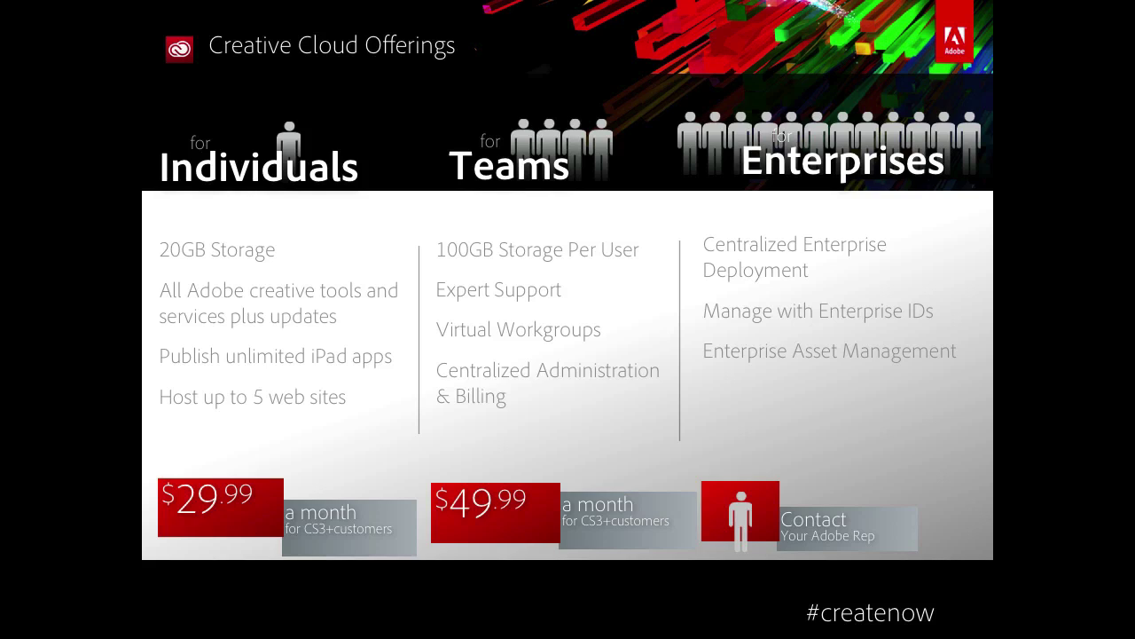